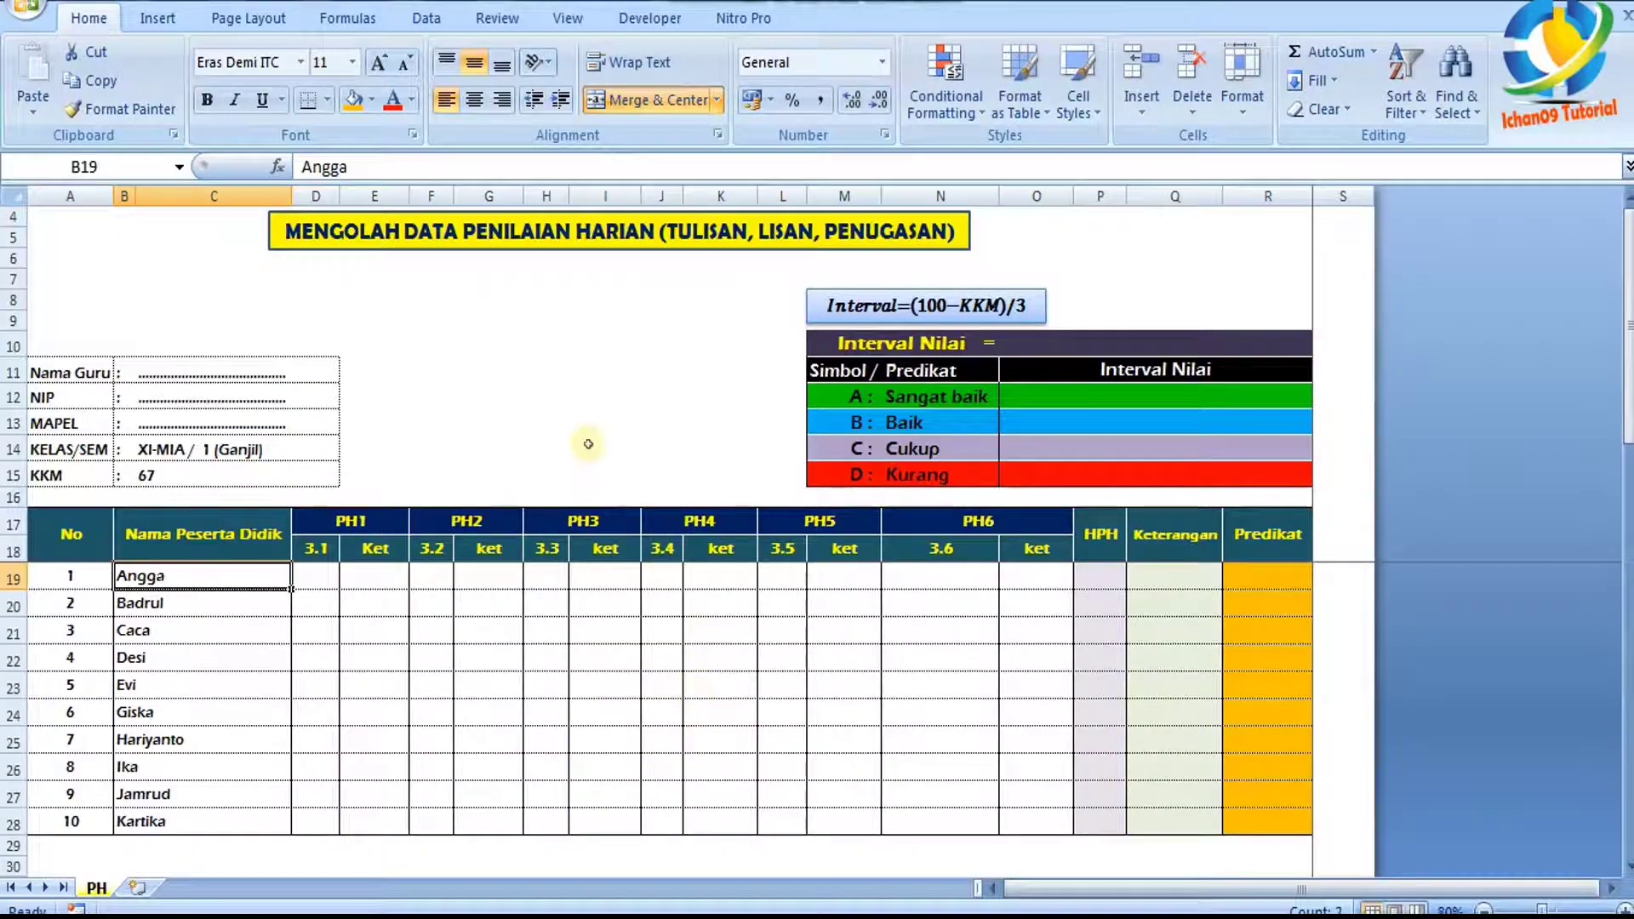
# Examine the students' score columns, the KKM entry and the cell meant for the interval value
pyautogui.click(586, 445)
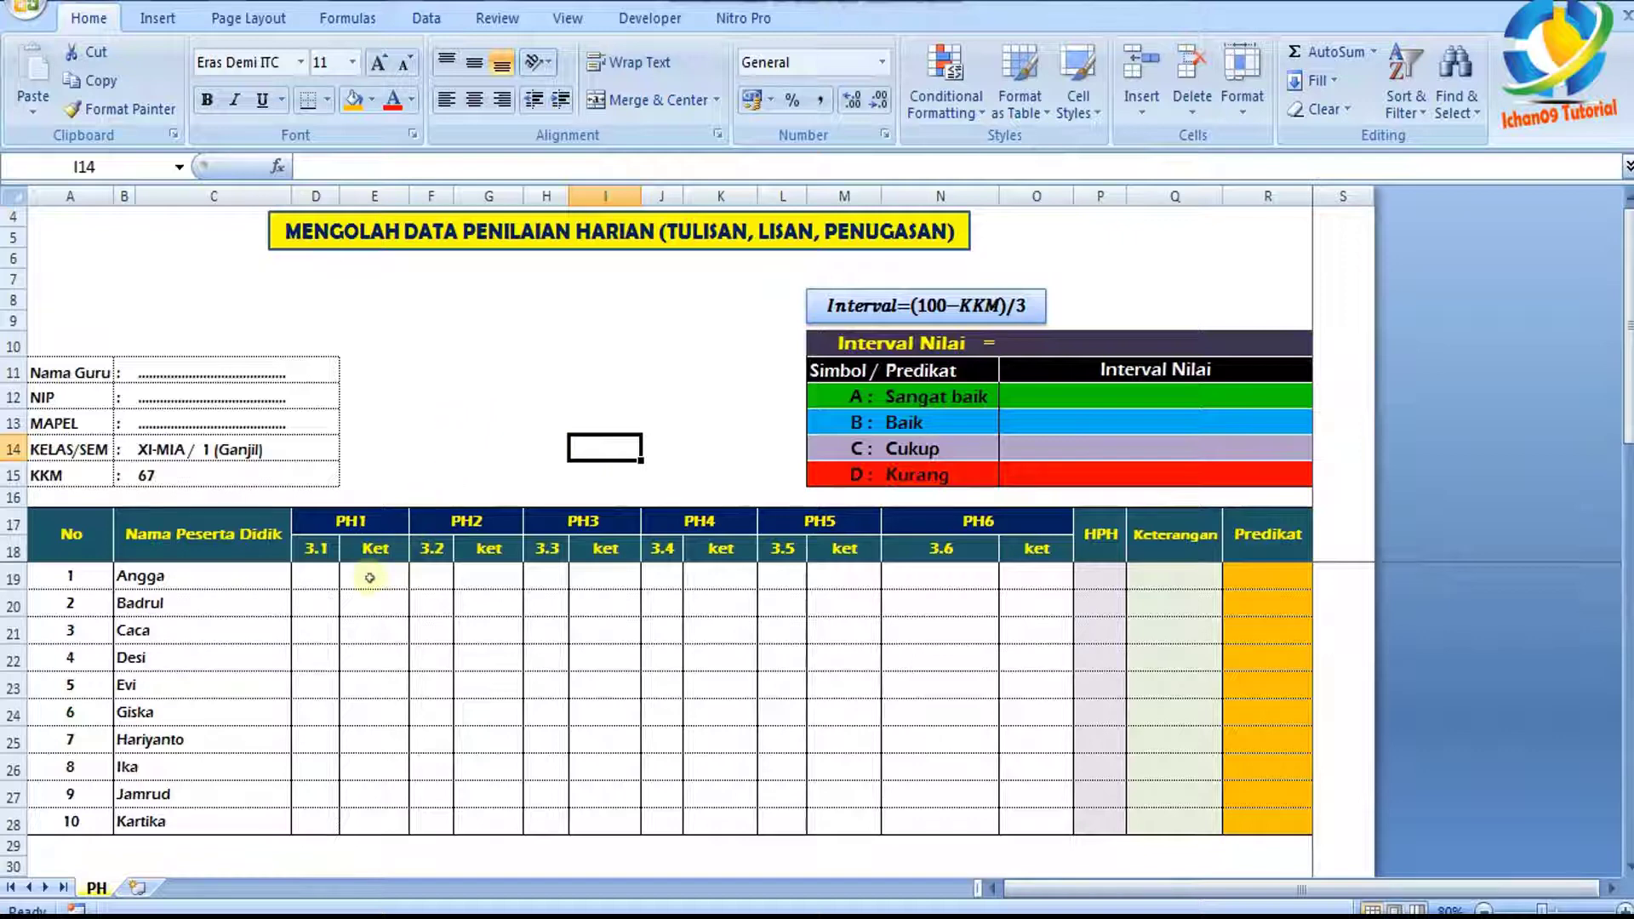
pyautogui.click(324, 574)
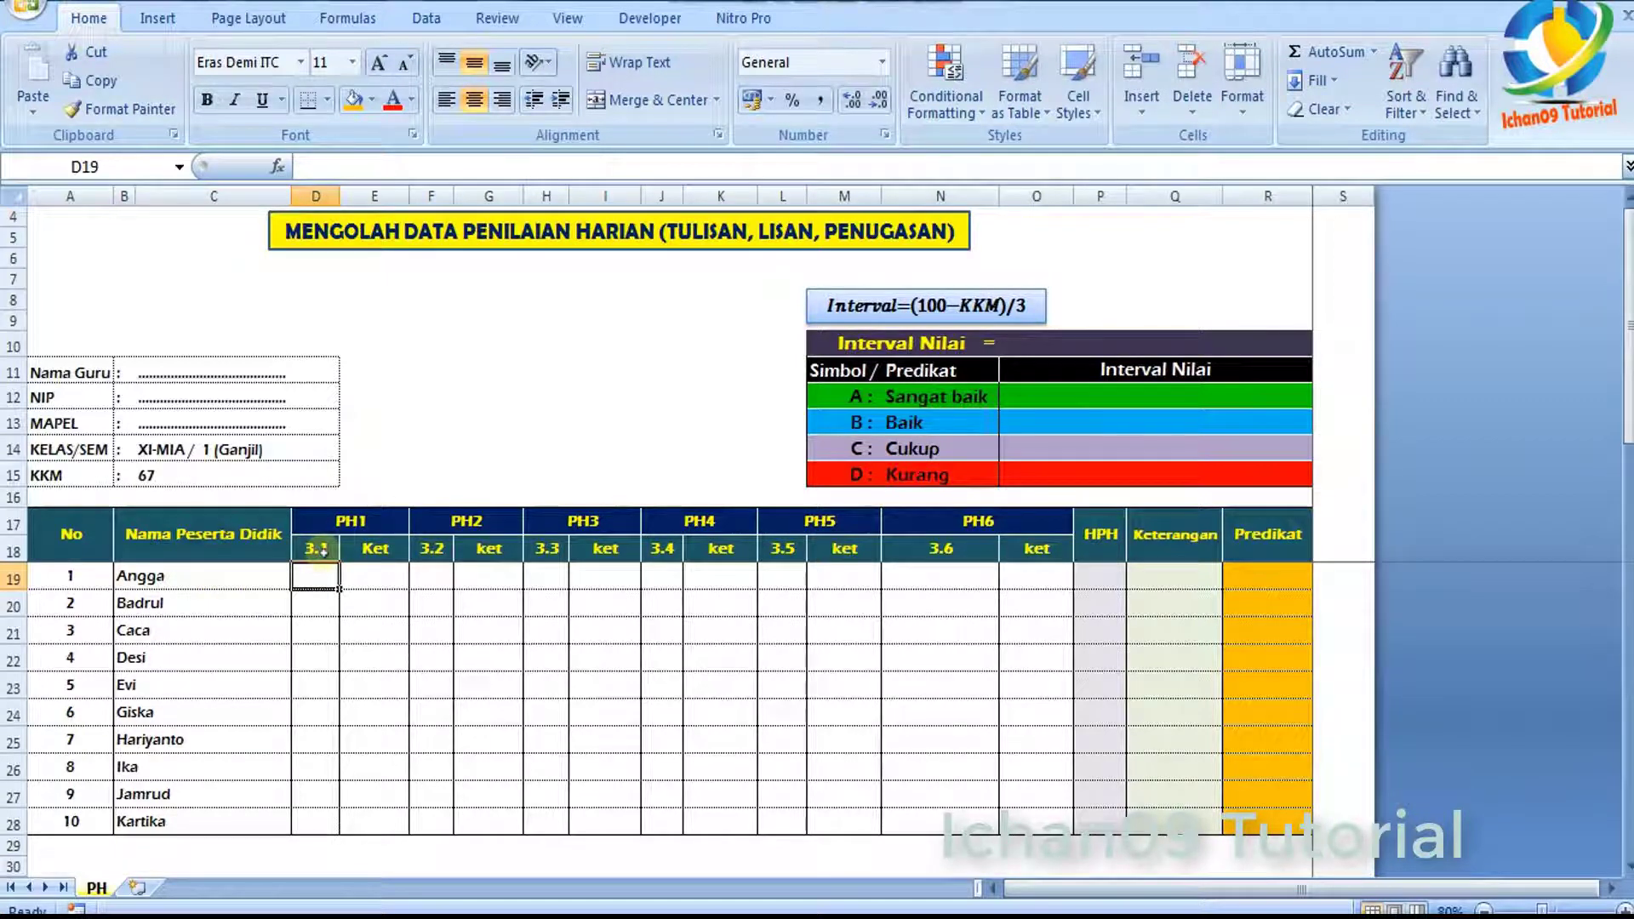
pyautogui.click(183, 541)
pyautogui.click(149, 577)
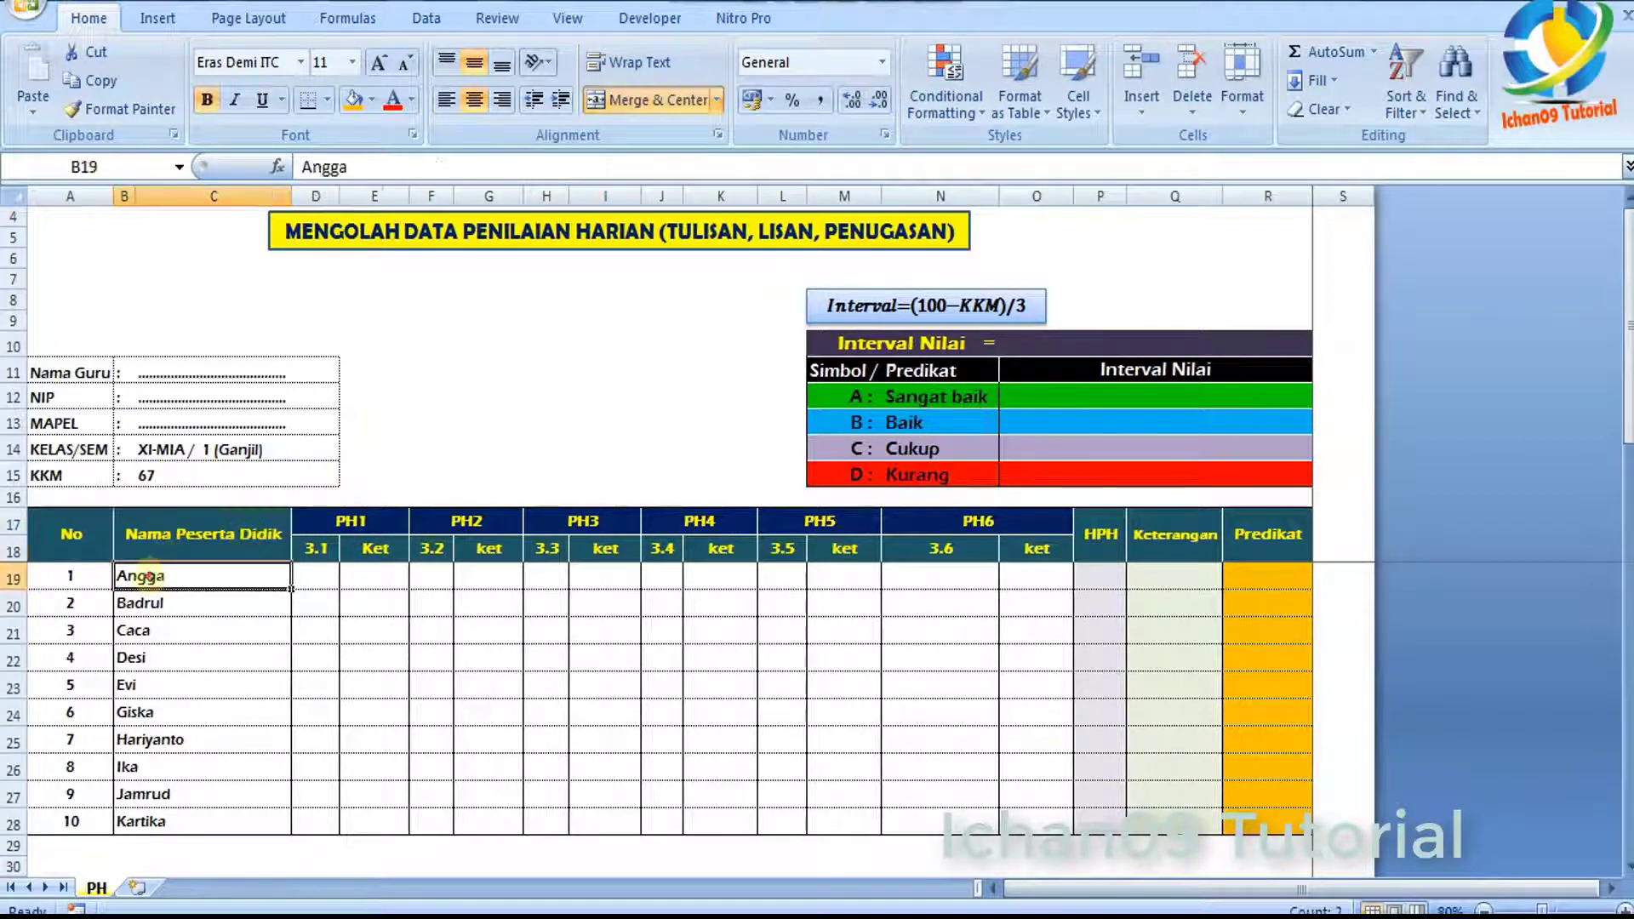
pyautogui.click(423, 577)
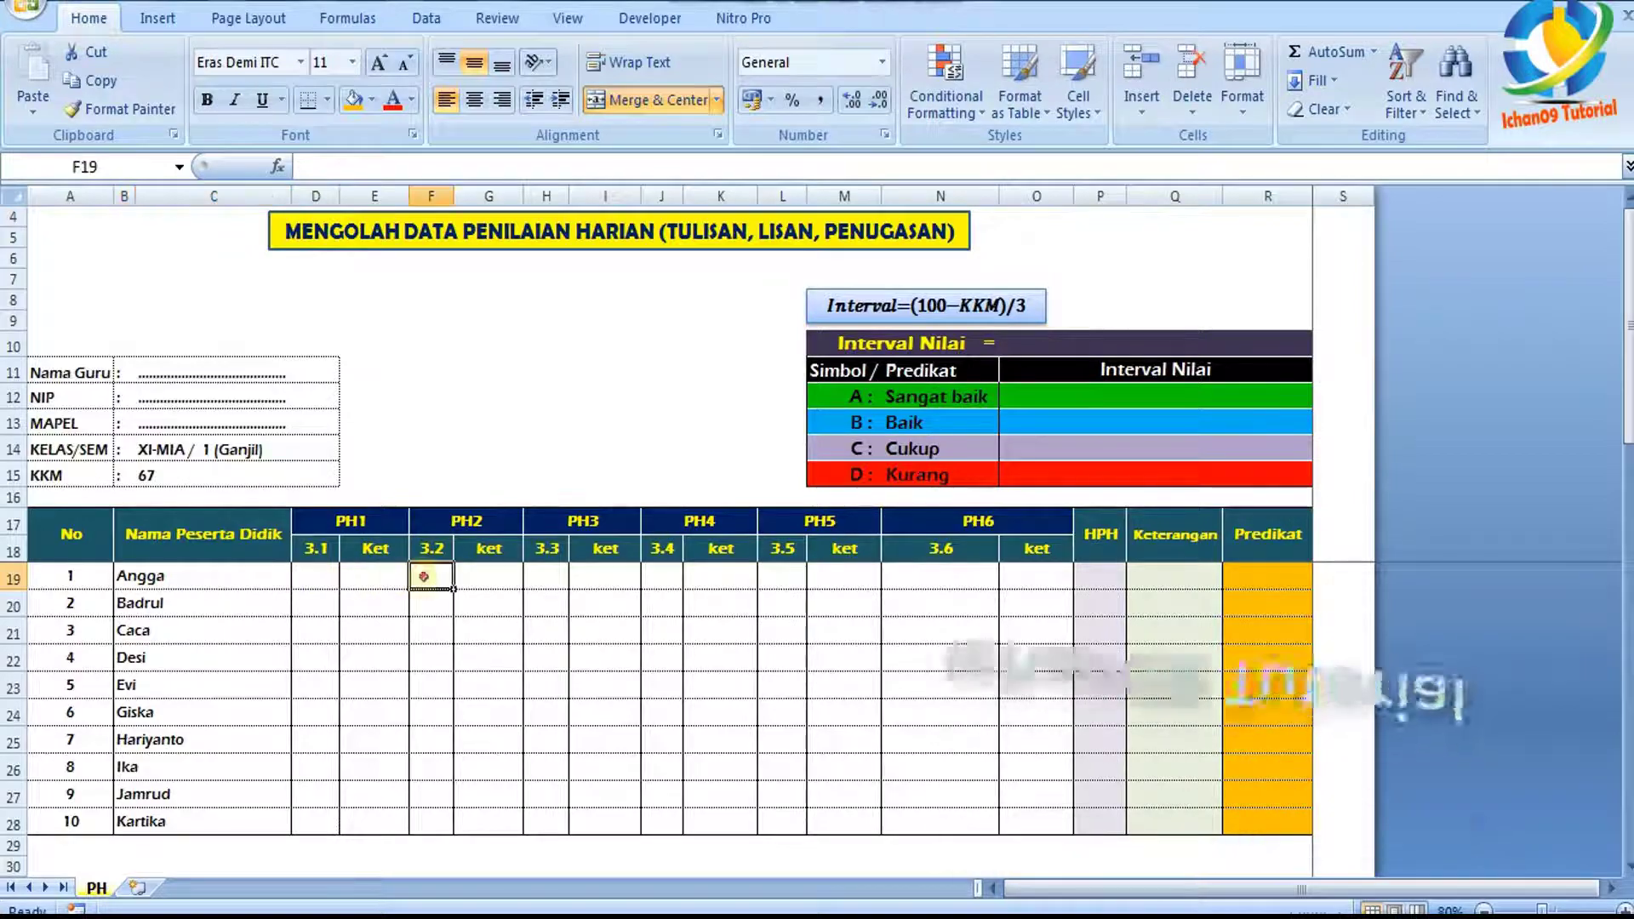
pyautogui.click(713, 448)
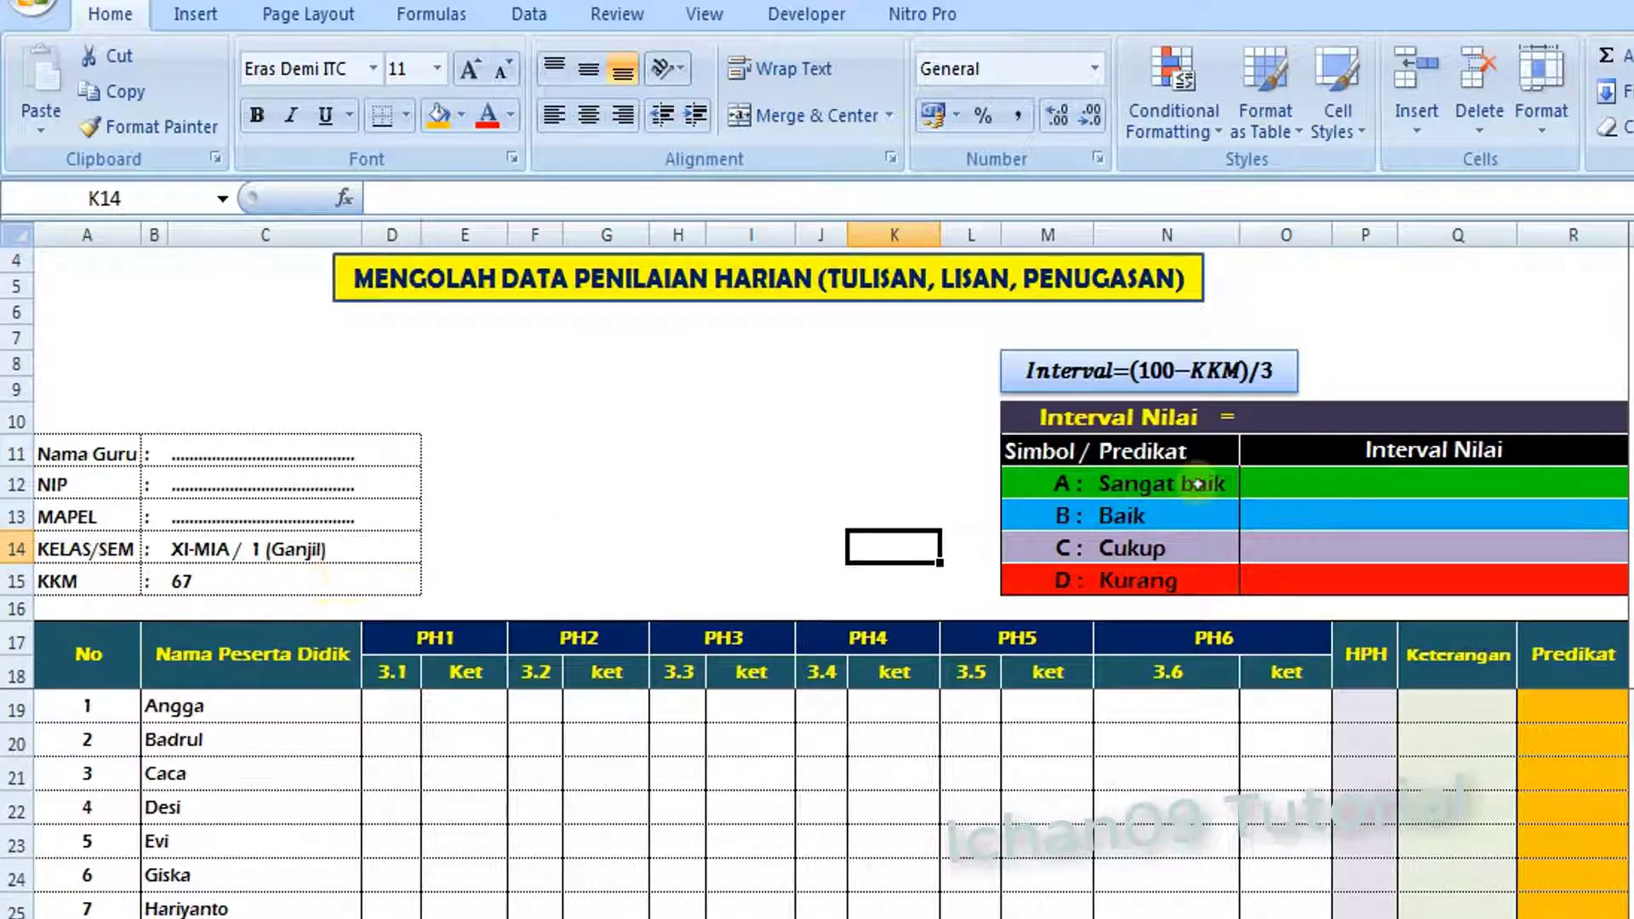
pyautogui.click(1263, 419)
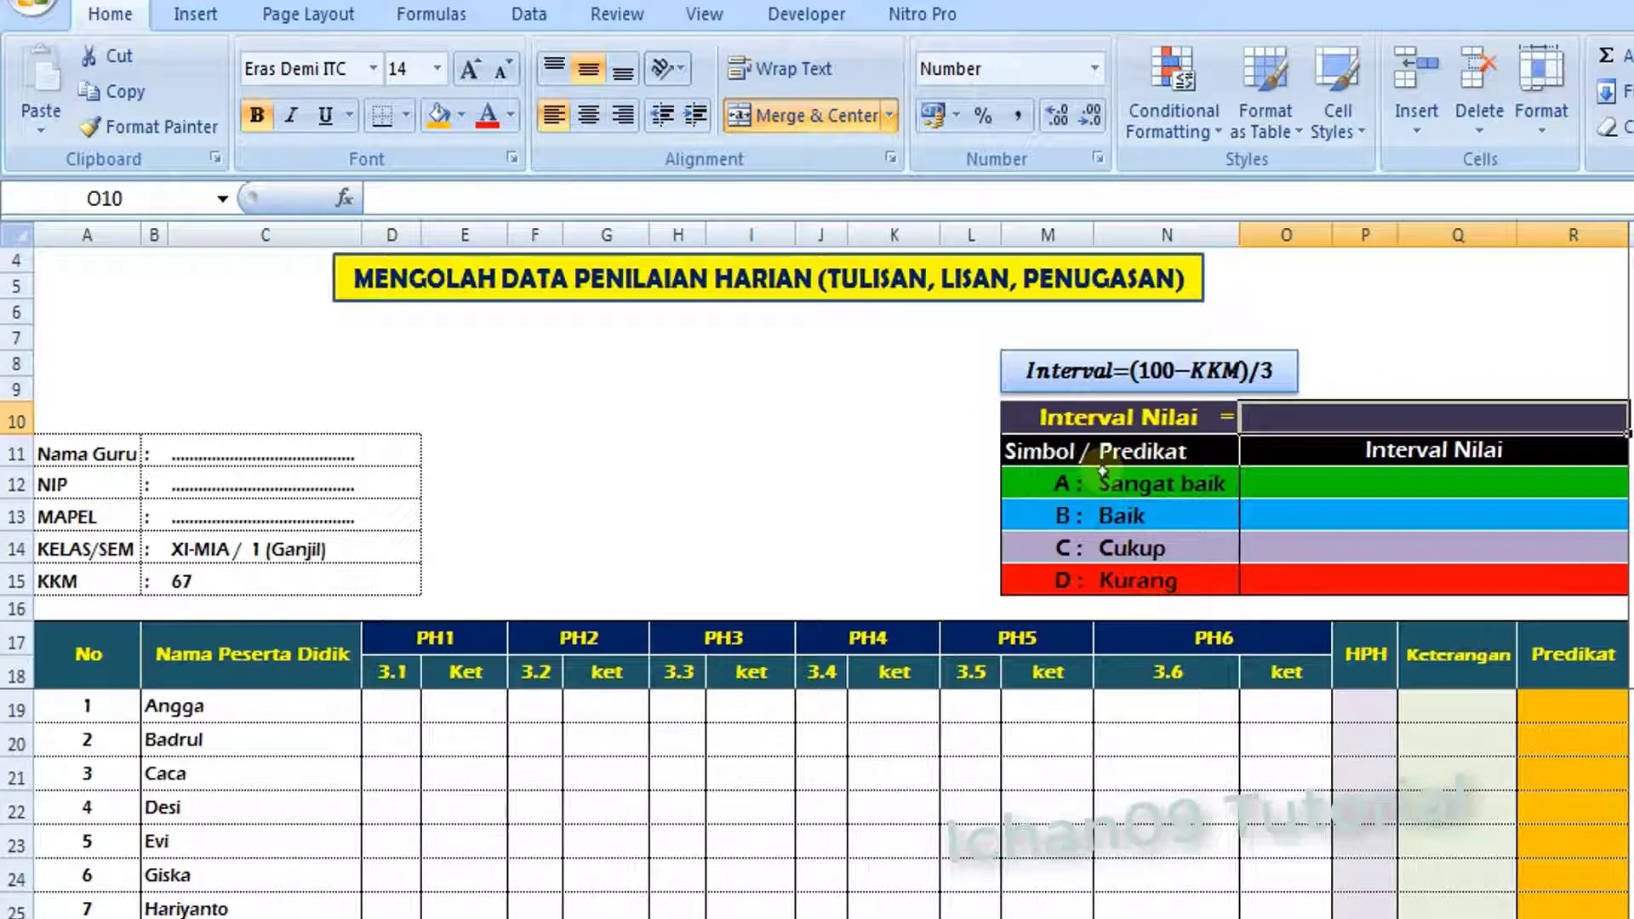
pyautogui.click(206, 576)
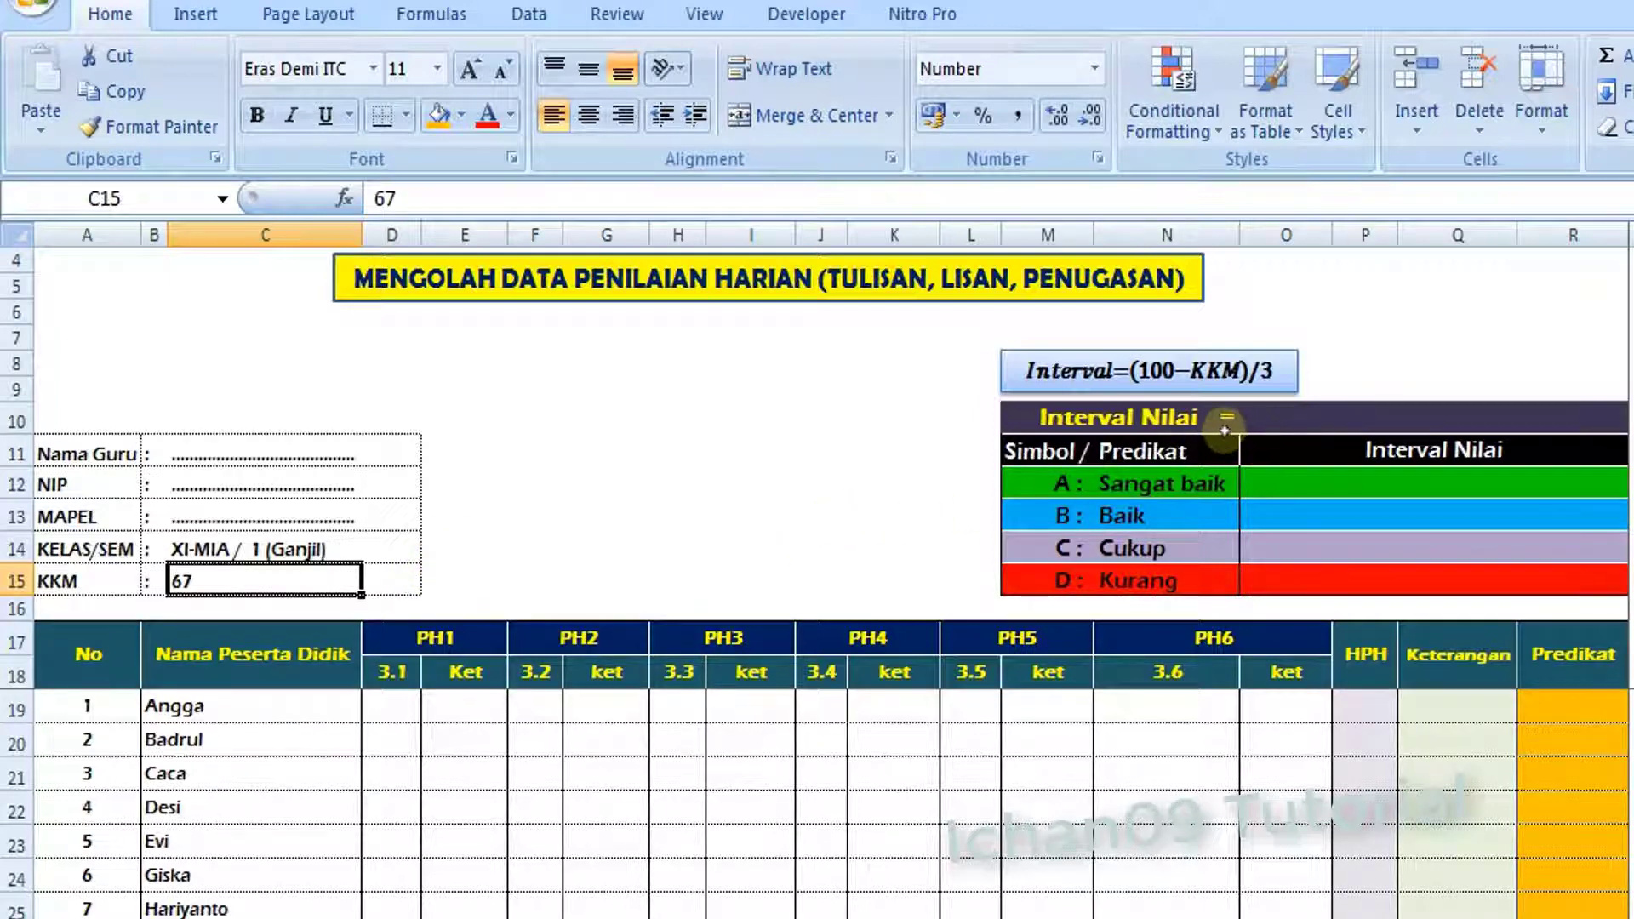
pyautogui.click(1255, 415)
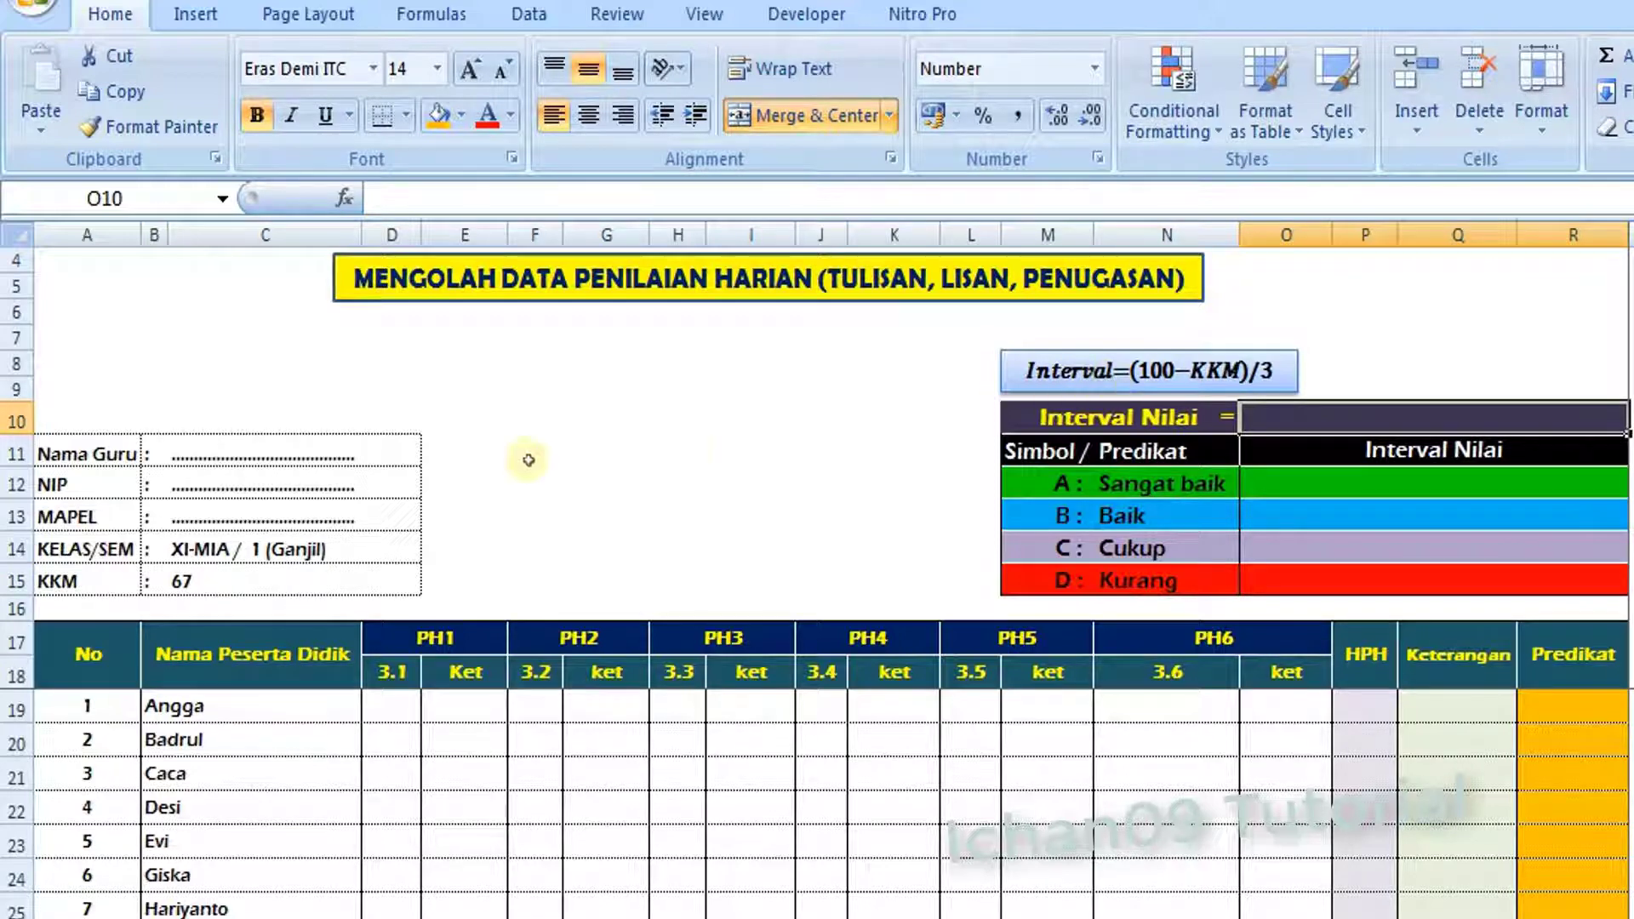
pyautogui.click(185, 580)
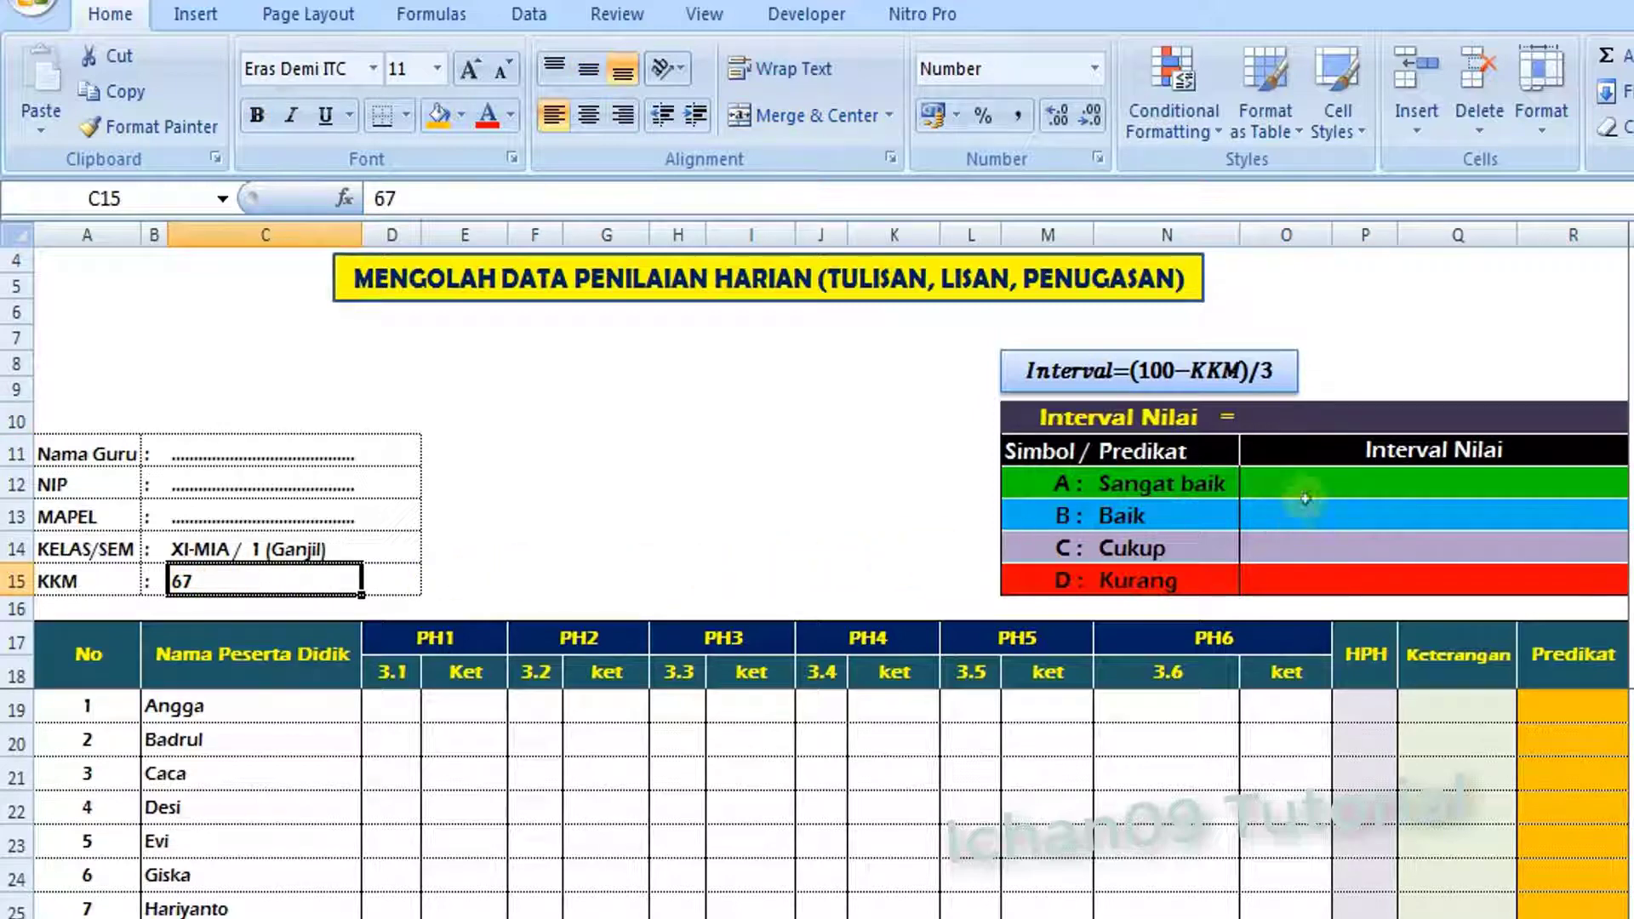
# Calculate the Interval Nilai in O10 with the formula =(100-C15)/3, referencing the KKM cell
pyautogui.click(1264, 420)
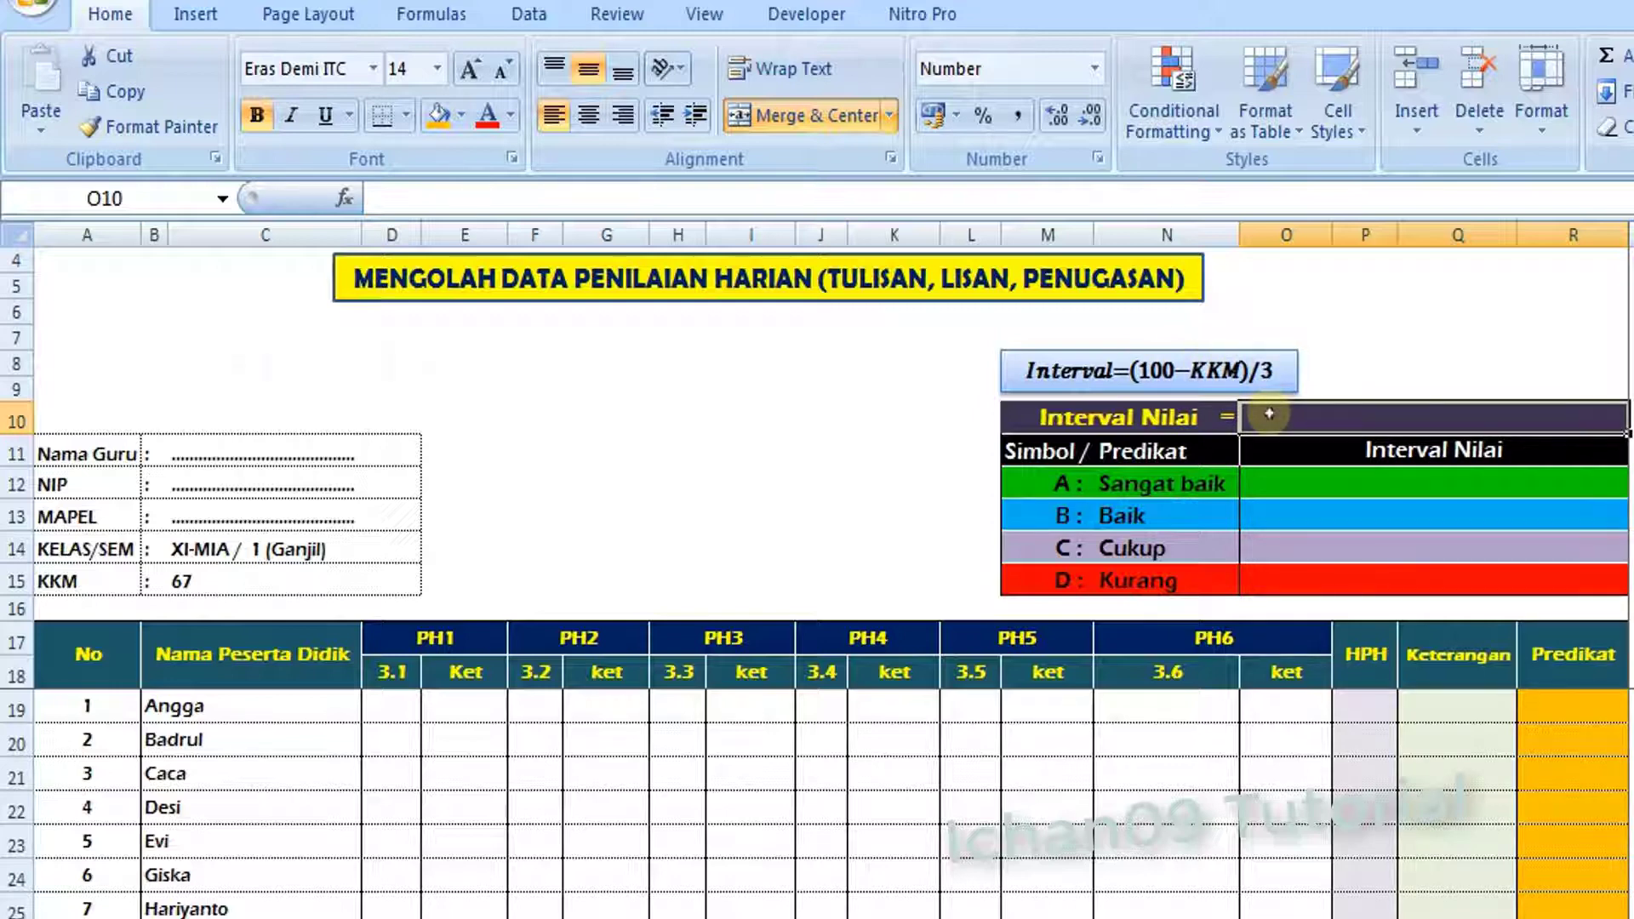
pyautogui.write('=')
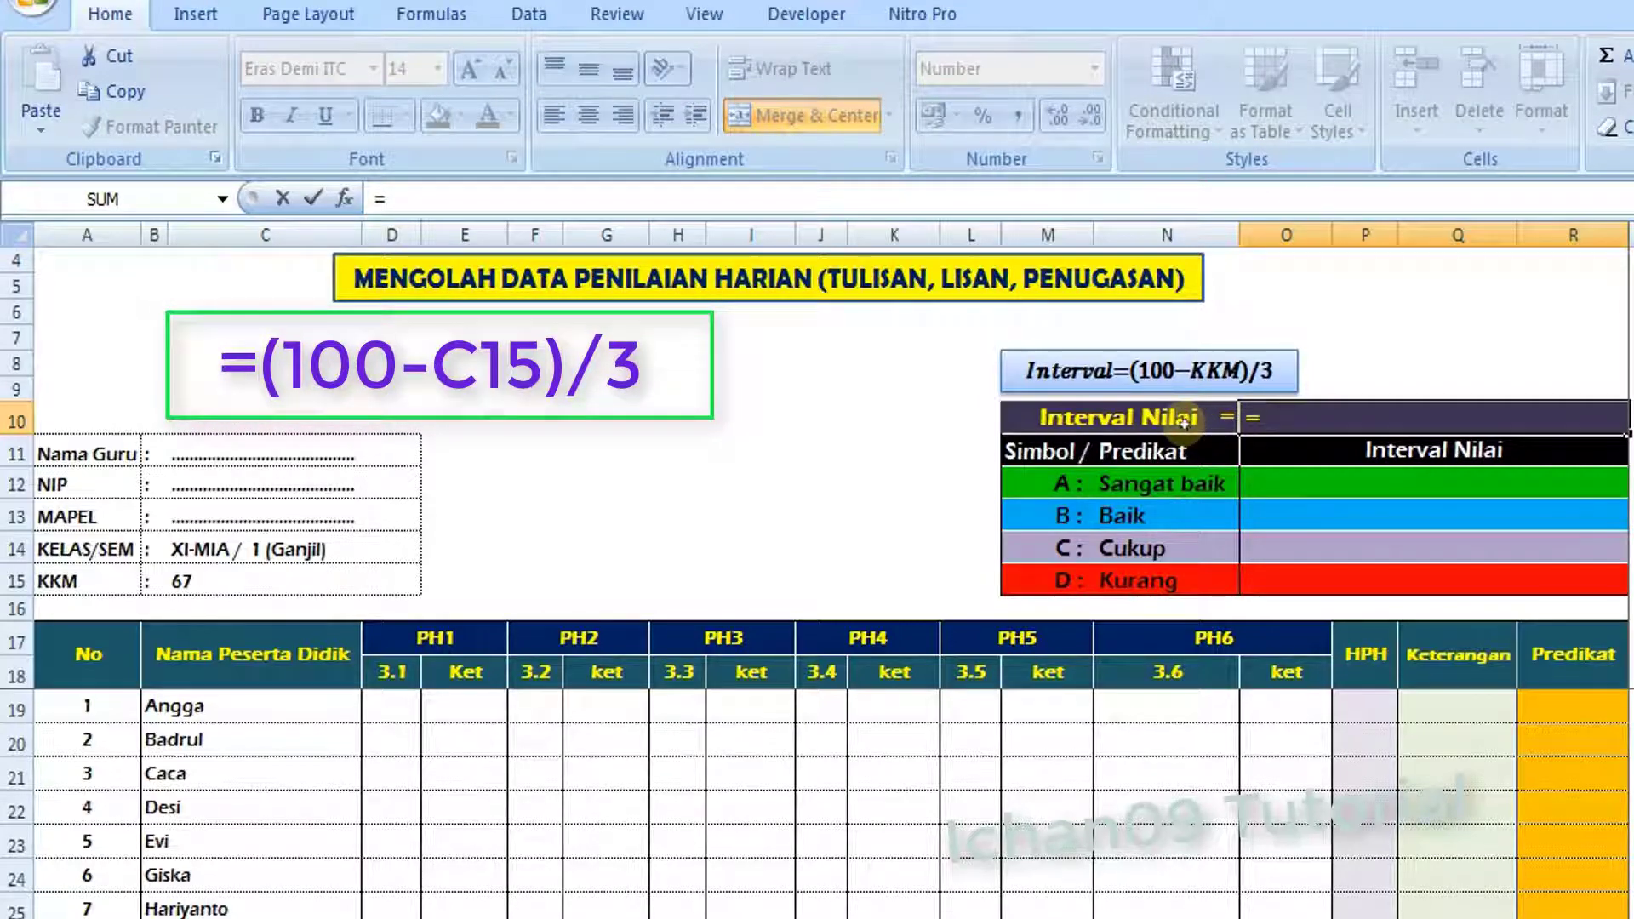
pyautogui.write('(10')
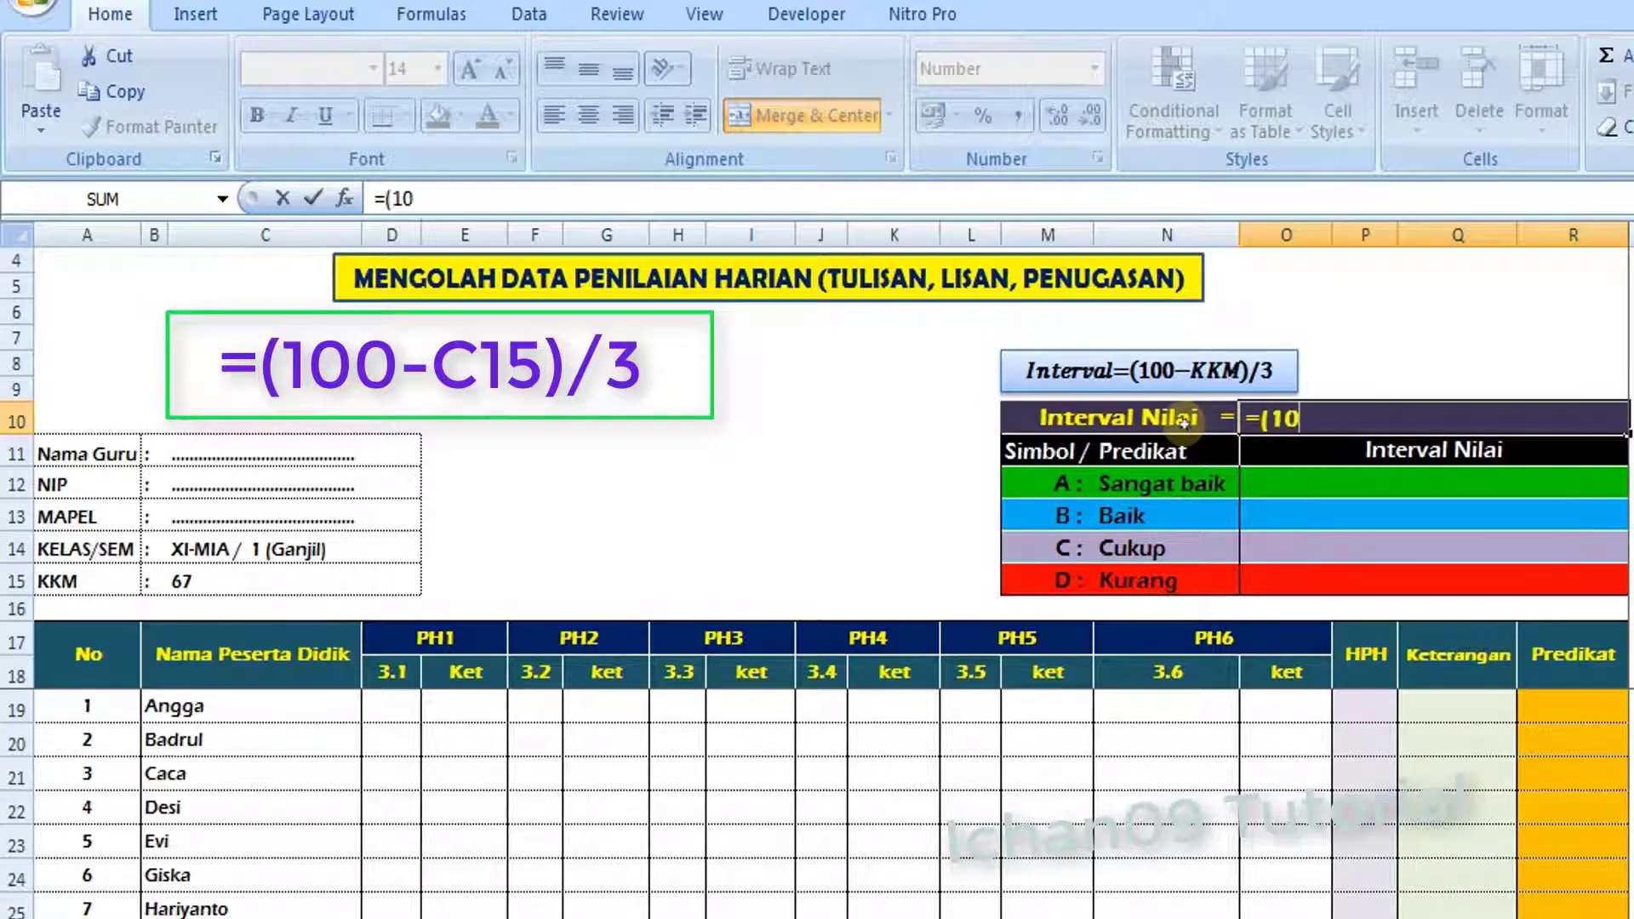
pyautogui.write('0-')
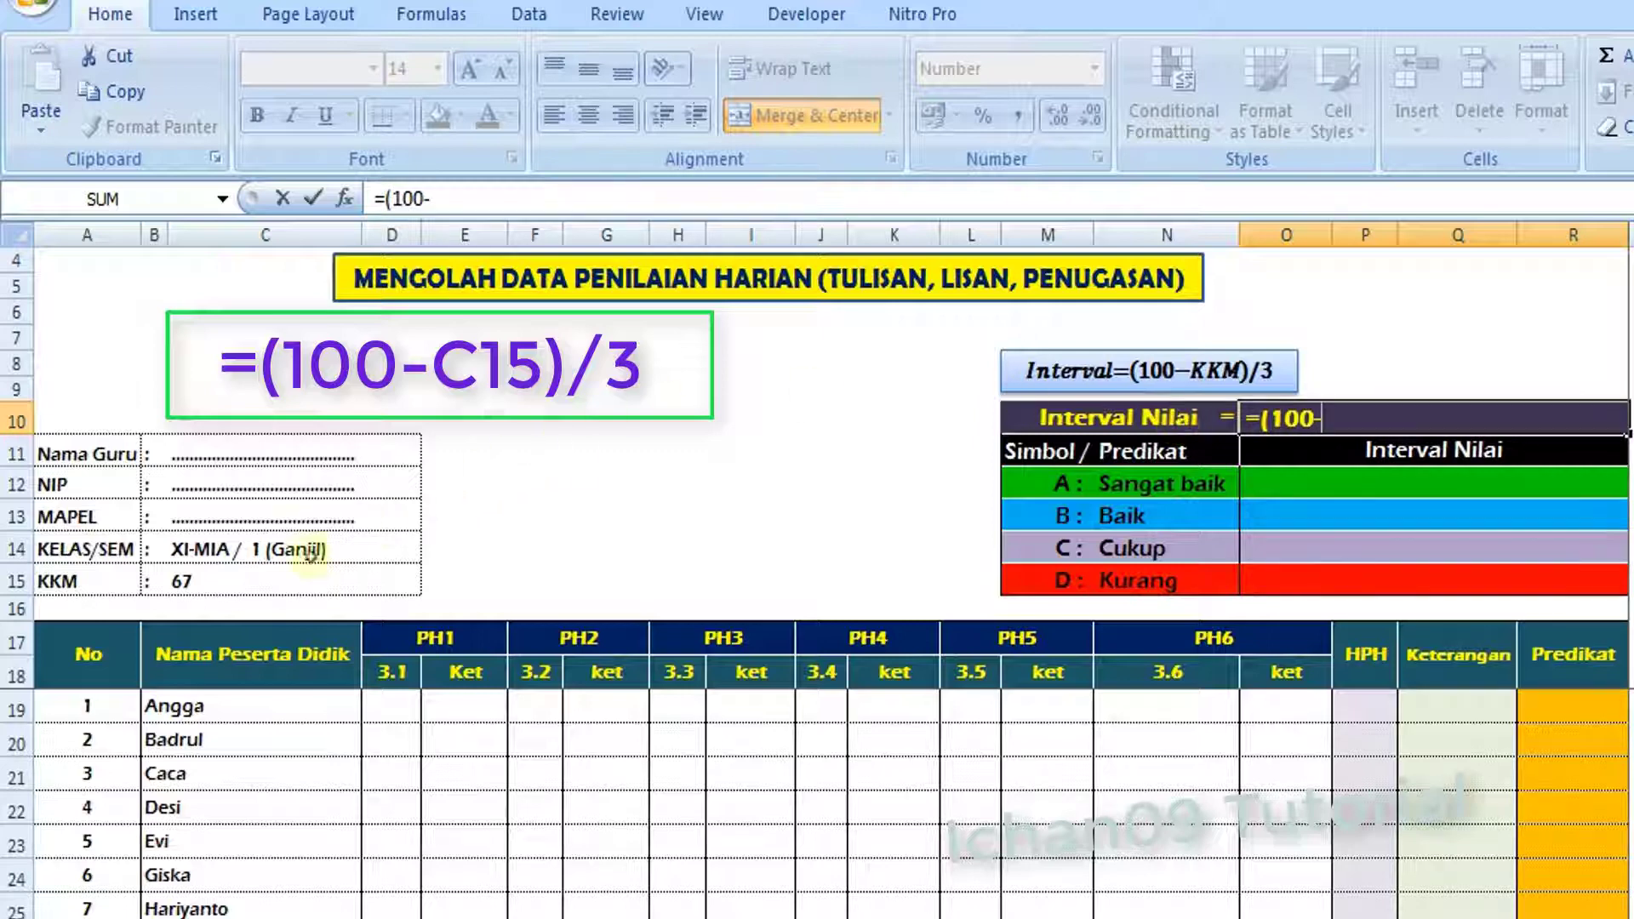
pyautogui.click(204, 587)
pyautogui.write(')')
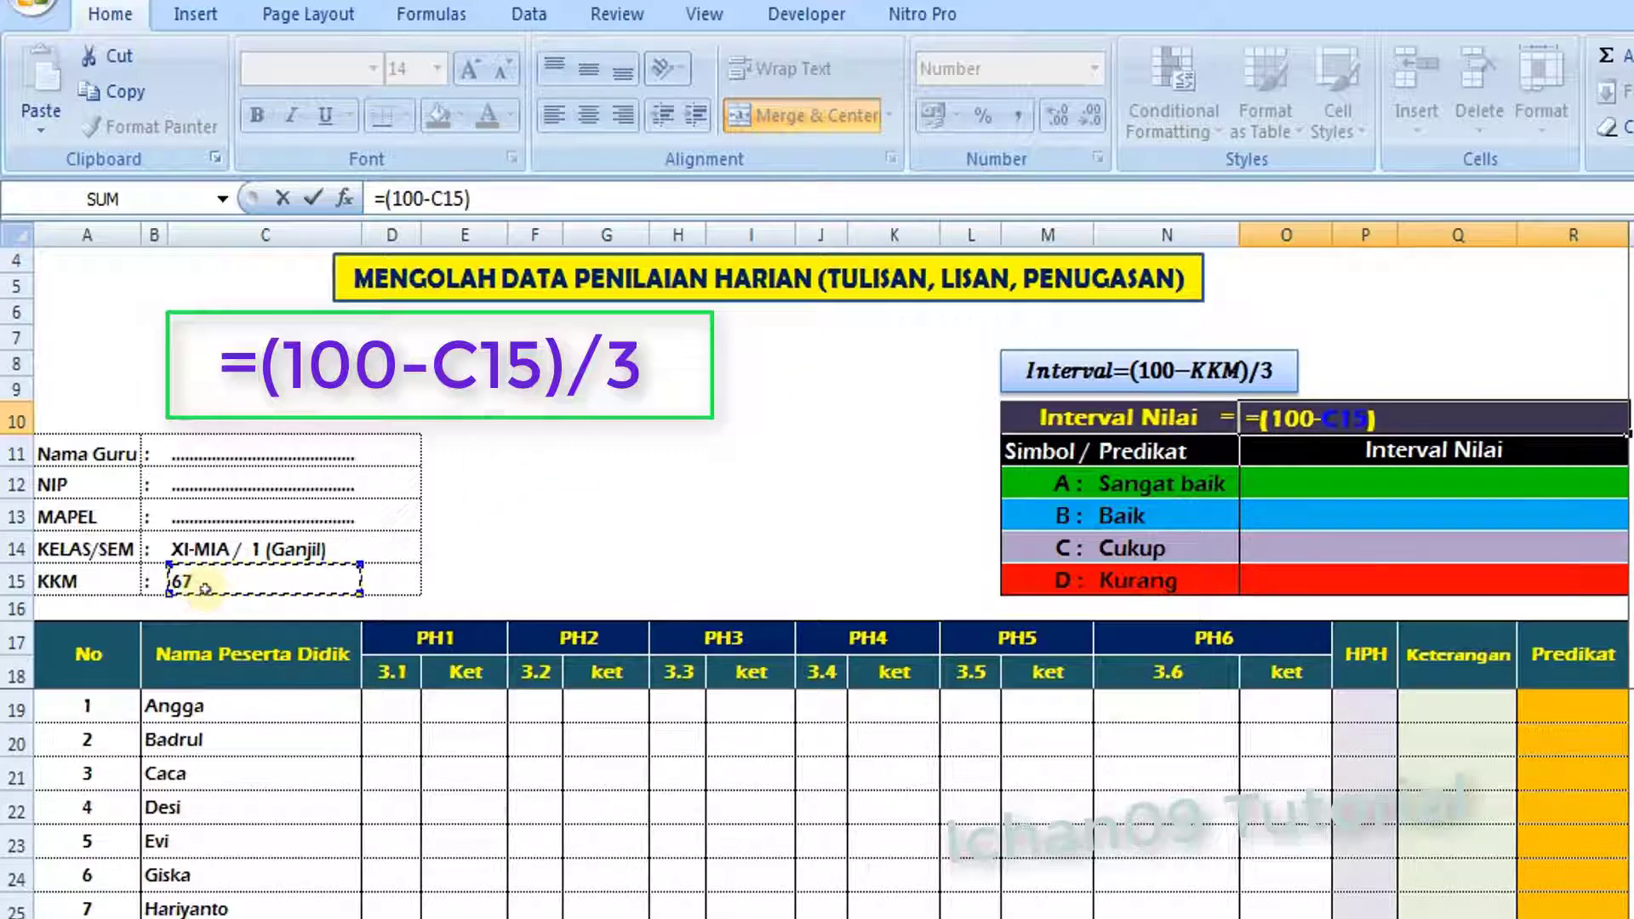
pyautogui.write('/3')
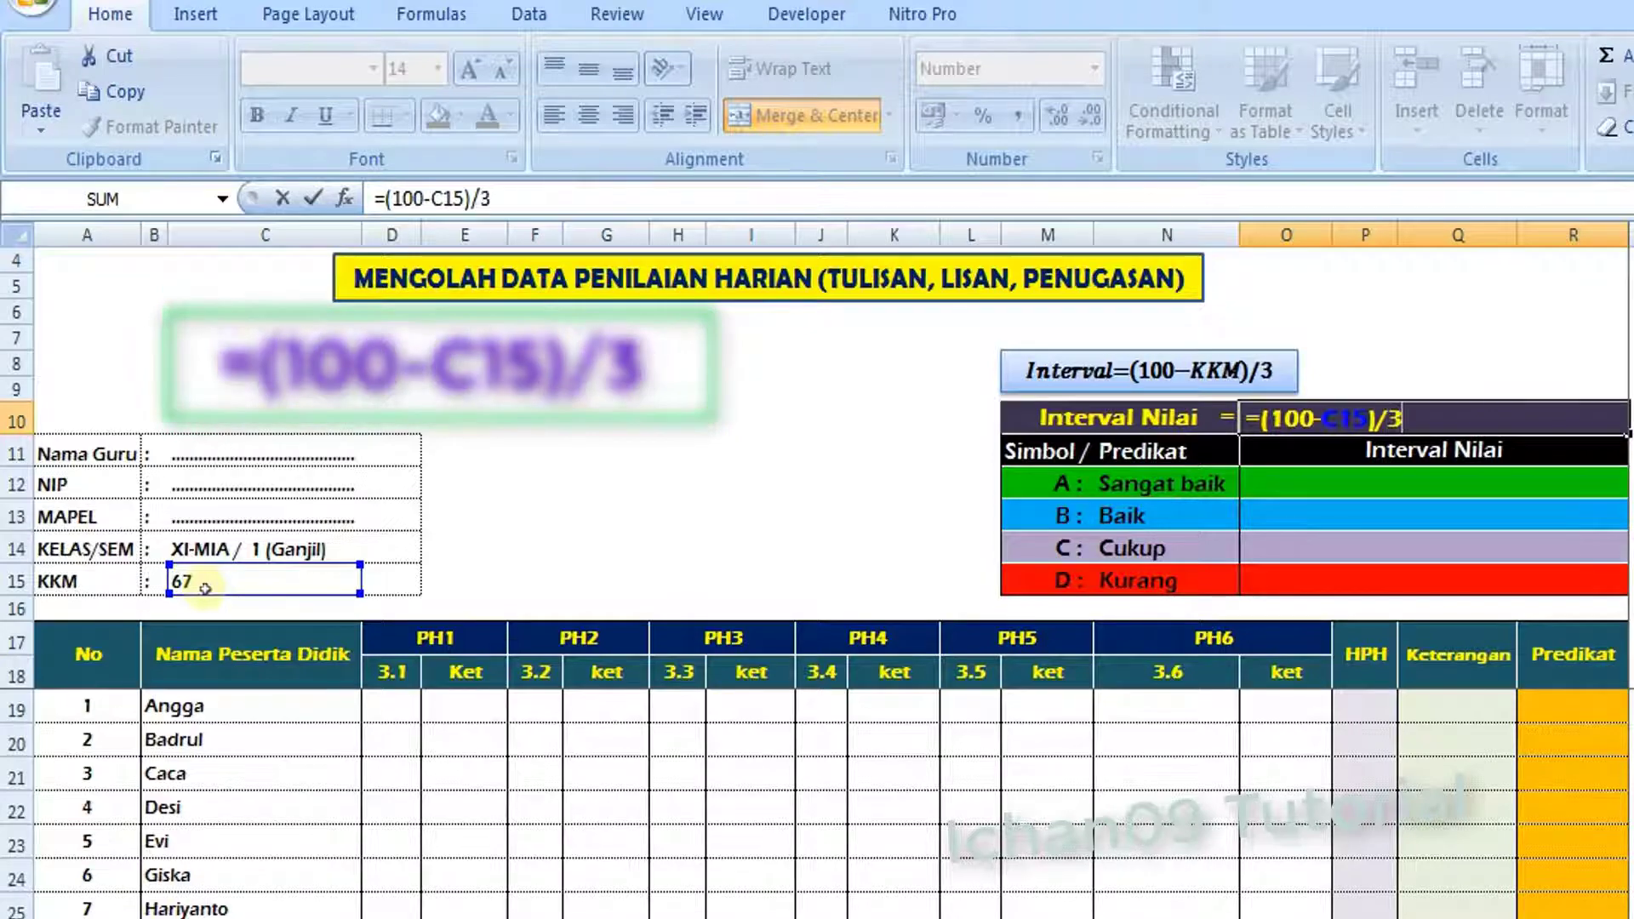
pyautogui.press('Return')
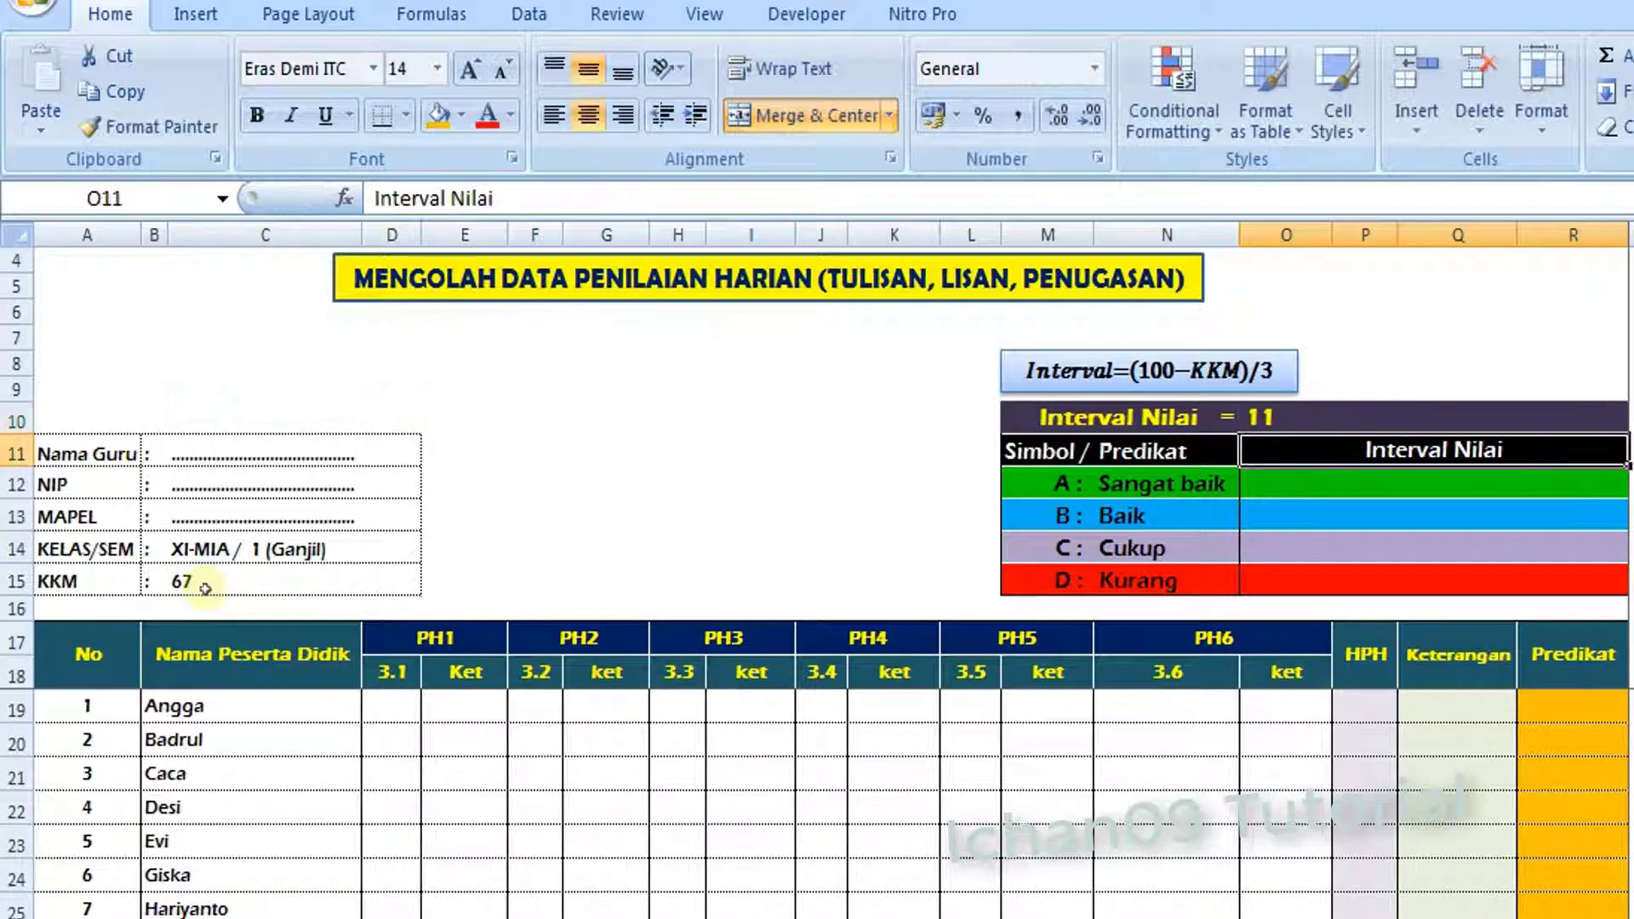
pyautogui.click(1268, 419)
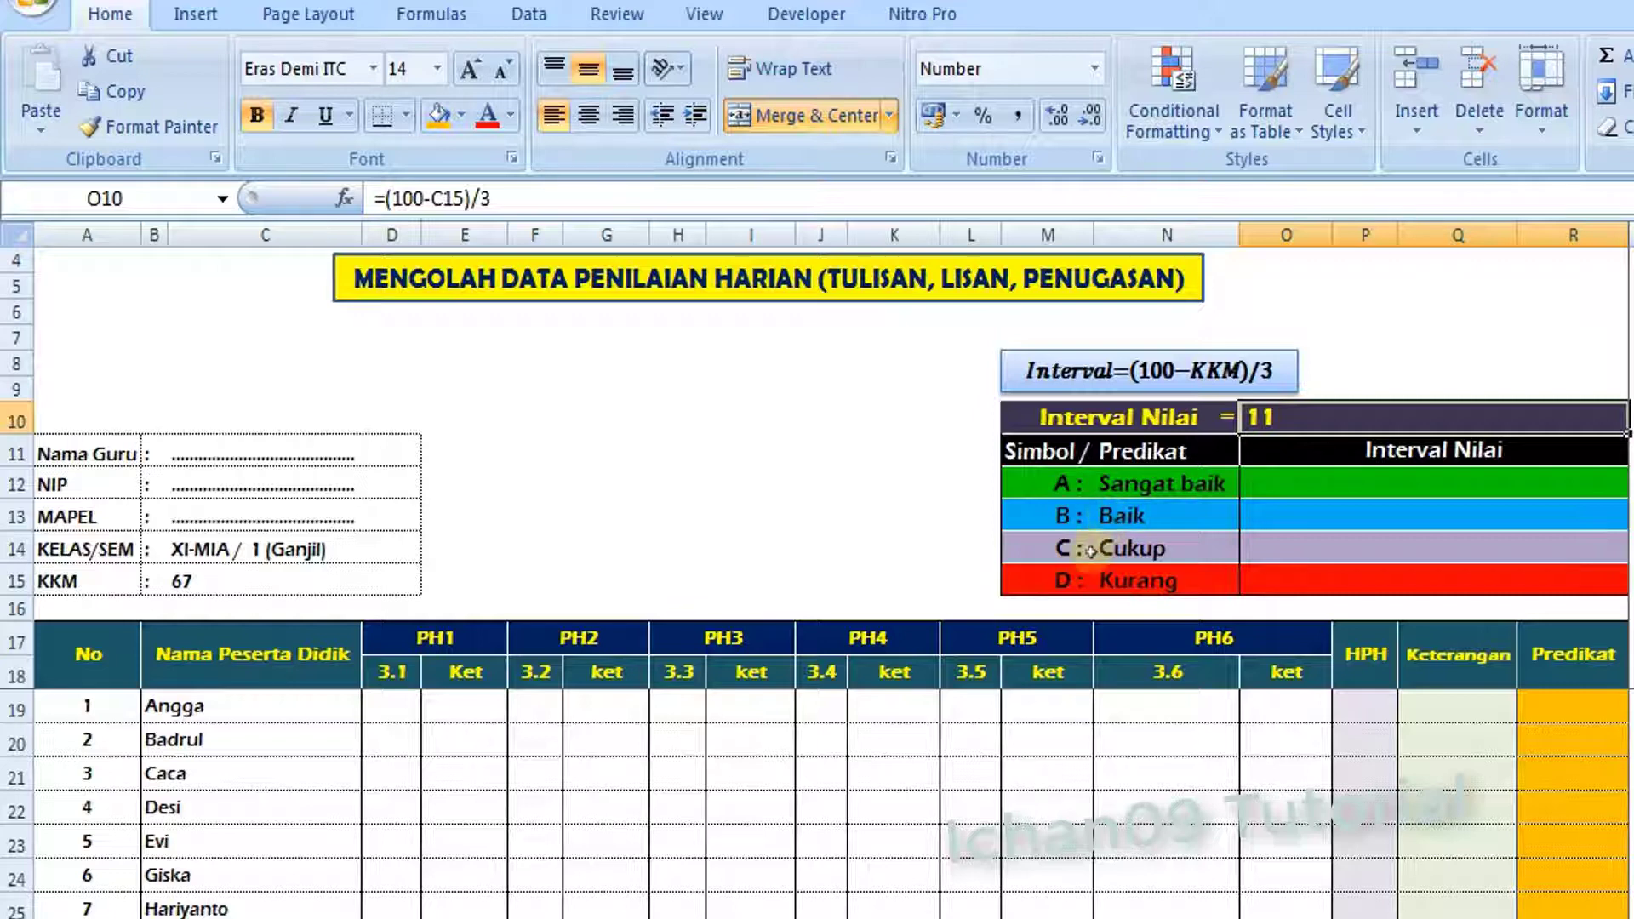
# Enter the comparison sign < for Kurang in O15 and >= for Cukup in O14
pyautogui.click(1256, 586)
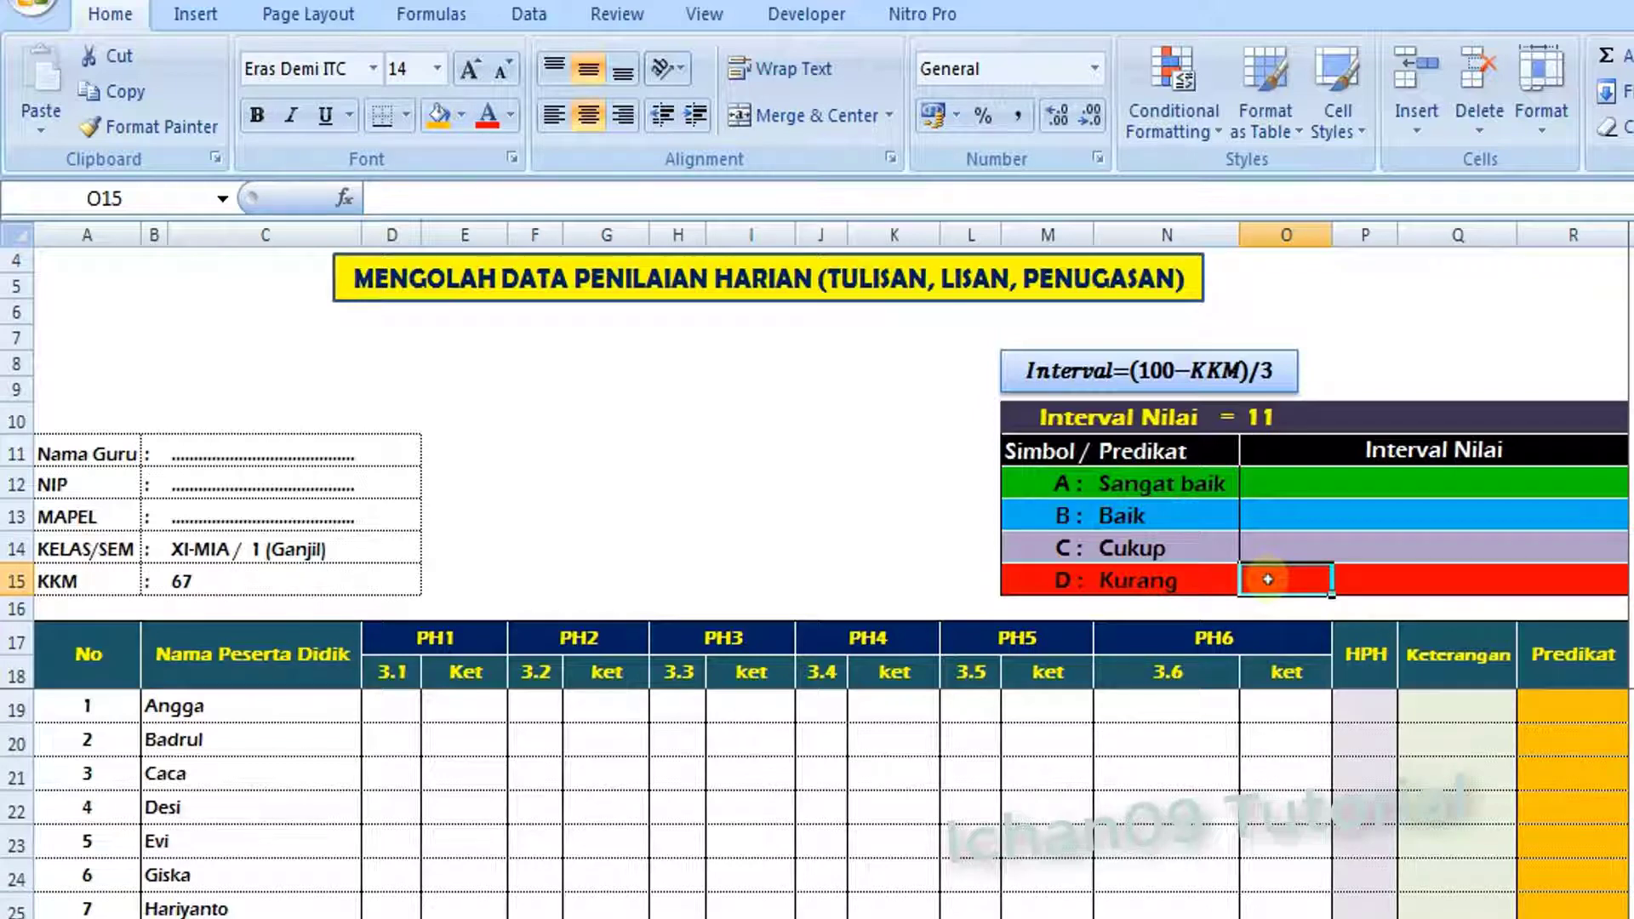
pyautogui.write('<')
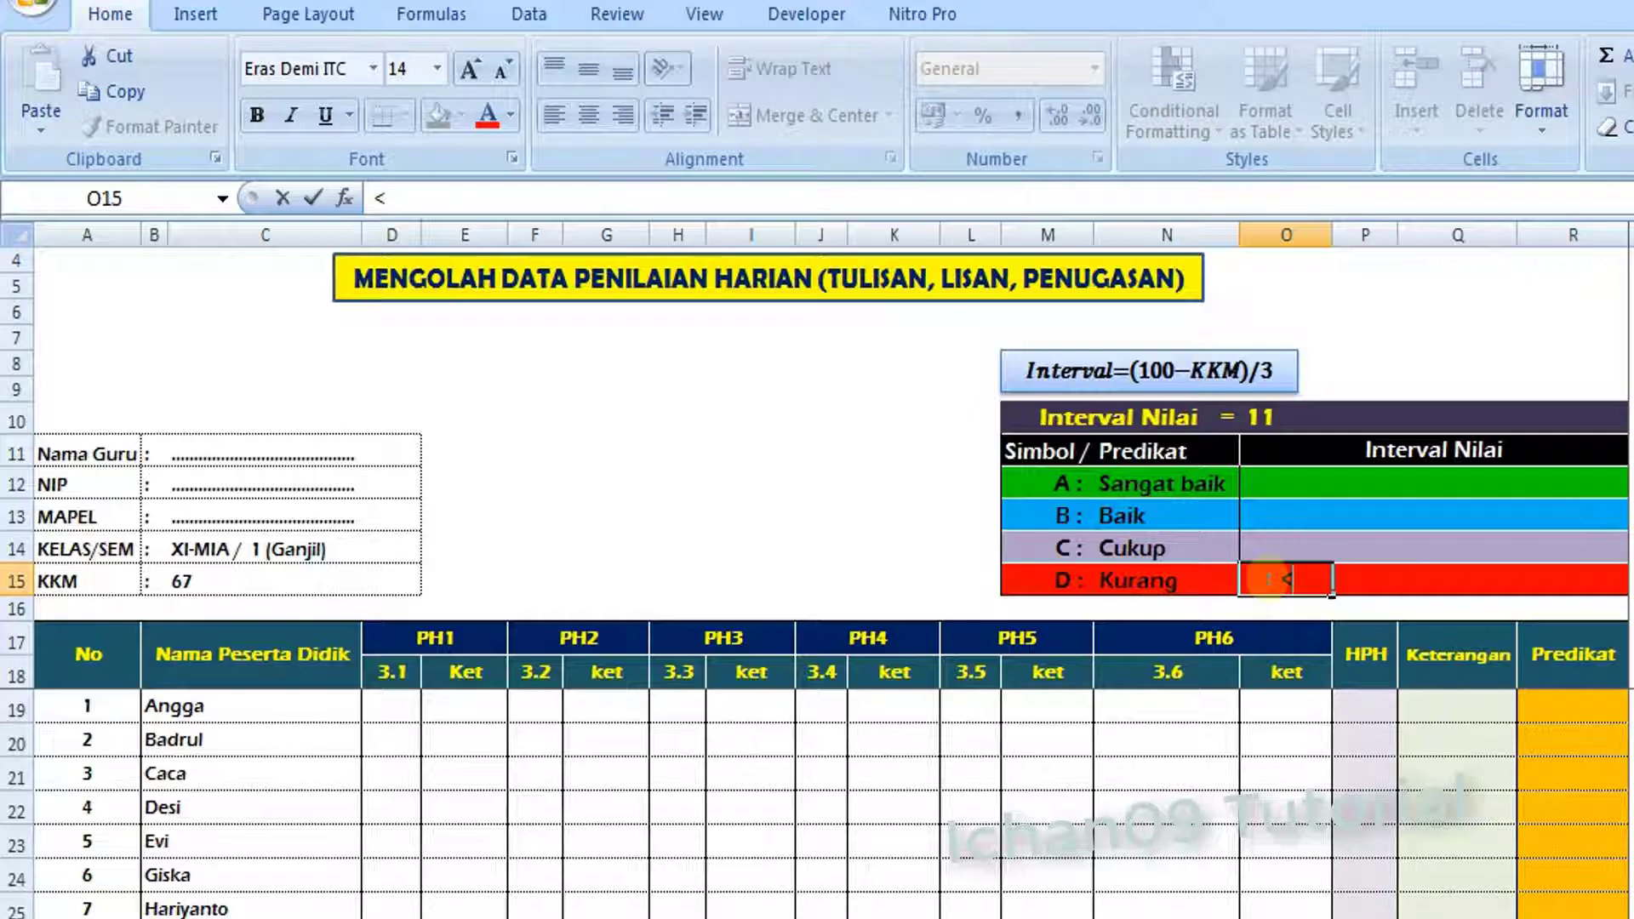
pyautogui.press('Return')
pyautogui.click(1274, 547)
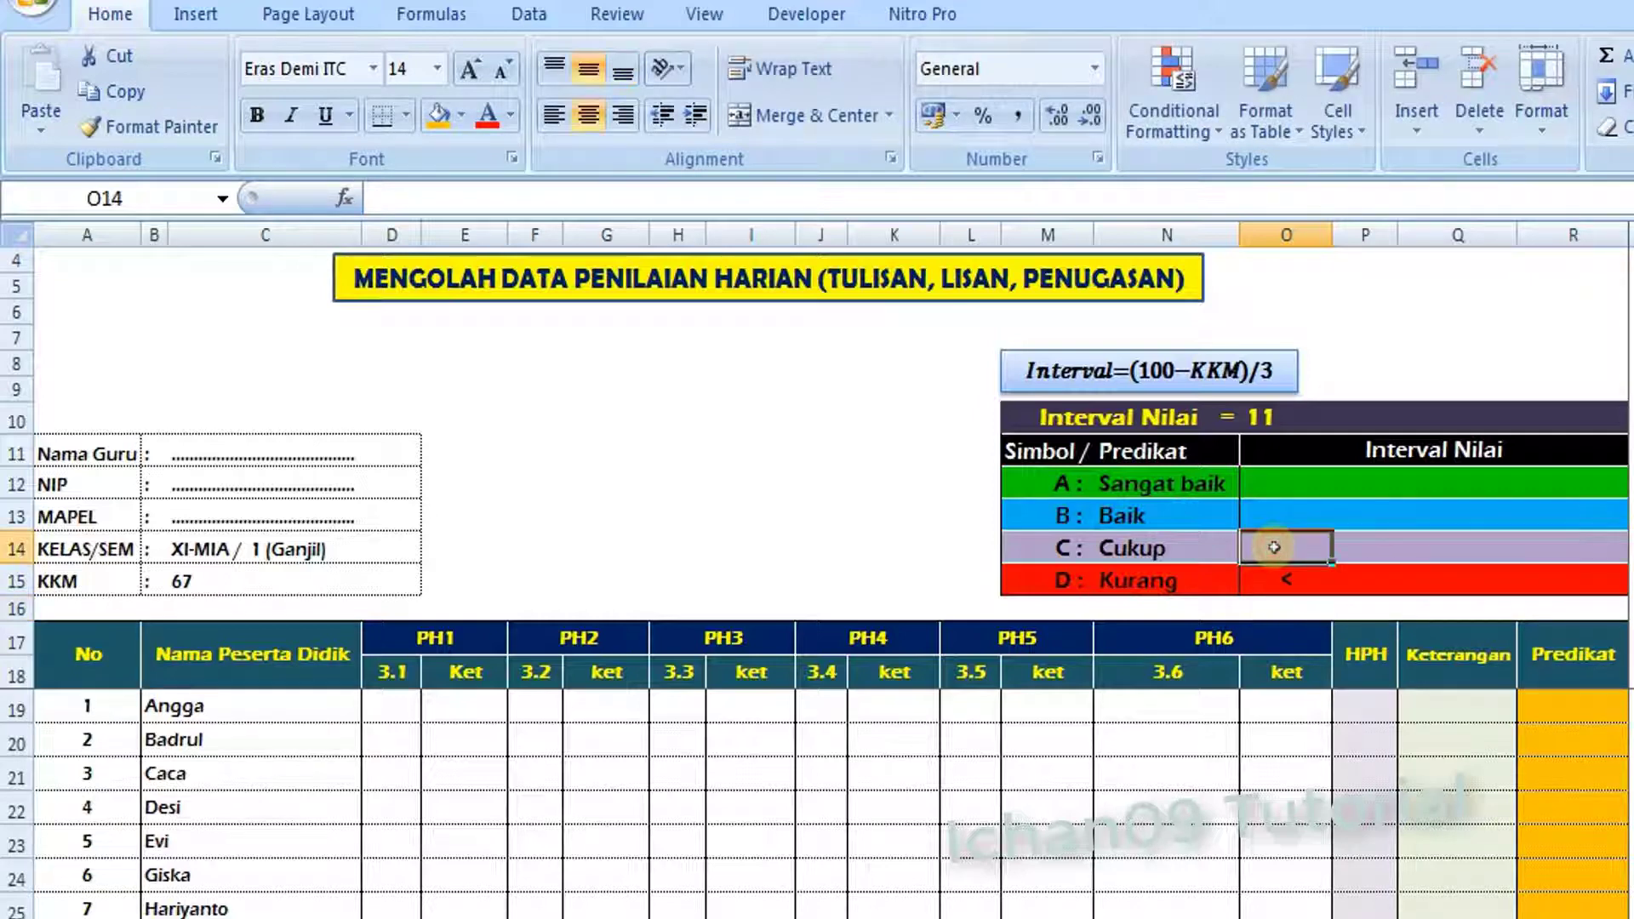
pyautogui.write('>')
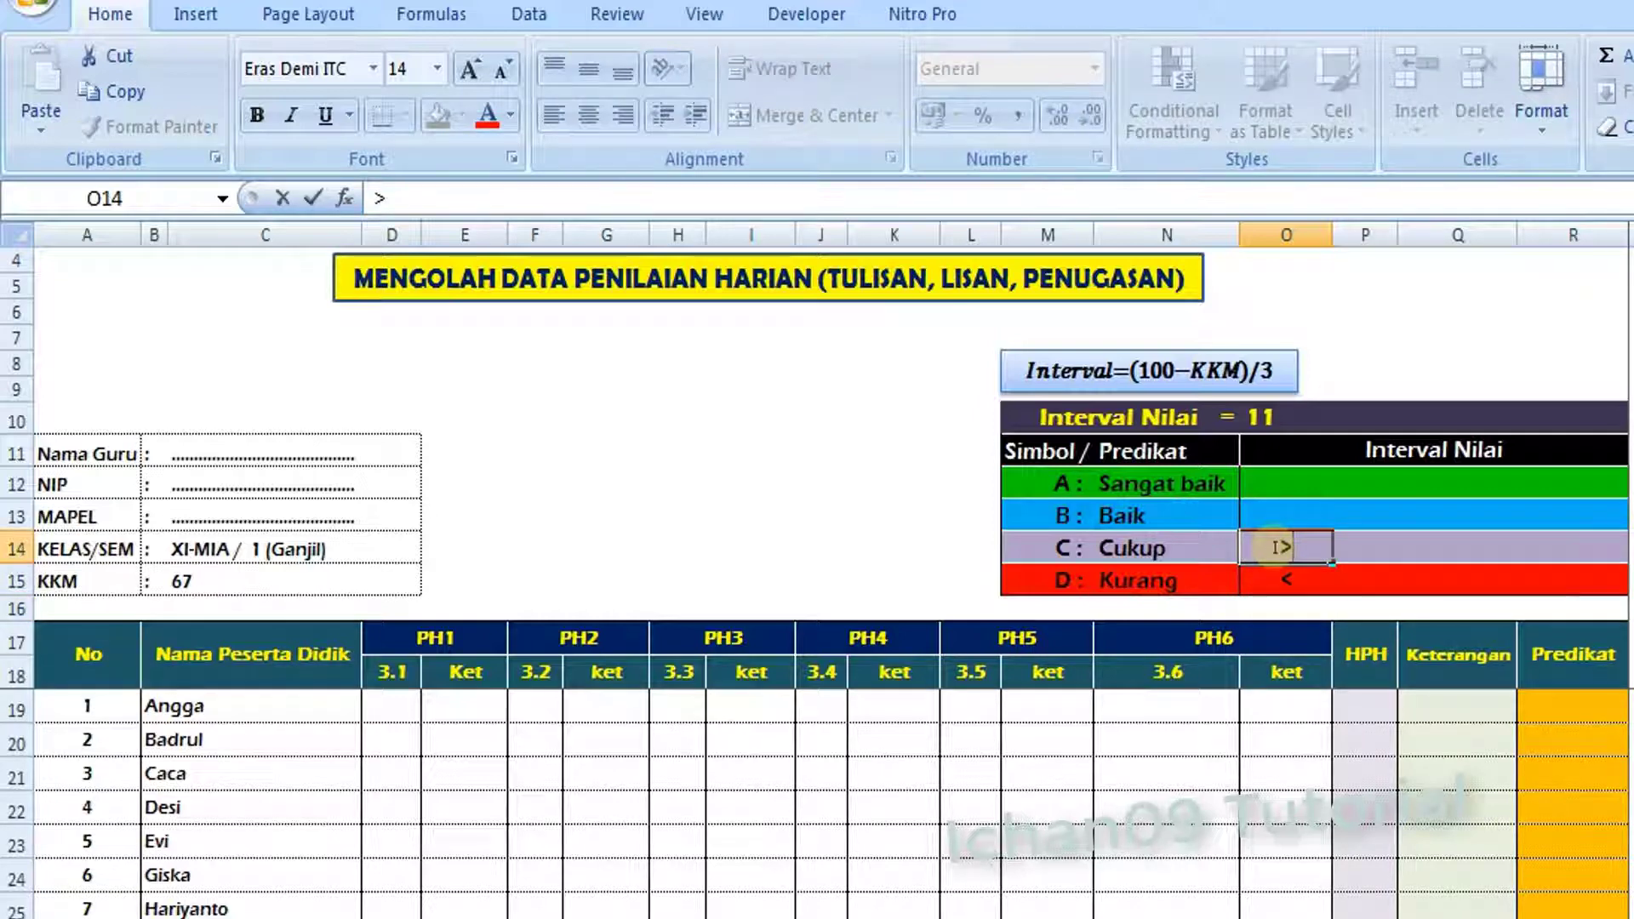
pyautogui.write('=')
pyautogui.press('Return')
# Enter the comparison sign > for both Baik in O13 and Sangat baik in O12
pyautogui.click(1268, 517)
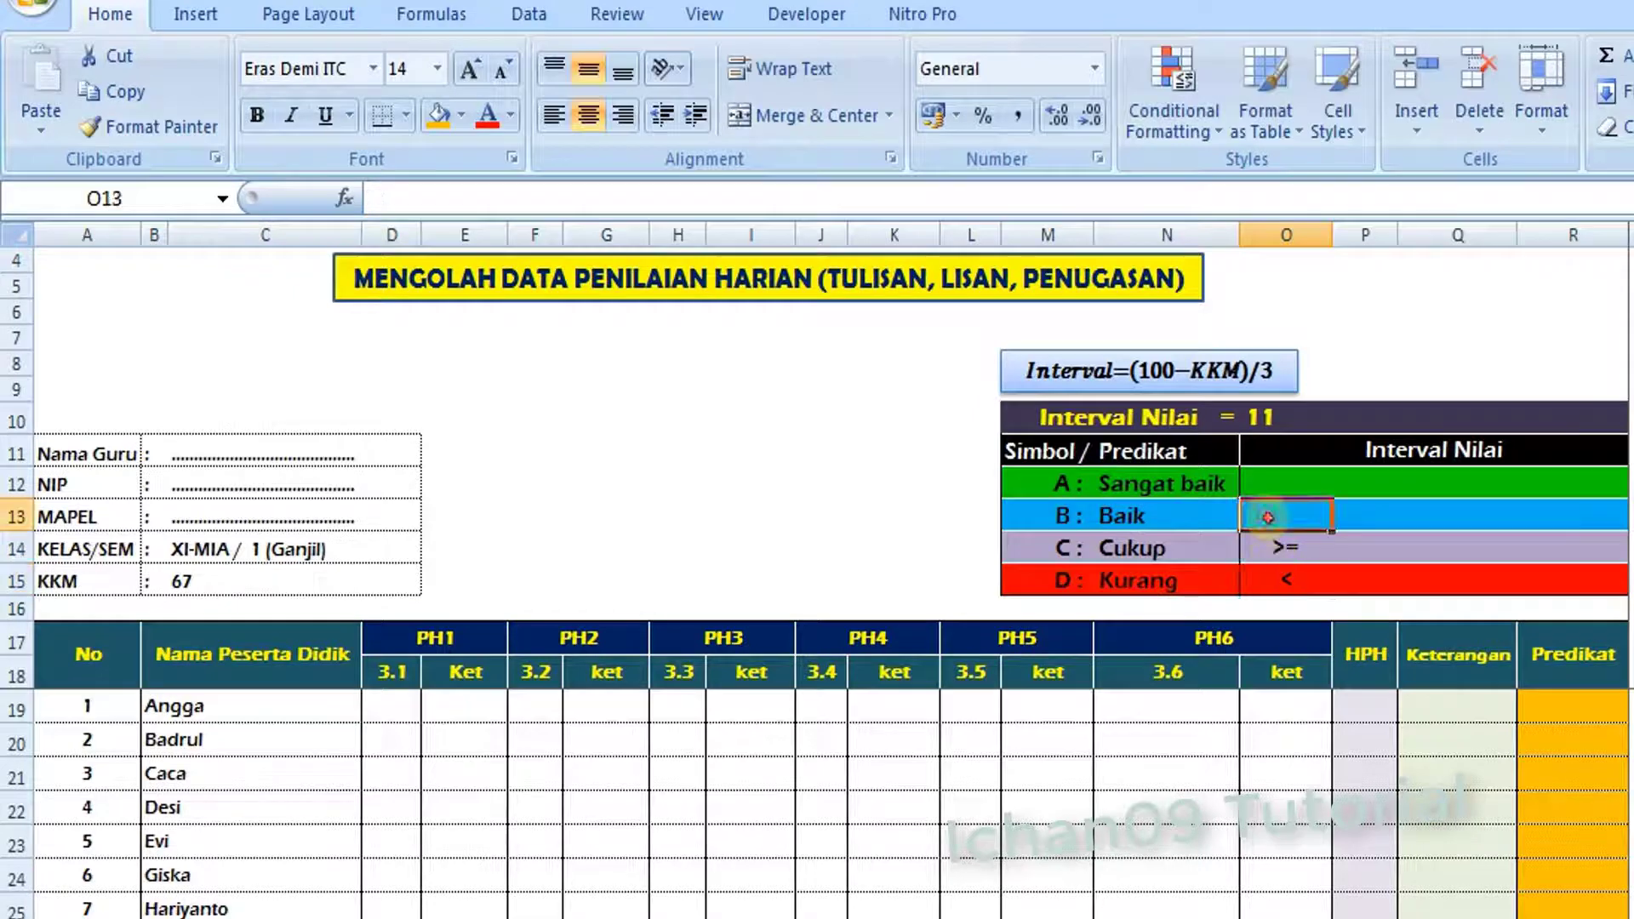
pyautogui.write('>')
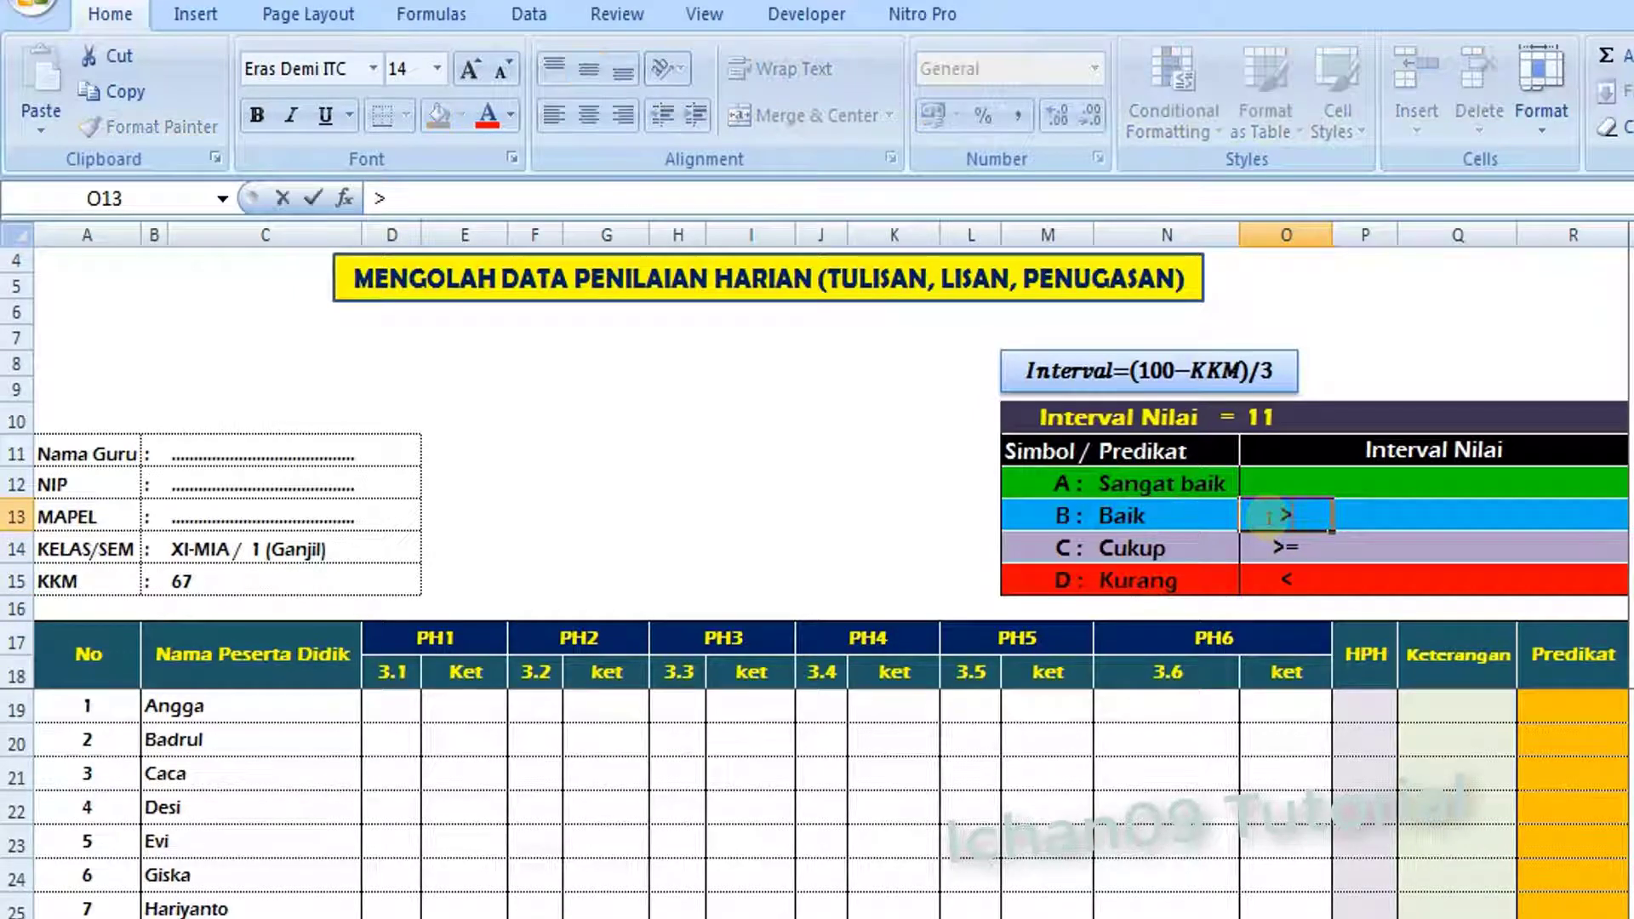
pyautogui.click(1267, 482)
pyautogui.write('>')
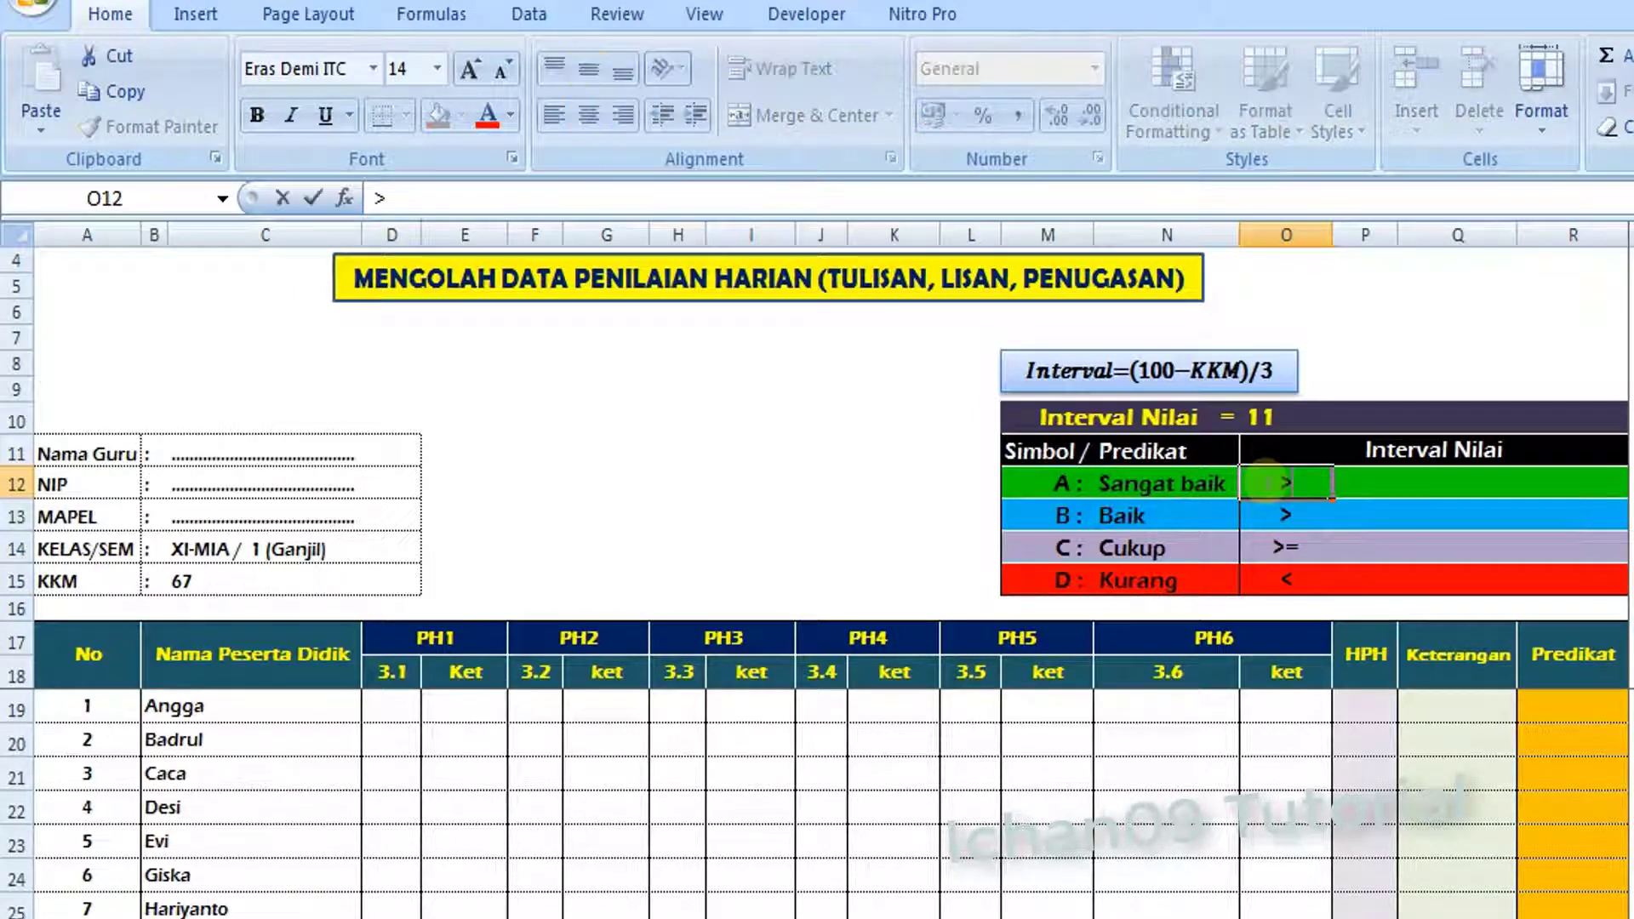
pyautogui.press('Return')
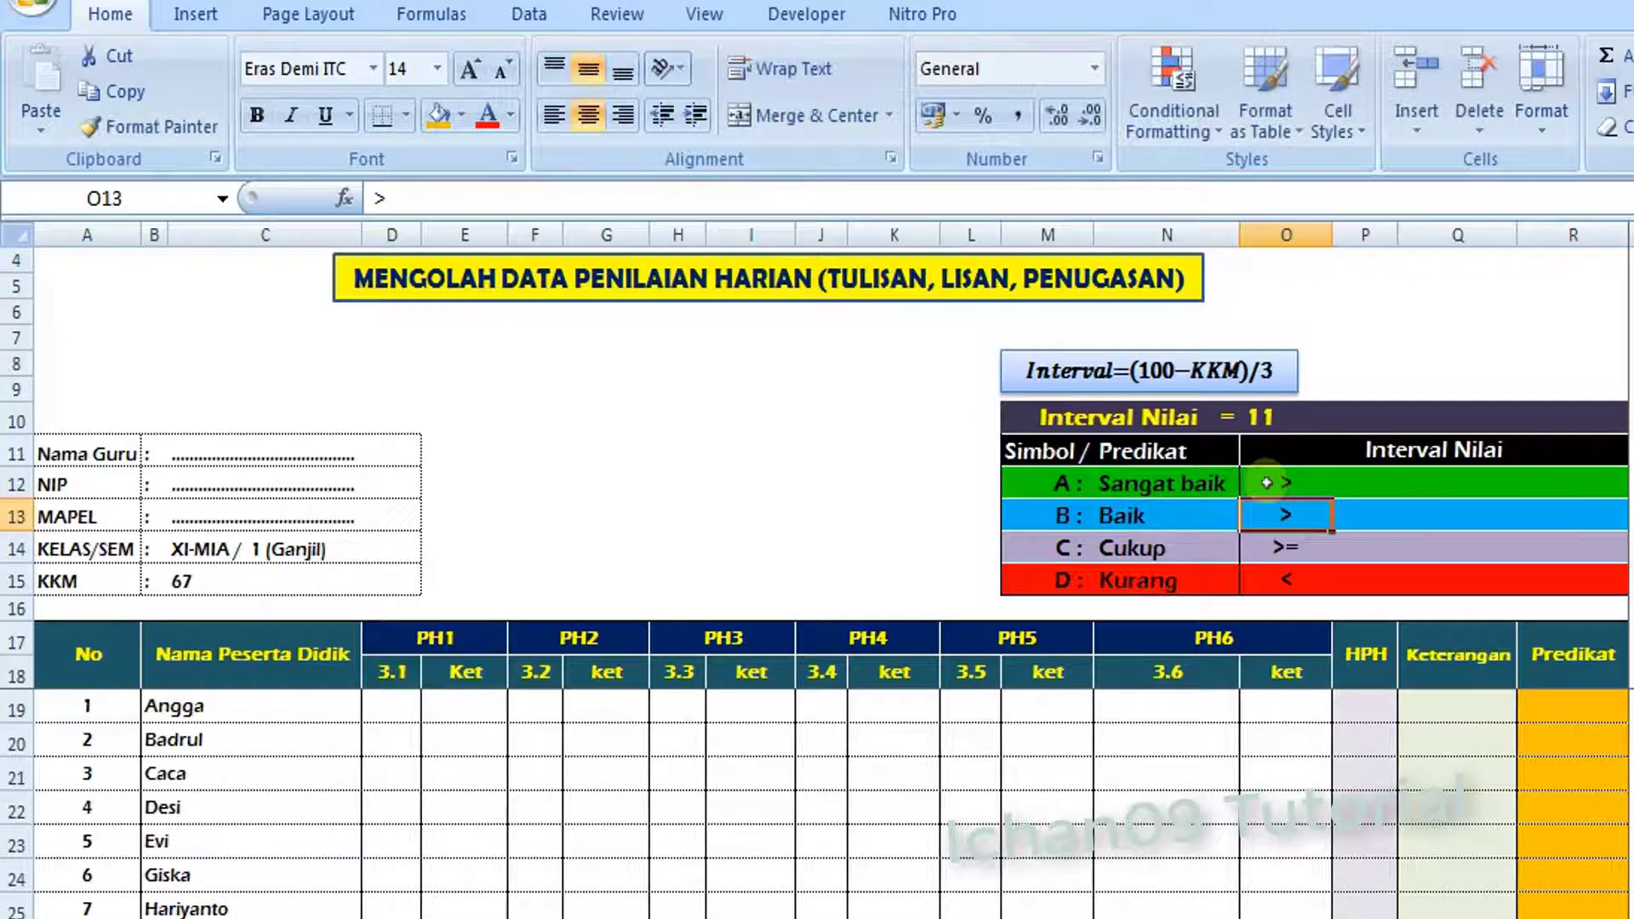
# Link the Kurang limit in P15 to the KKM cell with the row-locked formula =C$15
pyautogui.click(1342, 483)
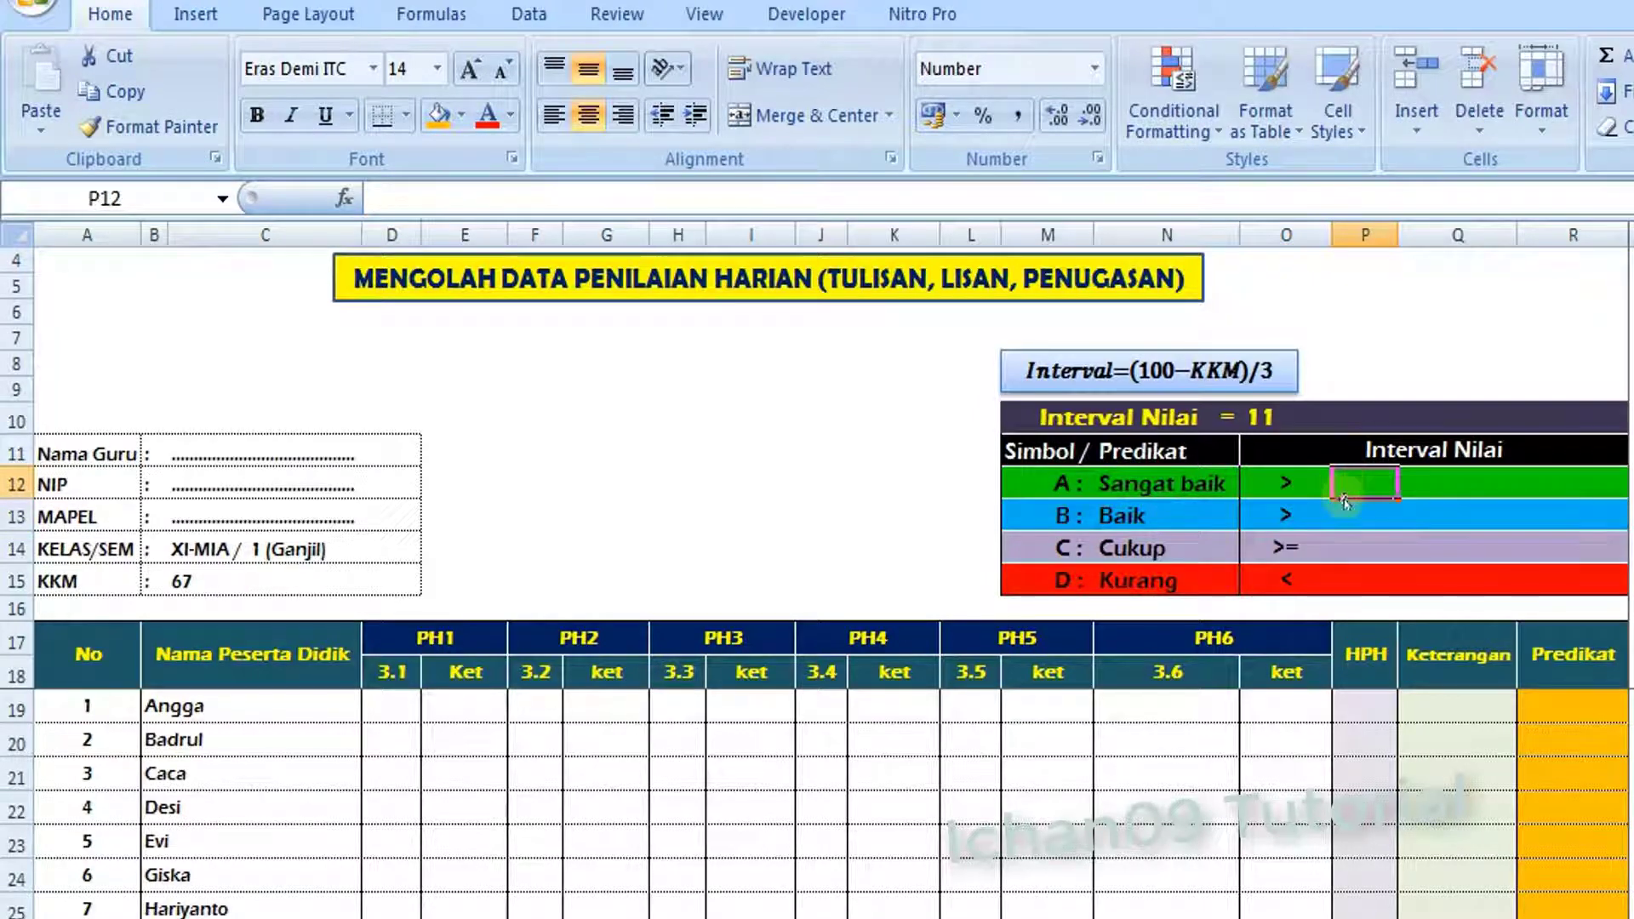
pyautogui.click(1337, 581)
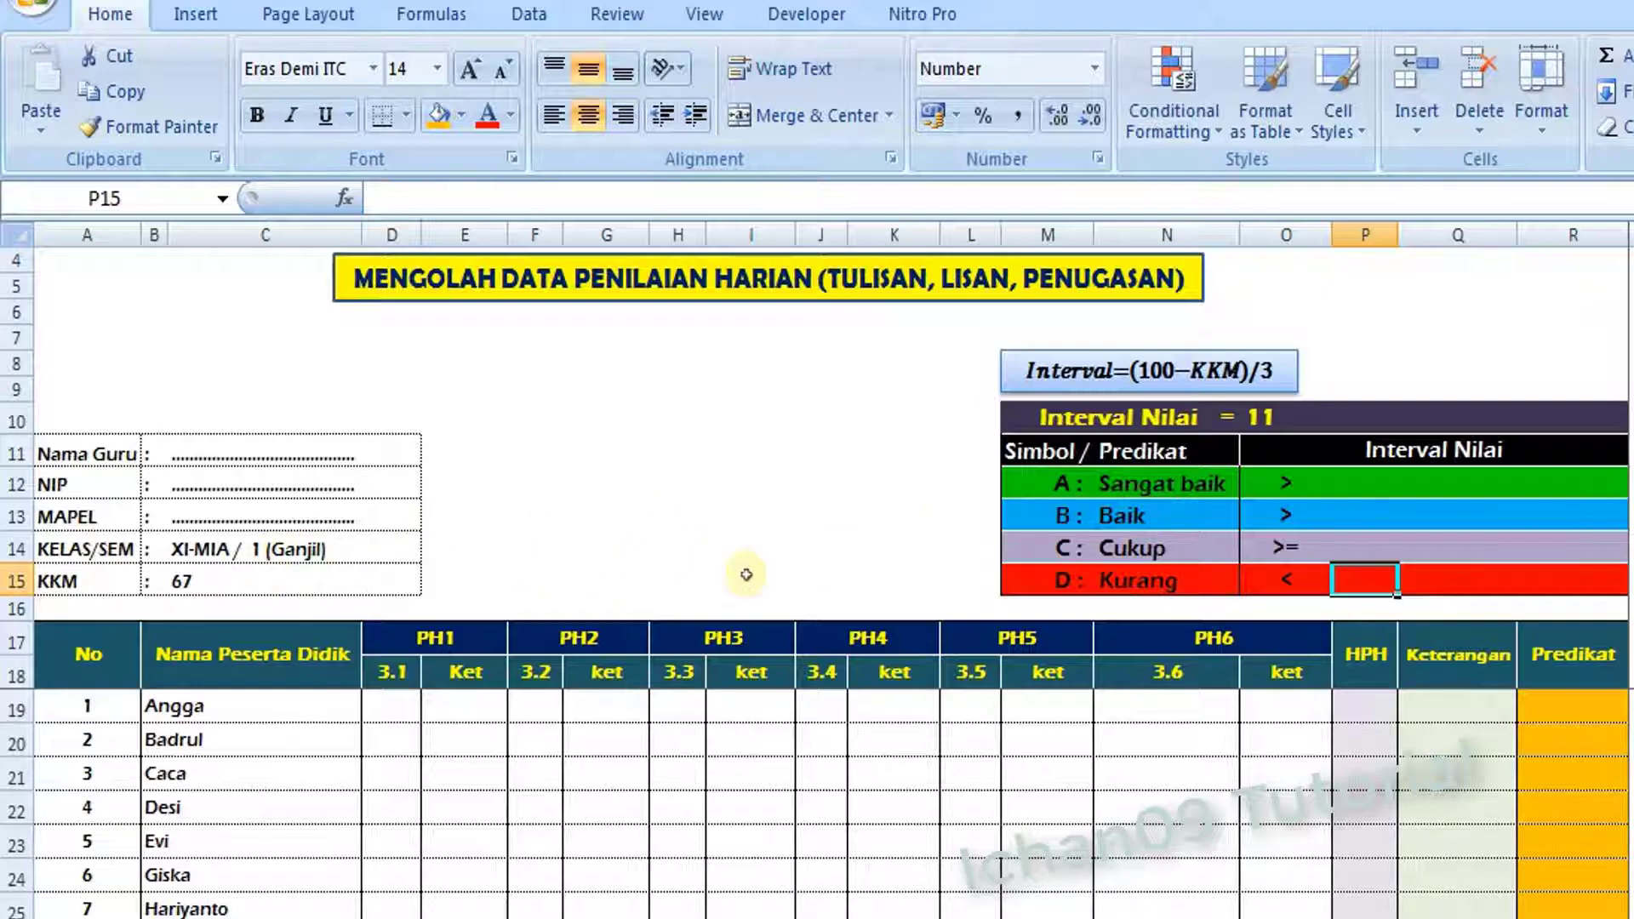
pyautogui.write('=')
pyautogui.click(181, 582)
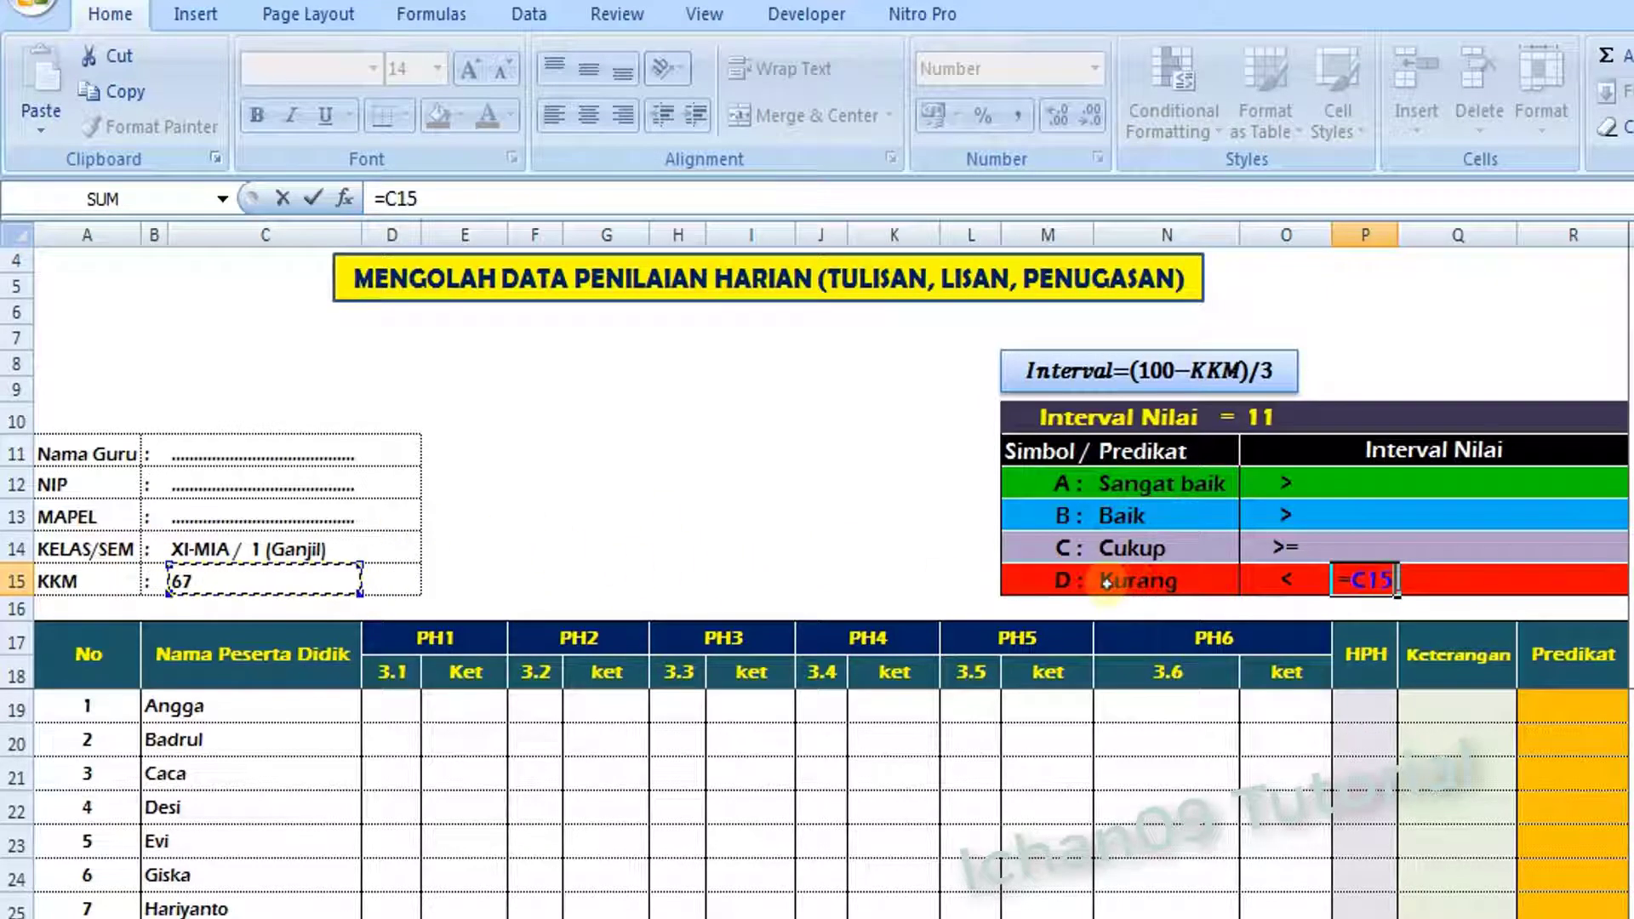
pyautogui.click(1364, 591)
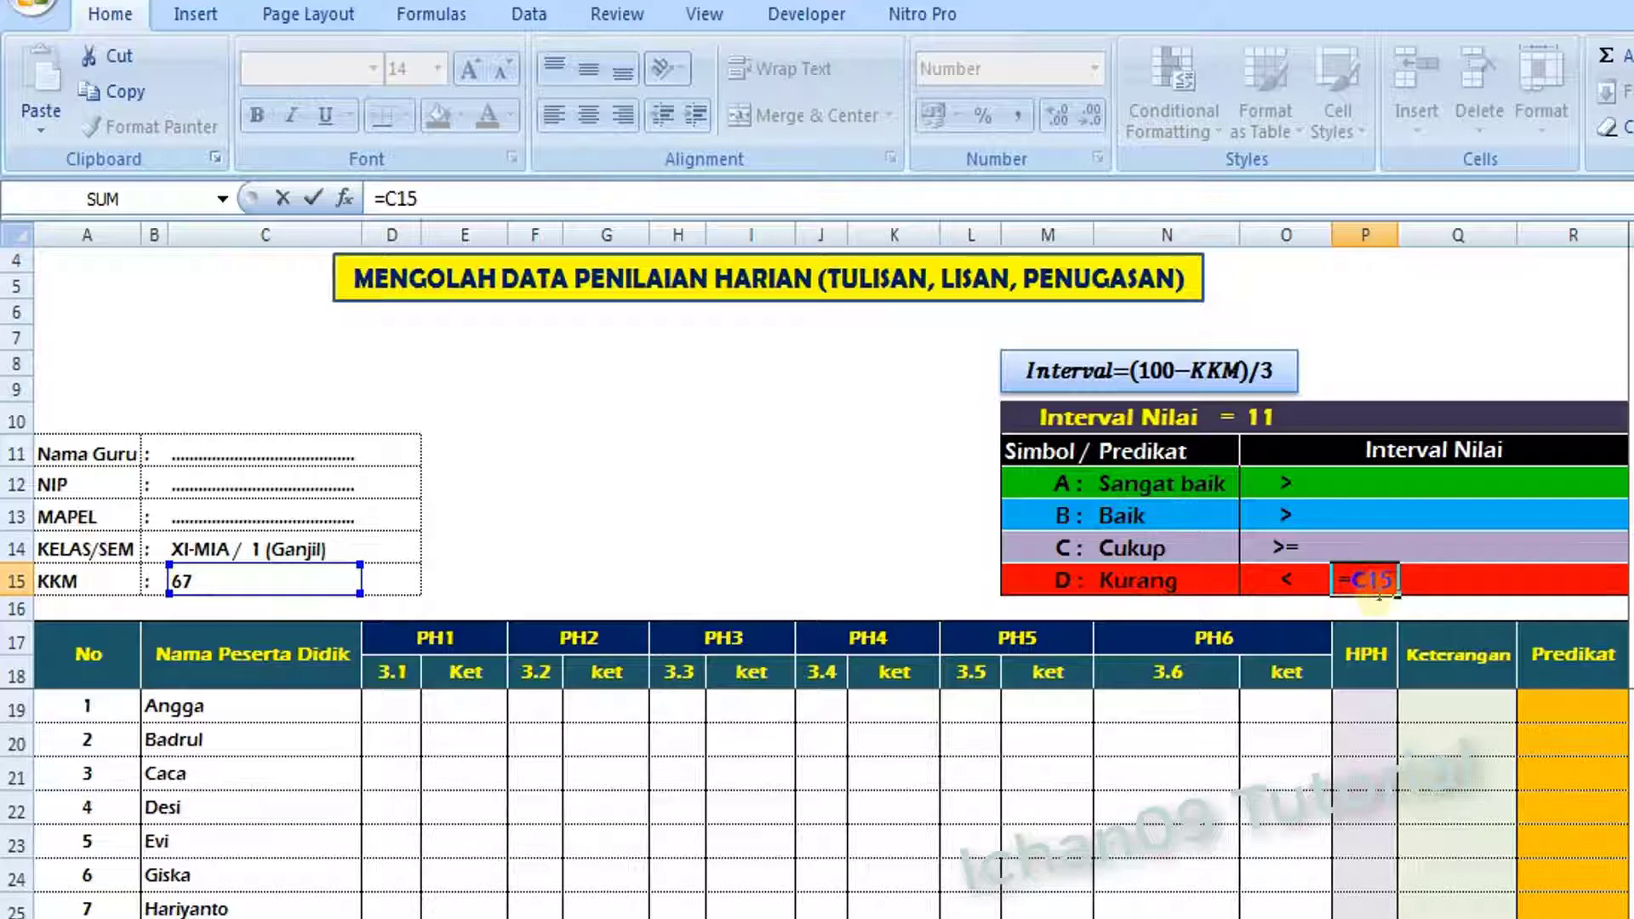
pyautogui.press('F4')
pyautogui.press('F4')
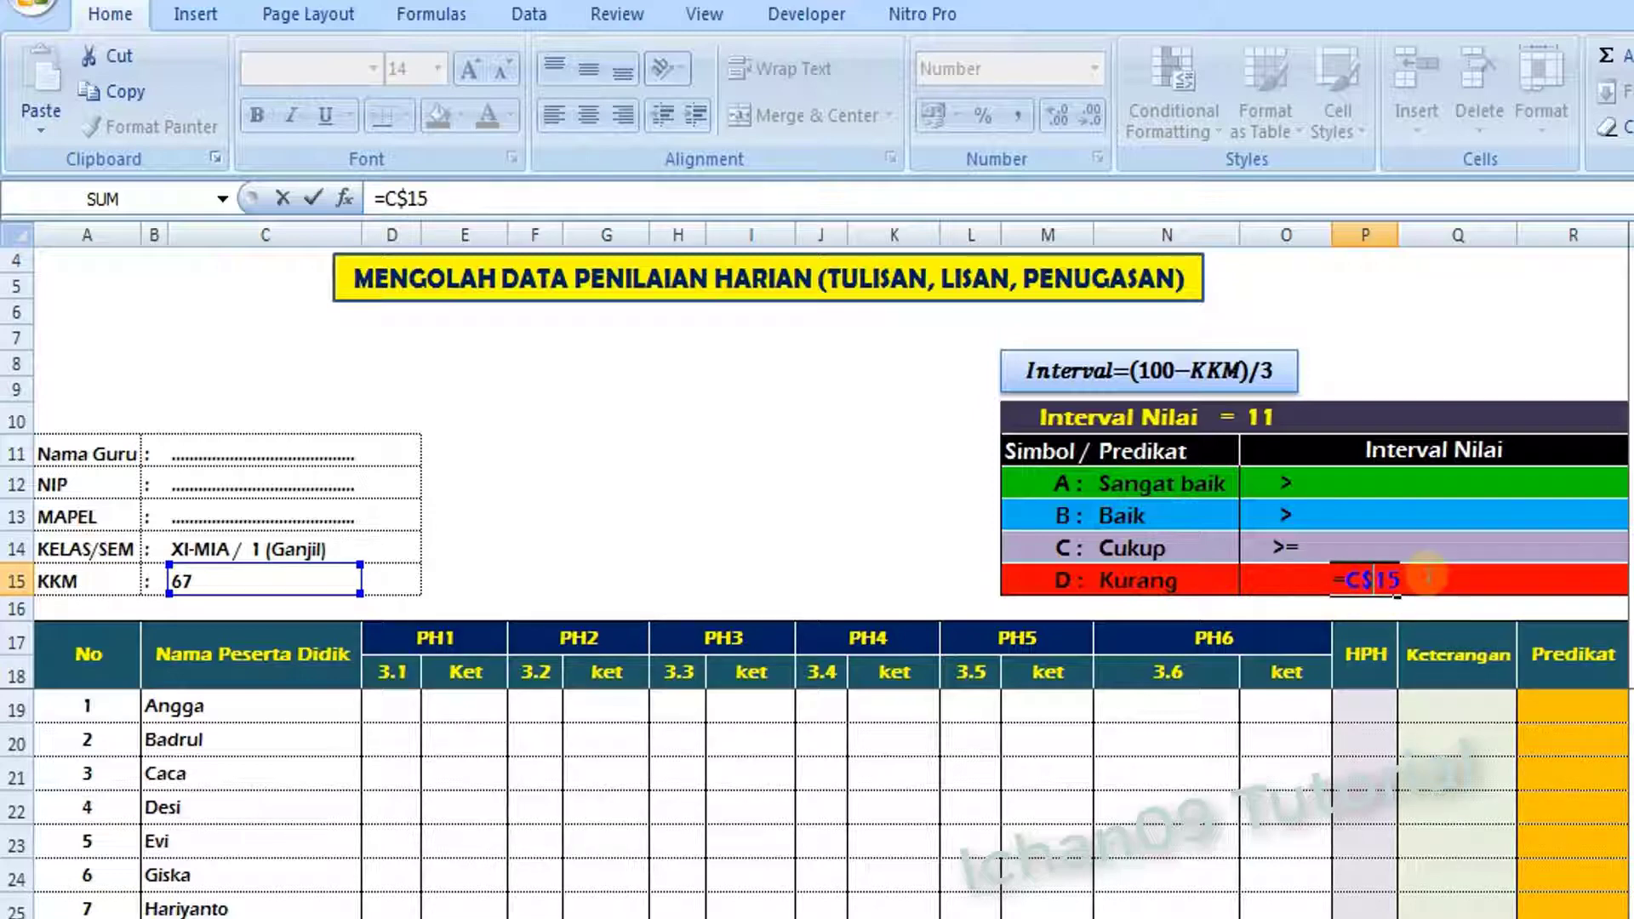
pyautogui.press('Return')
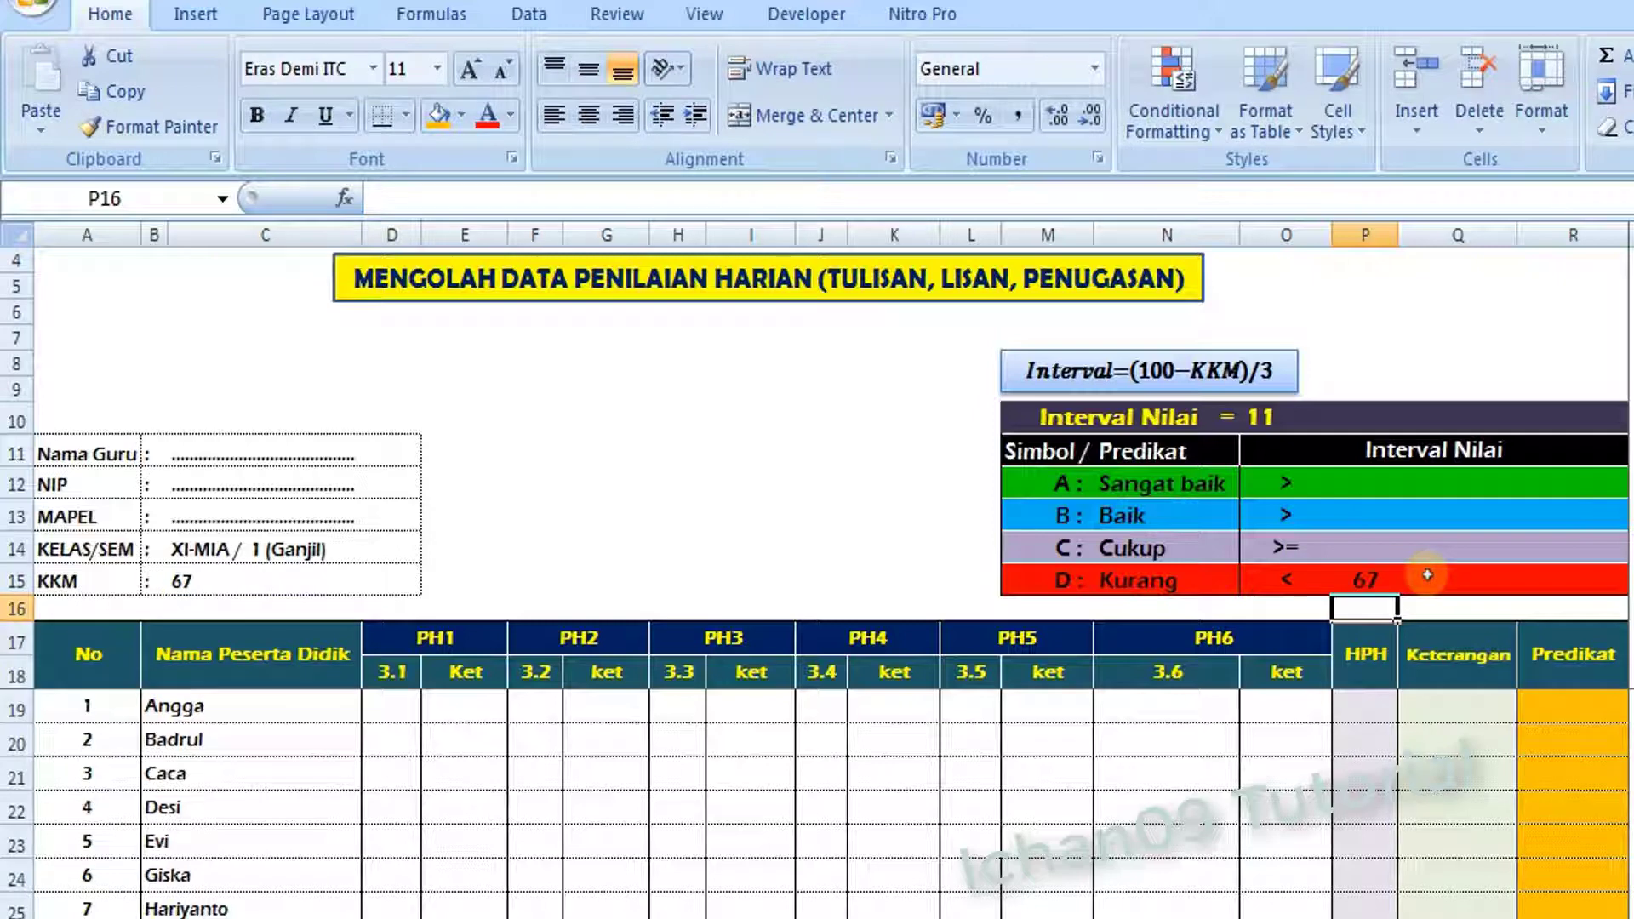
# Set the Cukup lower limit in P14 to the Kurang limit with the formula =P15
pyautogui.click(1361, 559)
pyautogui.write('=')
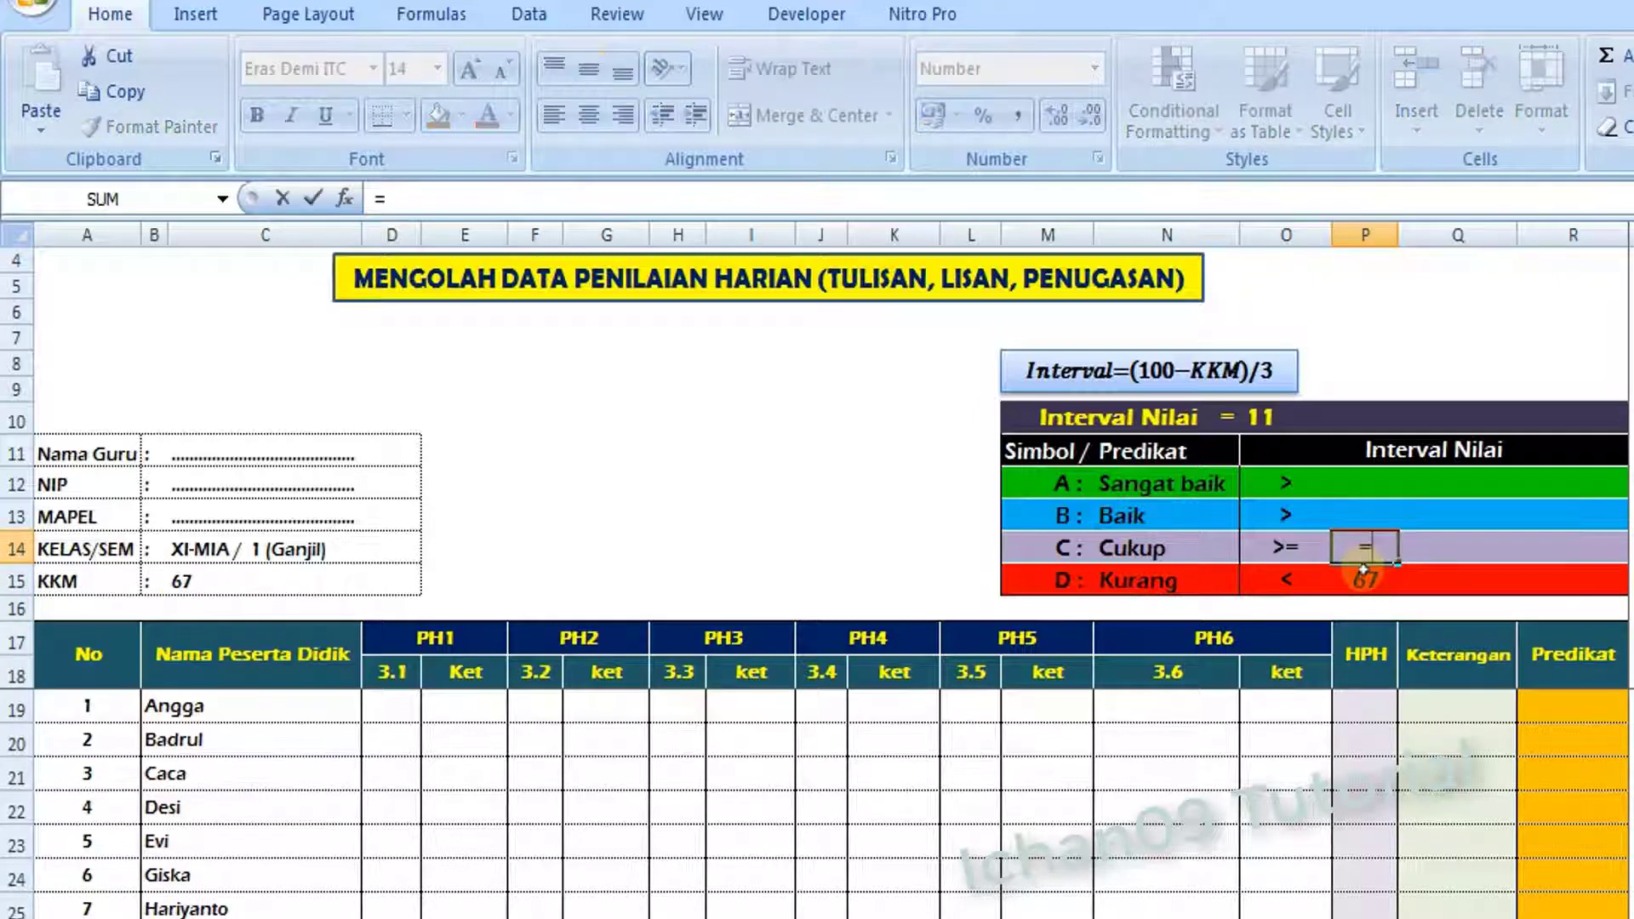
pyautogui.click(1357, 579)
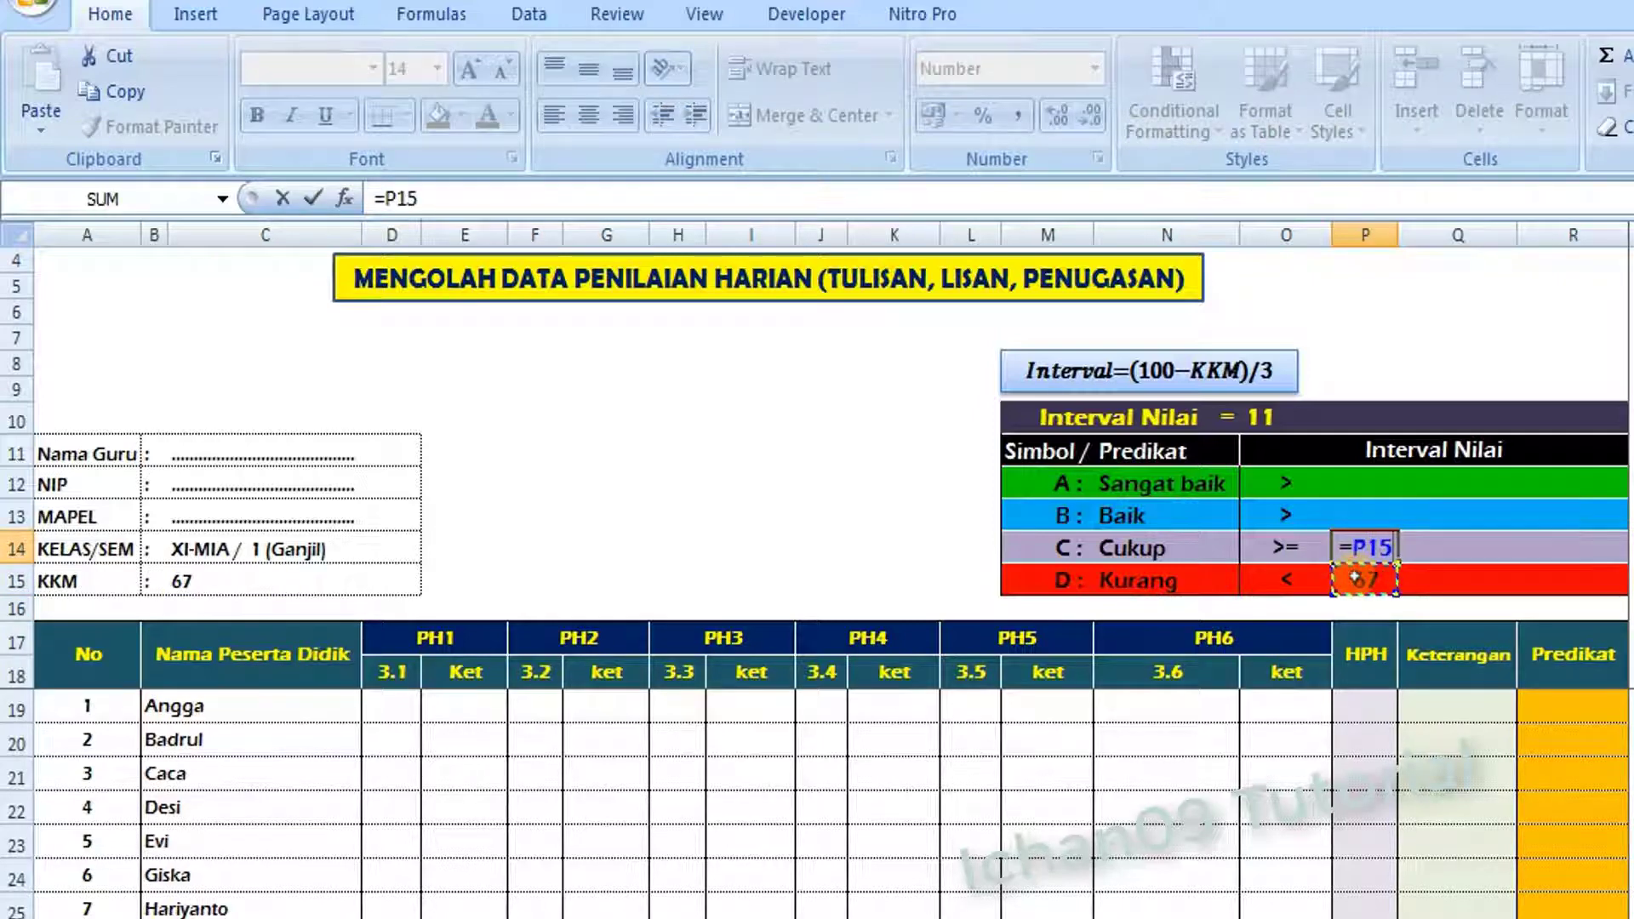
pyautogui.press('Return')
pyautogui.scroll(-1, 1566, 574)
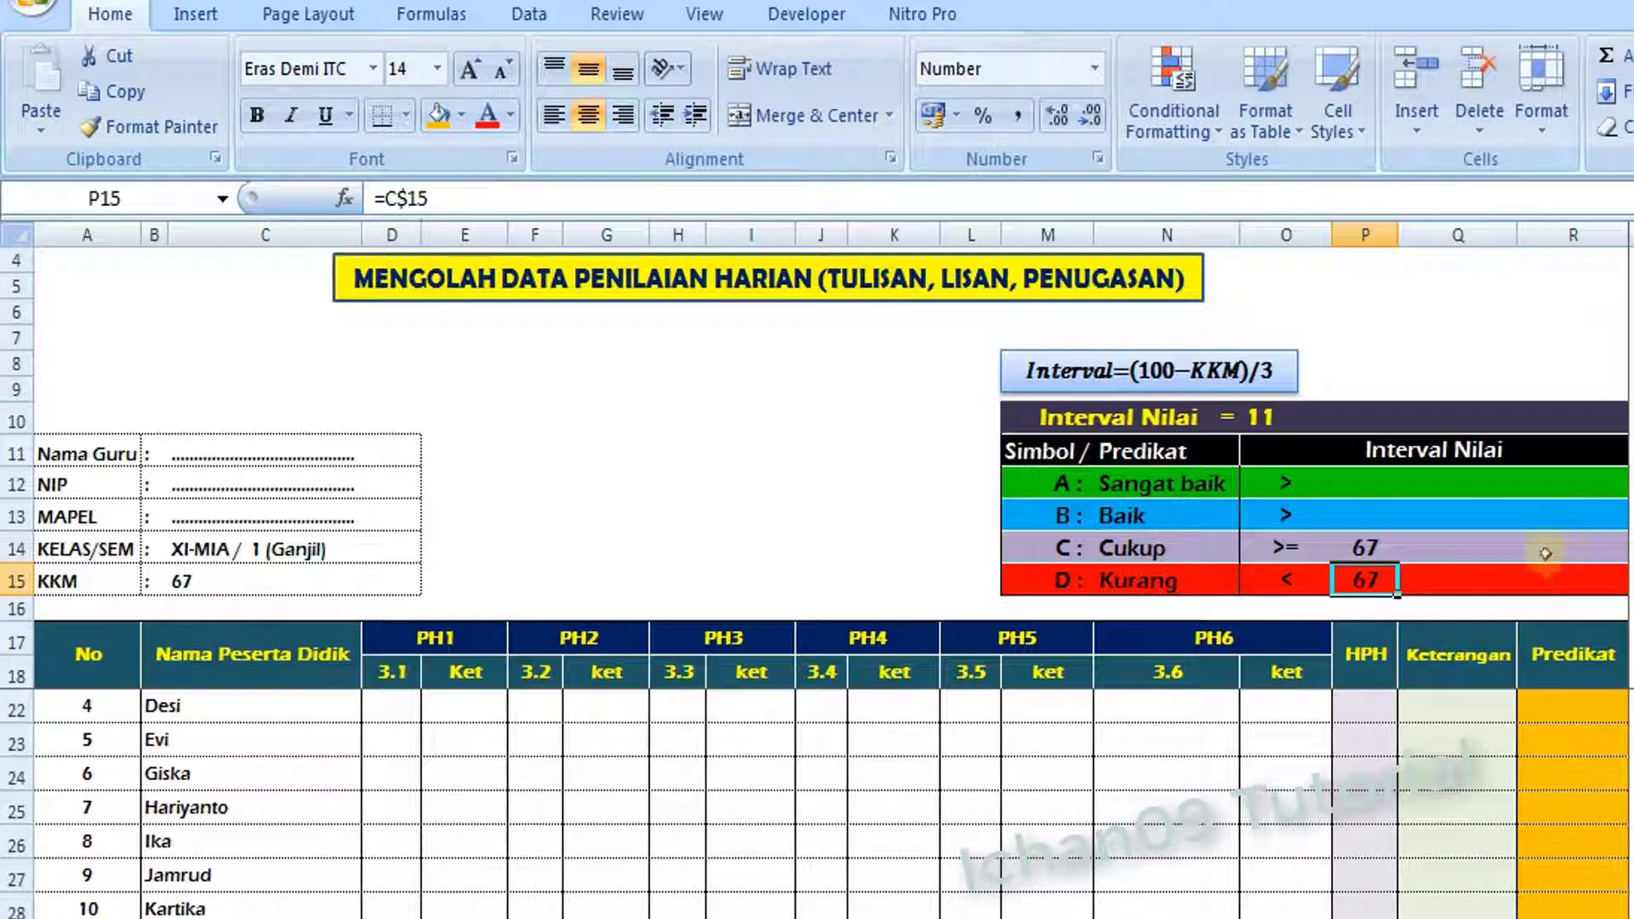
# Enter a dash in Q14 as the range separator of the Cukup row
pyautogui.click(1544, 554)
pyautogui.click(1442, 551)
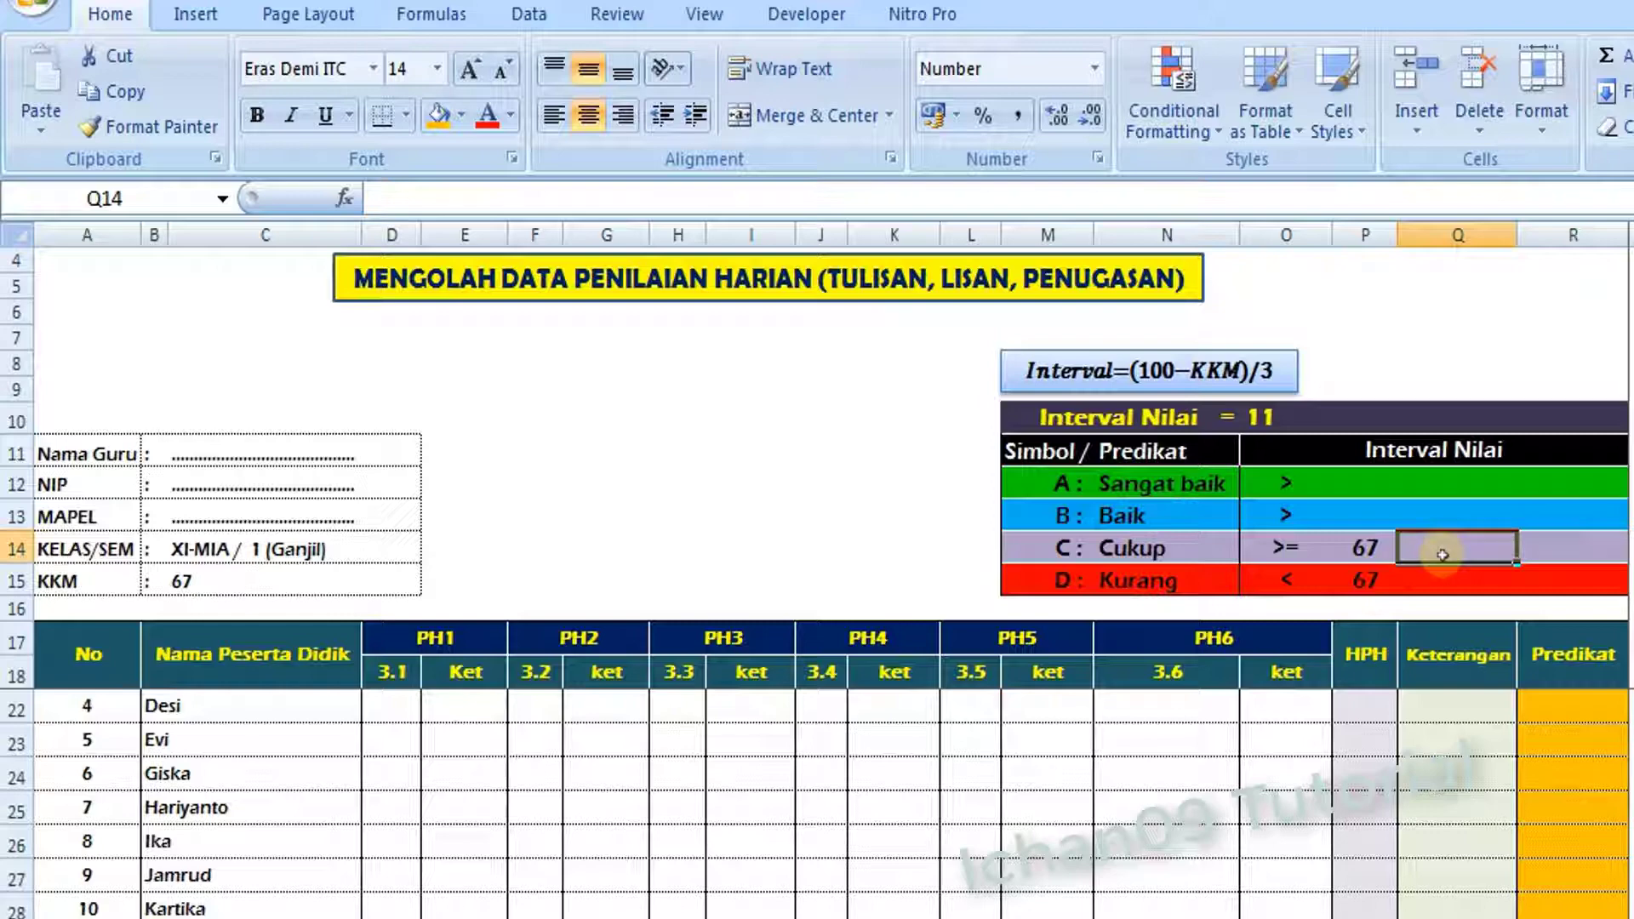
pyautogui.write('-')
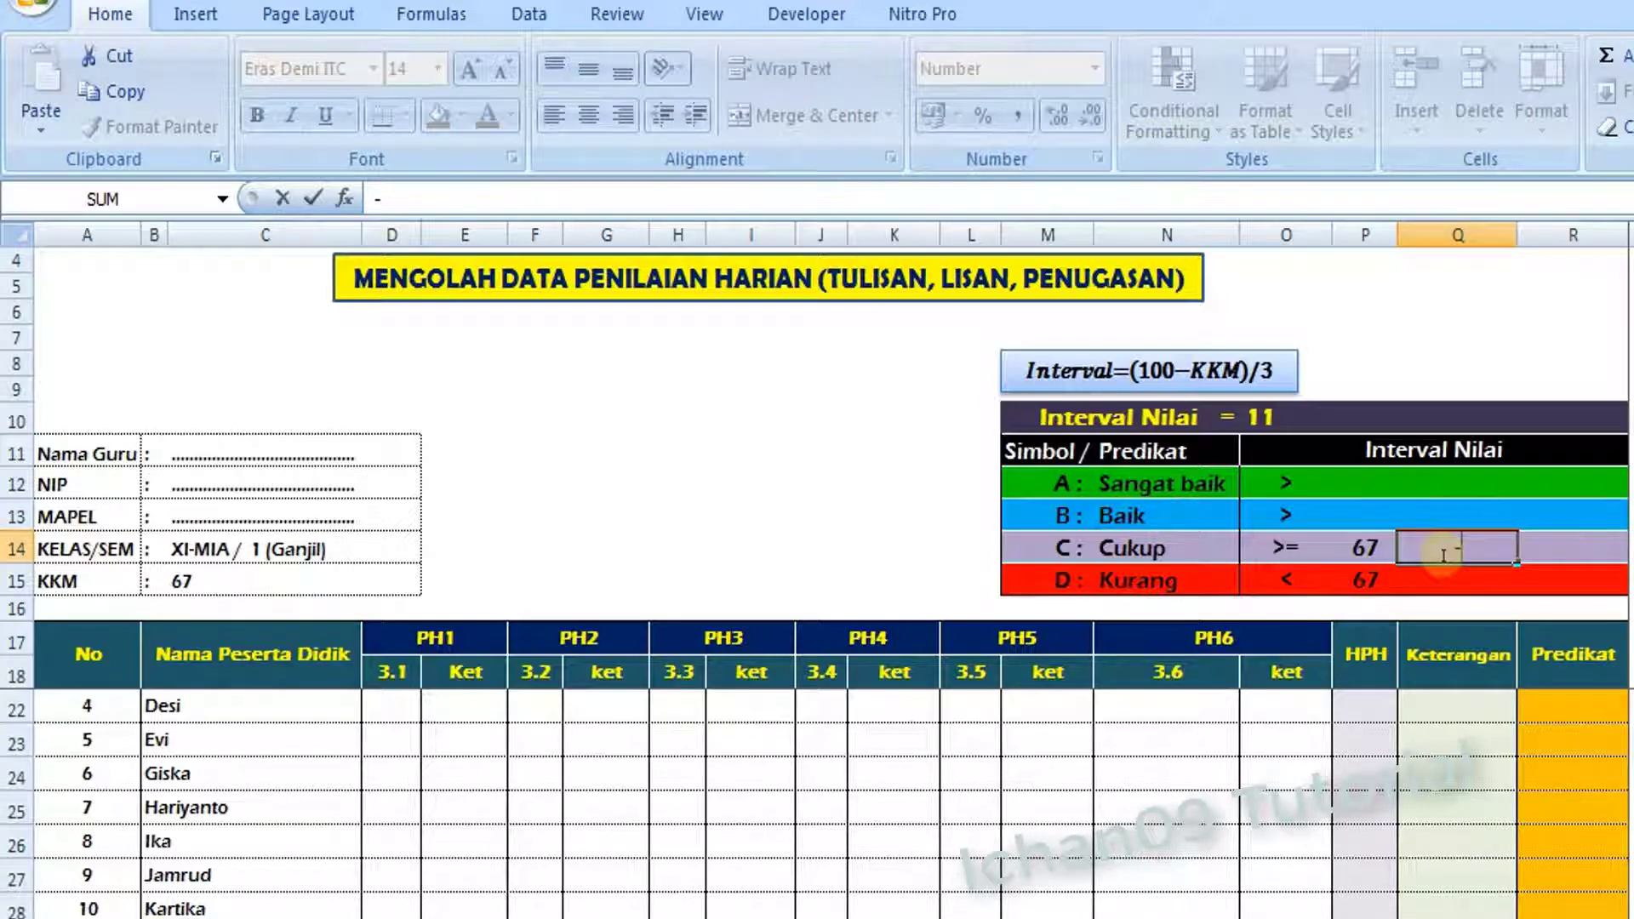
pyautogui.press('Tab')
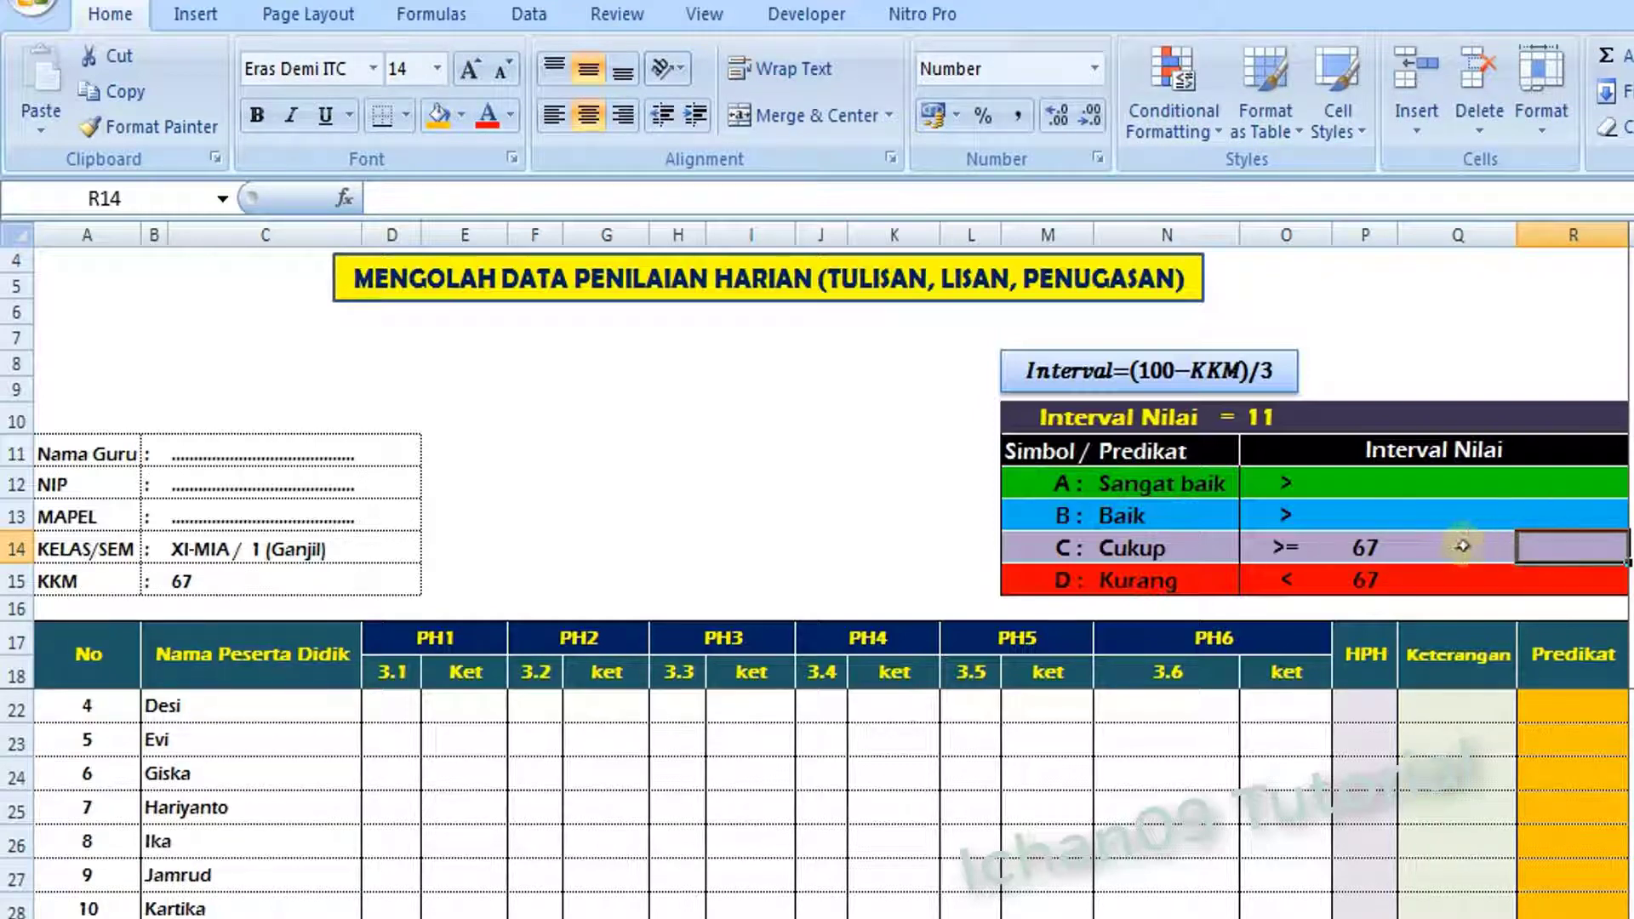
pyautogui.click(1365, 547)
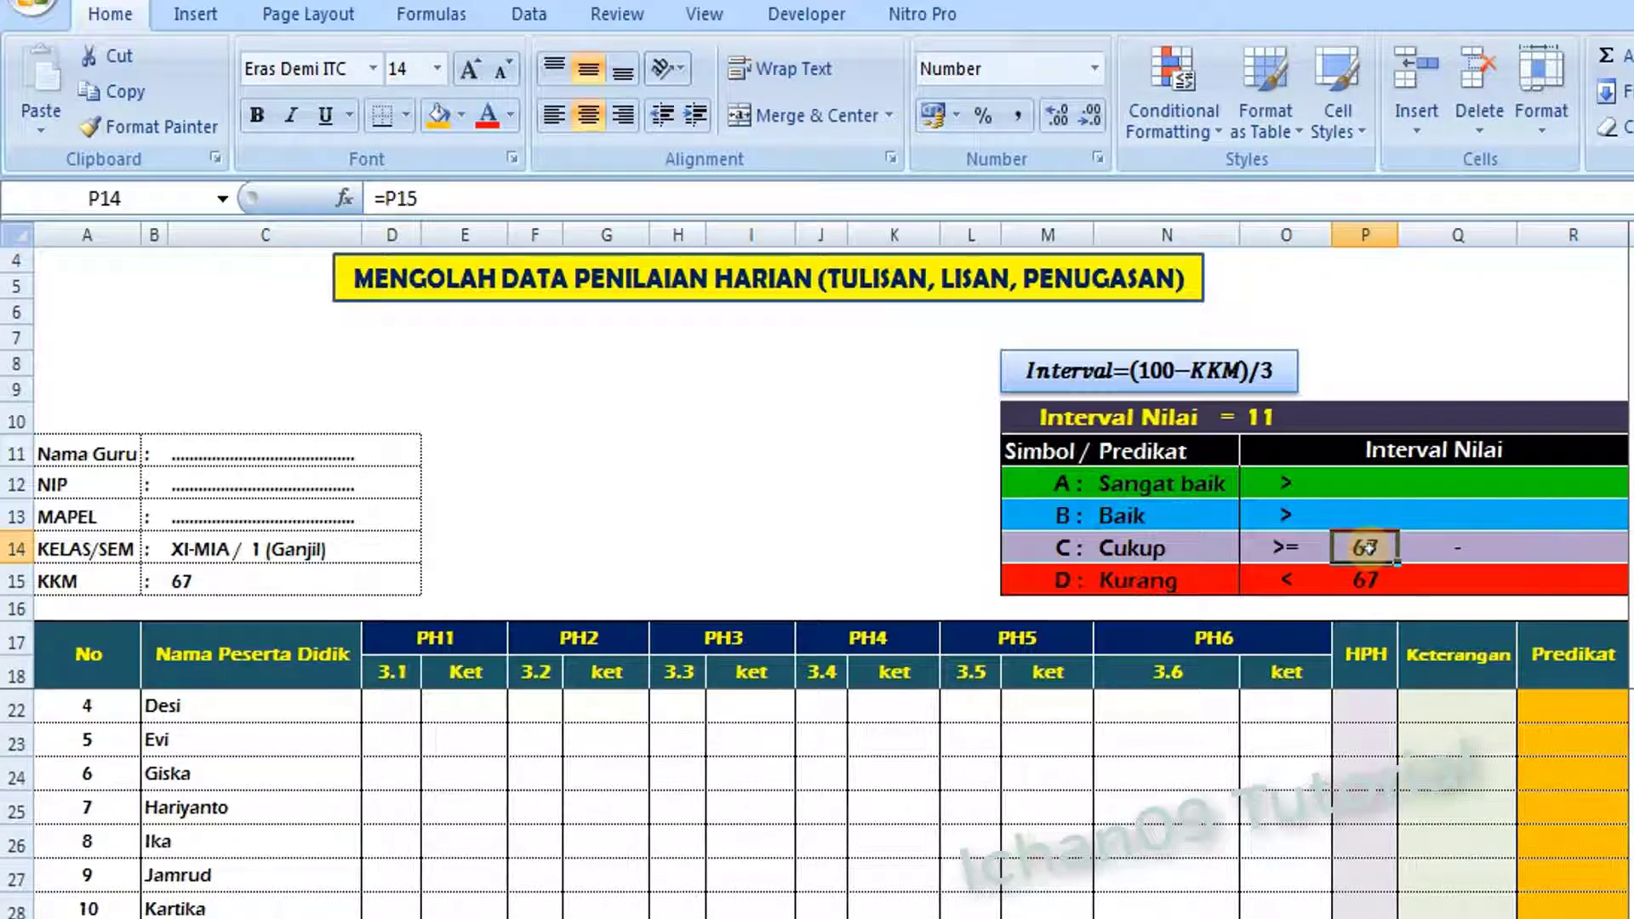
pyautogui.click(1285, 421)
pyautogui.click(1535, 553)
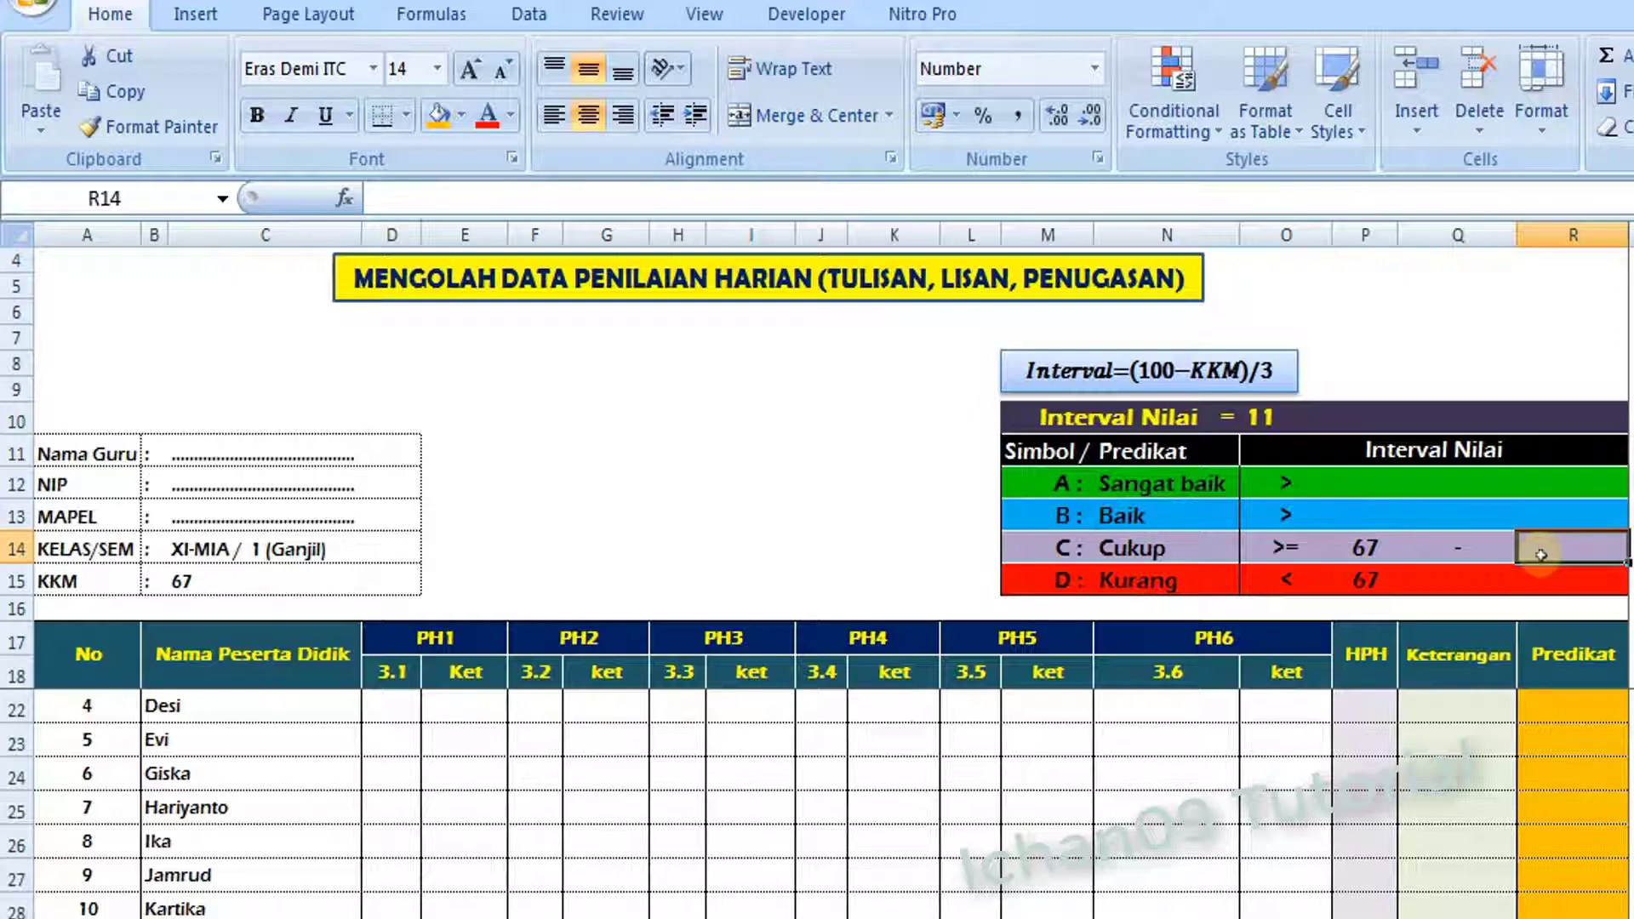
pyautogui.click(1166, 553)
pyautogui.click(1382, 549)
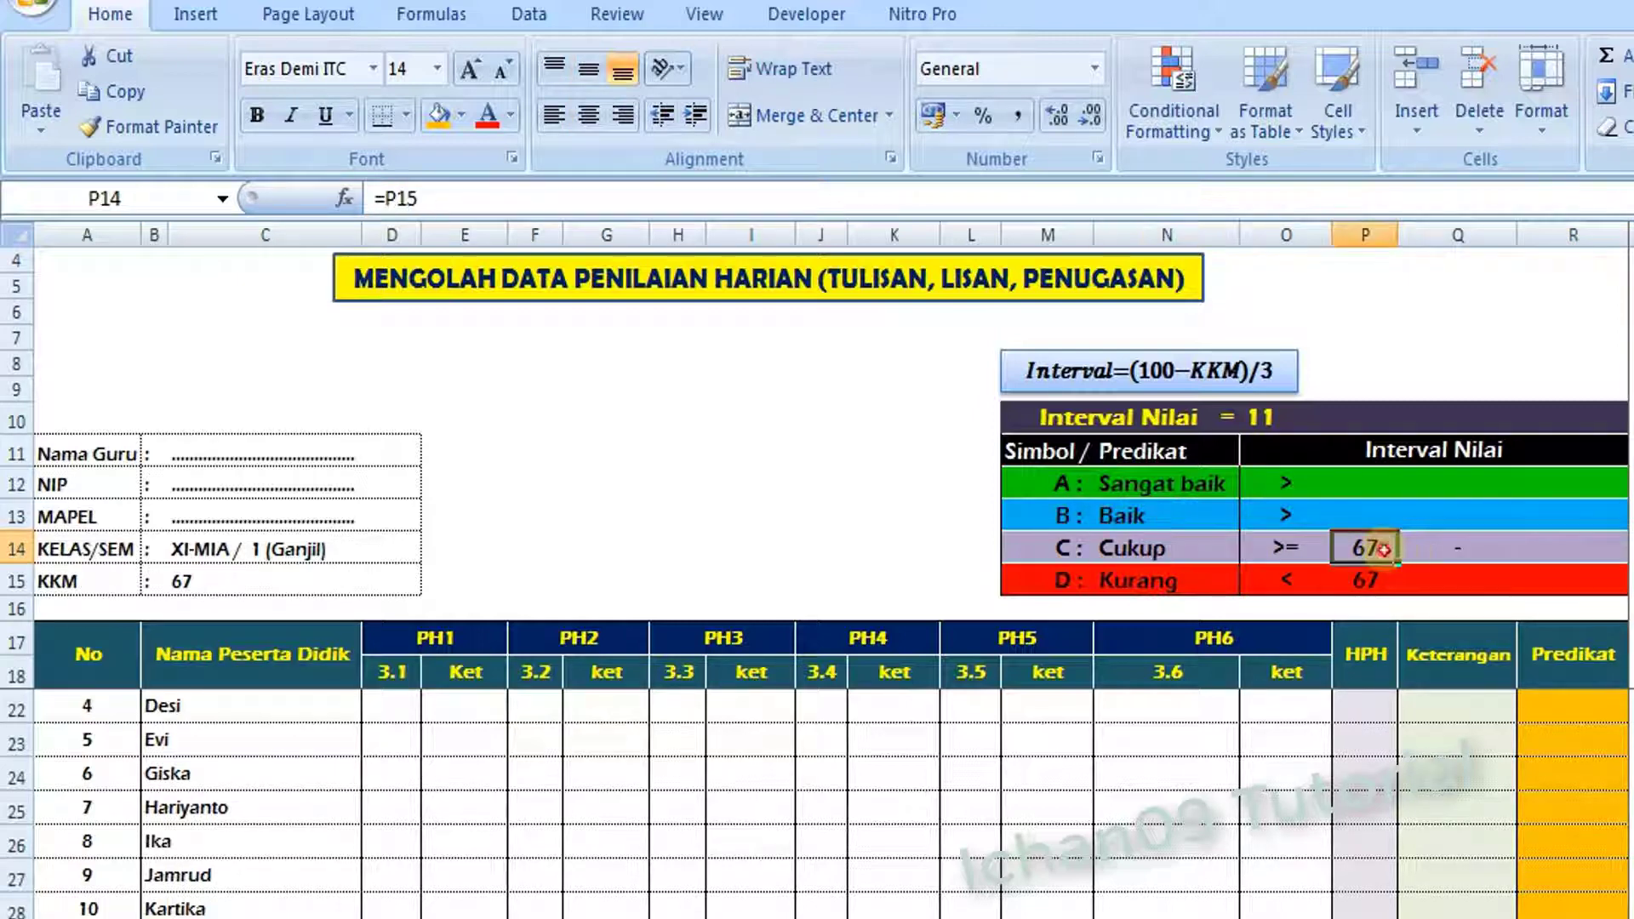
pyautogui.click(1464, 549)
# Calculate the Cukup upper limit in R14 by adding the interval to the lower limit with the formula =P14+O10
pyautogui.click(1551, 549)
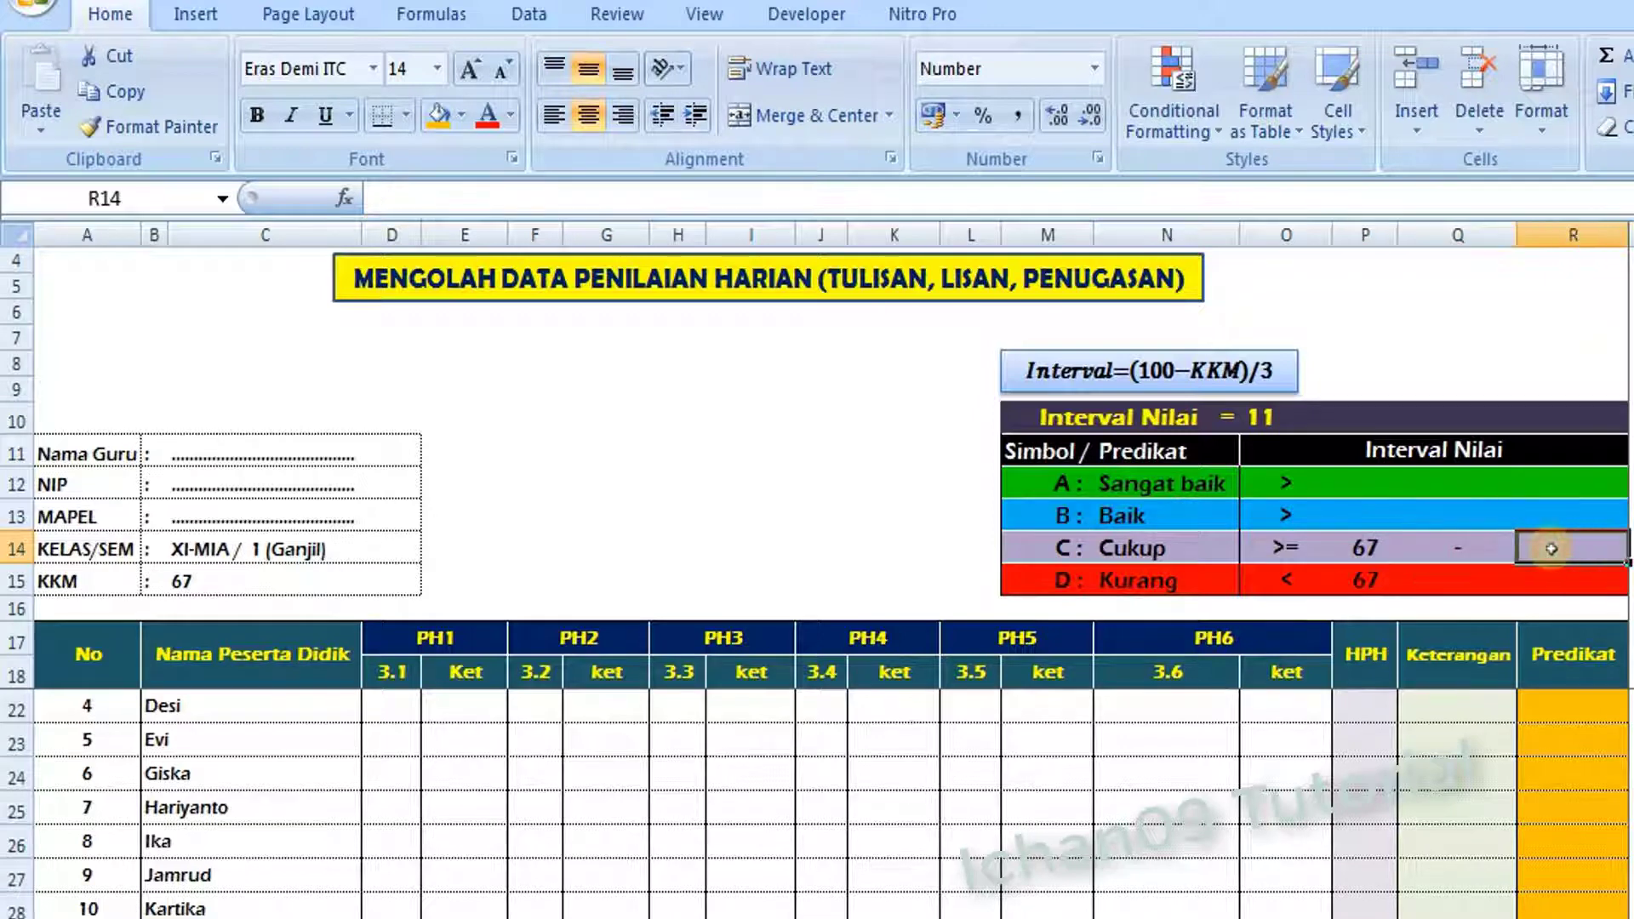
pyautogui.write('=')
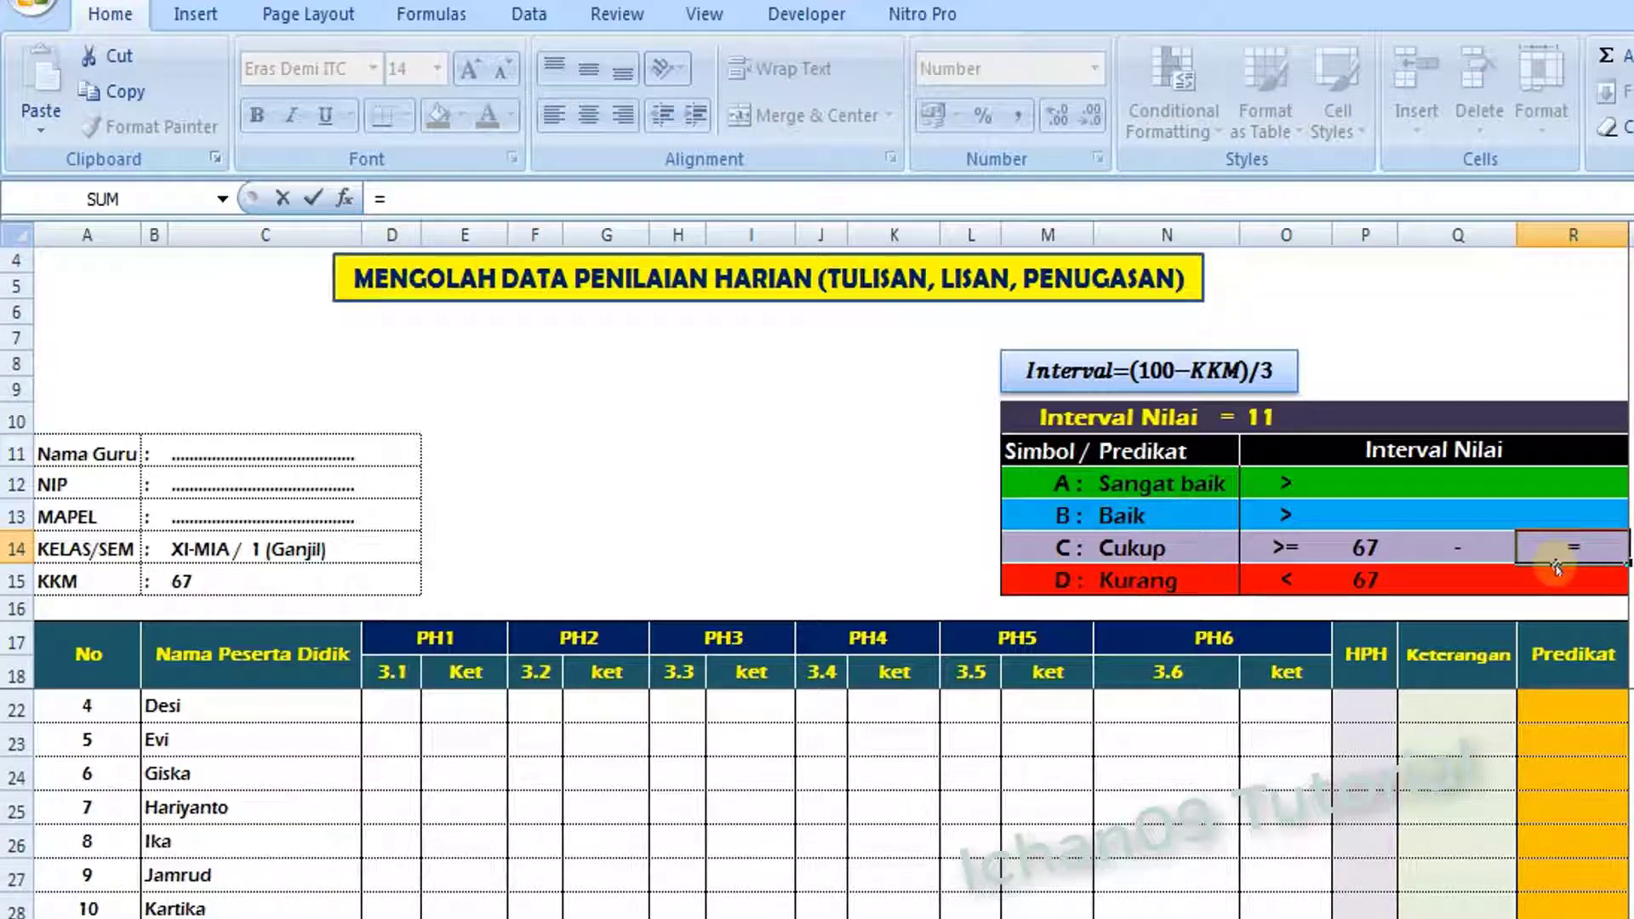
pyautogui.click(1366, 547)
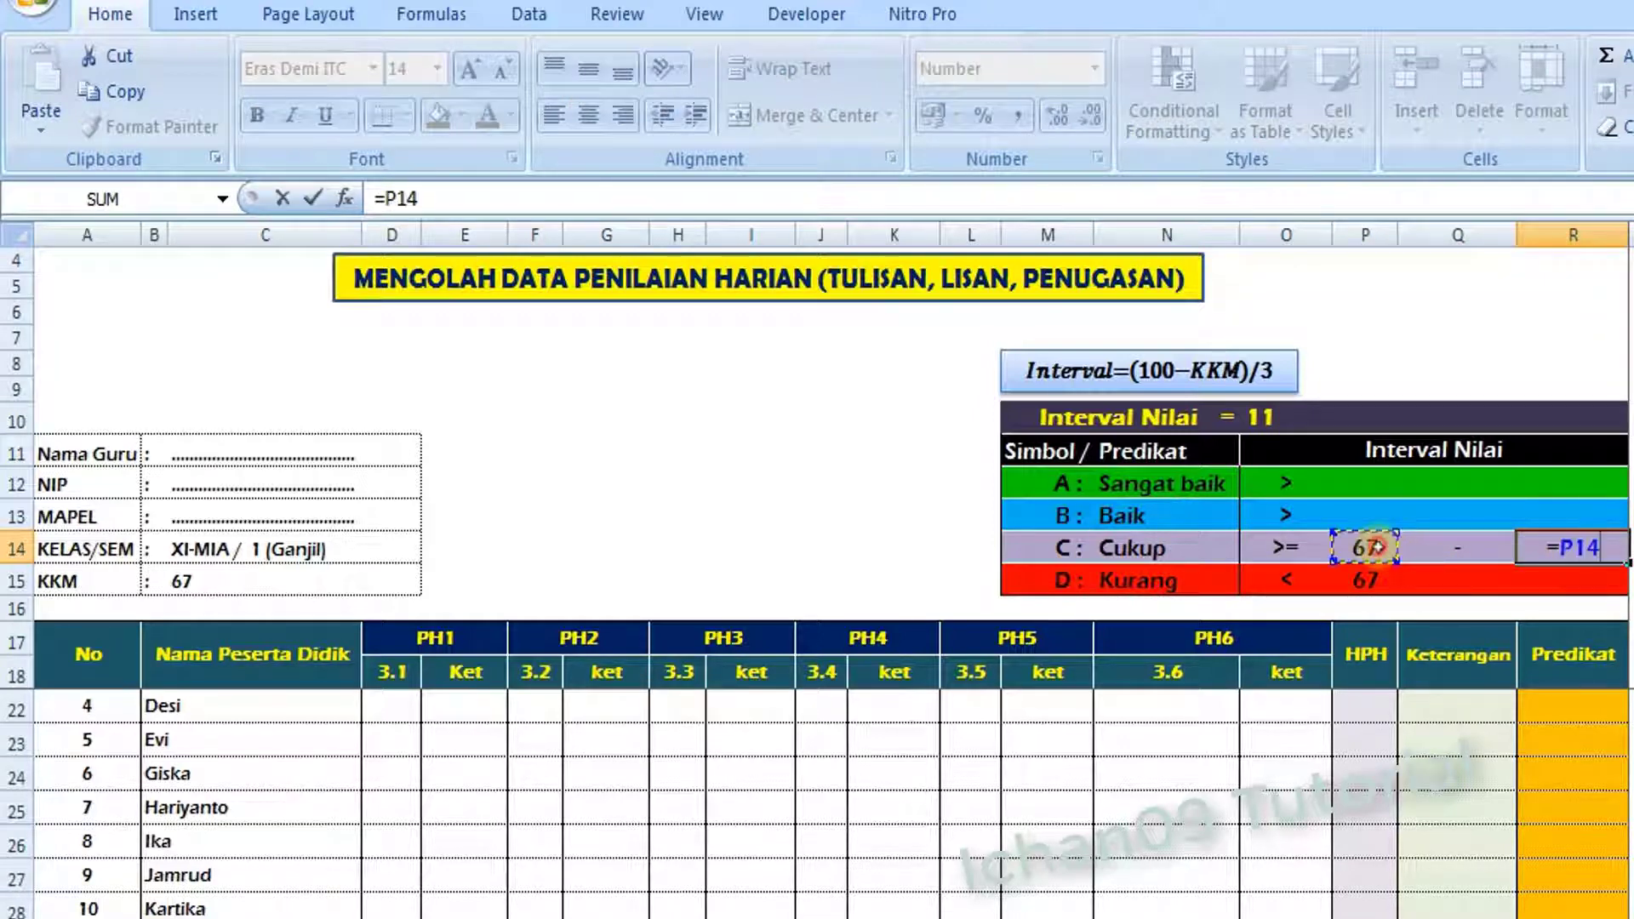
pyautogui.write('+')
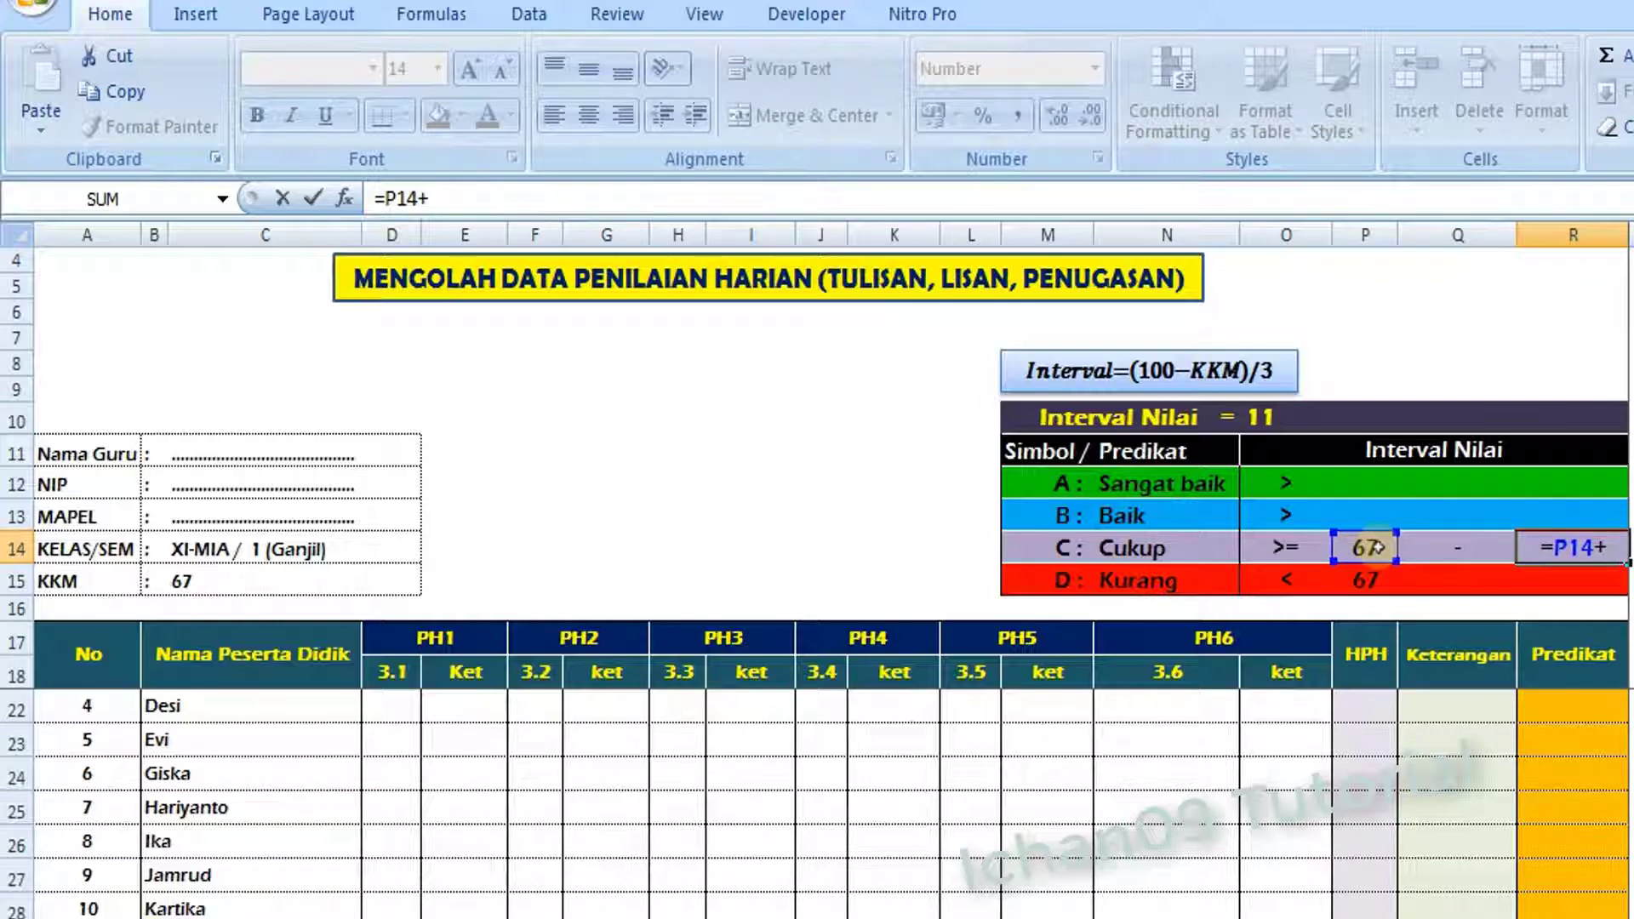
pyautogui.click(1266, 420)
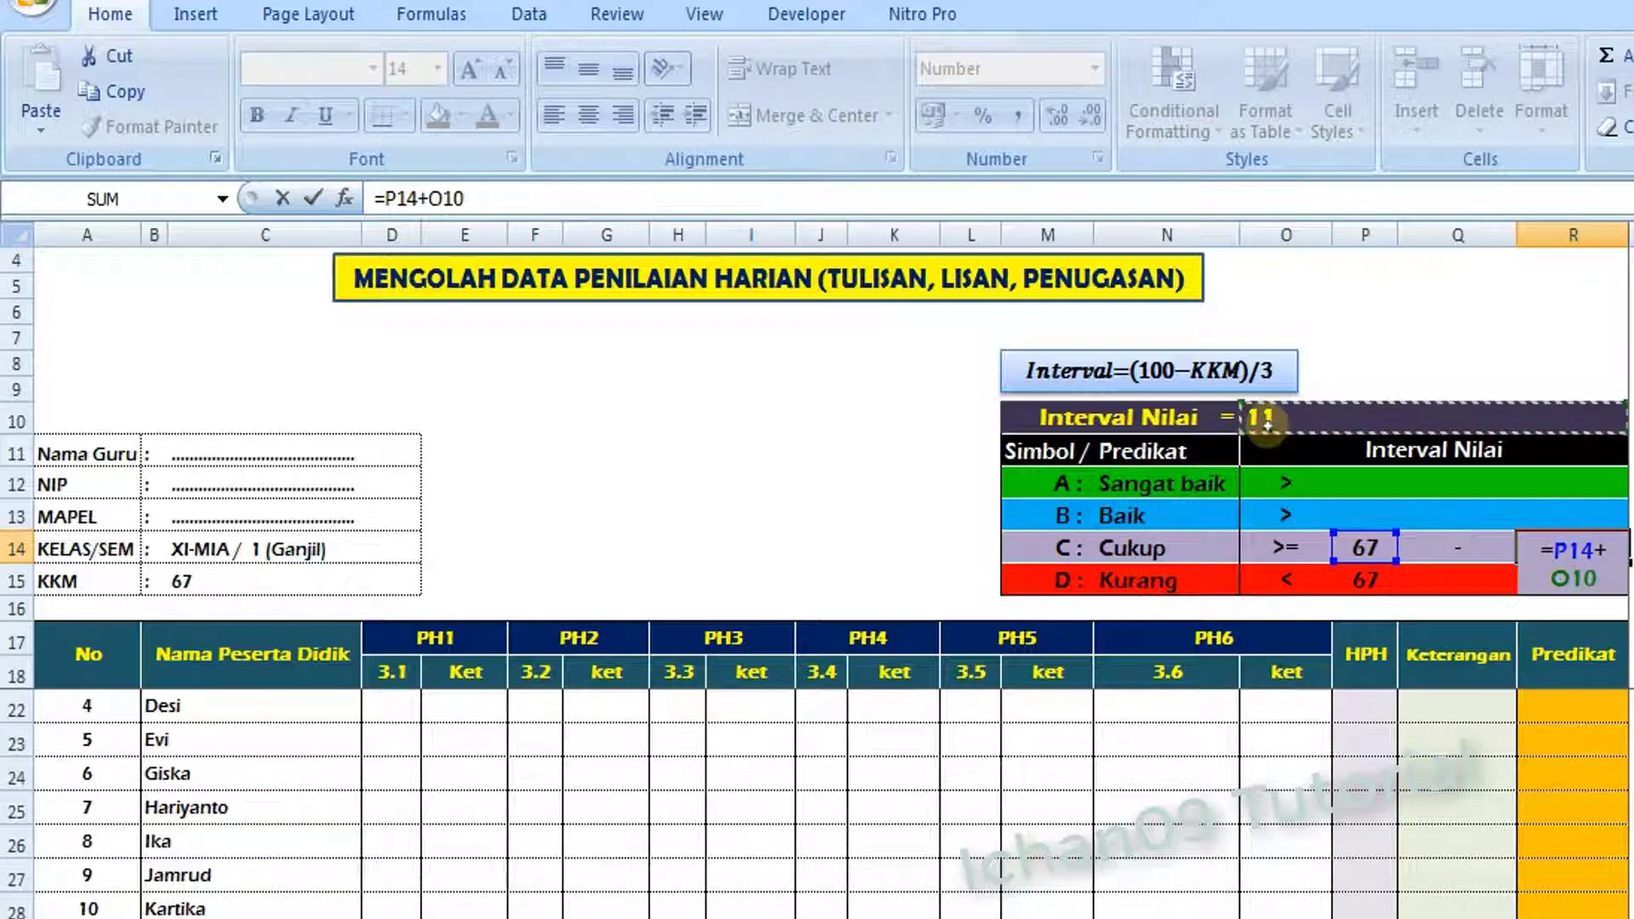
pyautogui.press('Return')
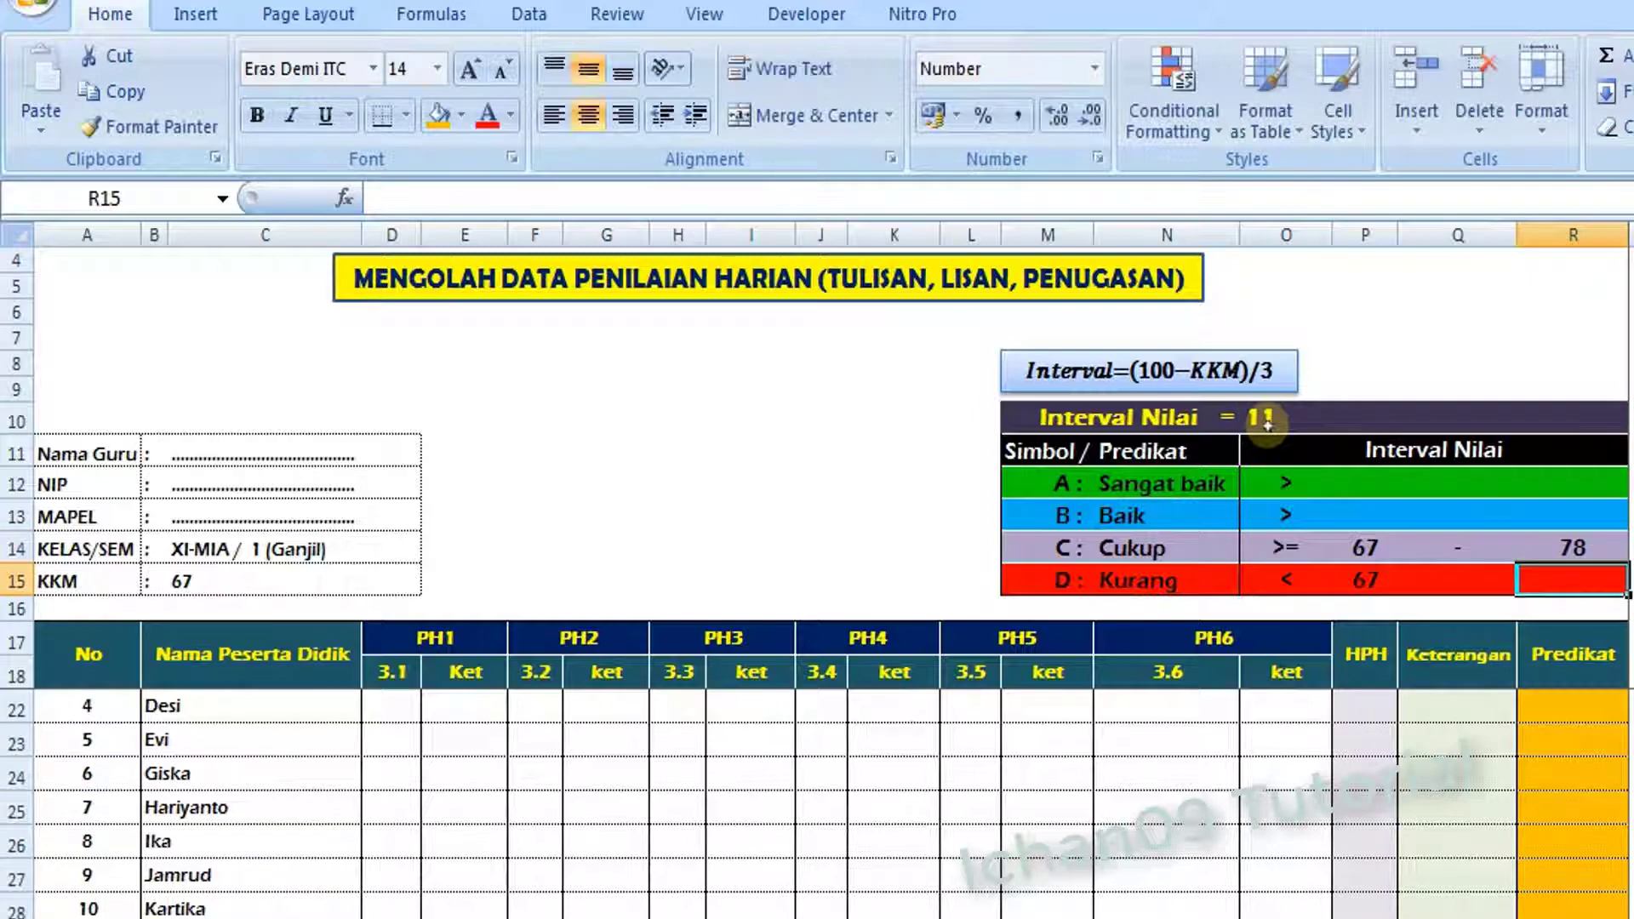
# Set the Baik lower limit in P13 to the Cukup upper limit with the formula =R14
pyautogui.click(1372, 513)
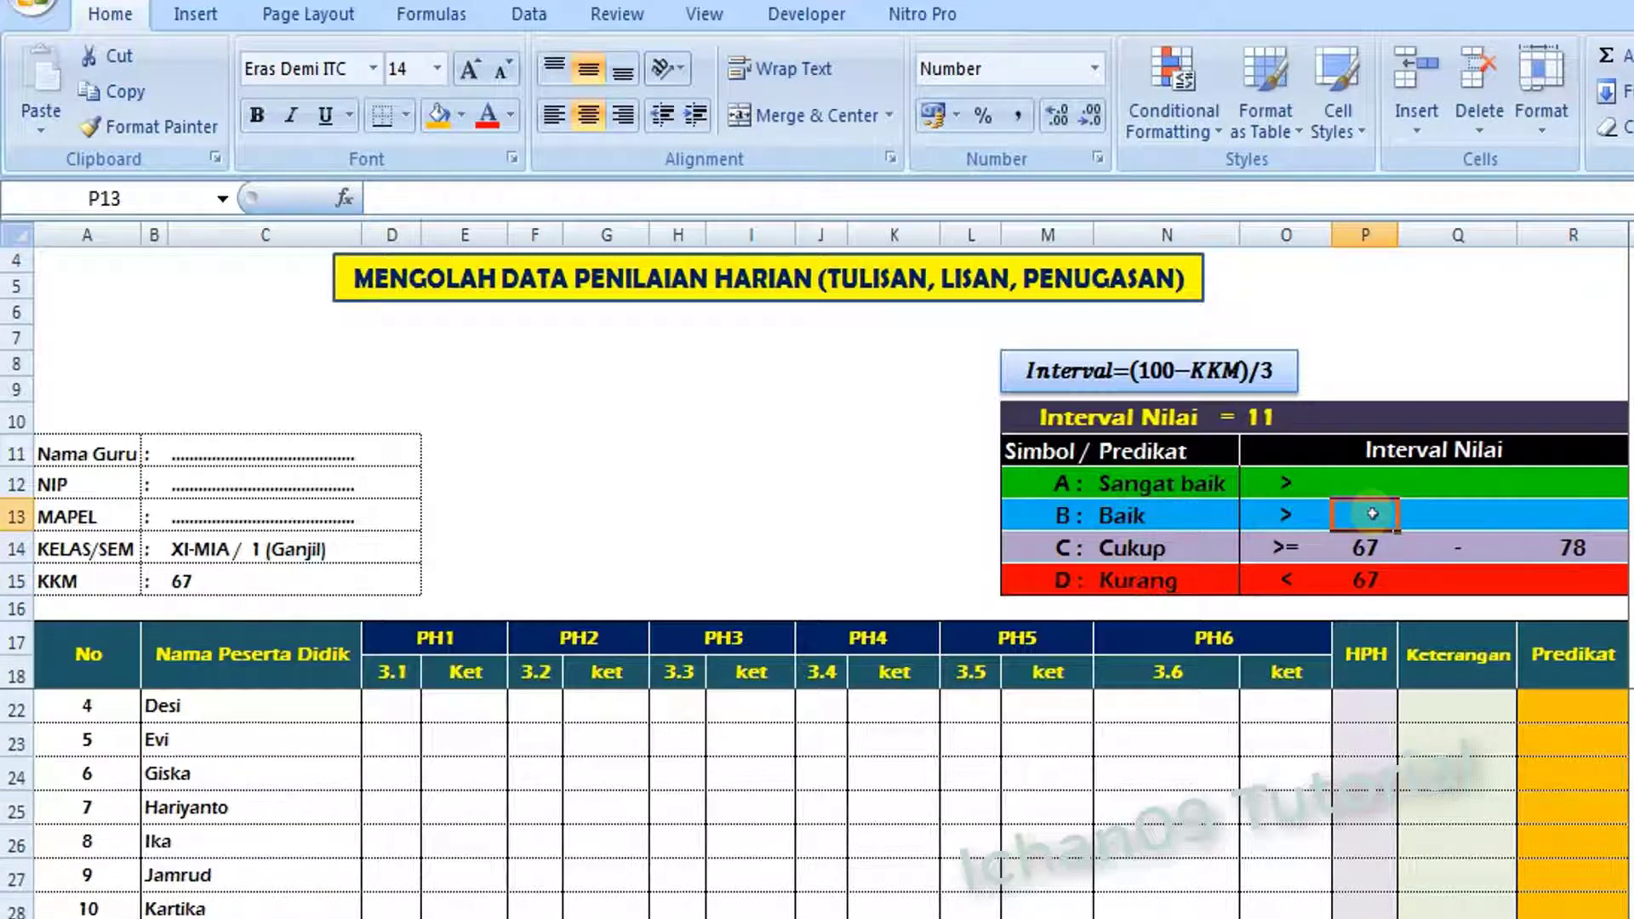
pyautogui.write('=')
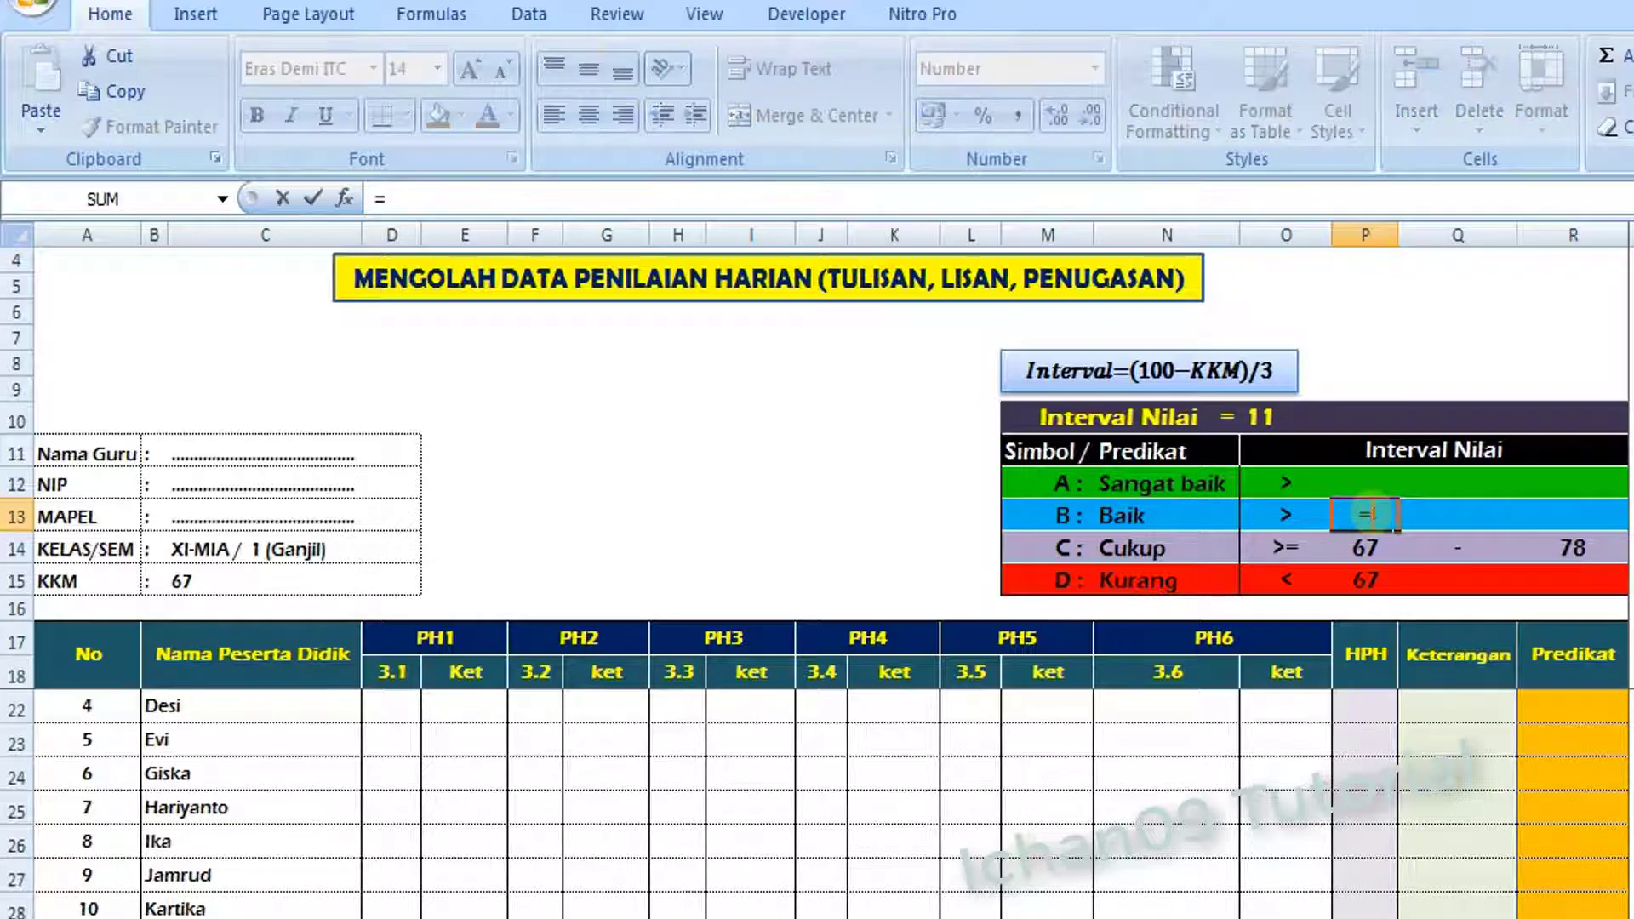
pyautogui.click(1572, 549)
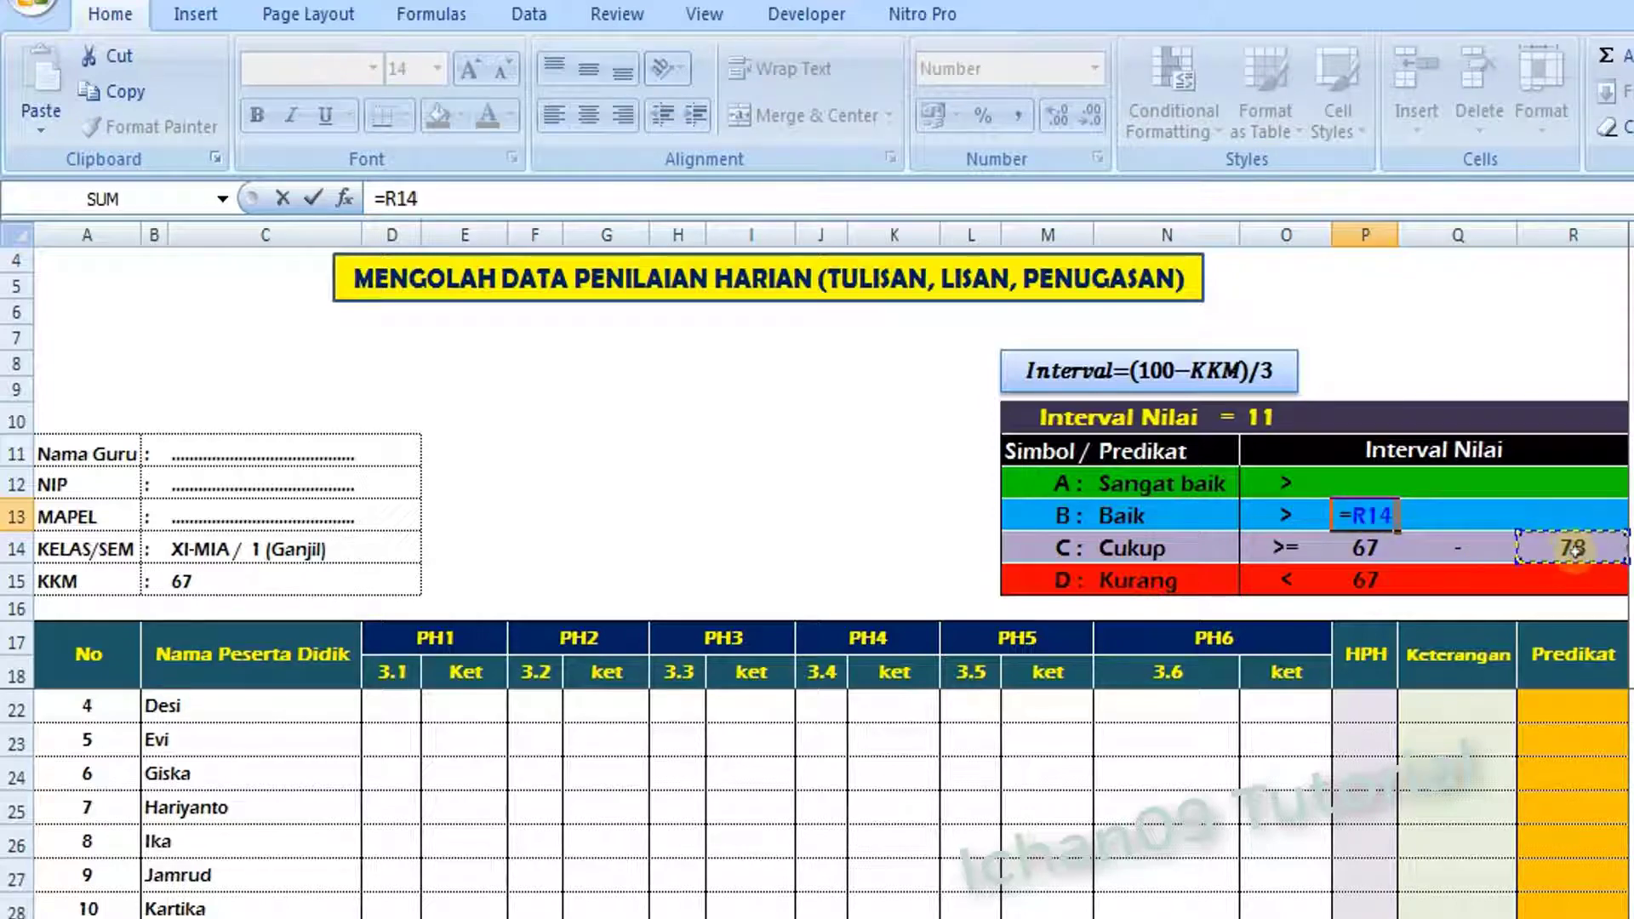
pyautogui.press('Return')
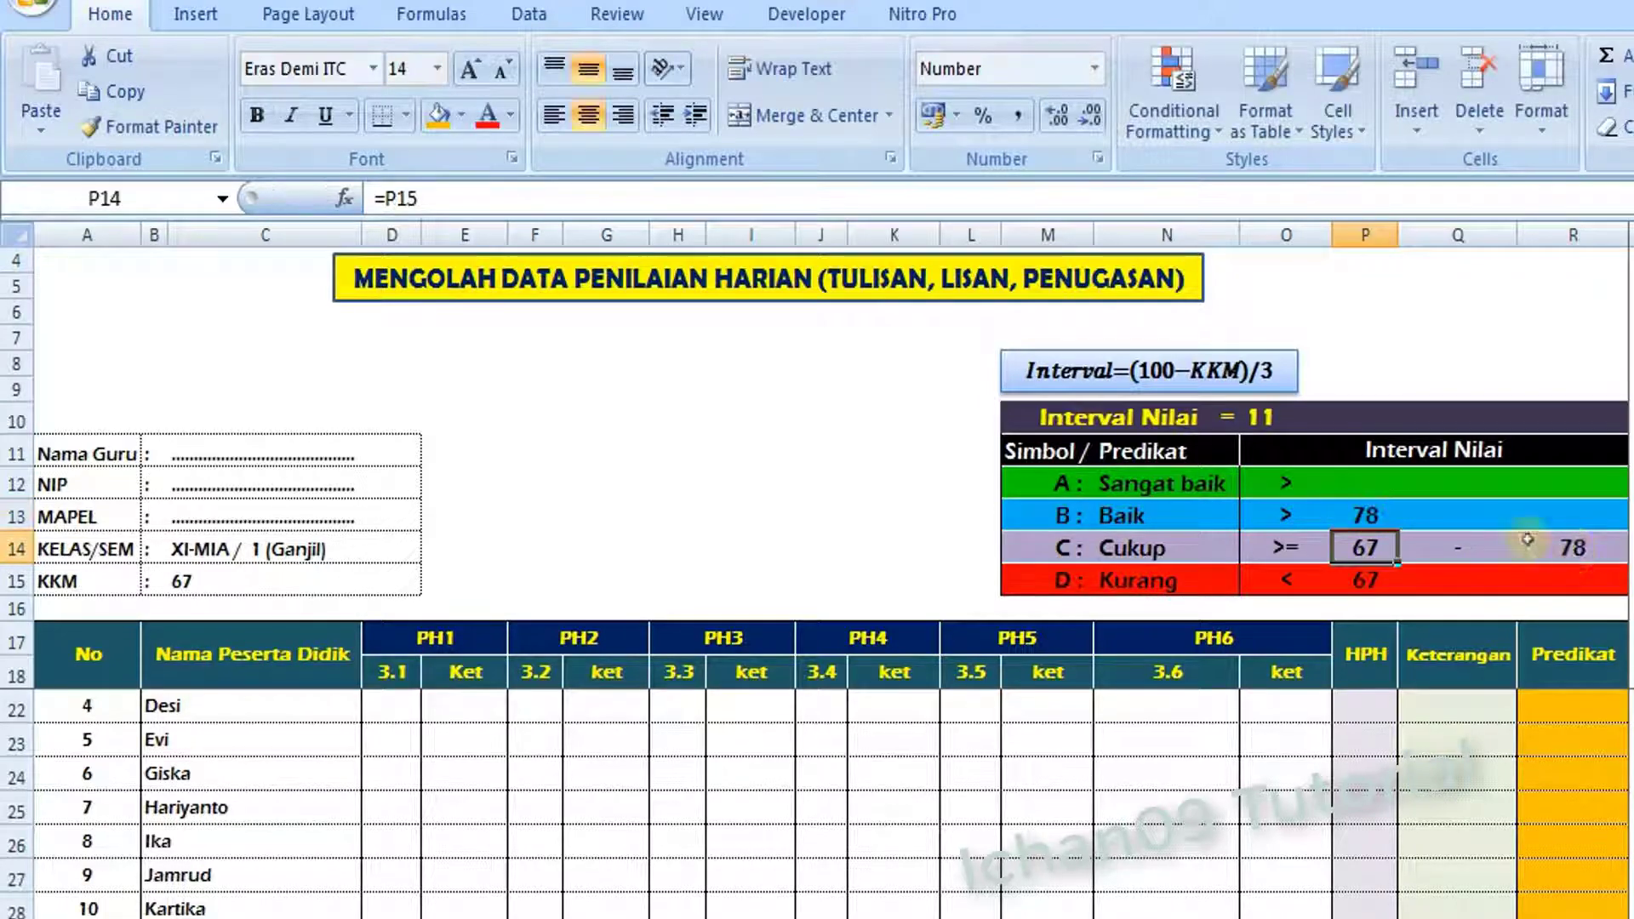
# Enter a dash separator in Q13 and calculate the Baik upper limit in R13 with the formula =P13+O10
pyautogui.click(1452, 516)
pyautogui.write('-')
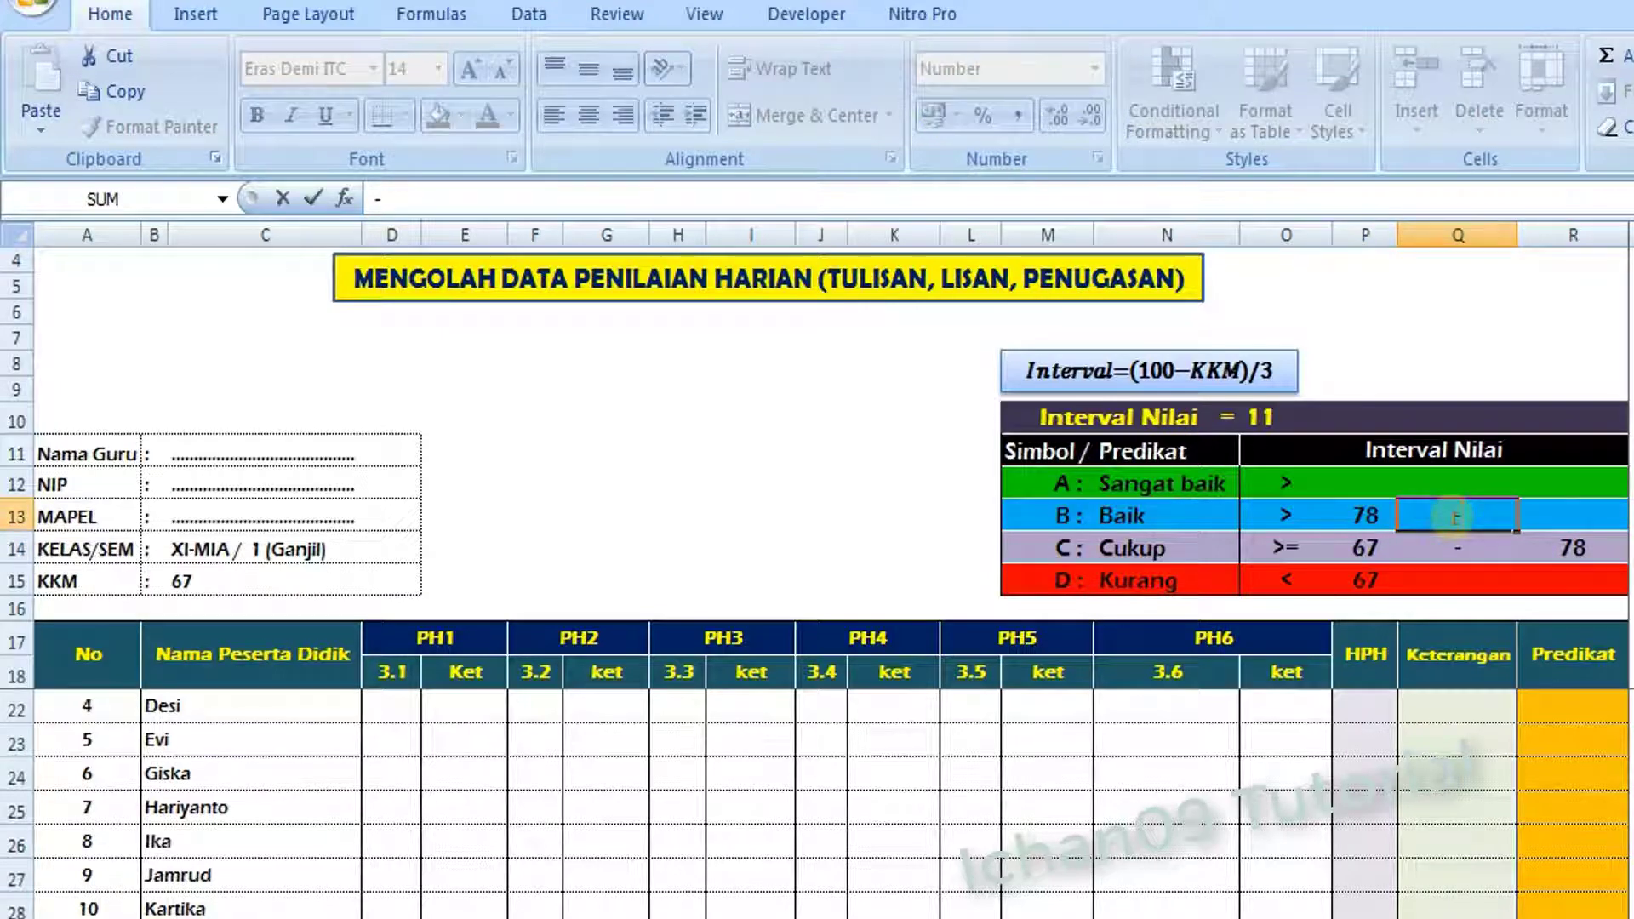
pyautogui.press('Tab')
pyautogui.write('=')
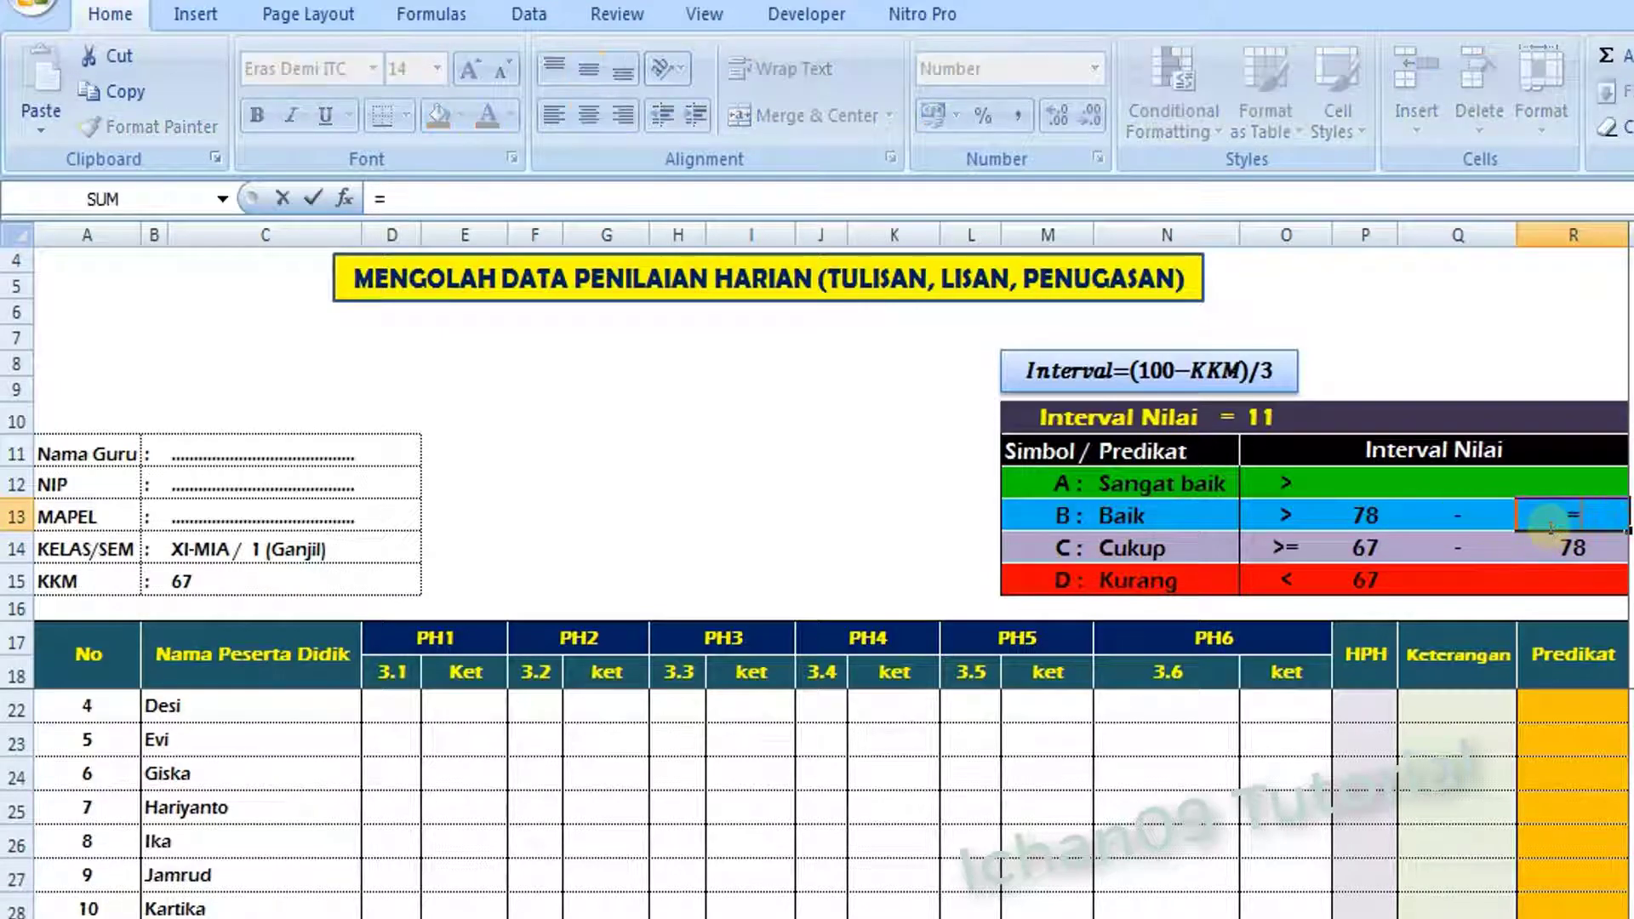
pyautogui.click(1368, 514)
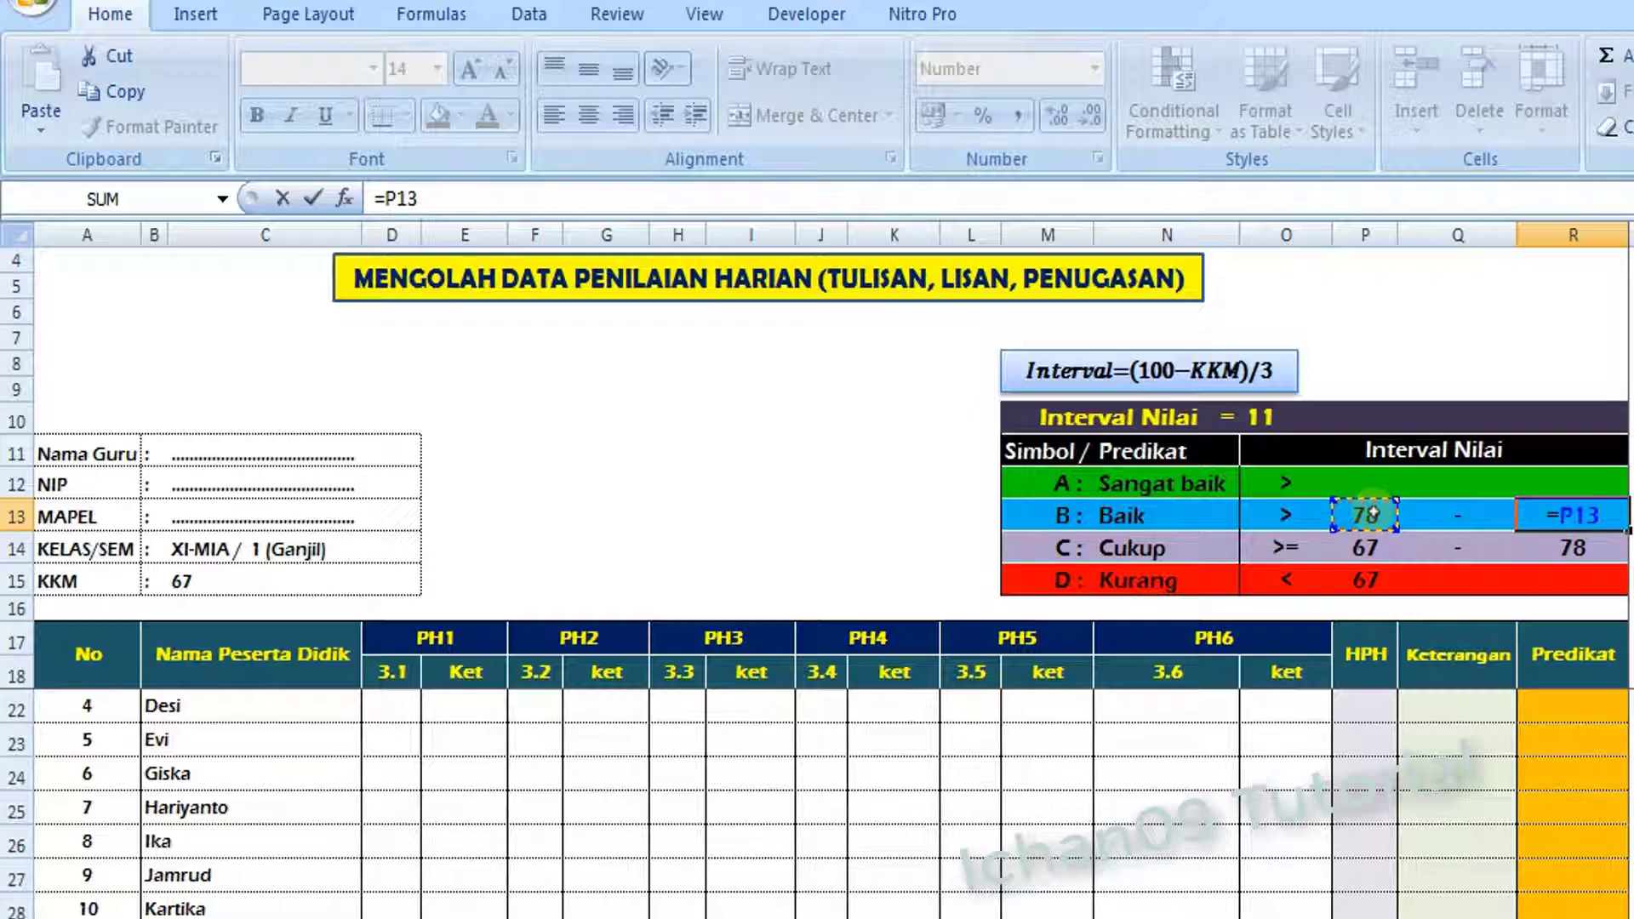
pyautogui.write('+')
pyautogui.click(1249, 417)
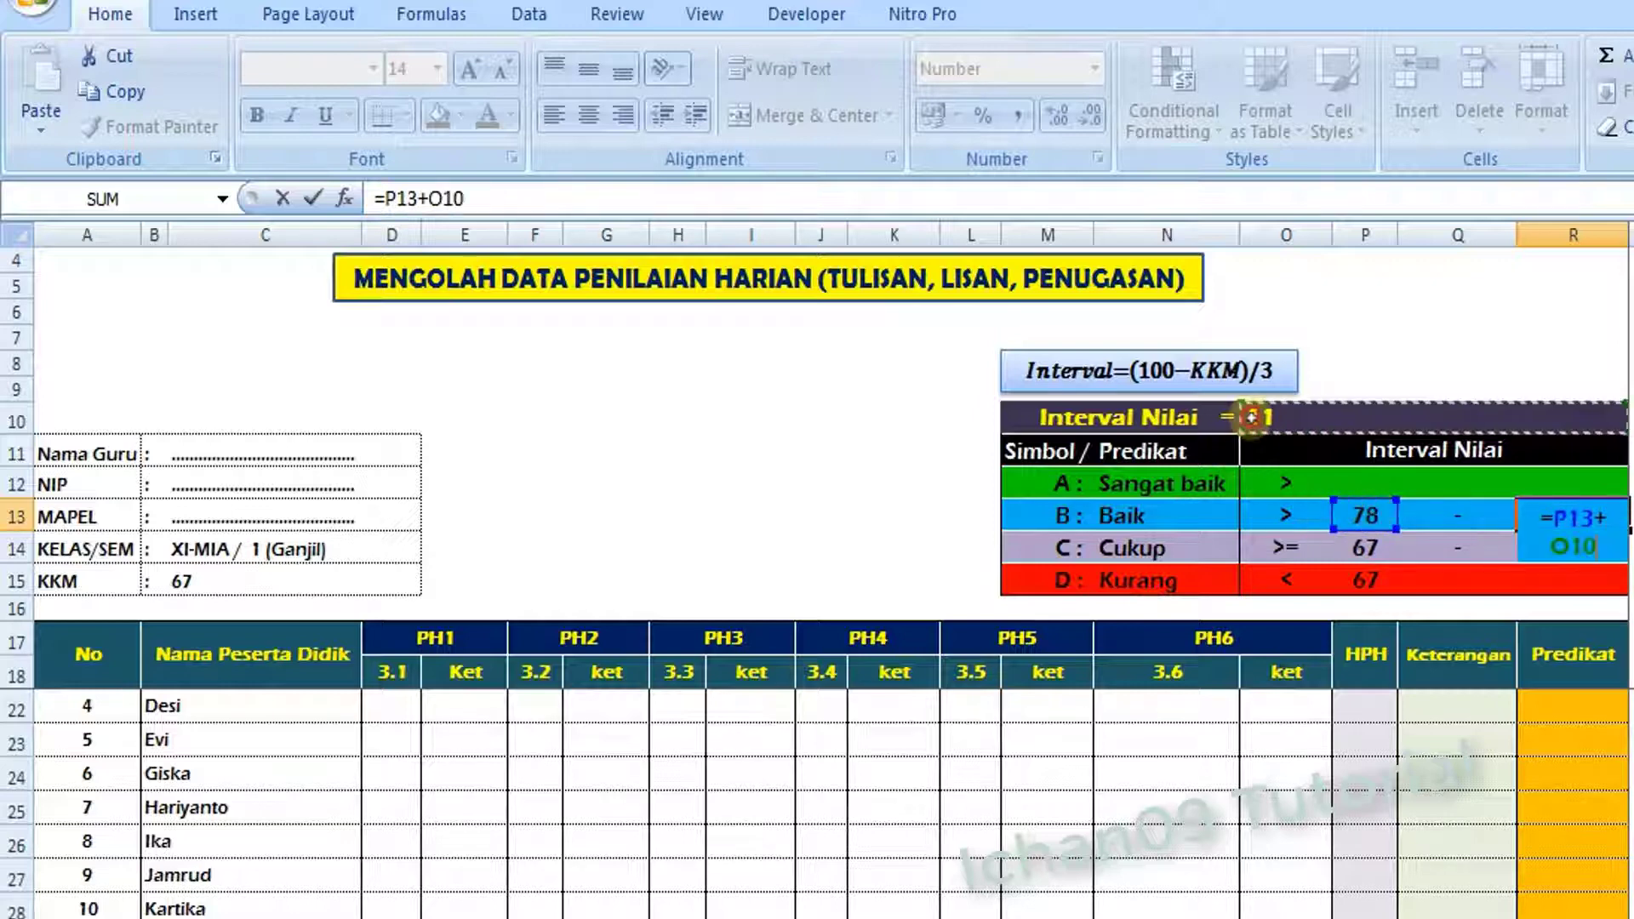
pyautogui.press('Return')
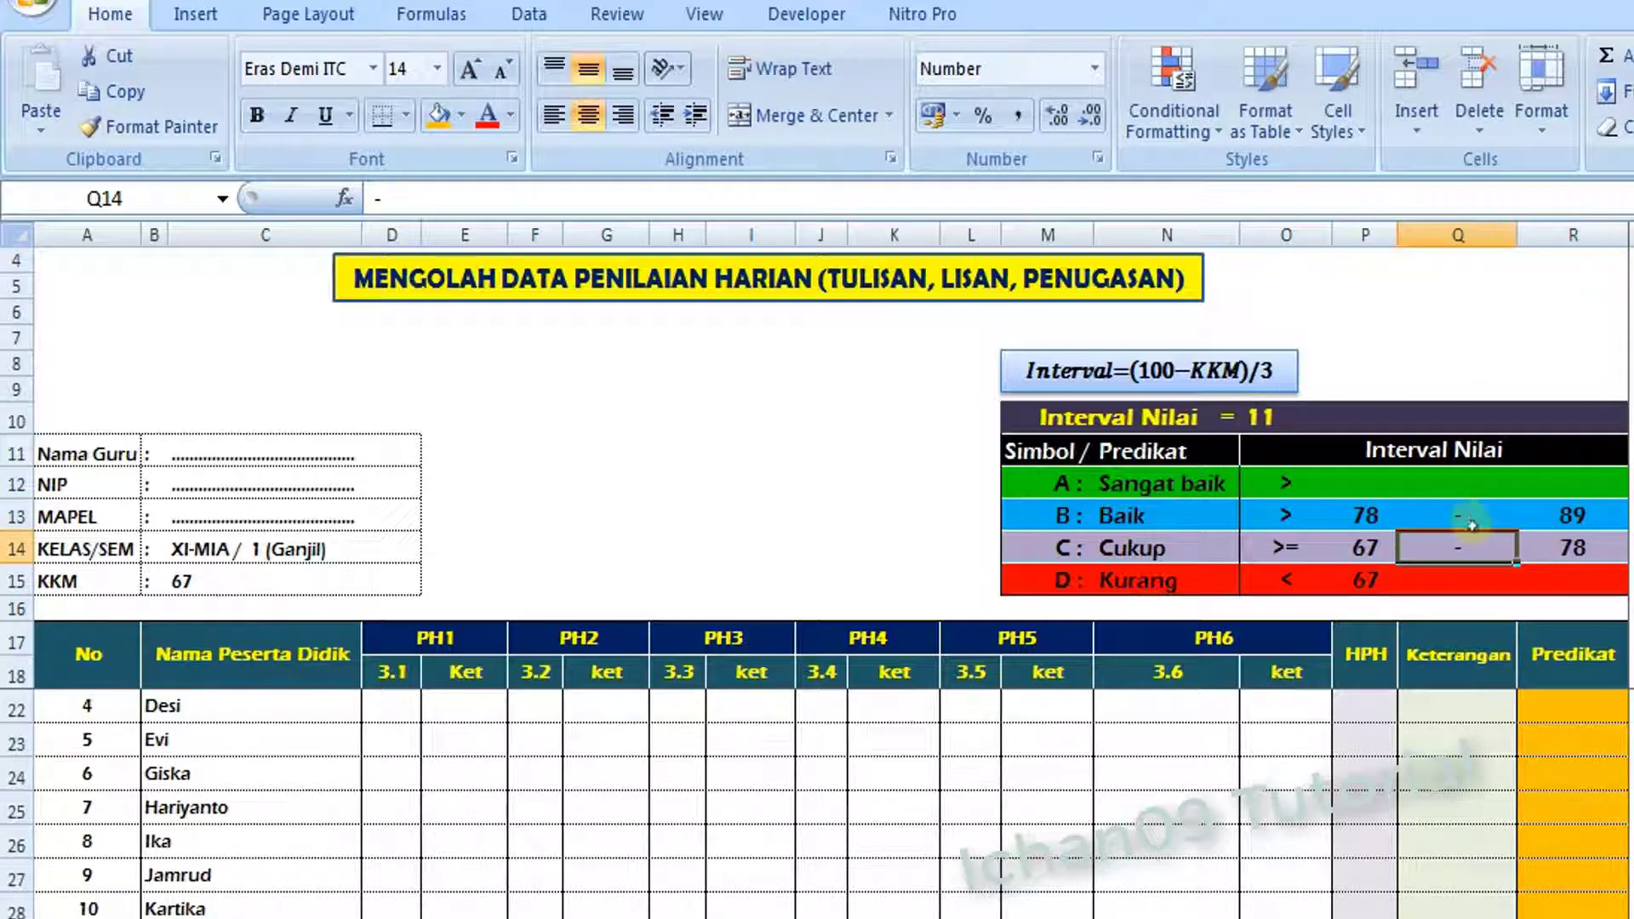
pyautogui.click(1142, 516)
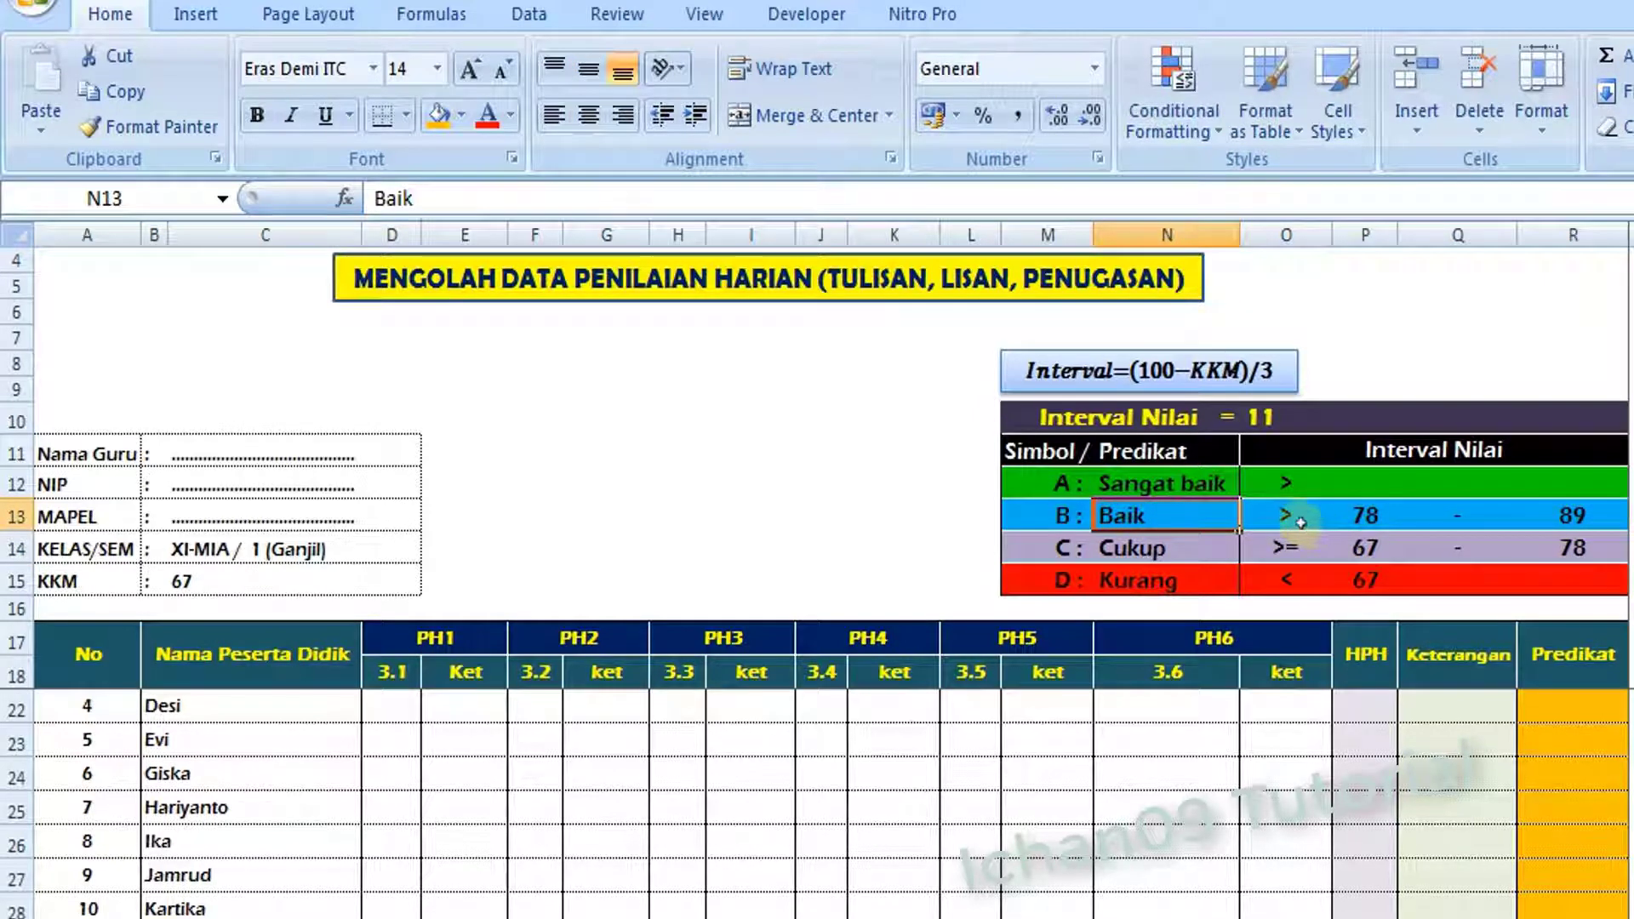
pyautogui.click(1300, 518)
pyautogui.click(1372, 517)
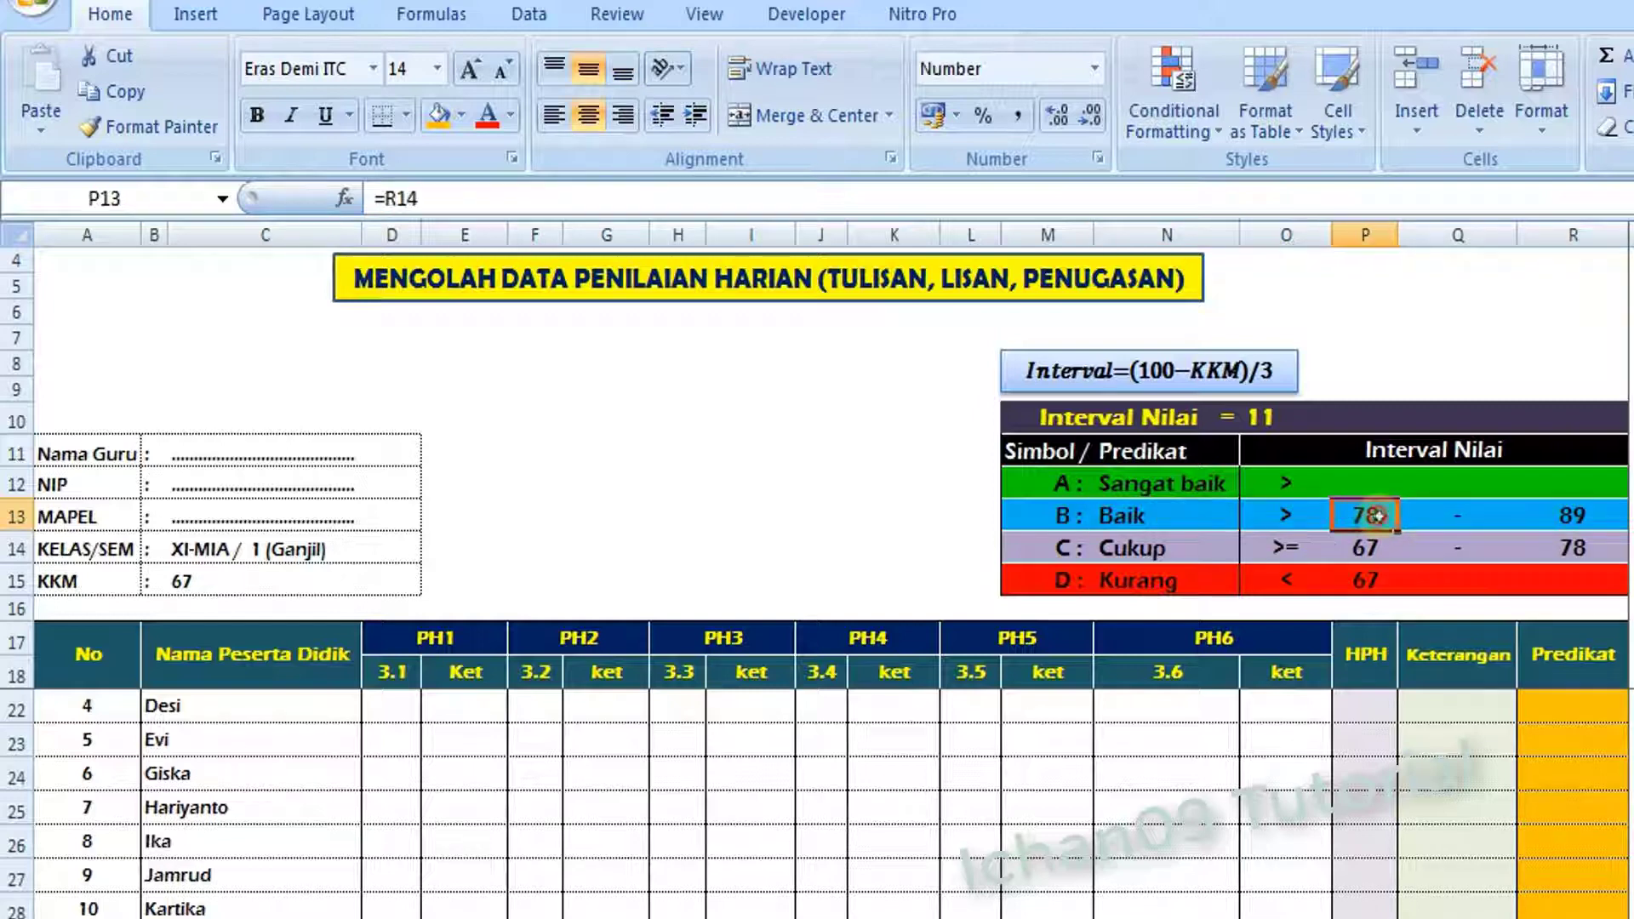
pyautogui.click(1574, 515)
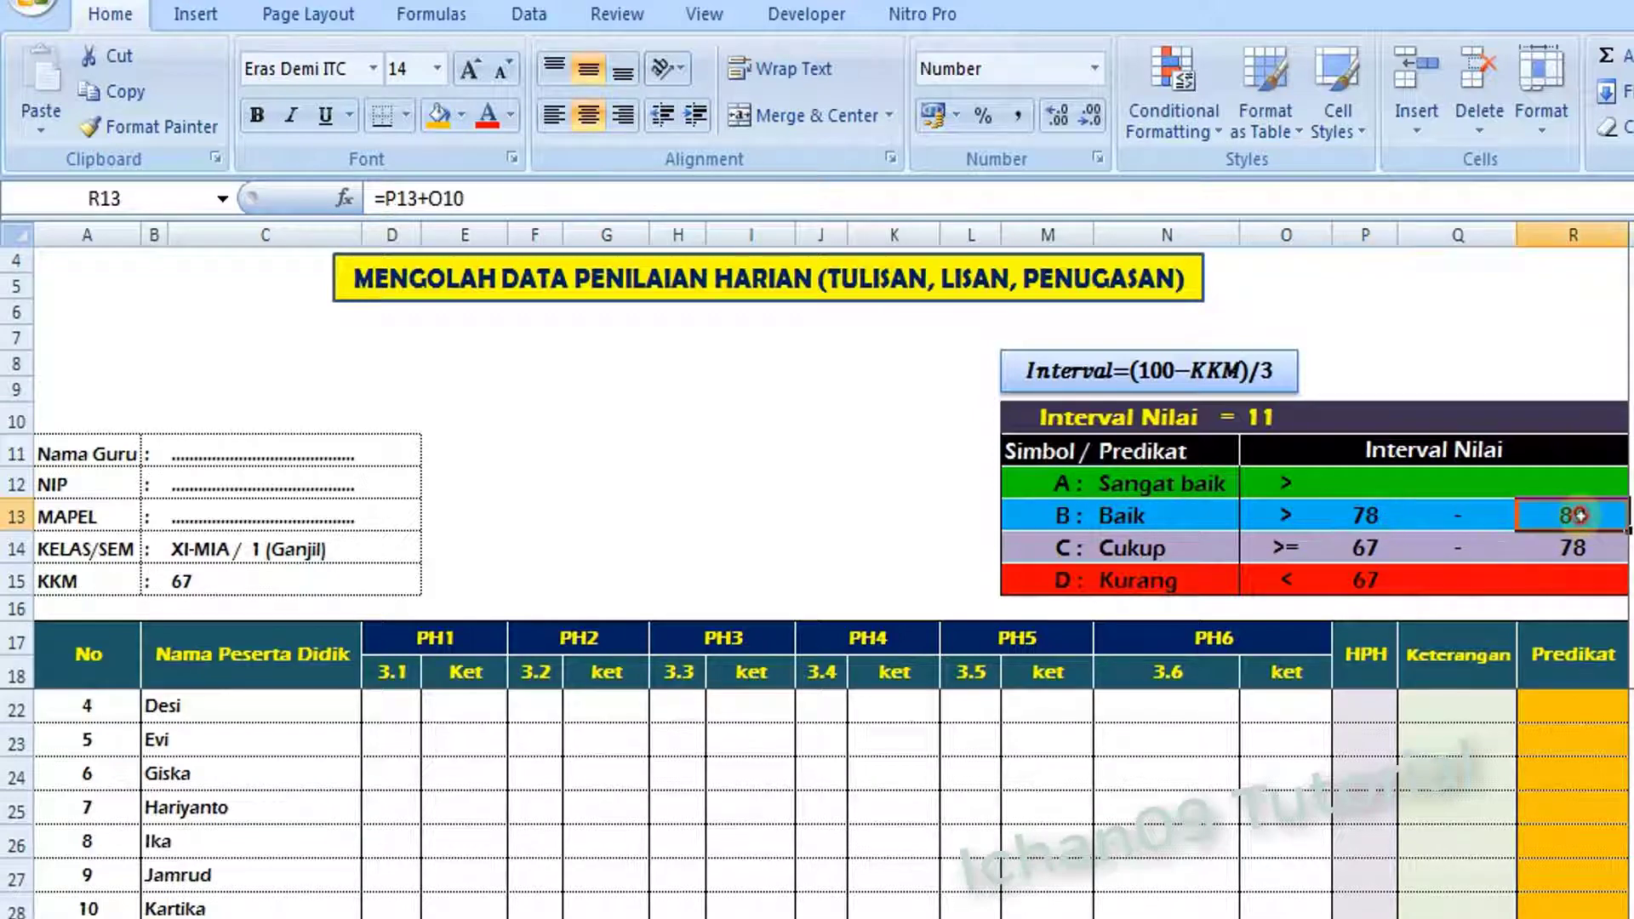
# Set the Sangat baik lower limit in P12 to the Baik upper limit with the formula =R13
pyautogui.click(1359, 496)
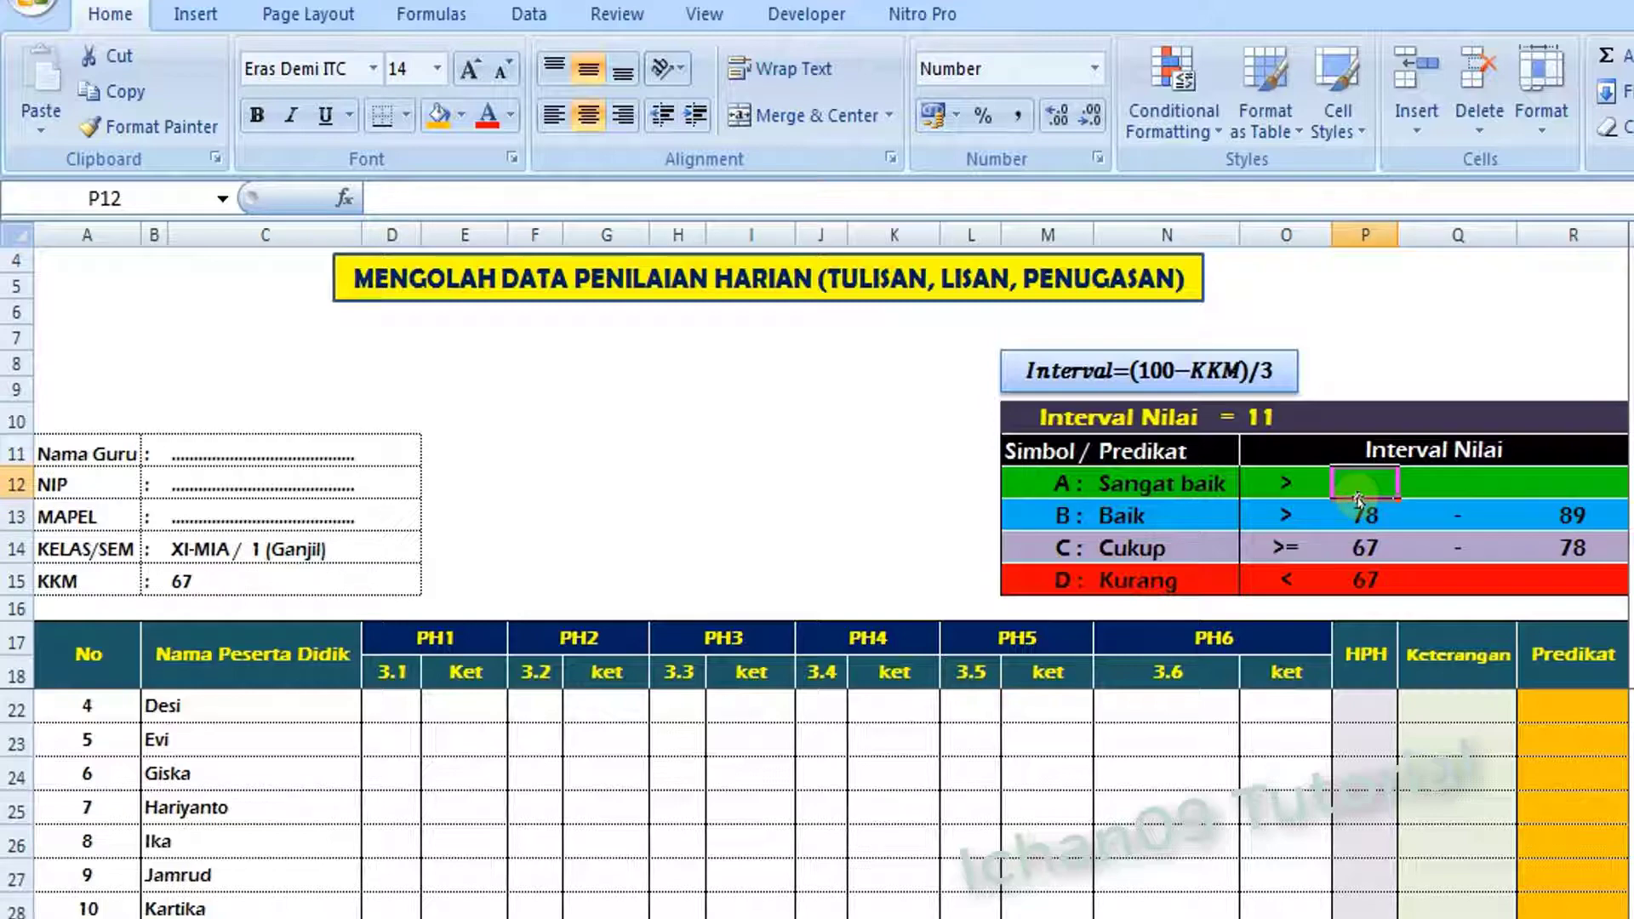
pyautogui.write('=')
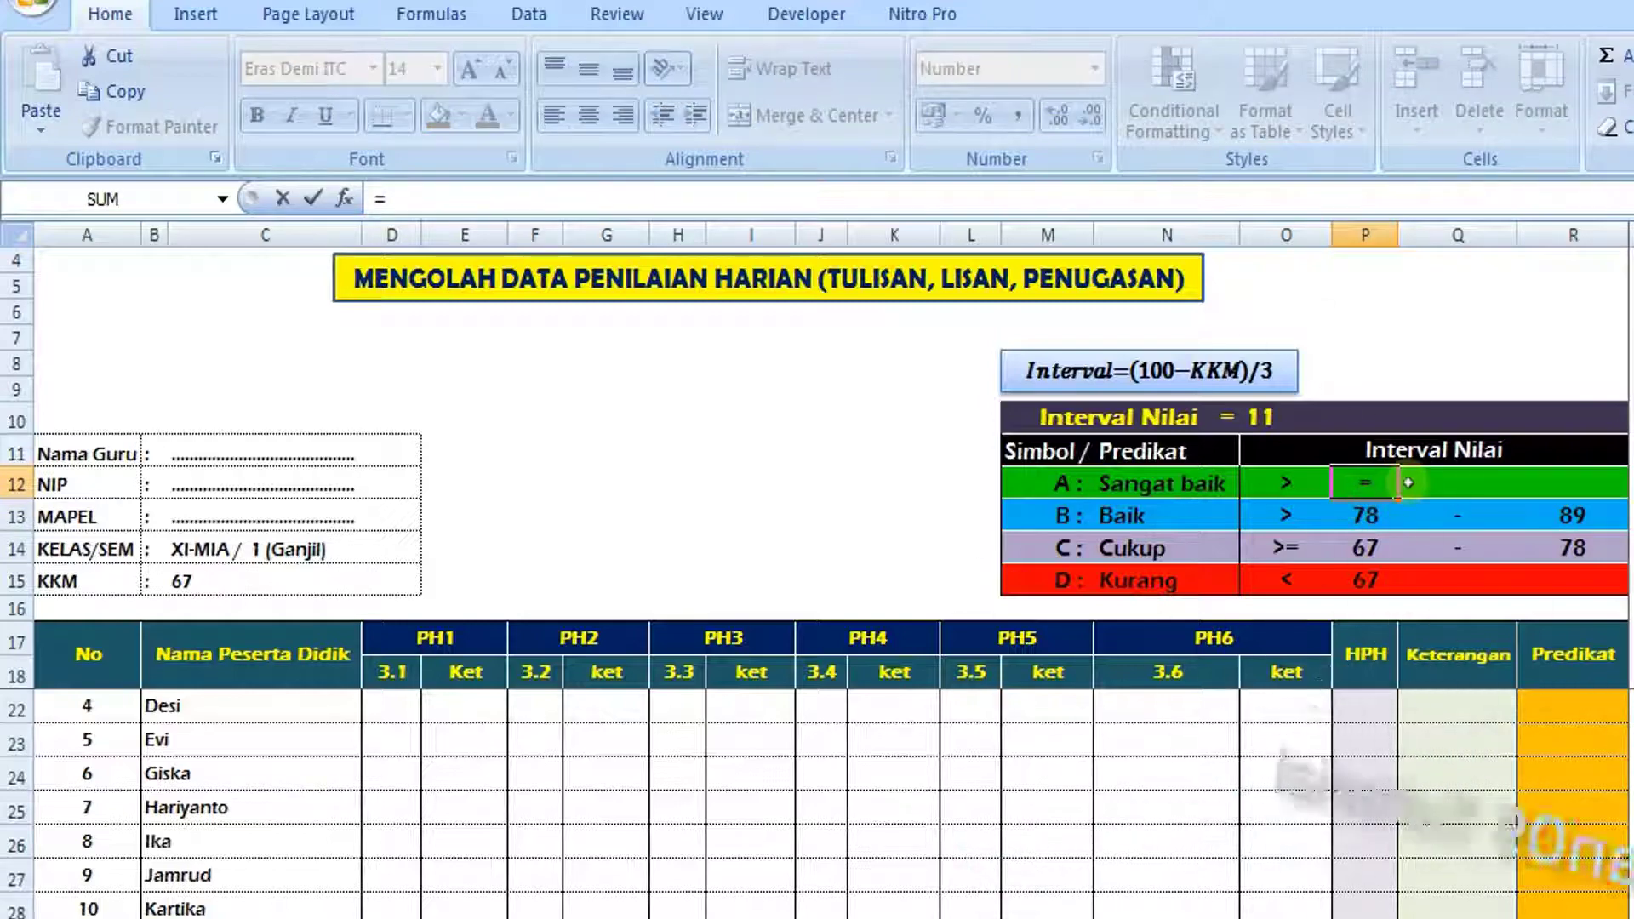
pyautogui.click(1564, 521)
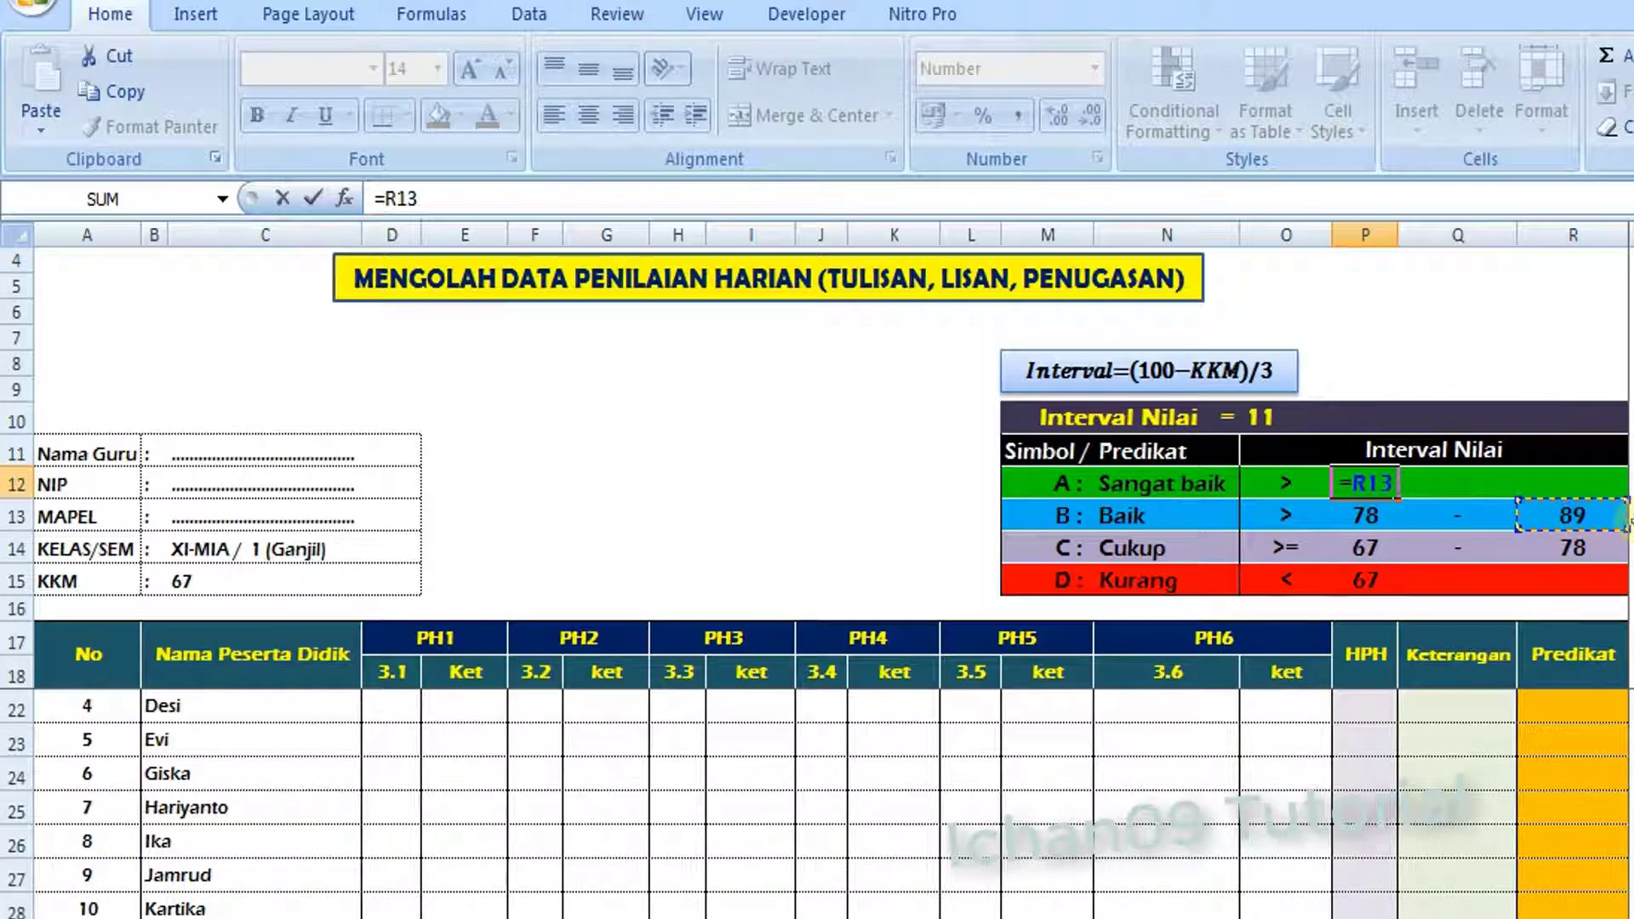
pyautogui.press('Return')
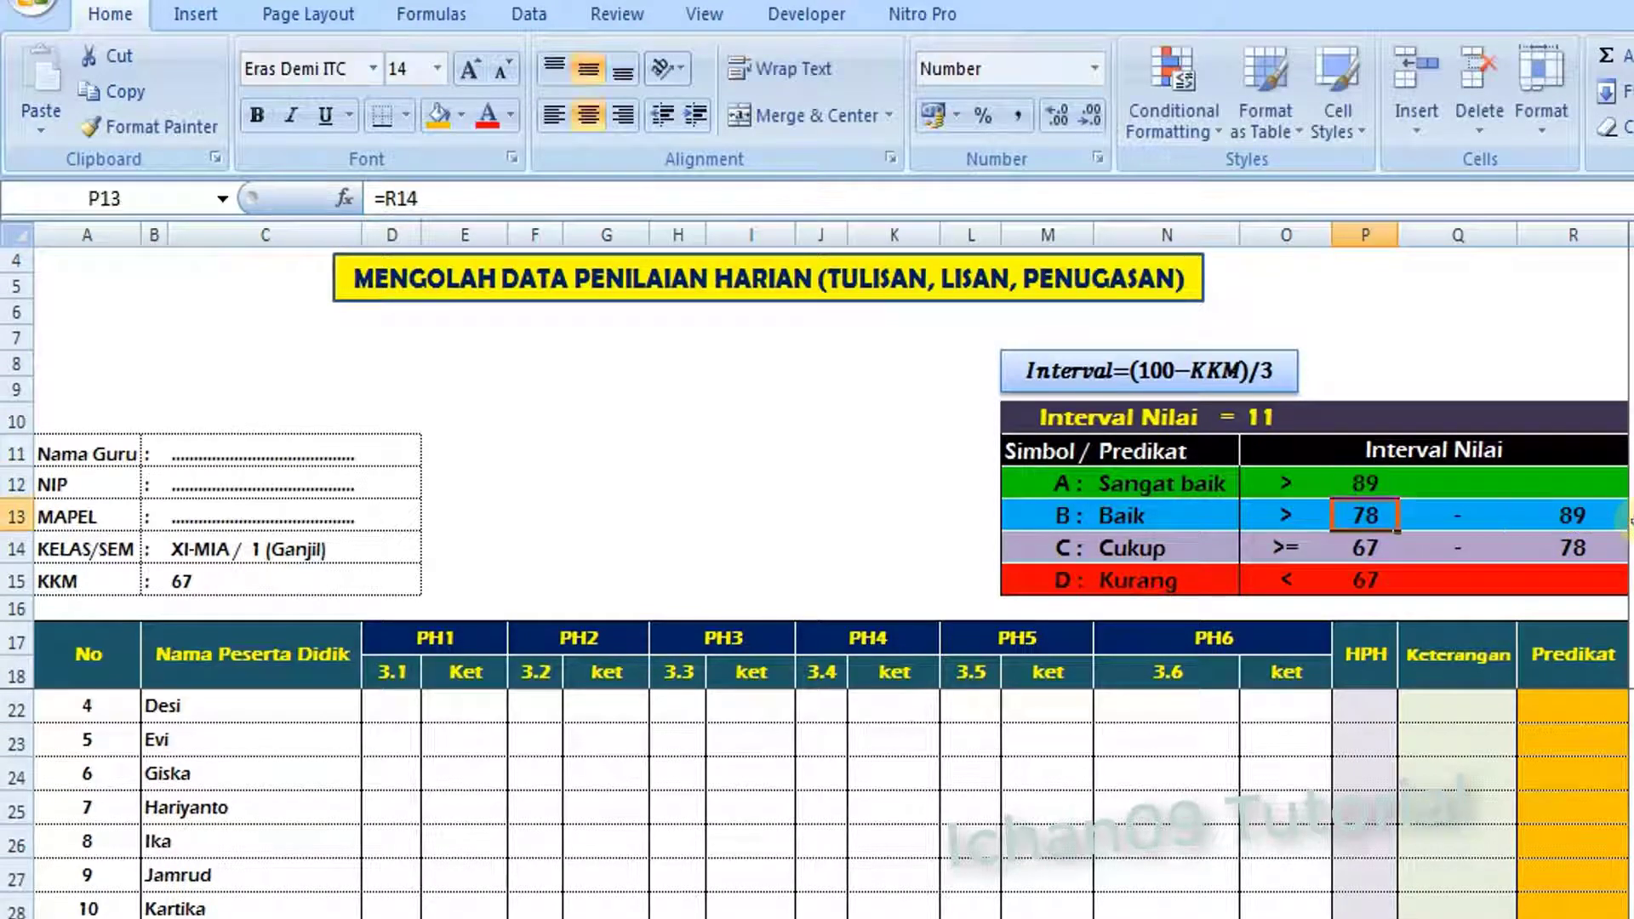
# Complete the Sangat baik row with a dash separator in Q12 and an upper limit of 100 in R12
pyautogui.click(1467, 485)
pyautogui.write('-')
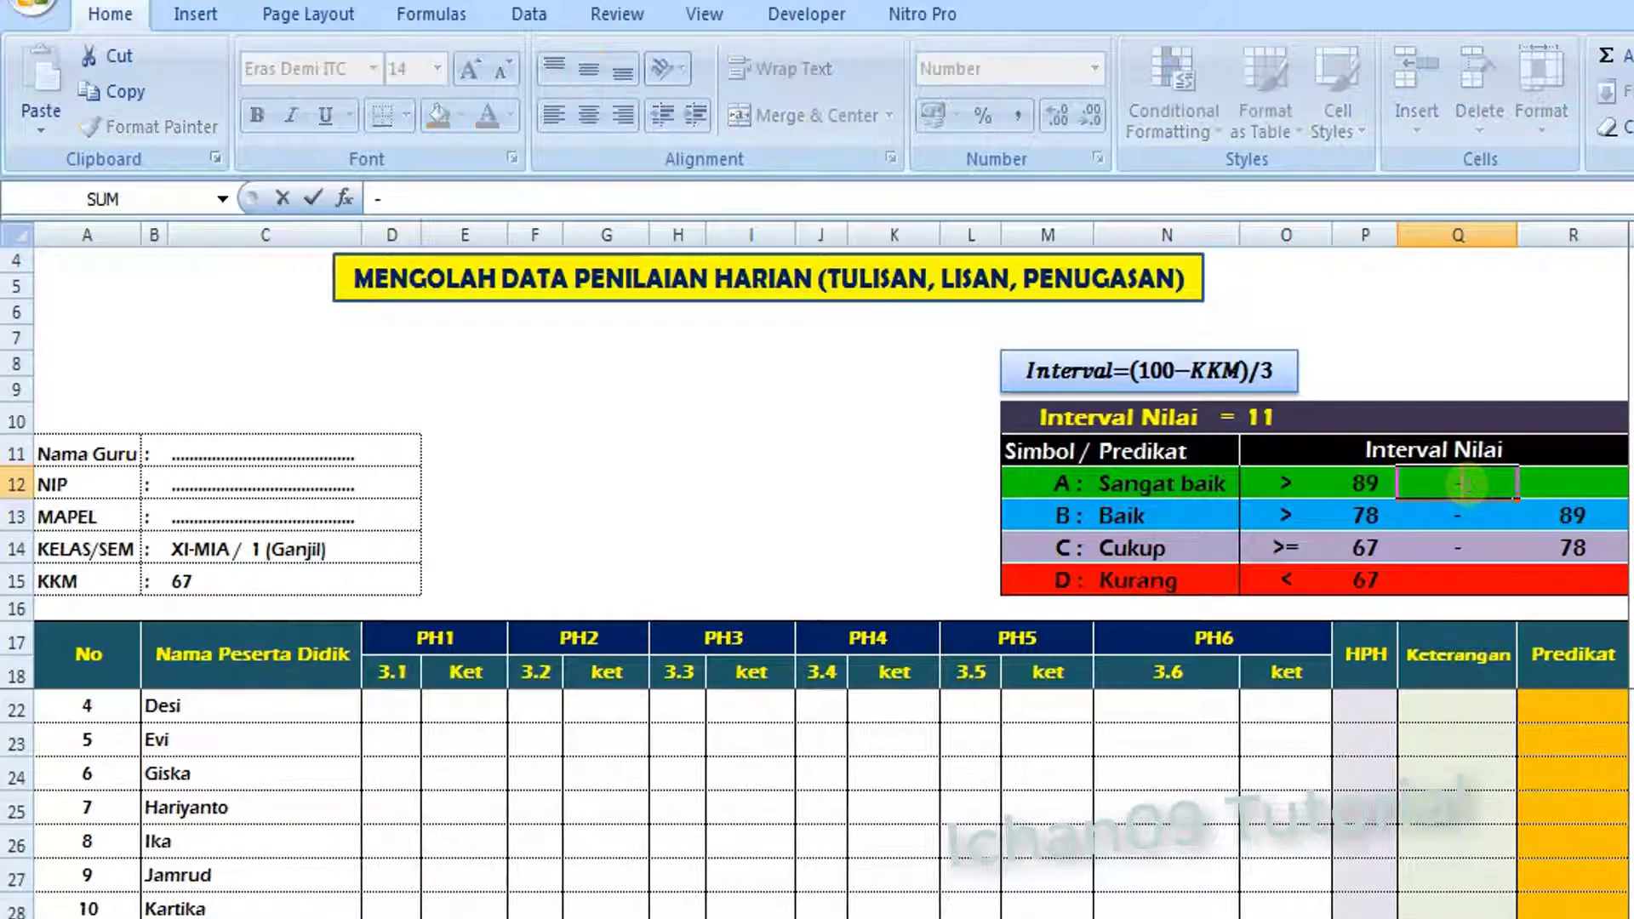
pyautogui.press('Tab')
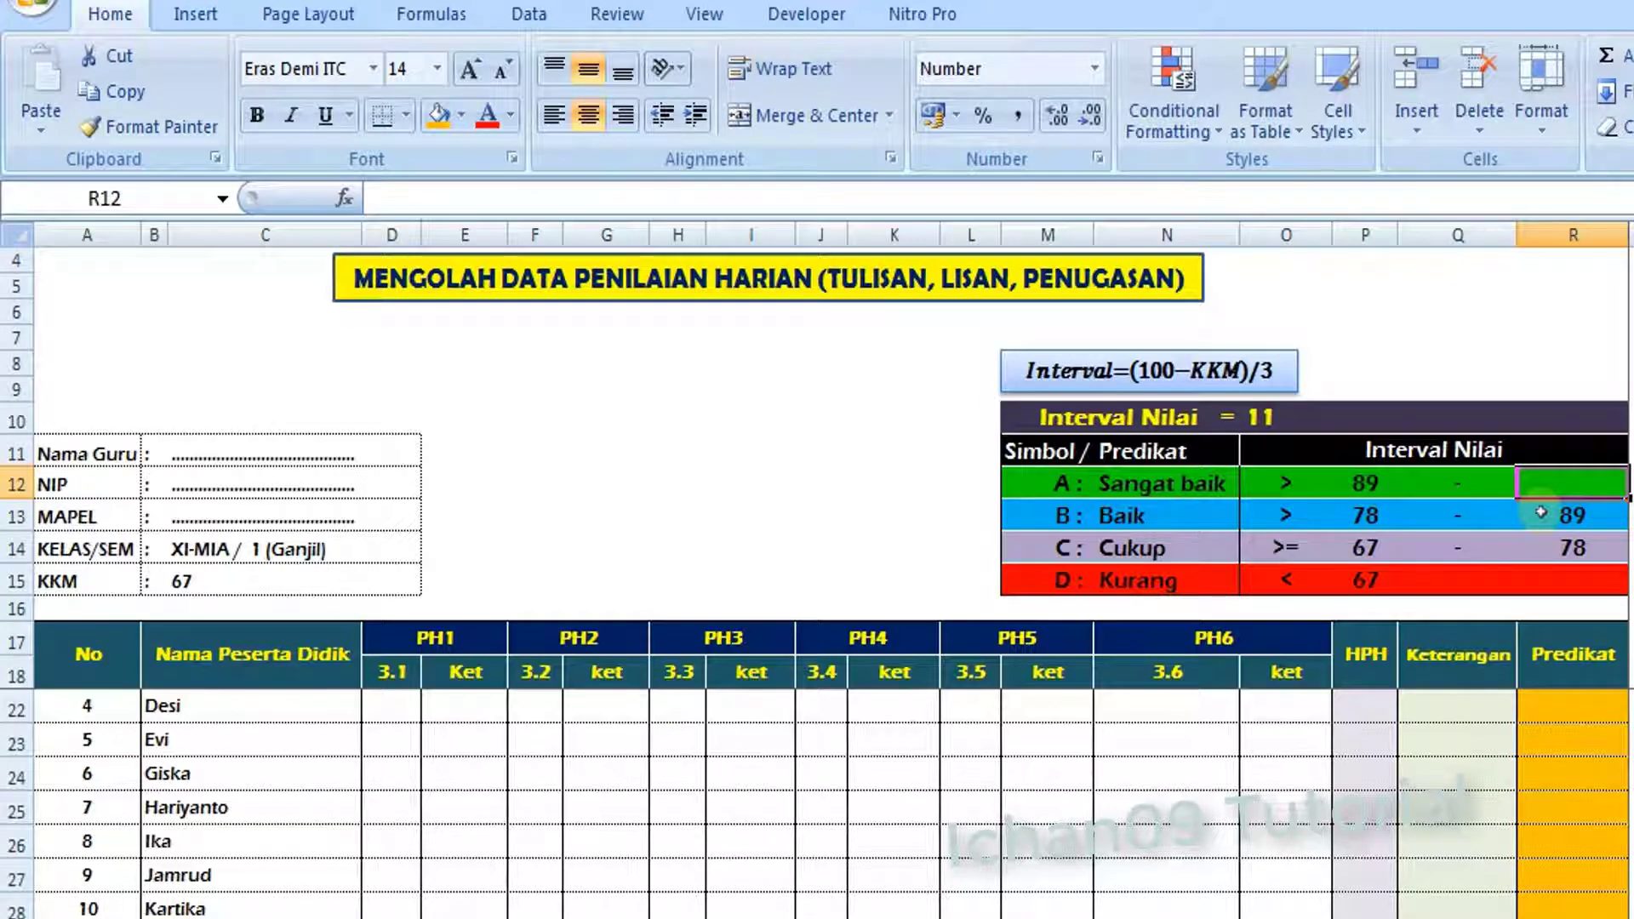
pyautogui.write('=(100')
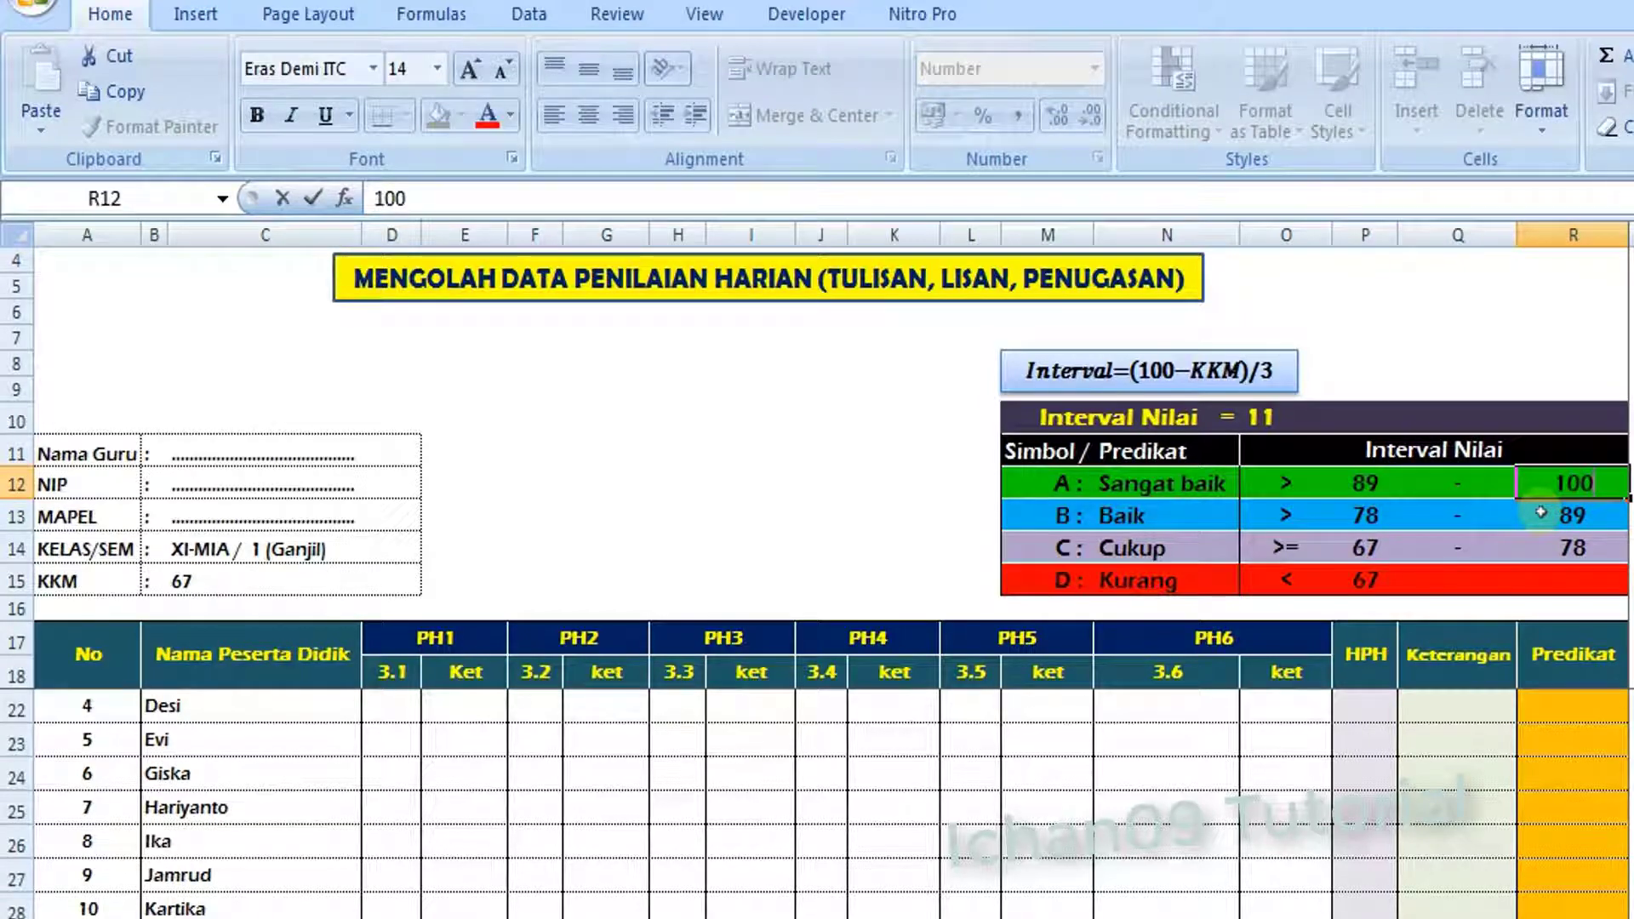
pyautogui.press('Return')
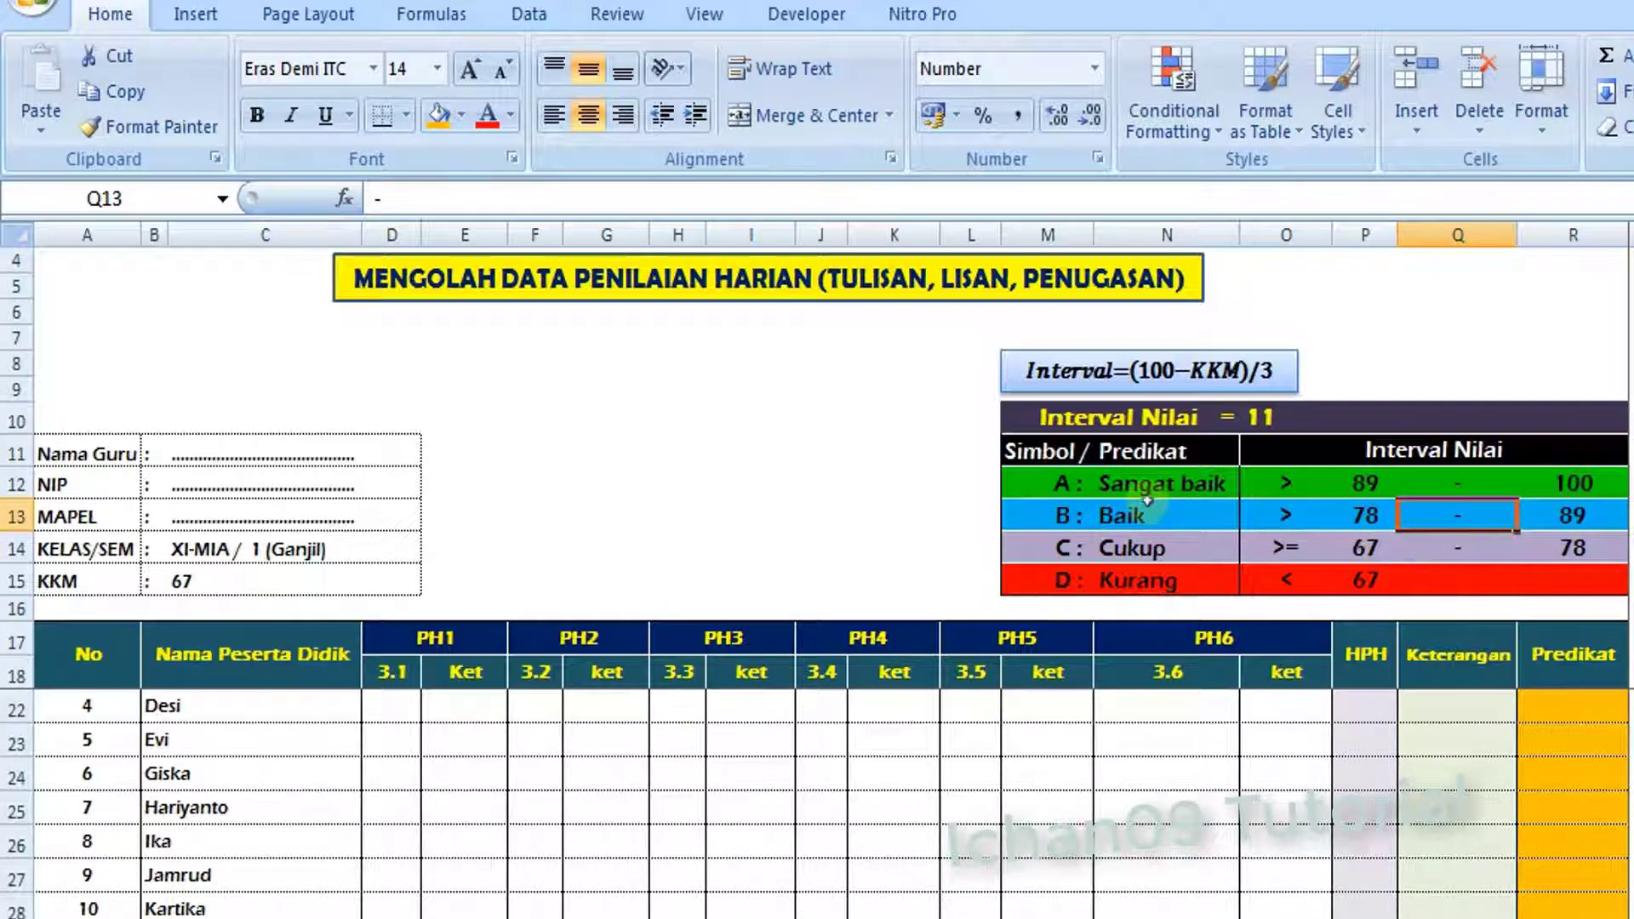
pyautogui.click(1286, 482)
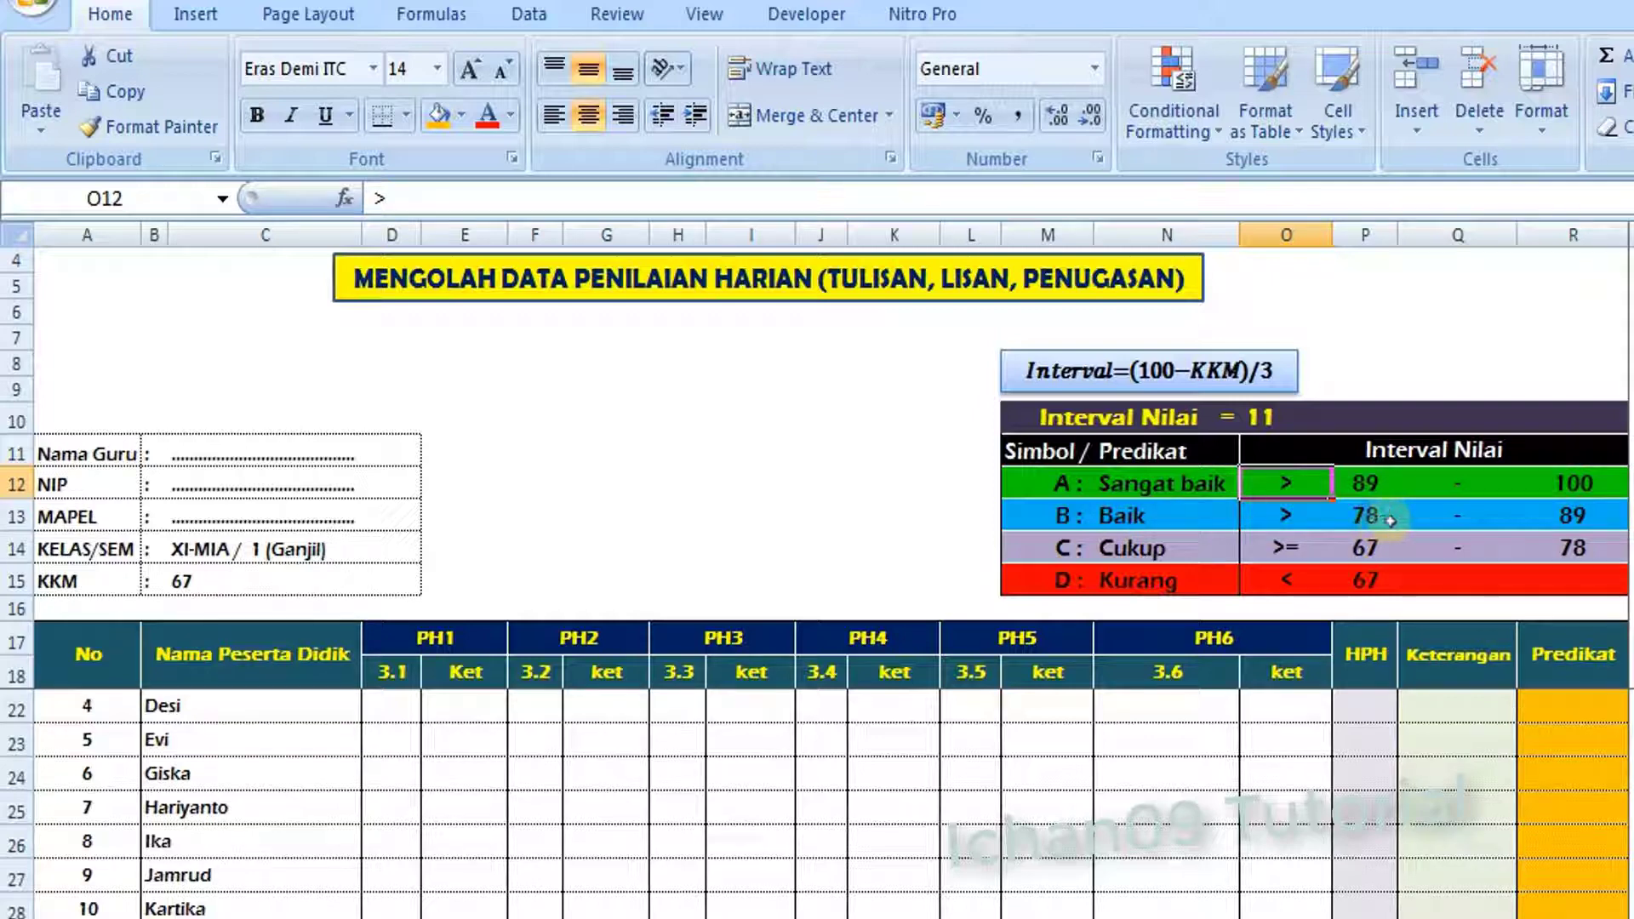
pyautogui.click(1455, 521)
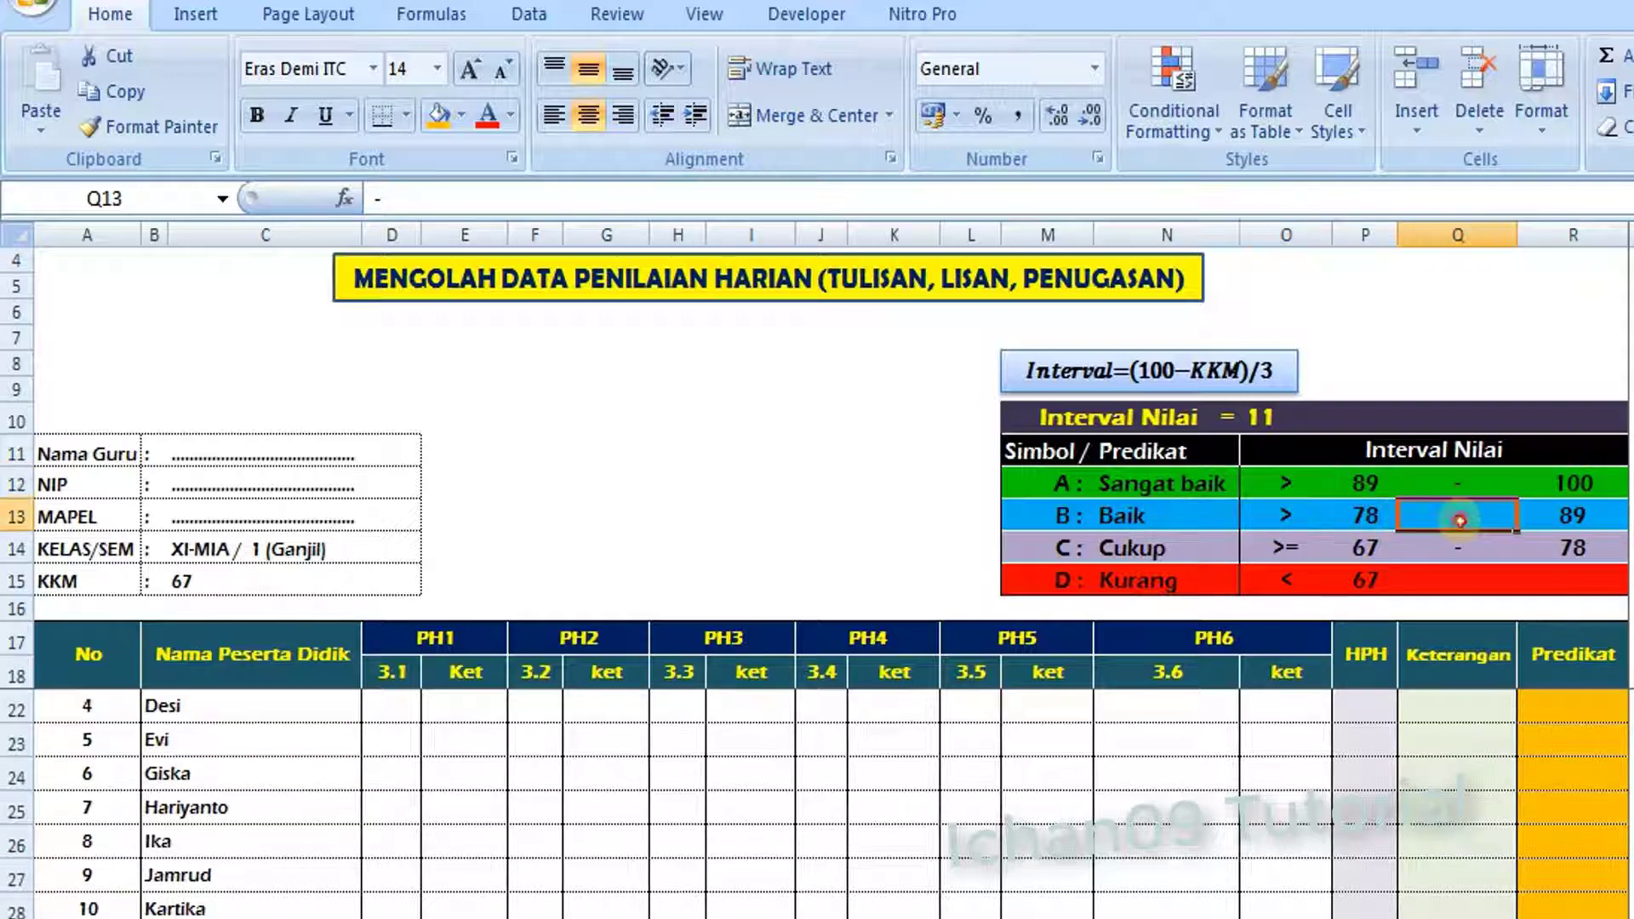
pyautogui.click(1527, 525)
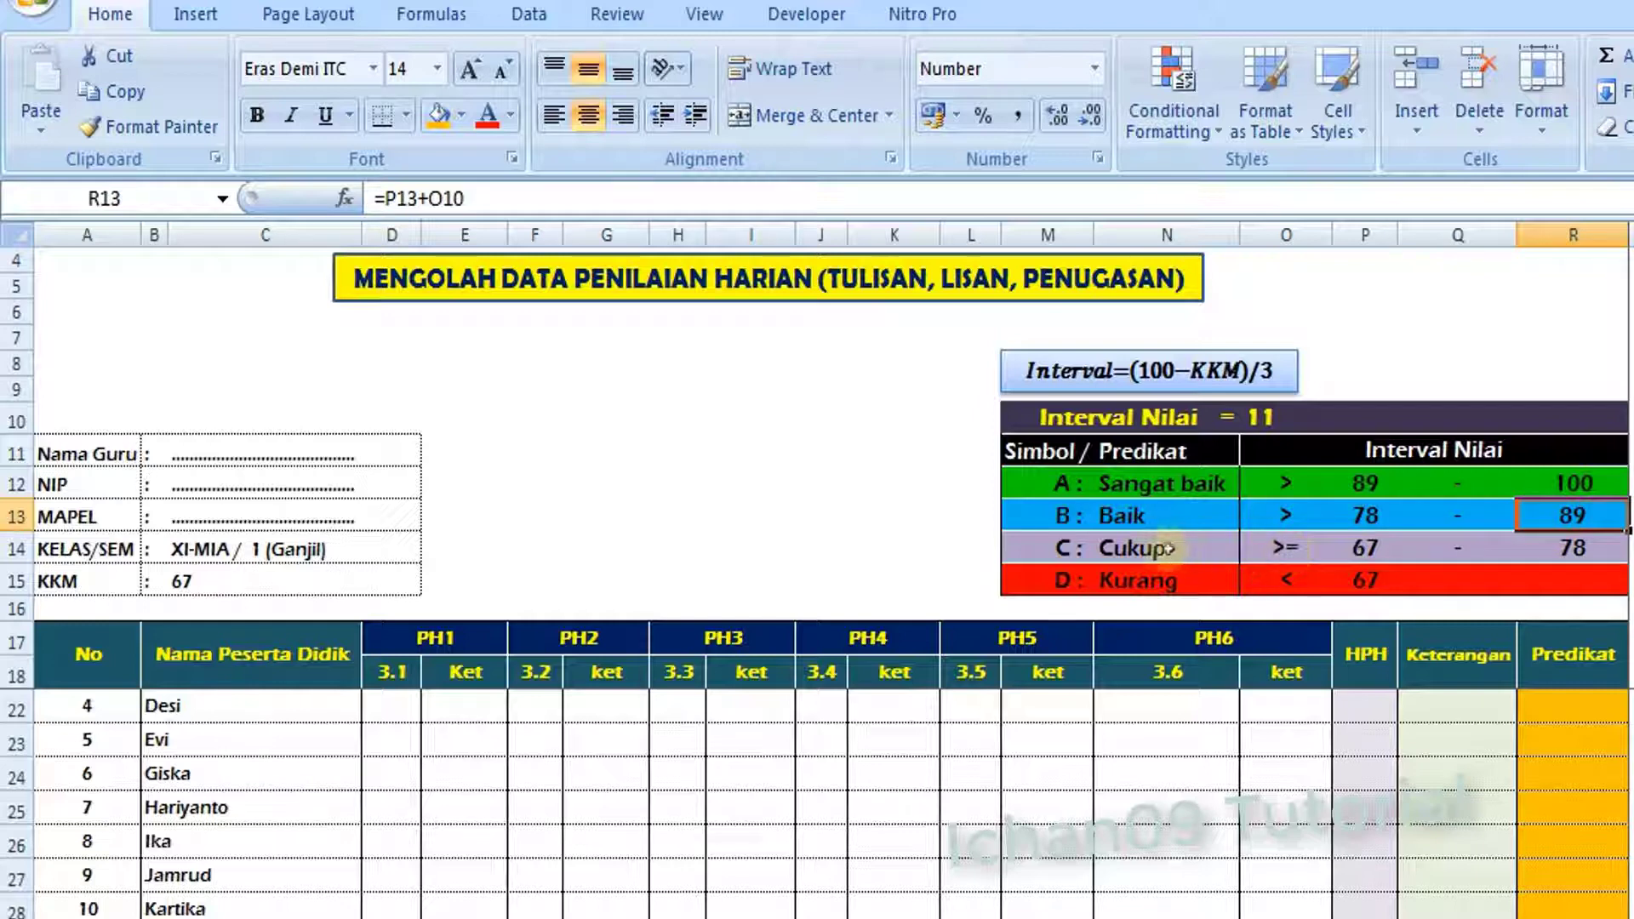
pyautogui.click(1290, 549)
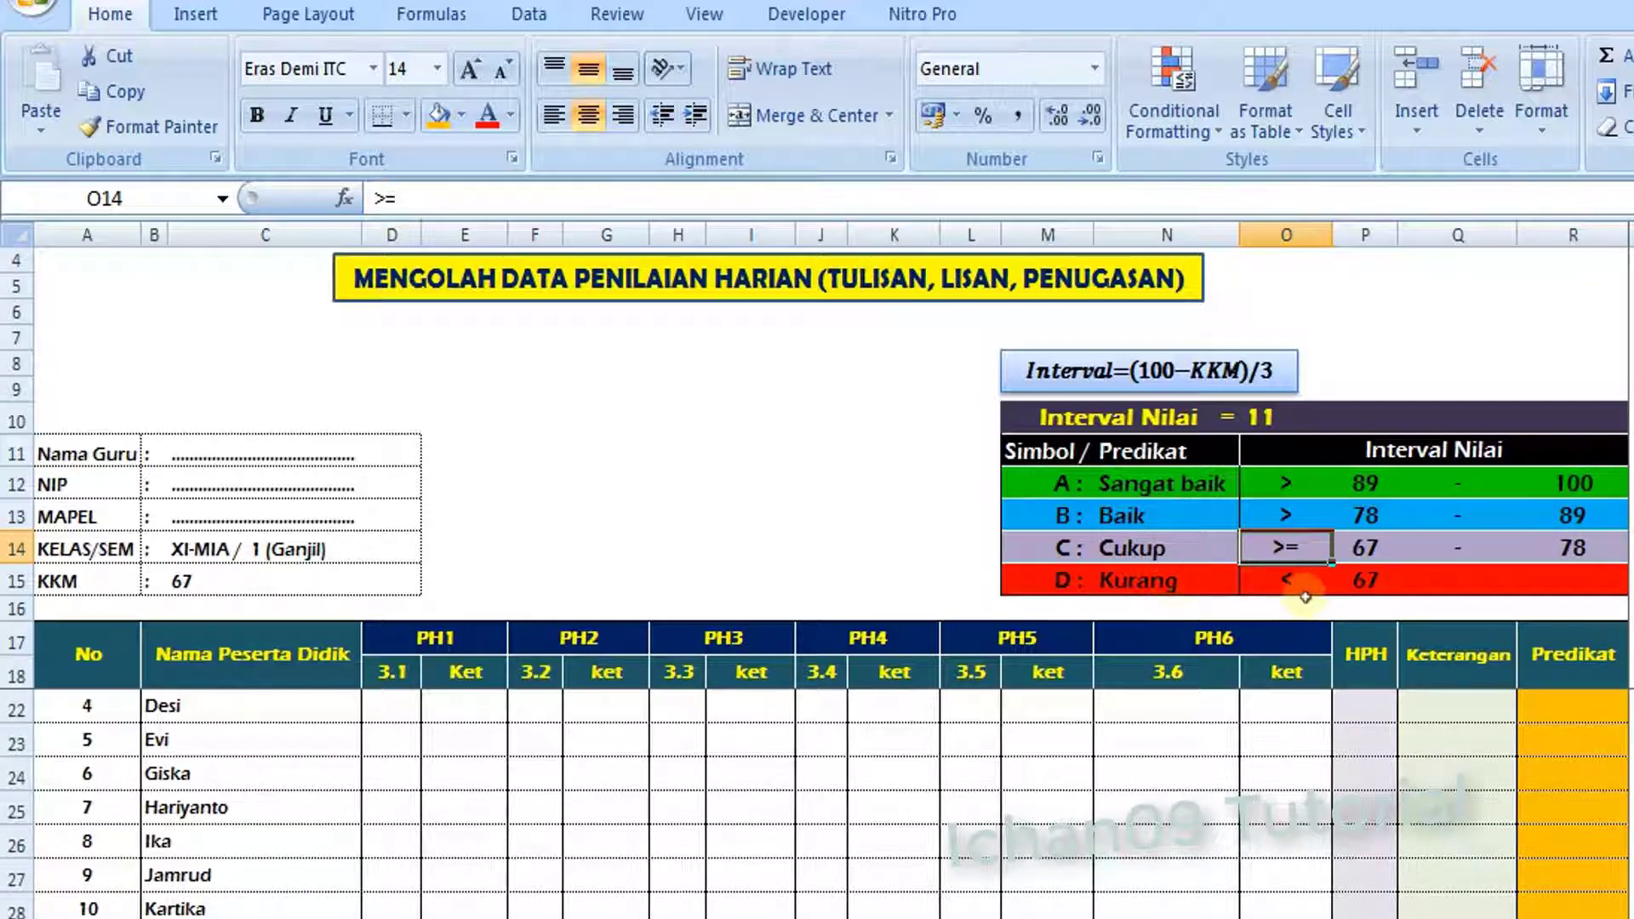
pyautogui.click(1365, 581)
pyautogui.click(1111, 715)
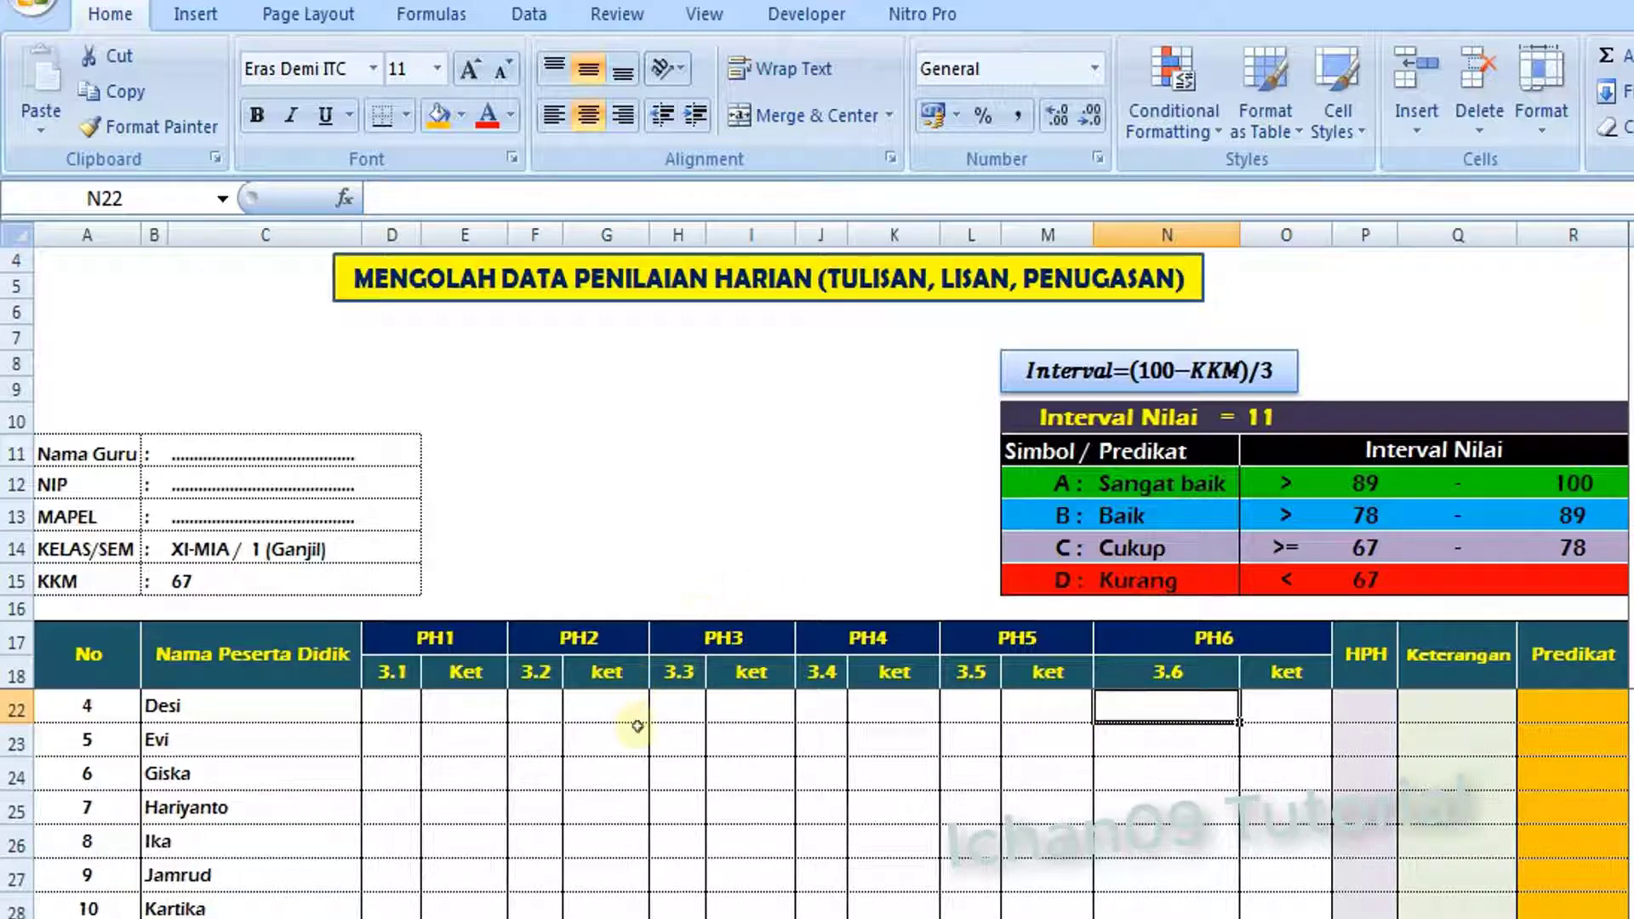
pyautogui.click(479, 705)
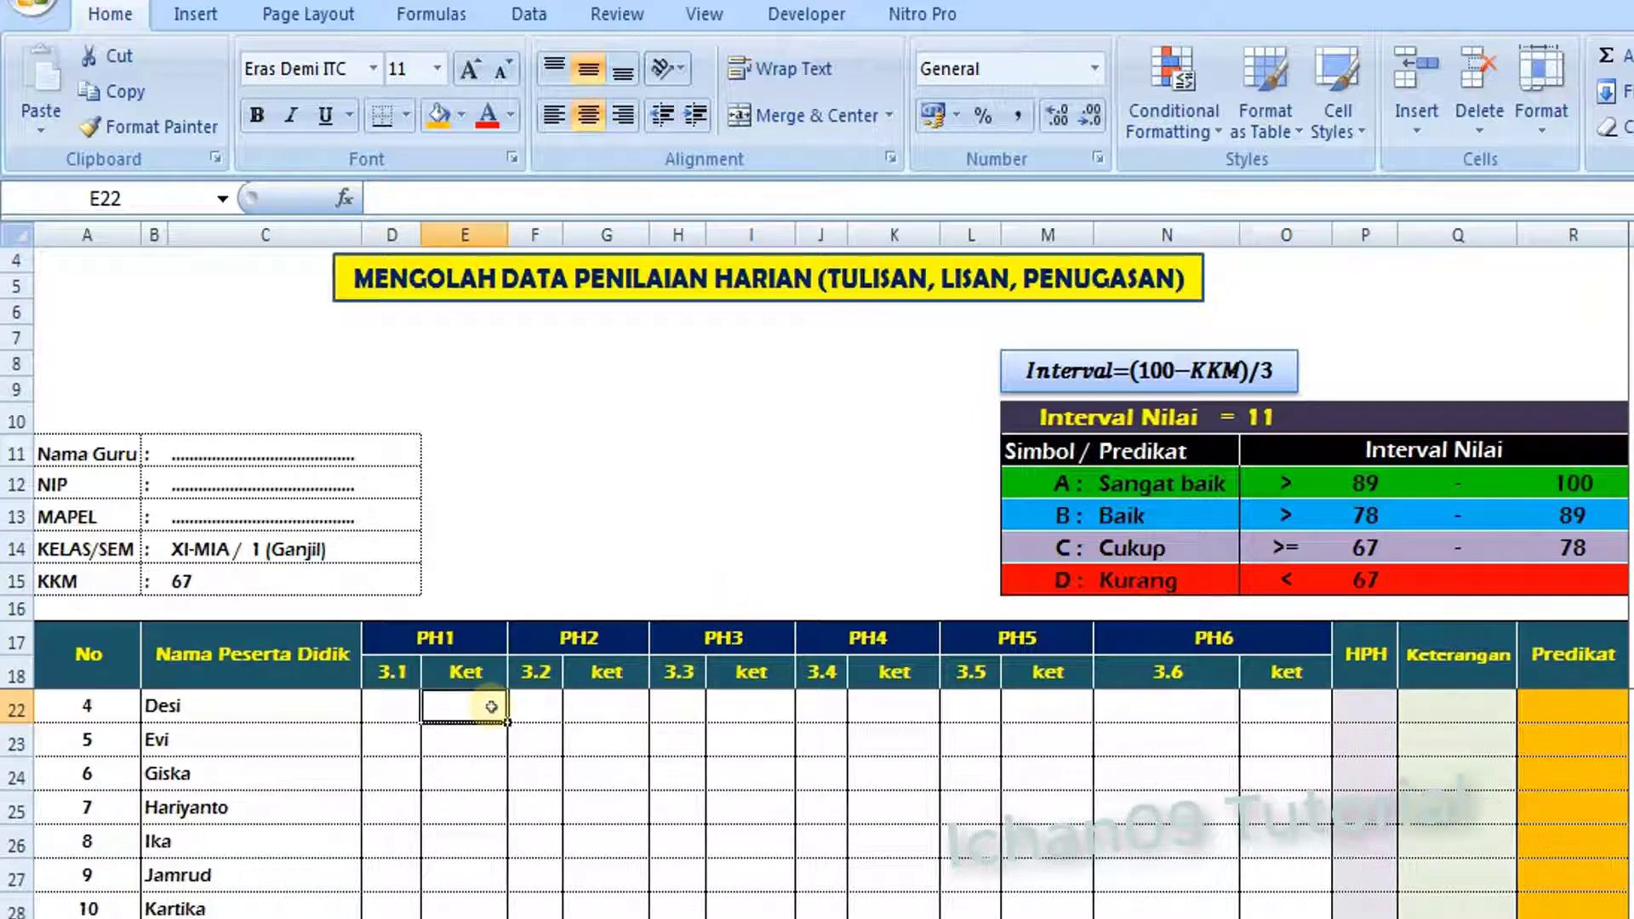
pyautogui.moveTo(436, 640); pyautogui.dragTo(1095, 641)
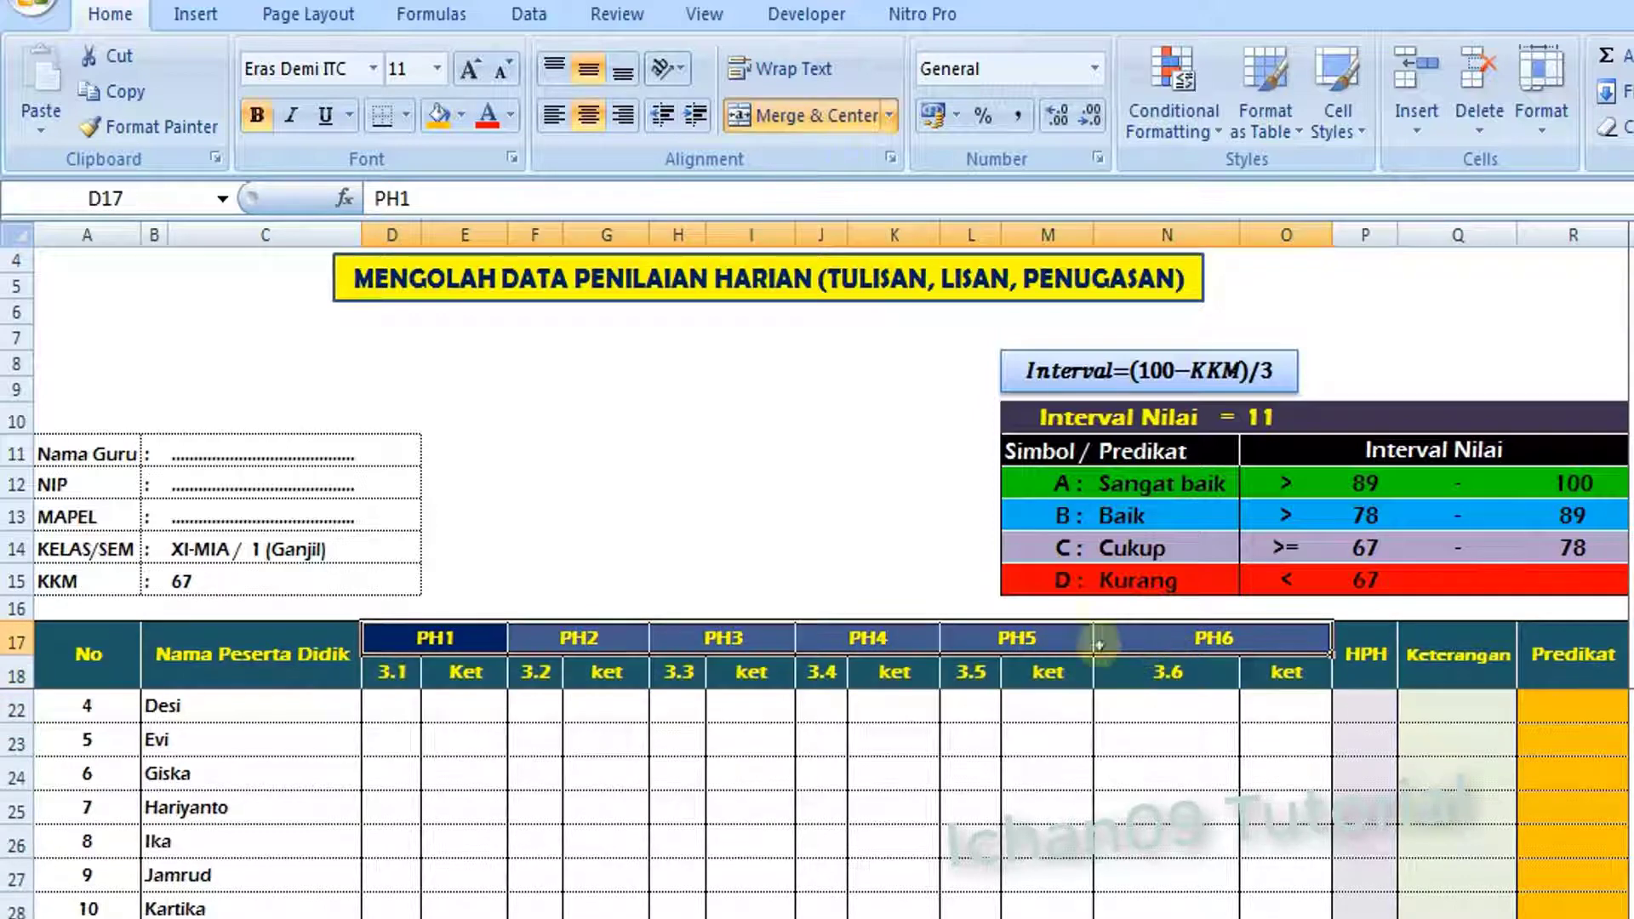
# Save the workbook as Mengolah Data Penilaiaan Harian.xlsx in the Excel Workbook format
pyautogui.click(474, 711)
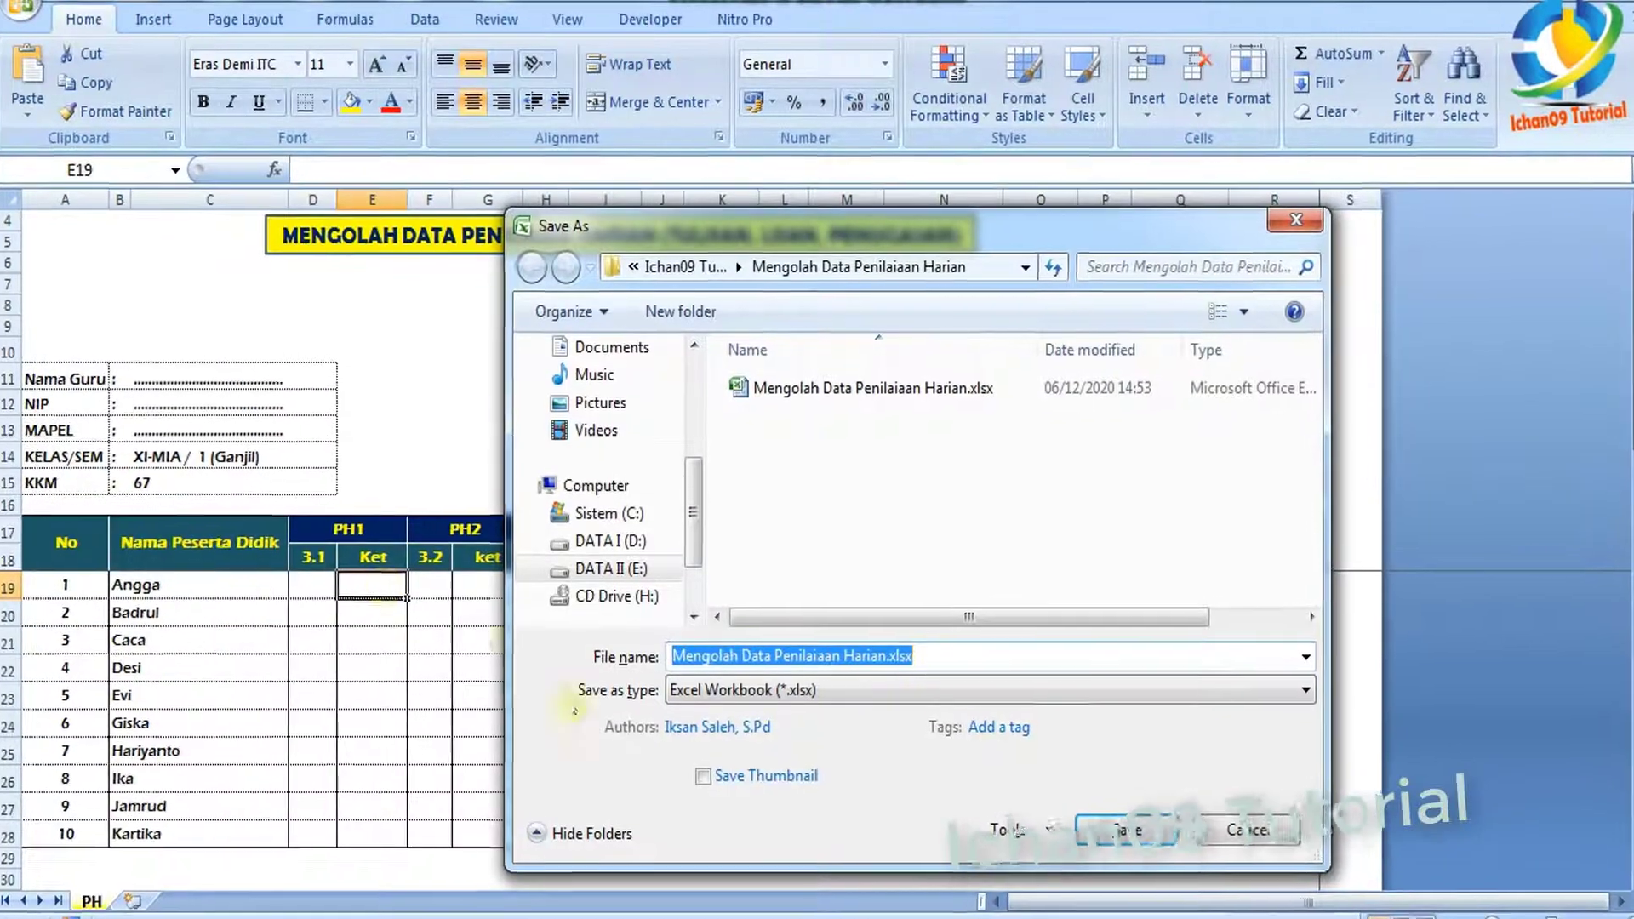
pyautogui.press('Return')
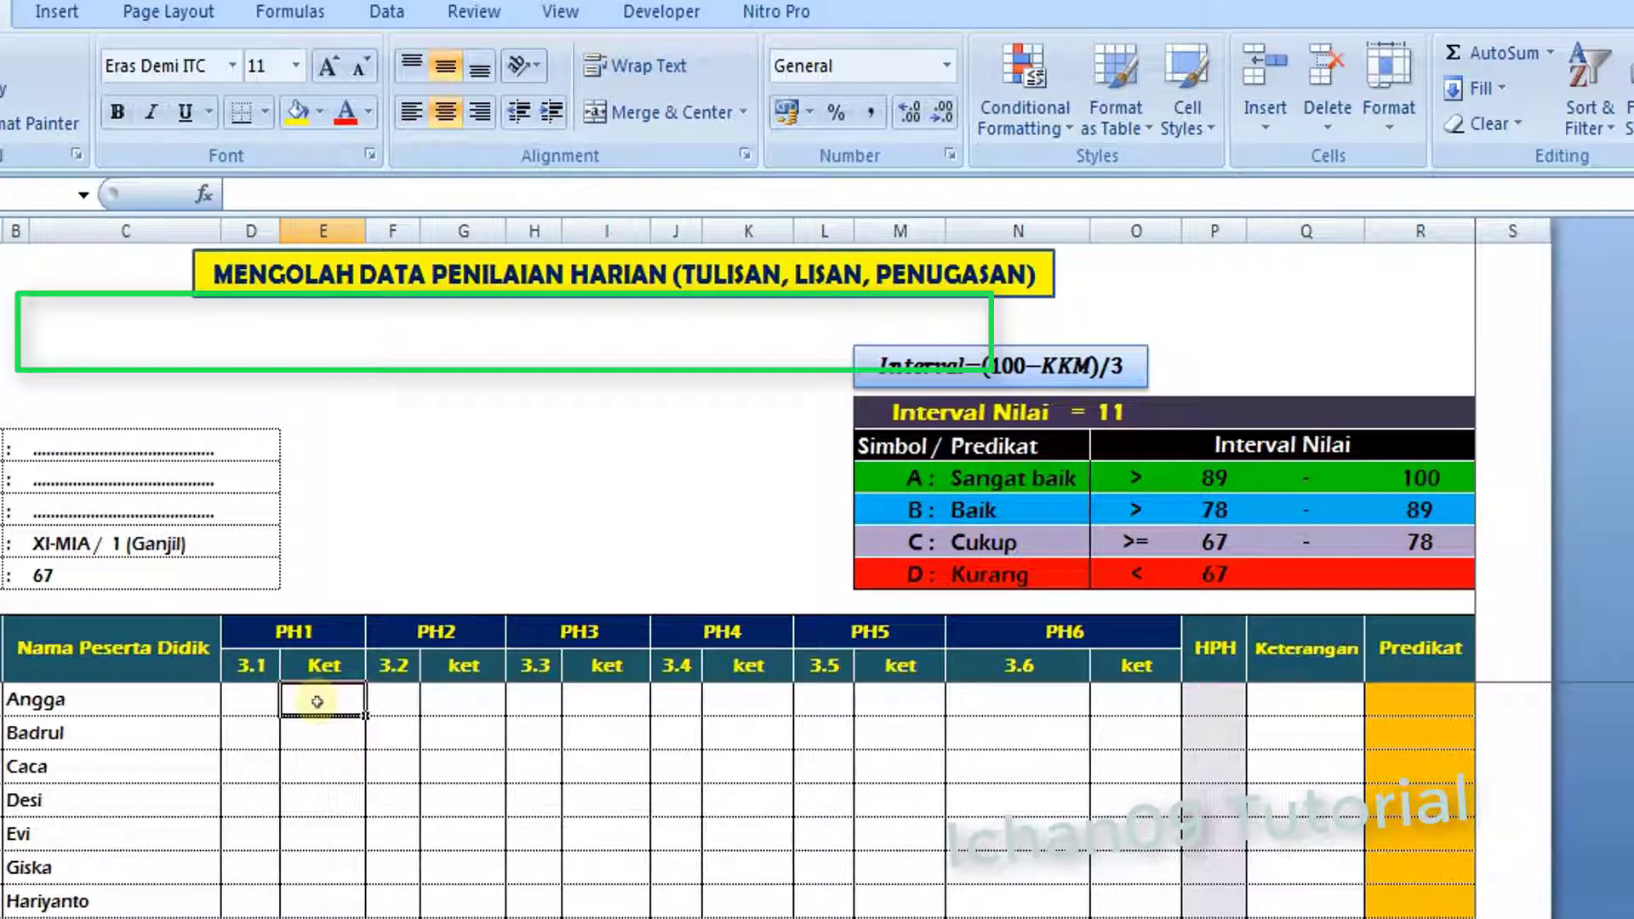
# Begin the first student's PH1 Ket formula in E19 with a blank-score check: =IF(D19="";"";
pyautogui.write('=')
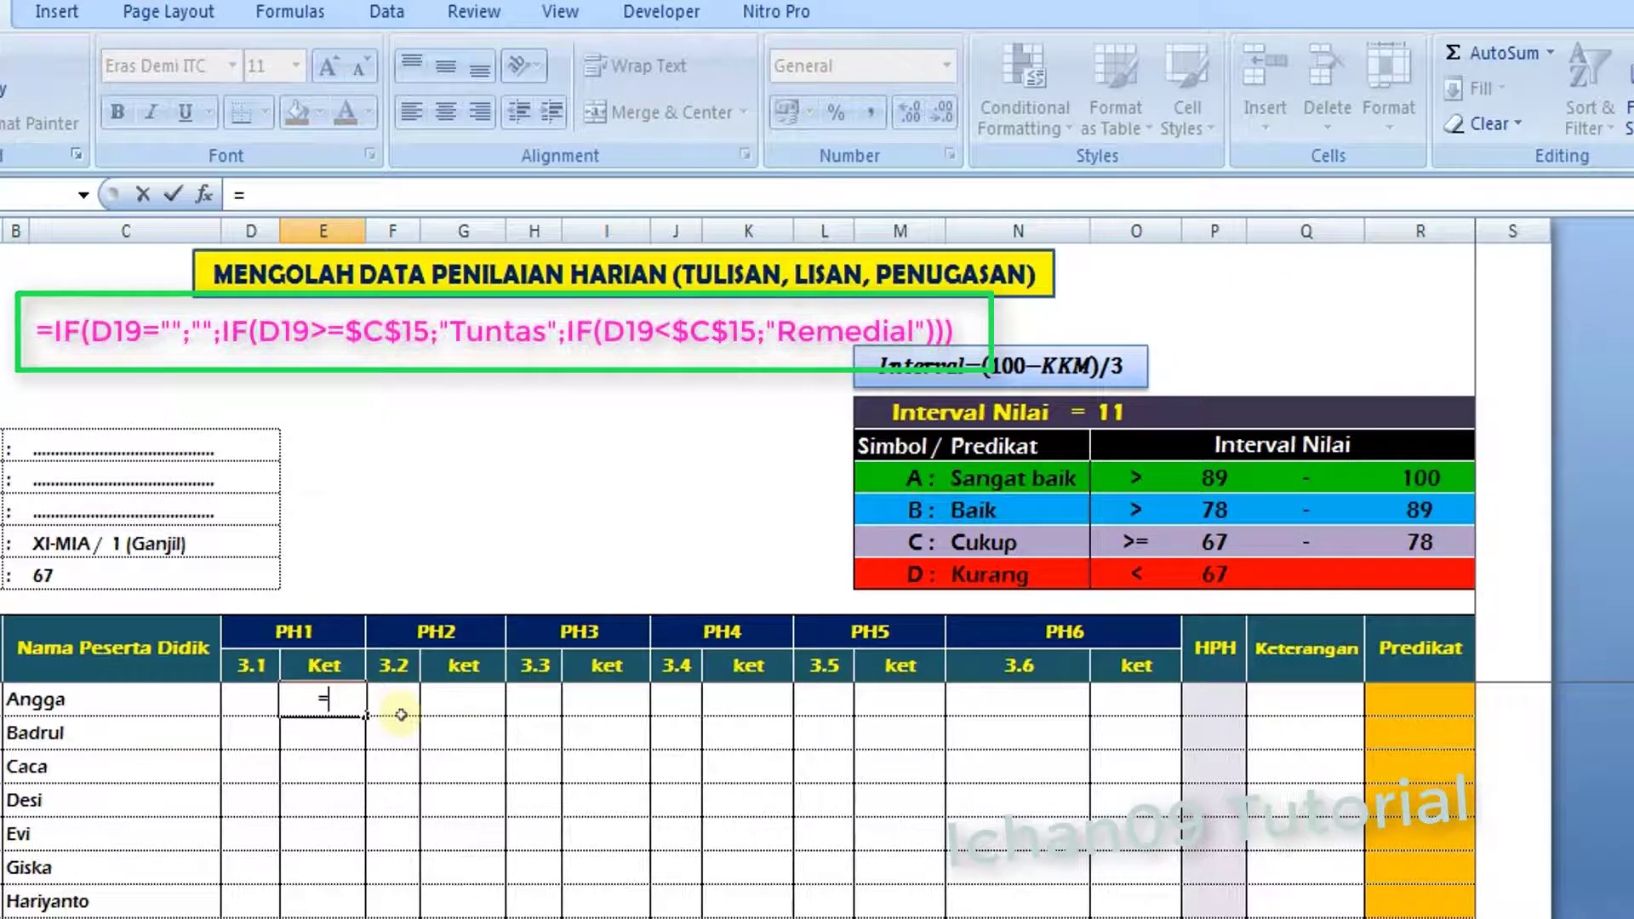
pyautogui.press('capslock')
pyautogui.write('FI')
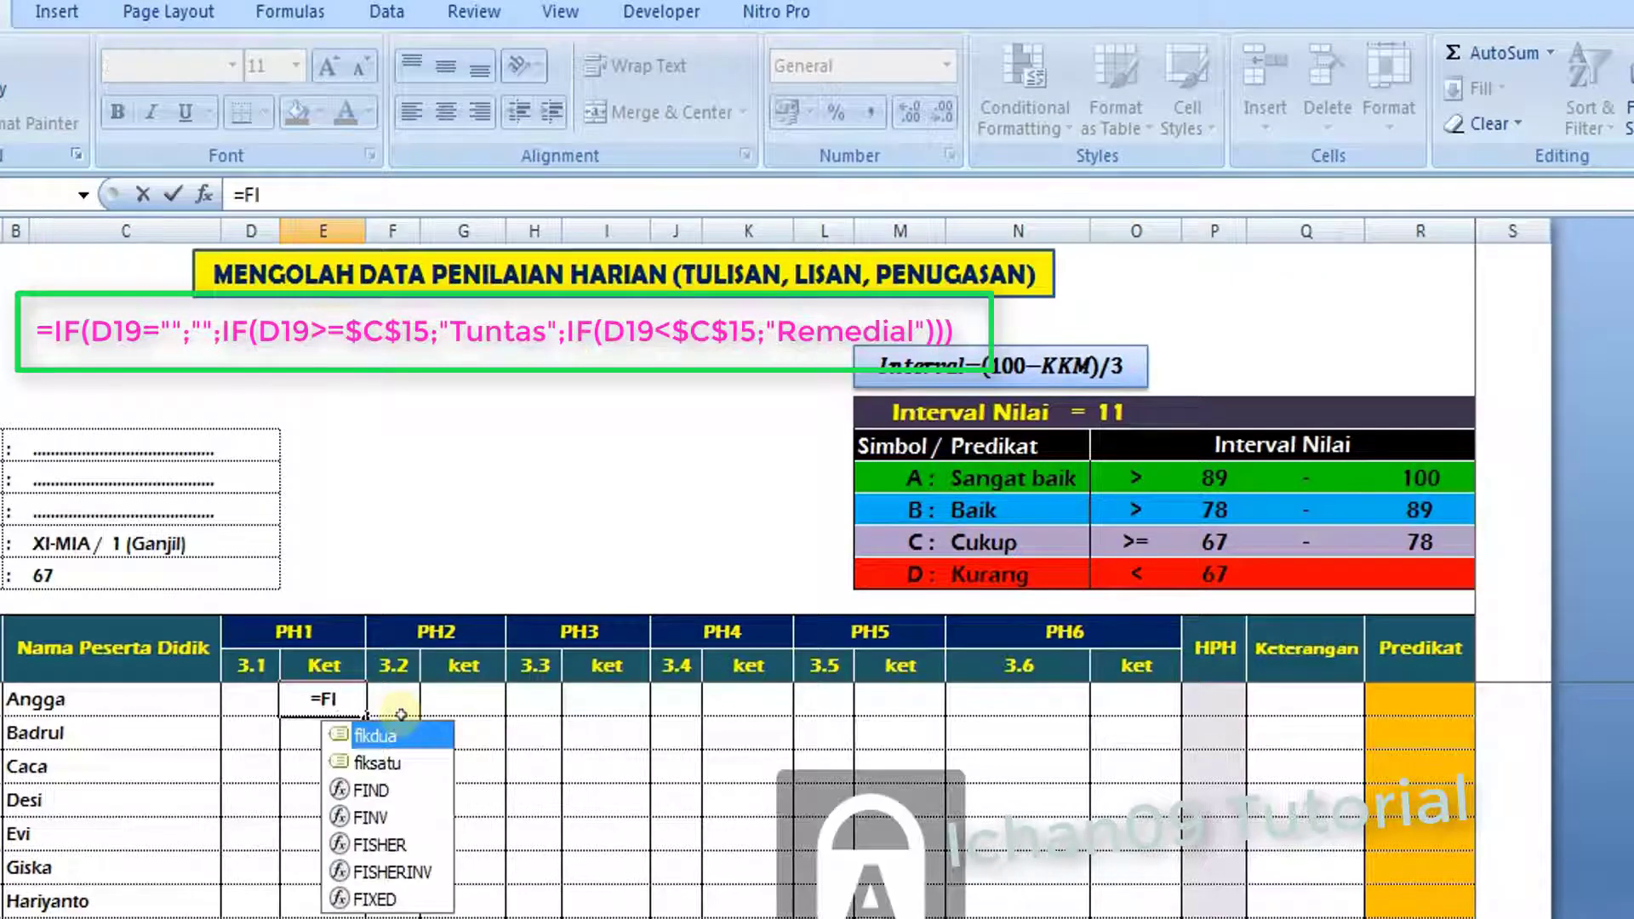
pyautogui.press('BackSpace')
pyautogui.press('BackSpace')
pyautogui.write('IF')
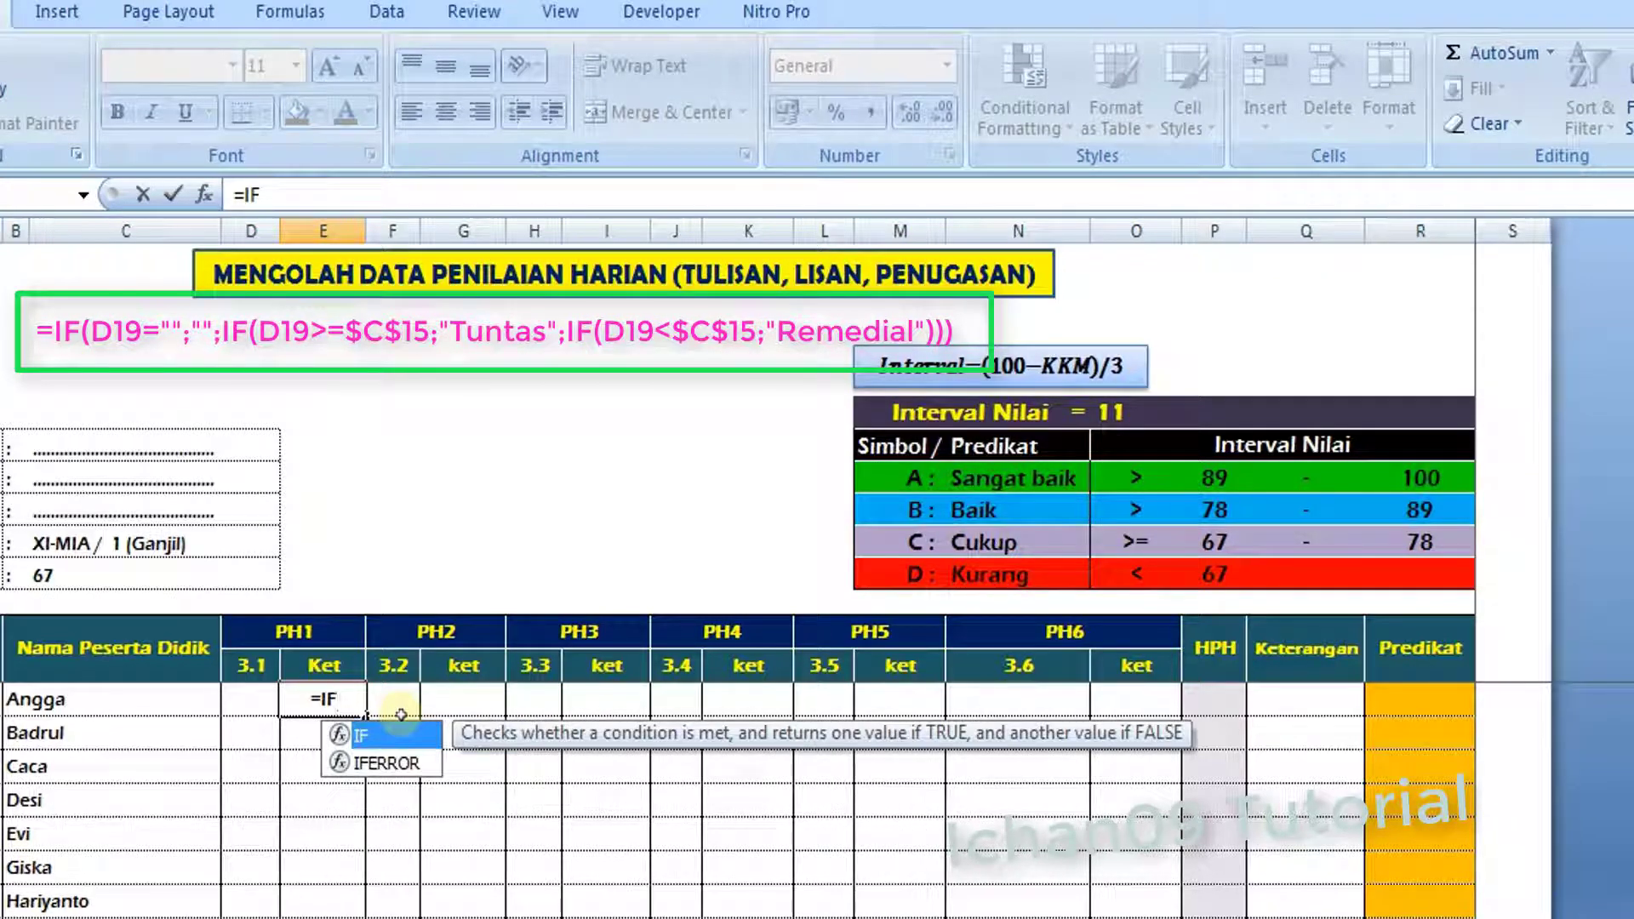
pyautogui.write('(')
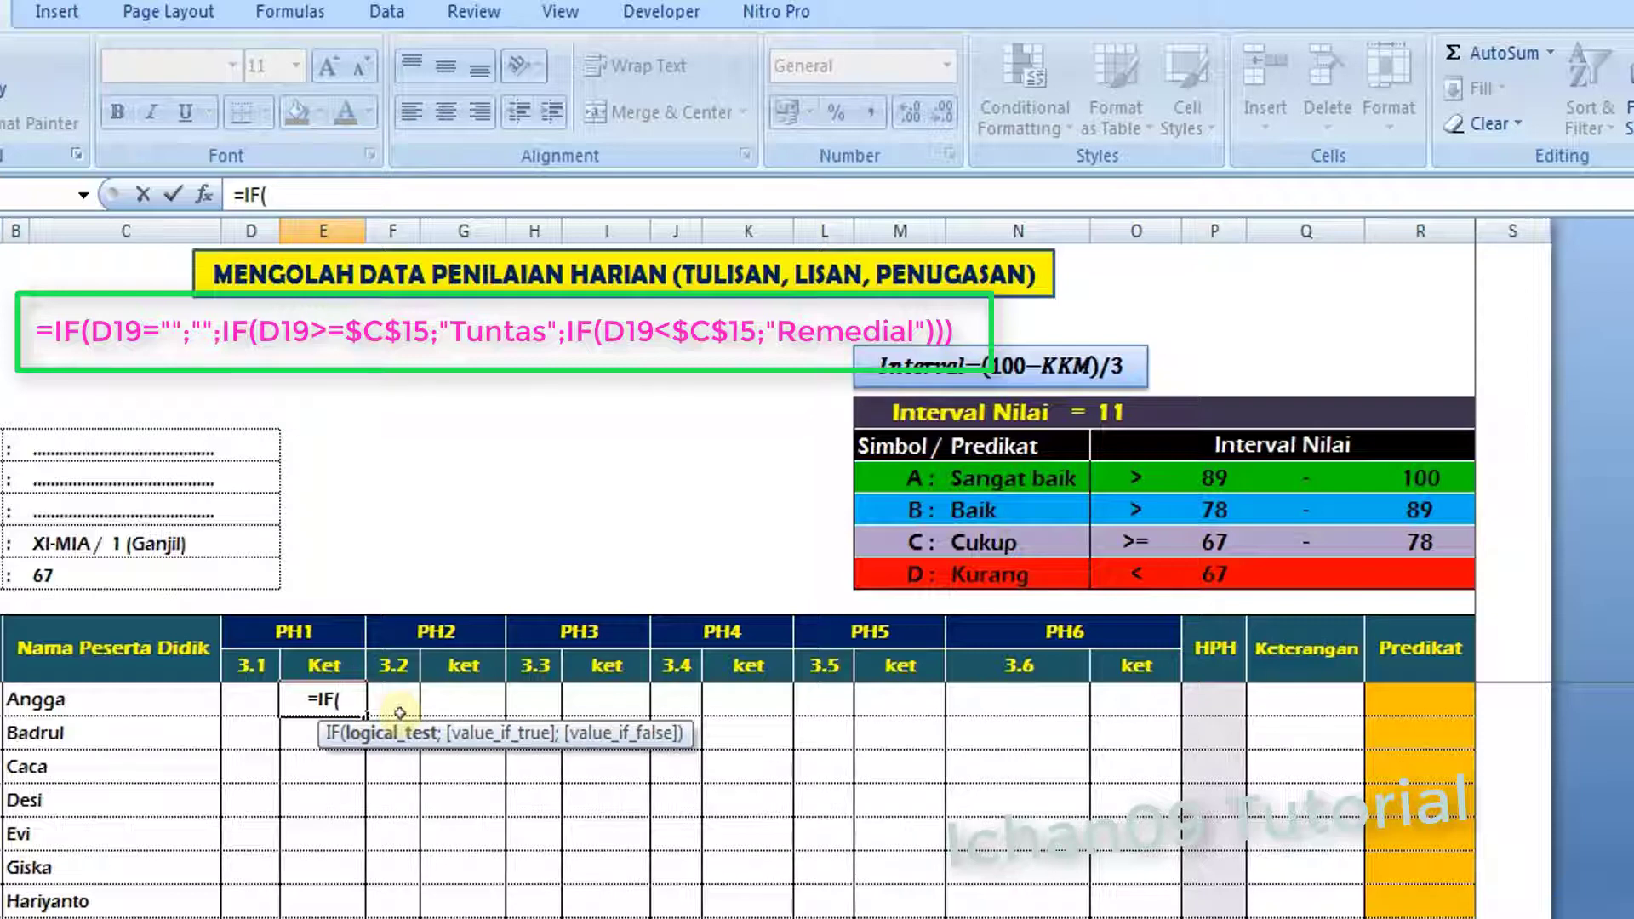
pyautogui.click(254, 706)
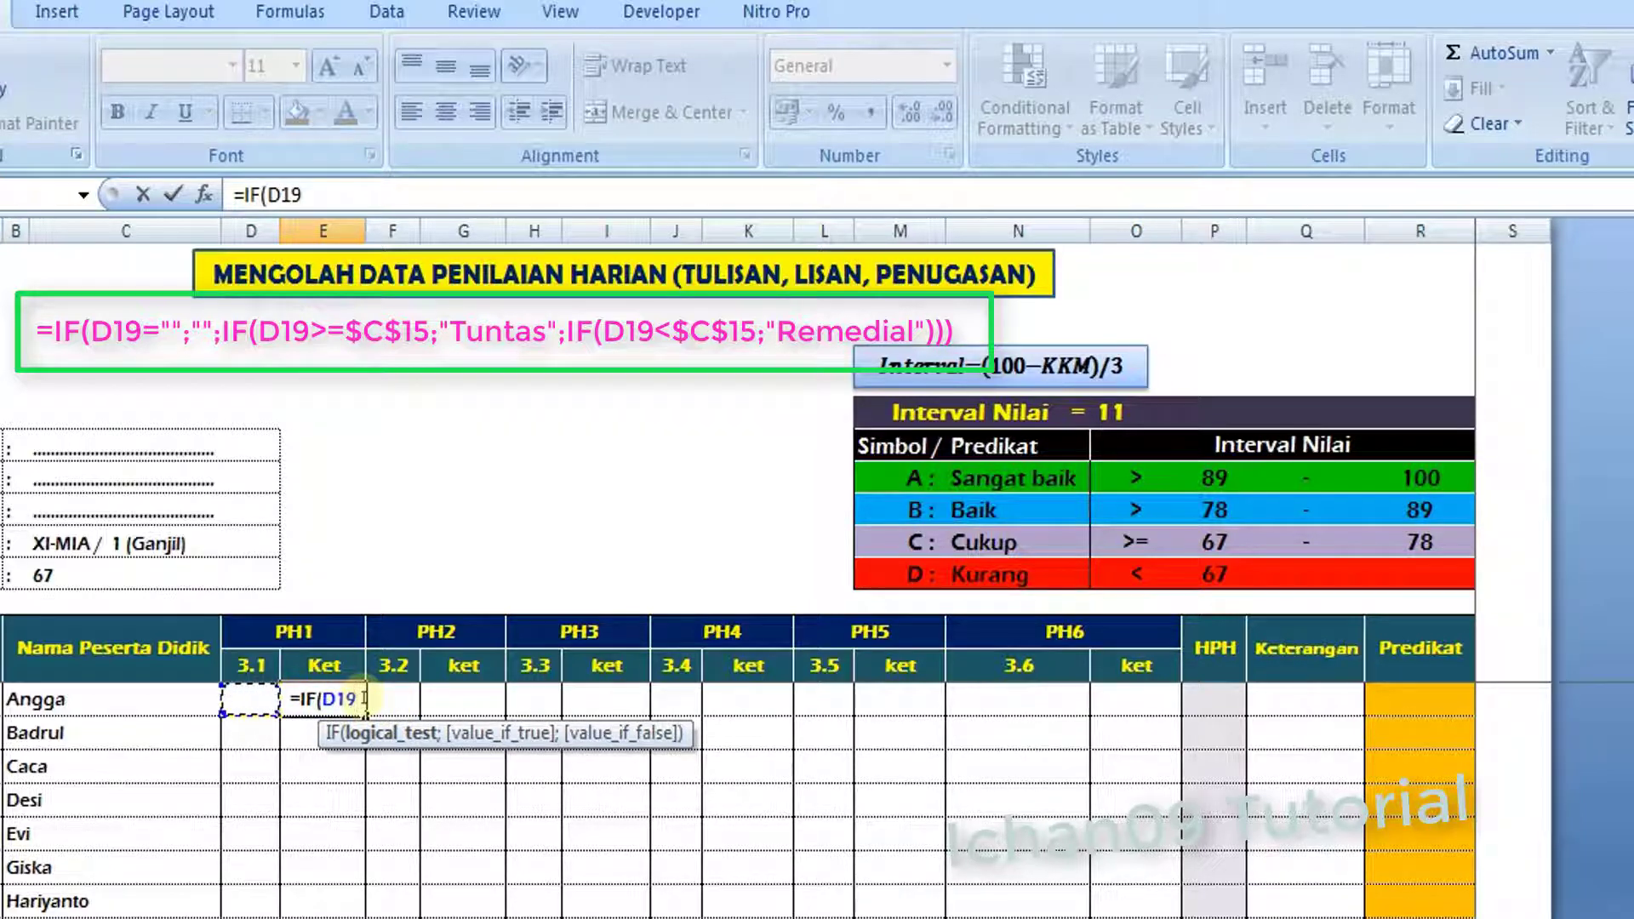
pyautogui.write('=')
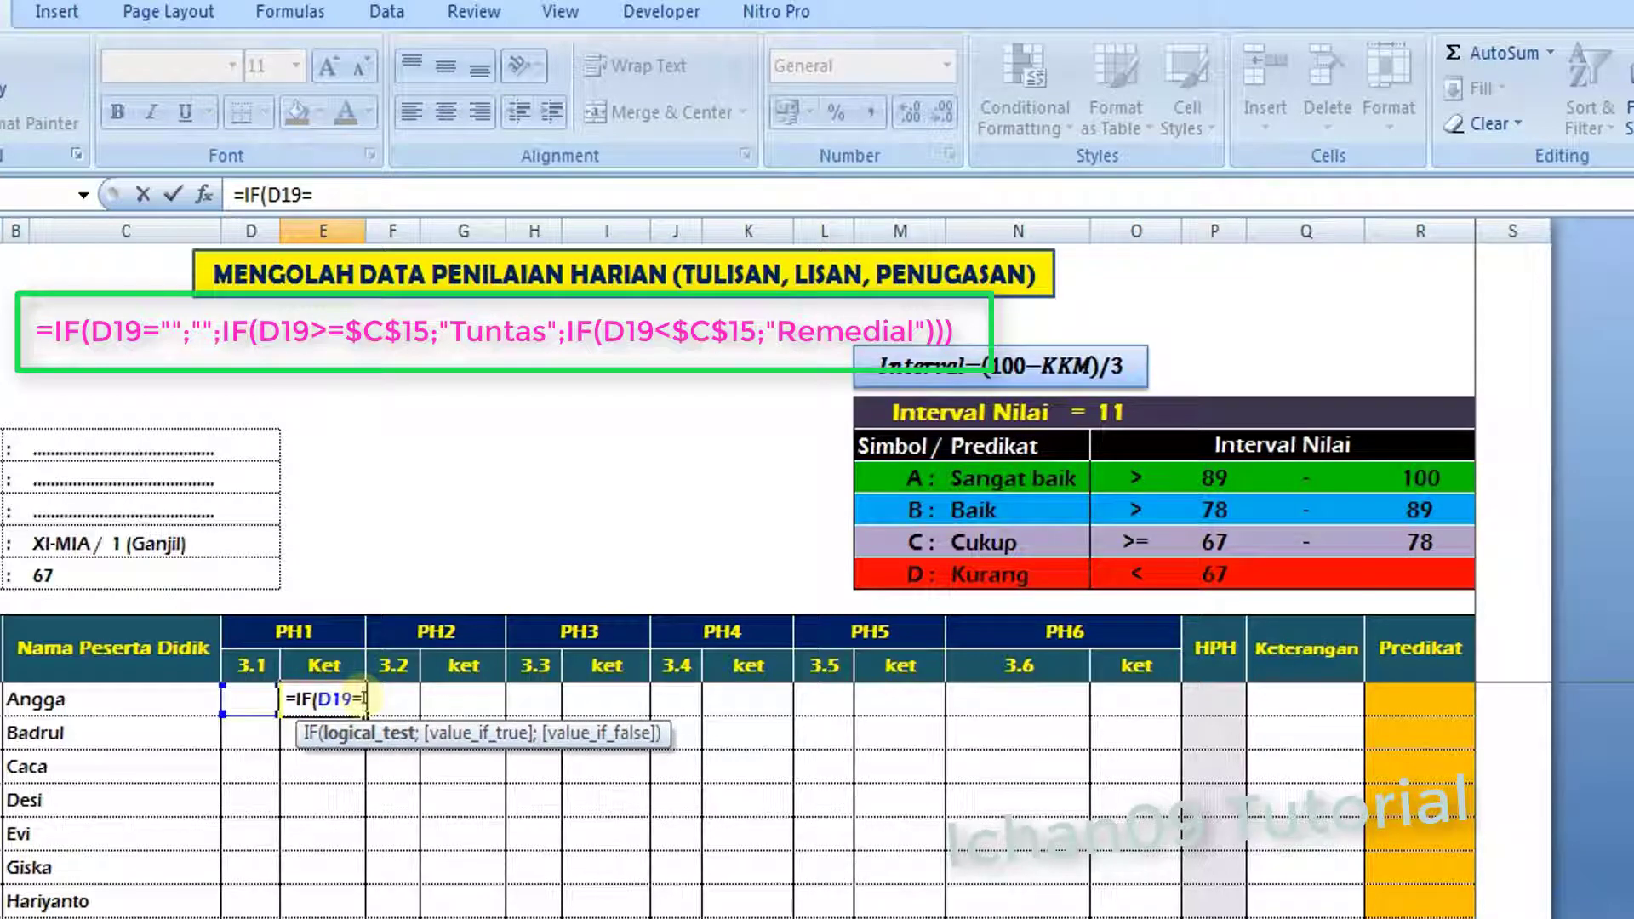
pyautogui.write('""')
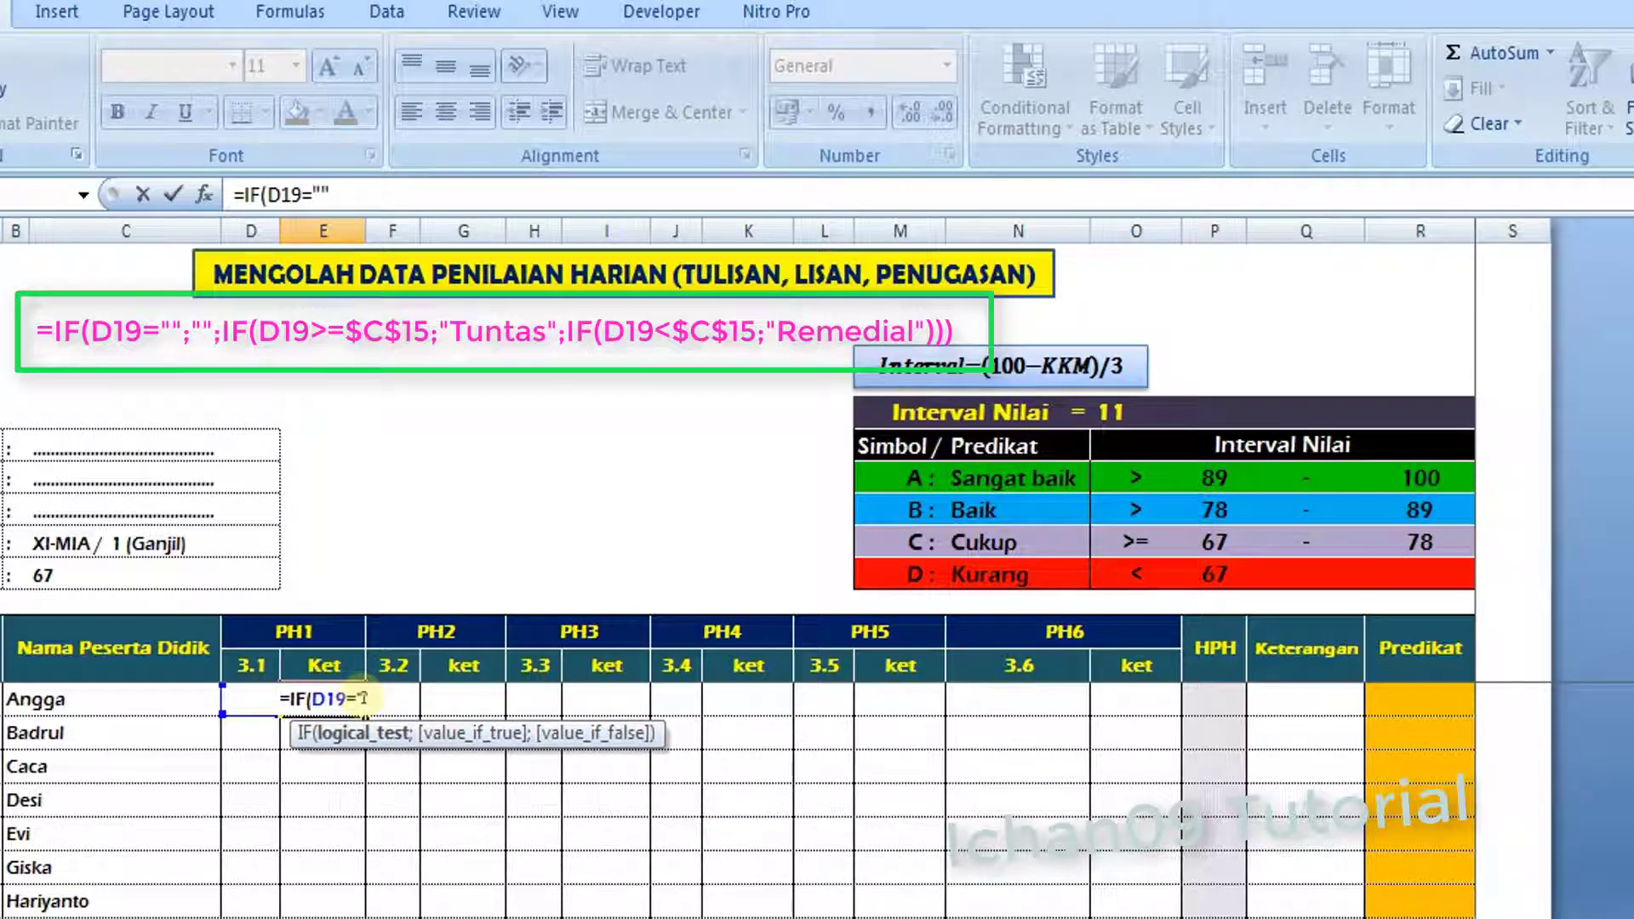
pyautogui.write(';')
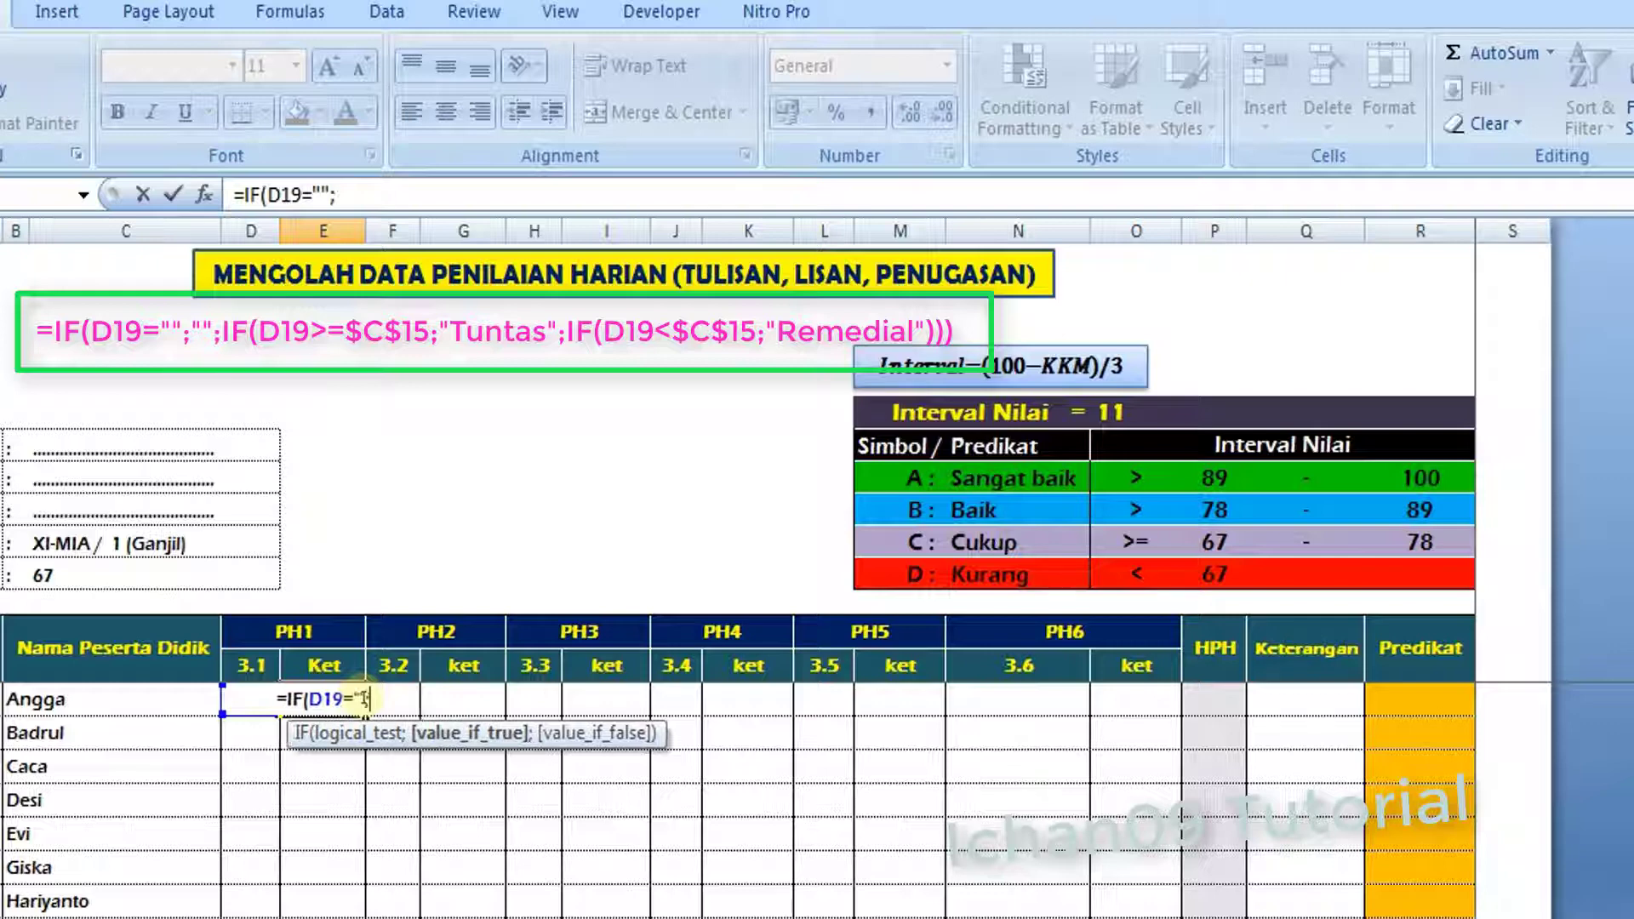
pyautogui.write('"";')
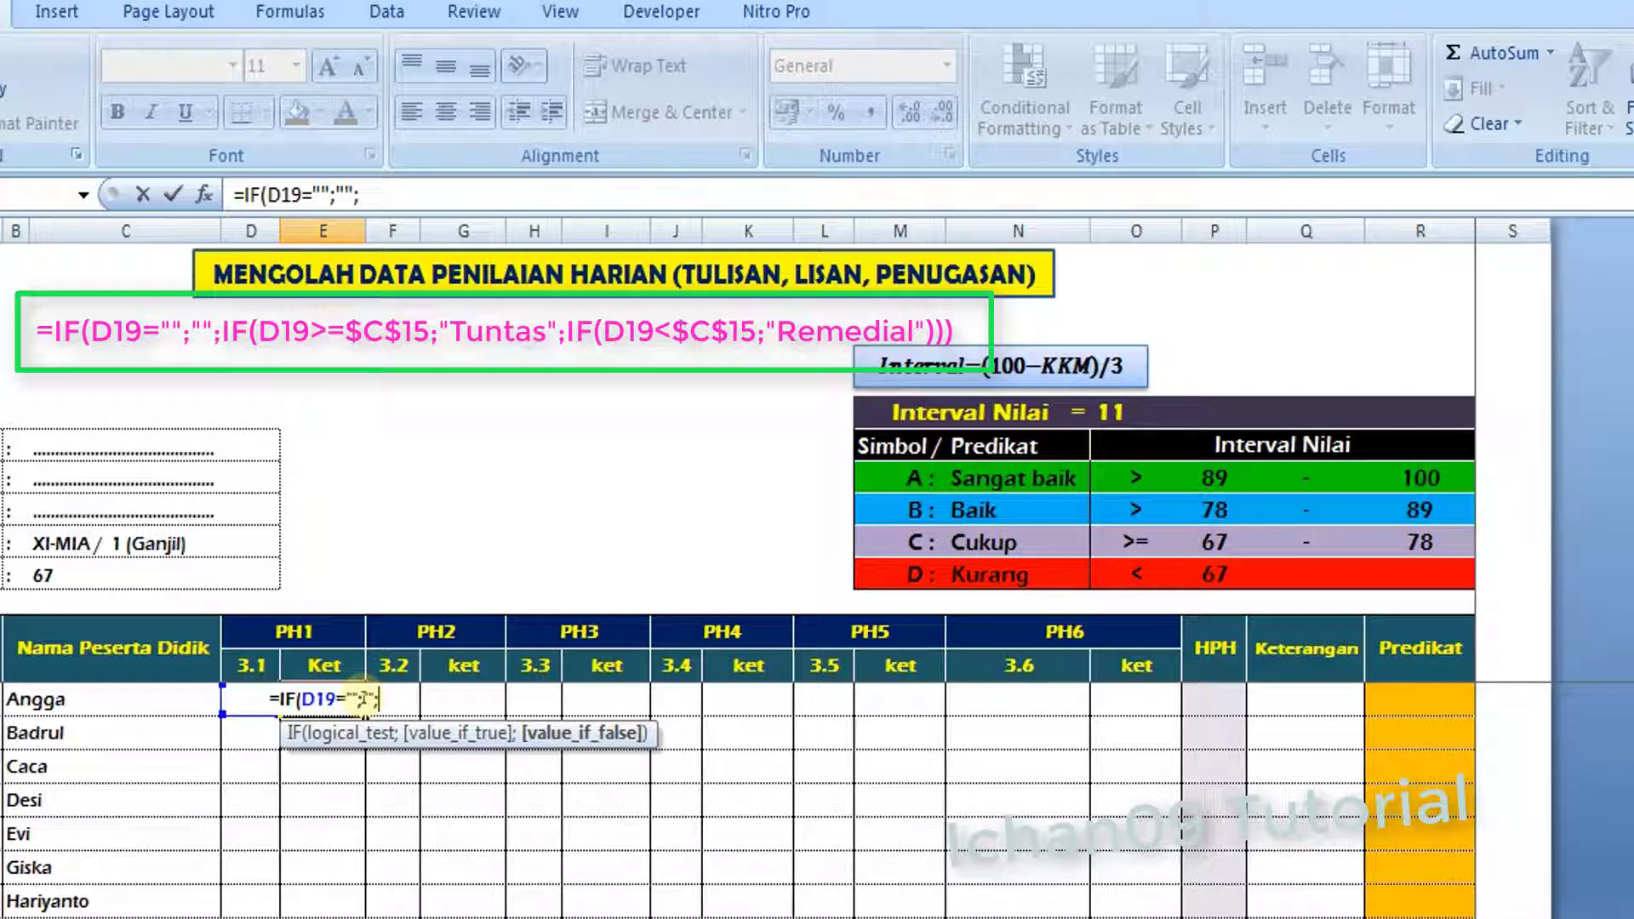
# Add a nested IF to the E19 formula that tests the score against the KKM cell: IF(D19>=C15
pyautogui.write('IF')
pyautogui.press('BackSpace')
pyautogui.press('BackSpace')
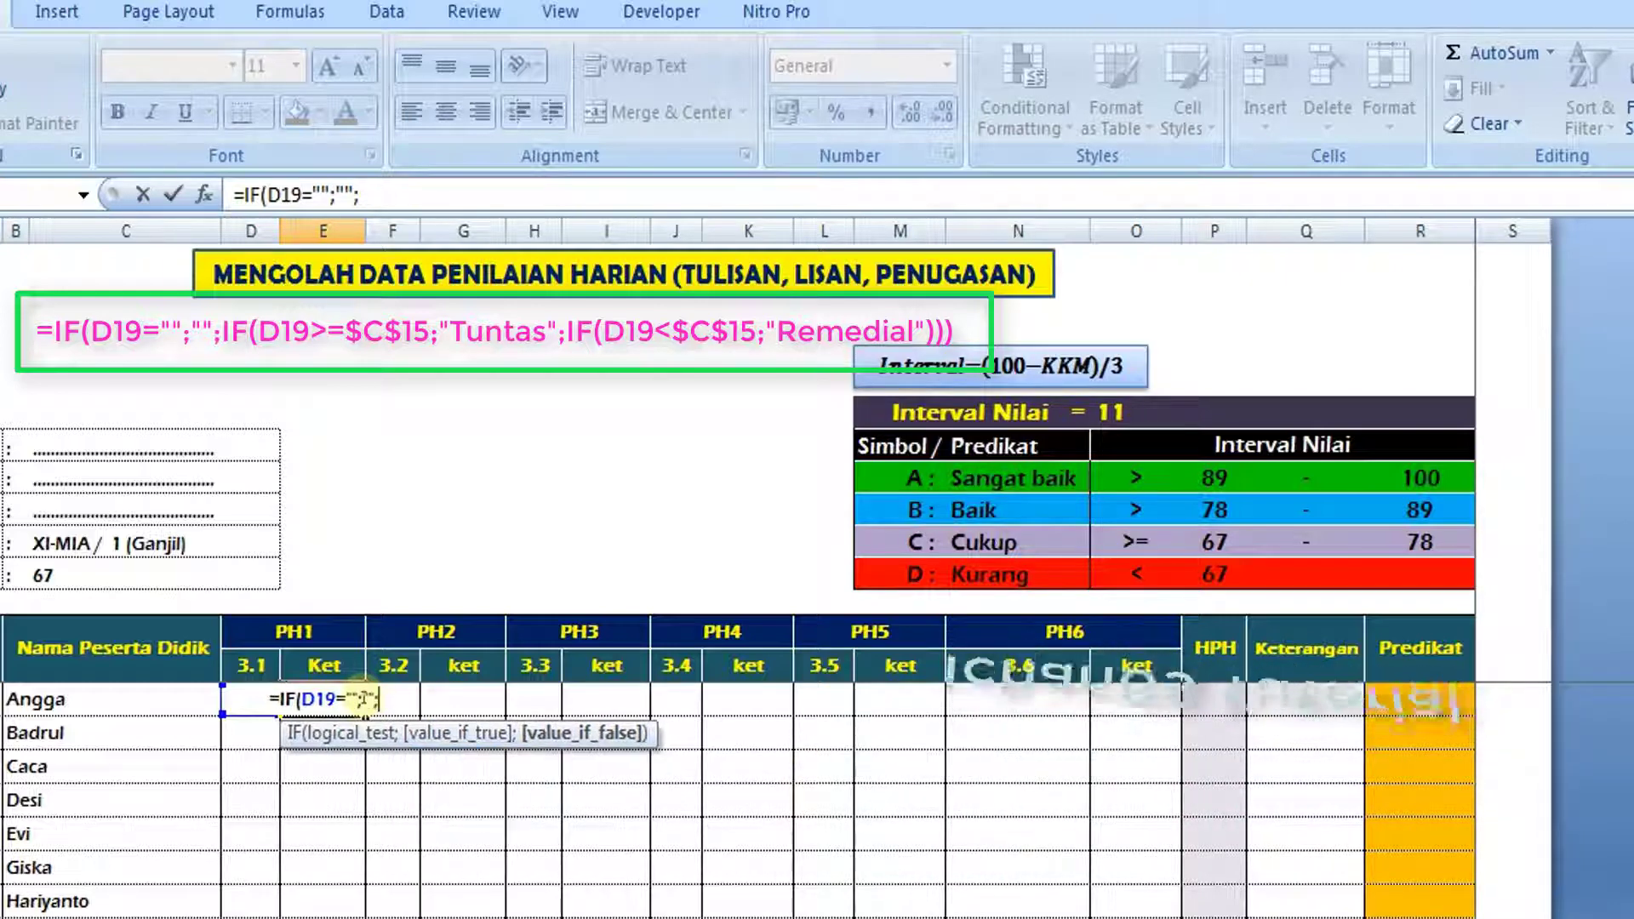
pyautogui.write('IF(')
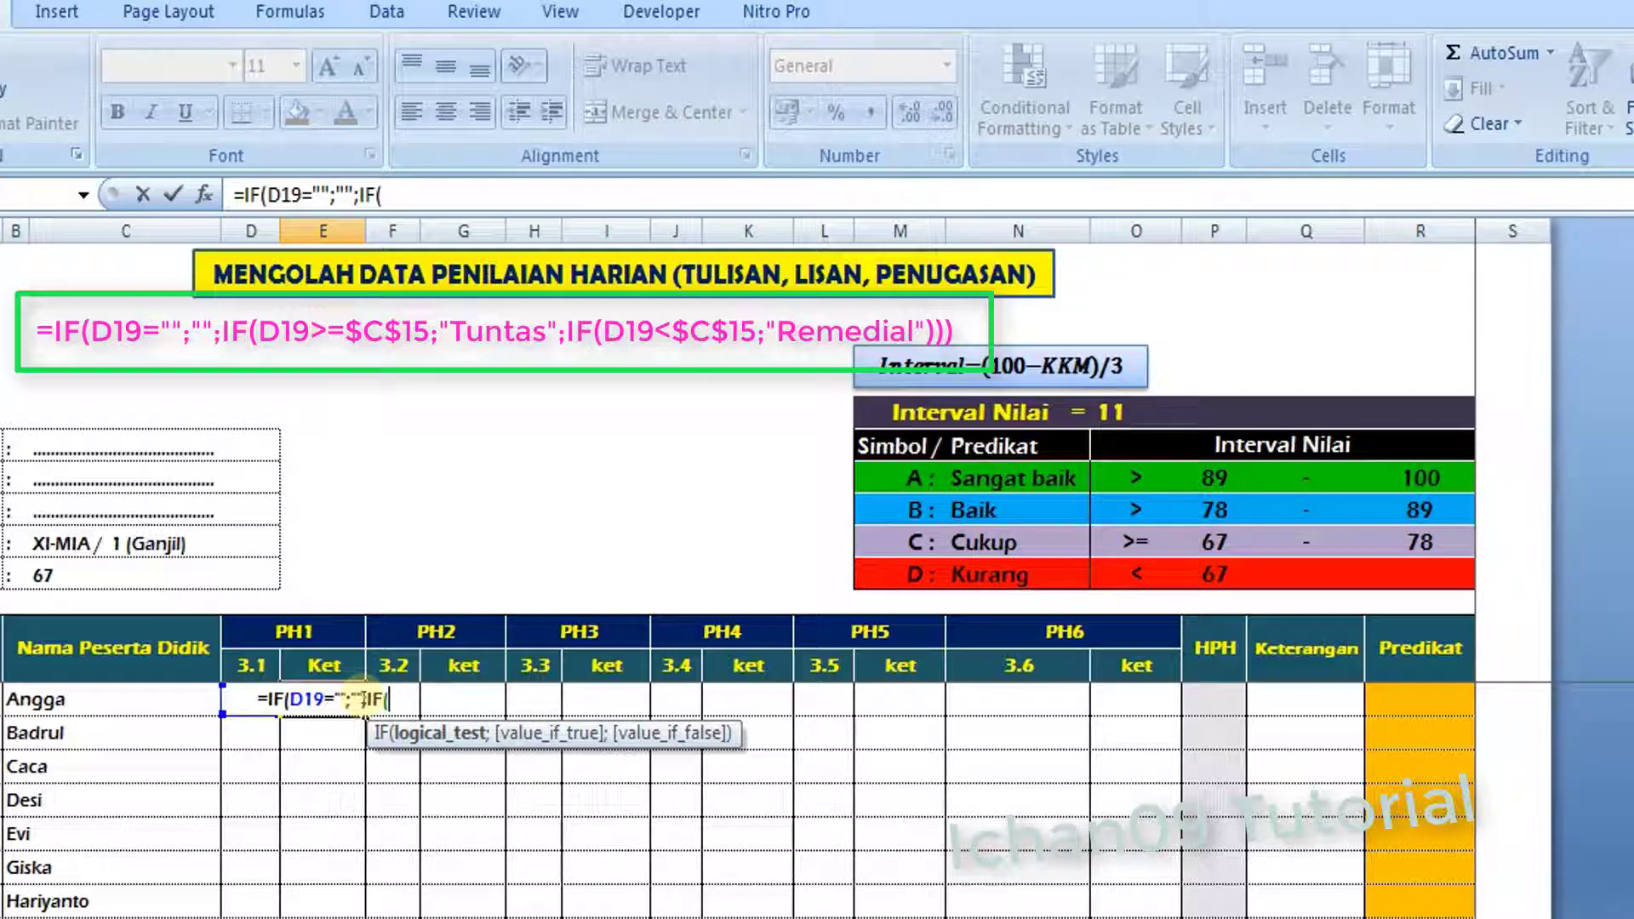
pyautogui.write('d19')
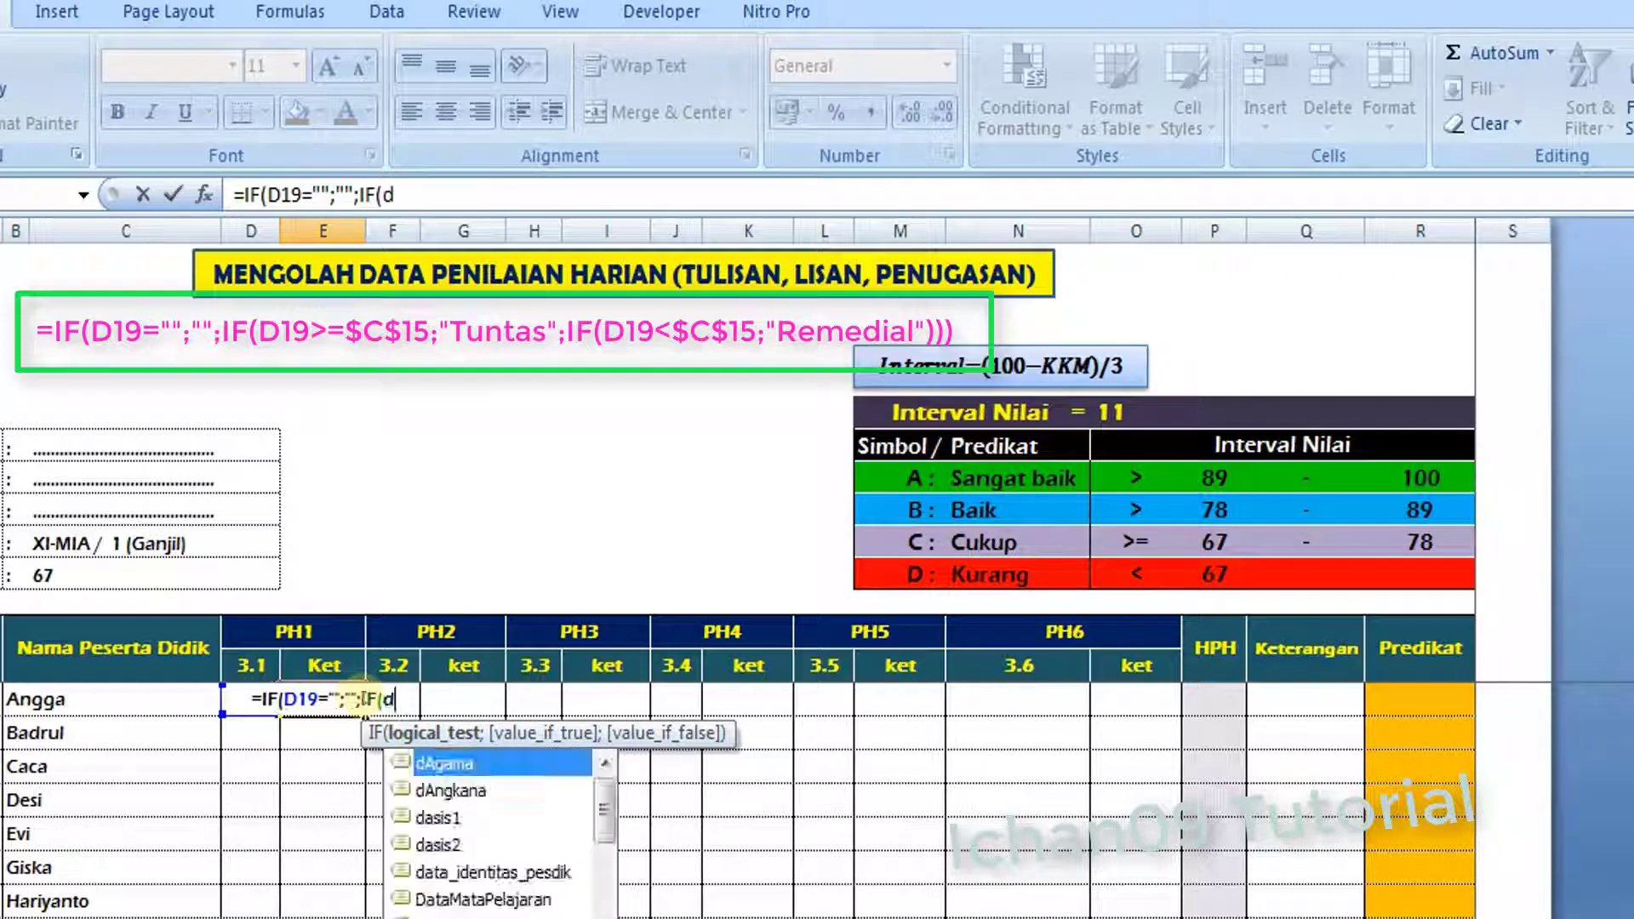
pyautogui.press('BackSpace')
pyautogui.press('BackSpace')
pyautogui.press('BackSpace')
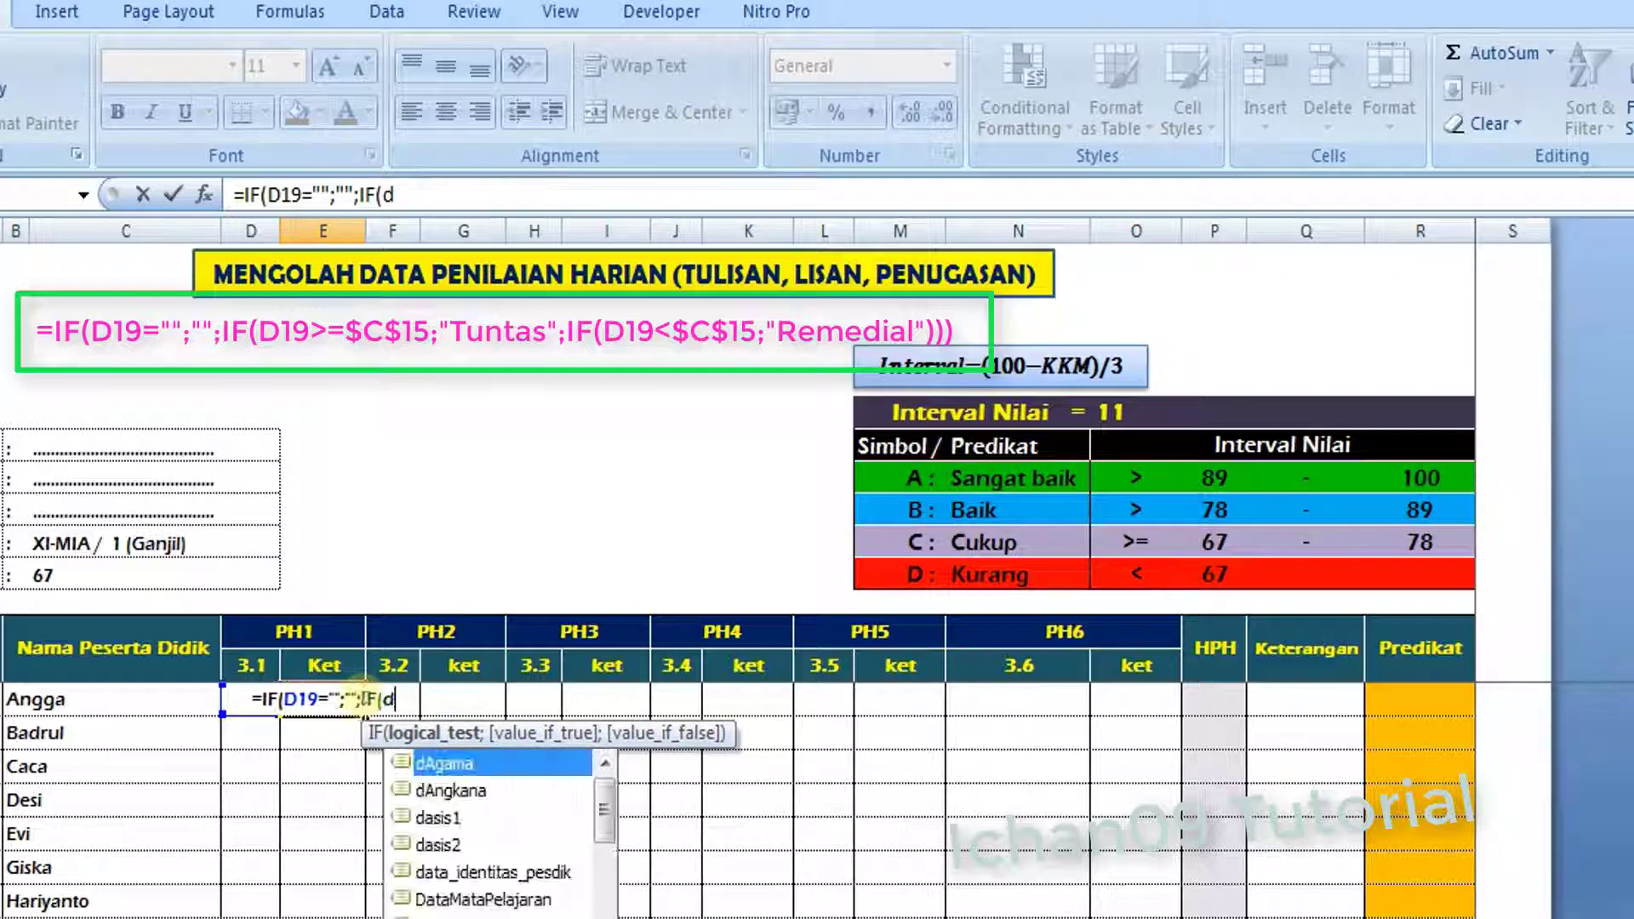
pyautogui.press('capslock')
pyautogui.write('D19')
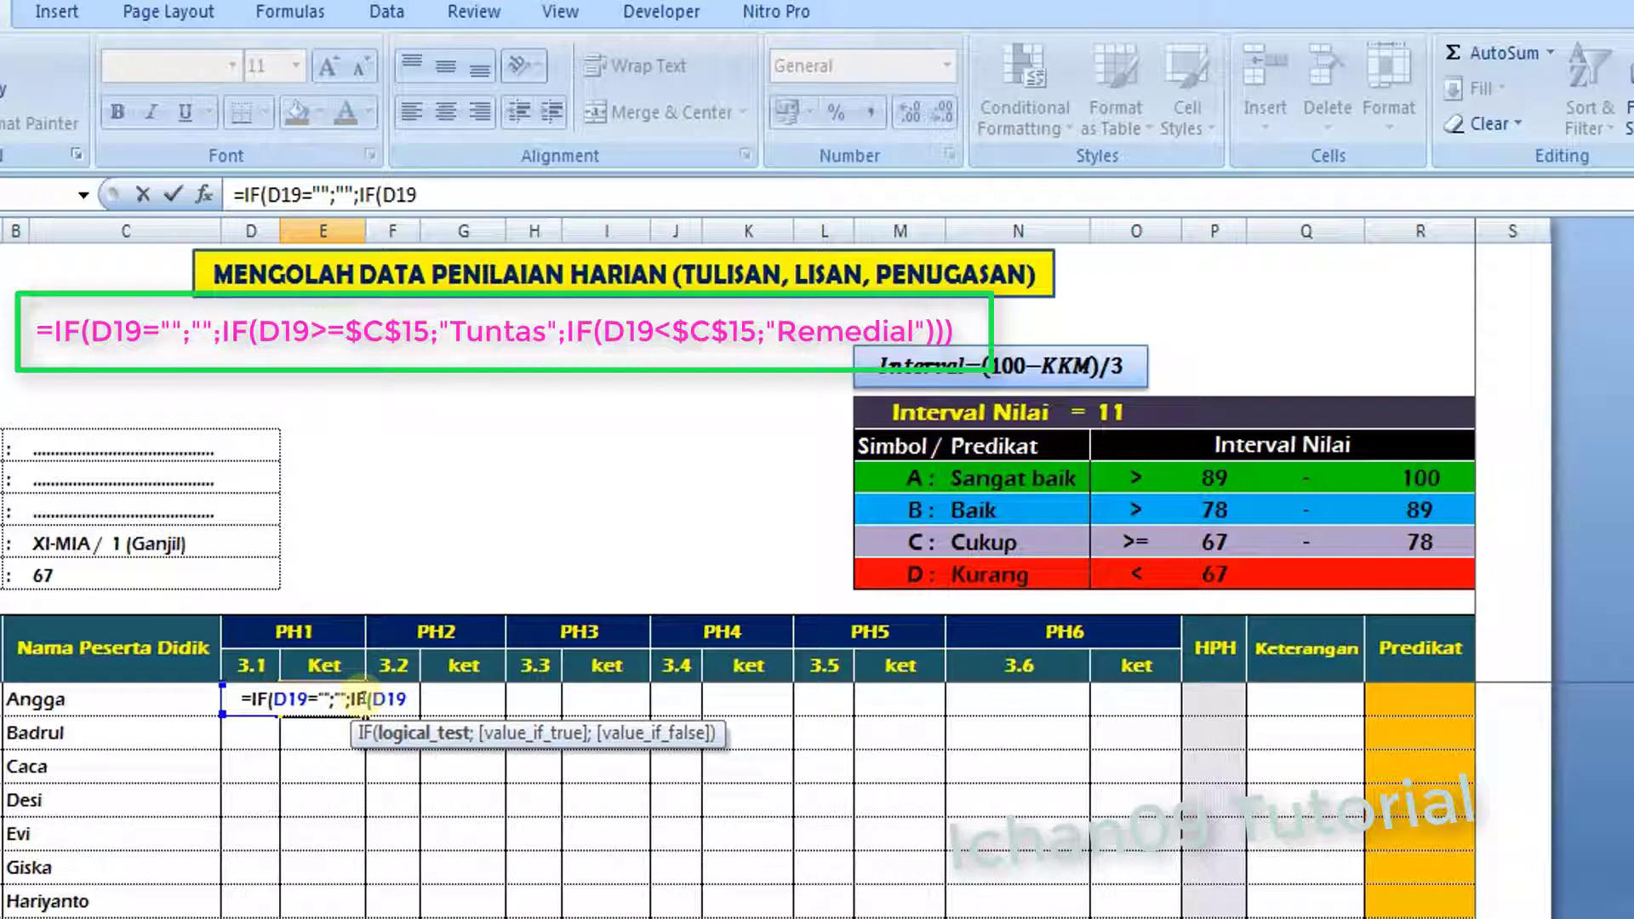
pyautogui.write('>=')
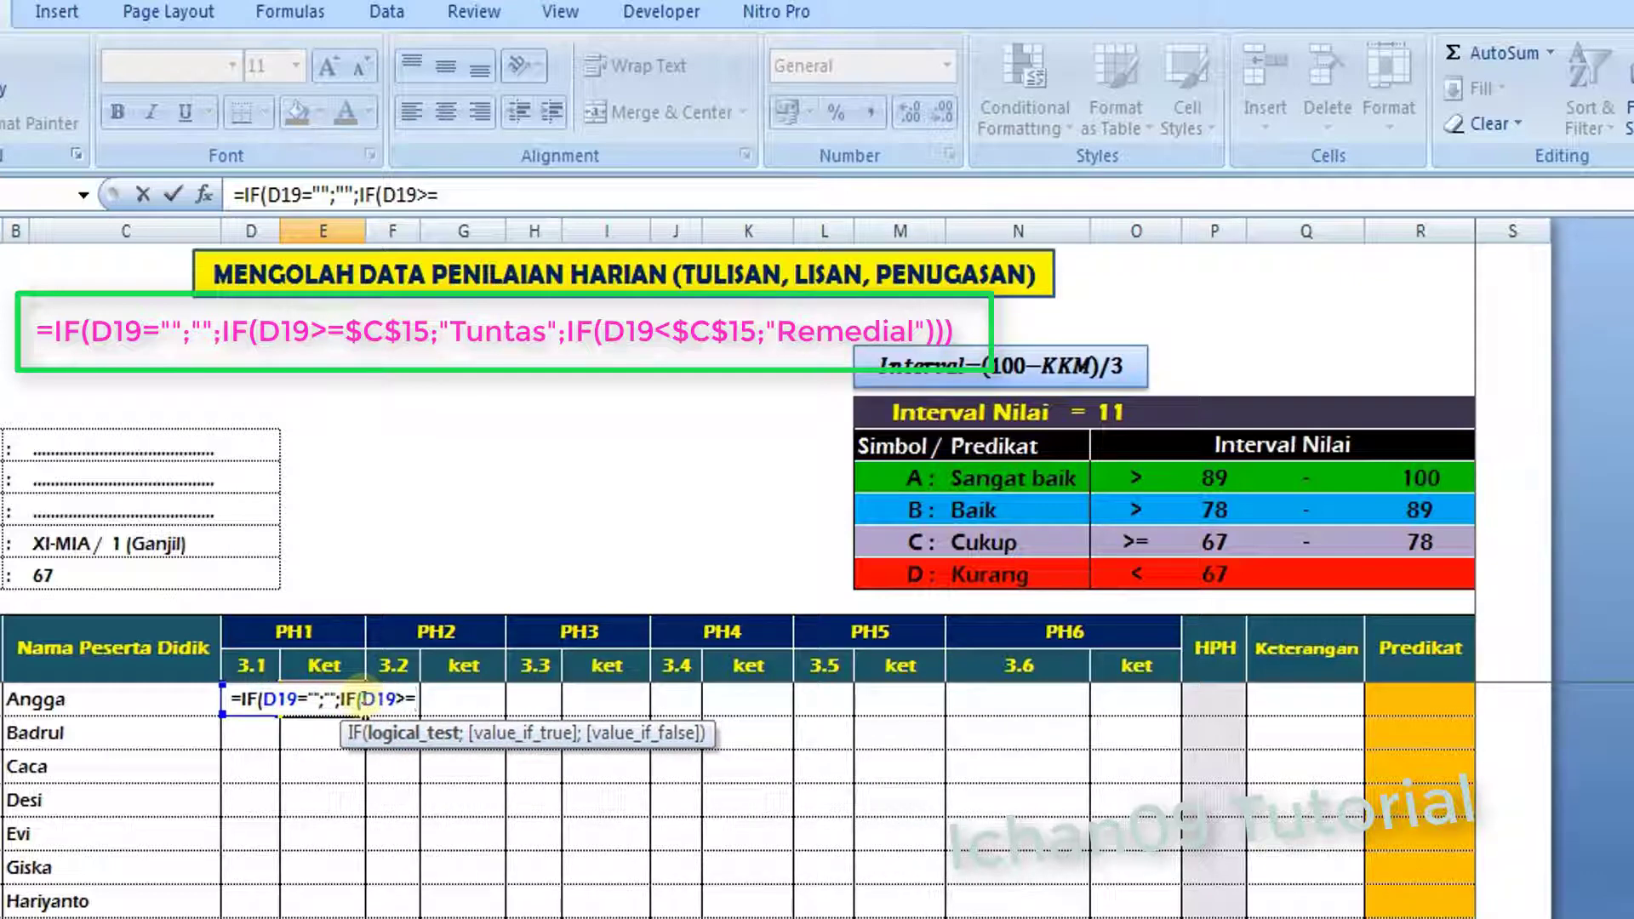
pyautogui.click(44, 573)
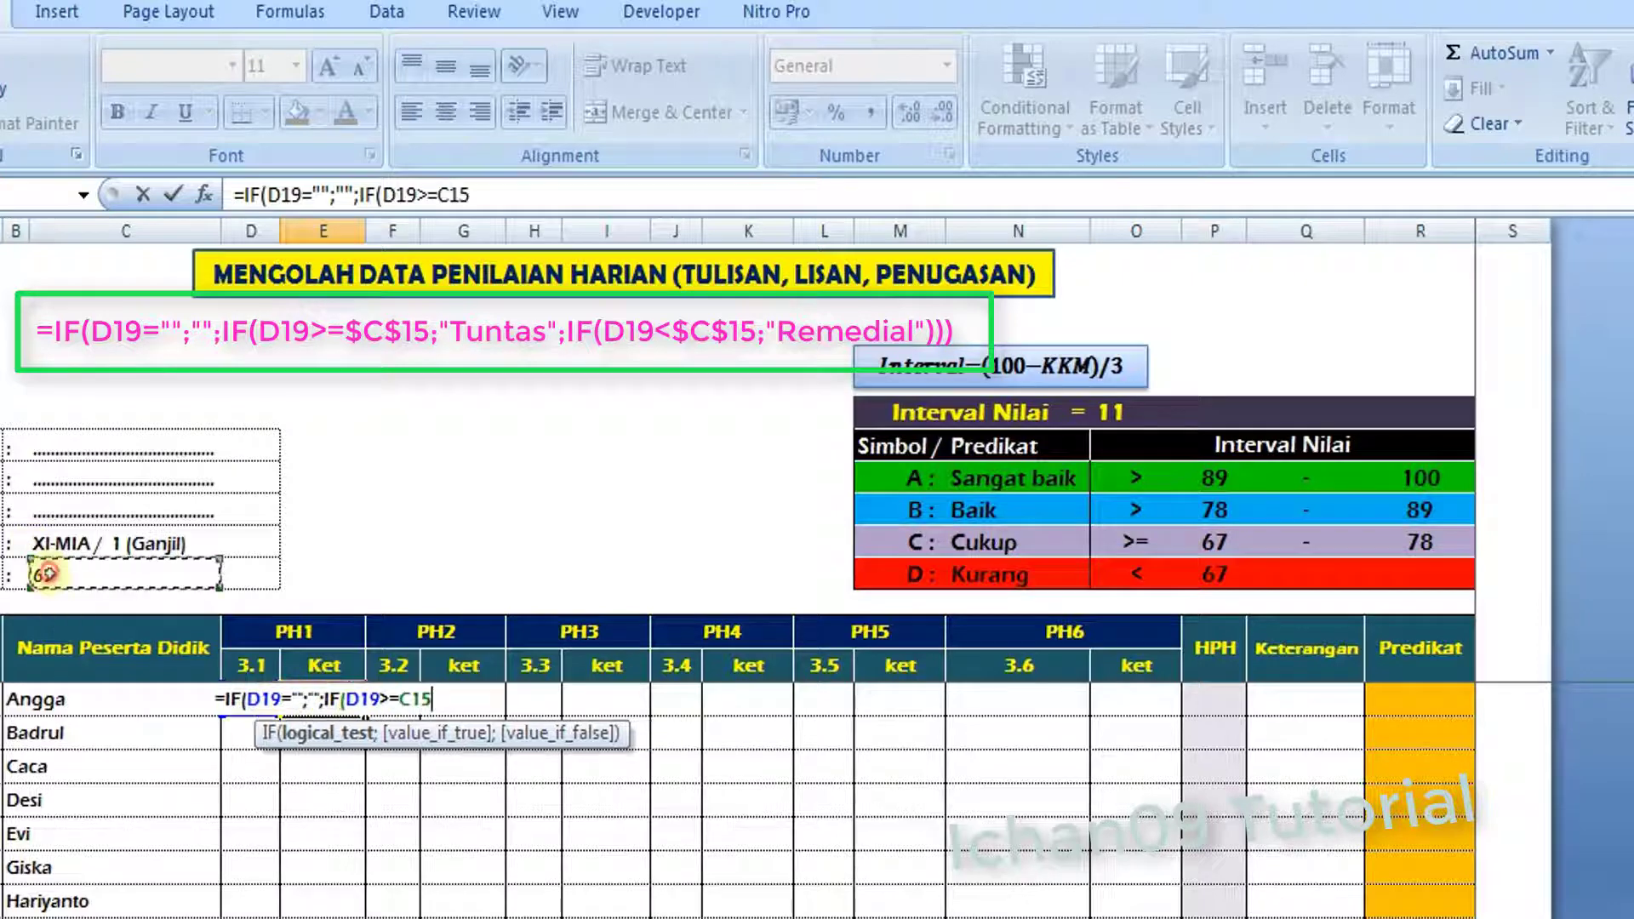
# Make the KKM reference in the E19 formula absolute as $C$15
pyautogui.click(445, 197)
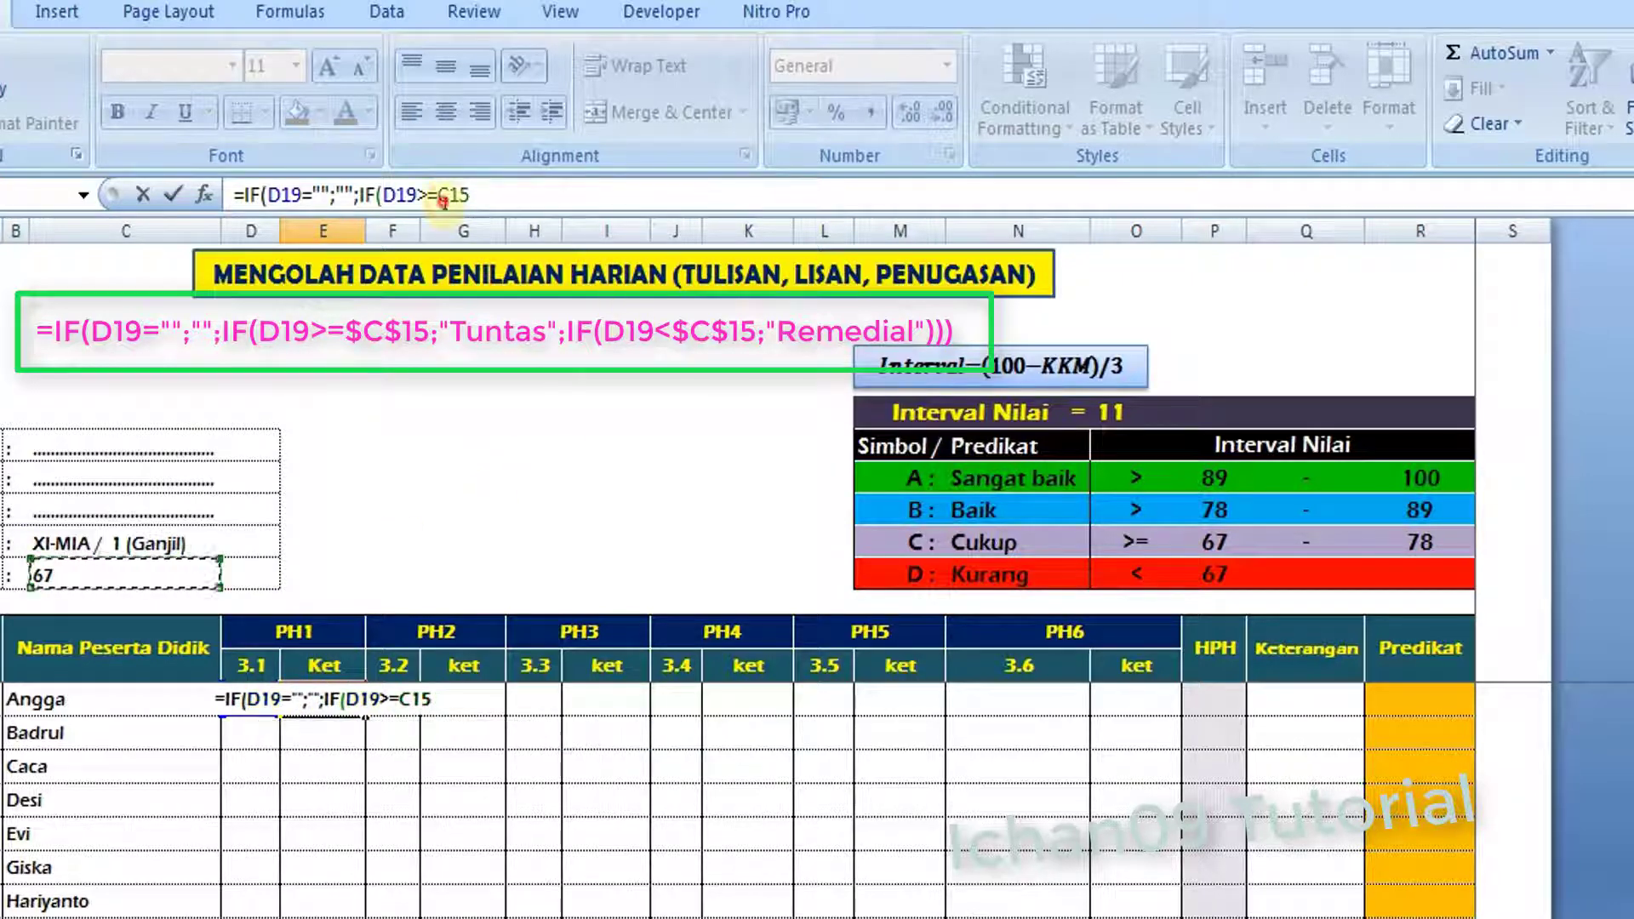
pyautogui.write('$')
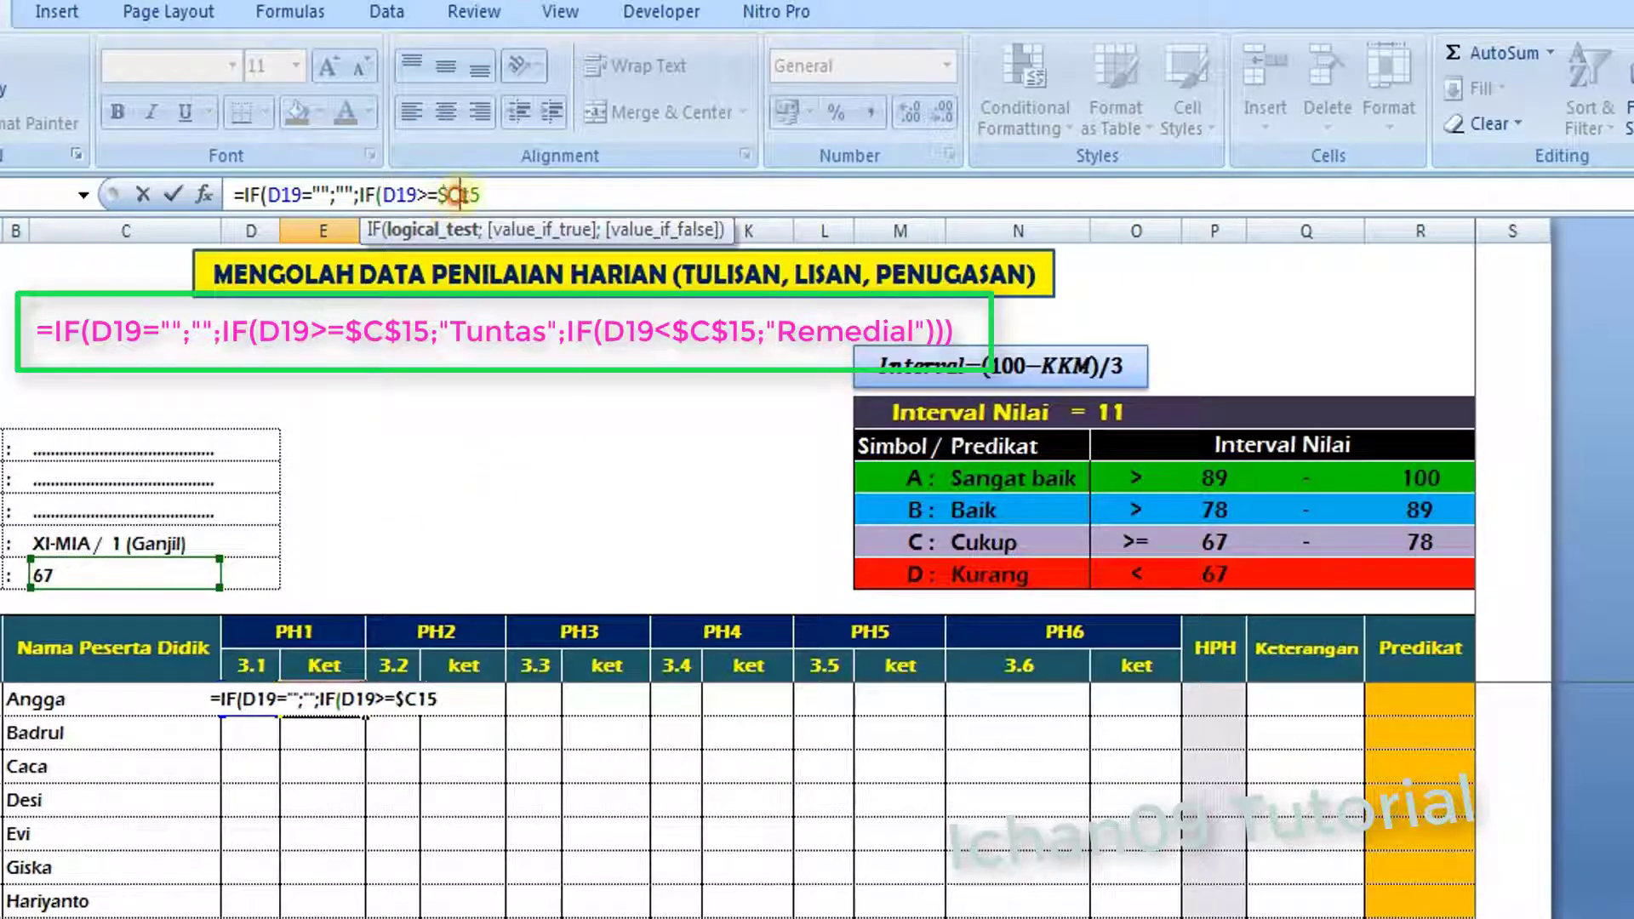
pyautogui.click(461, 195)
pyautogui.write('$')
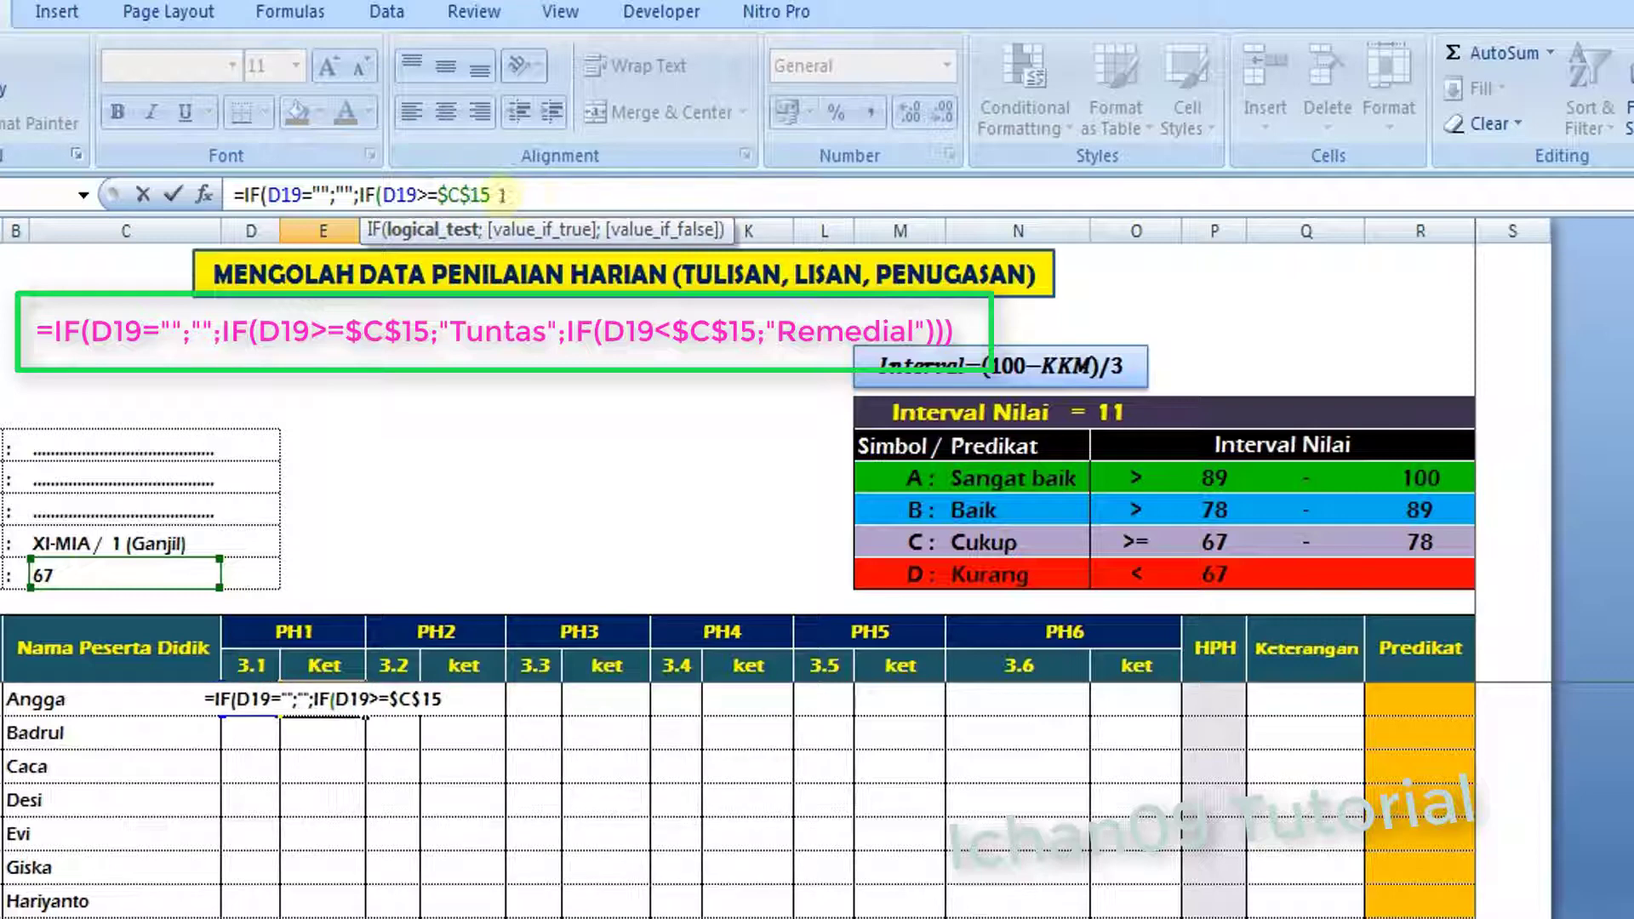
pyautogui.click(439, 195)
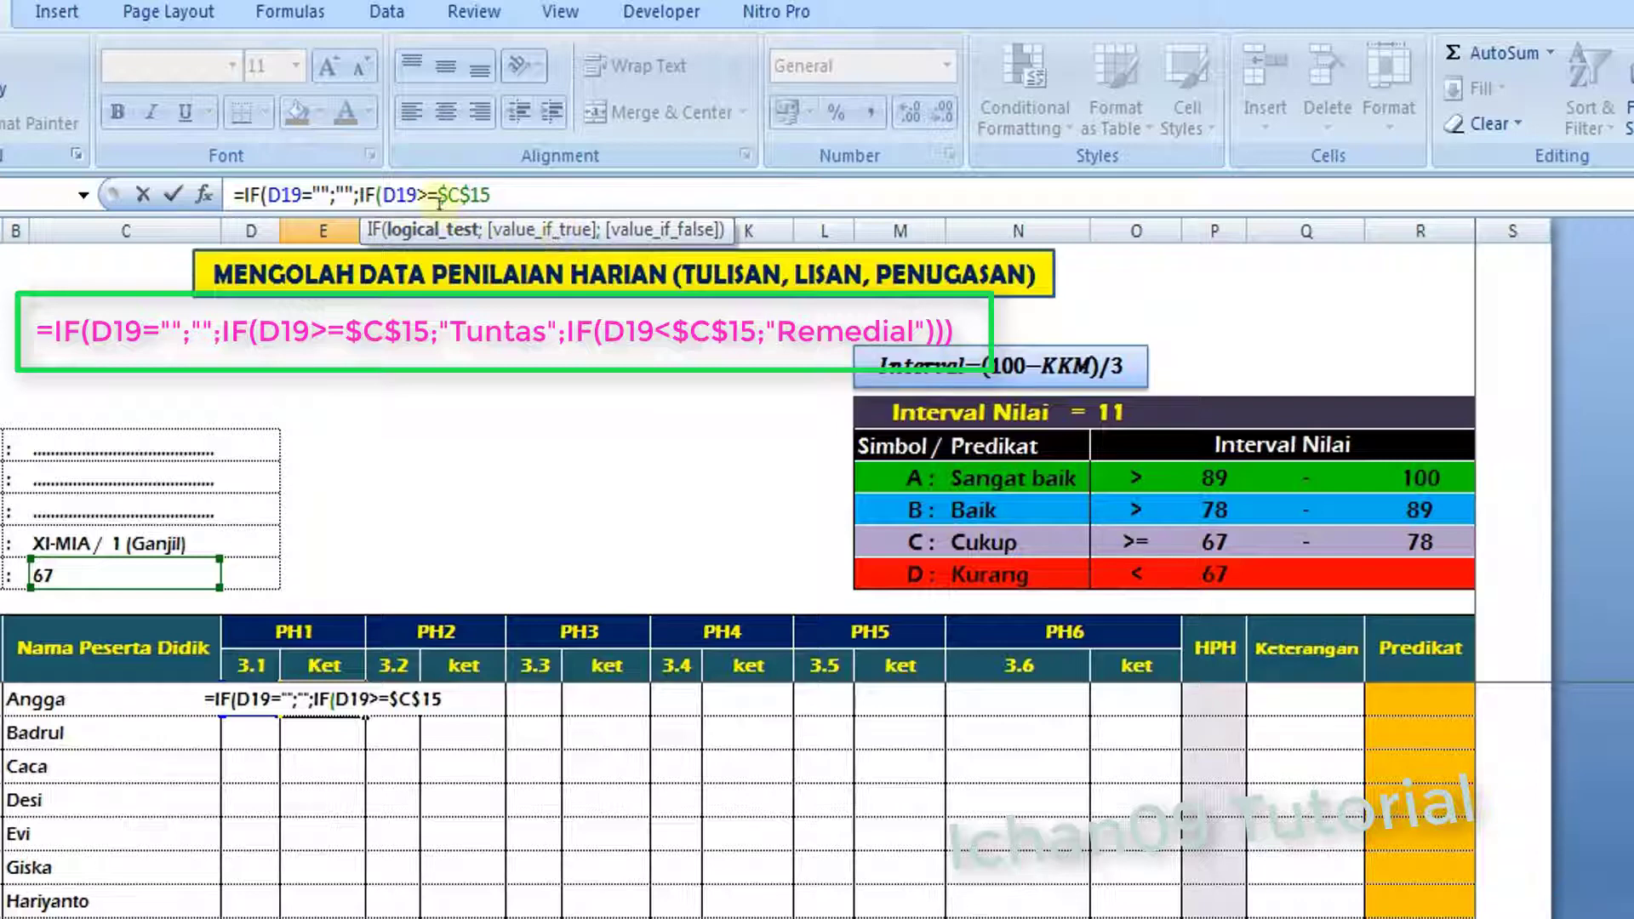
pyautogui.moveTo(439, 200); pyautogui.dragTo(493, 196)
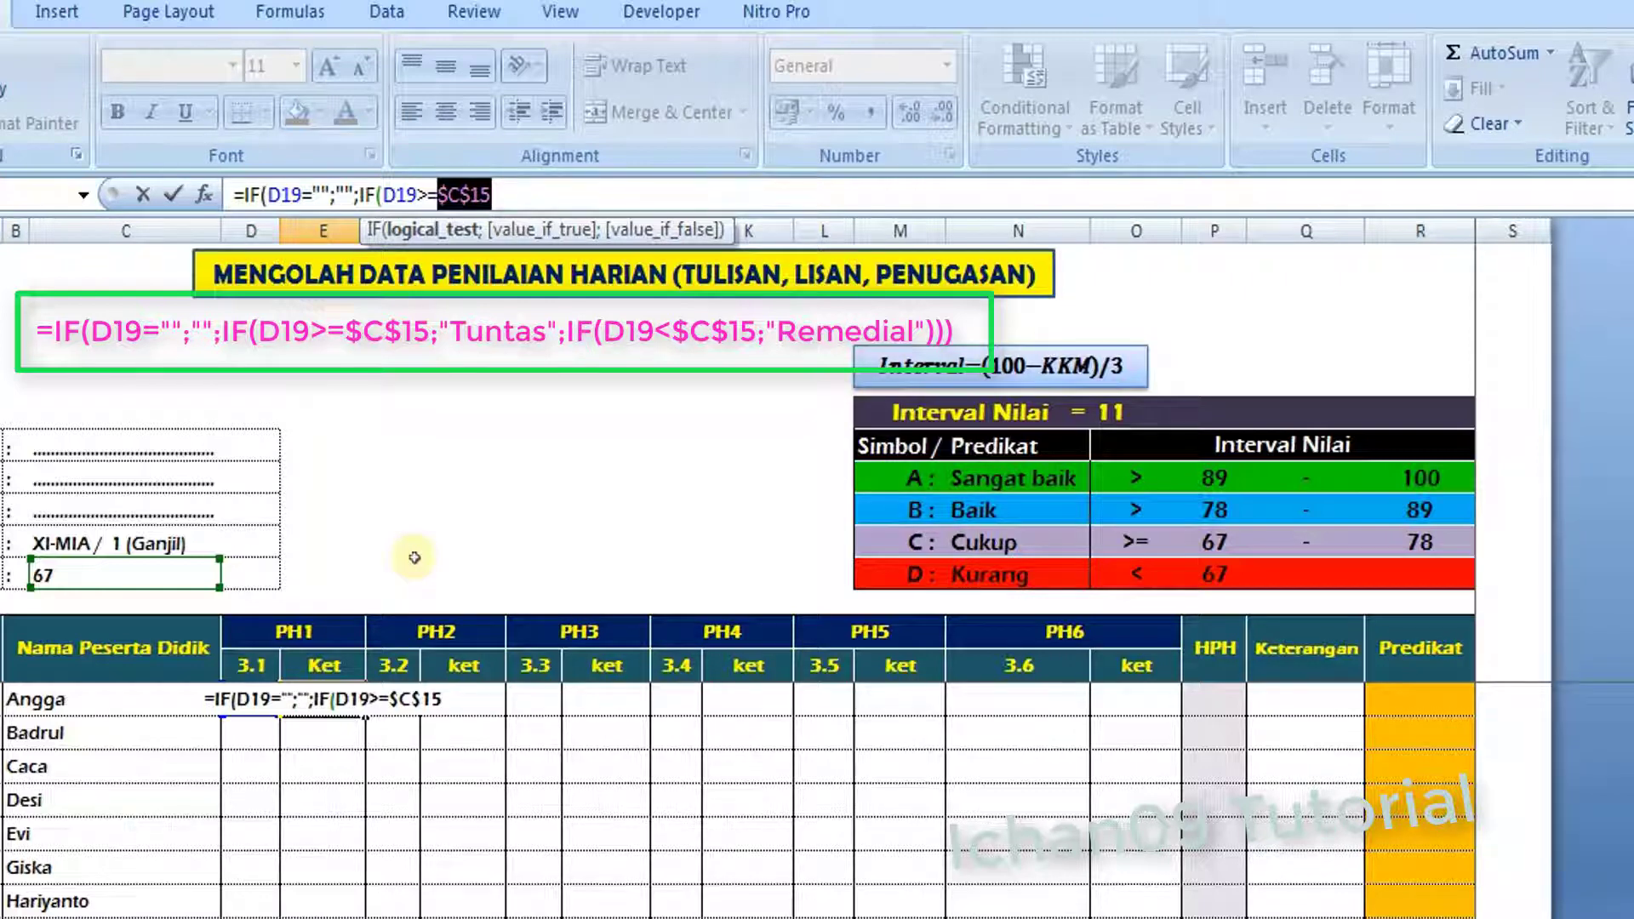
# Continue the E19 formula with "Tuntas" as the passing result and begin another nested IF: ;"Tuntas";IF
pyautogui.click(507, 194)
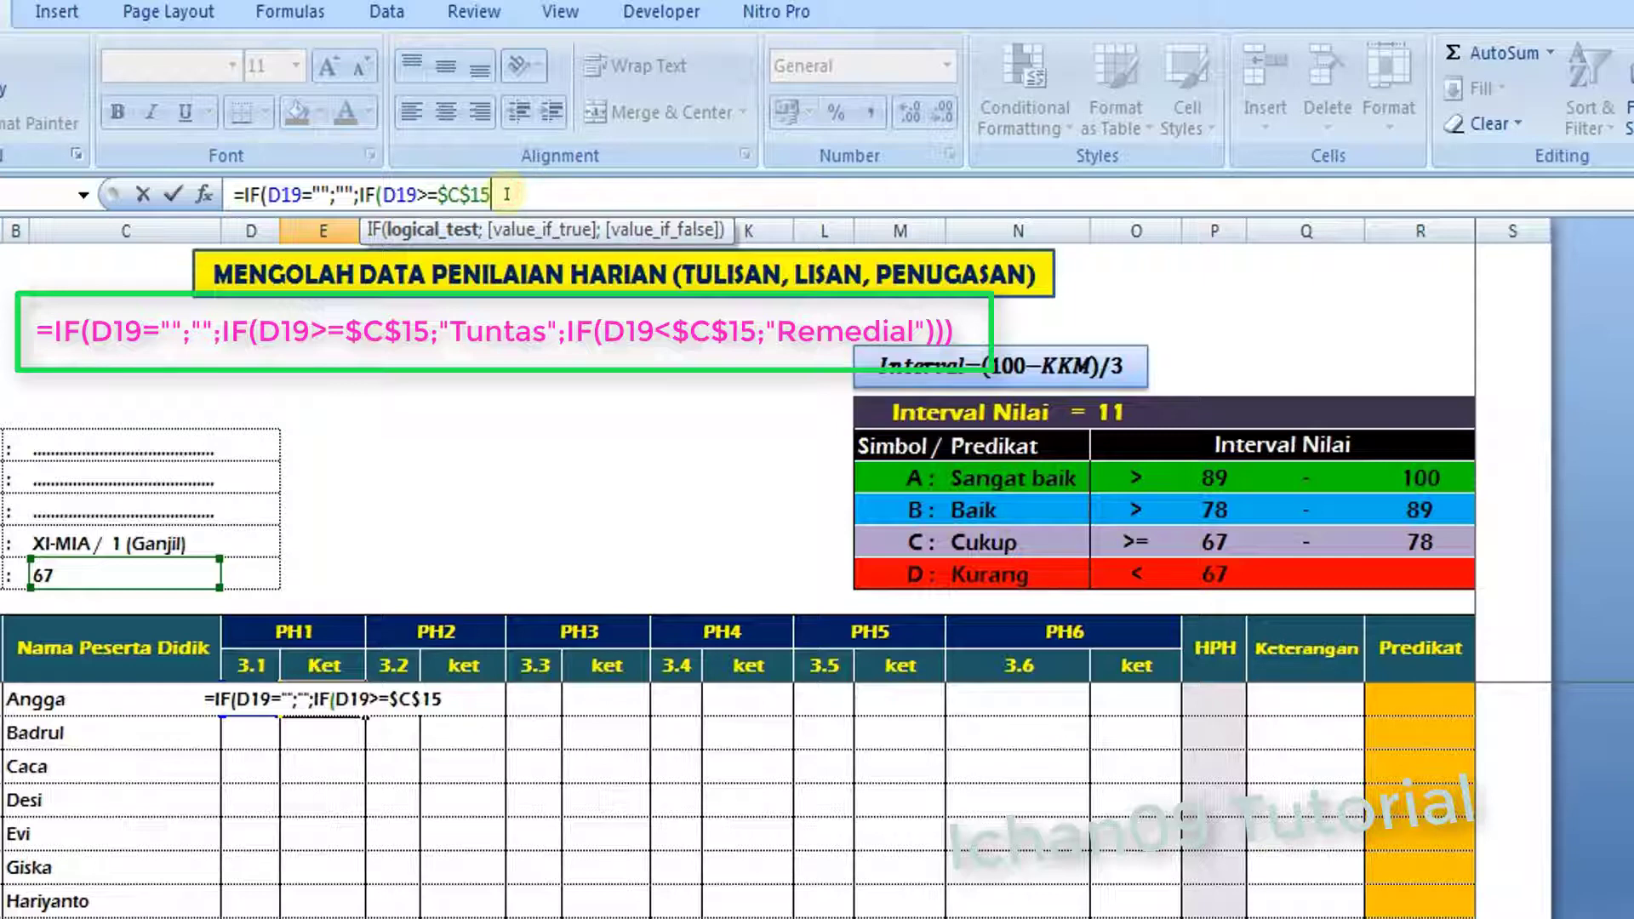
pyautogui.write(';')
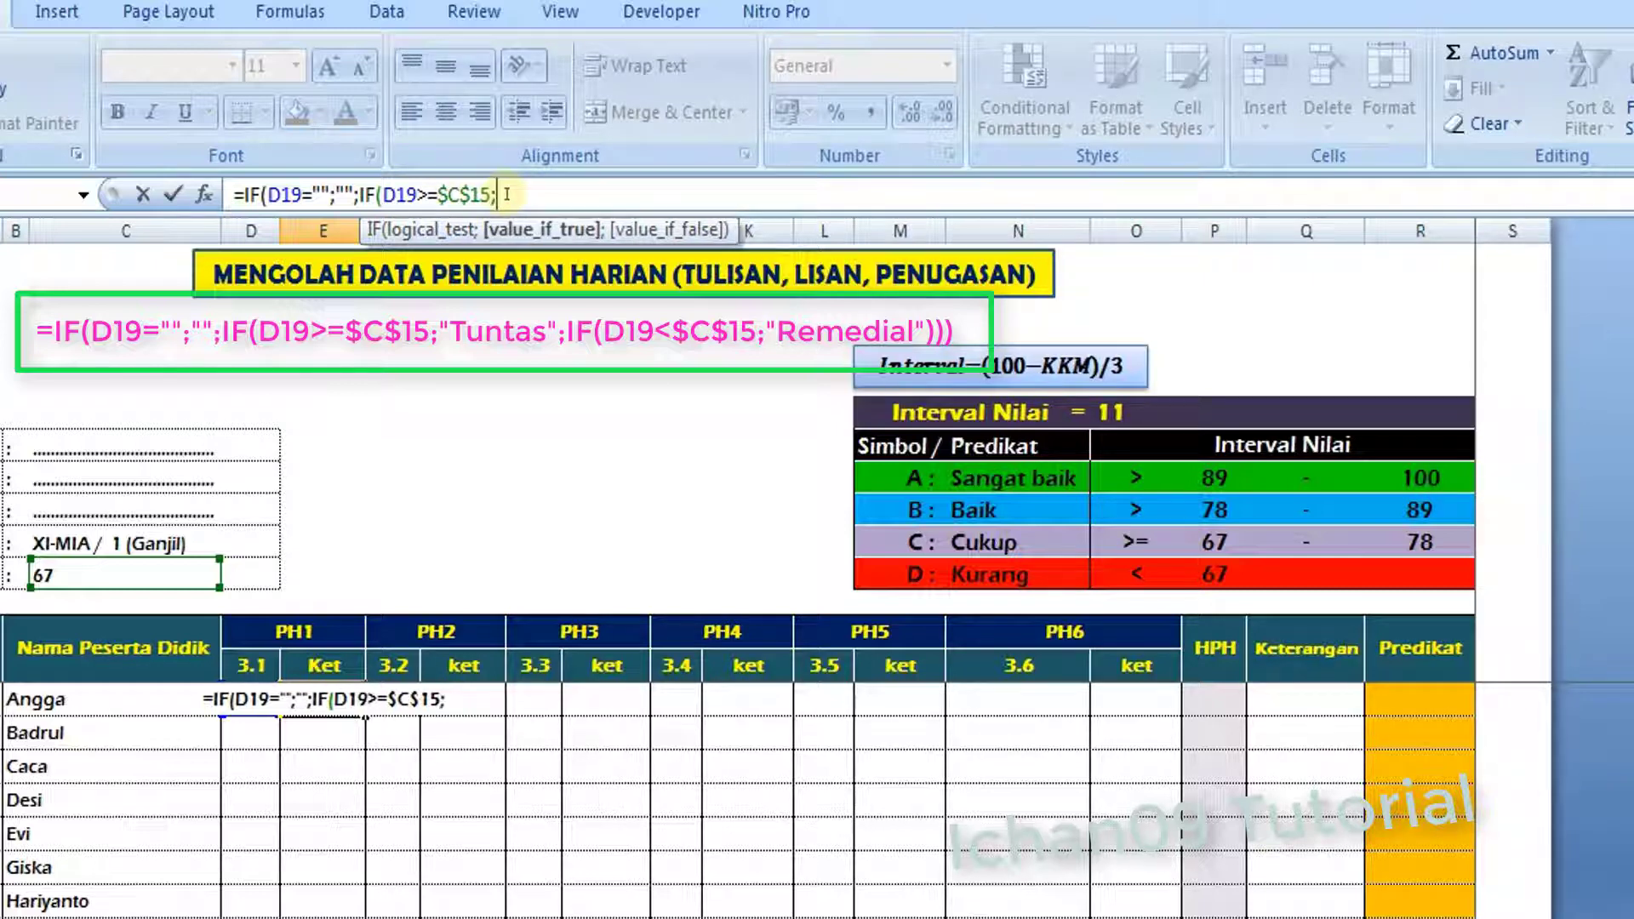
pyautogui.write('"T')
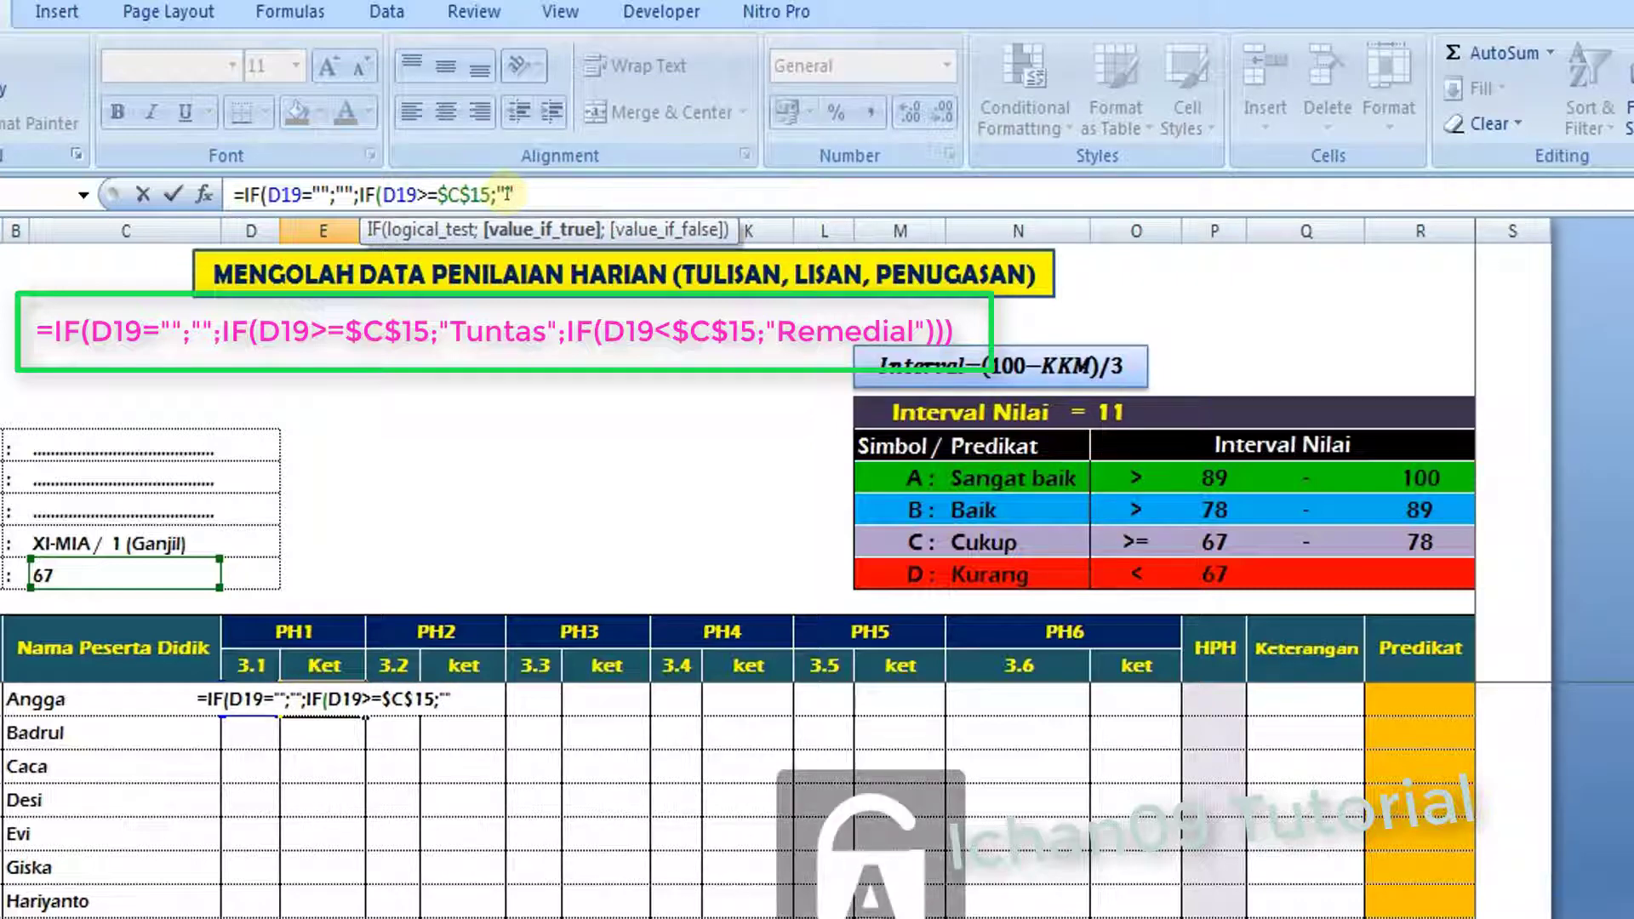
pyautogui.write('Tuntas')
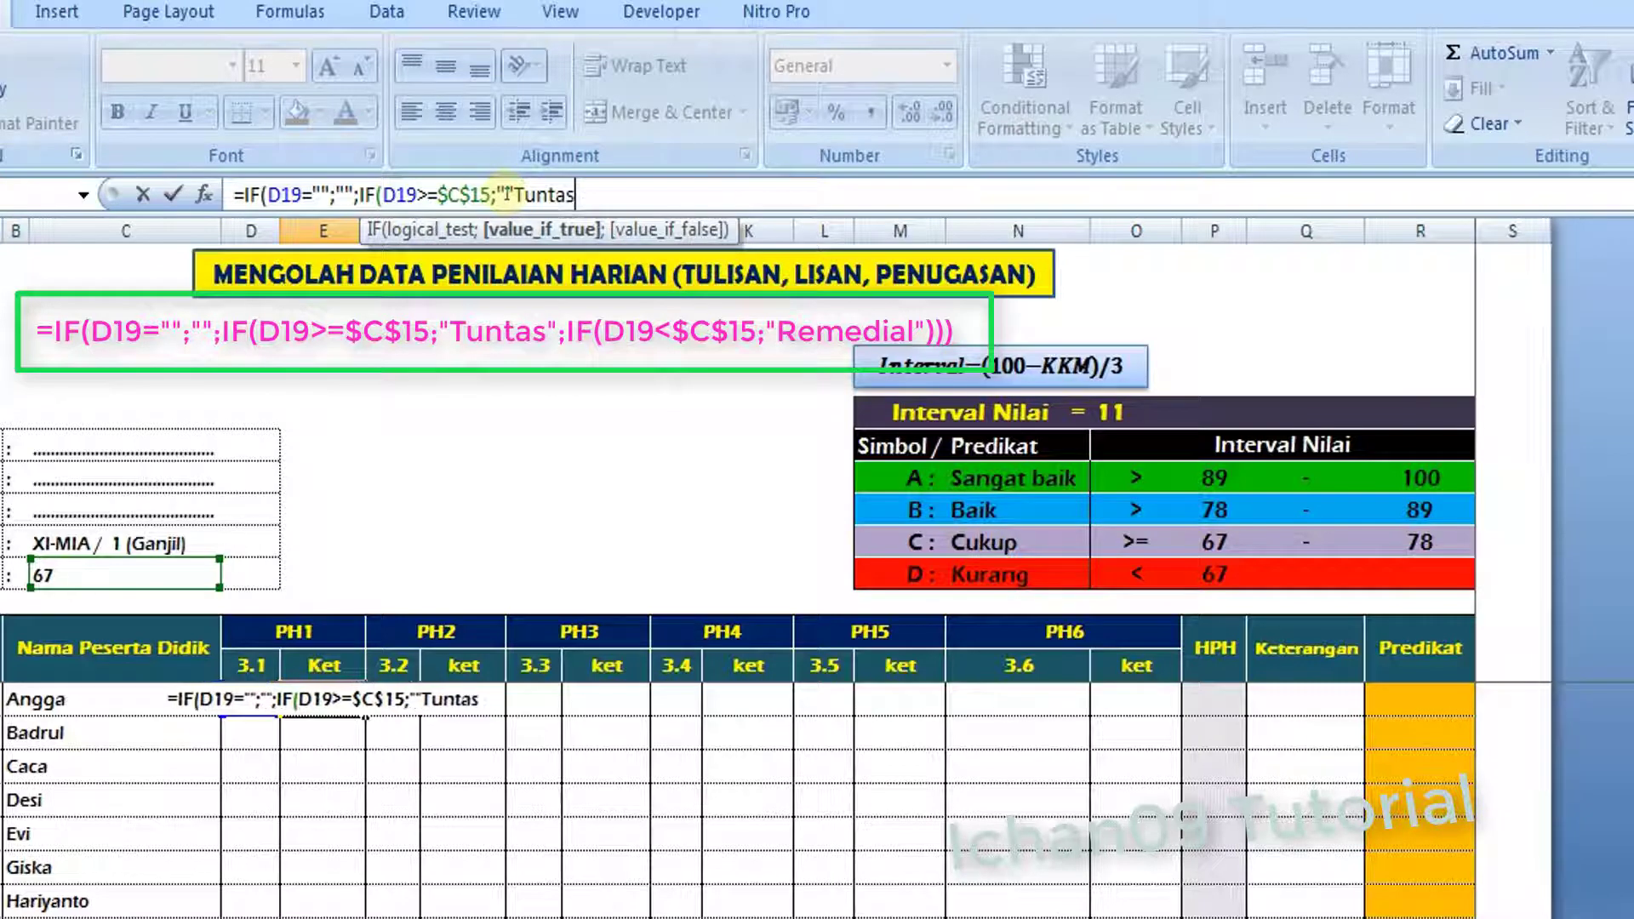
pyautogui.write('"')
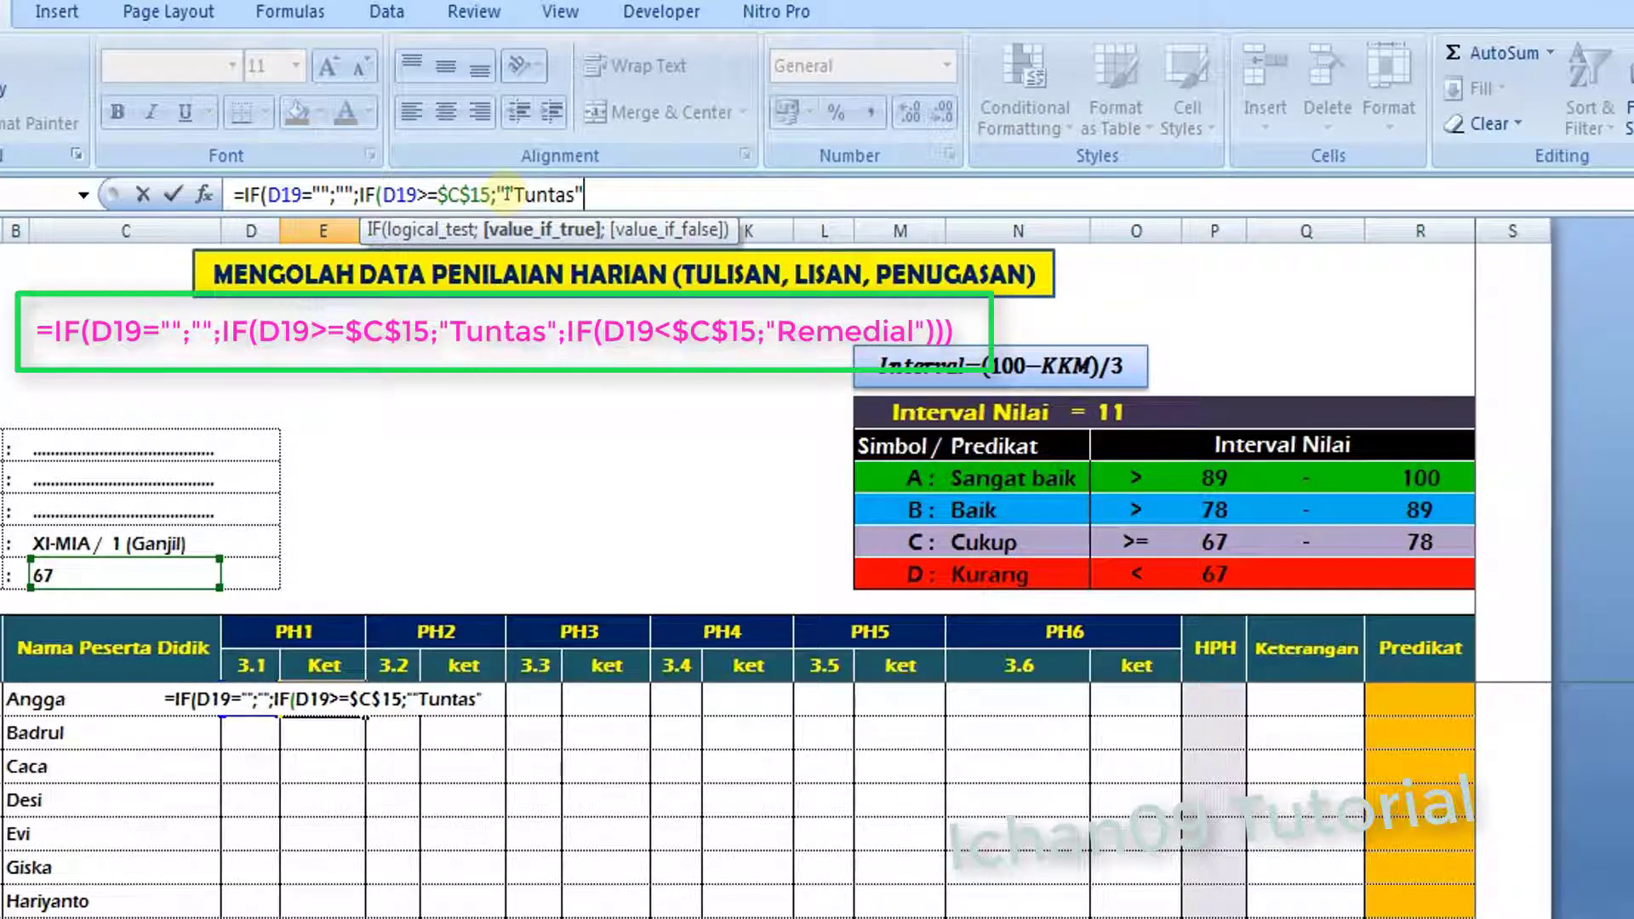
pyautogui.write(';')
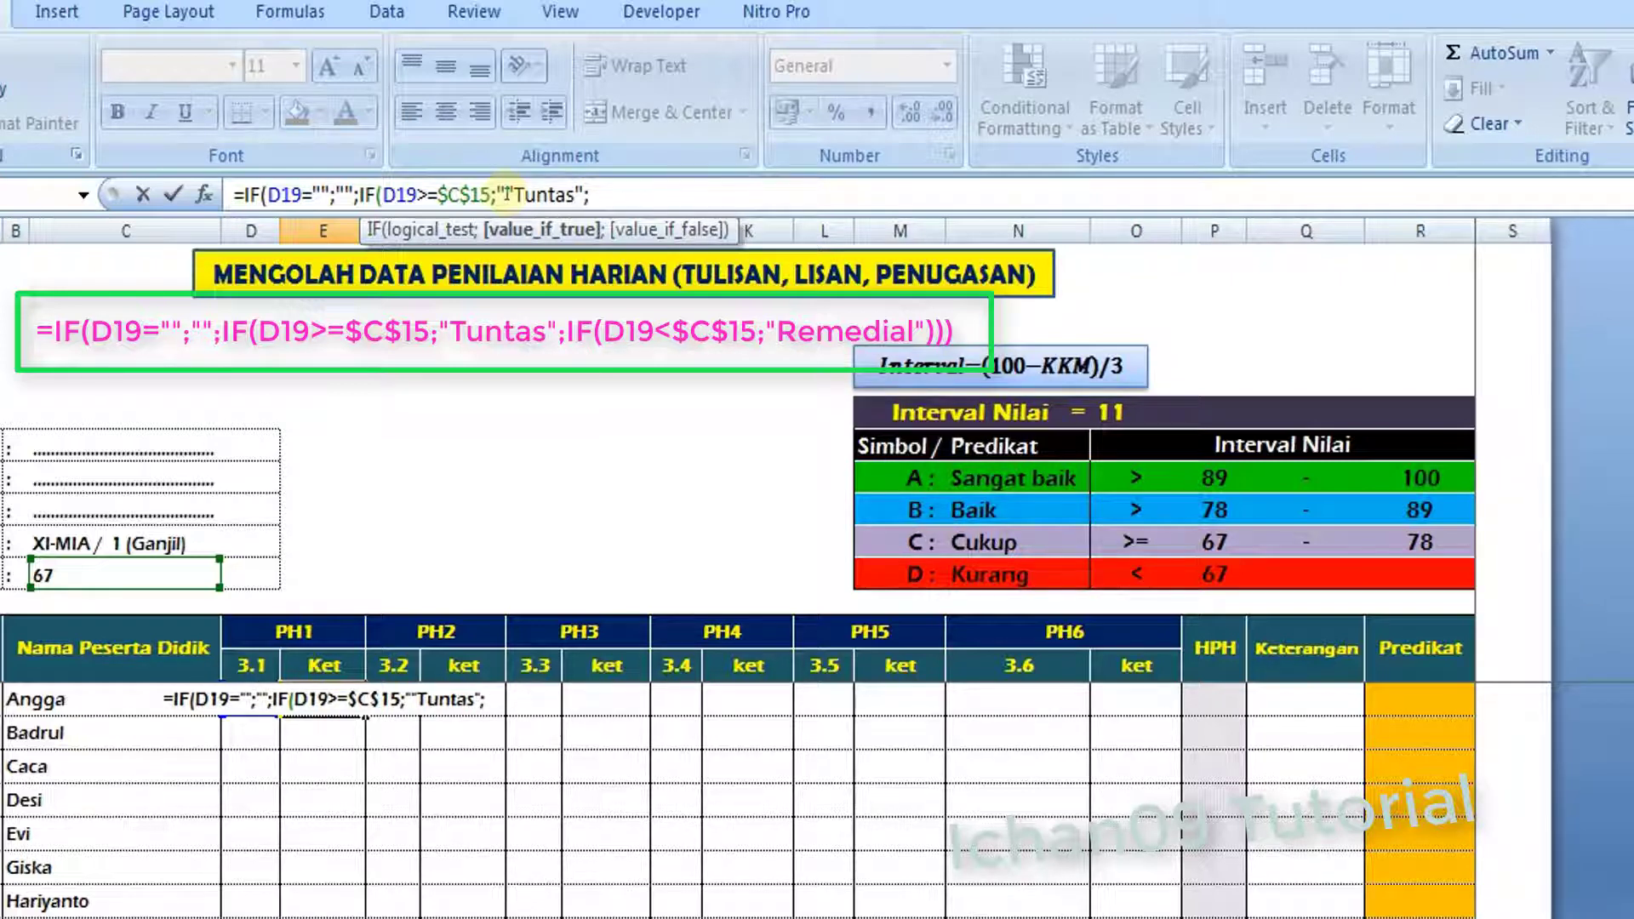
pyautogui.write('IF')
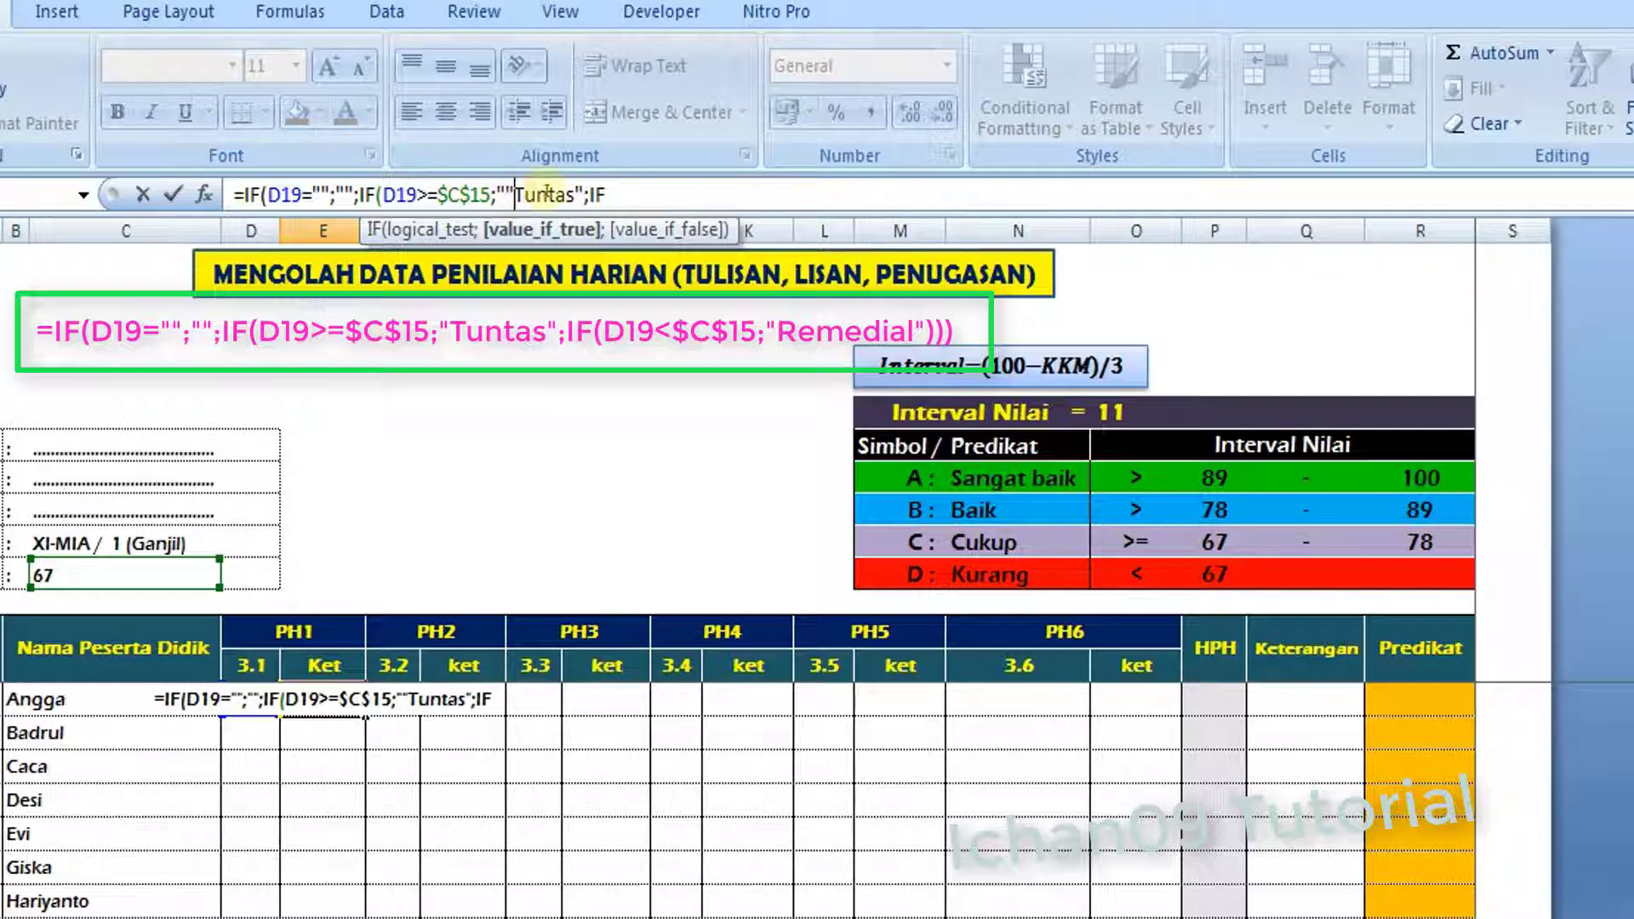
pyautogui.click(507, 195)
pyautogui.click(617, 195)
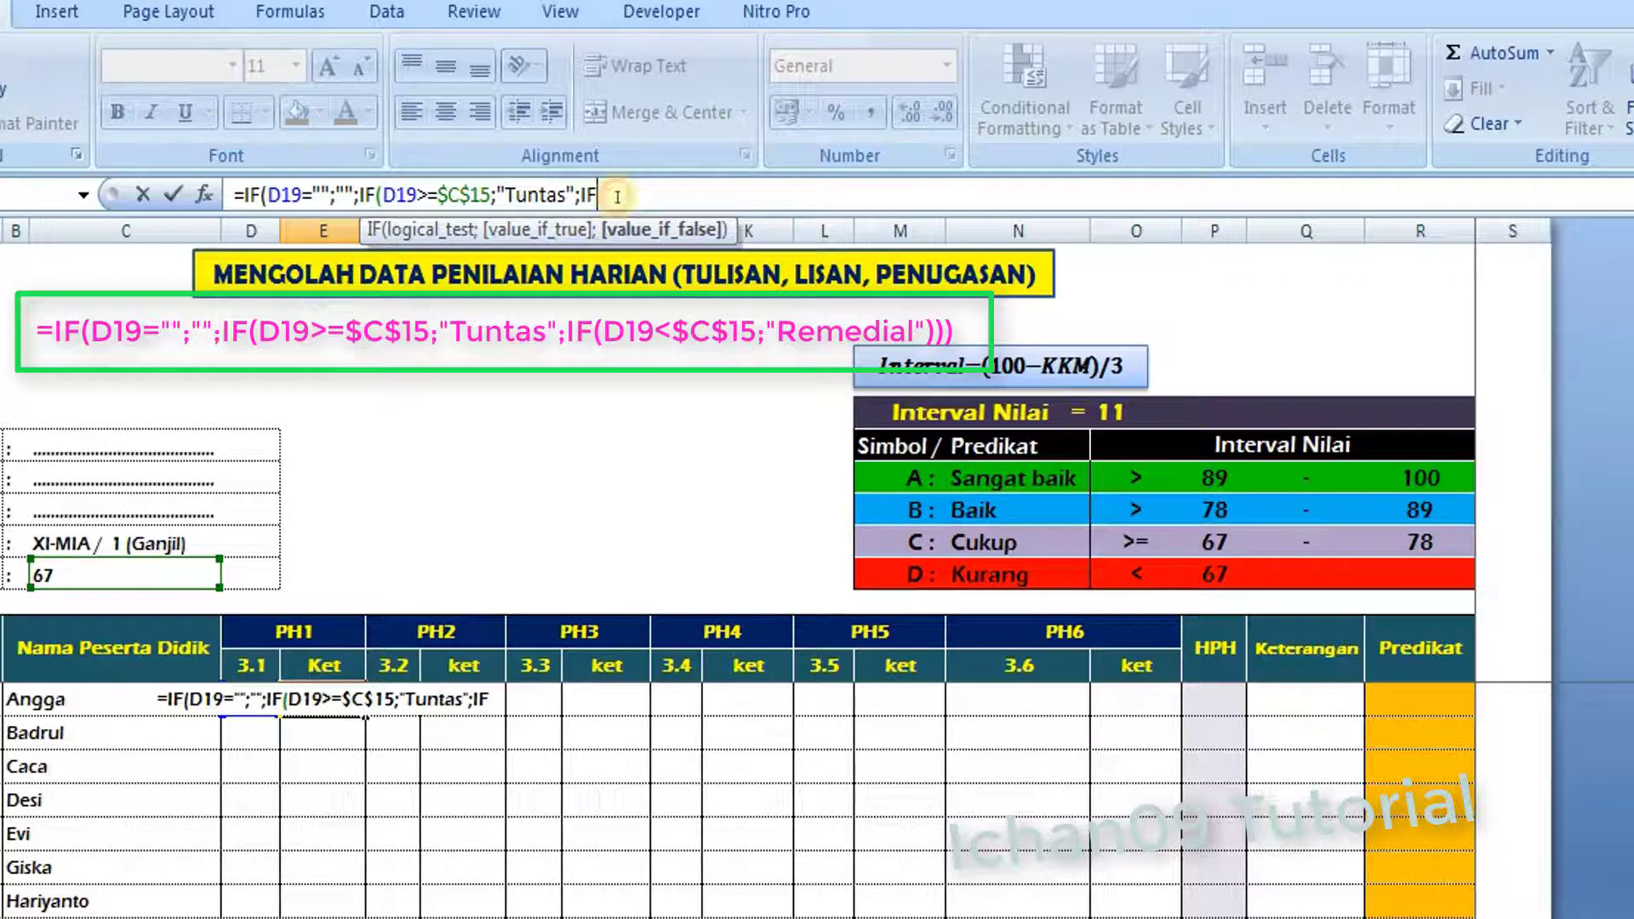
# Give the last IF in the E19 formula a below-KKM test with an absolute reference: (D19<$C$15
pyautogui.write('(')
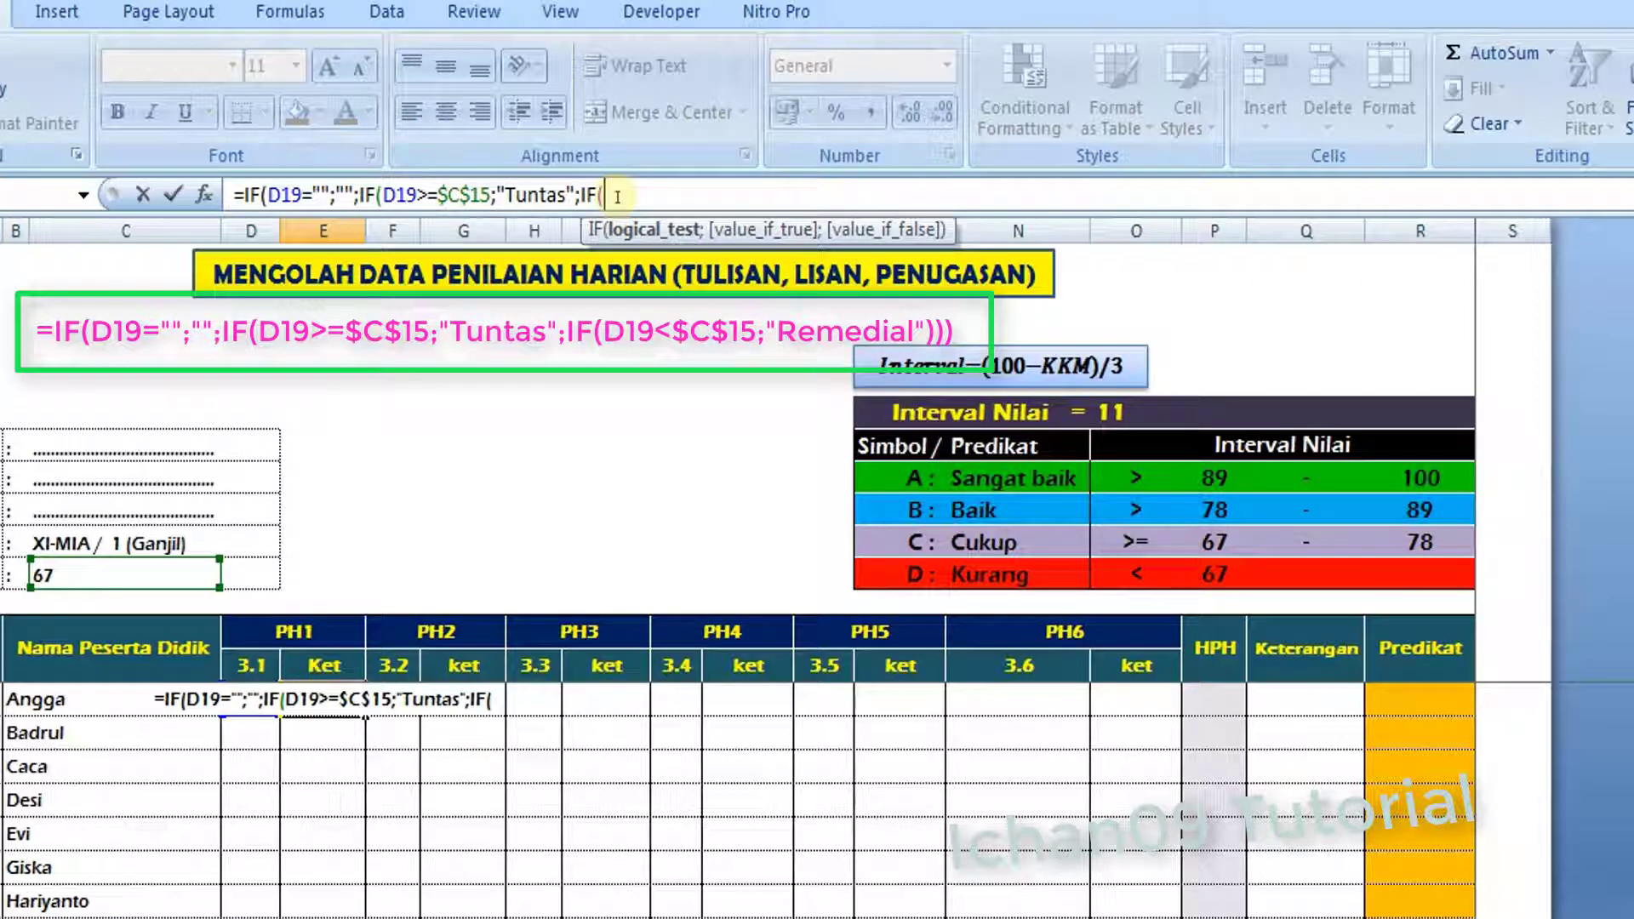
pyautogui.write('D19')
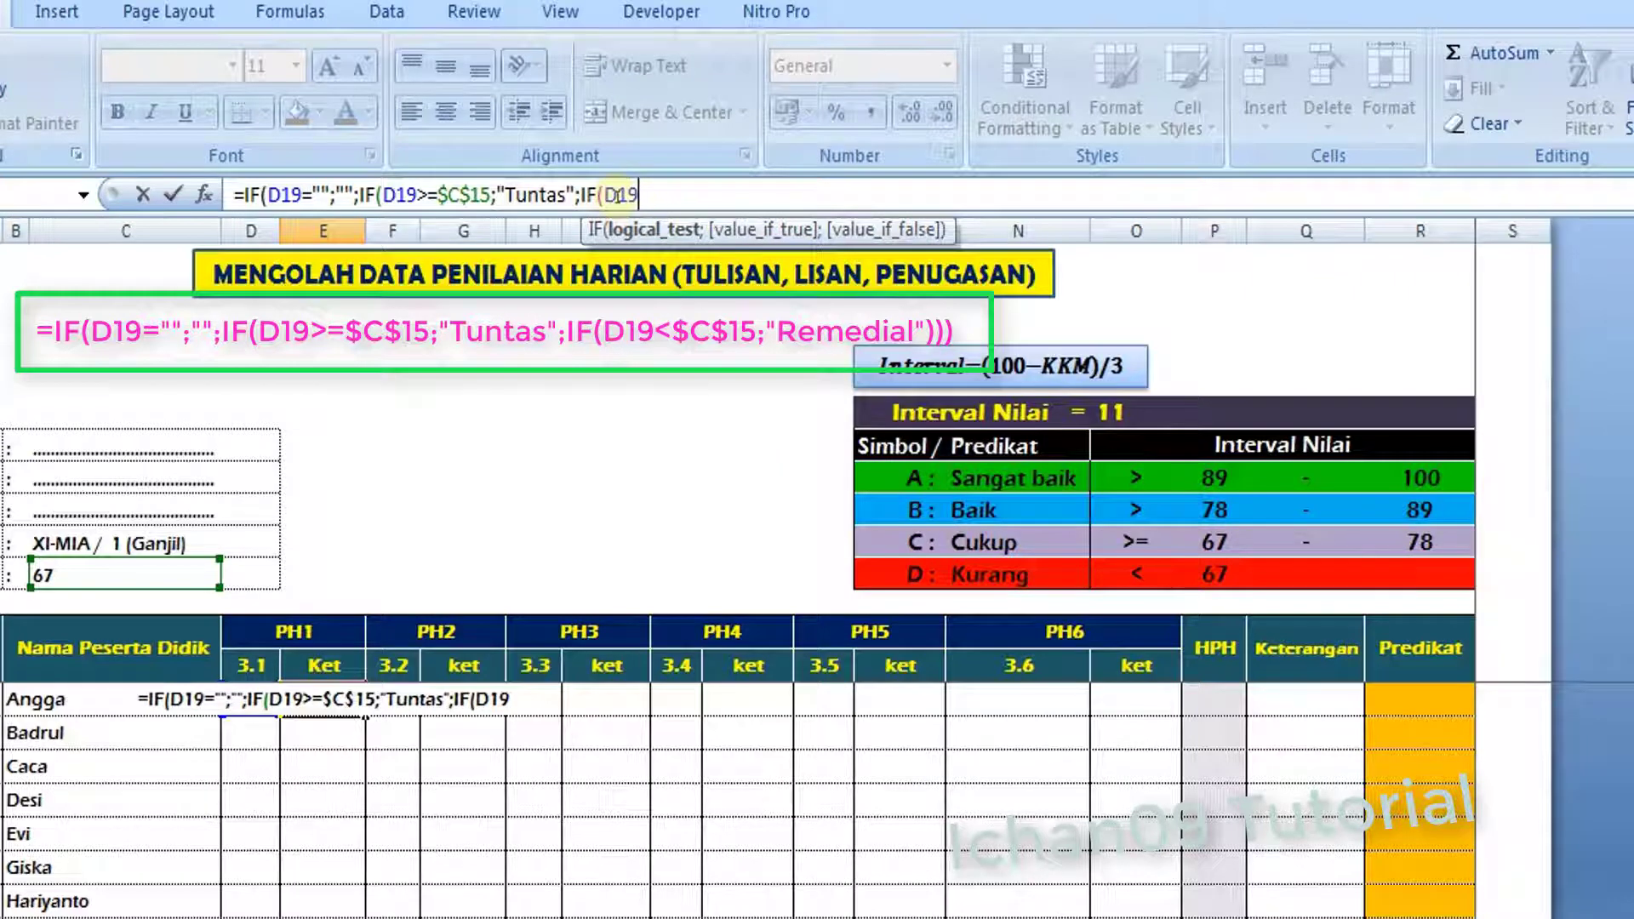
pyautogui.write(',')
pyautogui.press('BackSpace')
pyautogui.write('<')
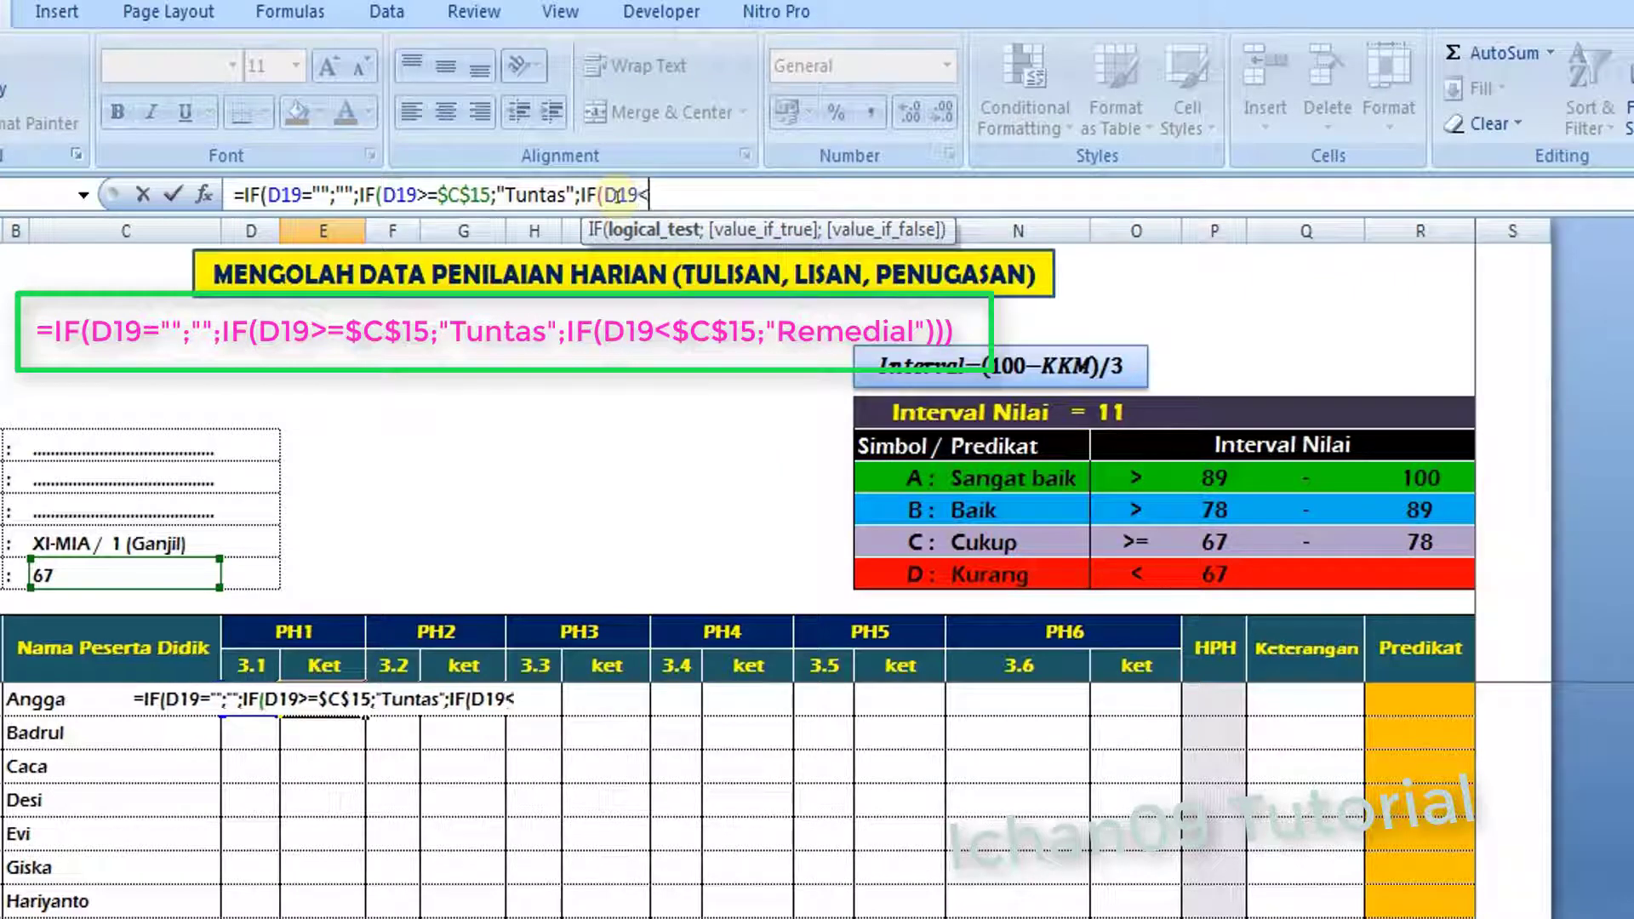
pyautogui.click(74, 574)
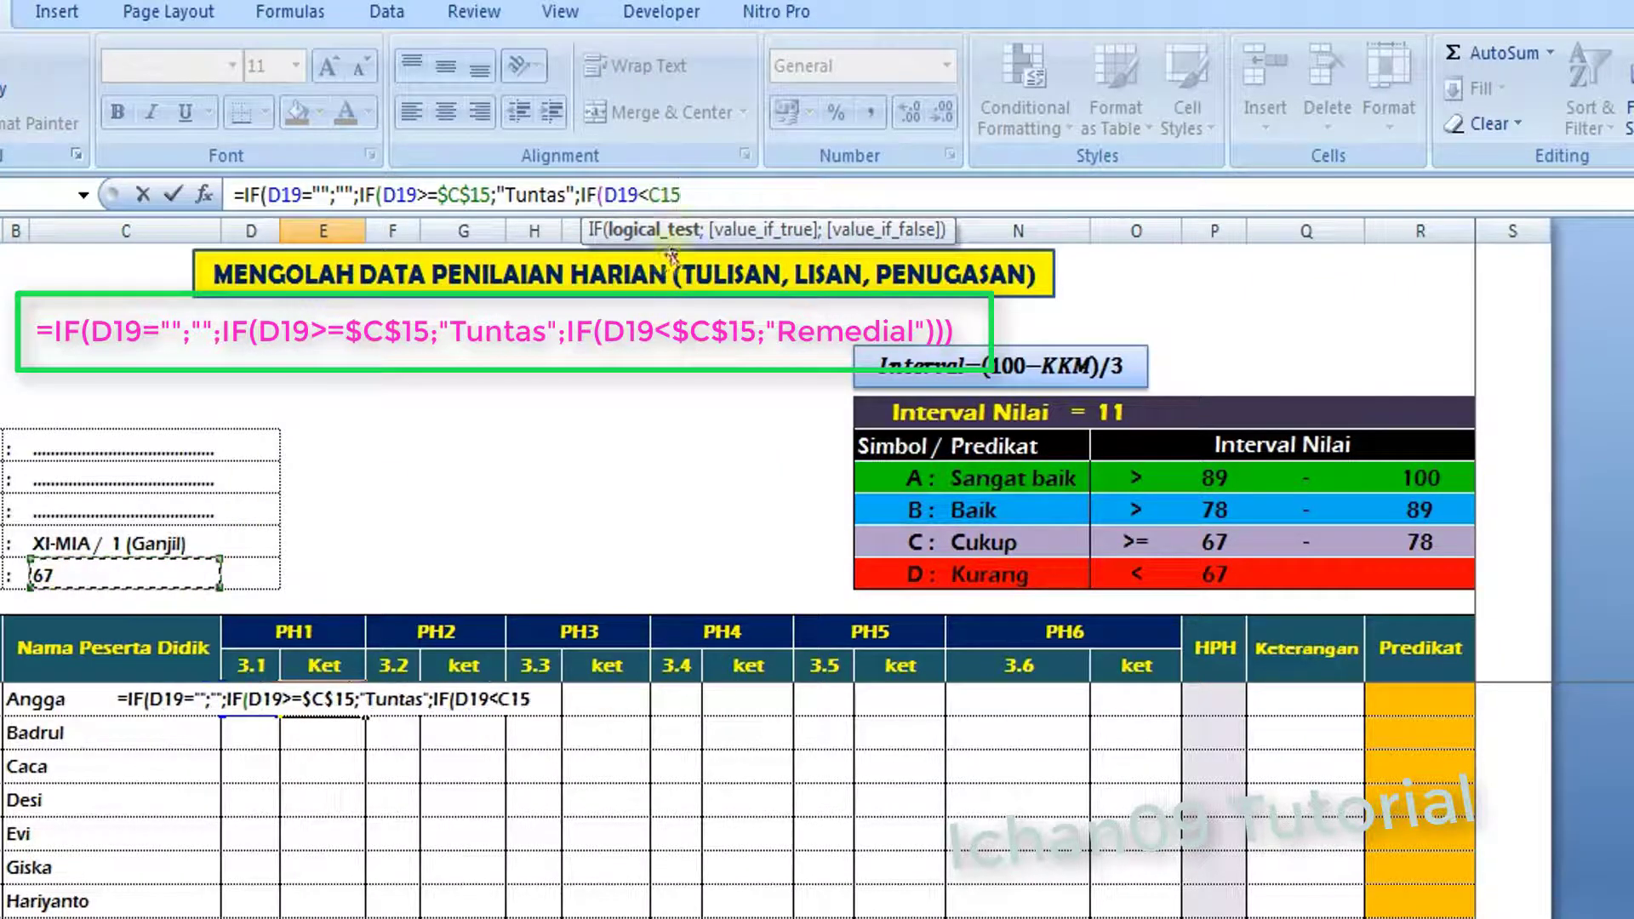
pyautogui.moveTo(681, 195); pyautogui.dragTo(642, 195)
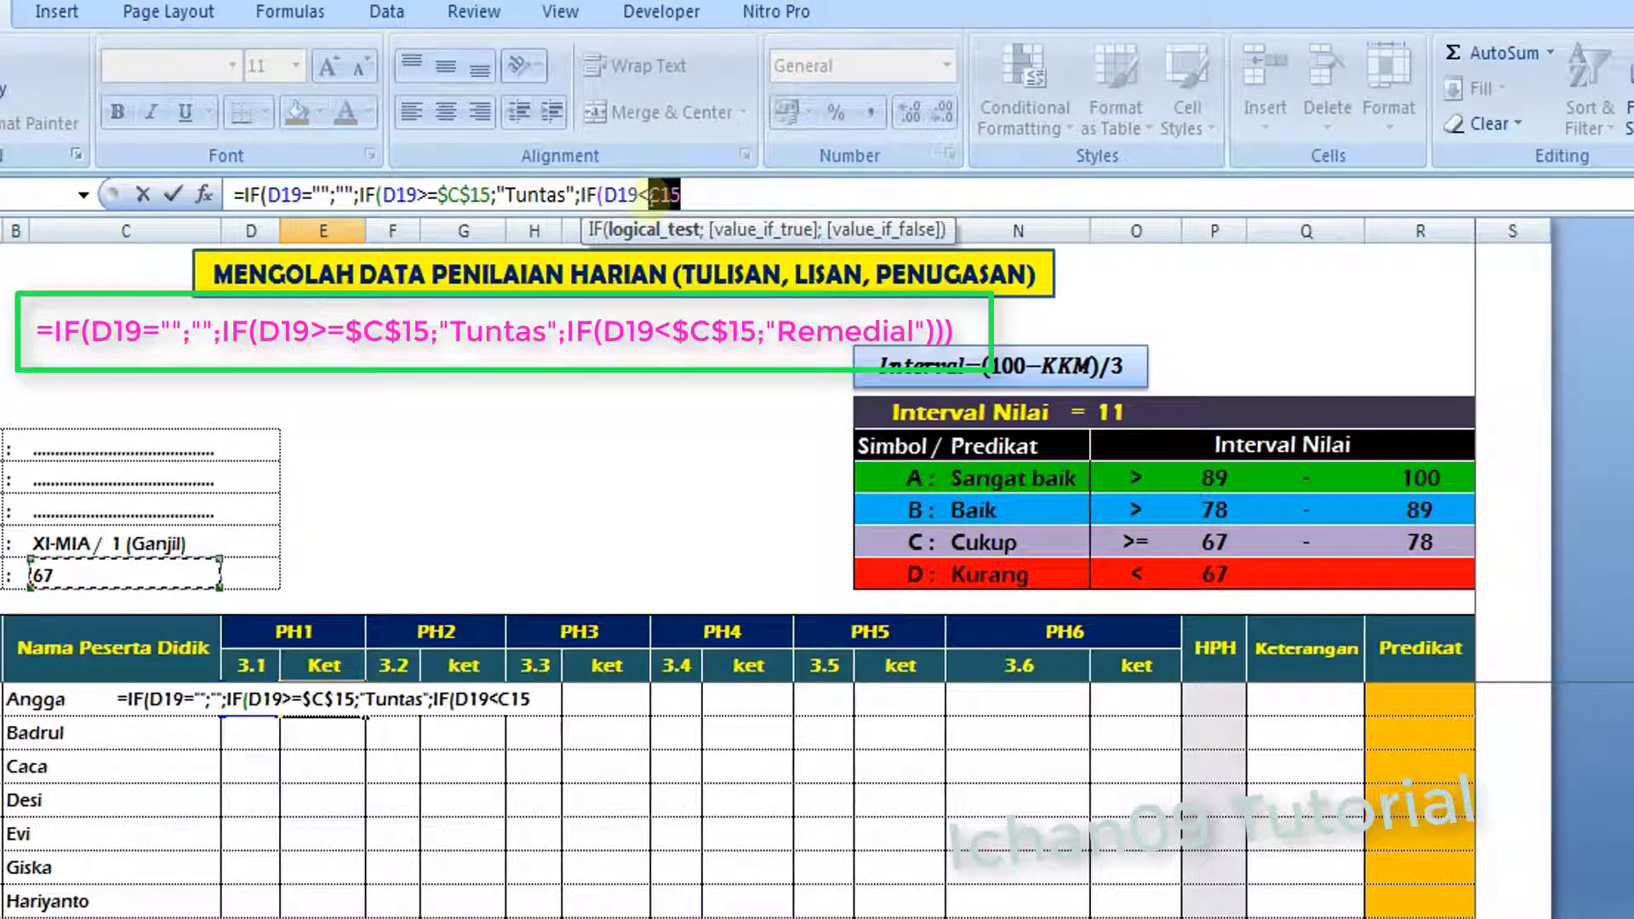
pyautogui.press('F4')
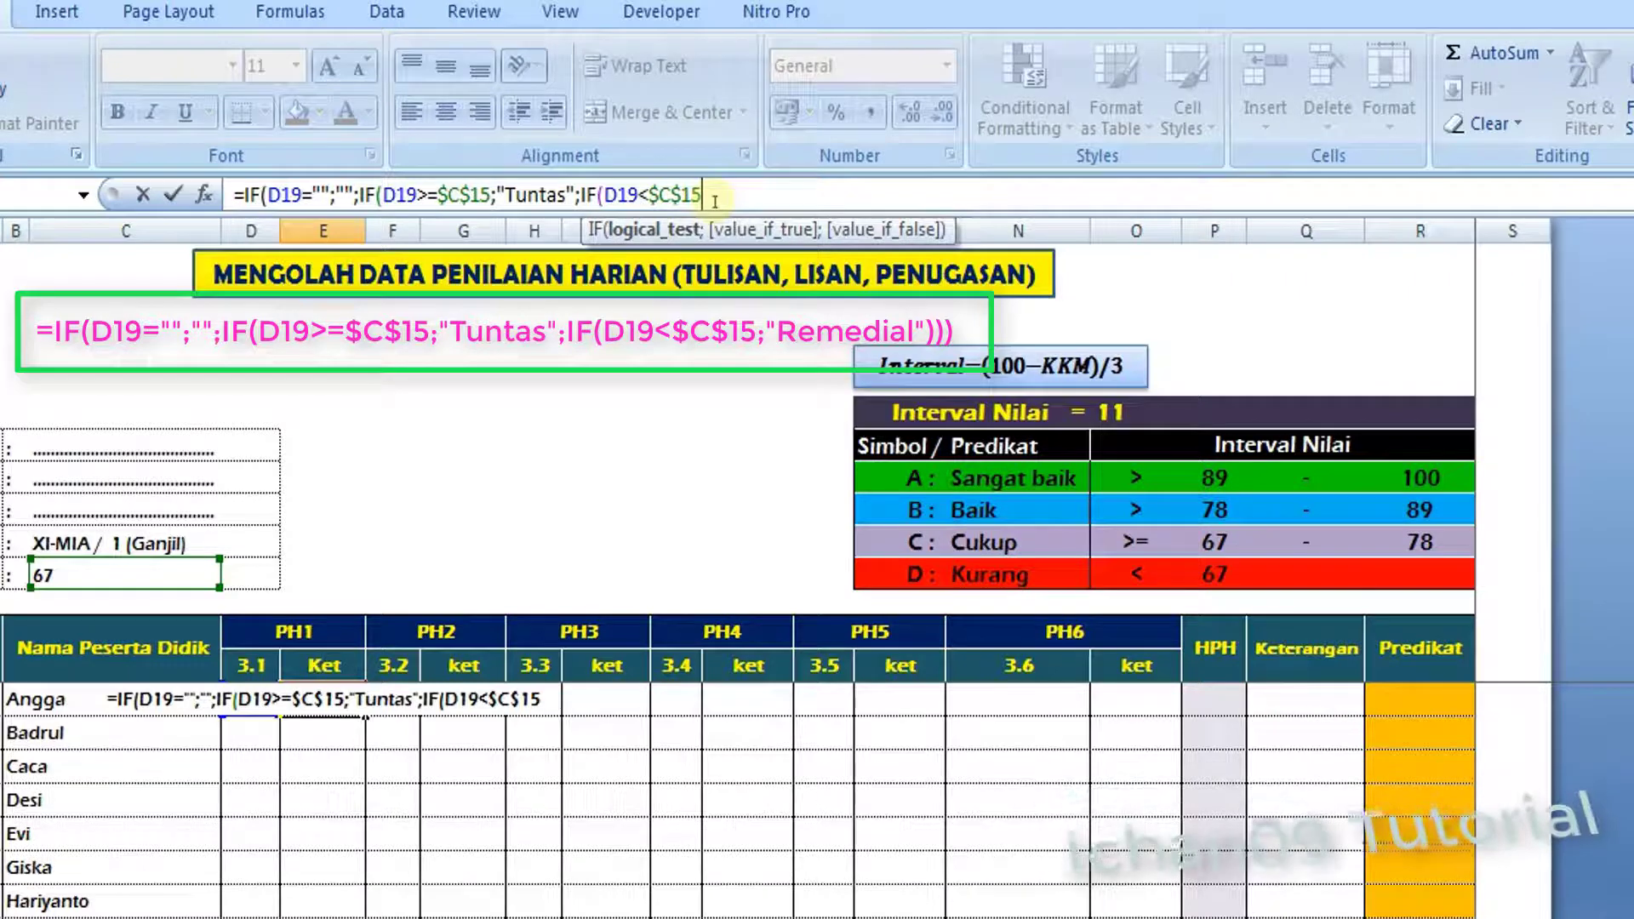
# Add "Remedial" as the below-KKM result, close all three IF functions, and enter the formula in E19
pyautogui.write(';"')
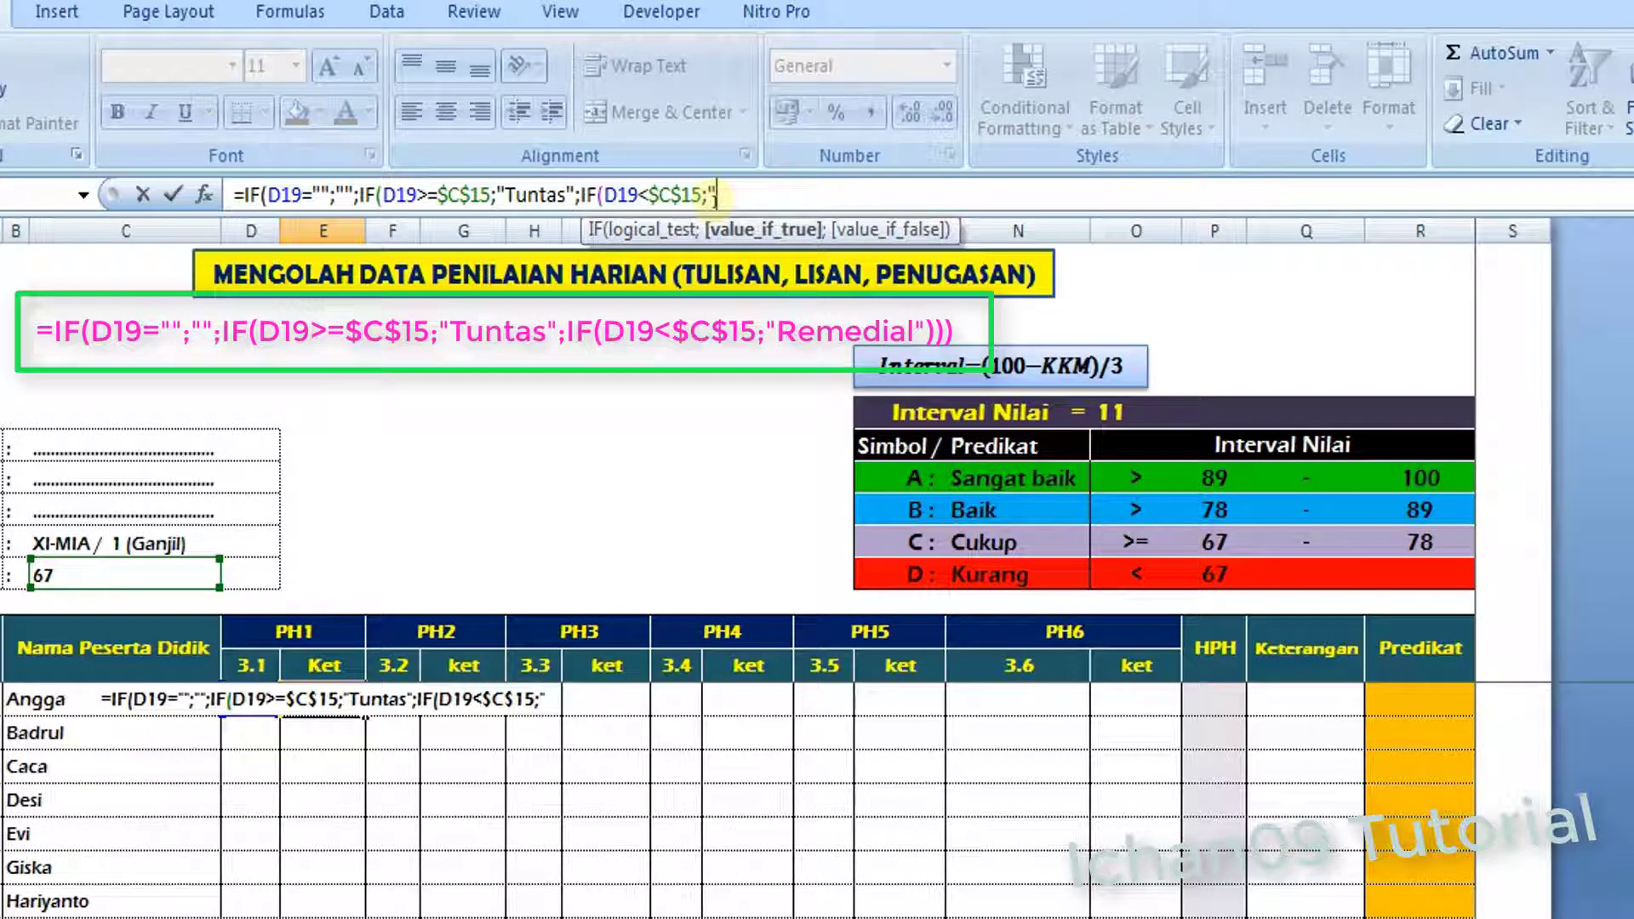
pyautogui.write('R')
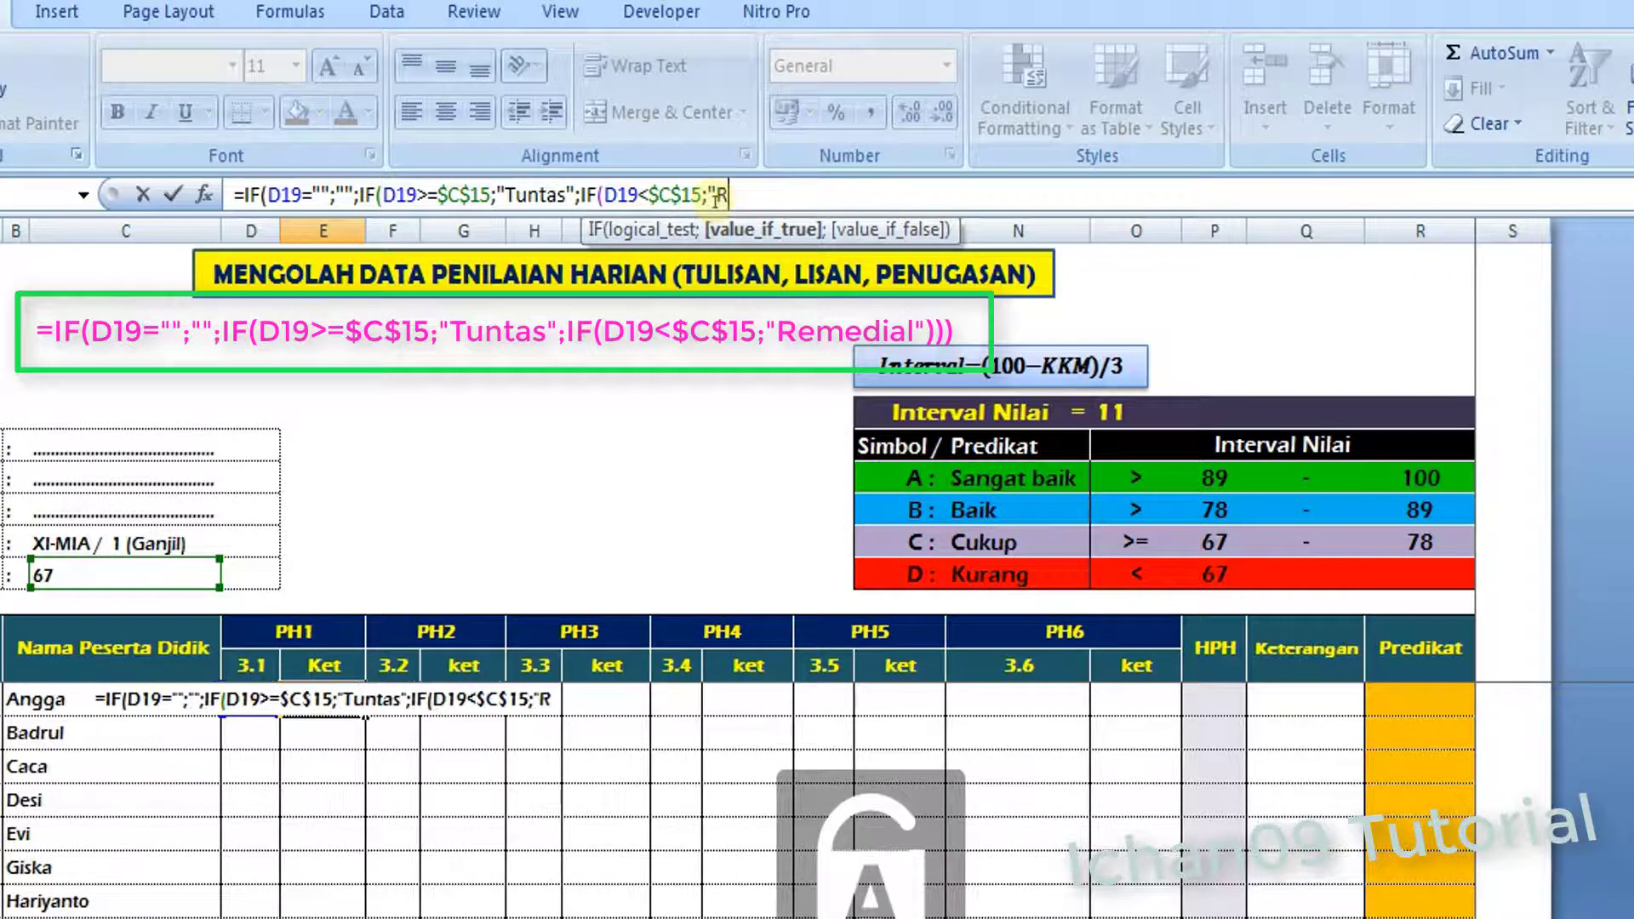
pyautogui.write('emedial"')
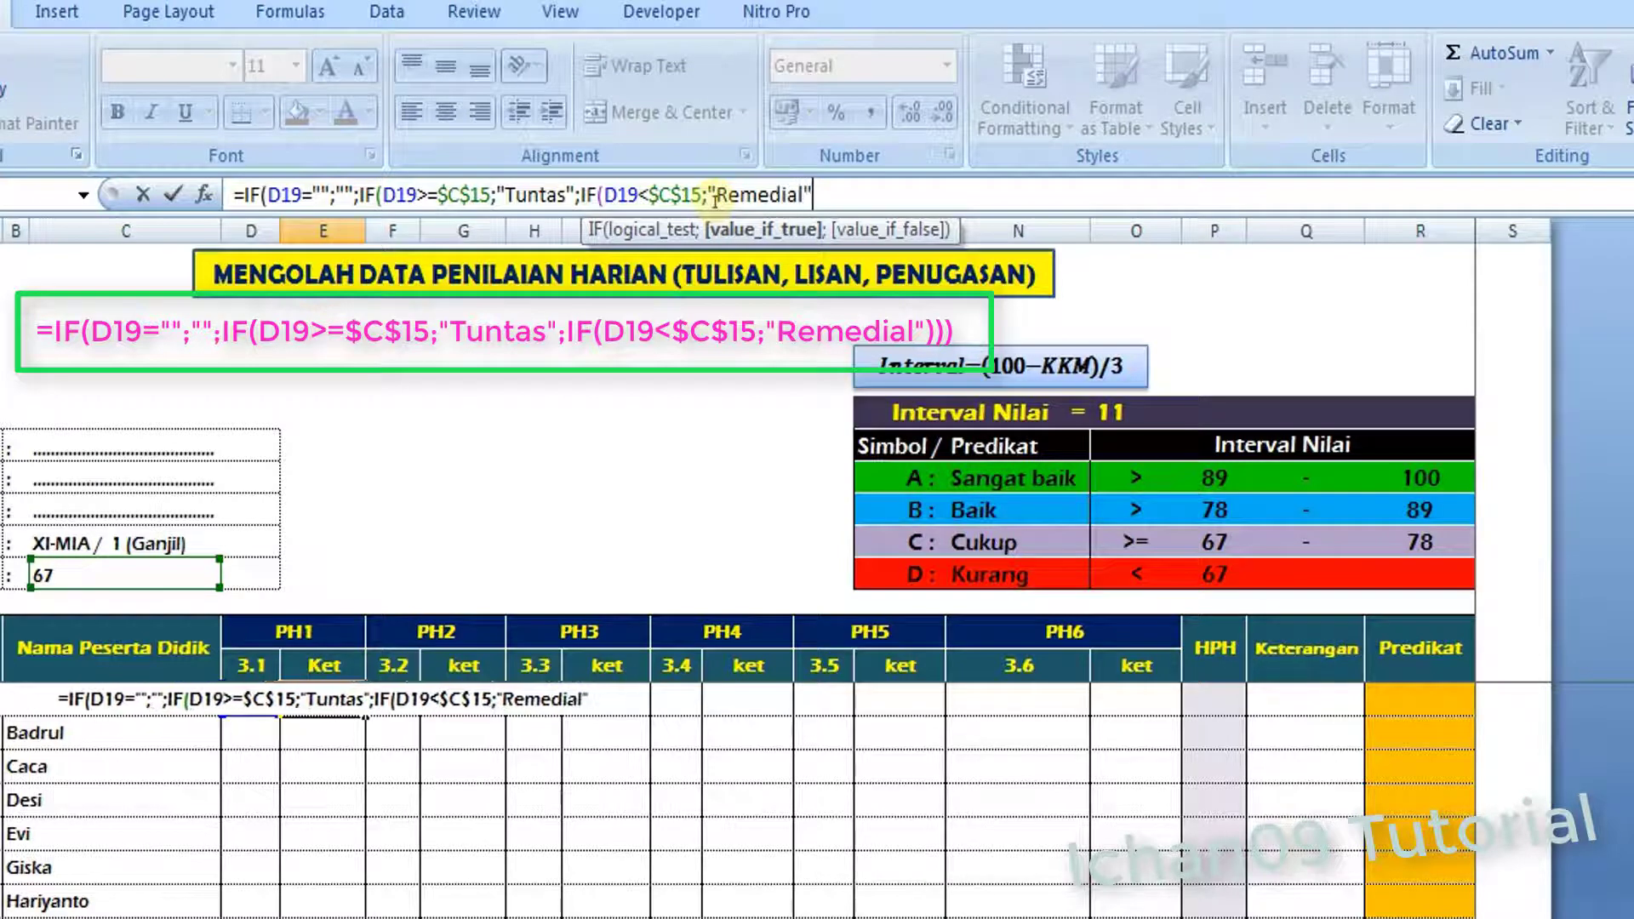
pyautogui.write(')')
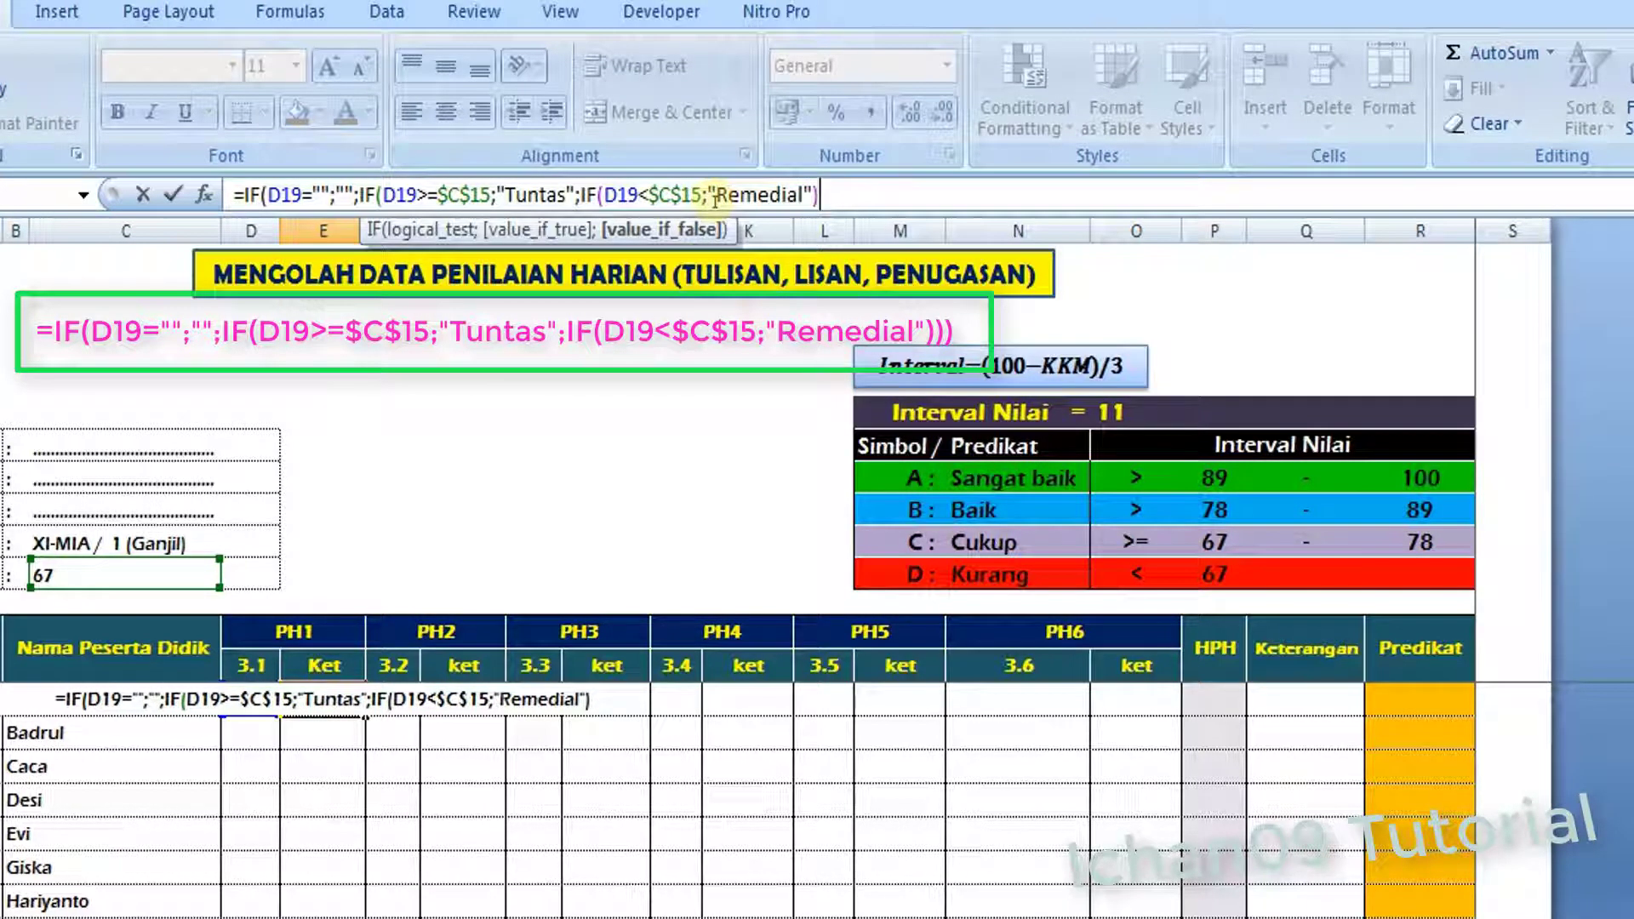
pyautogui.write(')')
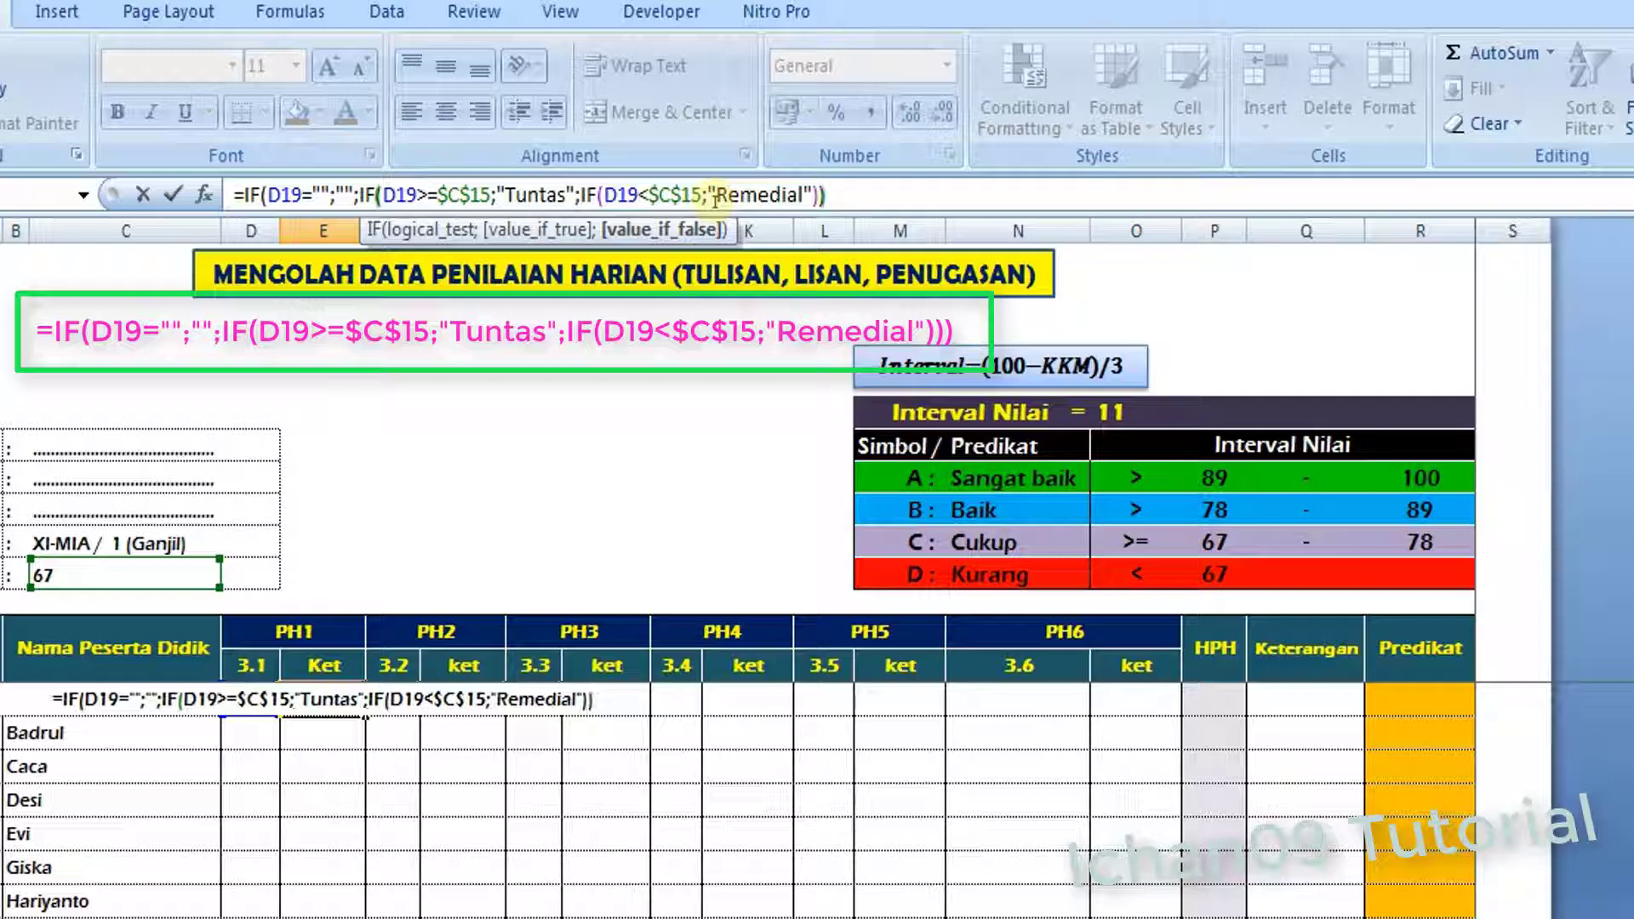
pyautogui.write(')')
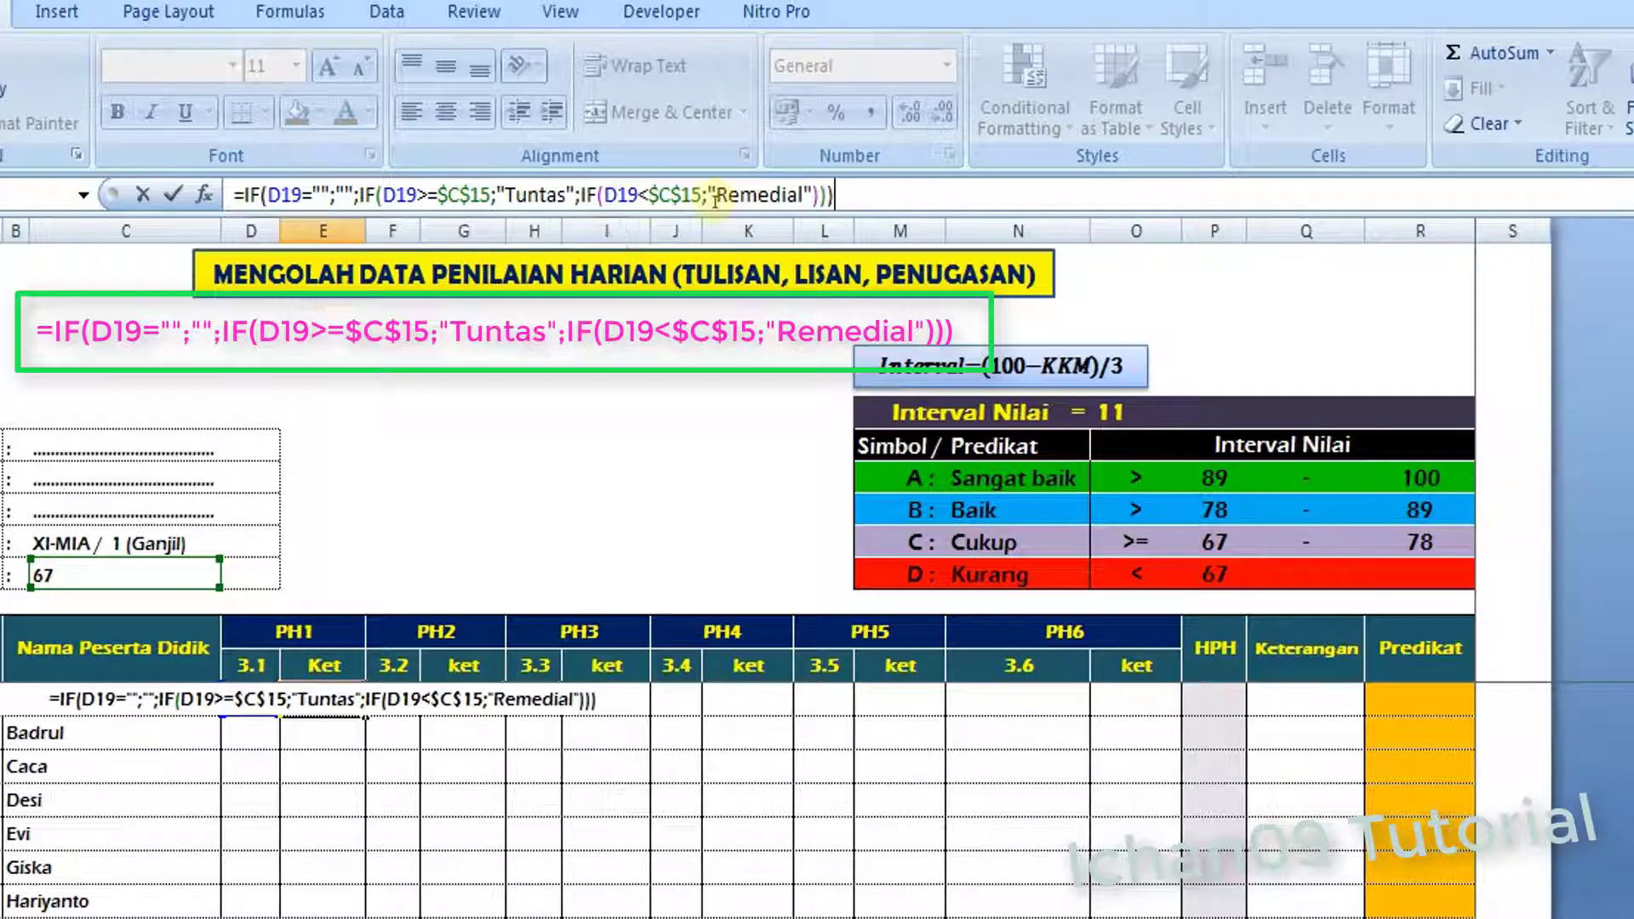
pyautogui.press('Return')
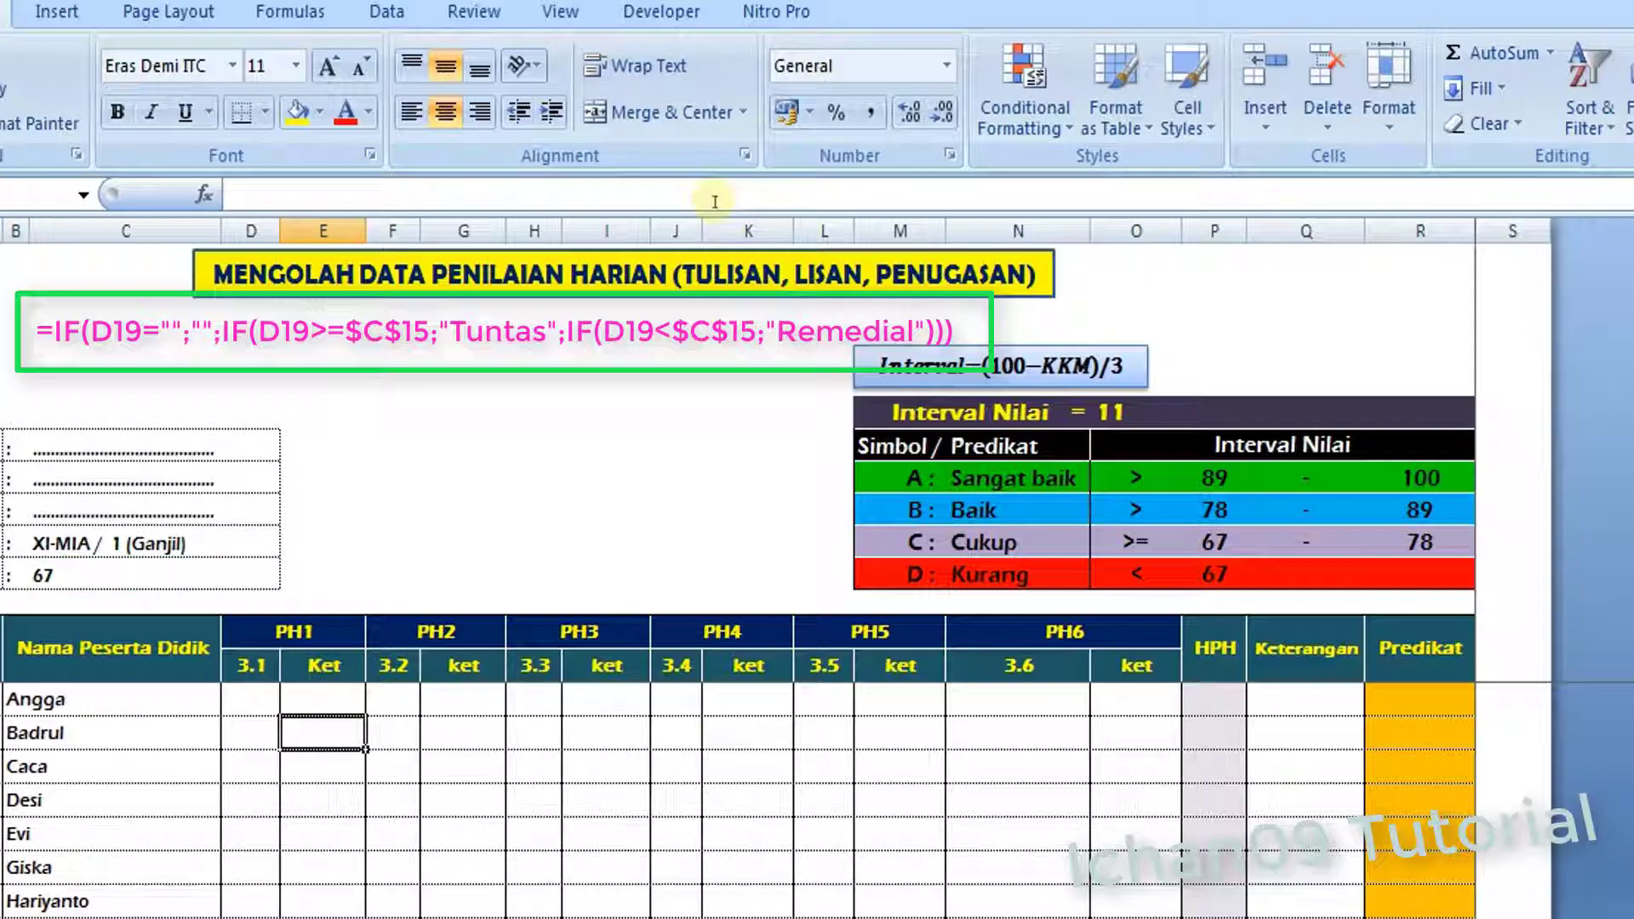
# Fill the E19 formula down to E28 and give the range hairline inner horizontal borders and a thin solid bottom border
pyautogui.click(341, 699)
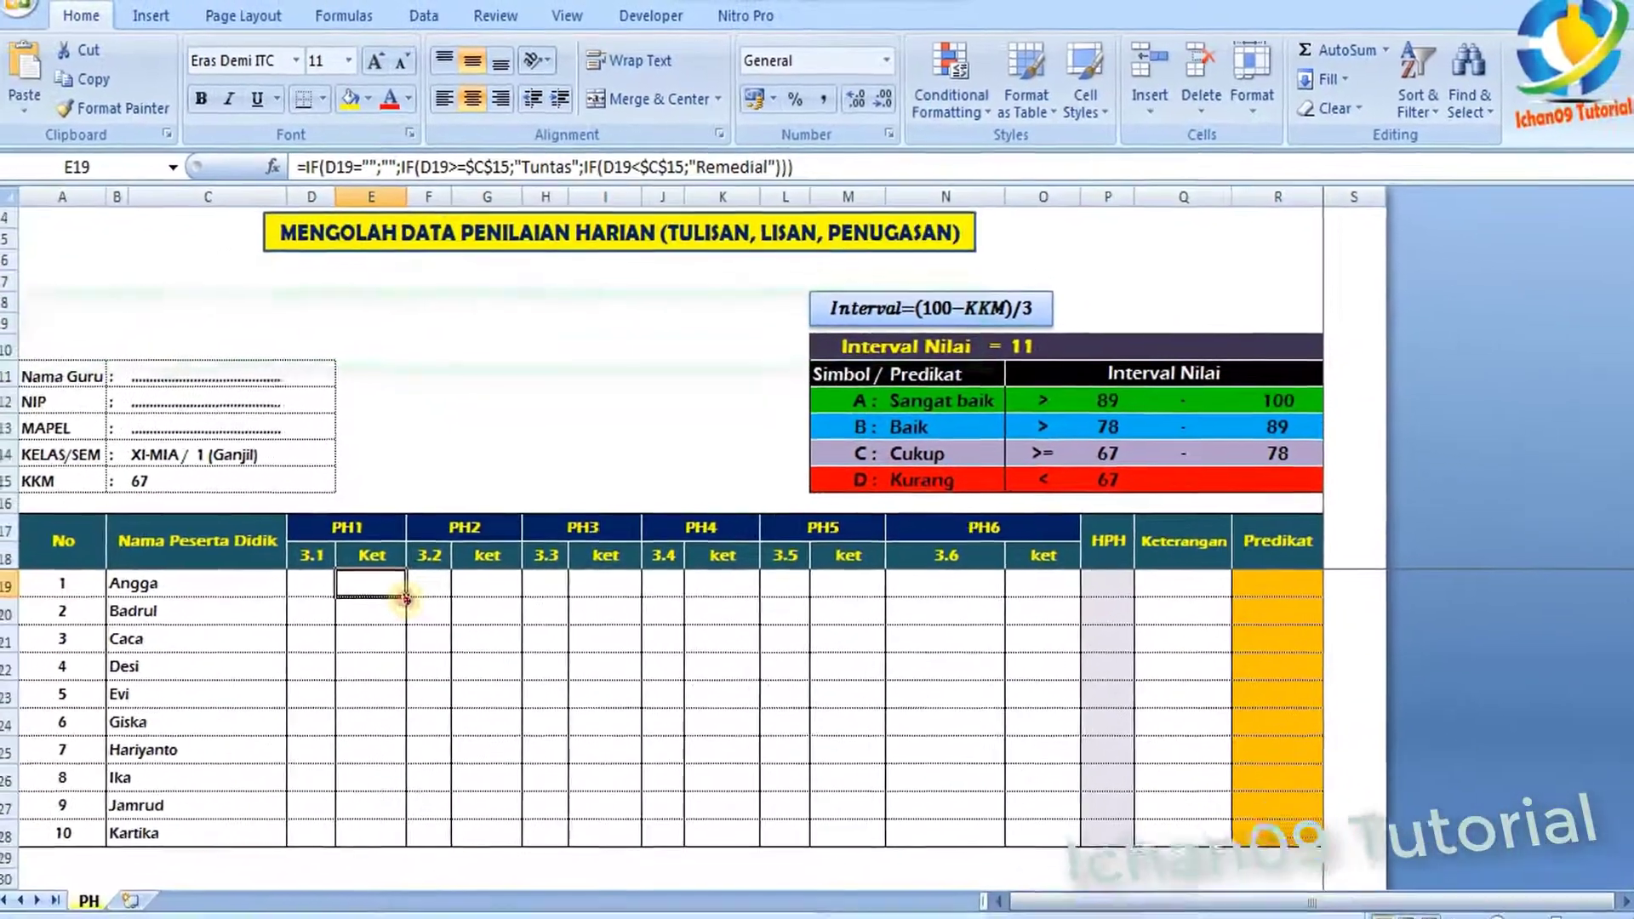
pyautogui.moveTo(406, 598); pyautogui.dragTo(409, 833)
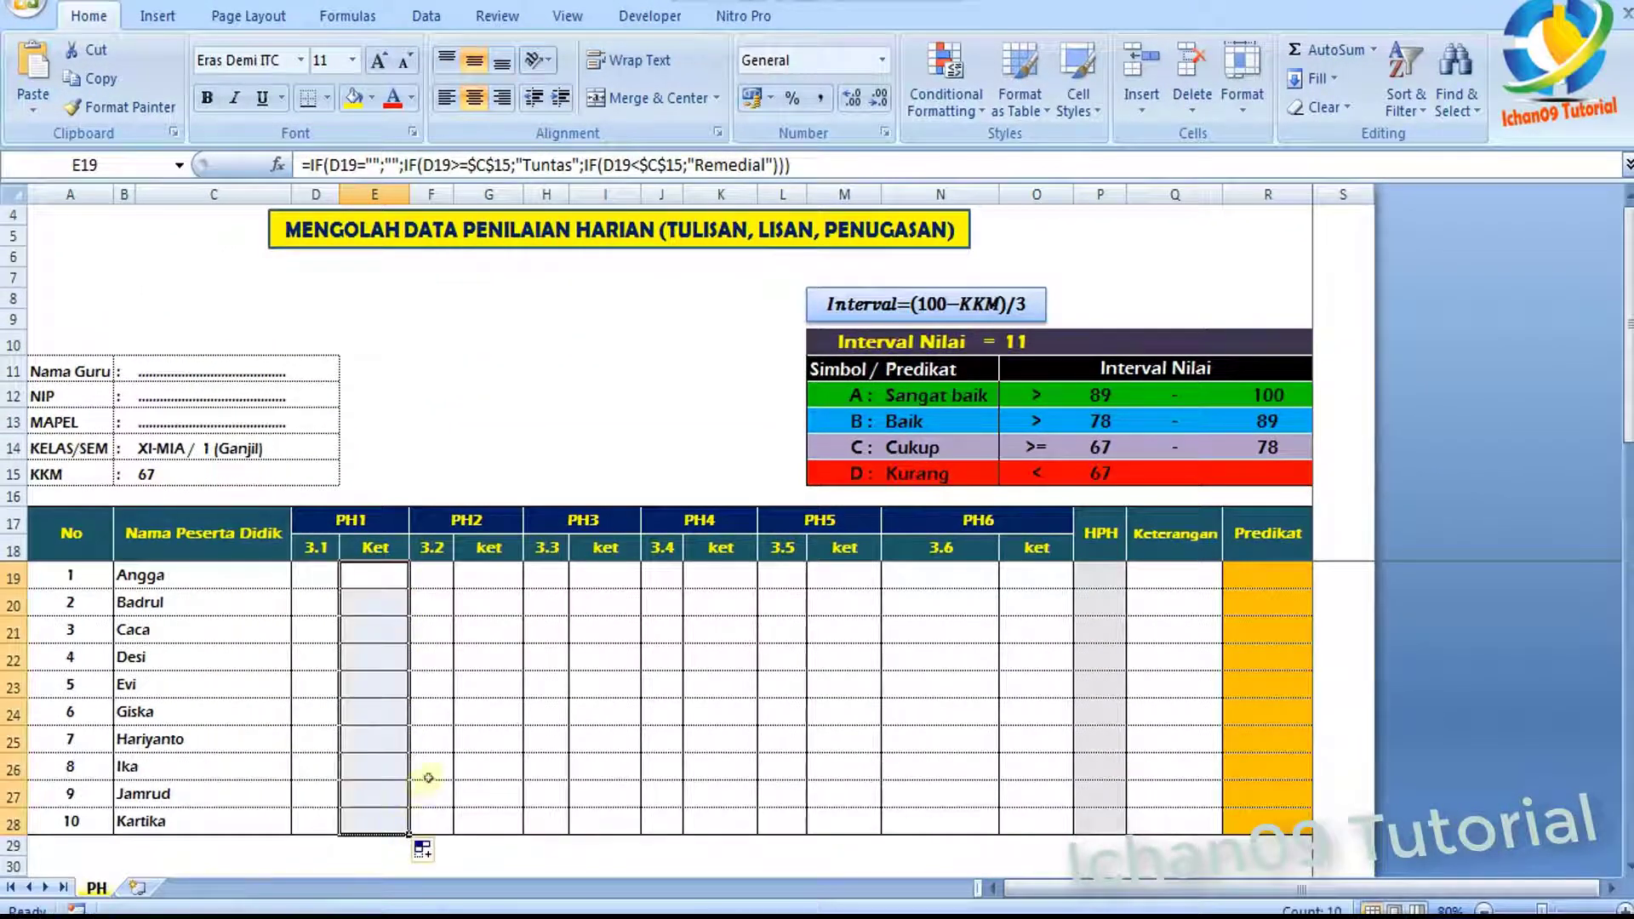
pyautogui.hotkey('ctrl', '1')
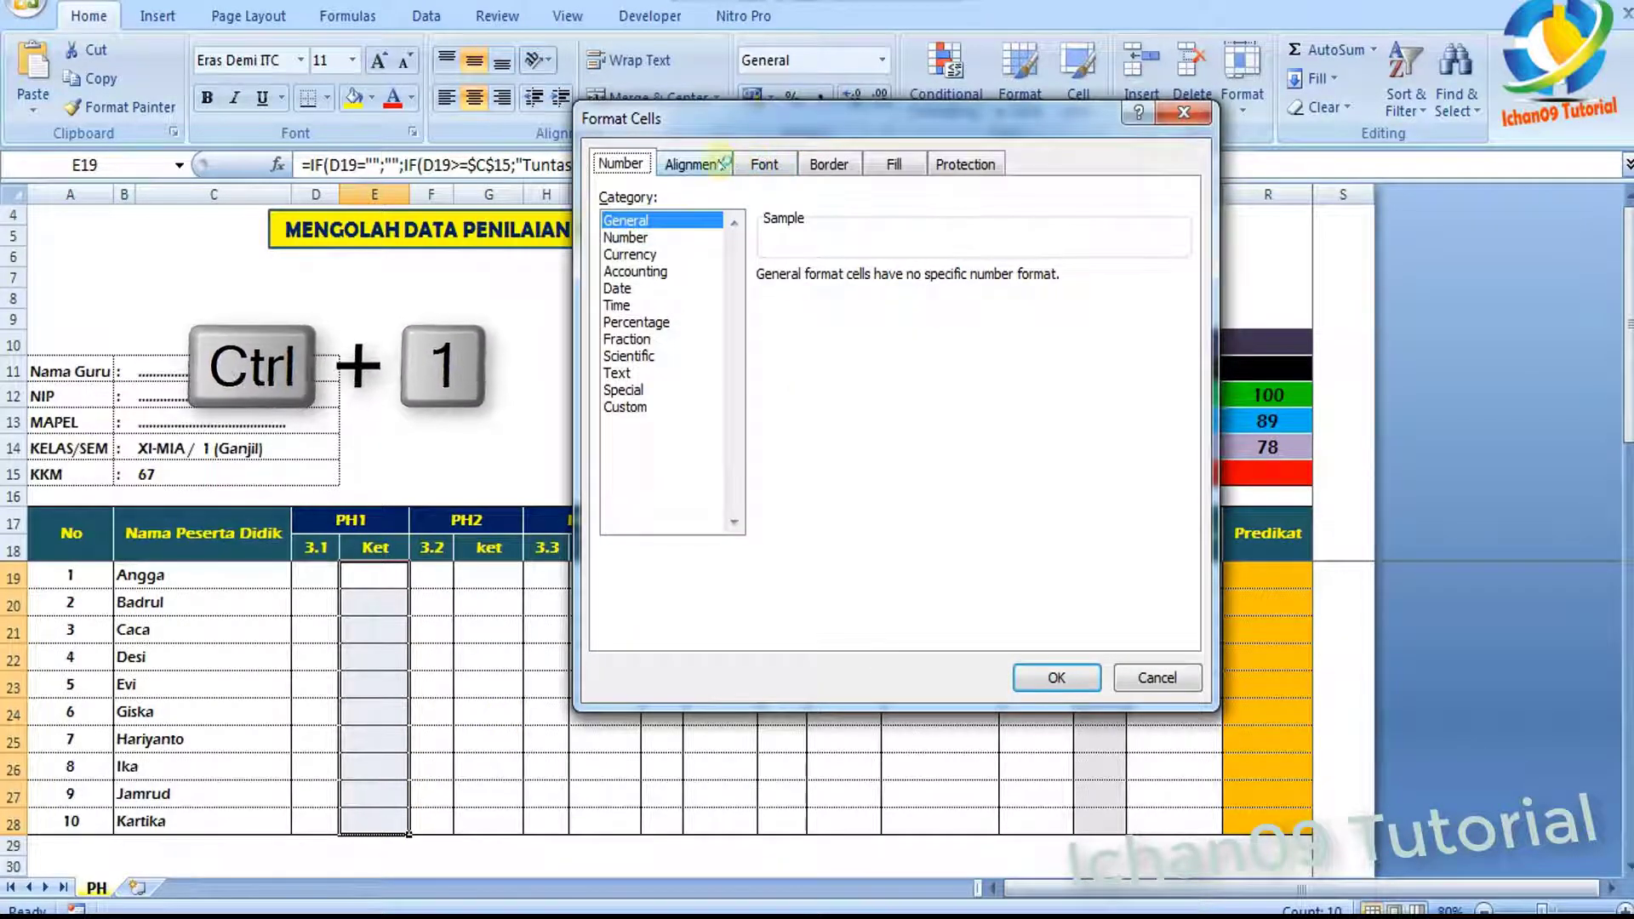
pyautogui.click(722, 164)
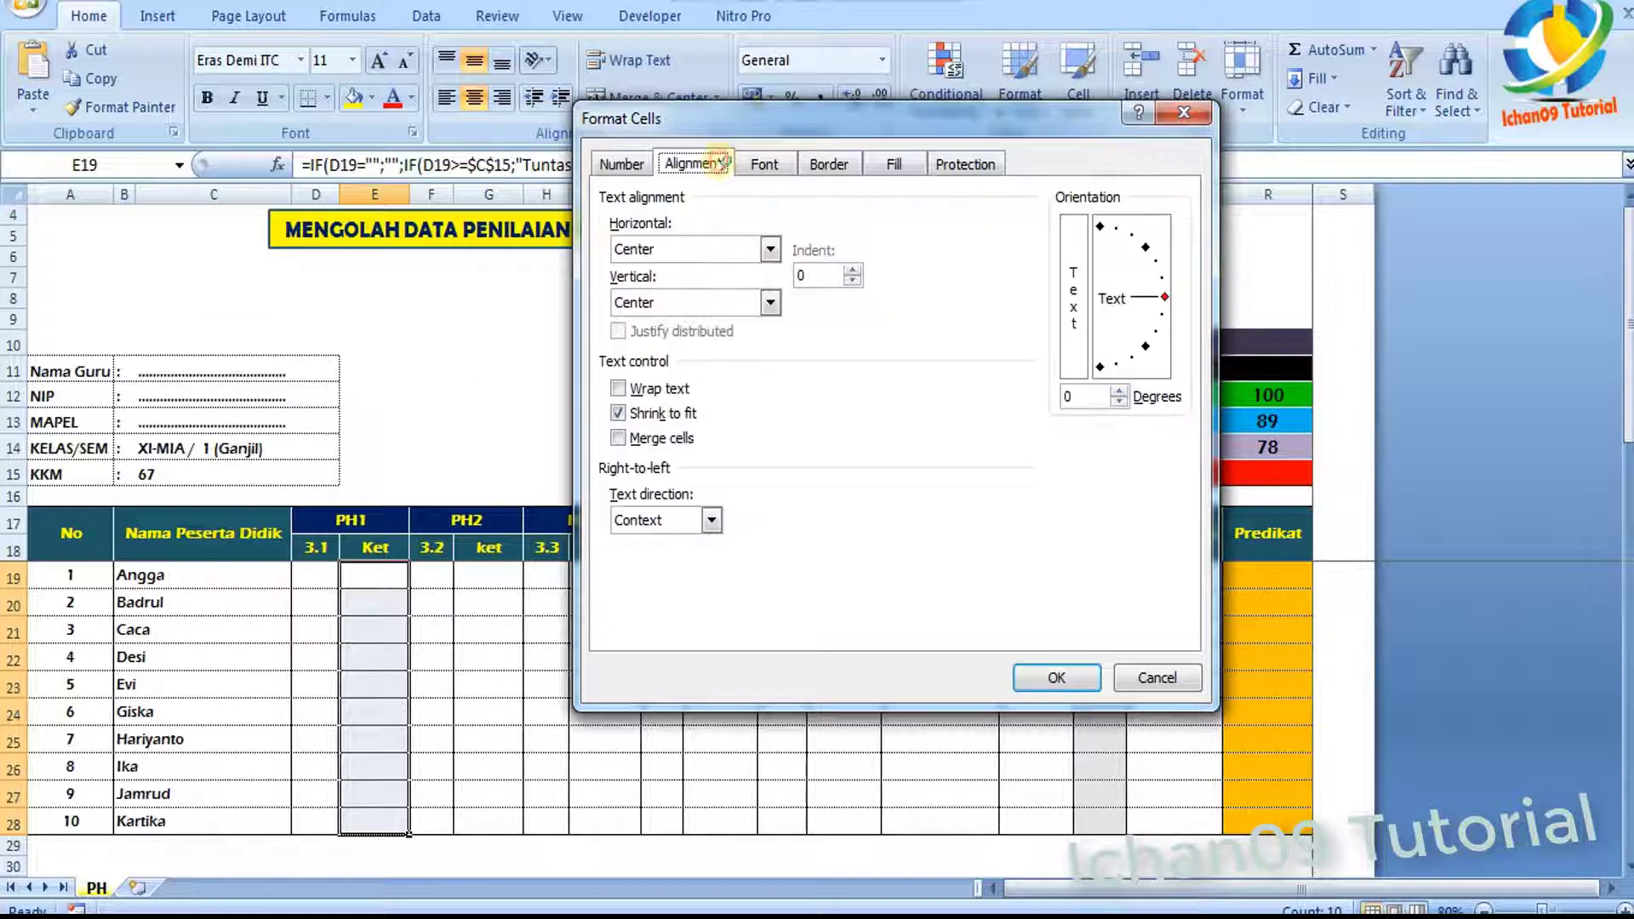
pyautogui.click(826, 163)
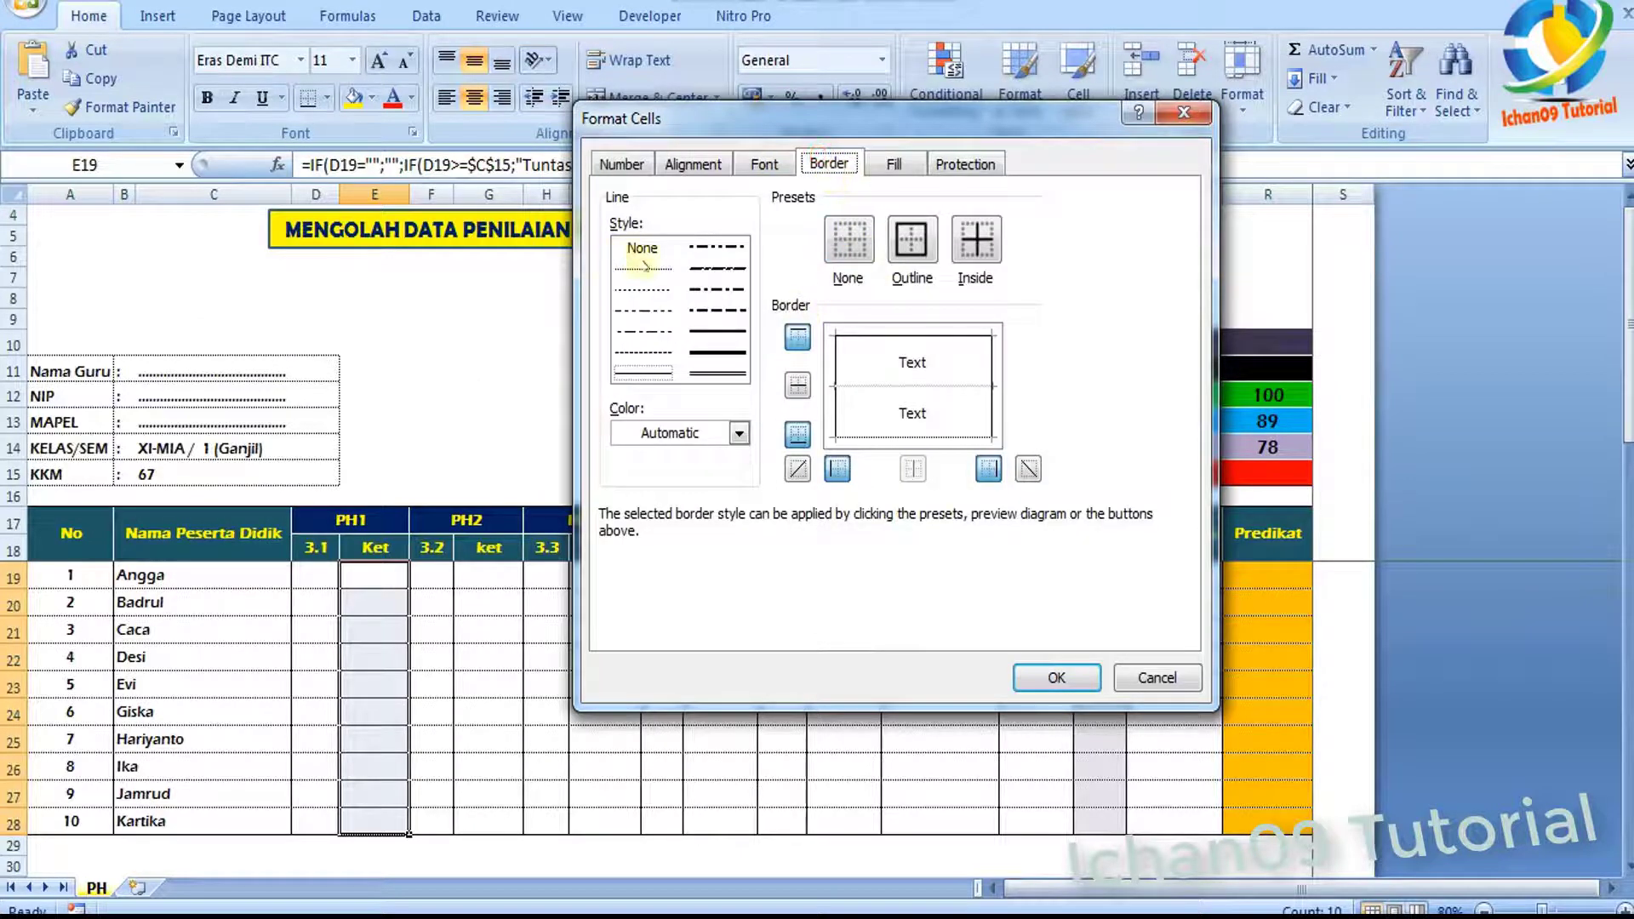
pyautogui.click(883, 386)
pyautogui.click(644, 372)
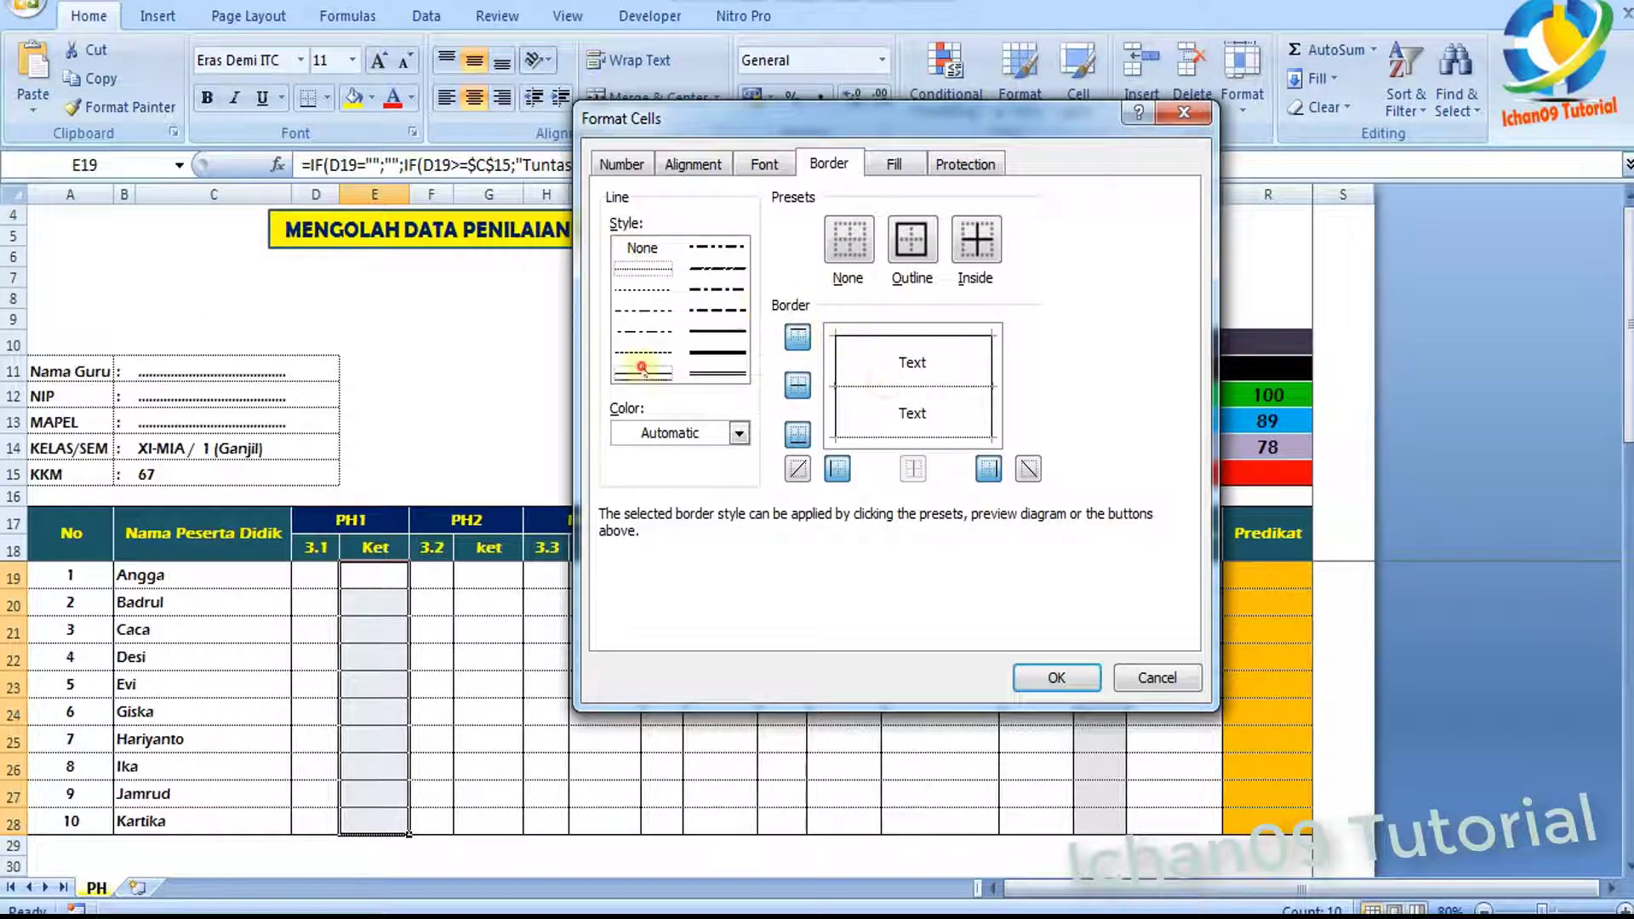
pyautogui.click(885, 436)
pyautogui.click(1056, 678)
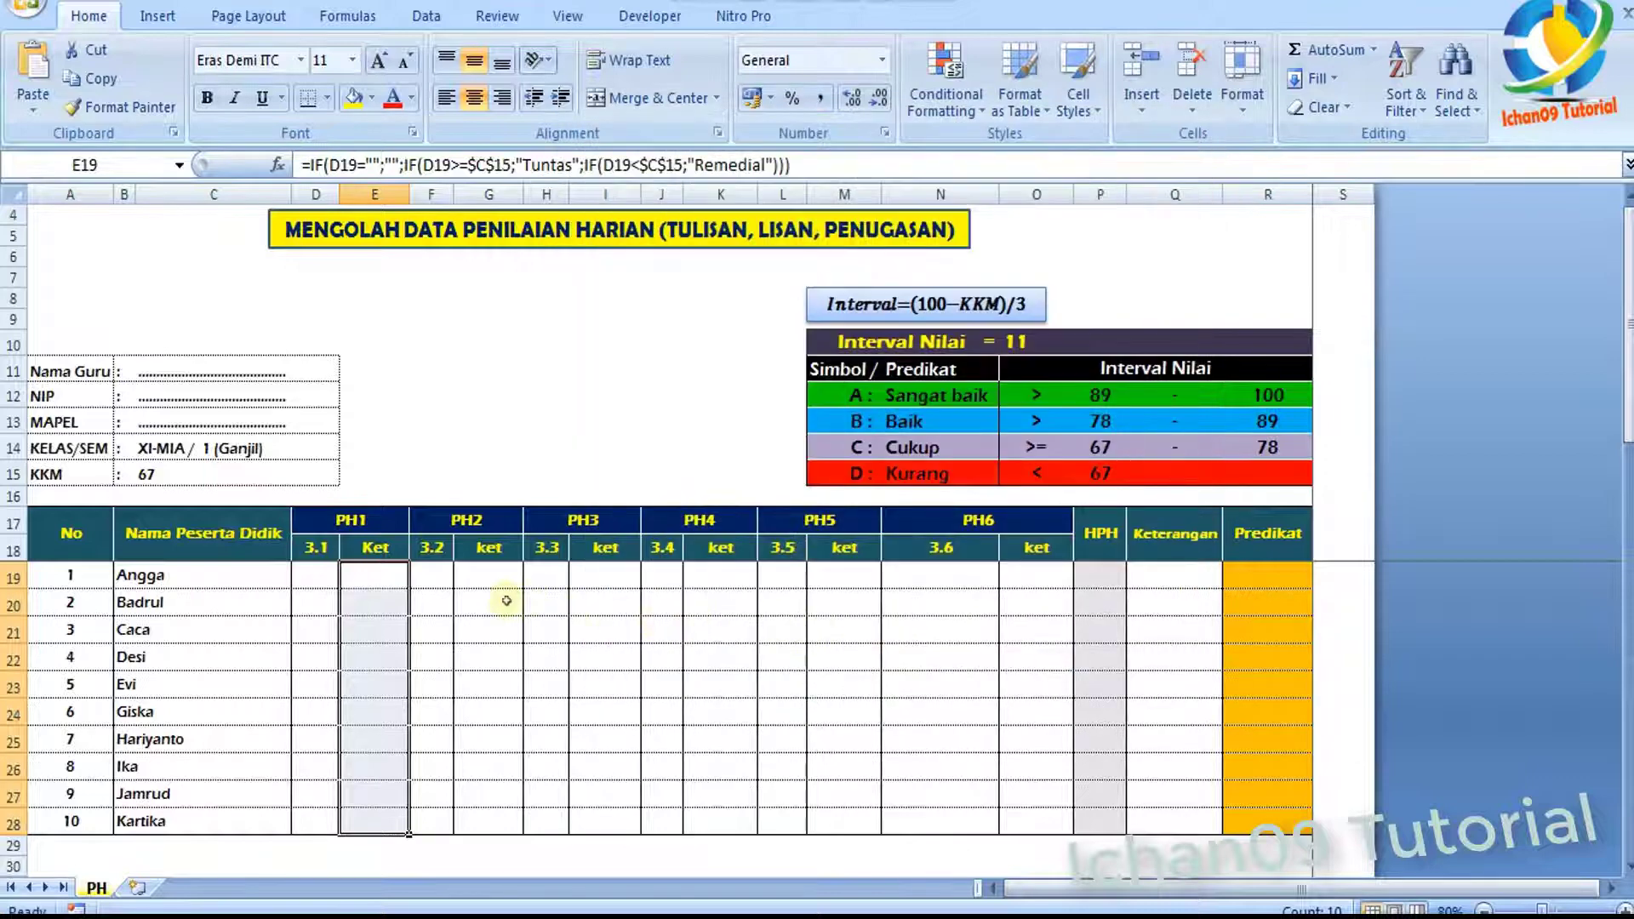
# Copy the PH1 Ket formulas in E19:E28 into the ket columns of PH2 through PH6, starting at G19, I19, K19, M19 and O19
pyautogui.hotkey('ctrl', 'c')
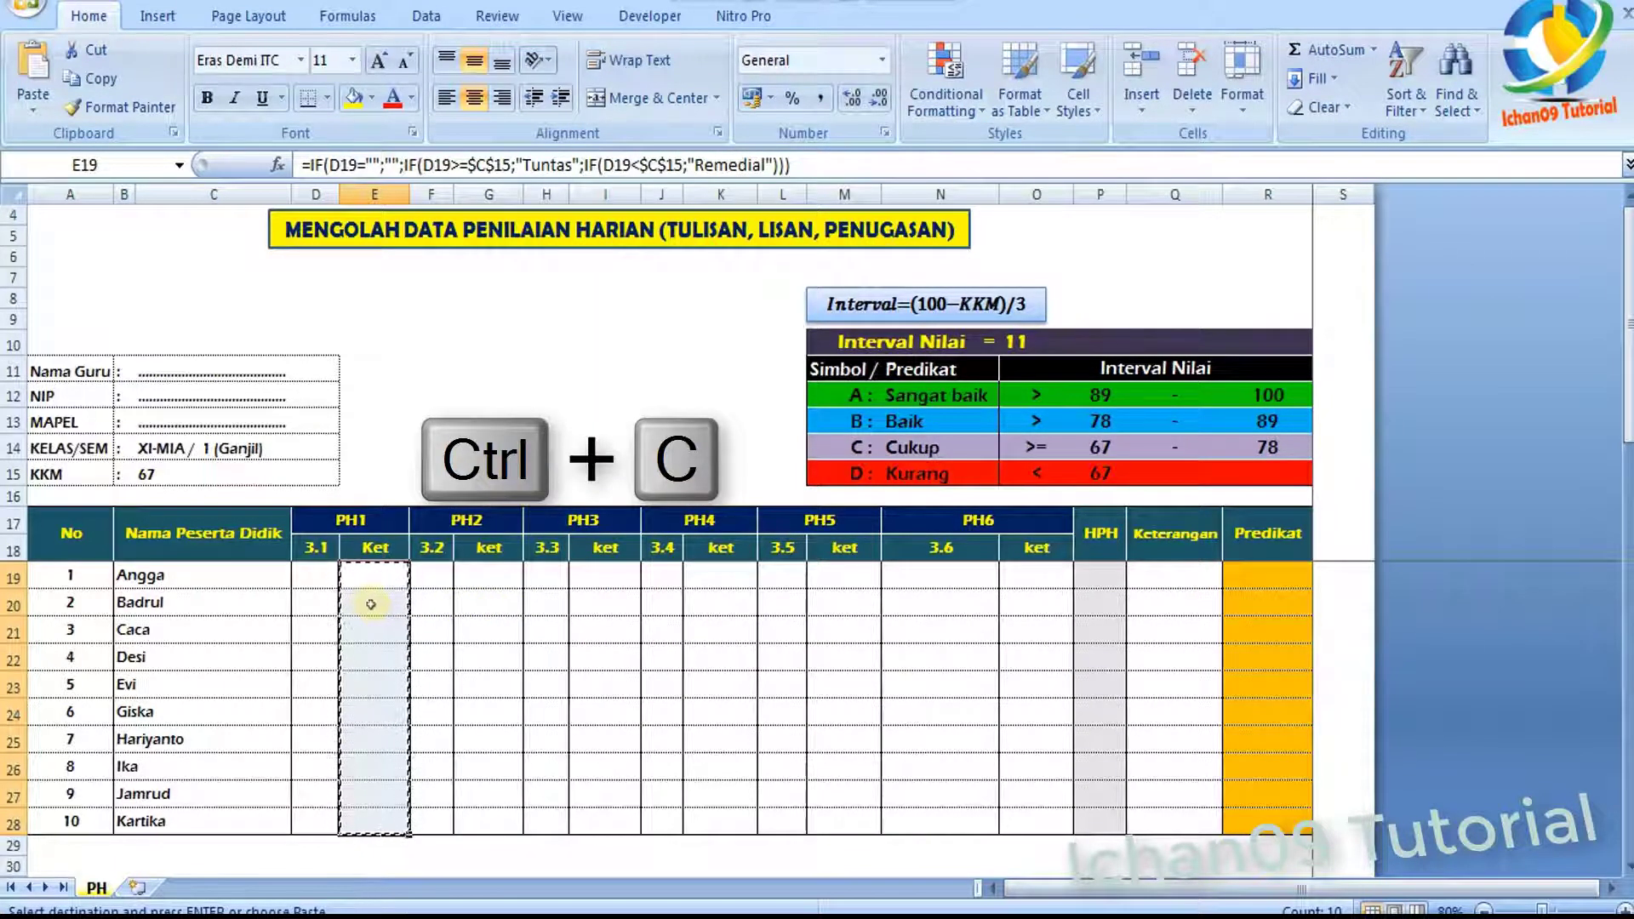
pyautogui.click(504, 577)
pyautogui.hotkey('ctrl', 'v')
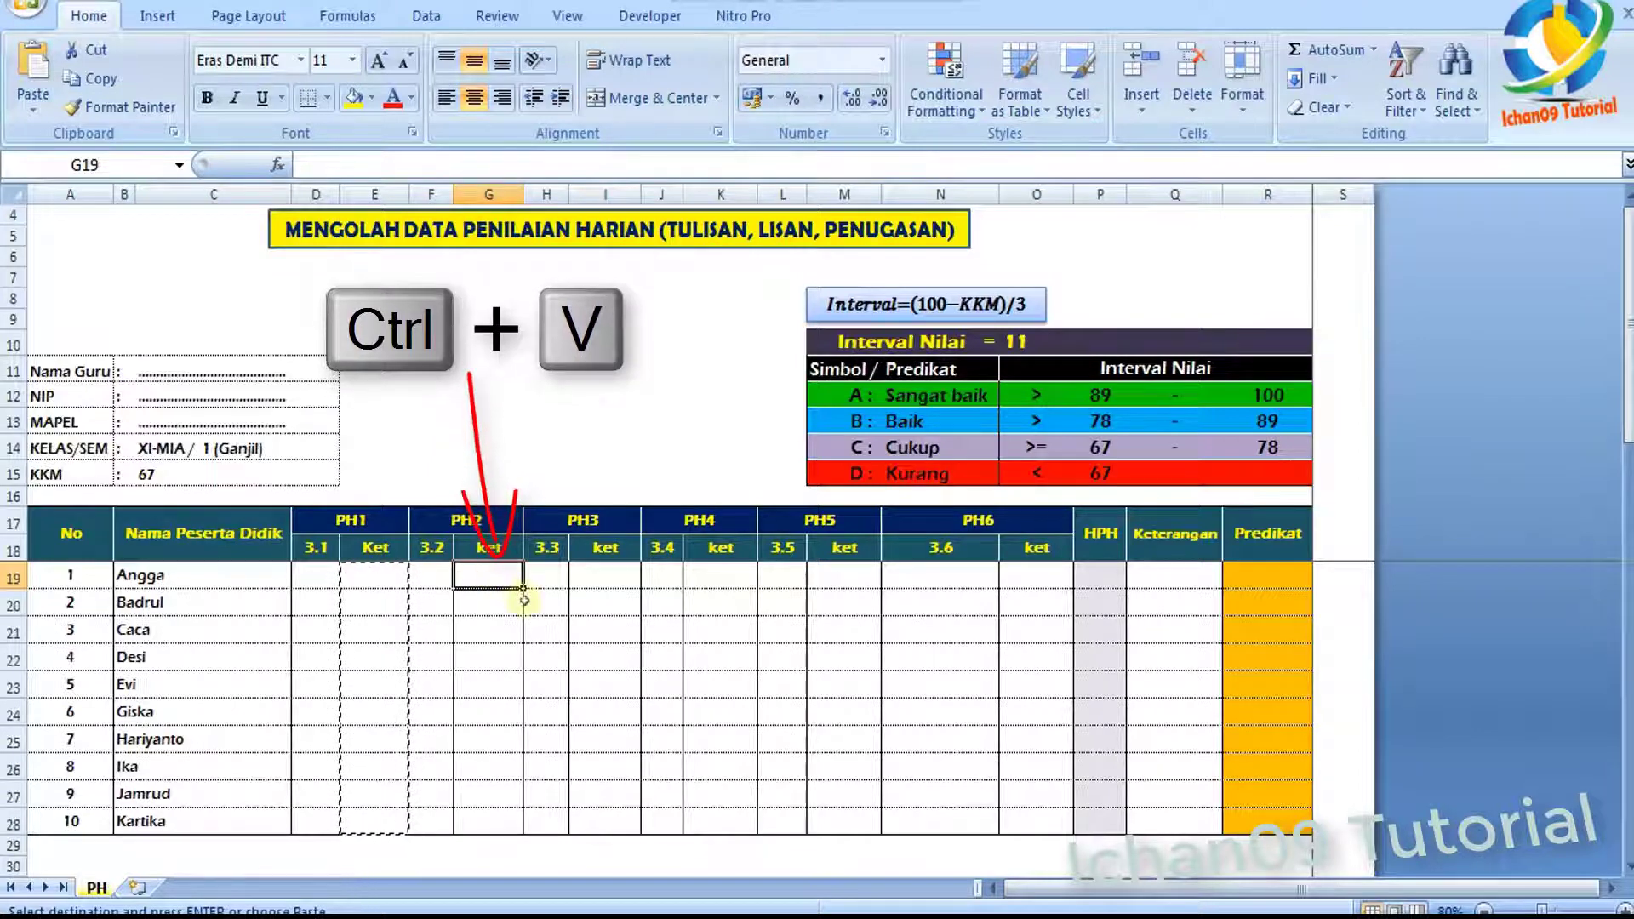
pyautogui.hotkey('ctrl', 'v')
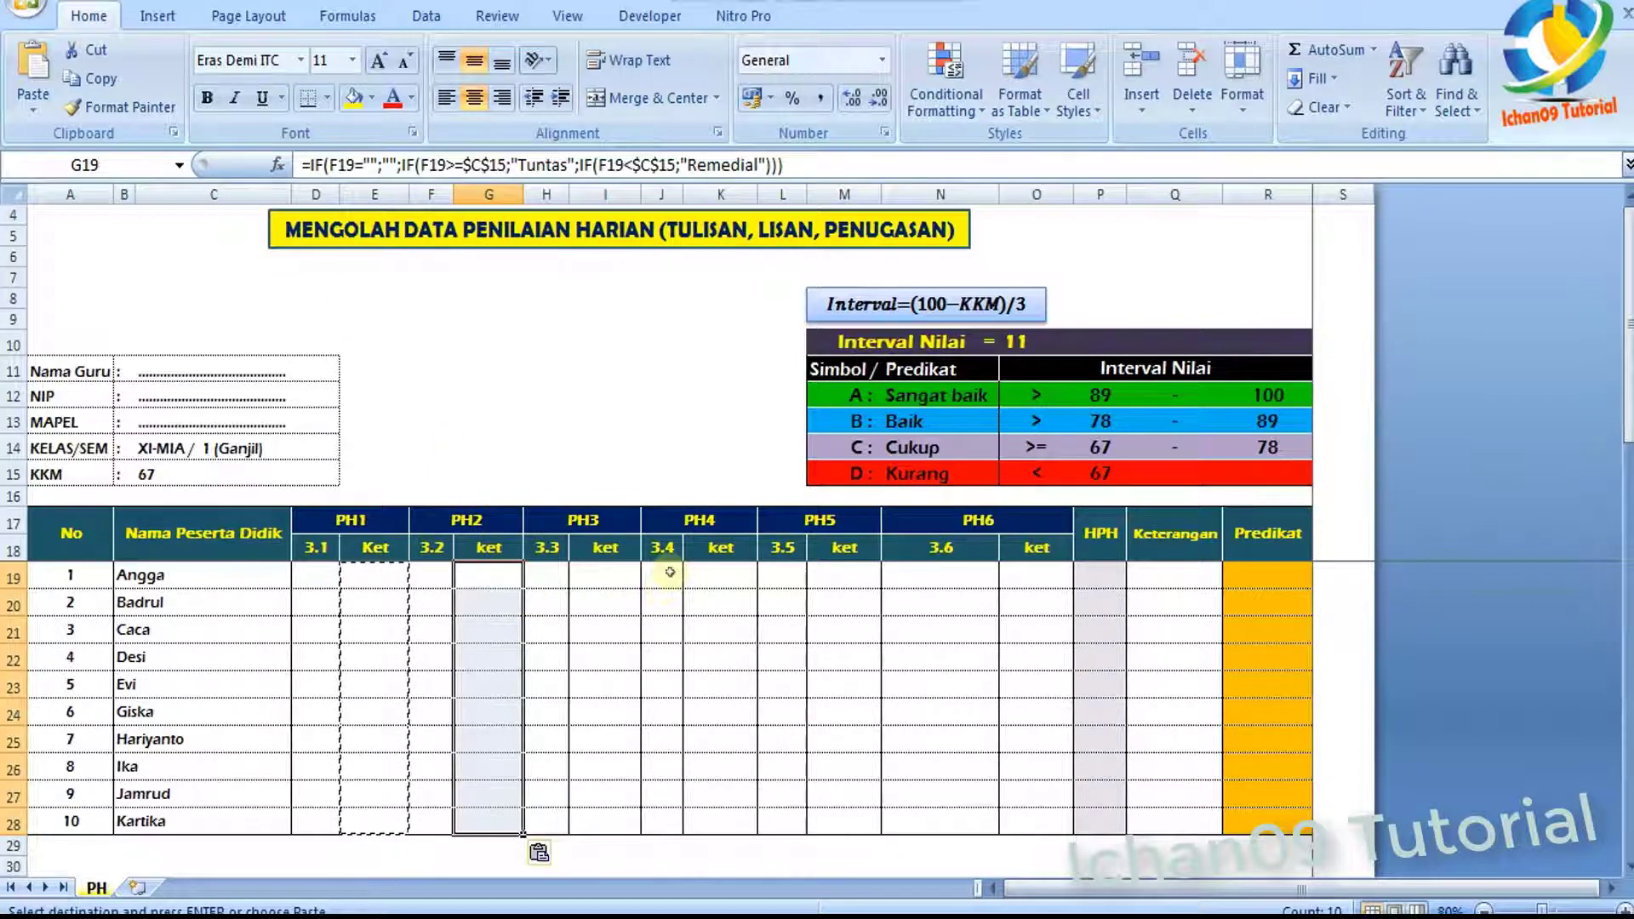
pyautogui.click(618, 577)
pyautogui.hotkey('ctrl', 'v')
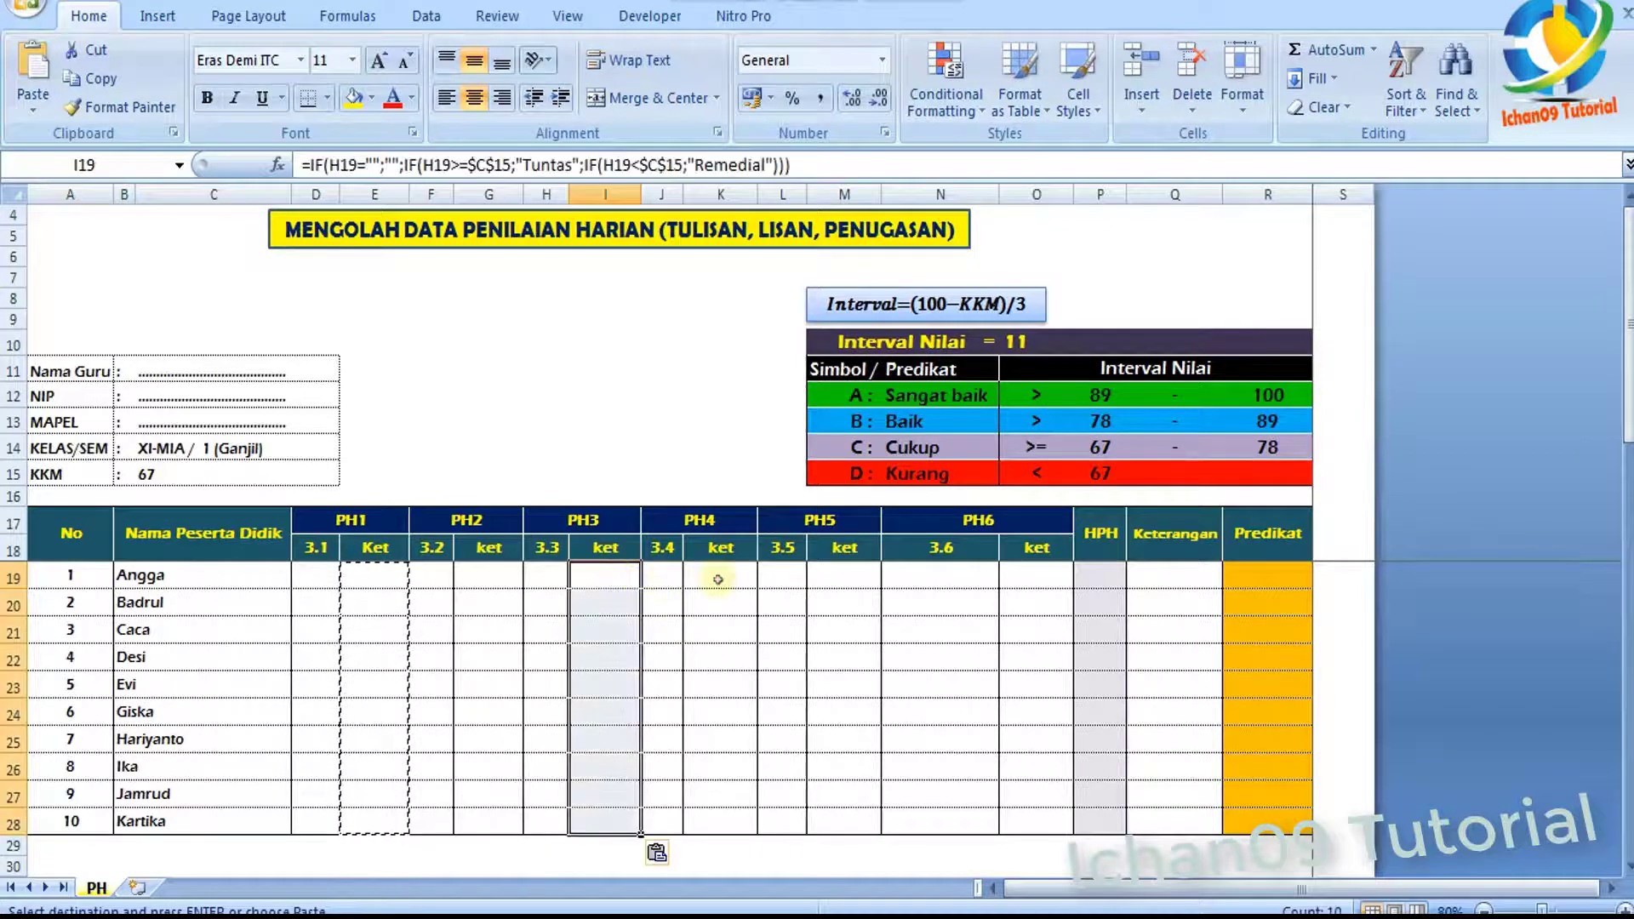
pyautogui.click(722, 577)
pyautogui.hotkey('ctrl', 'v')
pyautogui.click(856, 575)
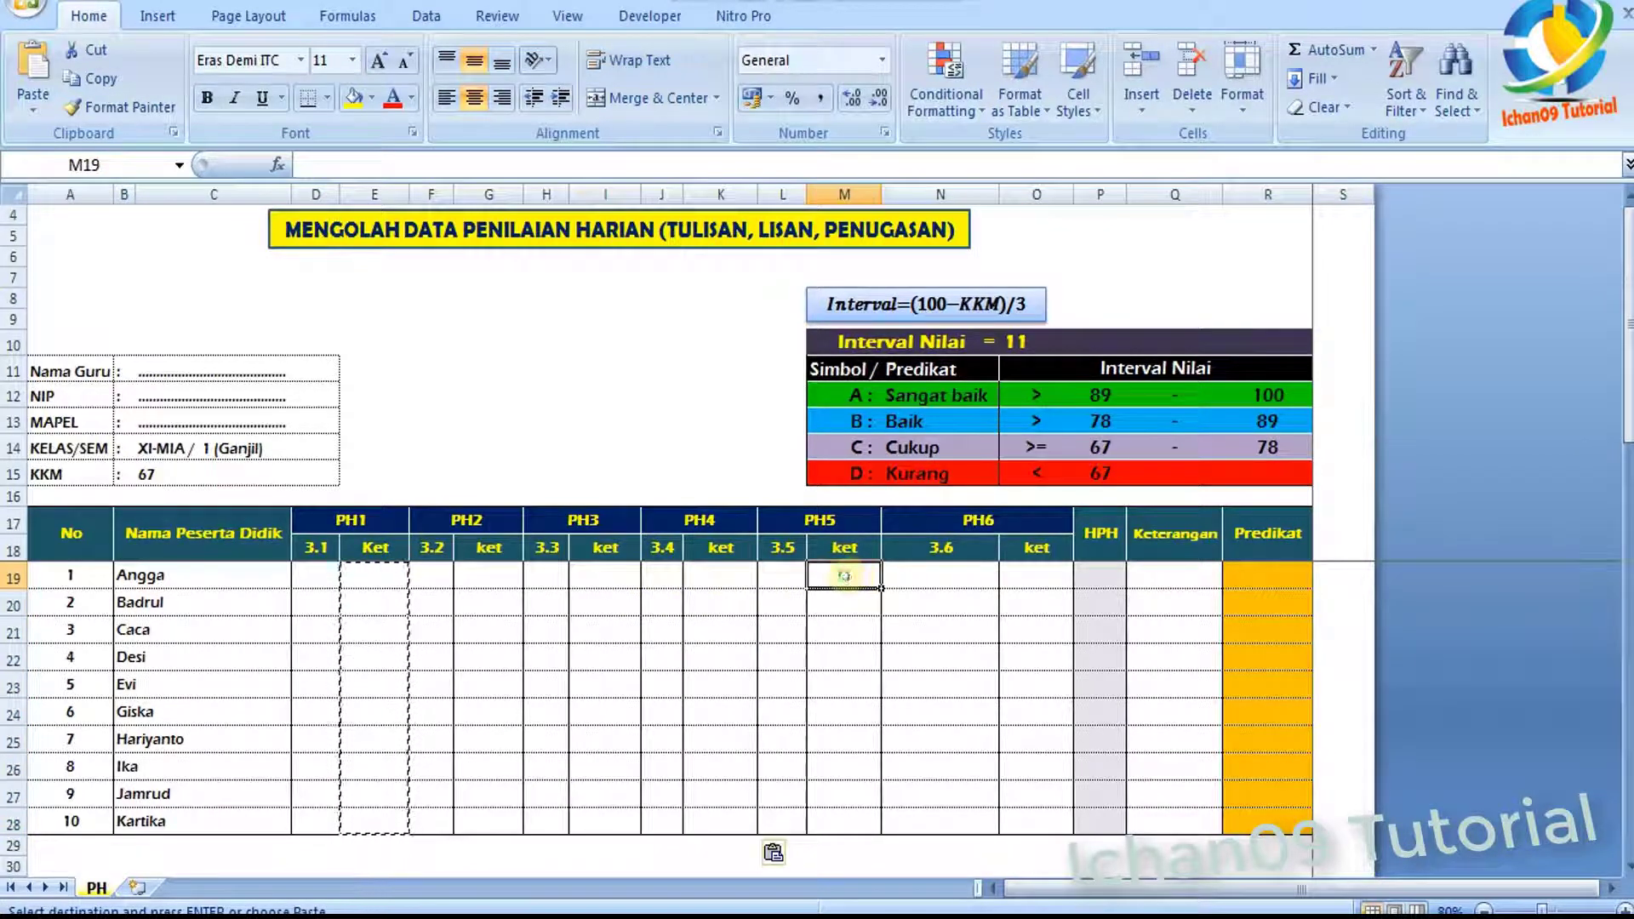
pyautogui.hotkey('ctrl', 'v')
pyautogui.click(1042, 576)
pyautogui.hotkey('ctrl', 'v')
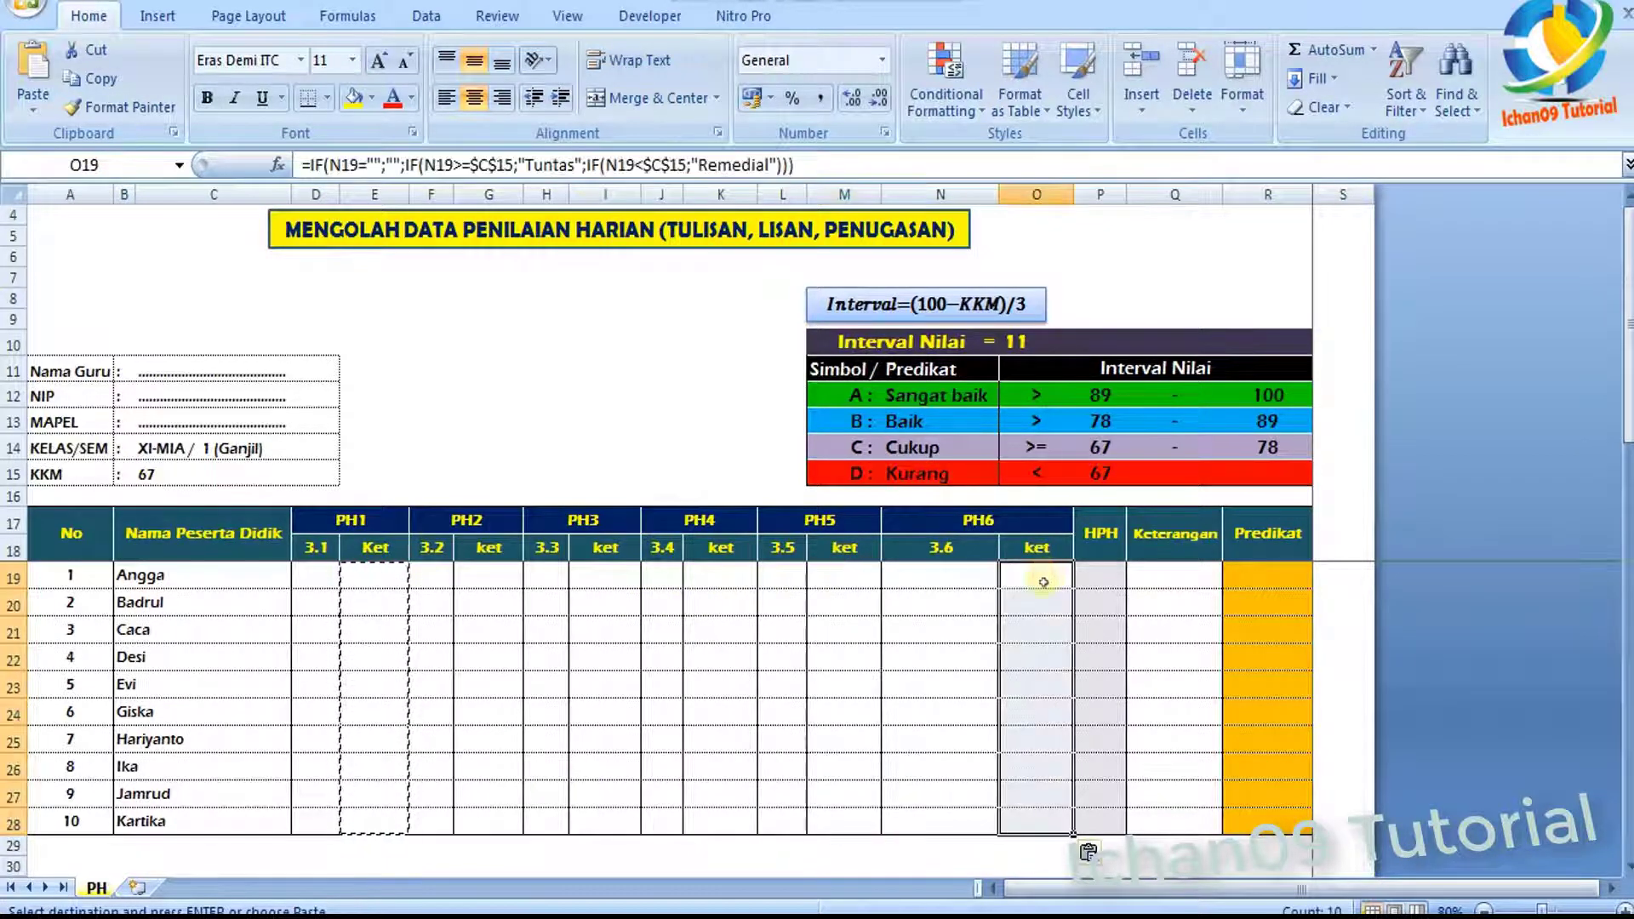
pyautogui.click(1110, 582)
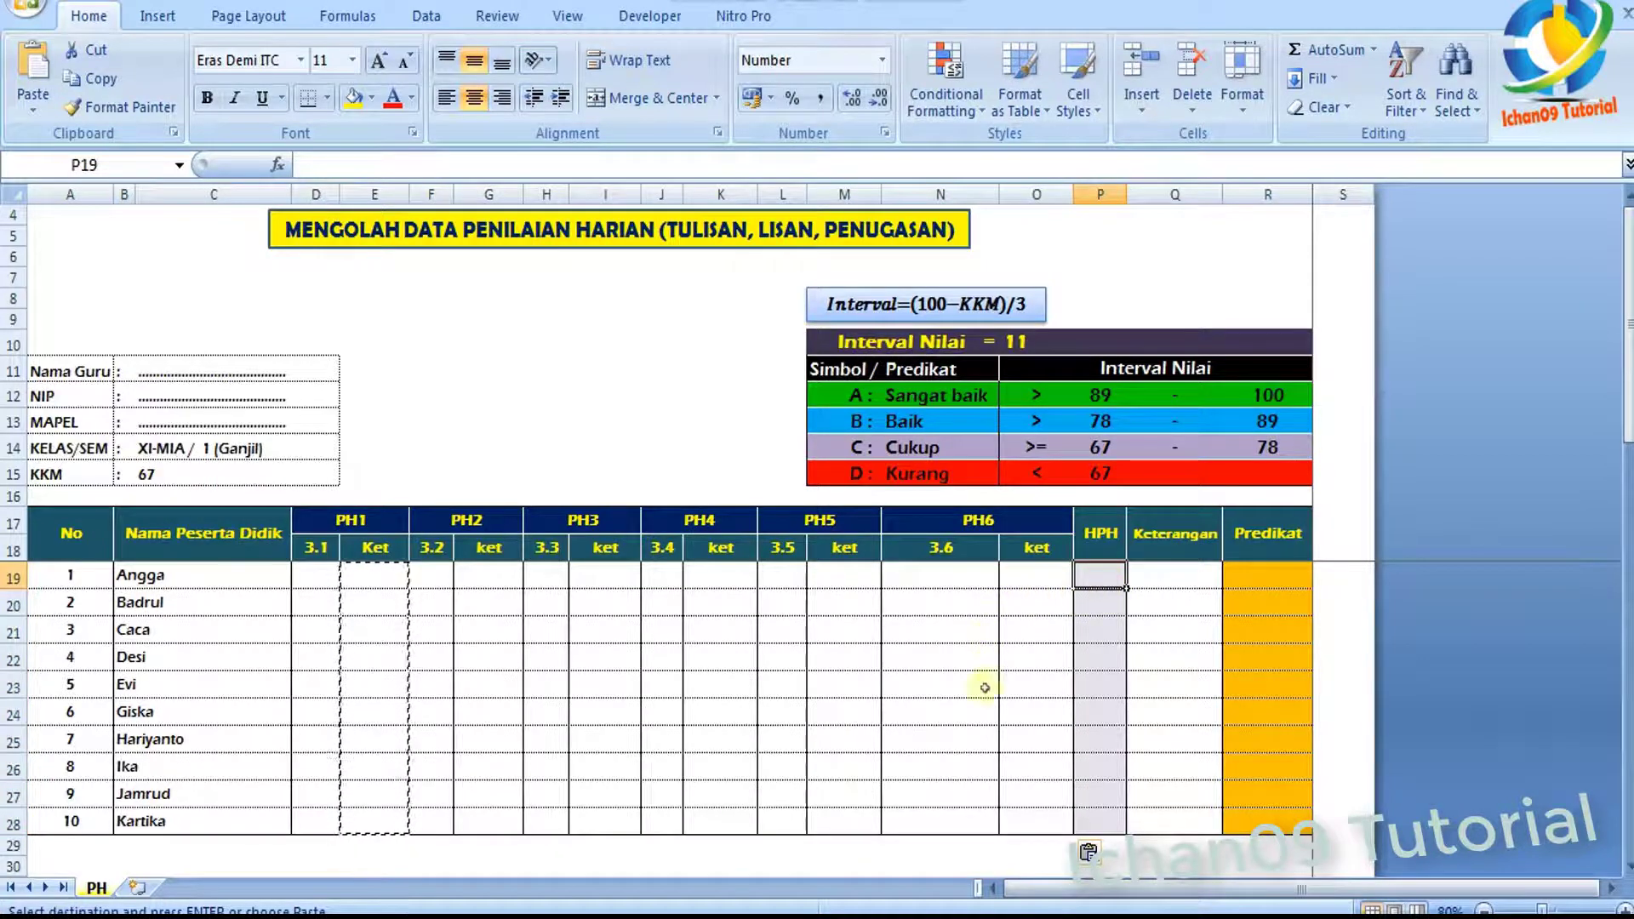
pyautogui.click(1050, 581)
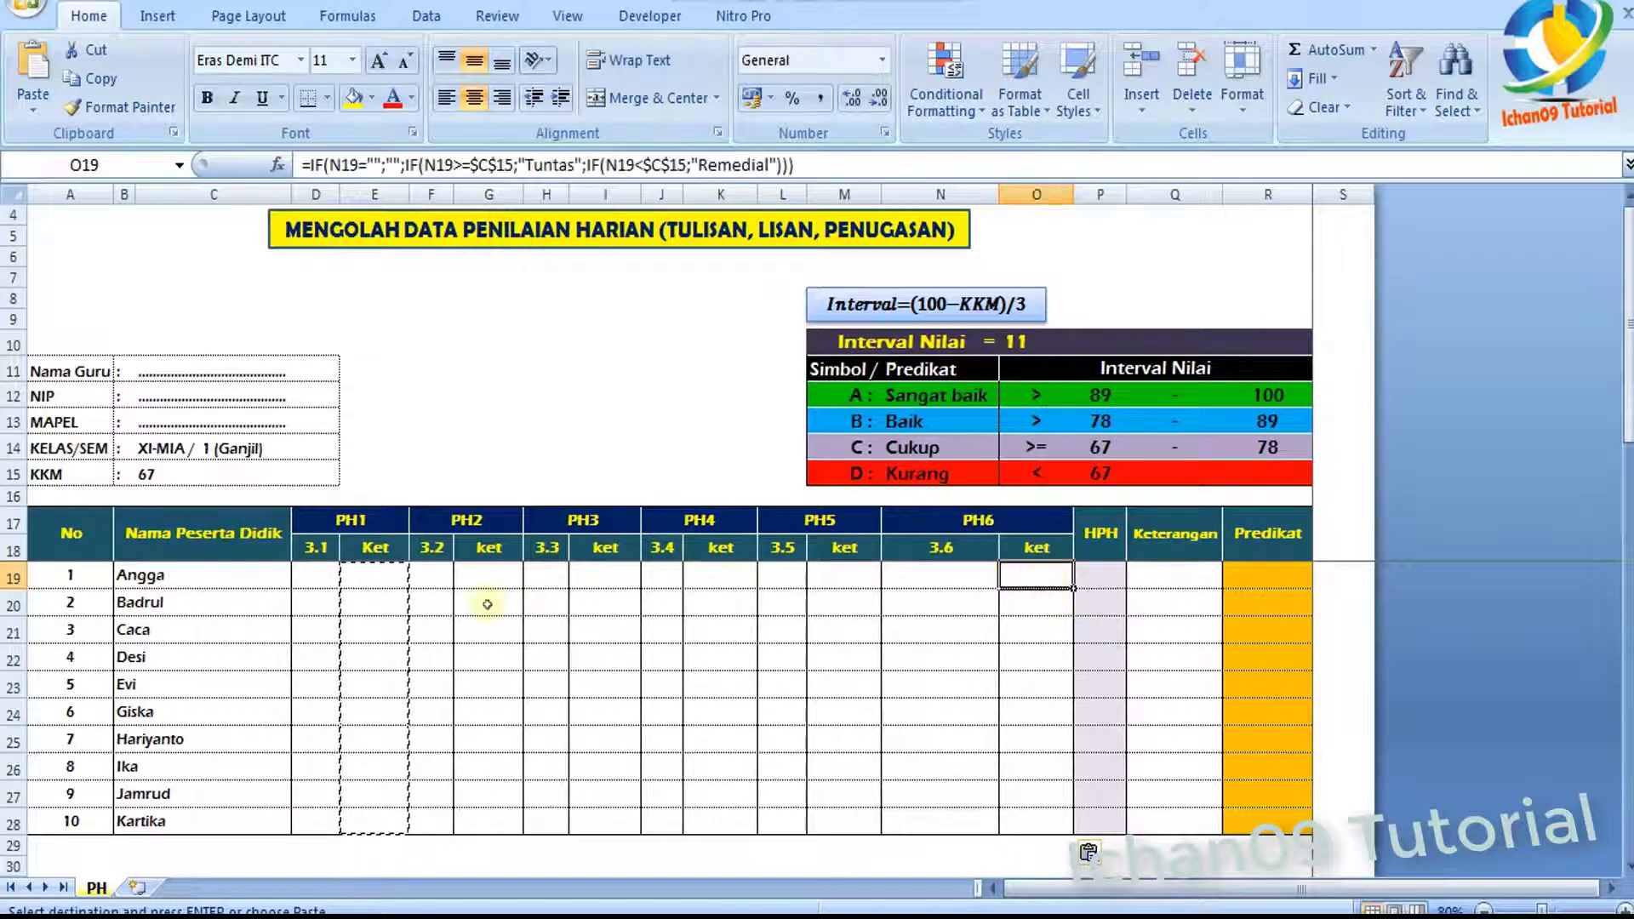
pyautogui.click(1026, 715)
pyautogui.click(978, 521)
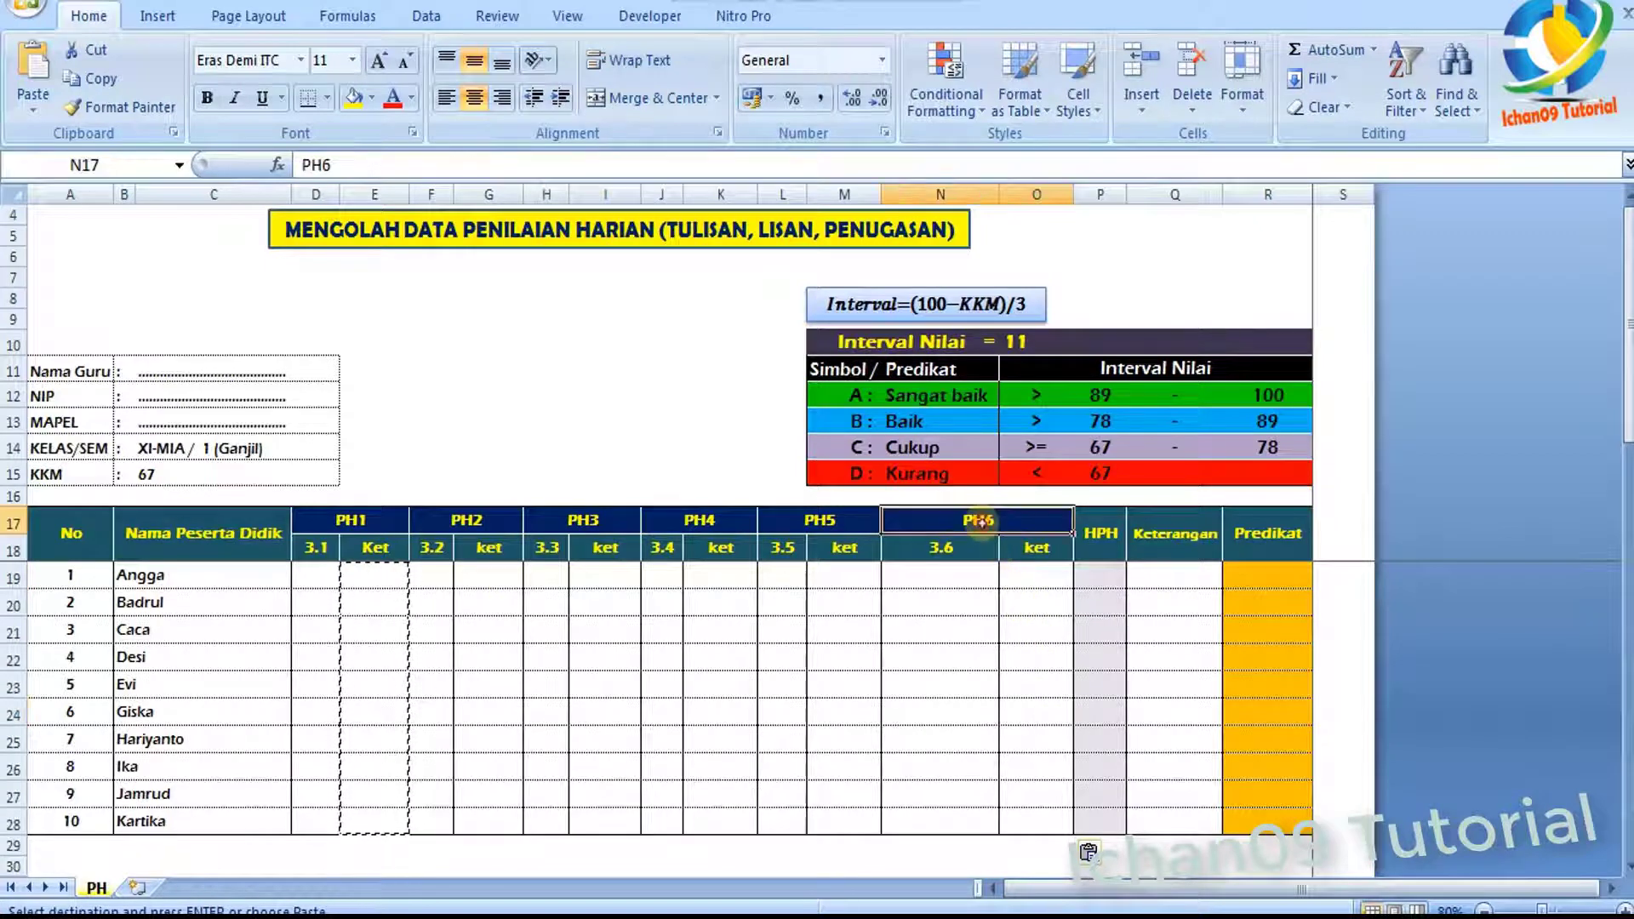
pyautogui.click(1034, 575)
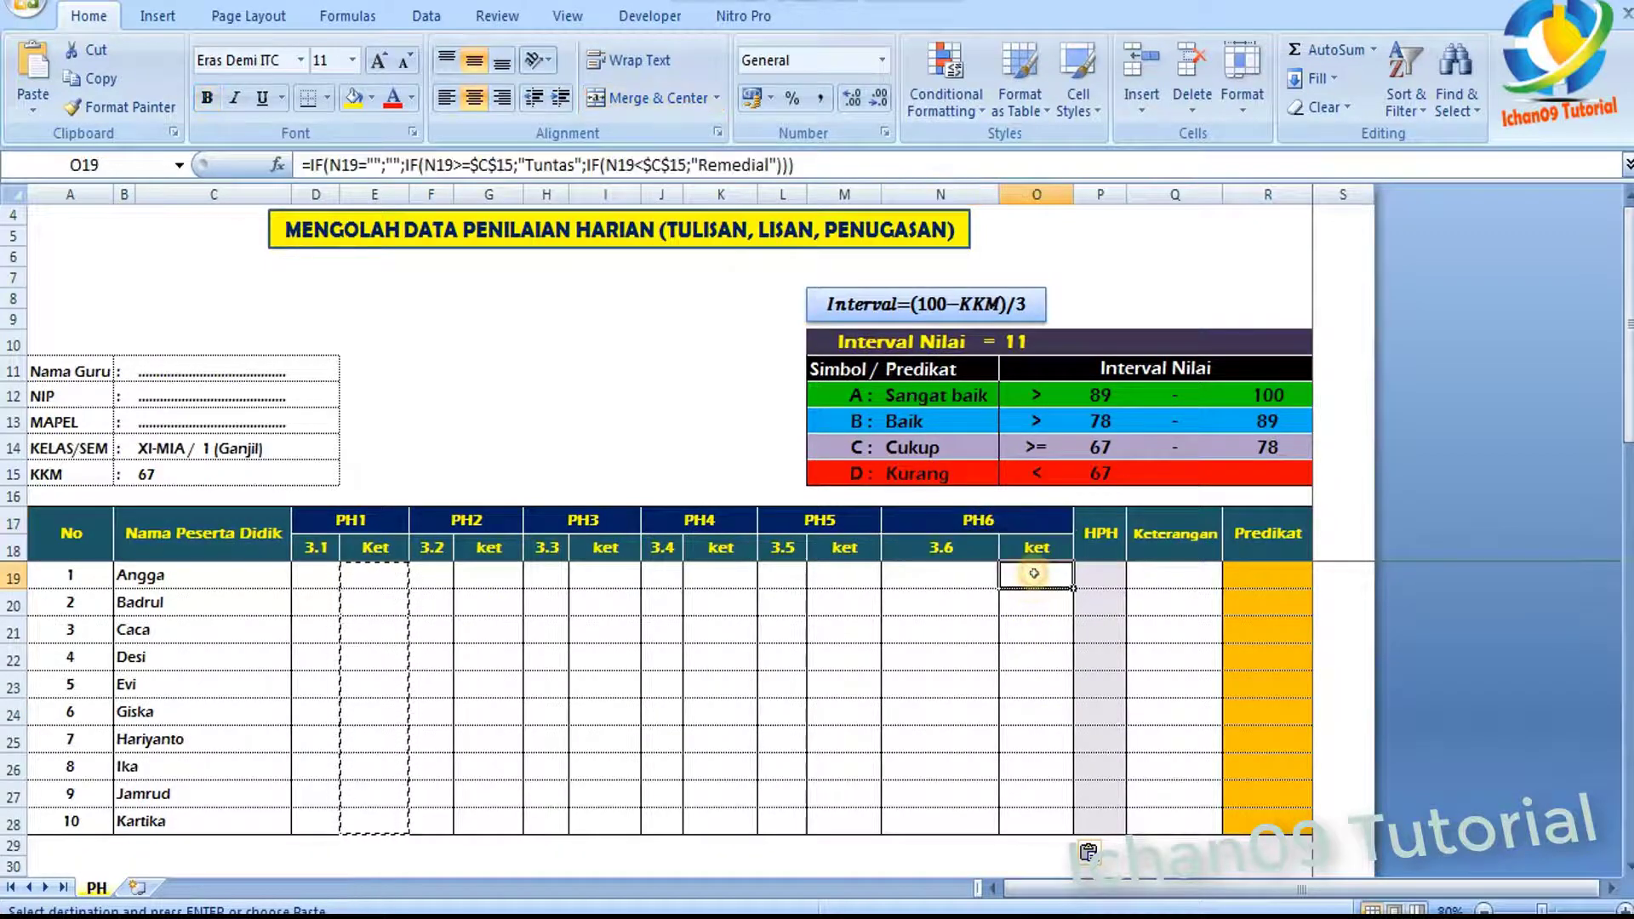
# Start the HPH formula for the first student in P19 with the IFERROR function
pyautogui.click(1084, 578)
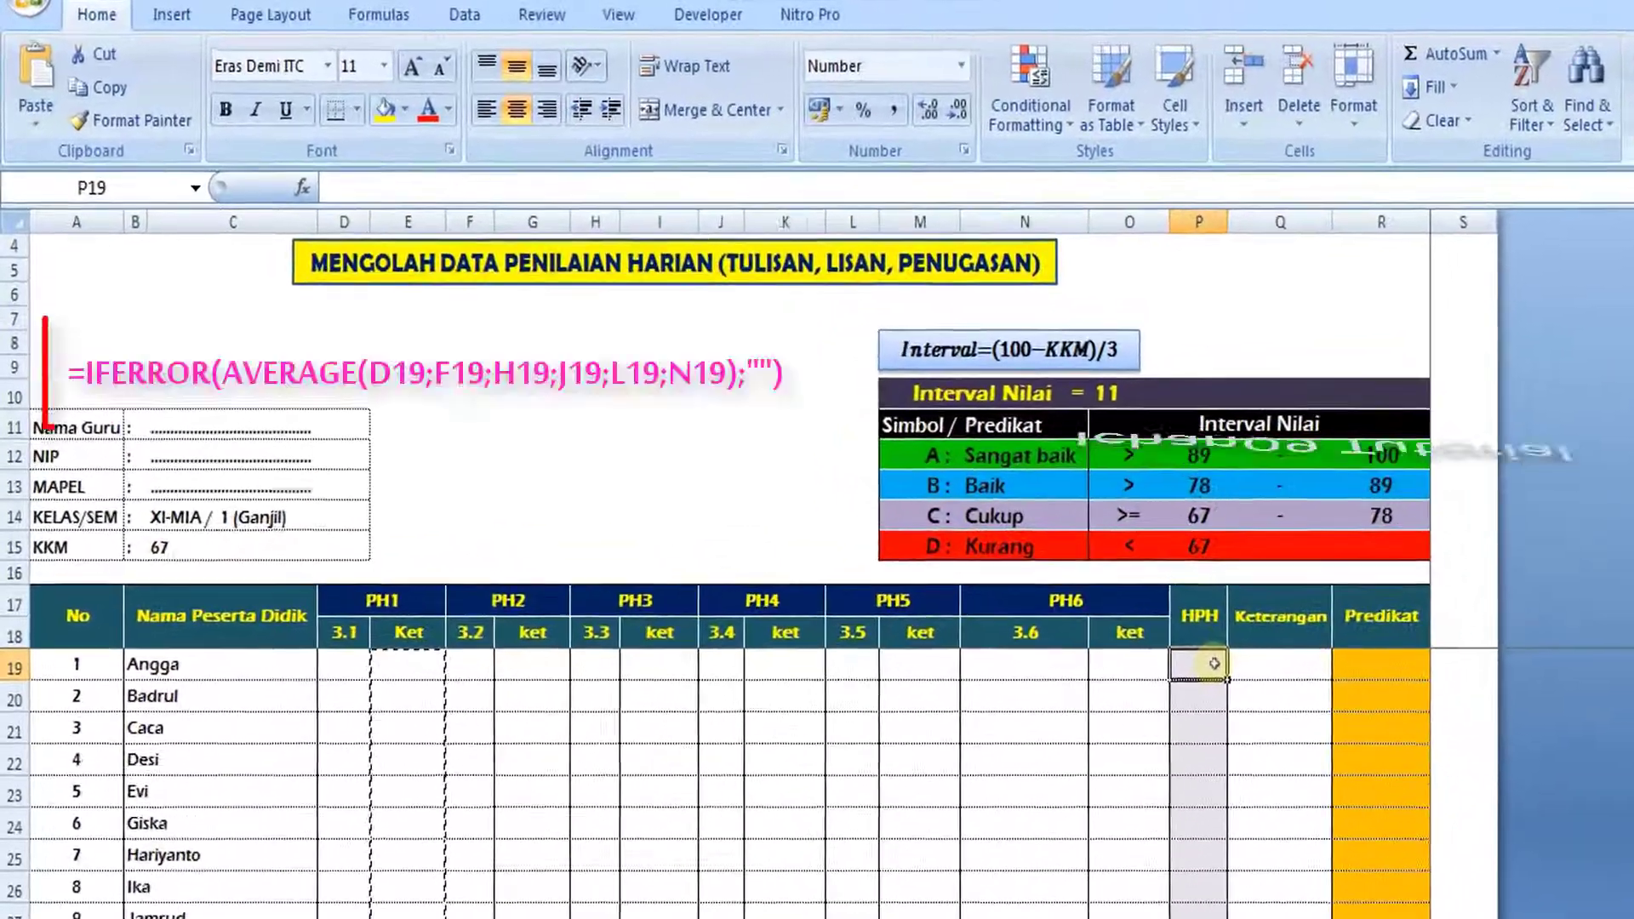
pyautogui.write('=')
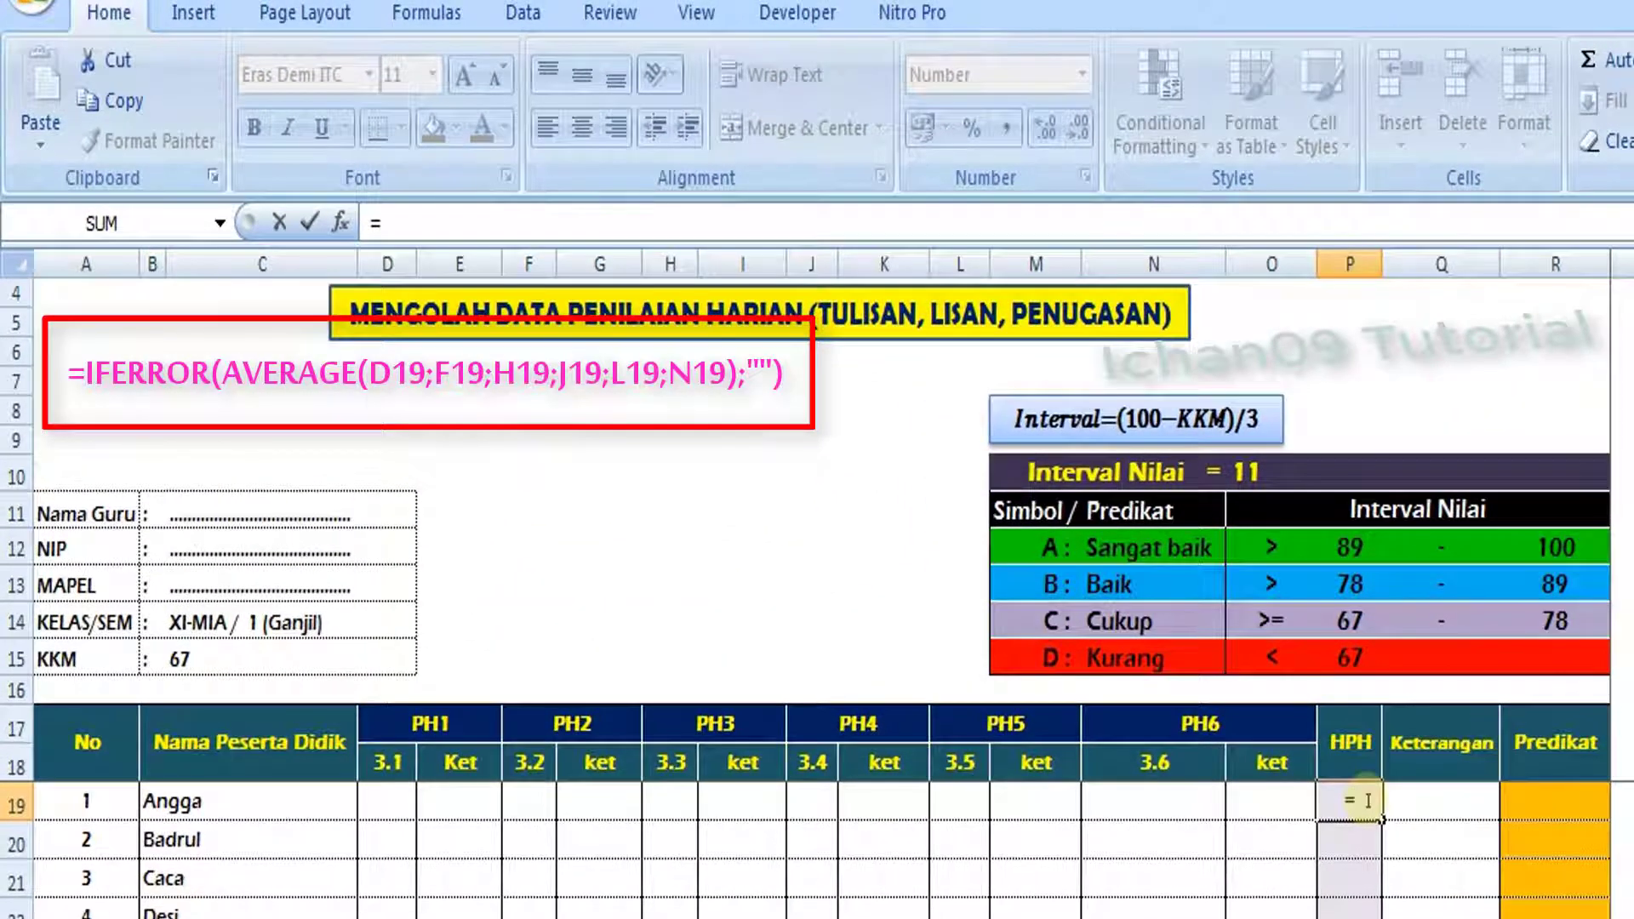
pyautogui.write('(')
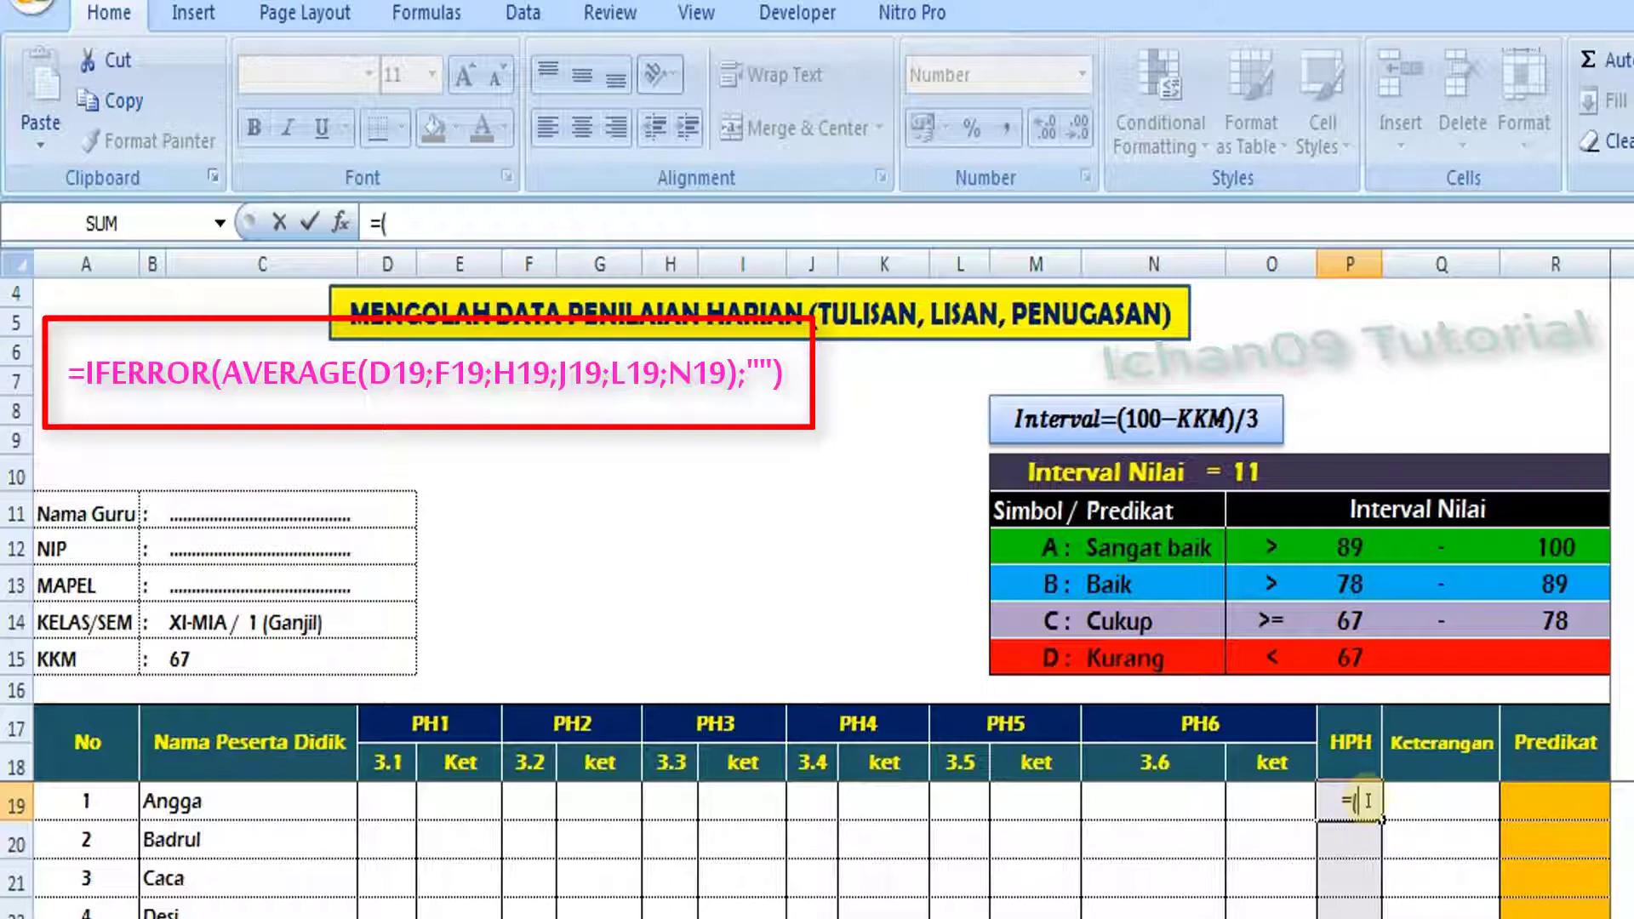
pyautogui.press('BackSpace')
pyautogui.write('if')
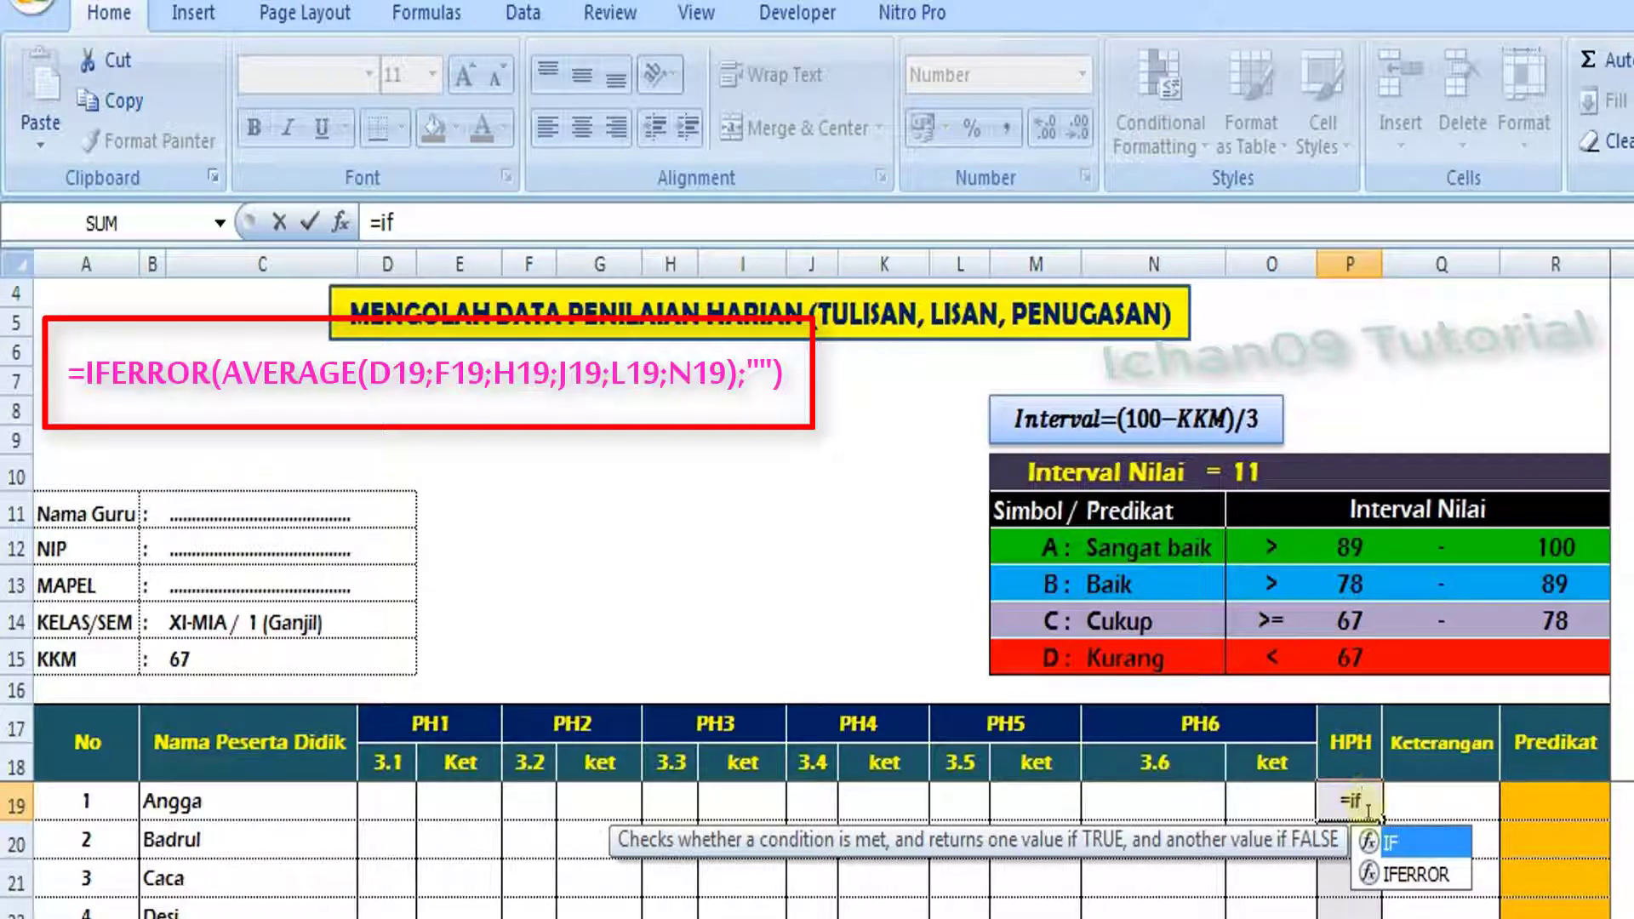
pyautogui.doubleClick(1405, 870)
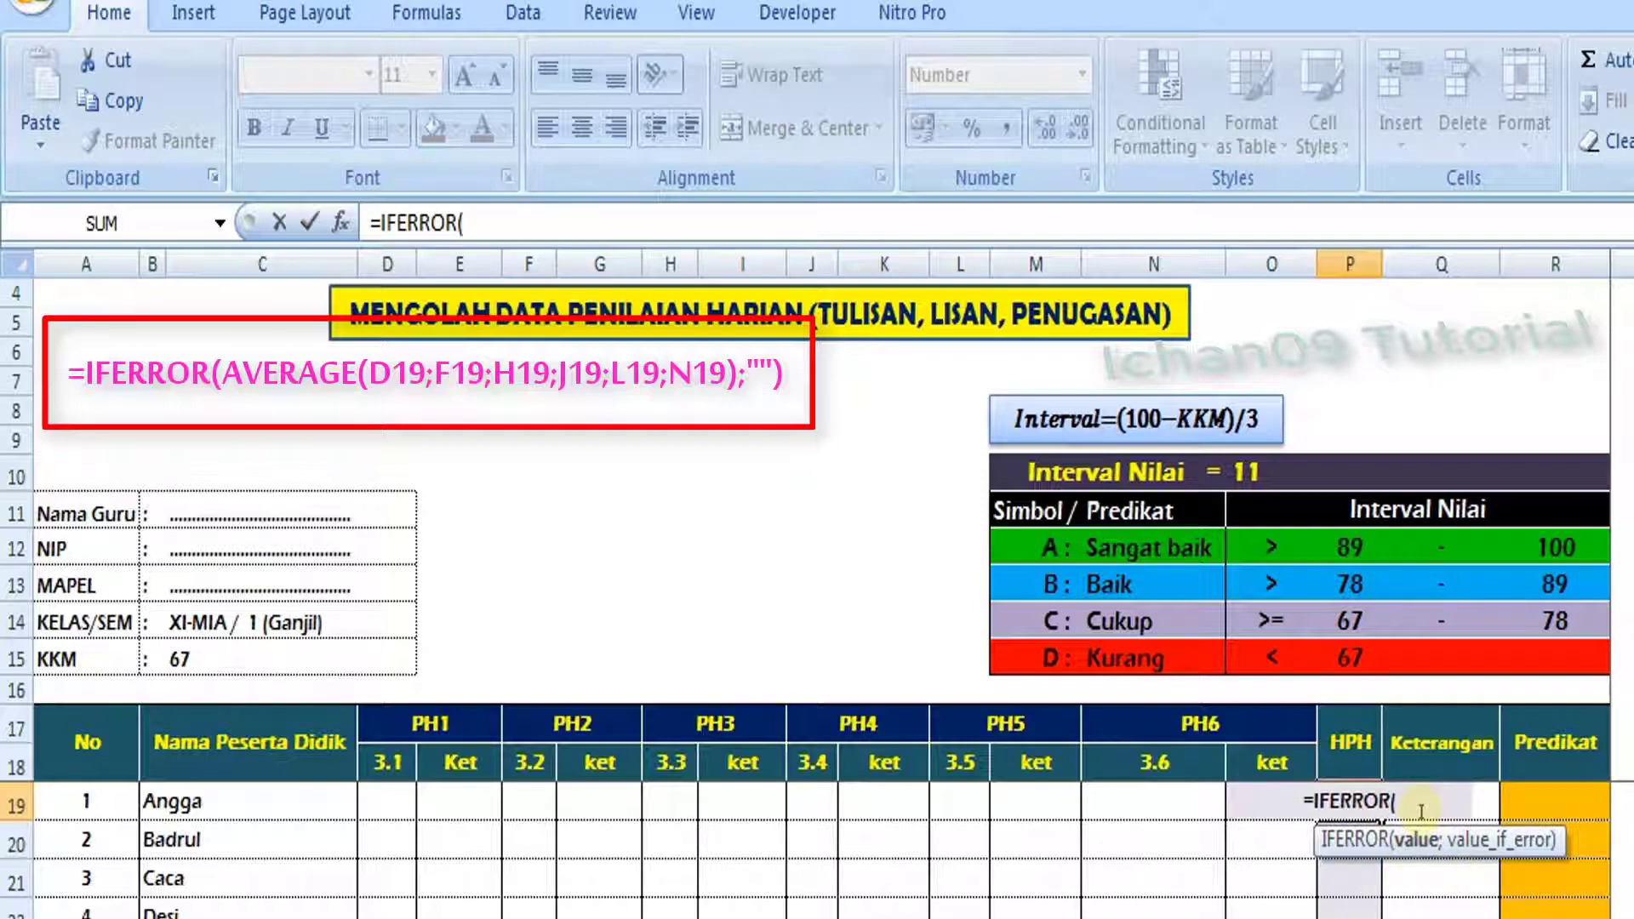
# Nest an AVERAGE function as the value argument of IFERROR in the P19 formula
pyautogui.write('ave')
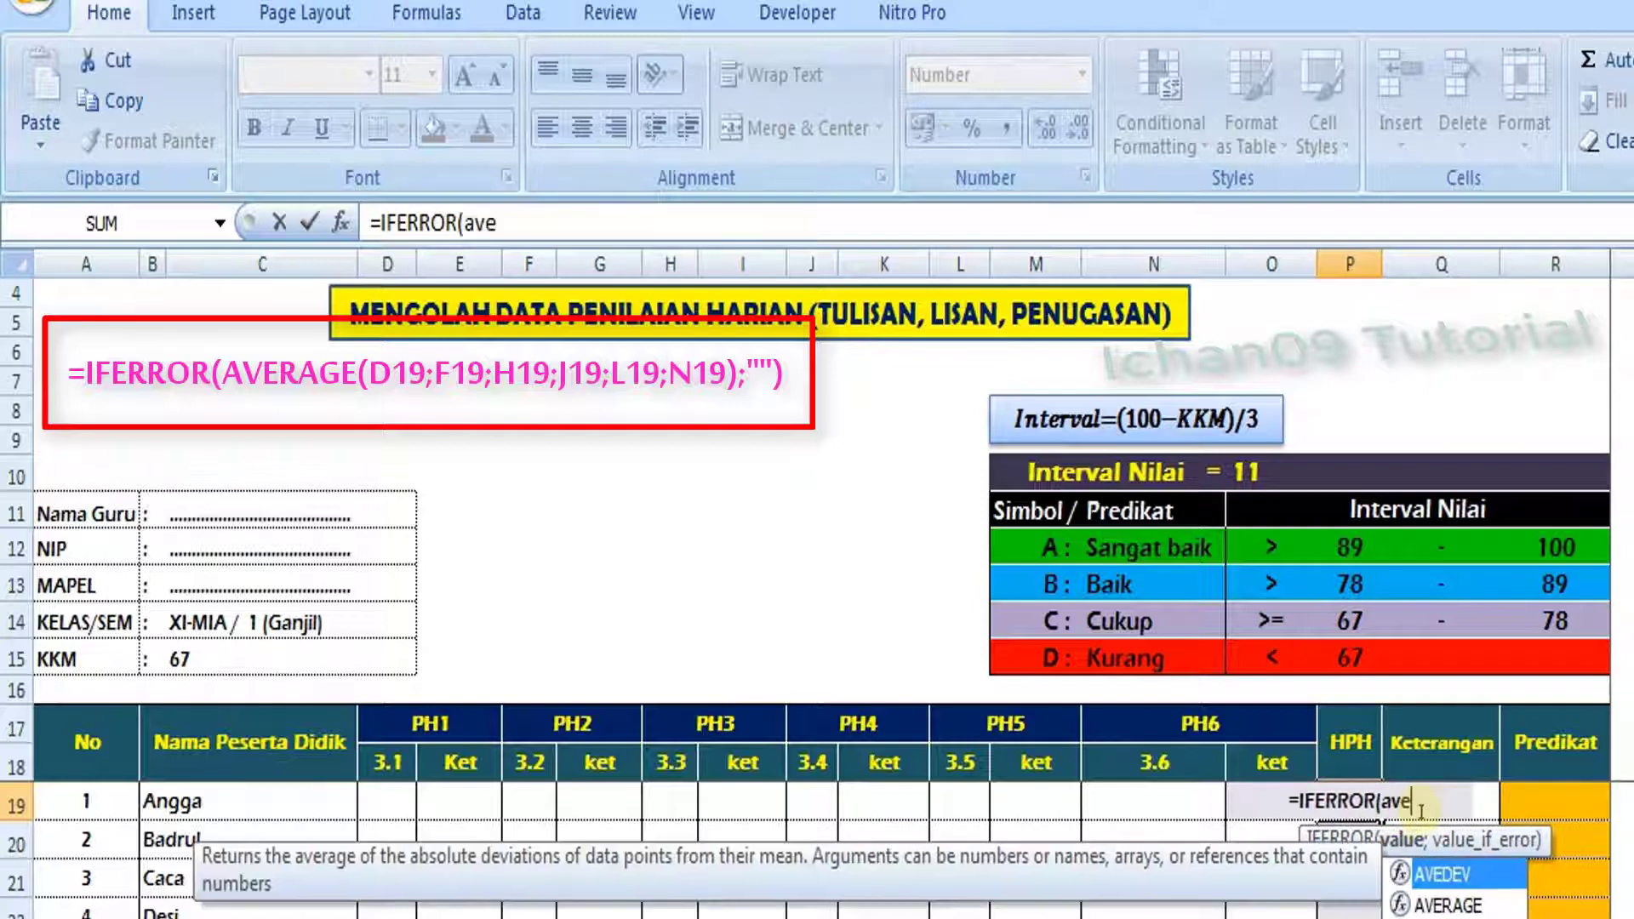
pyautogui.write('gar')
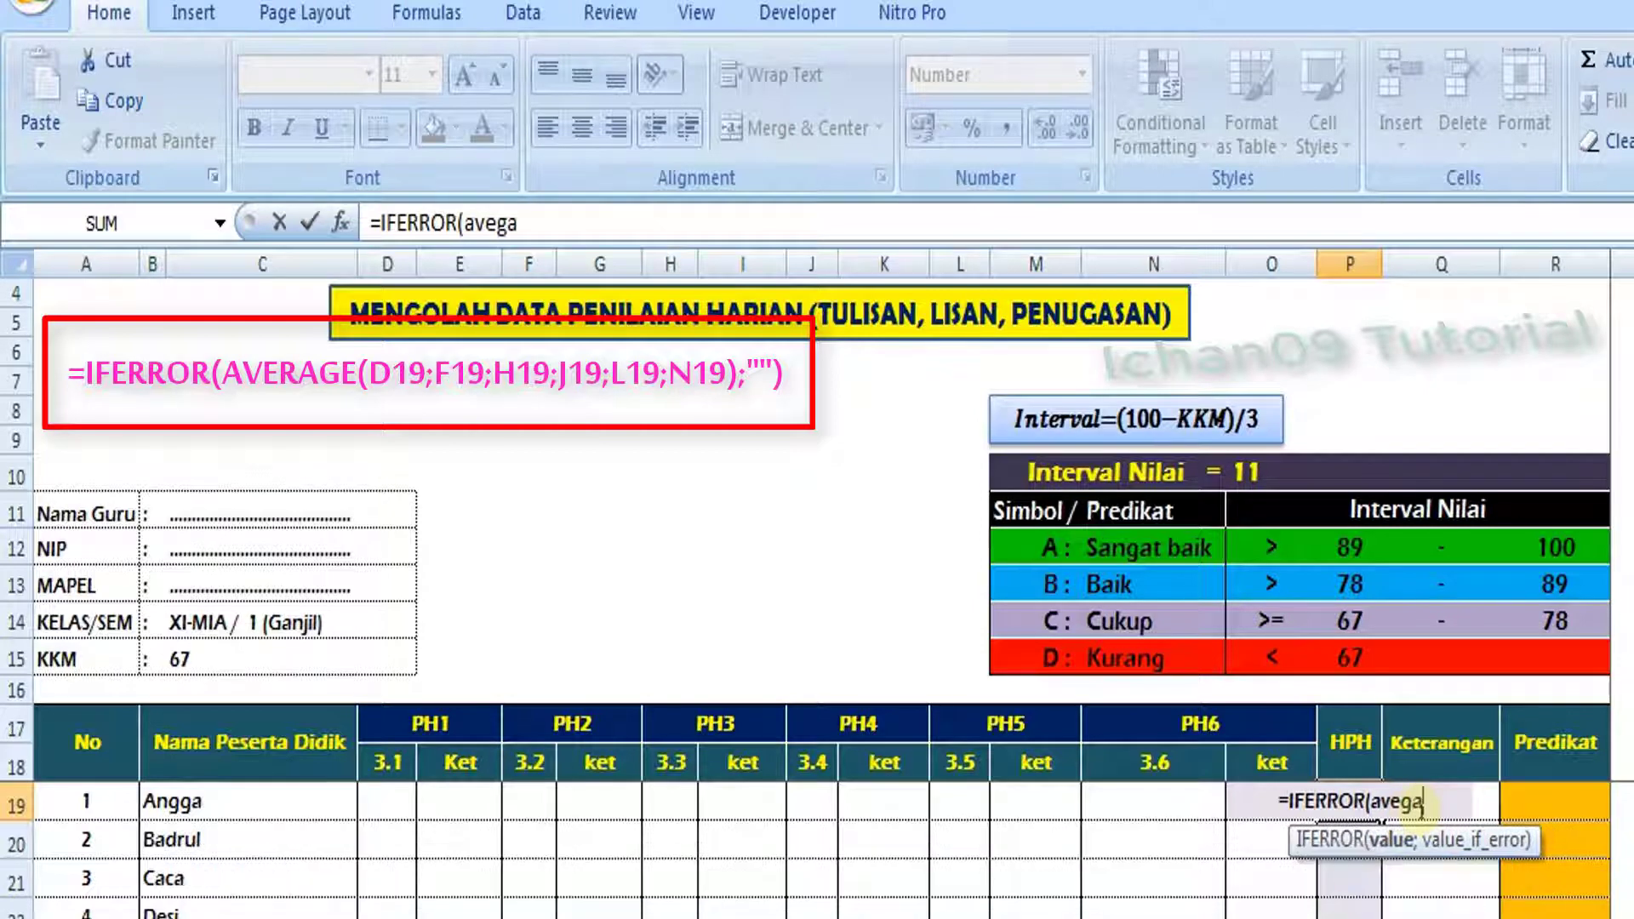
pyautogui.press('BackSpace')
pyautogui.press('BackSpace')
pyautogui.press('BackSpace')
pyautogui.write('re')
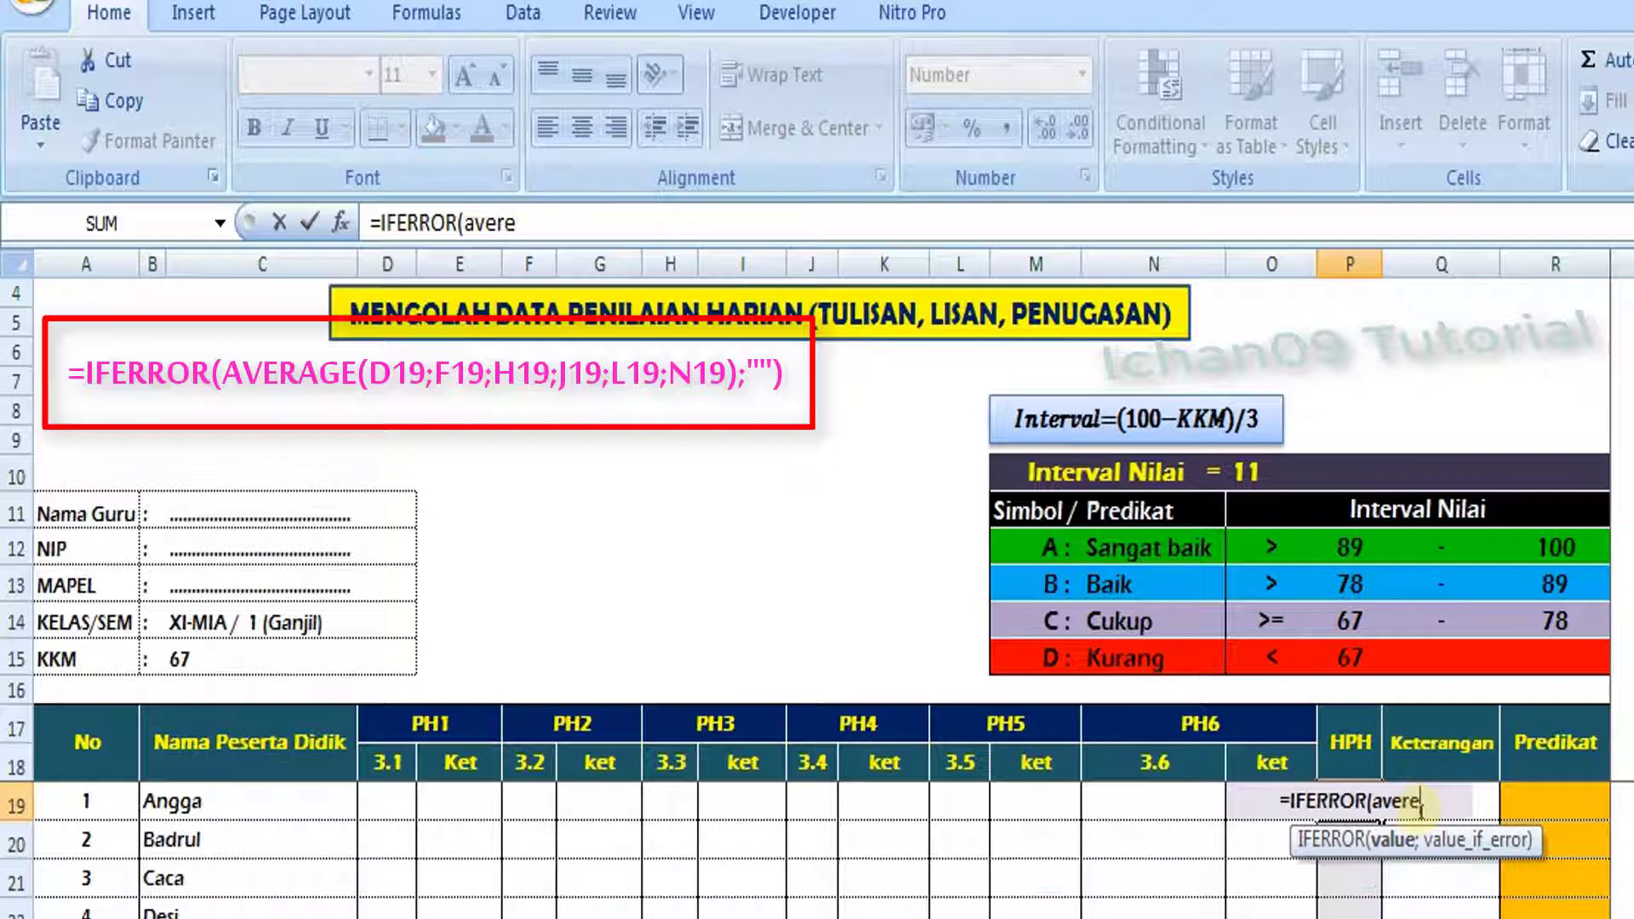
pyautogui.press('BackSpace')
pyautogui.write('age')
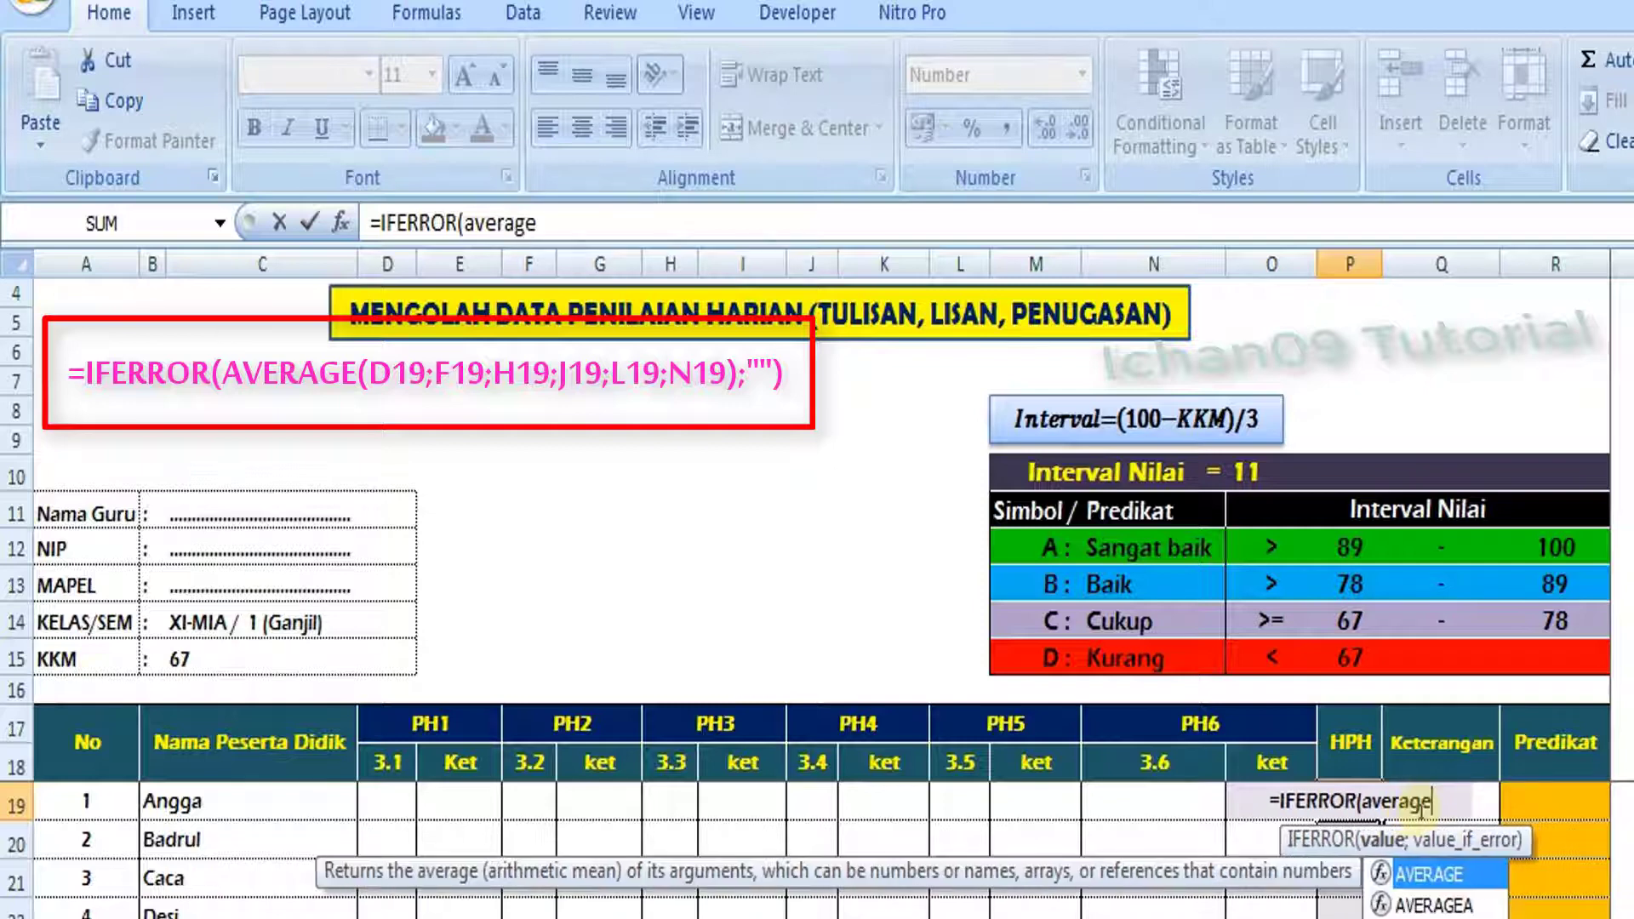
pyautogui.write('(')
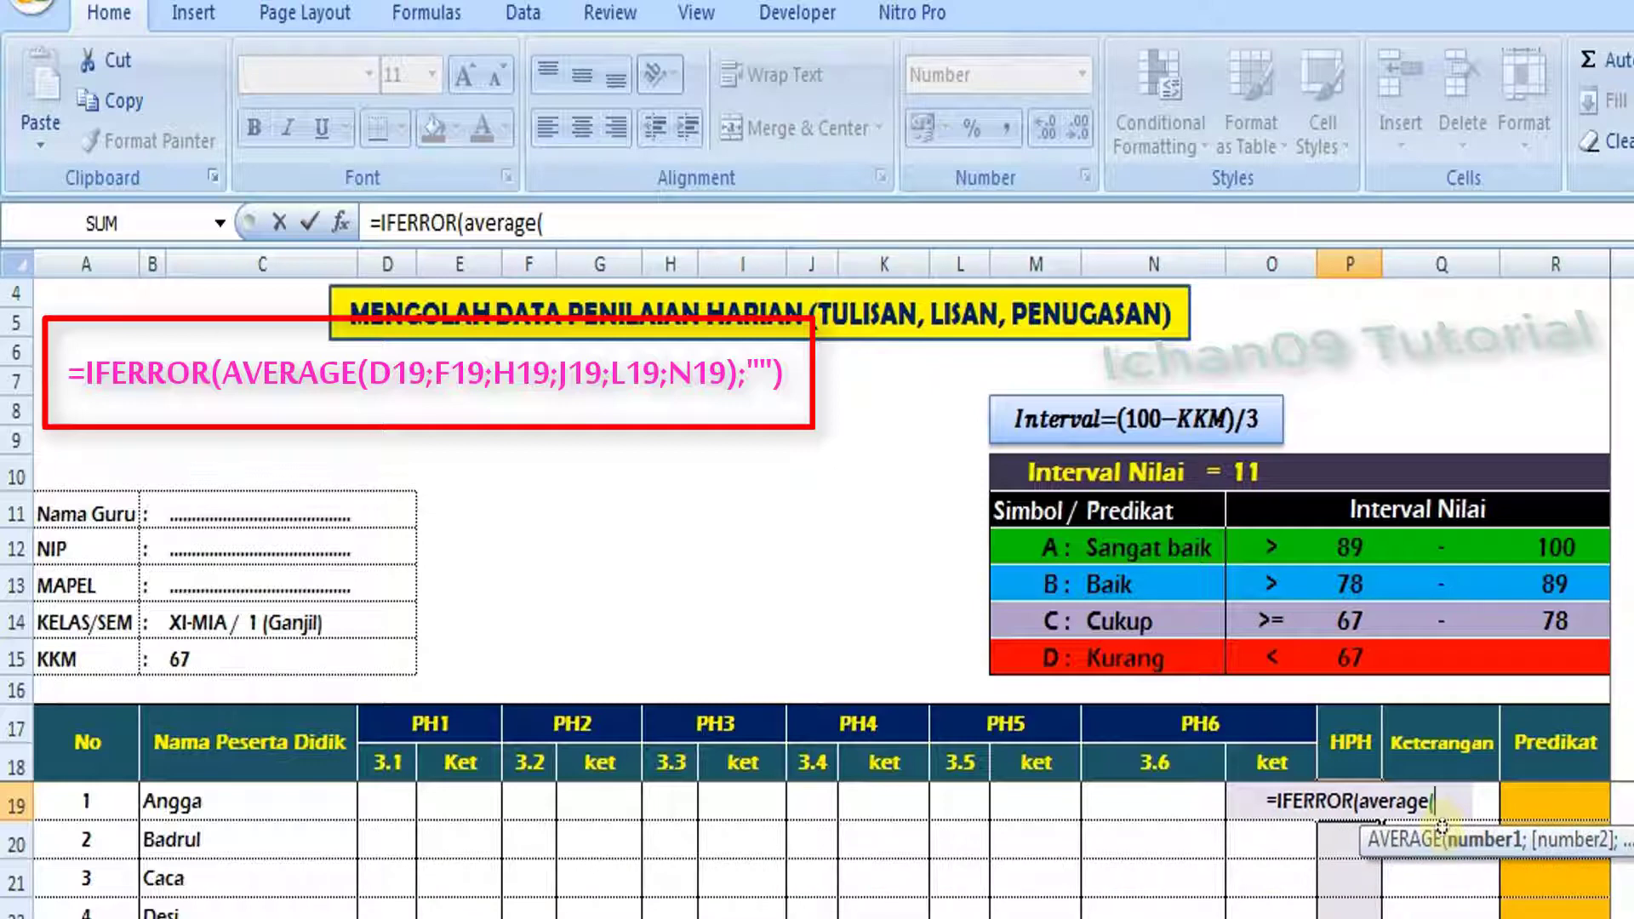
pyautogui.write('d')
pyautogui.press('BackSpace')
pyautogui.write('D19')
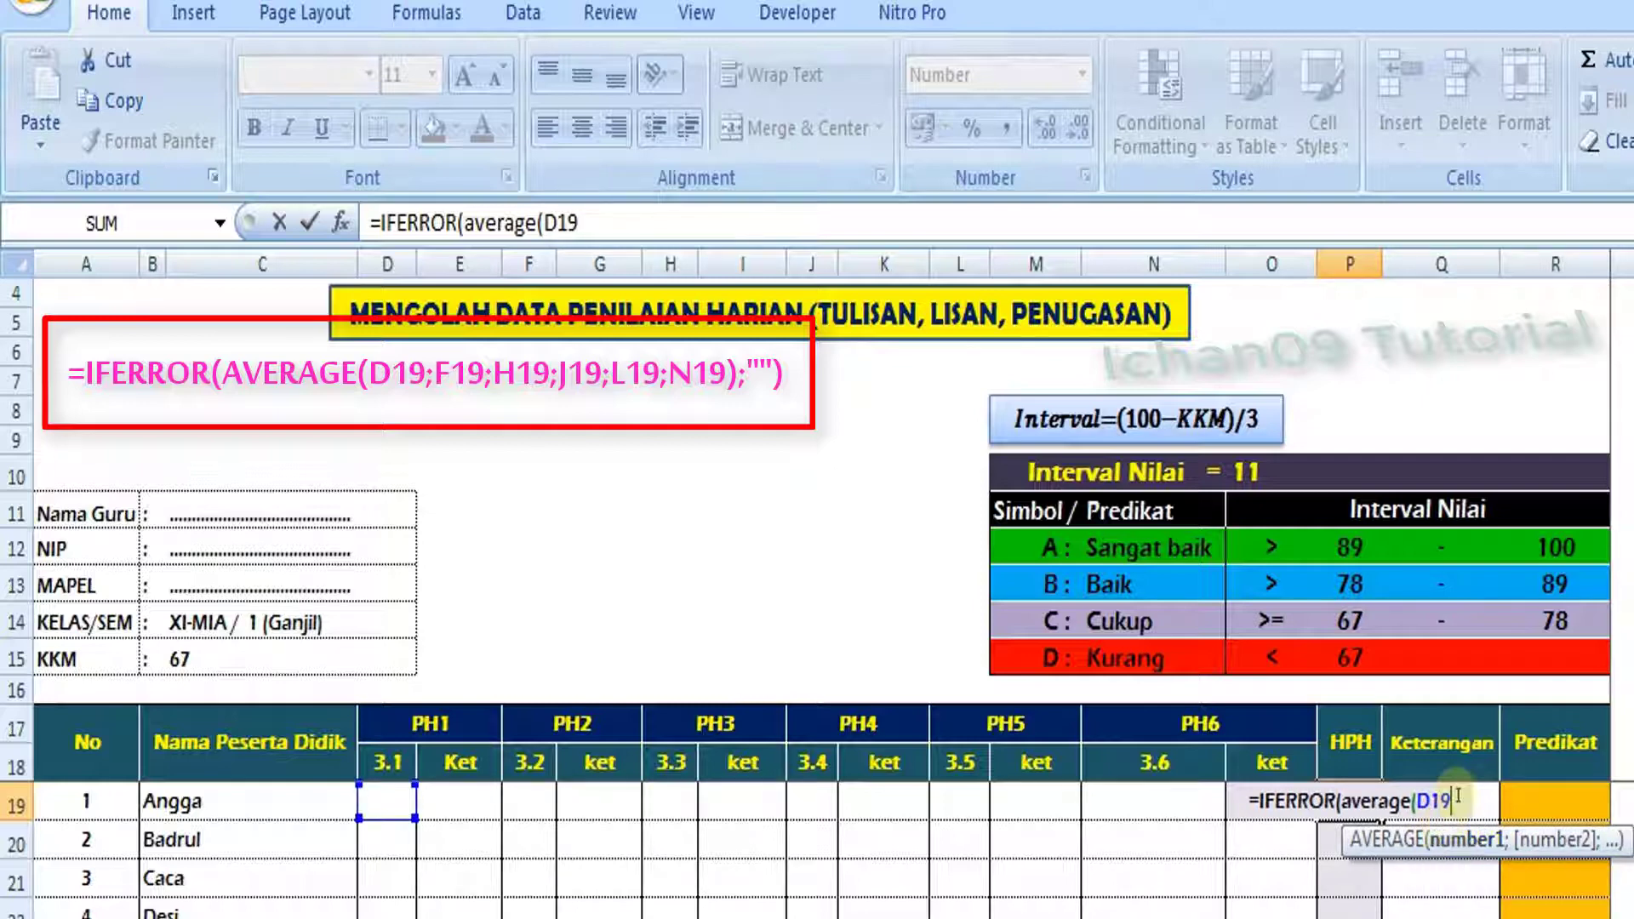
pyautogui.click(523, 800)
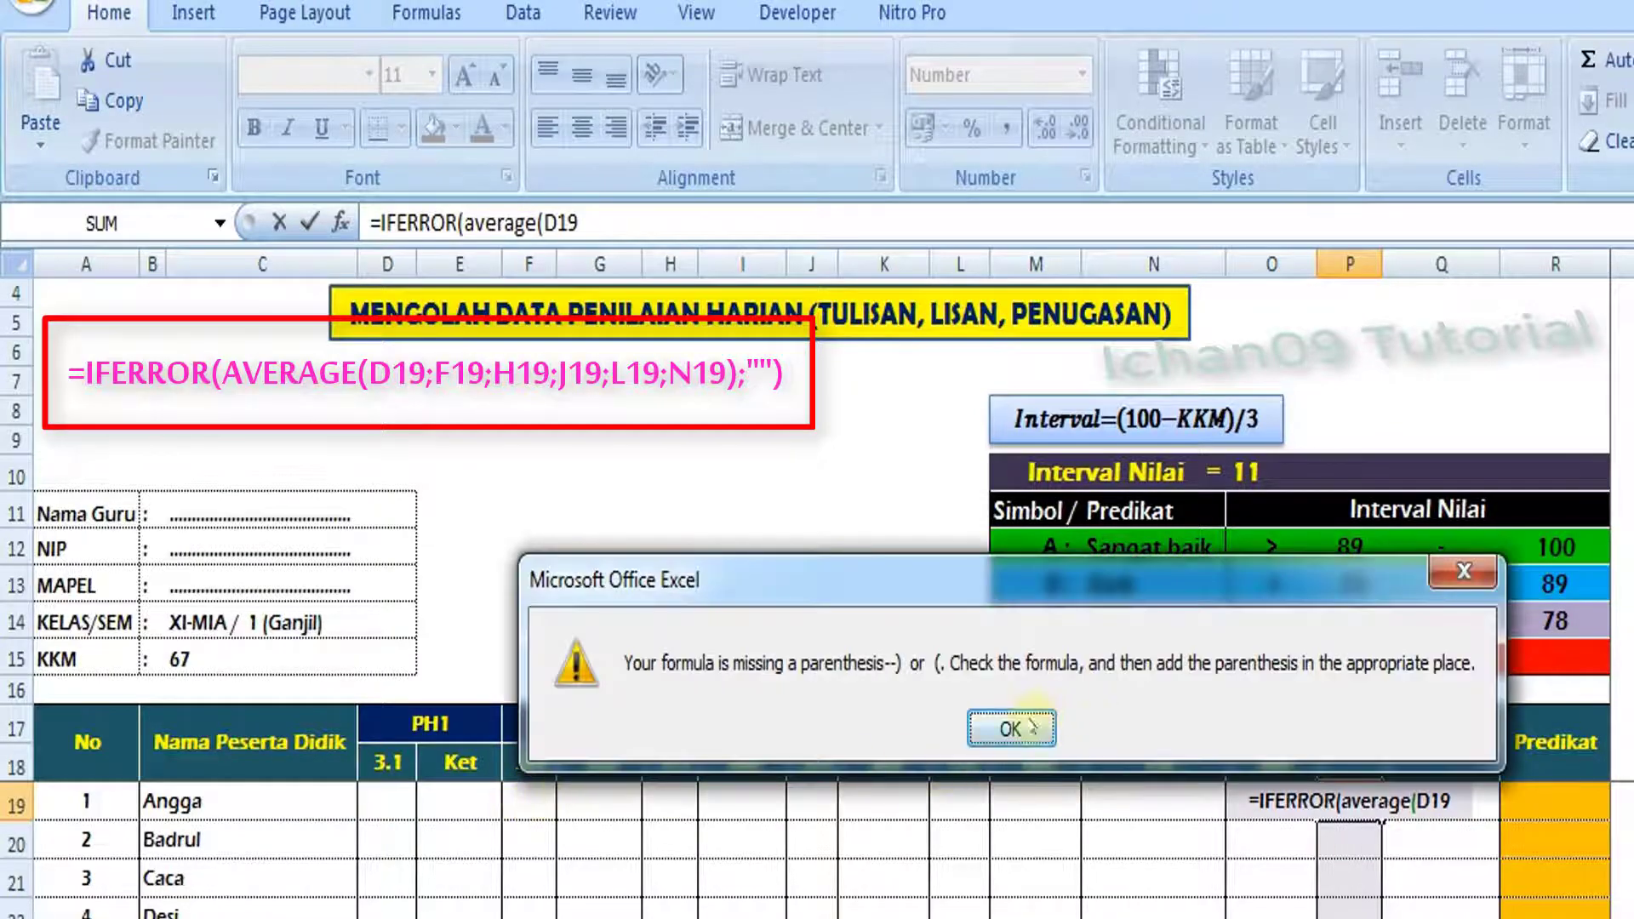
pyautogui.click(1004, 768)
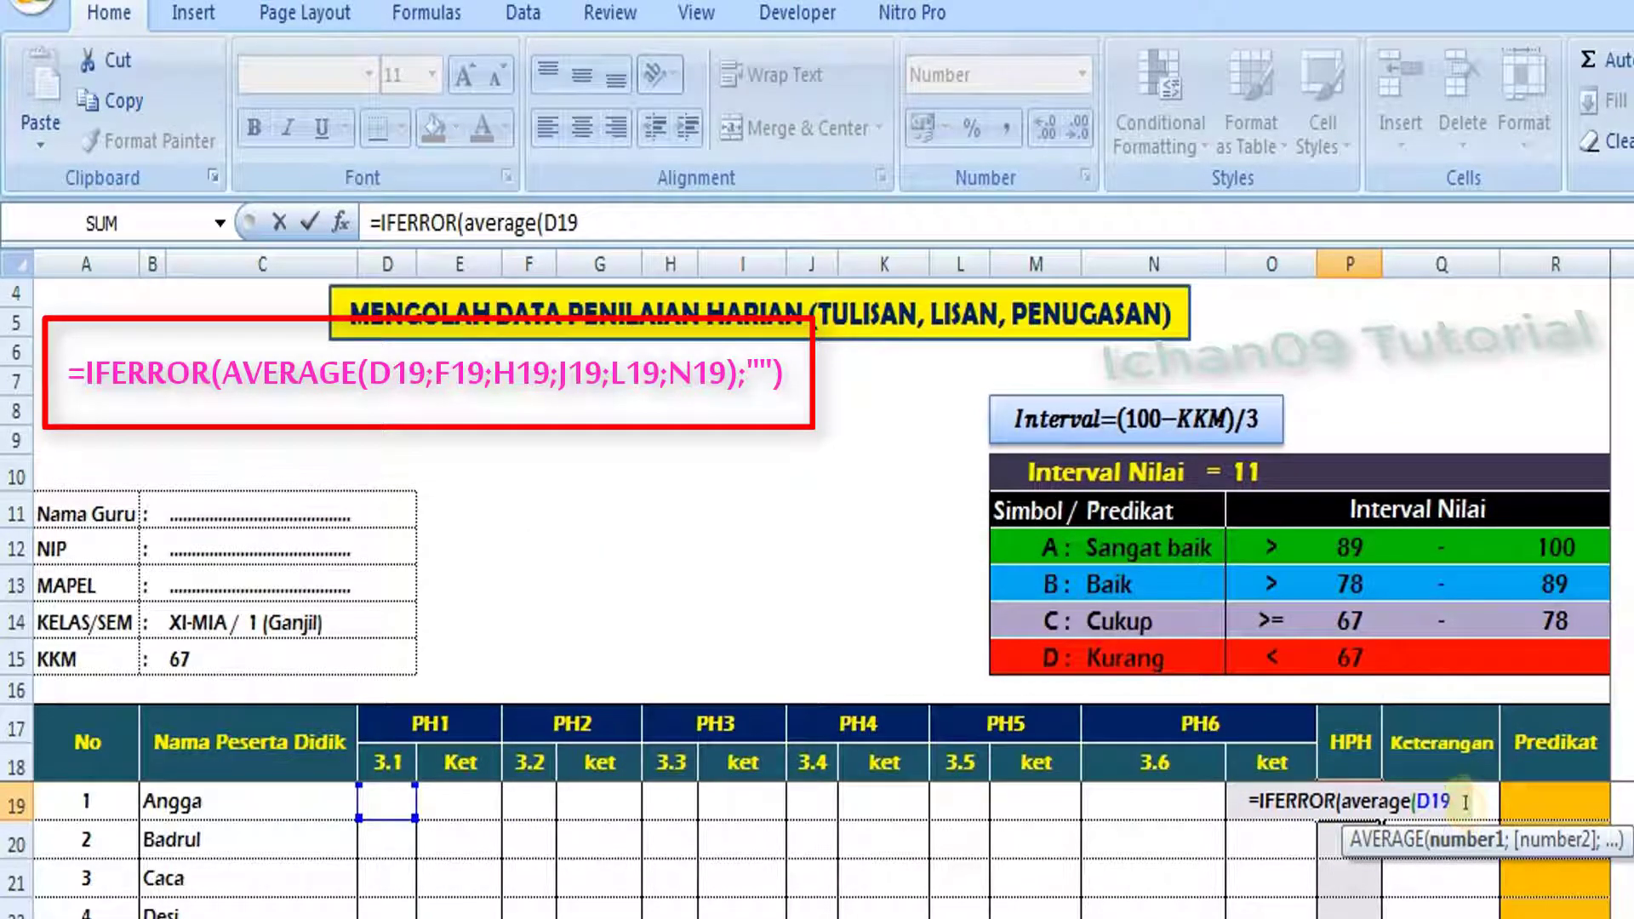
pyautogui.press('BackSpace')
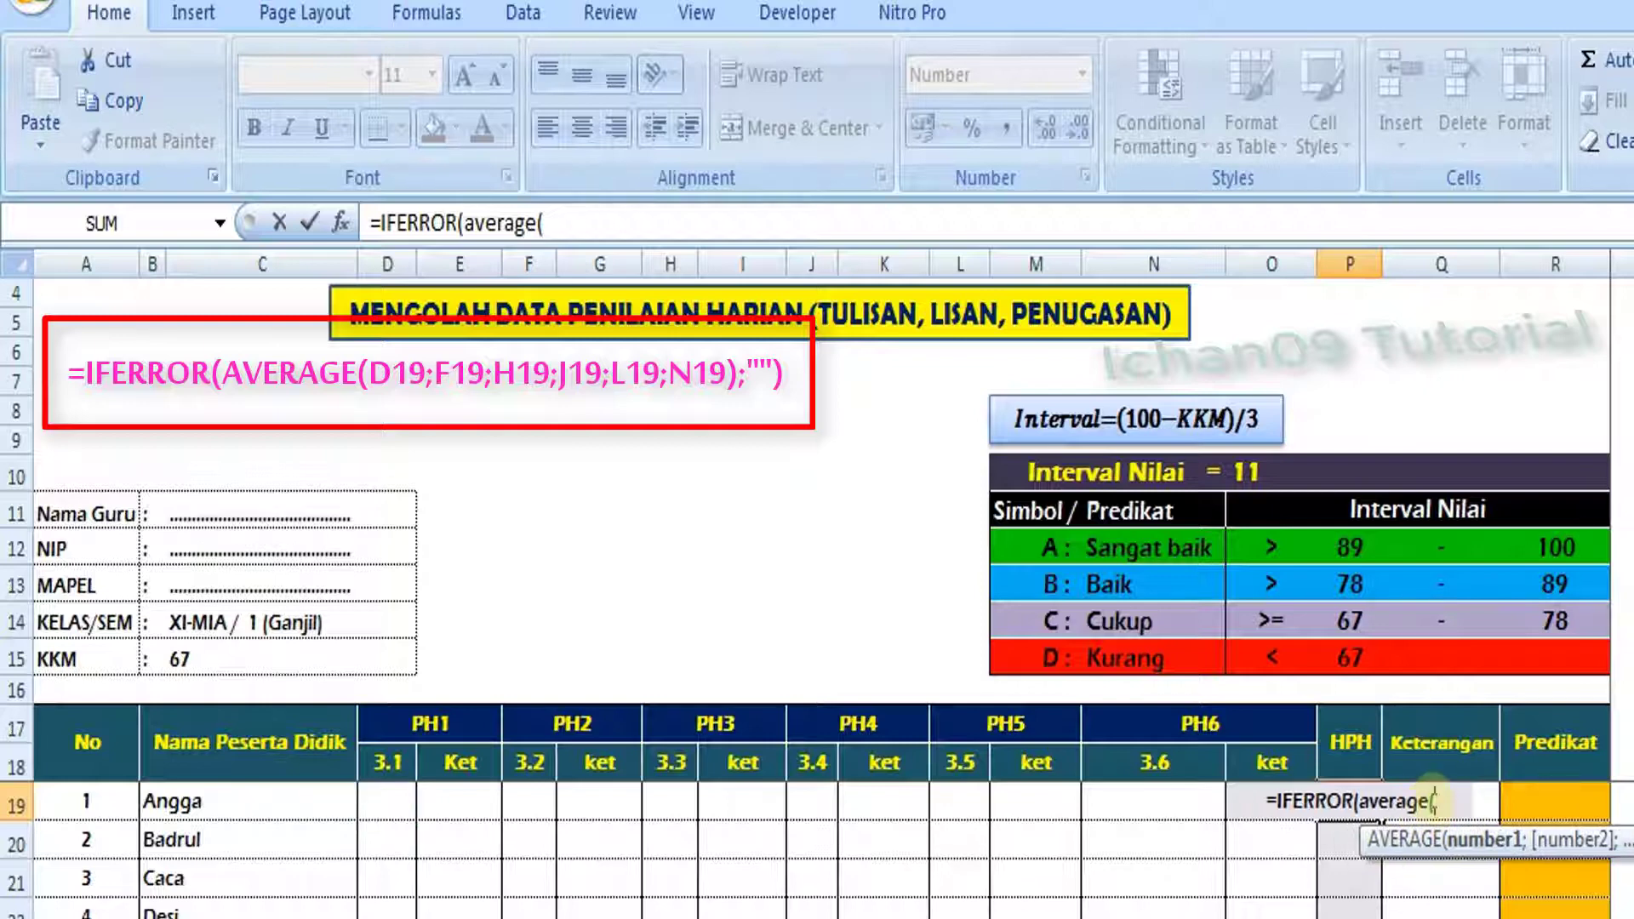
# Give AVERAGE in P19 the PH1, PH2 and PH3 scores as semicolon-separated arguments: D19;F19;H19
pyautogui.click(387, 762)
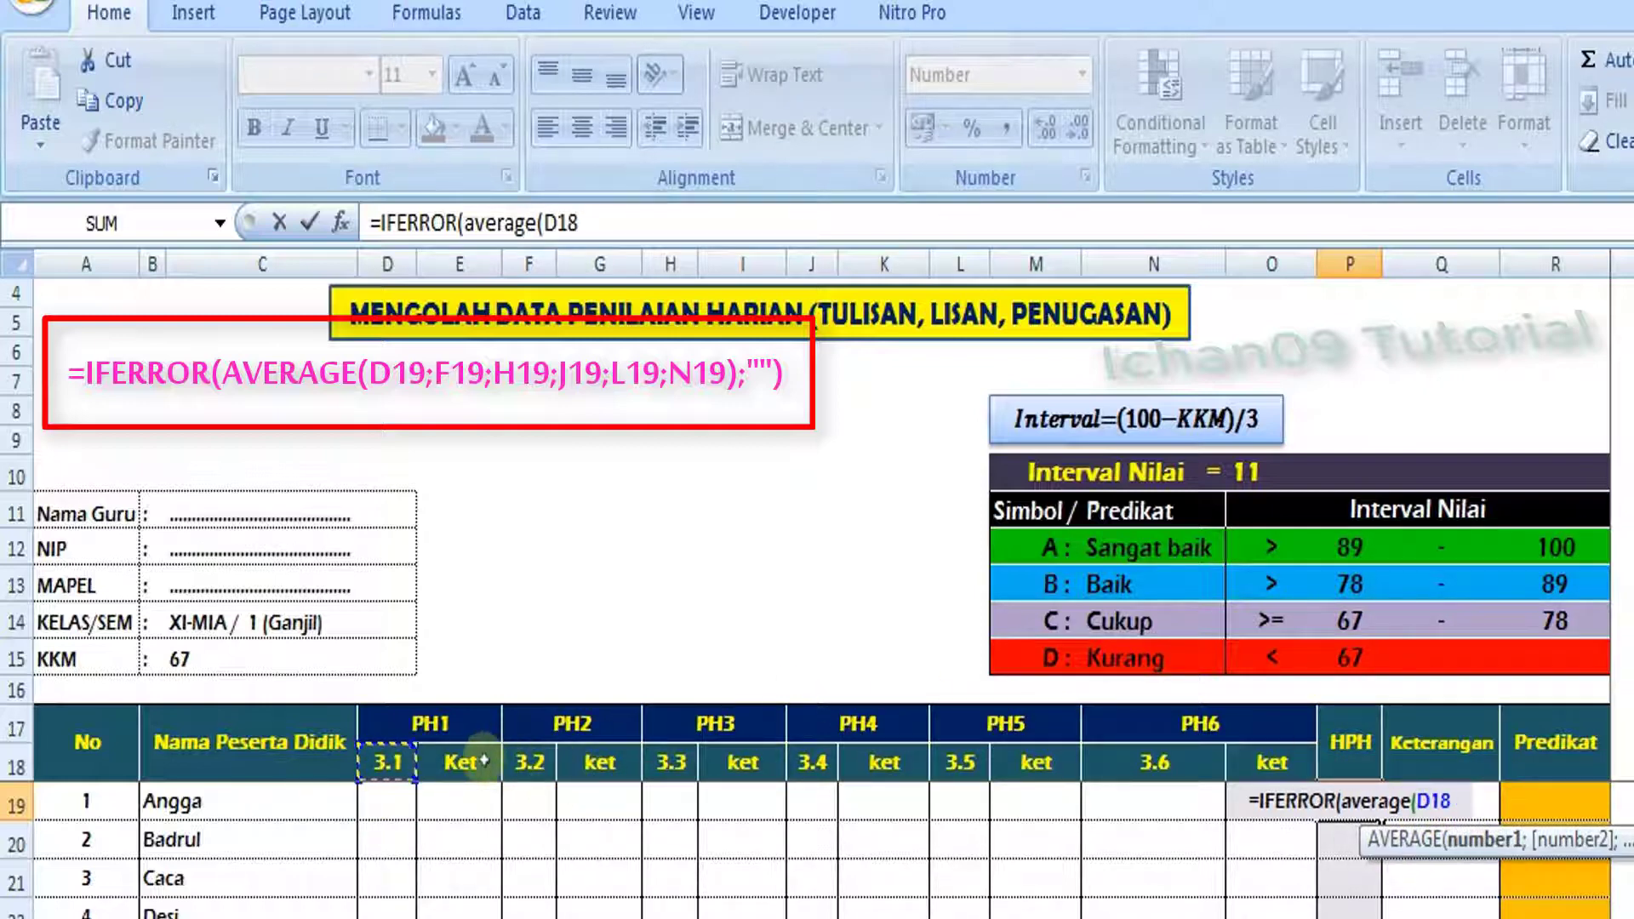
pyautogui.click(402, 800)
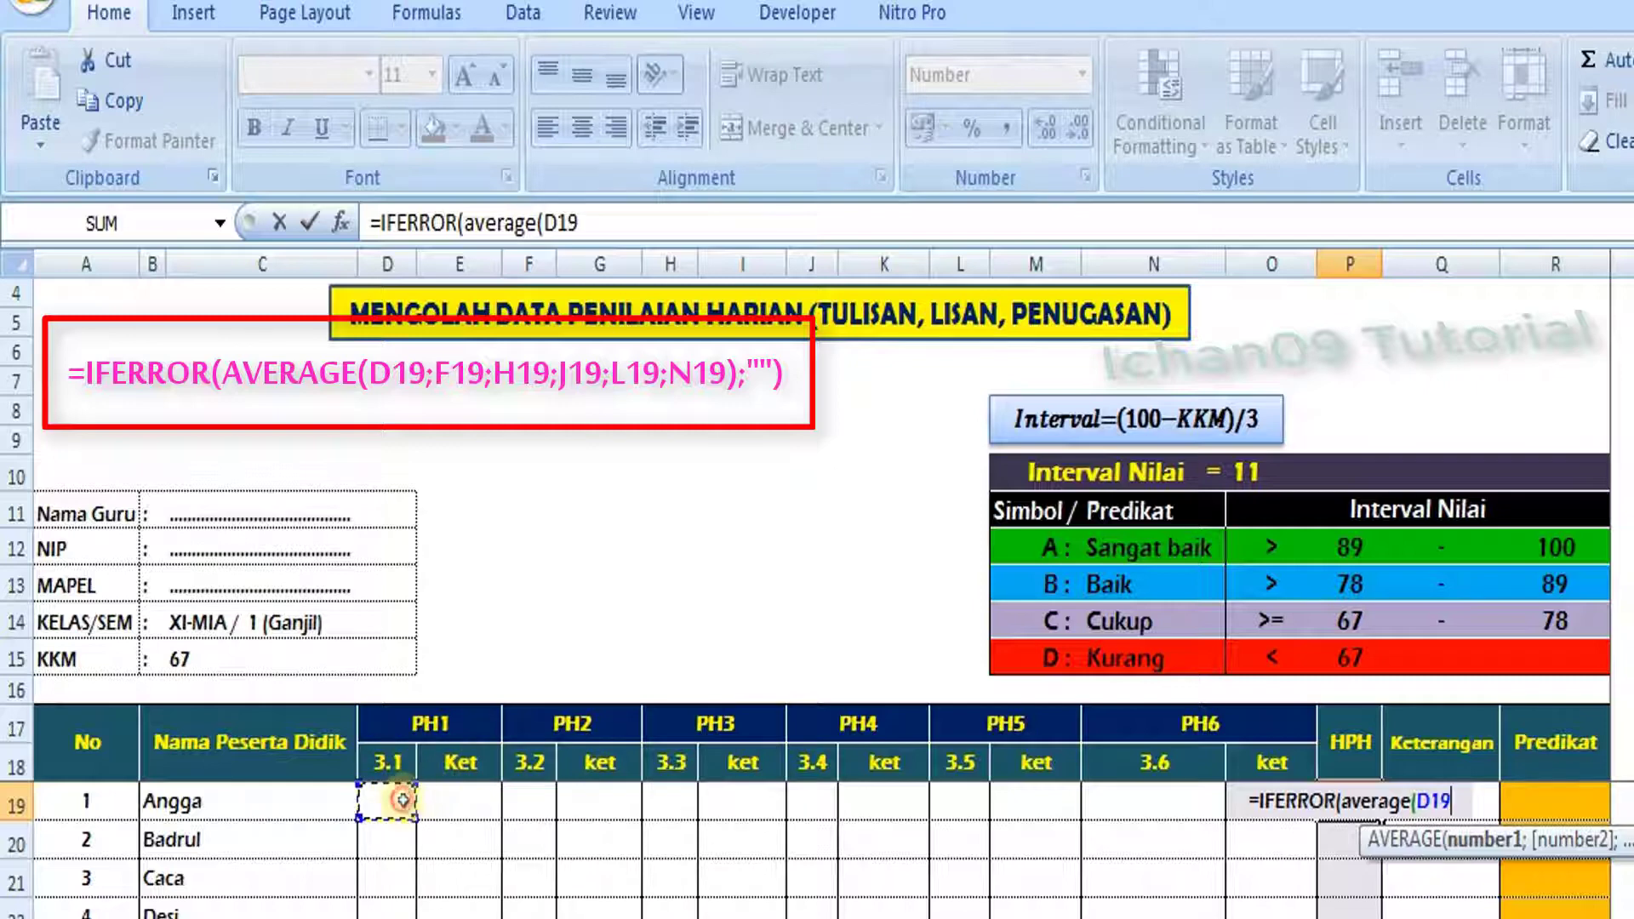
pyautogui.write(';')
pyautogui.click(526, 803)
pyautogui.write(';')
pyautogui.click(671, 803)
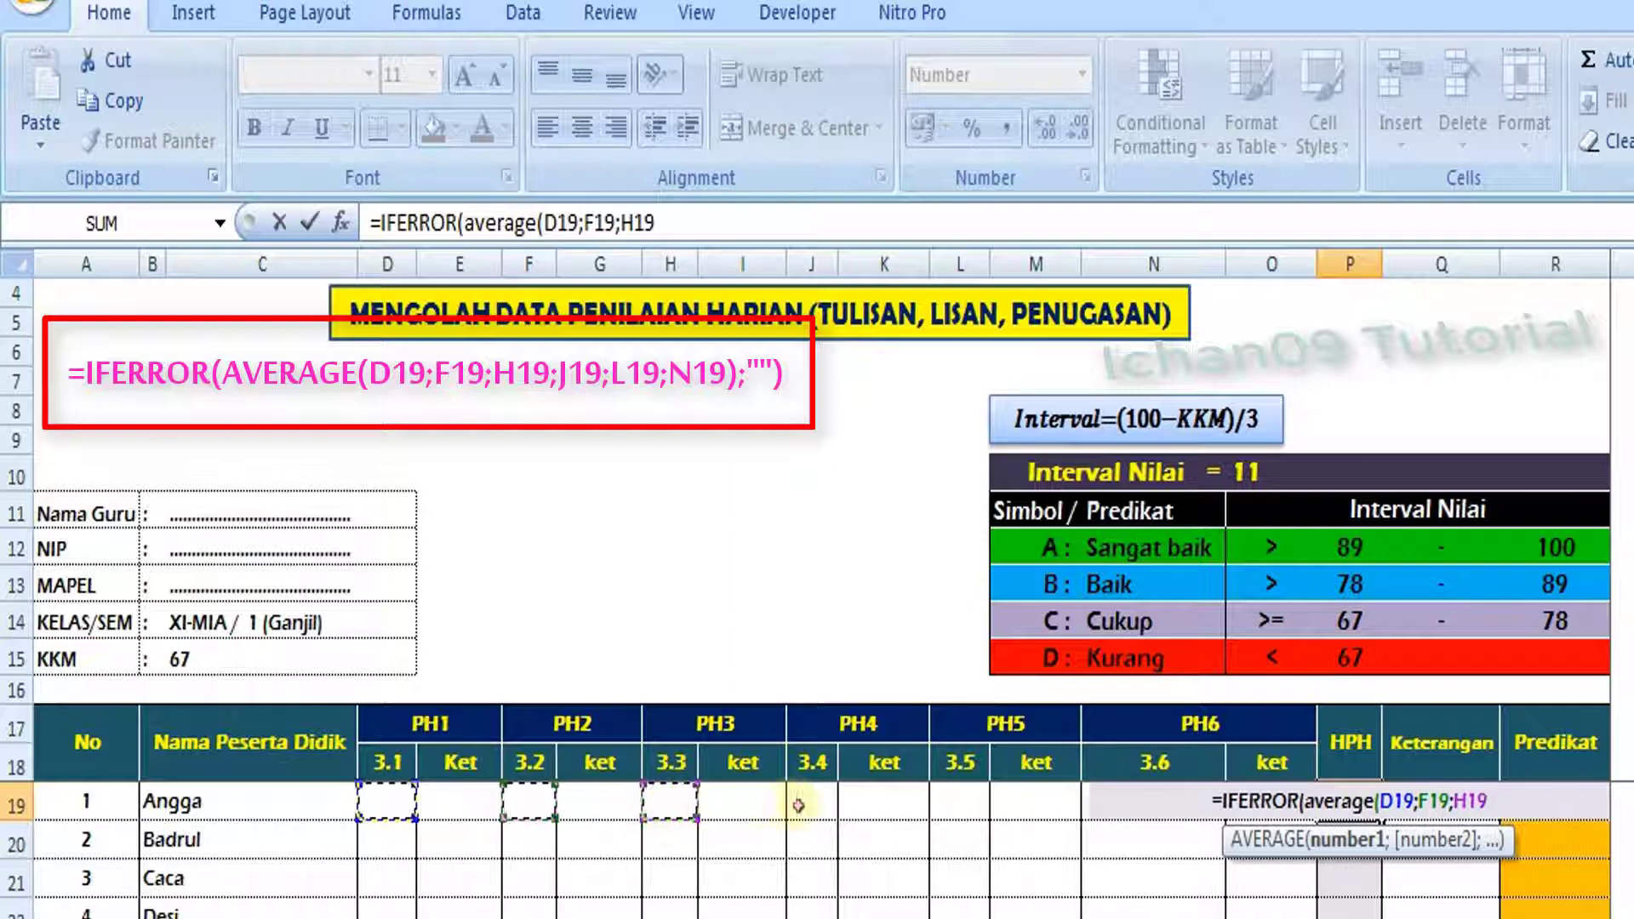
# Append the PH4, PH5 and PH6 scores J19;L19;N19 to the AVERAGE arguments and close the AVERAGE function
pyautogui.write(';')
pyautogui.click(812, 803)
pyautogui.write(';')
pyautogui.click(959, 803)
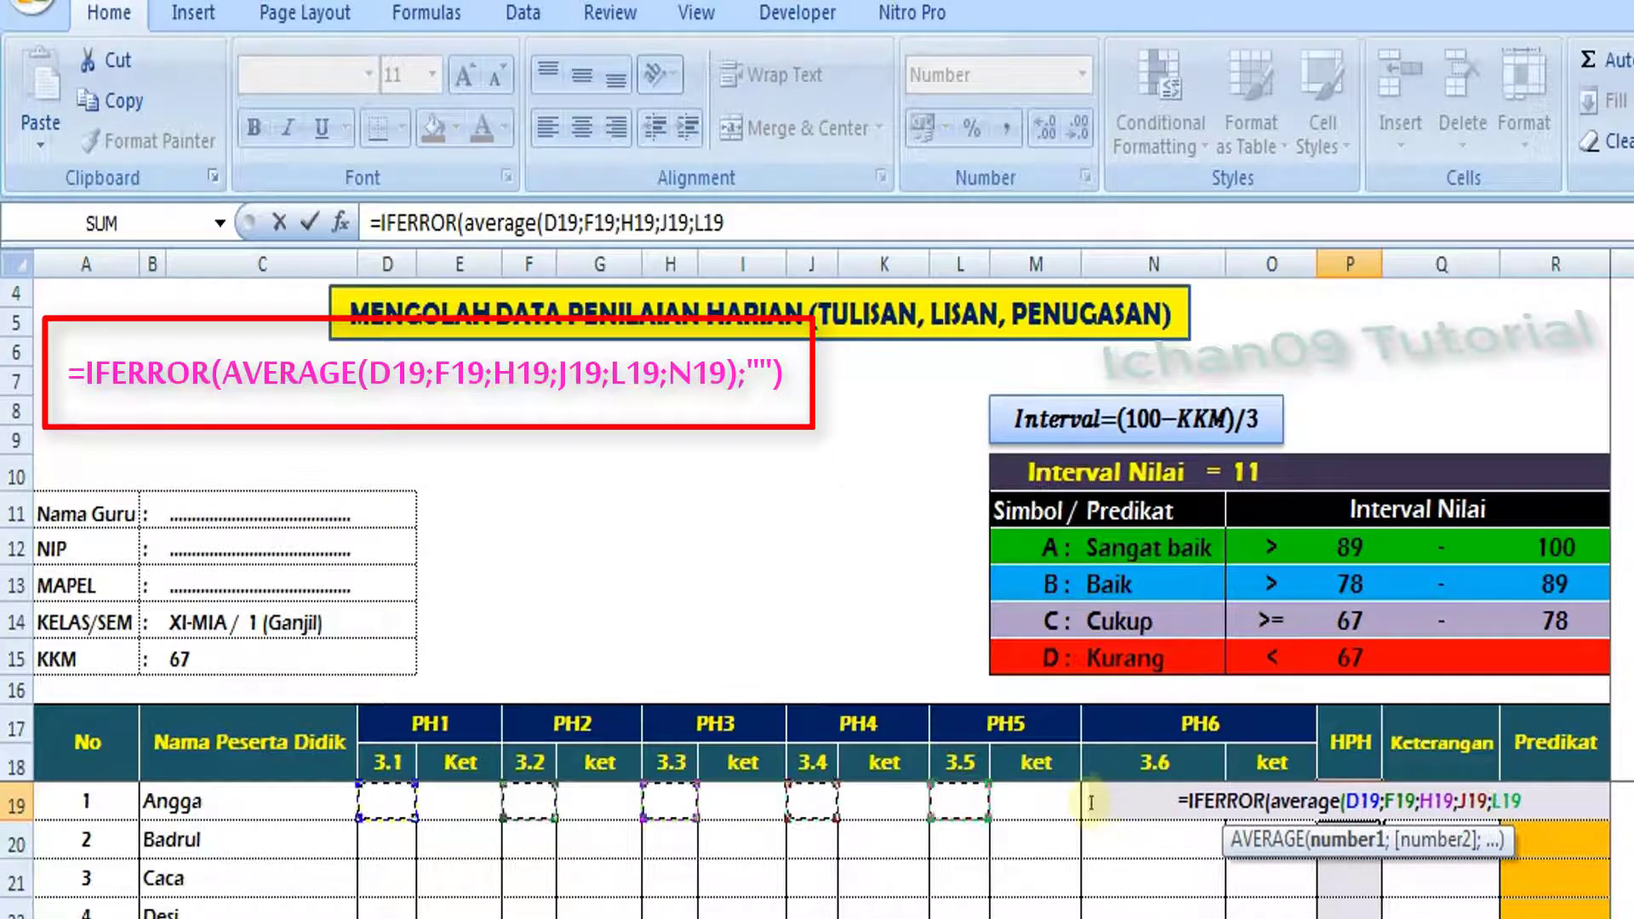
pyautogui.write(';')
pyautogui.click(1088, 800)
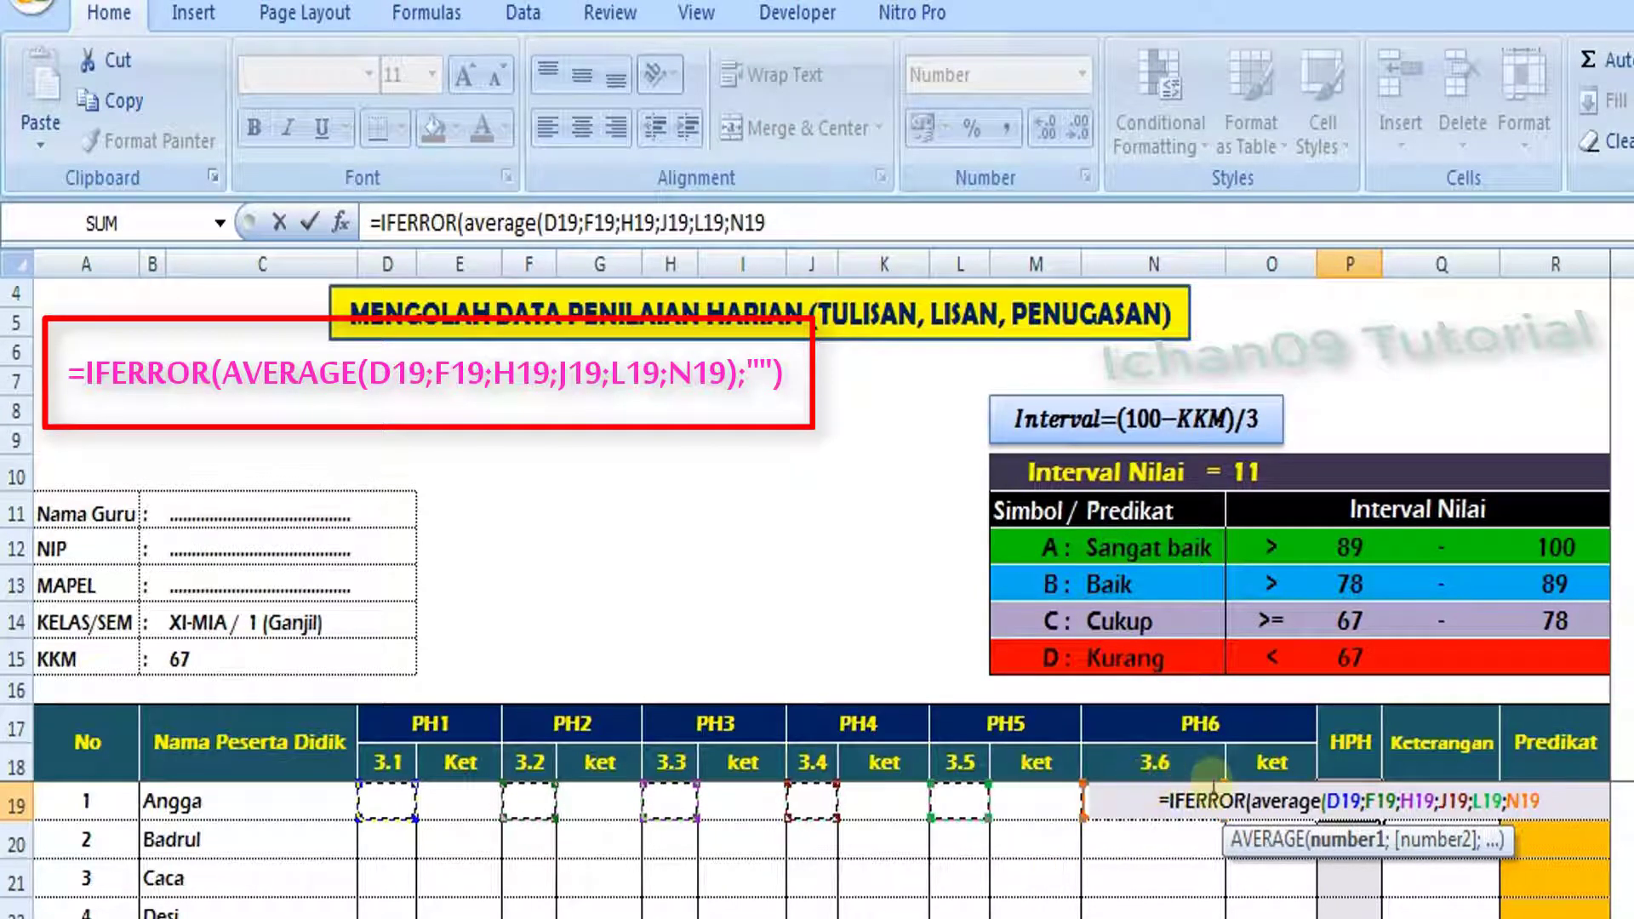
pyautogui.write(')')
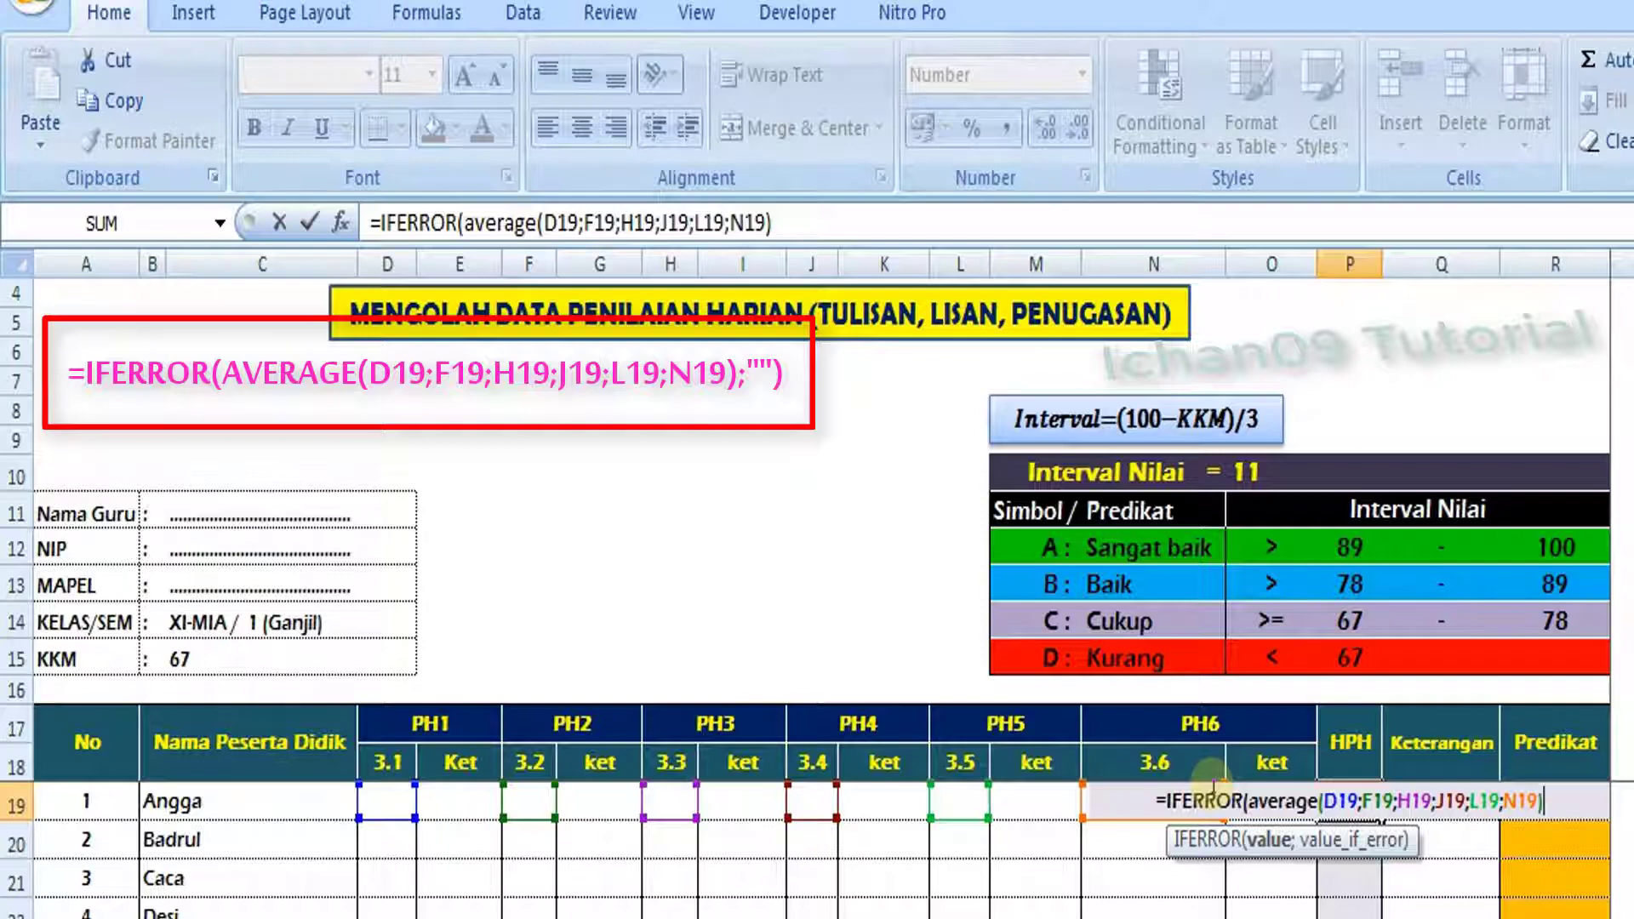
# Complete IFERROR in P19 with an empty text "" as the semicolon-separated error value, and enter the formula
pyautogui.write('"")')
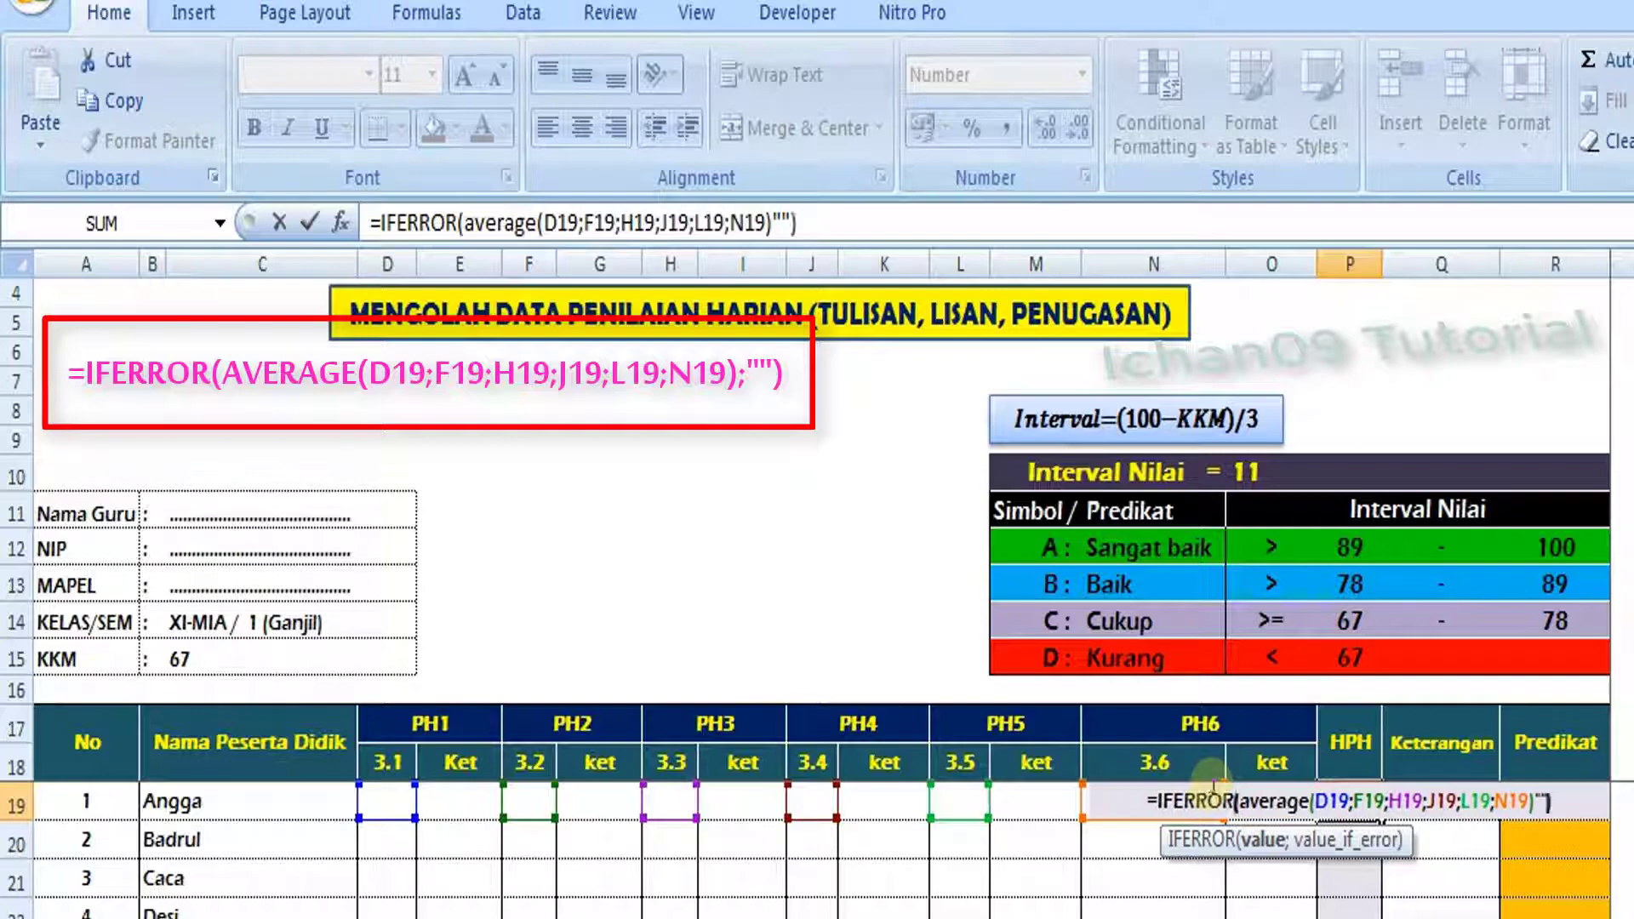
pyautogui.press('Return')
pyautogui.press('Return')
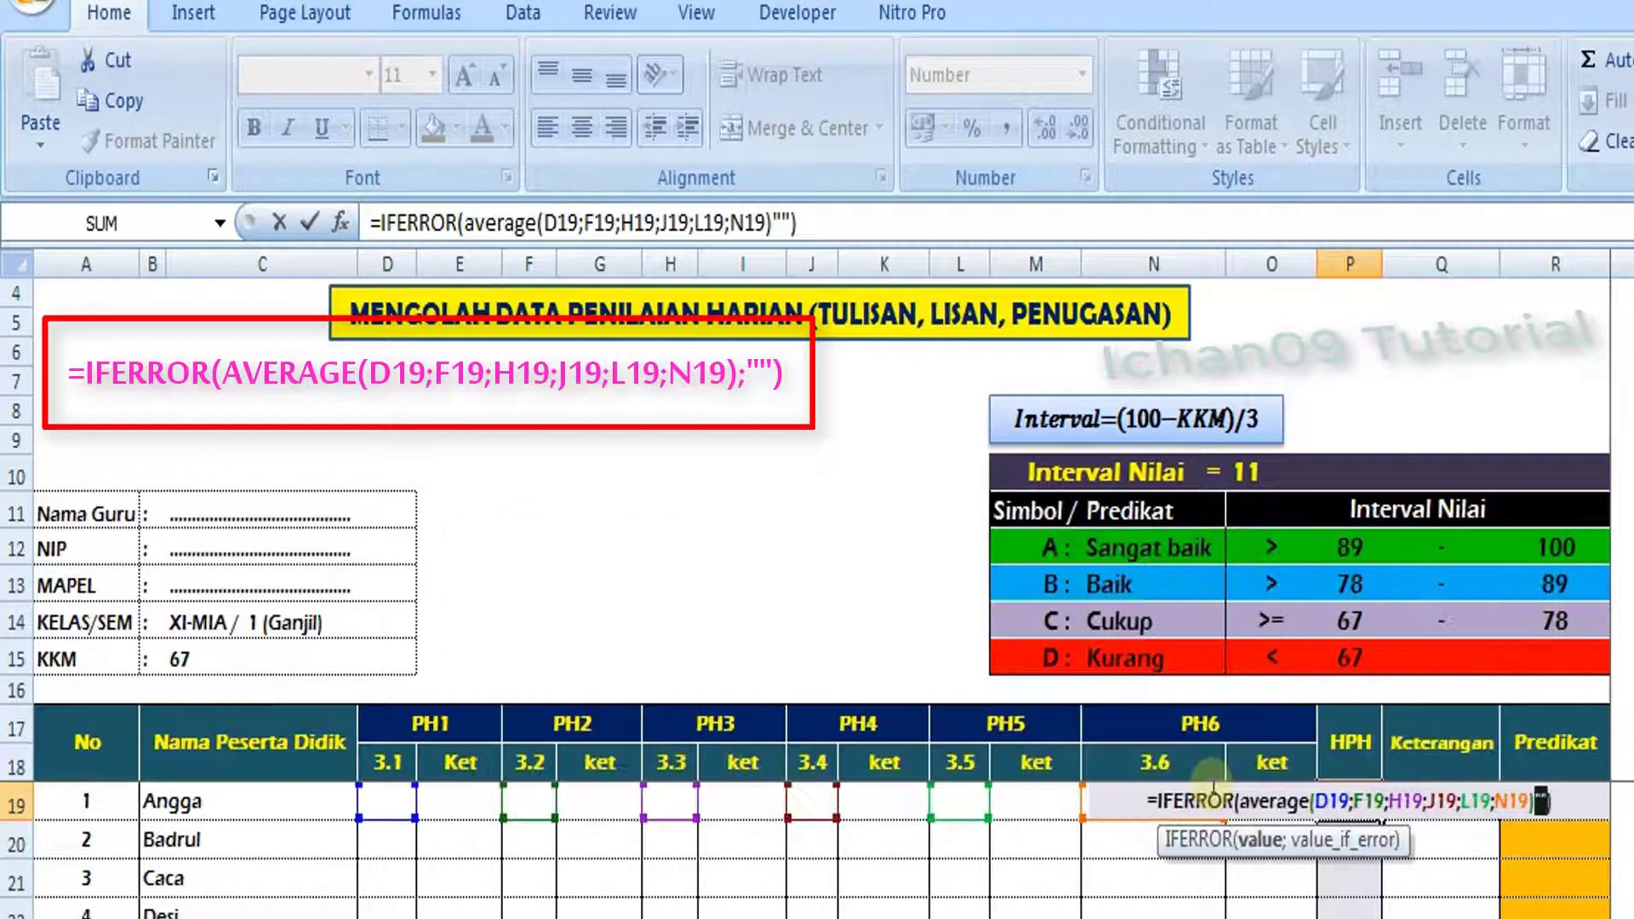
pyautogui.click(1446, 798)
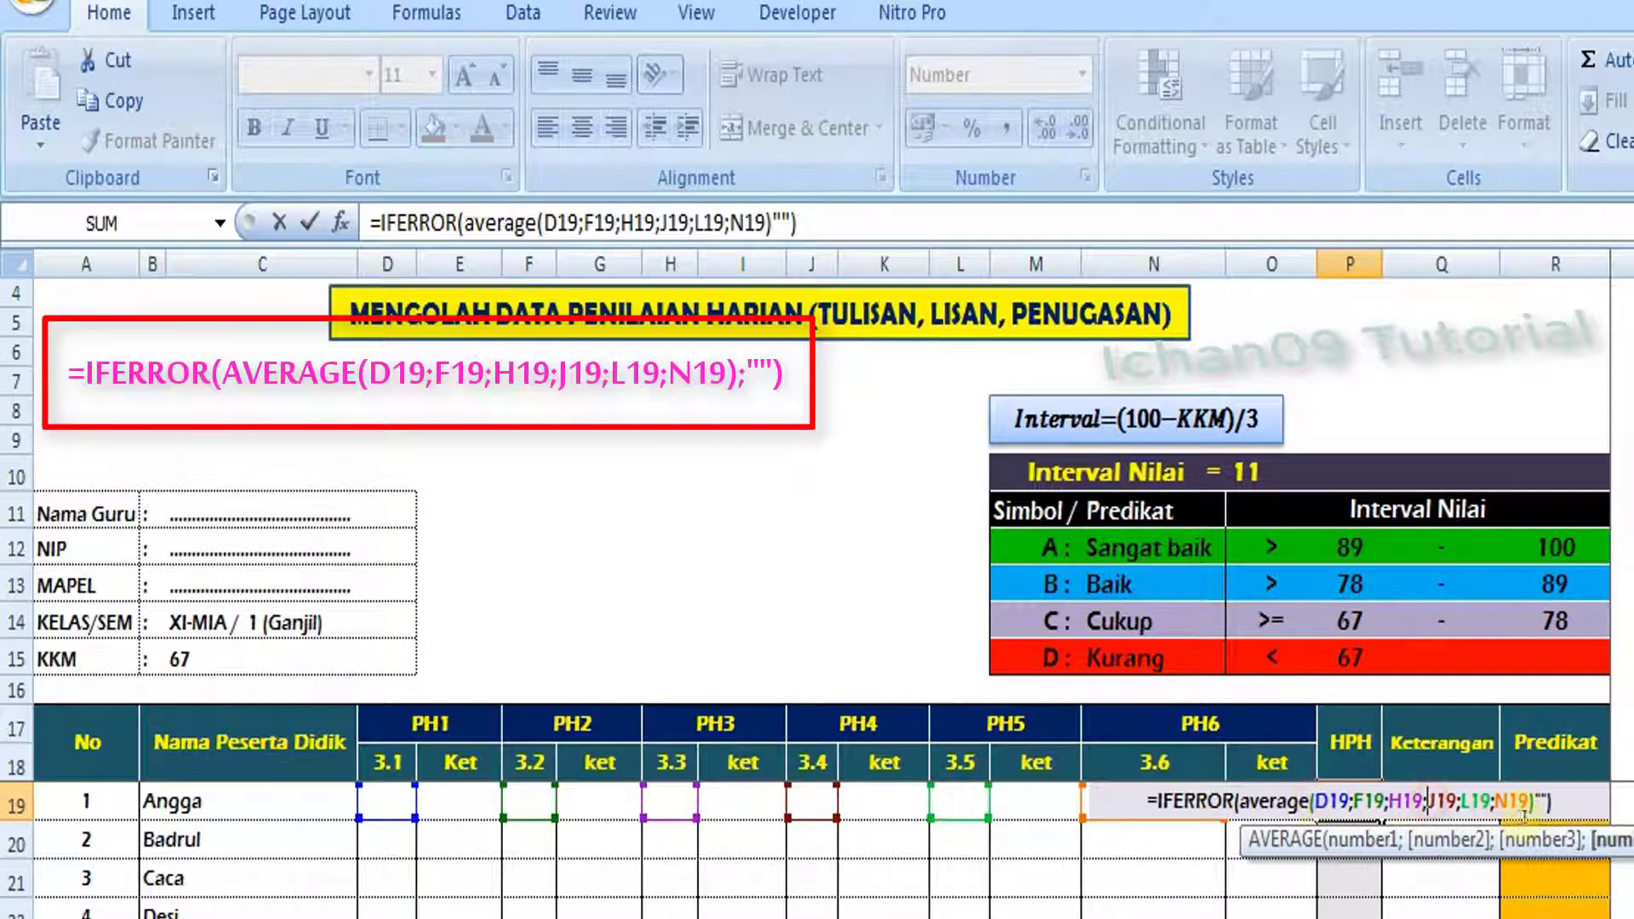
pyautogui.click(1541, 800)
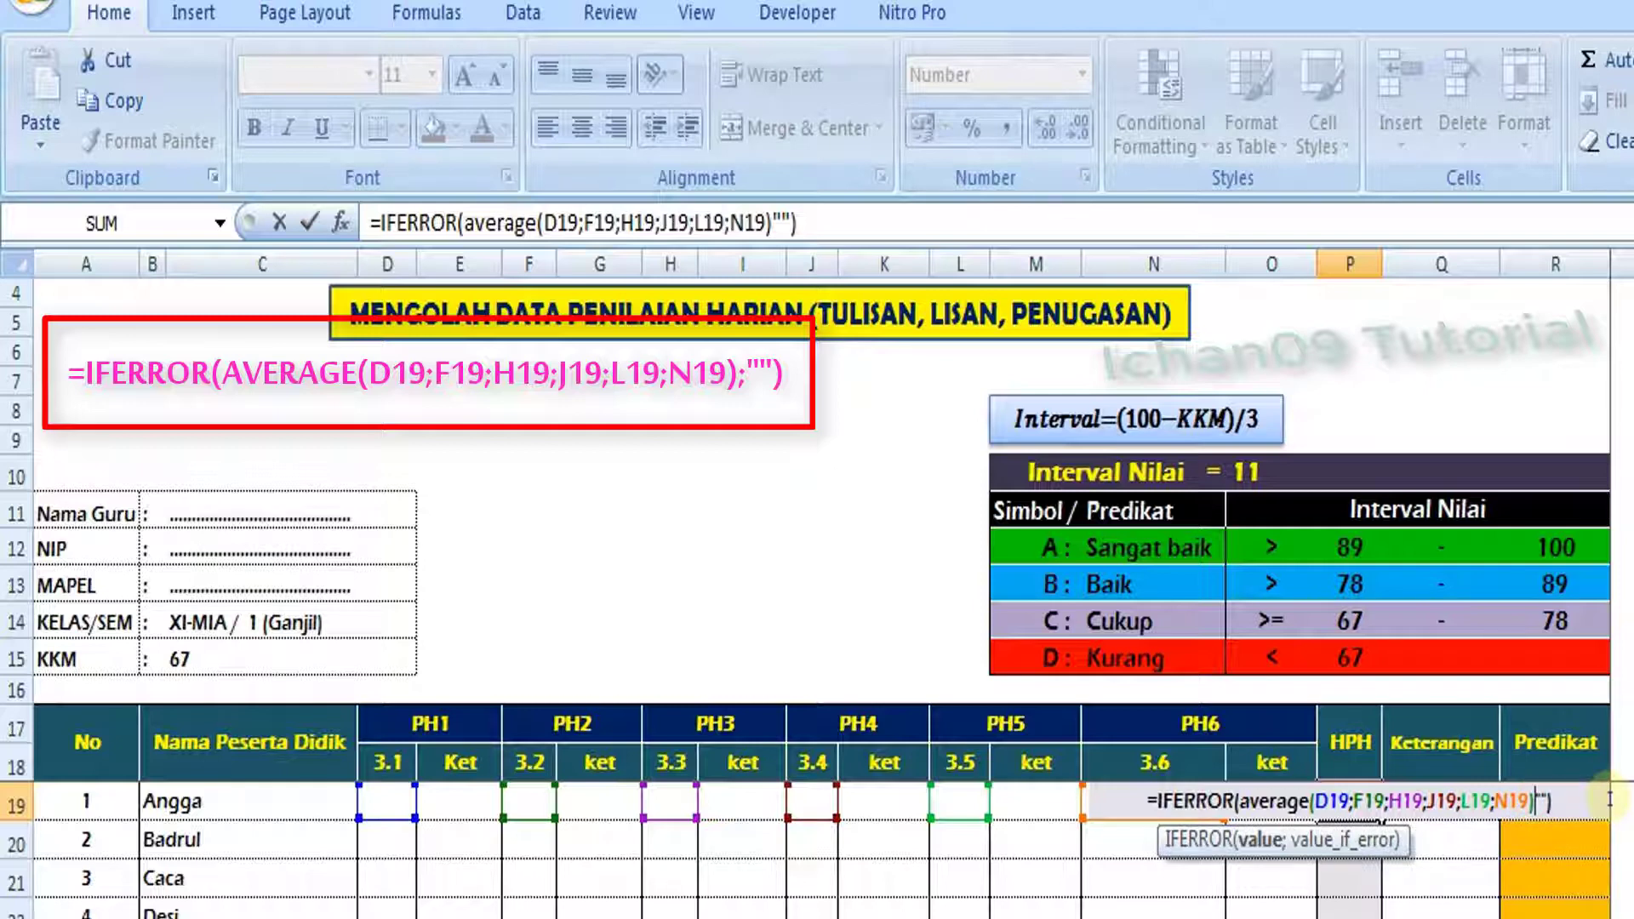
pyautogui.write(';')
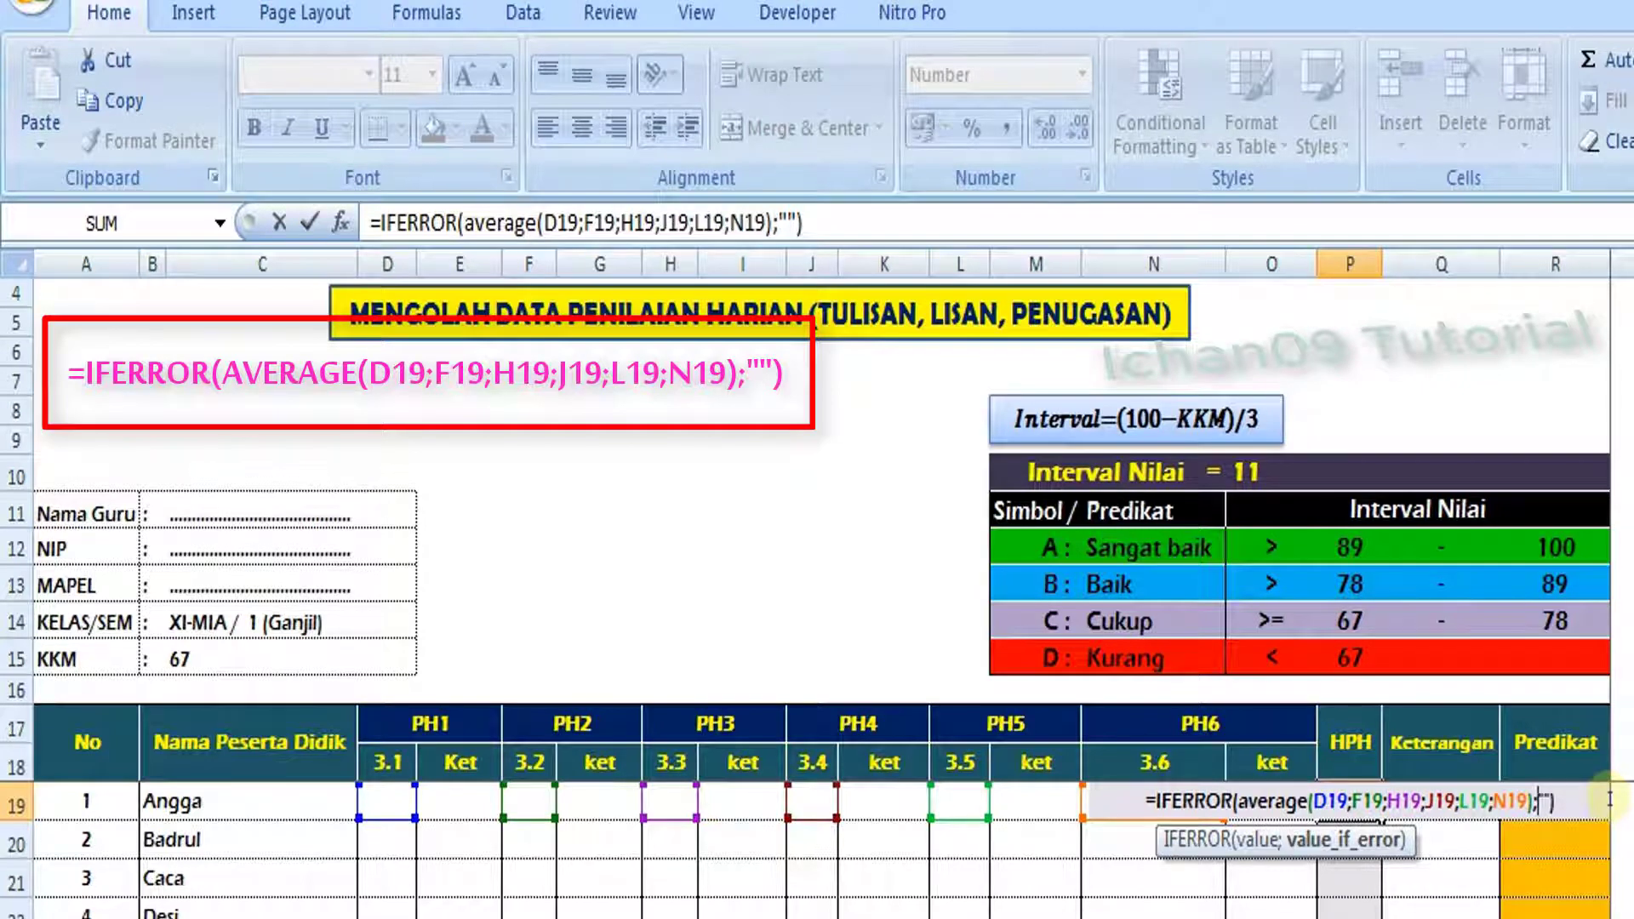
pyautogui.press('Return')
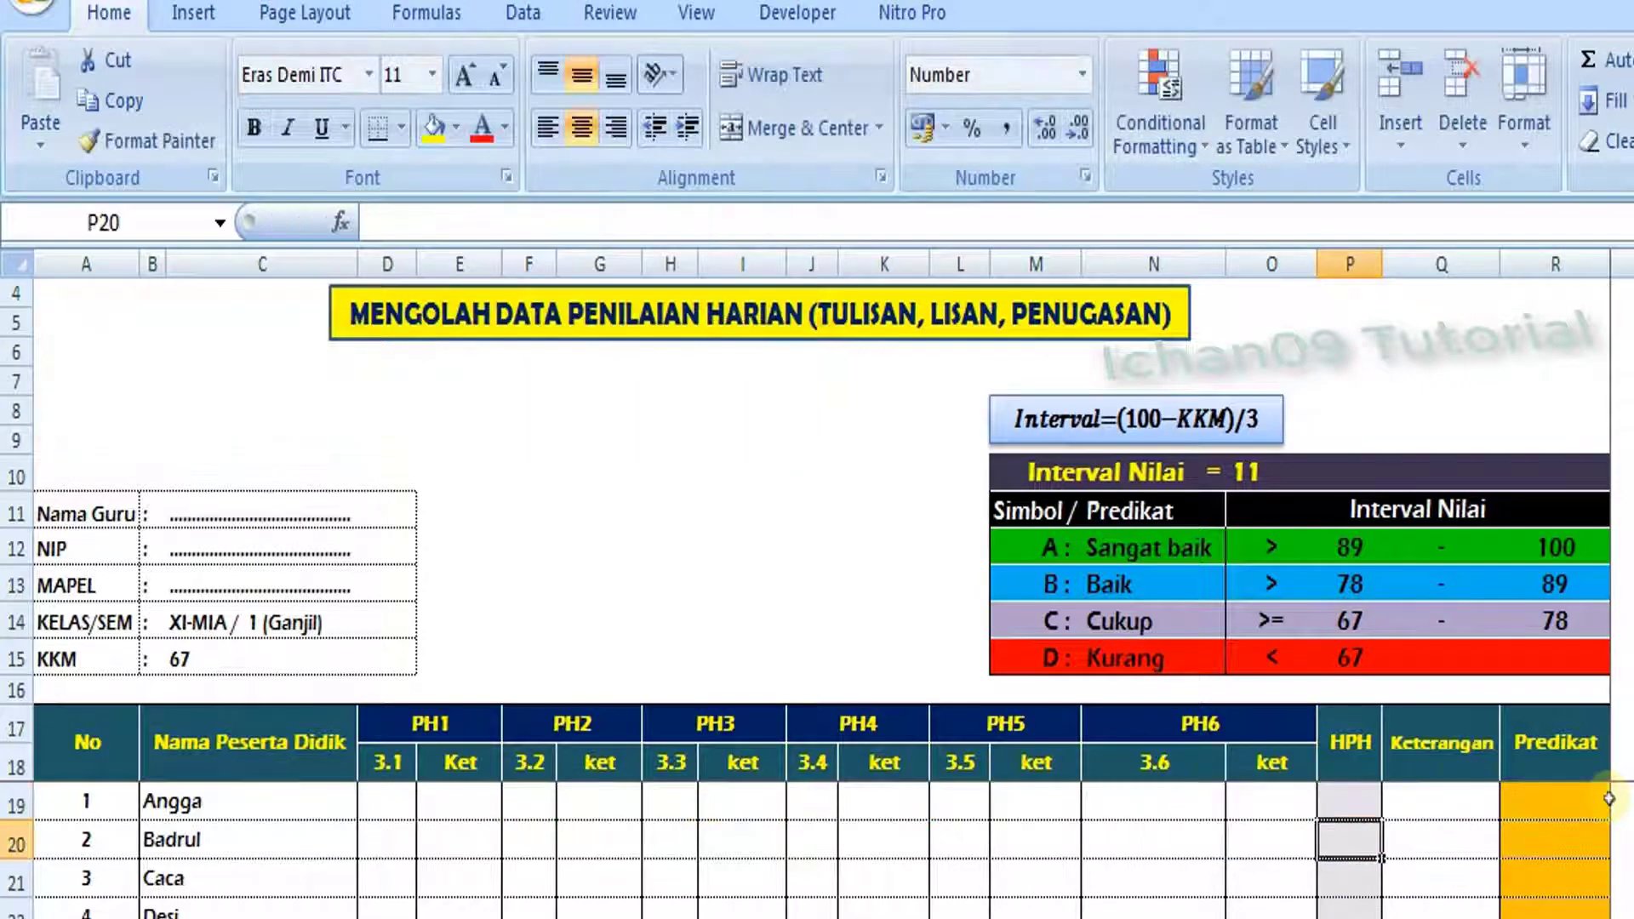
# Fill the P19 average formula down to P28 and give the range hairline inner horizontal borders and a thin solid bottom border
pyautogui.click(1349, 800)
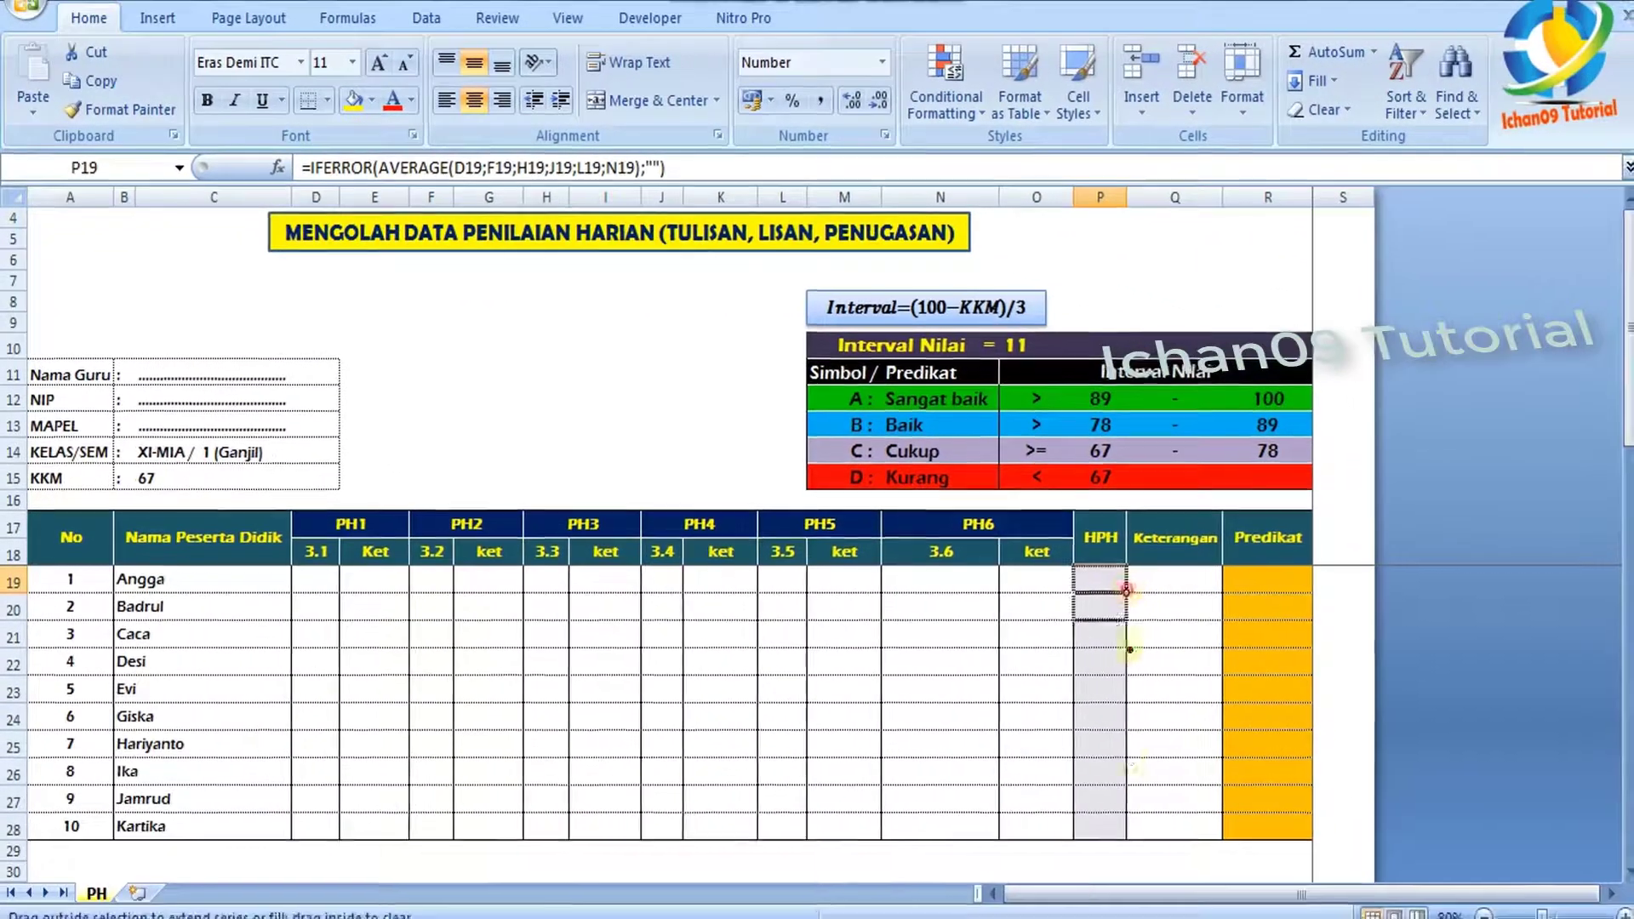
pyautogui.moveTo(1126, 590); pyautogui.dragTo(1127, 838)
pyautogui.hotkey('ctrl', '1')
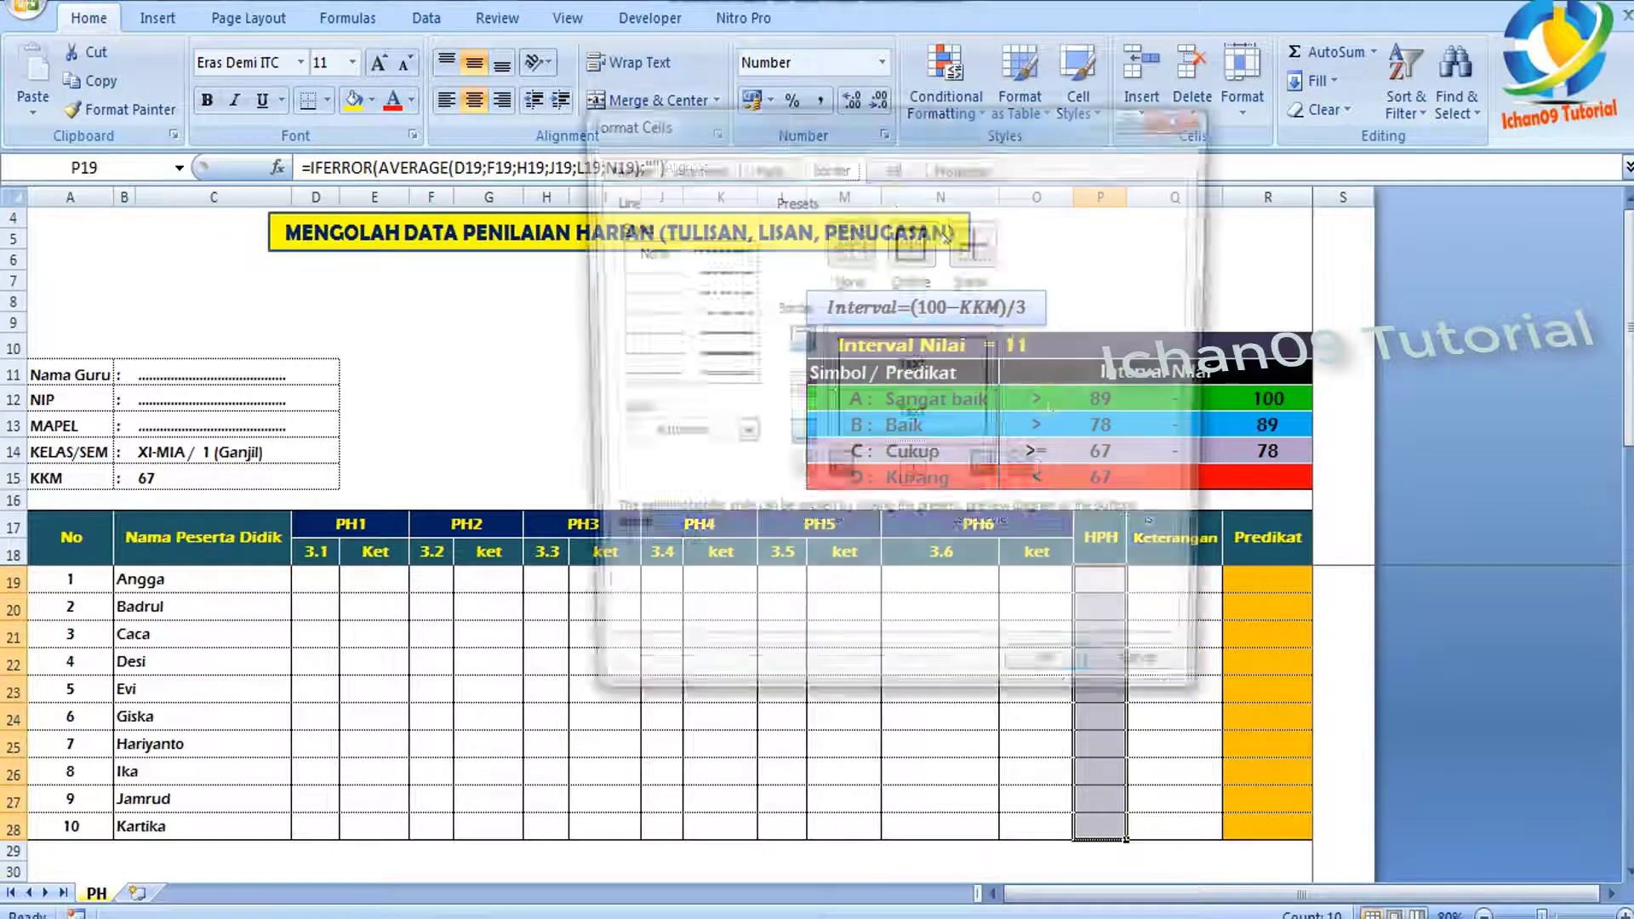
pyautogui.click(665, 274)
pyautogui.click(872, 389)
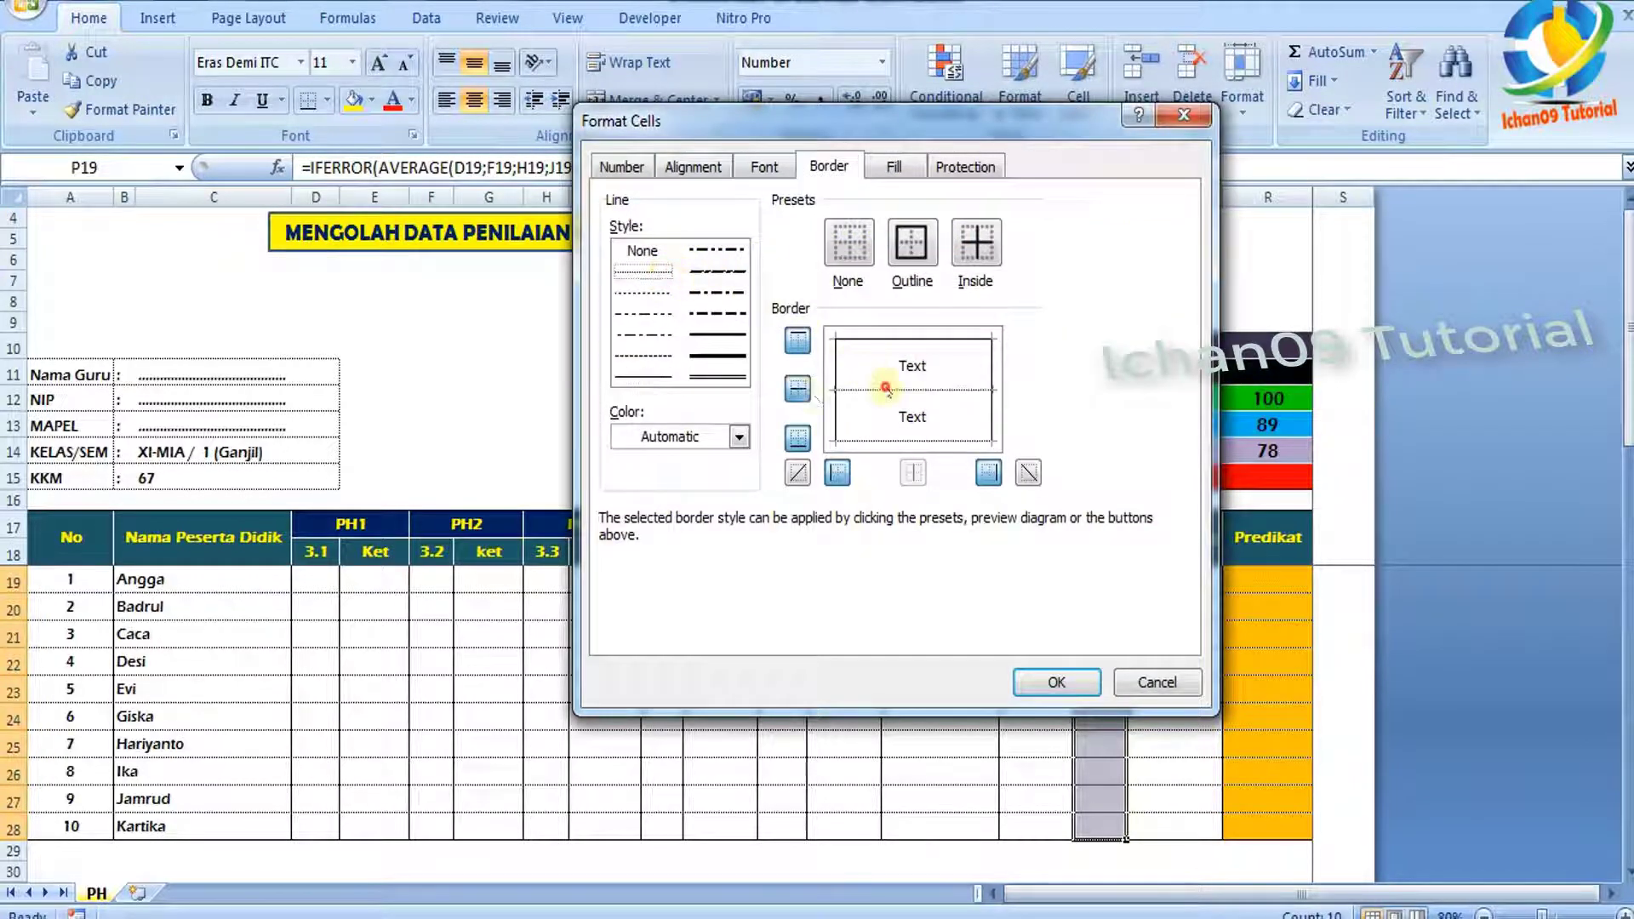
pyautogui.click(653, 375)
pyautogui.click(885, 442)
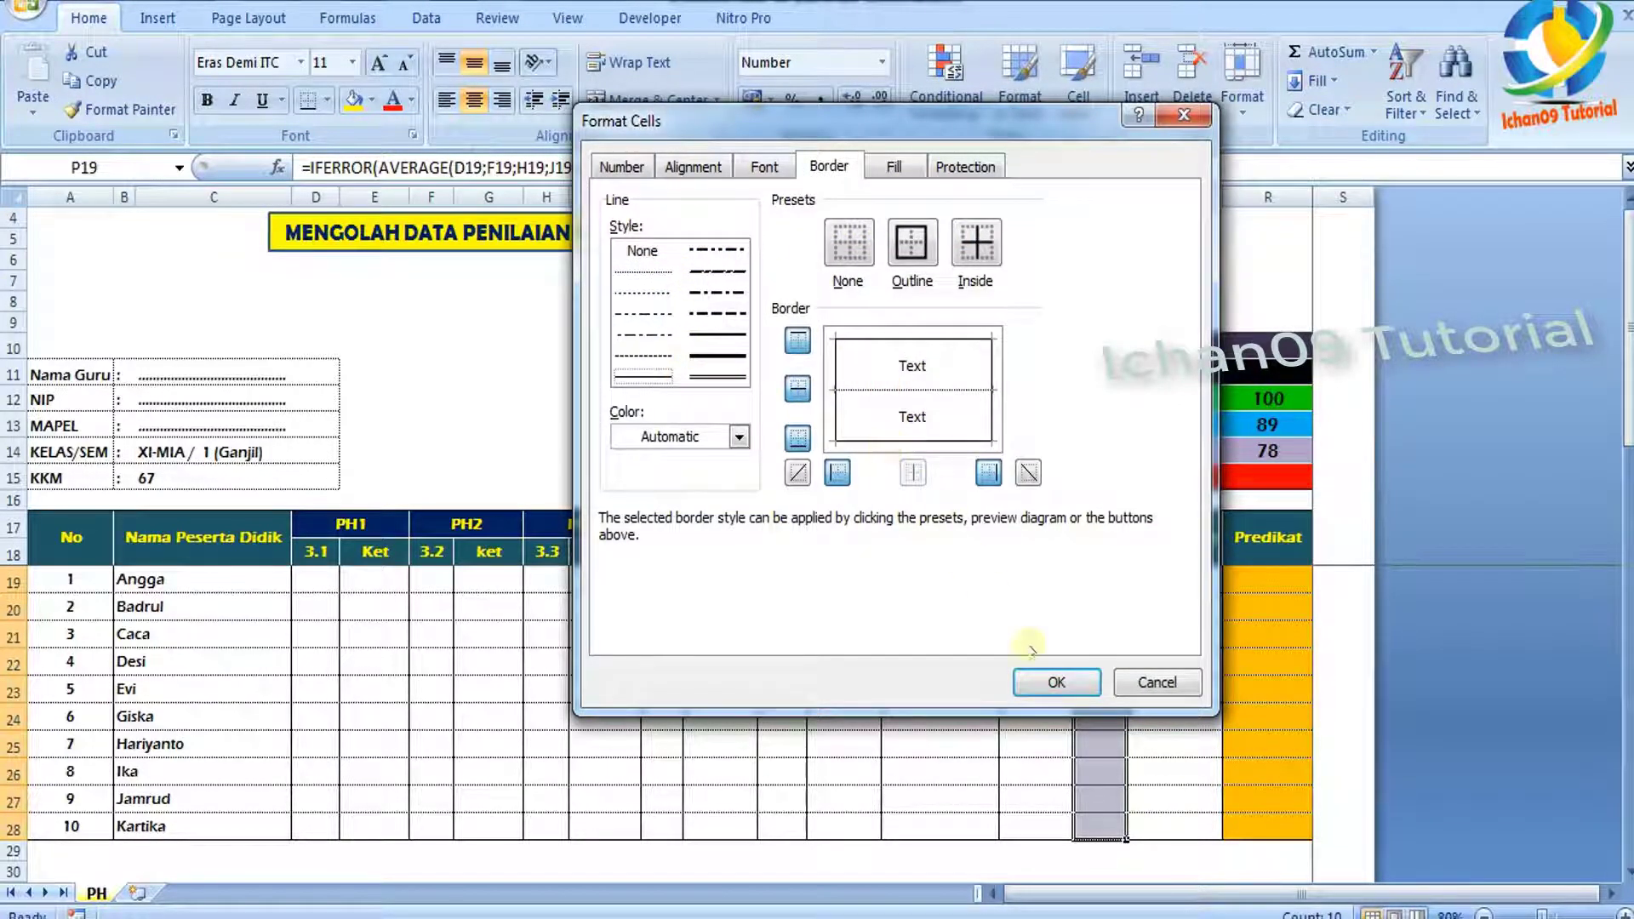
pyautogui.click(1050, 679)
pyautogui.click(1184, 583)
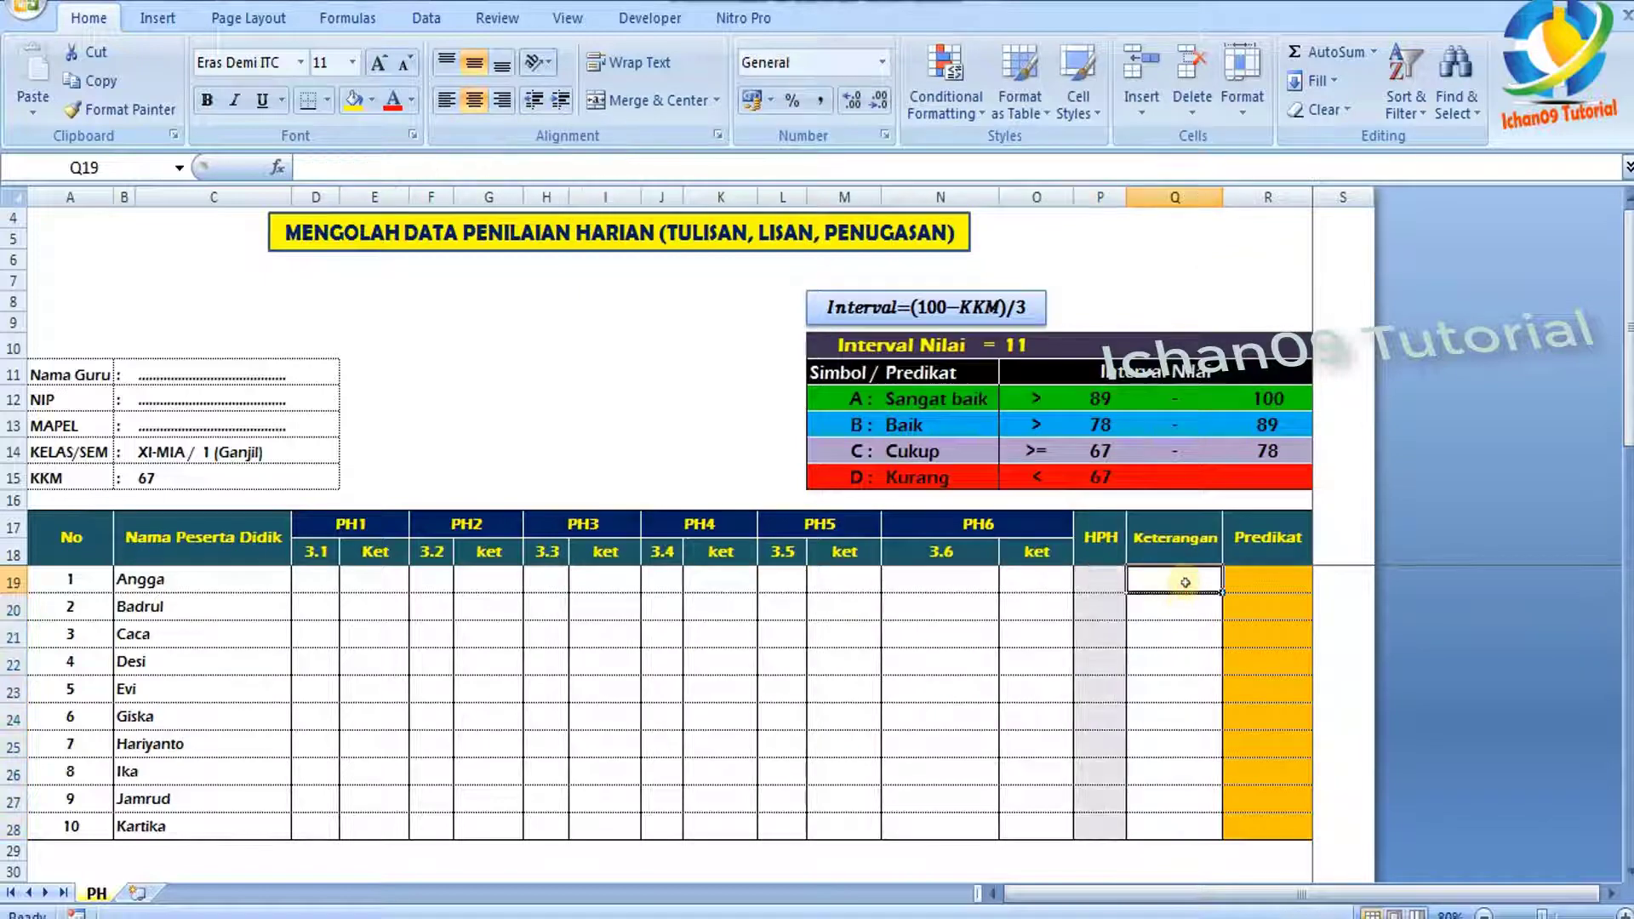
pyautogui.click(1091, 581)
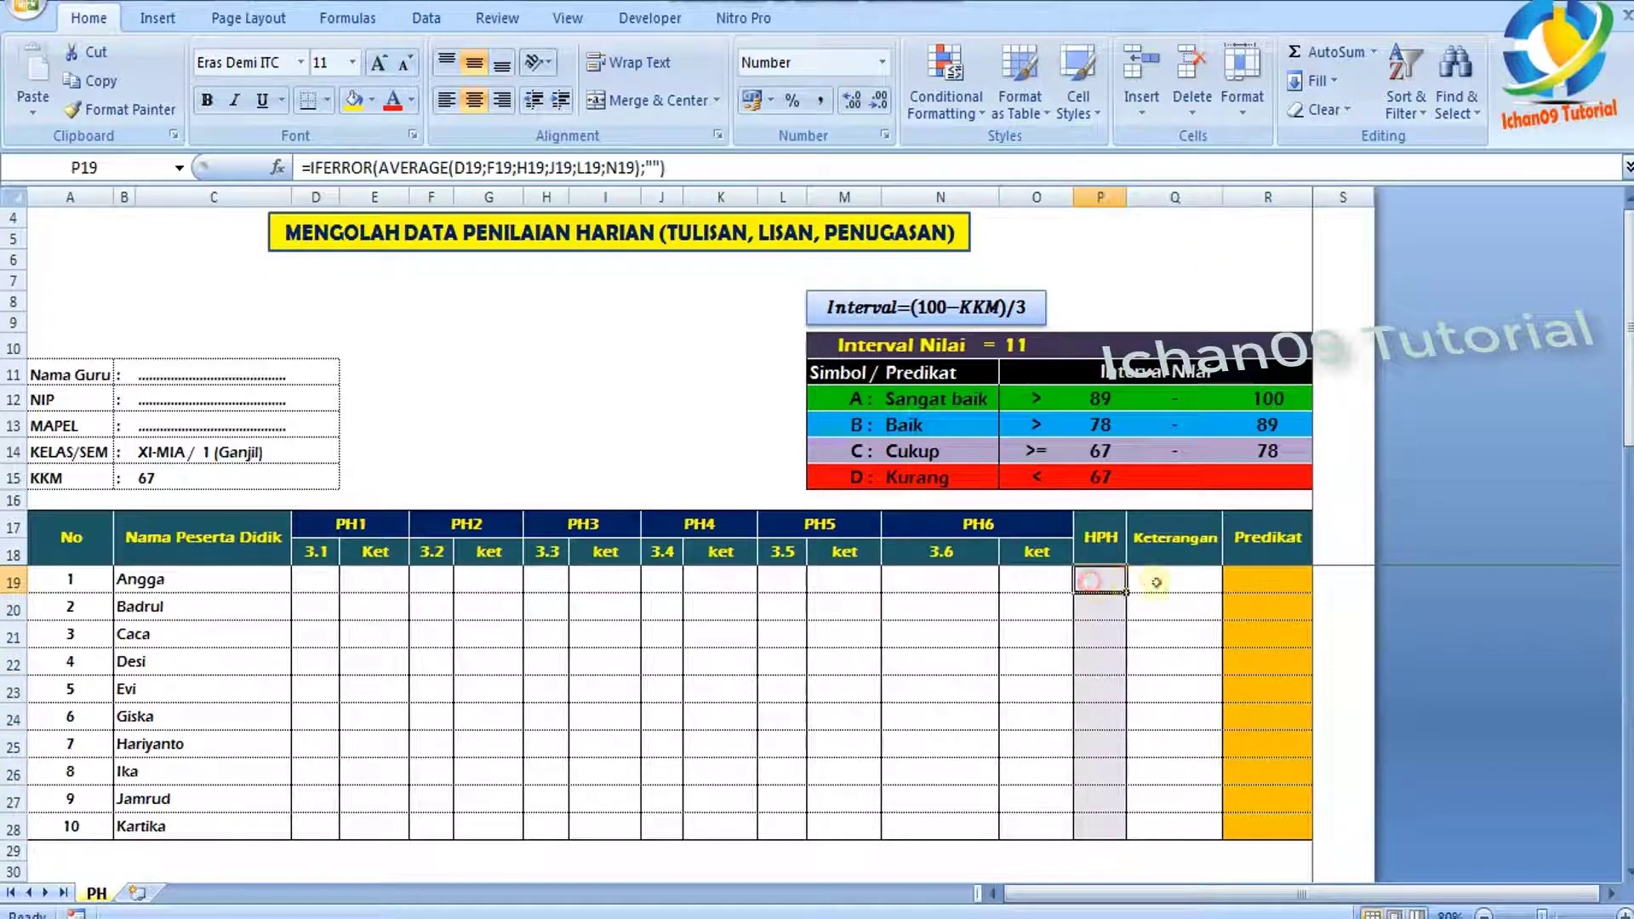
# Copy the PH6 Tuntas/Remedial formulas from O19:O28 into the Keterangan column, starting at Q19
pyautogui.click(1157, 582)
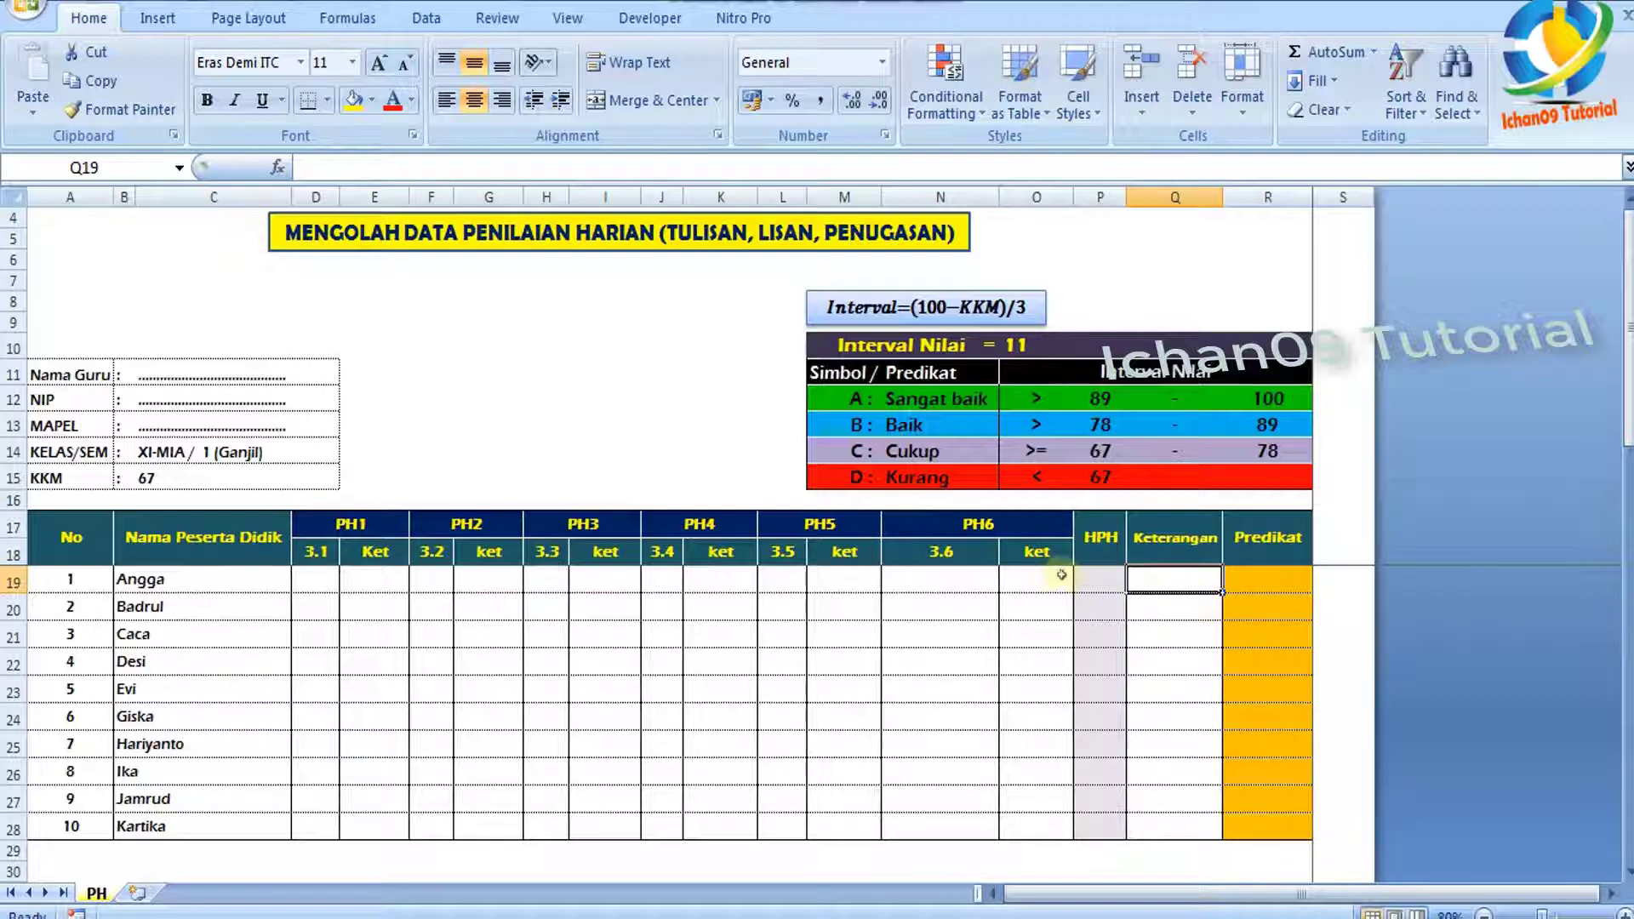
pyautogui.click(1039, 573)
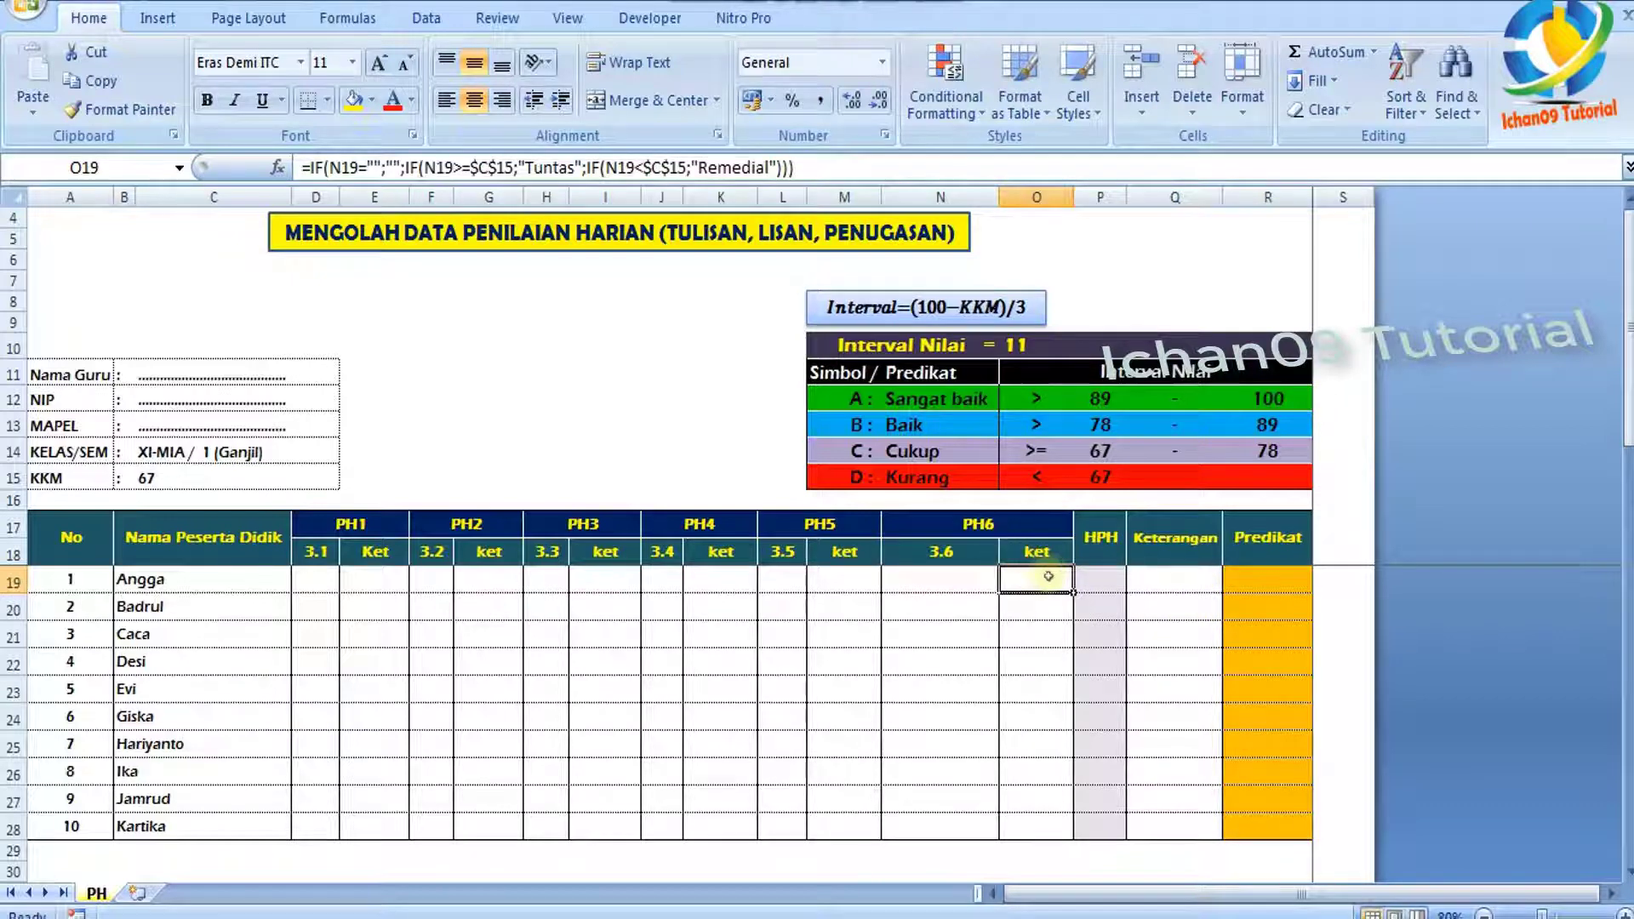
pyautogui.moveTo(1043, 576); pyautogui.dragTo(1052, 823)
pyautogui.hotkey('ctrl', 'c')
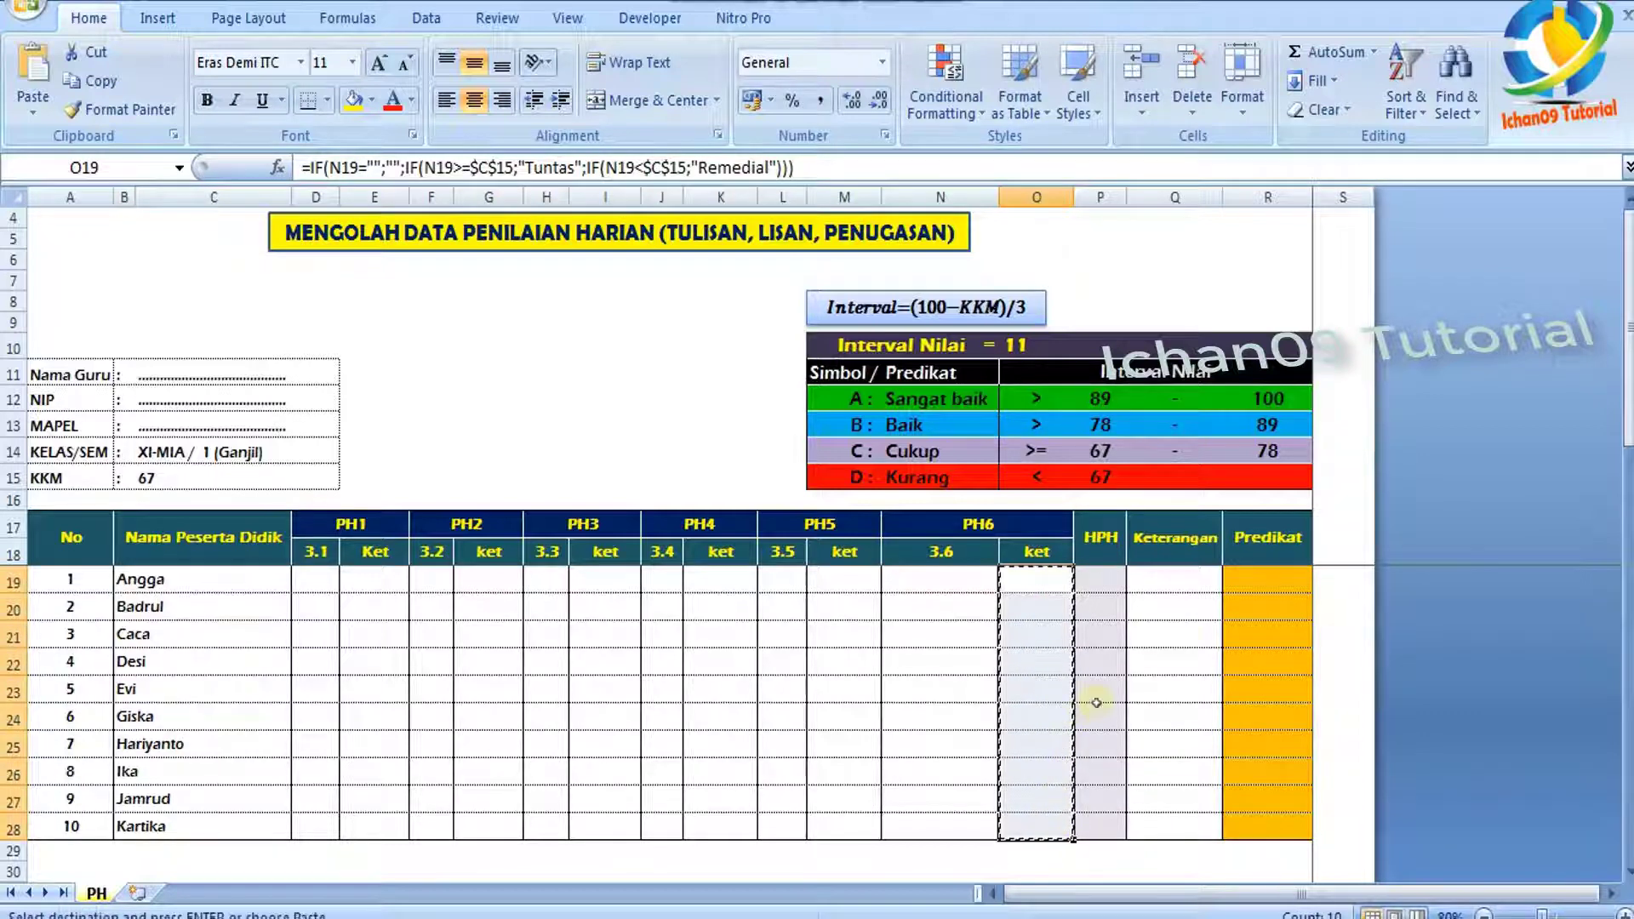
pyautogui.click(1180, 582)
pyautogui.hotkey('ctrl', 'v')
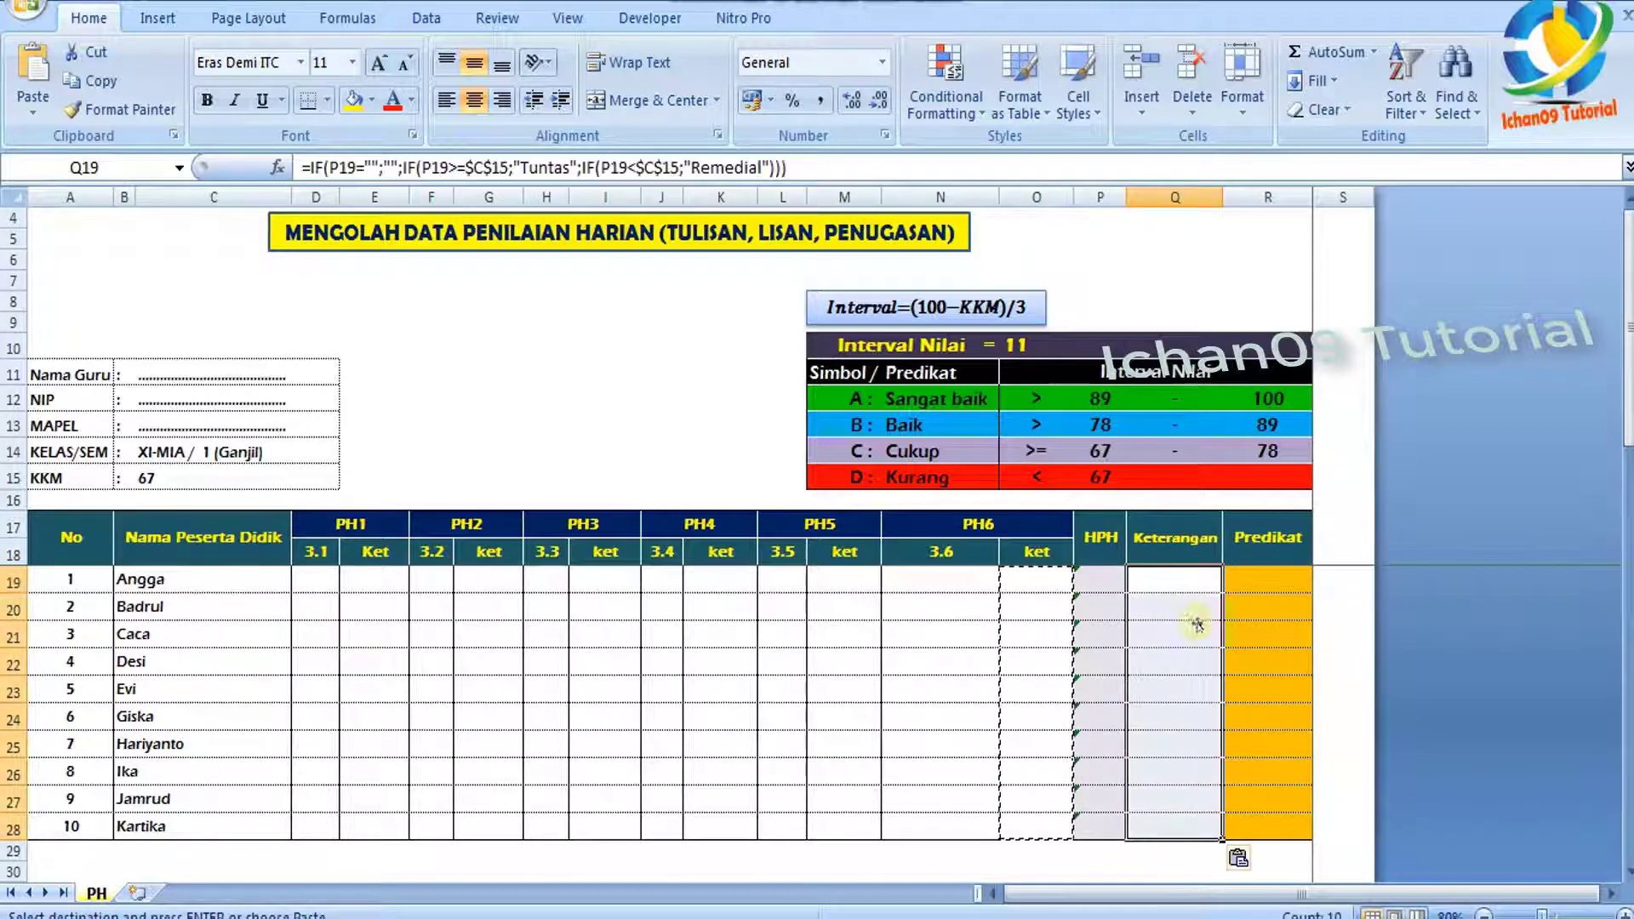
# Examine the formulas in the HPH, Keterangan and PH6 ket columns, comparing their cell references
pyautogui.click(1102, 584)
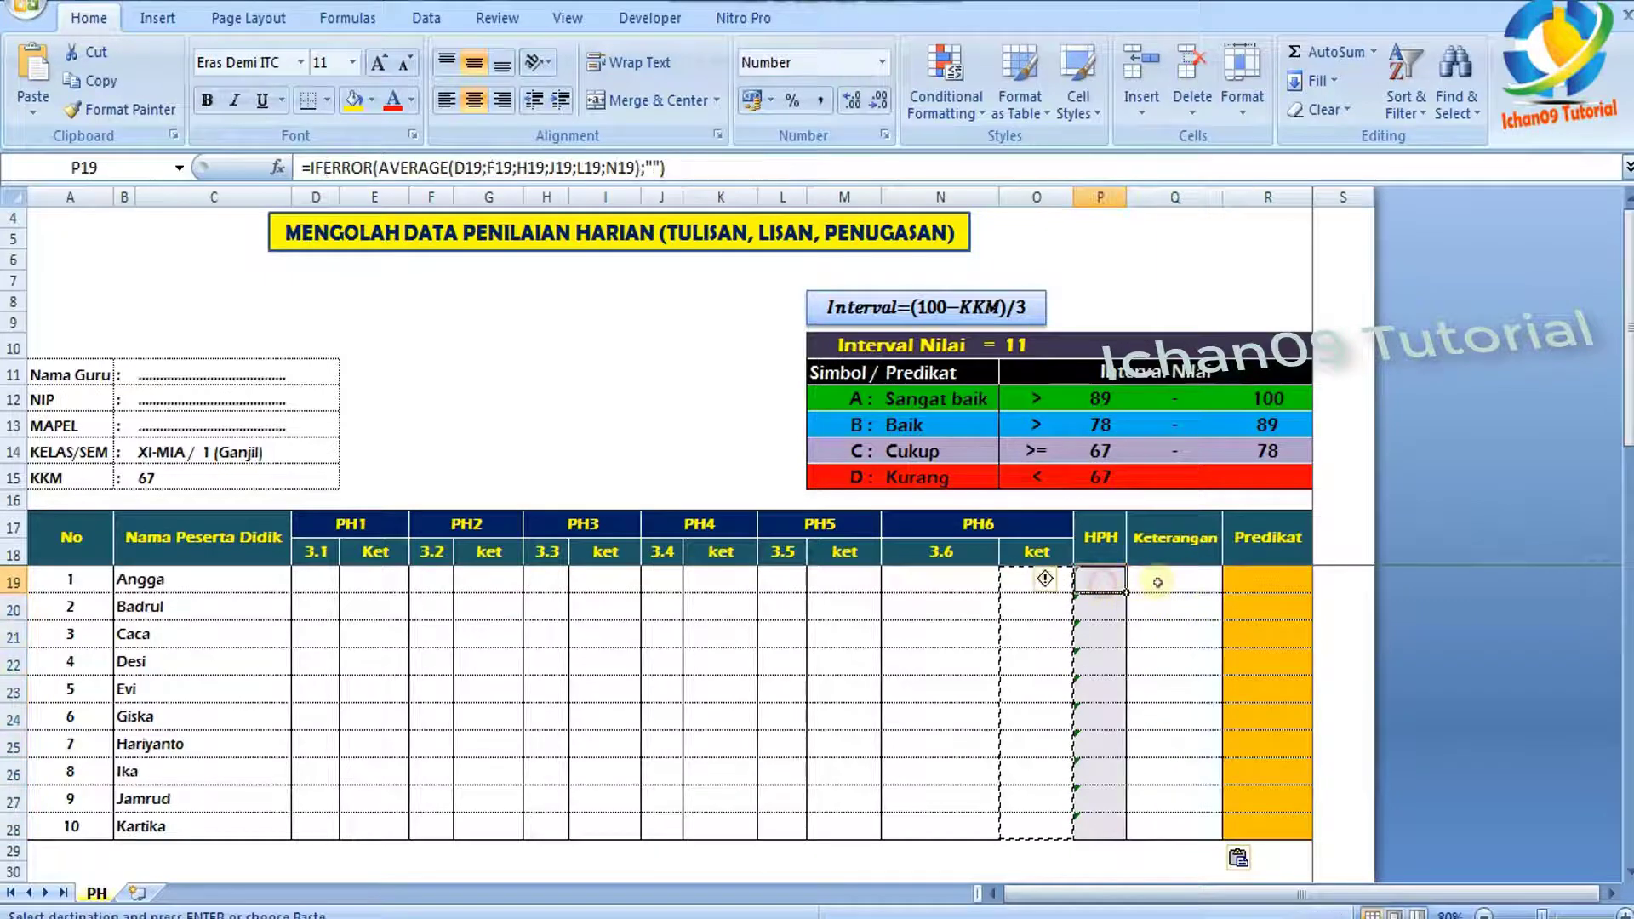
pyautogui.click(1159, 582)
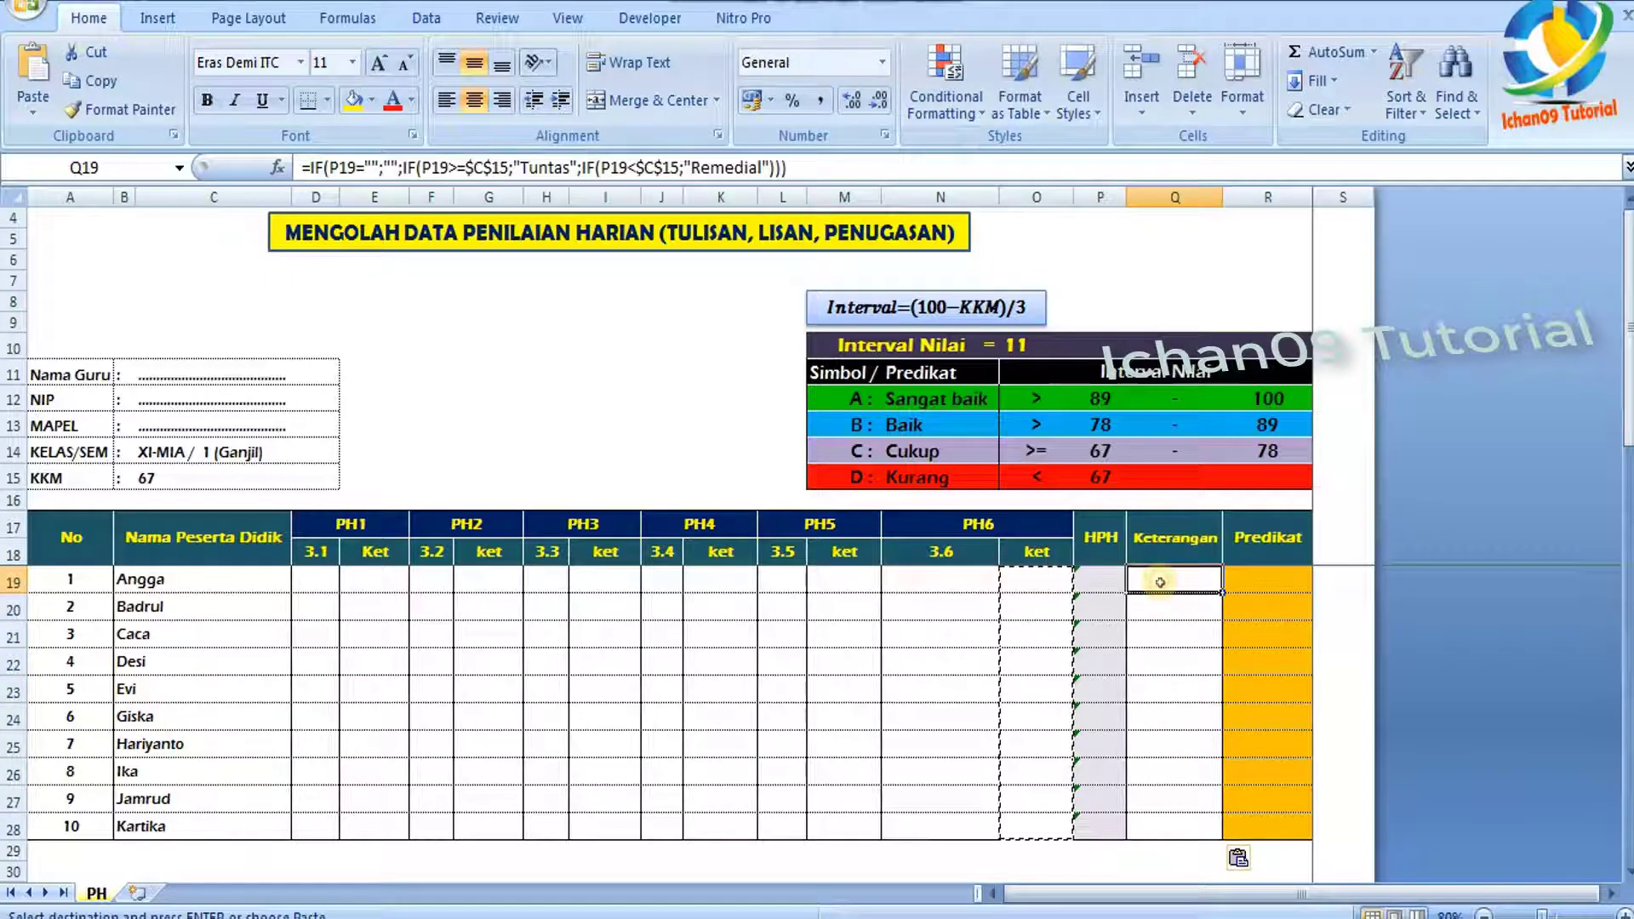
pyautogui.click(1234, 579)
pyautogui.click(1169, 586)
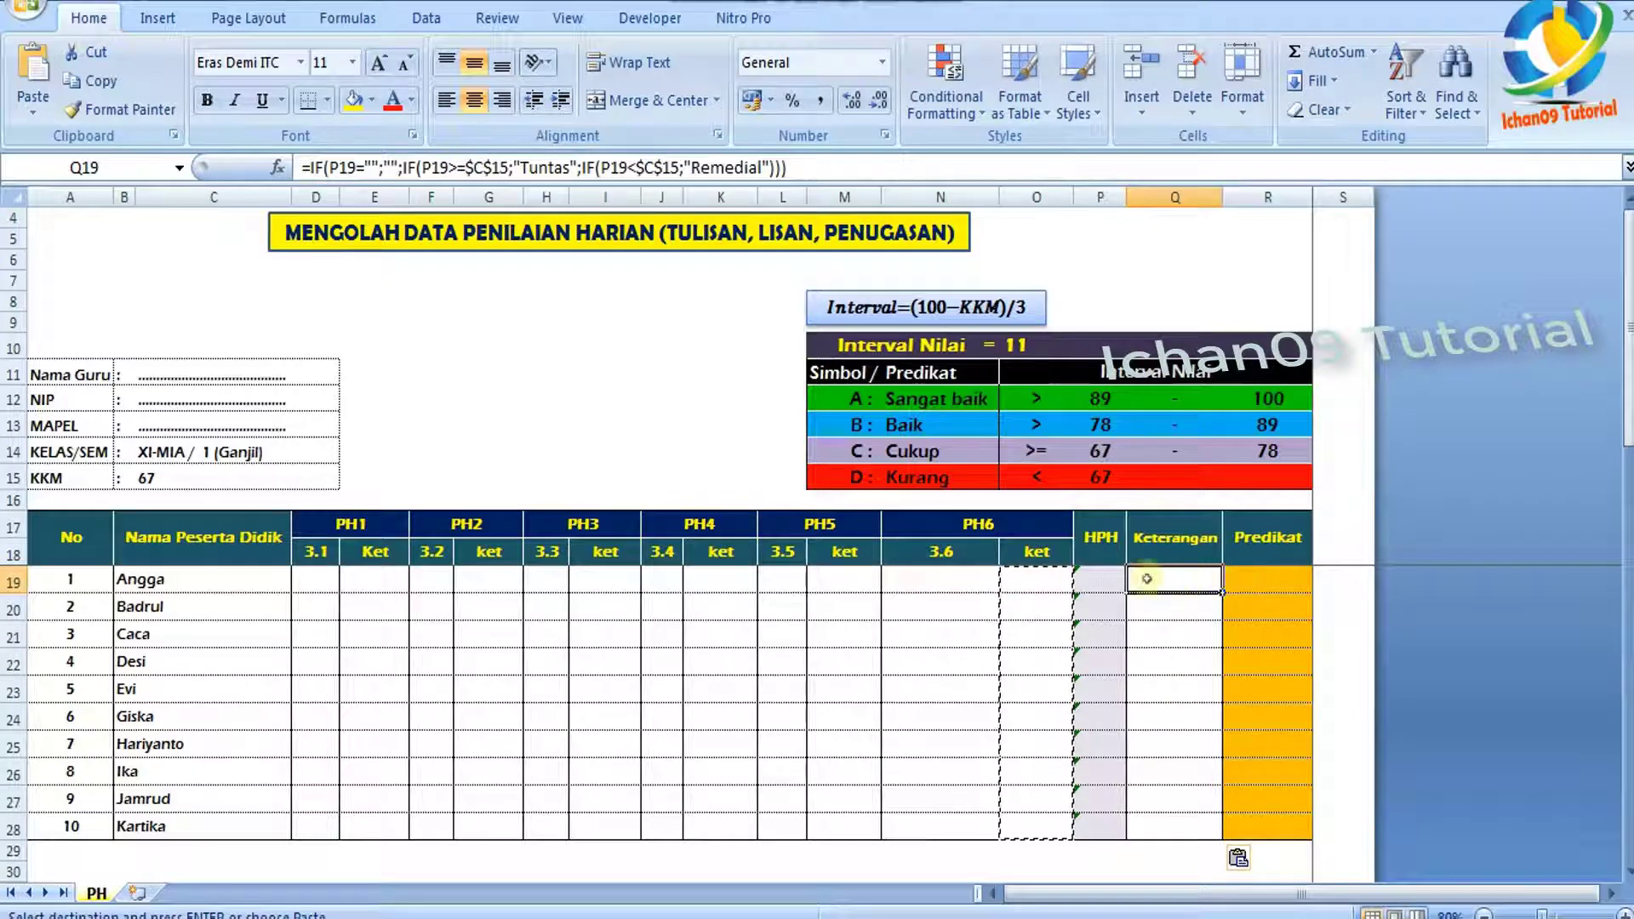
pyautogui.click(1100, 575)
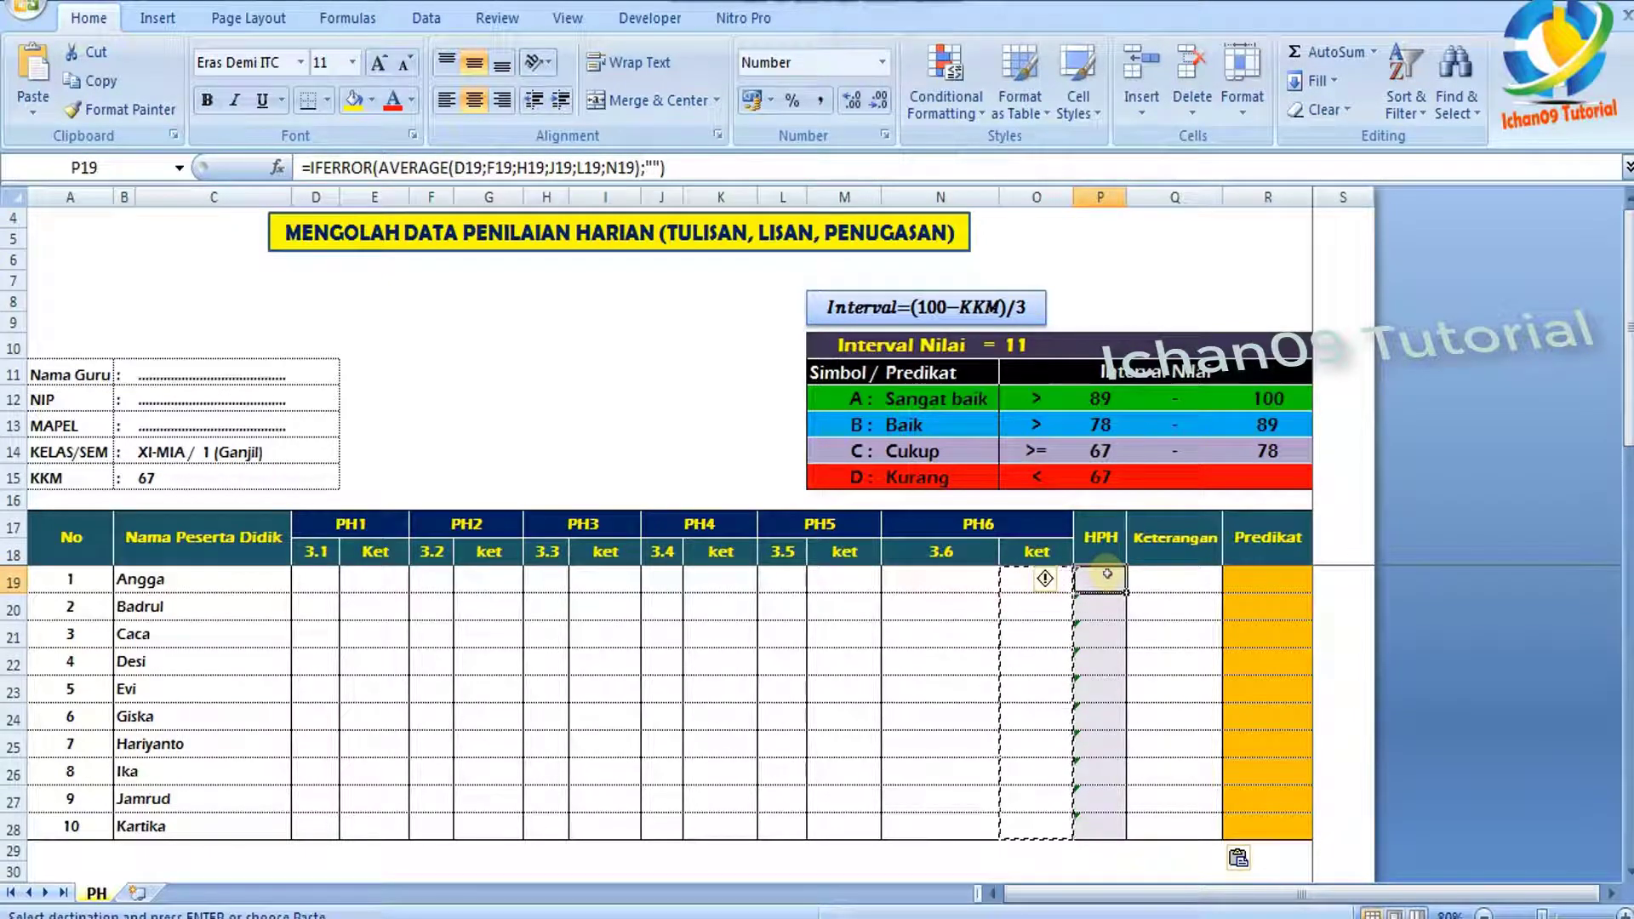
pyautogui.click(1153, 589)
pyautogui.click(1021, 585)
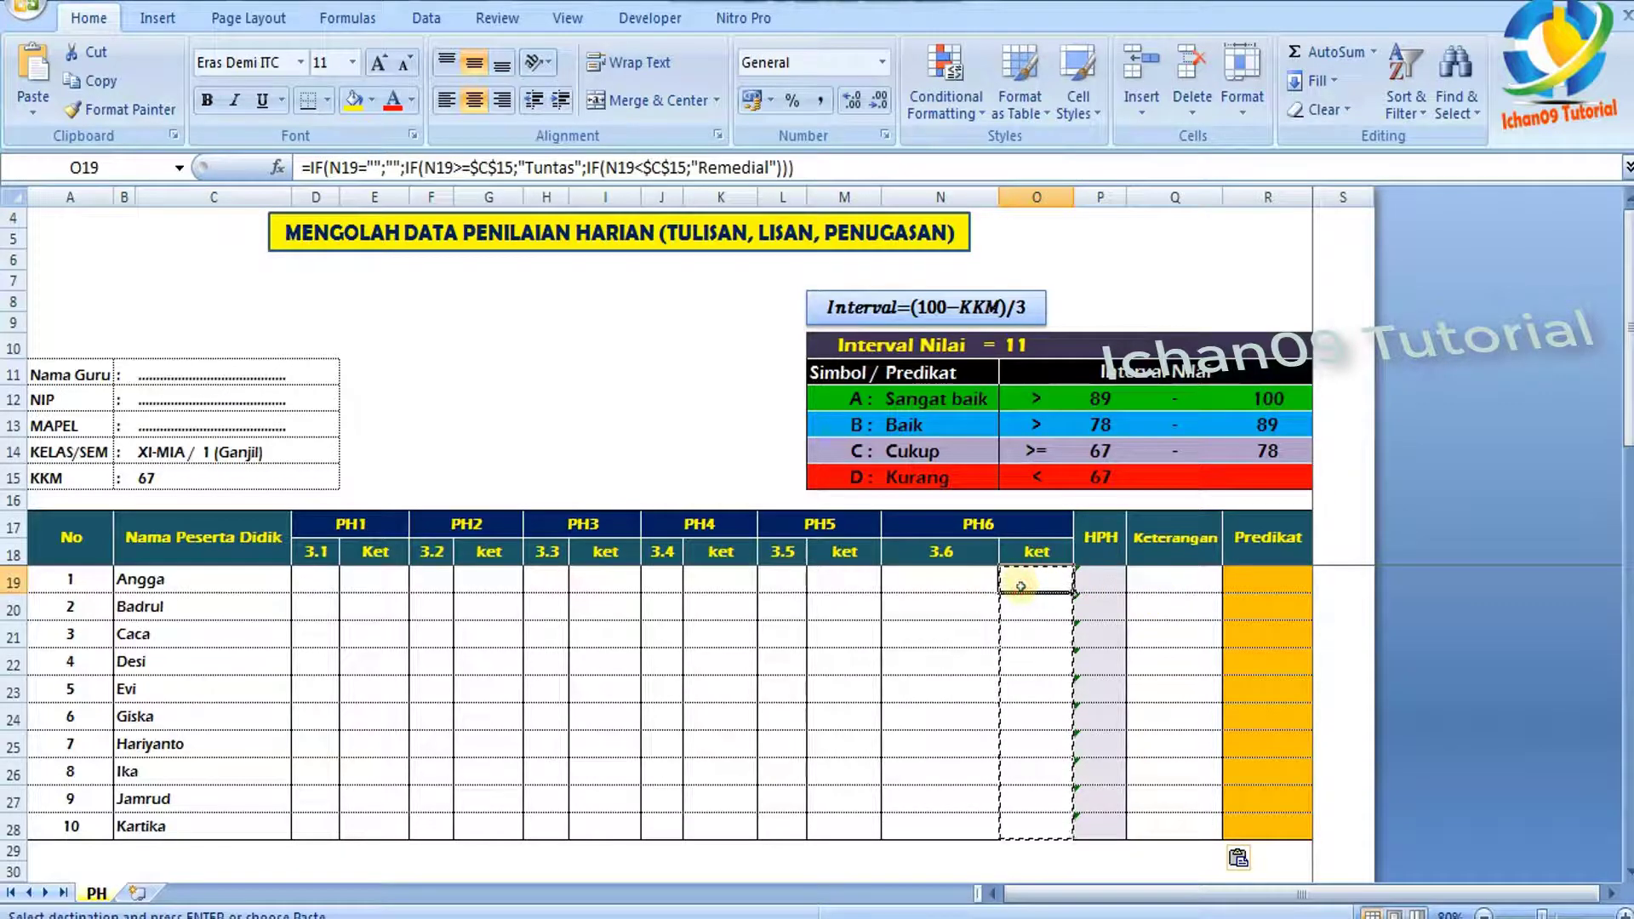
pyautogui.click(1157, 582)
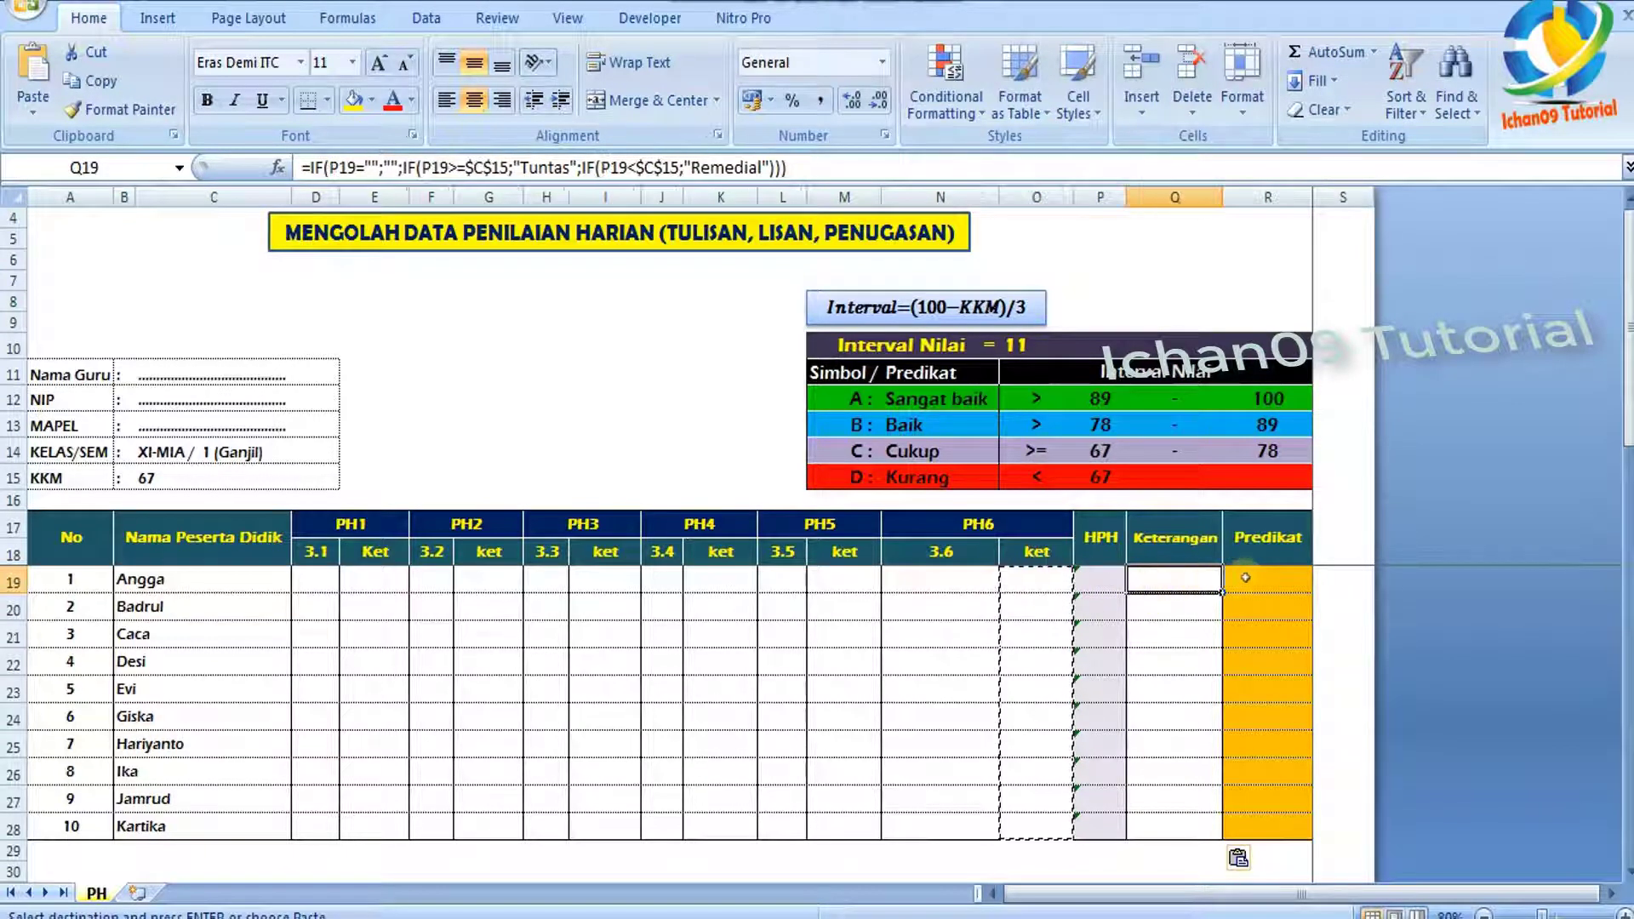
pyautogui.click(1154, 642)
pyautogui.click(1174, 770)
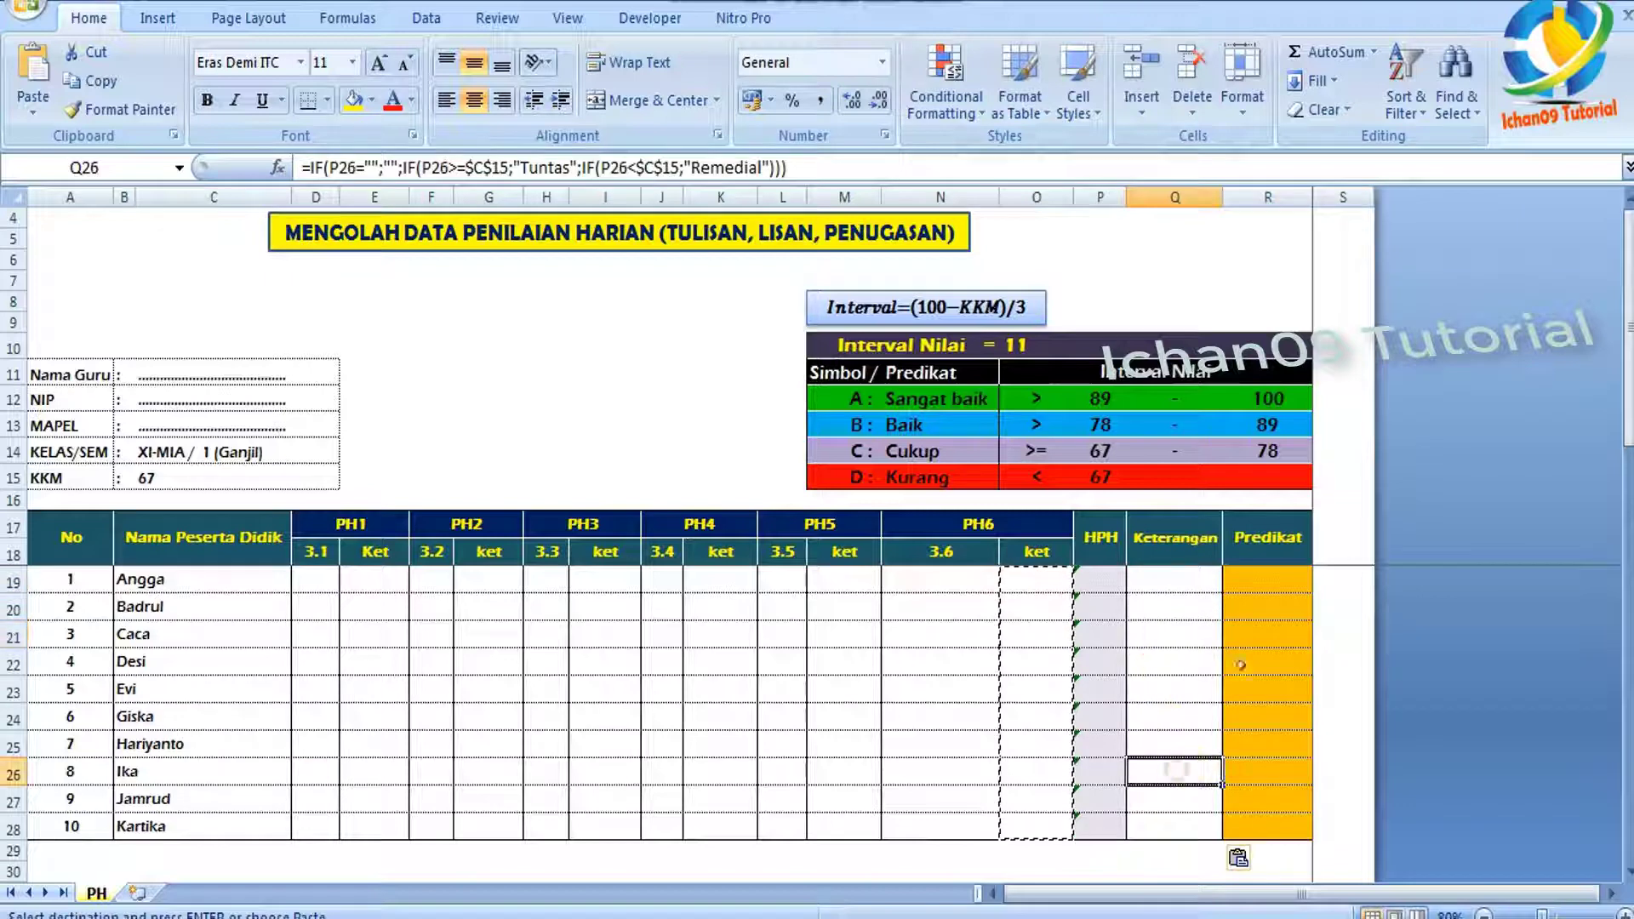
# Start the Predikat formula in R19 with IFERROR and a nested IF whose test begins with HPH cell P19
pyautogui.click(1243, 585)
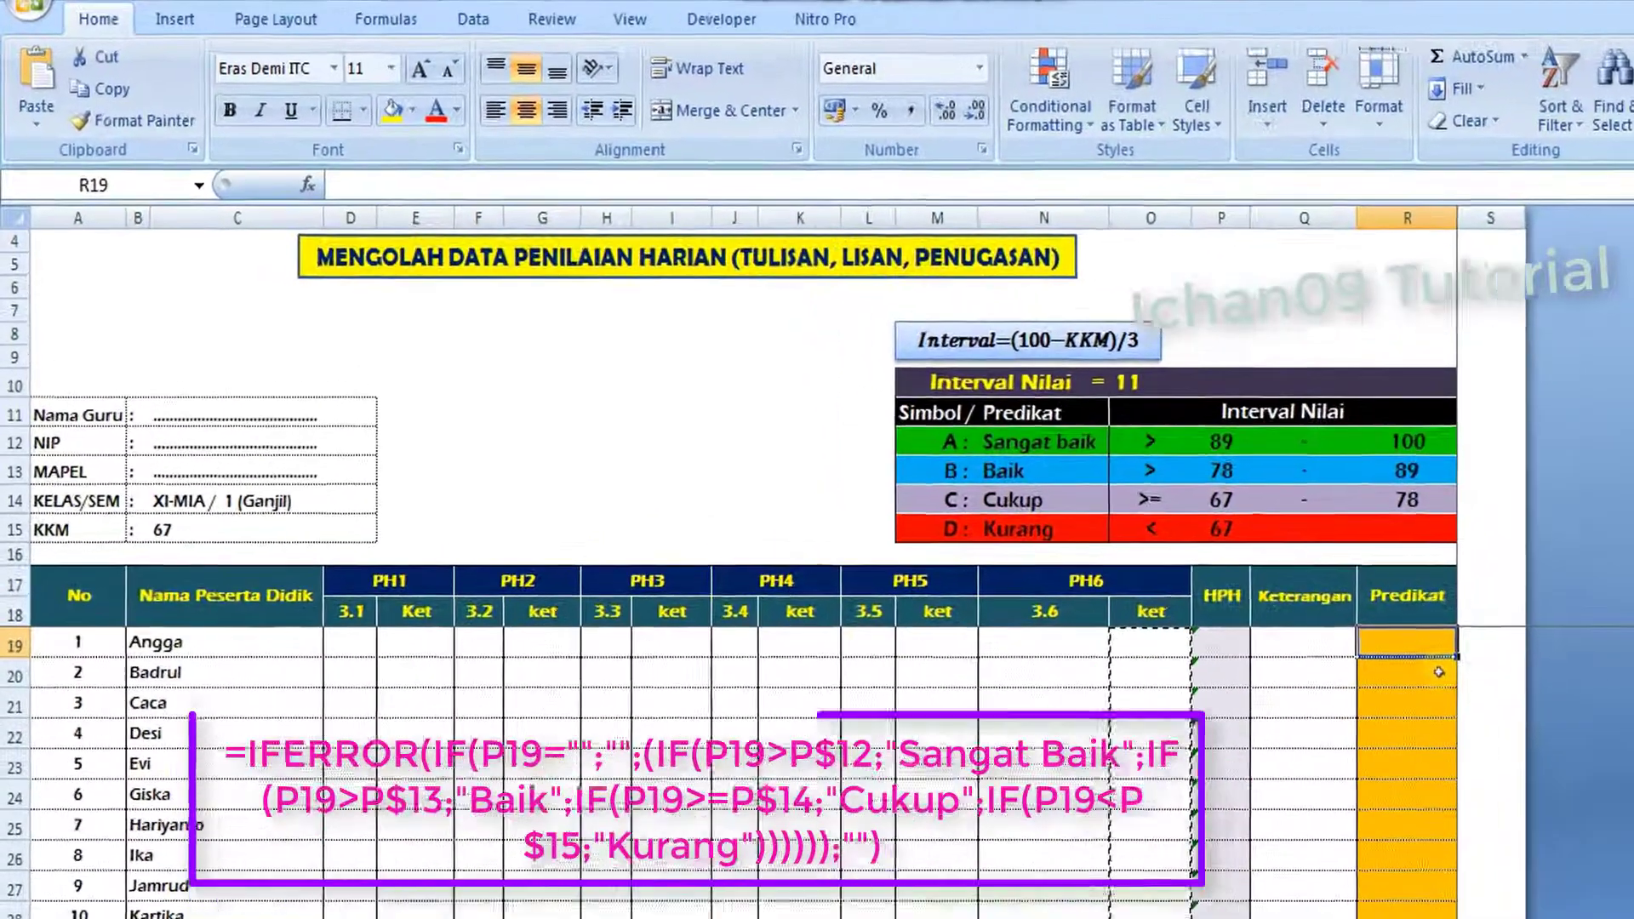
pyautogui.write('=')
pyautogui.write('if')
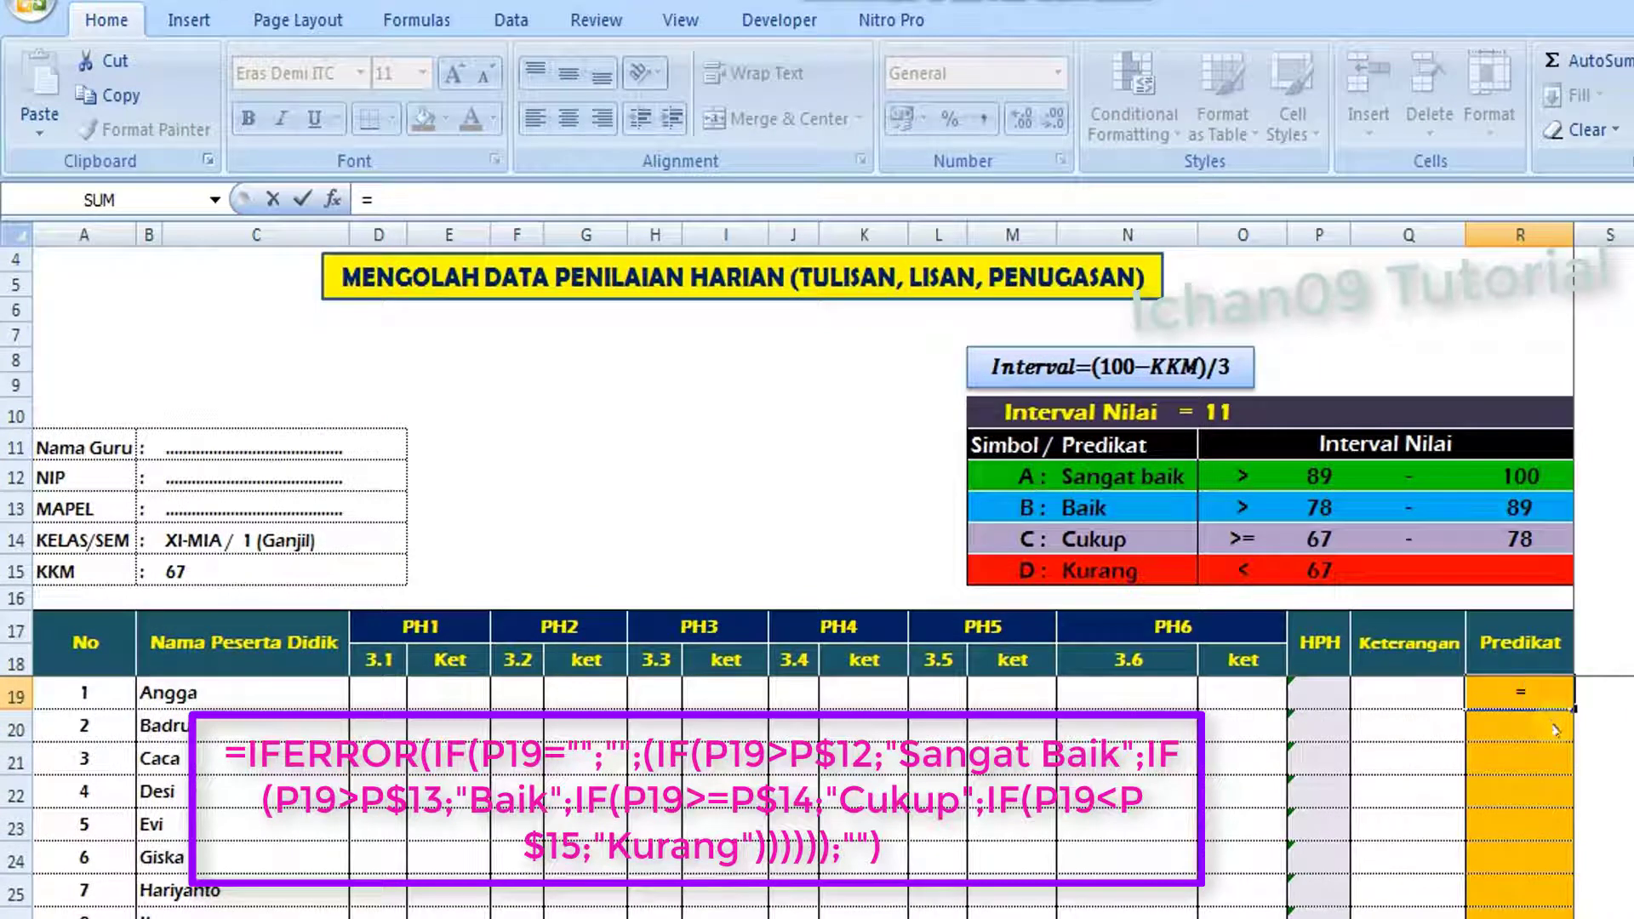
pyautogui.click(1581, 756)
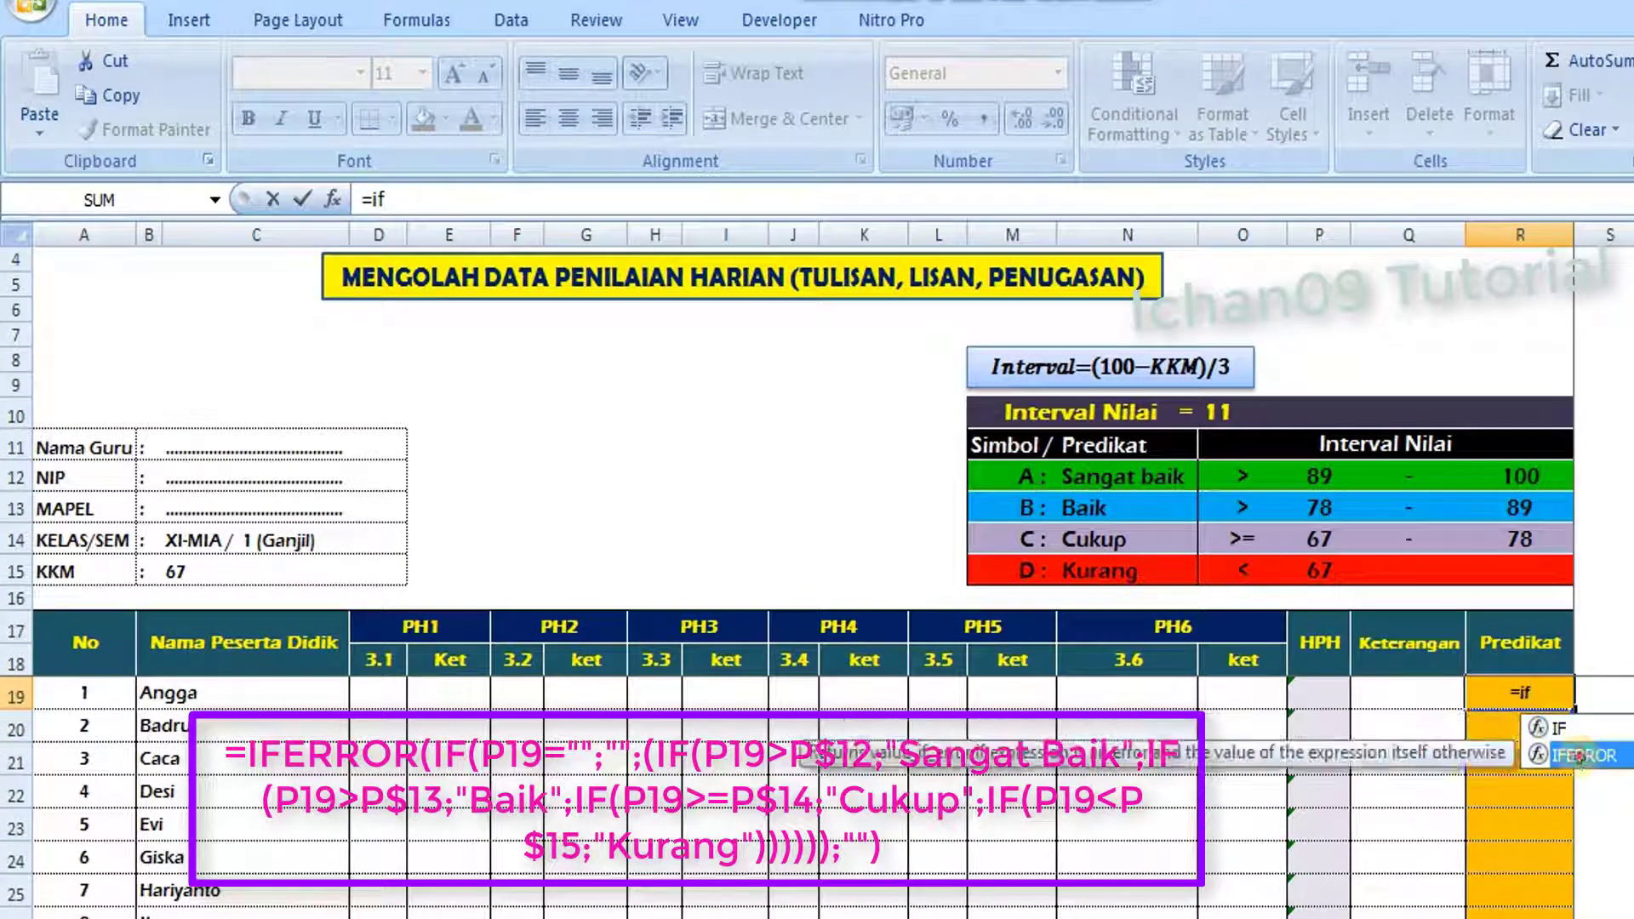
pyautogui.press('Tab')
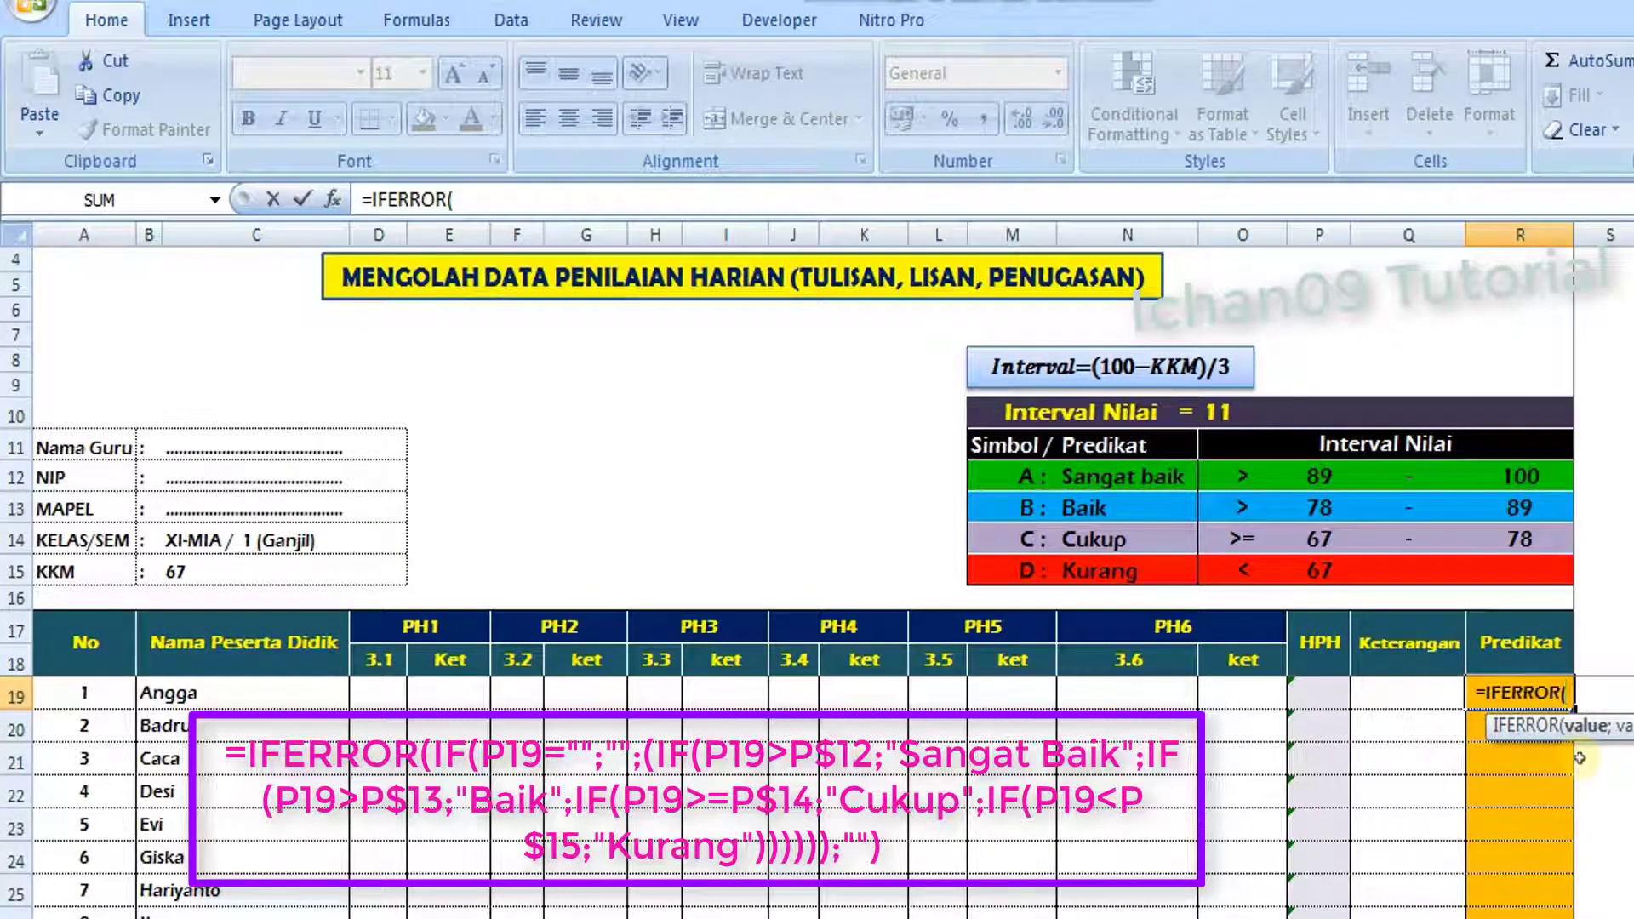
pyautogui.write('i')
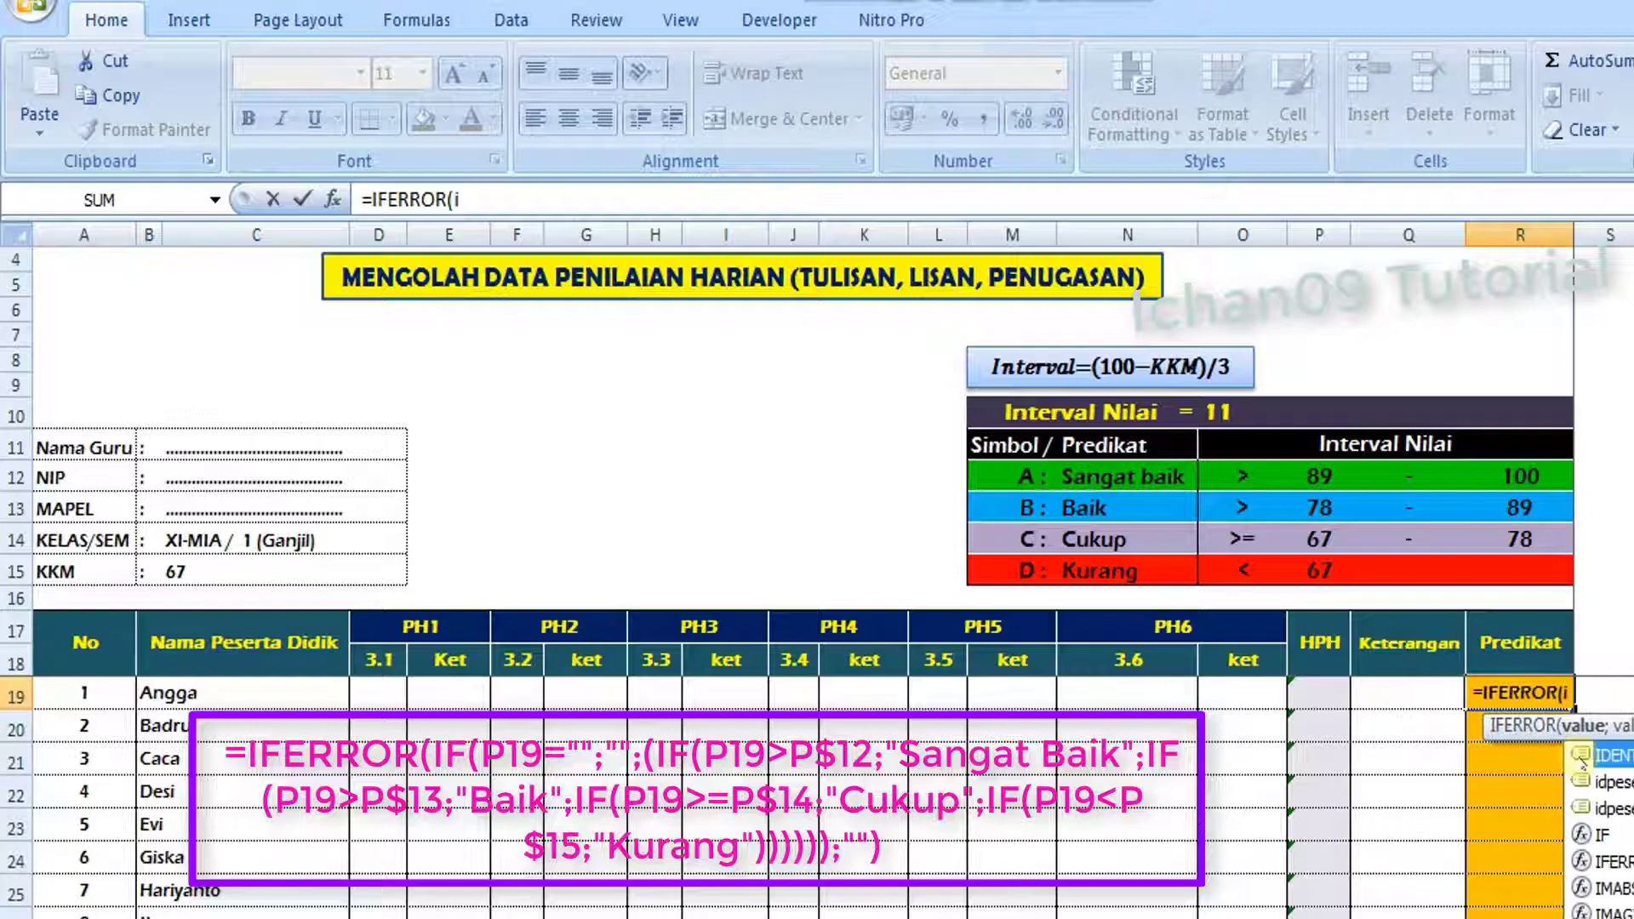
pyautogui.press('BackSpace')
pyautogui.write('IF')
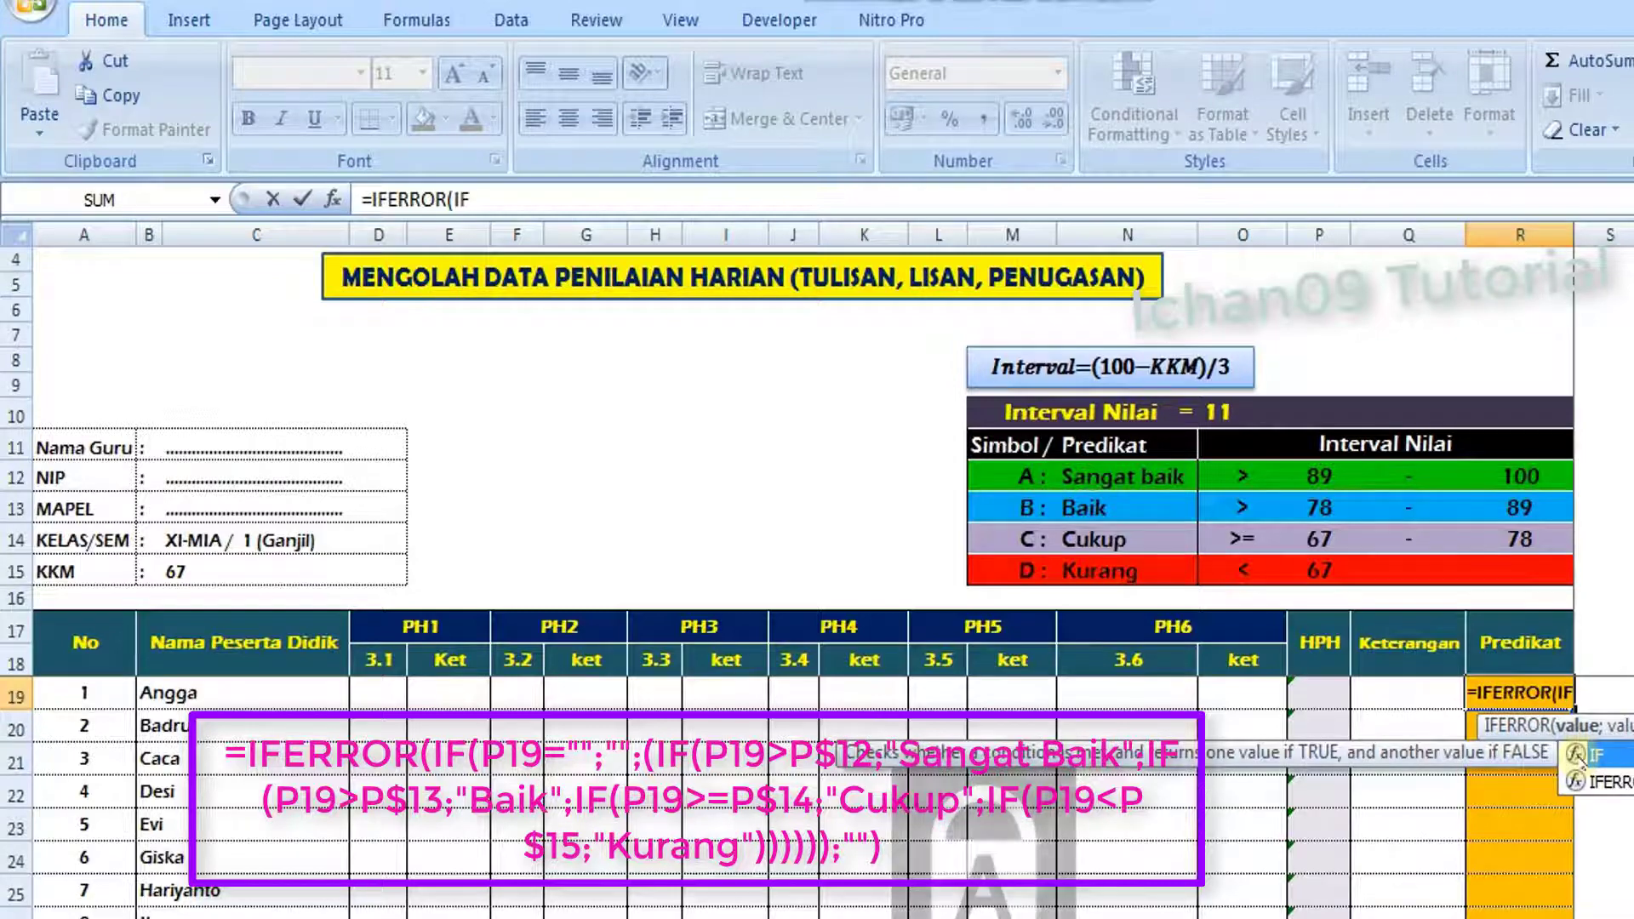
pyautogui.doubleClick(1579, 757)
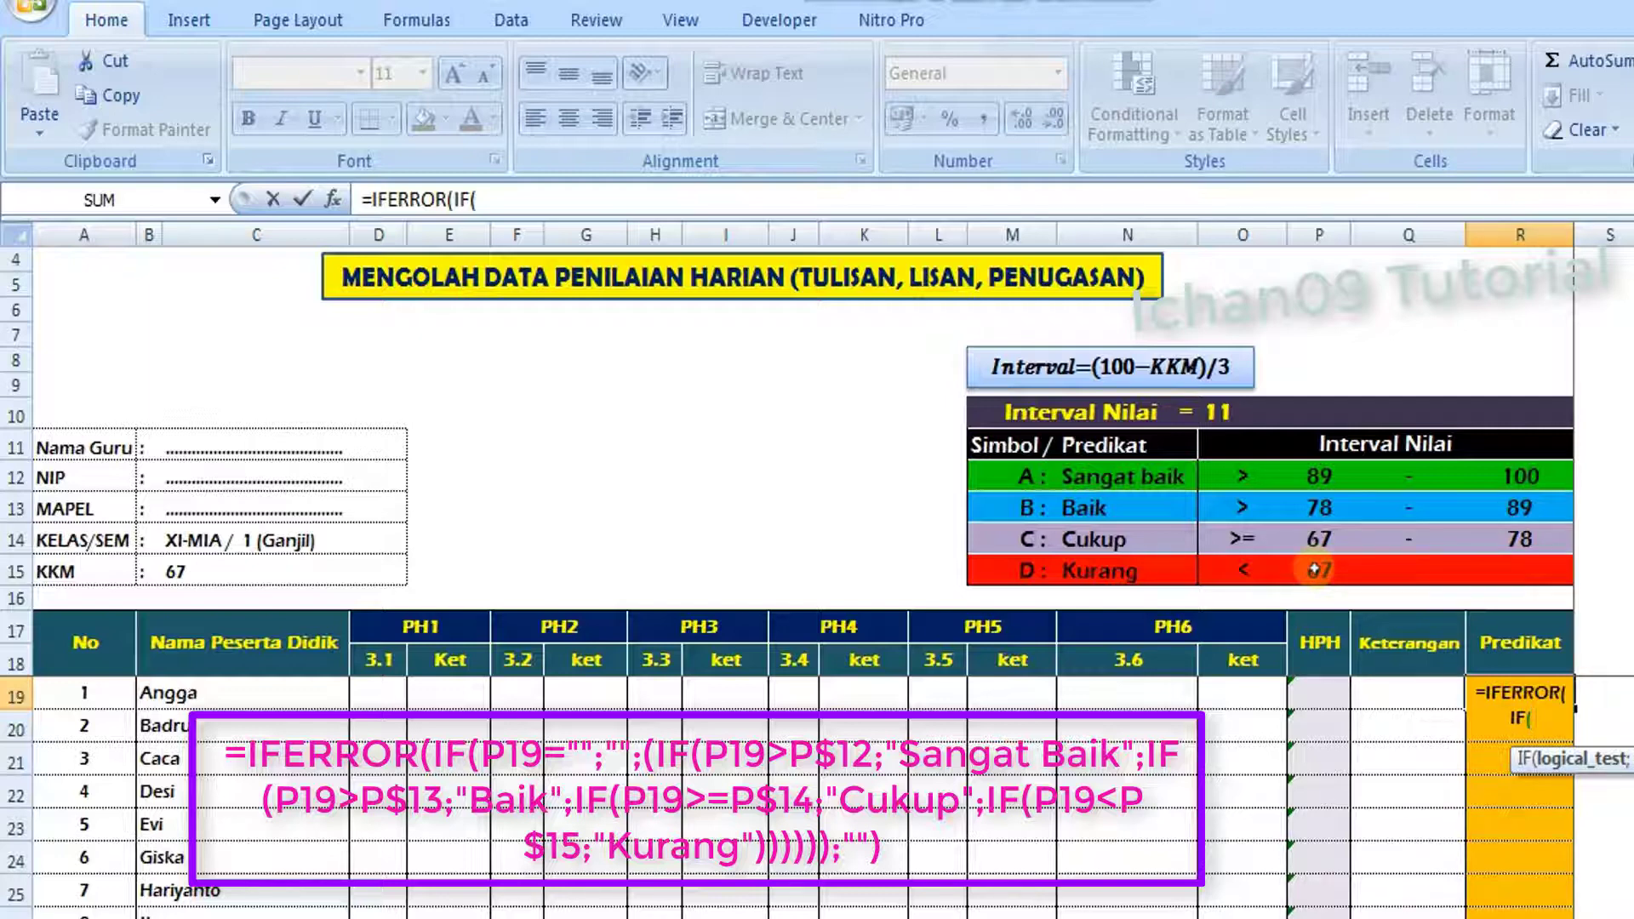
pyautogui.click(1322, 693)
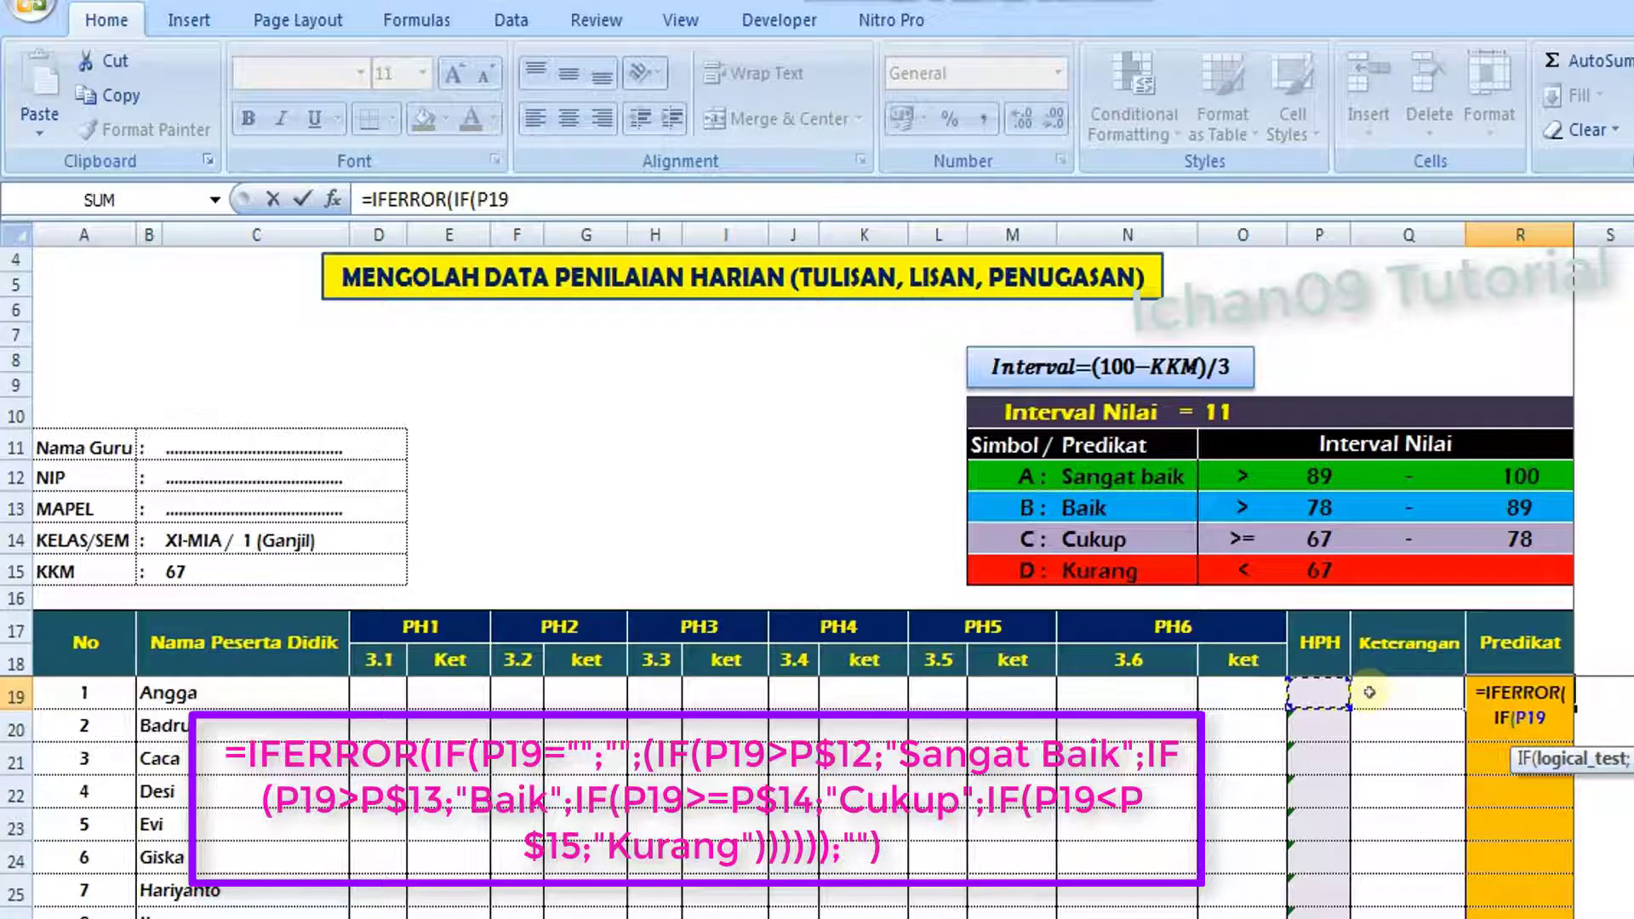
# Try to make the IF test compare P19 with the absolute reference $P$15 using >=
pyautogui.write('>')
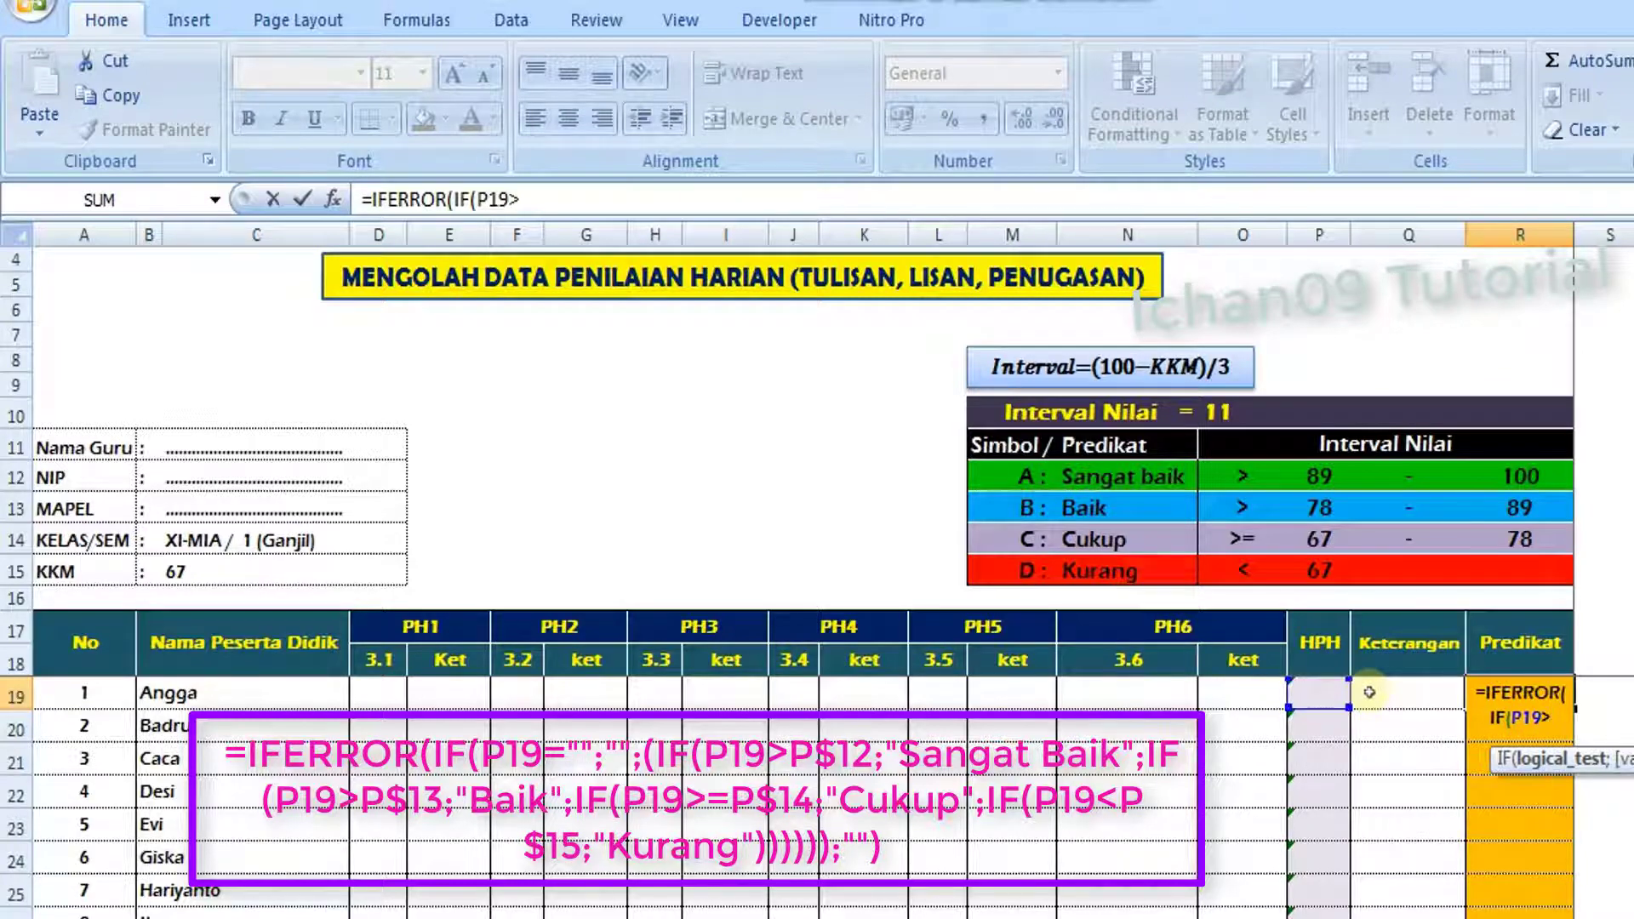
pyautogui.write('=')
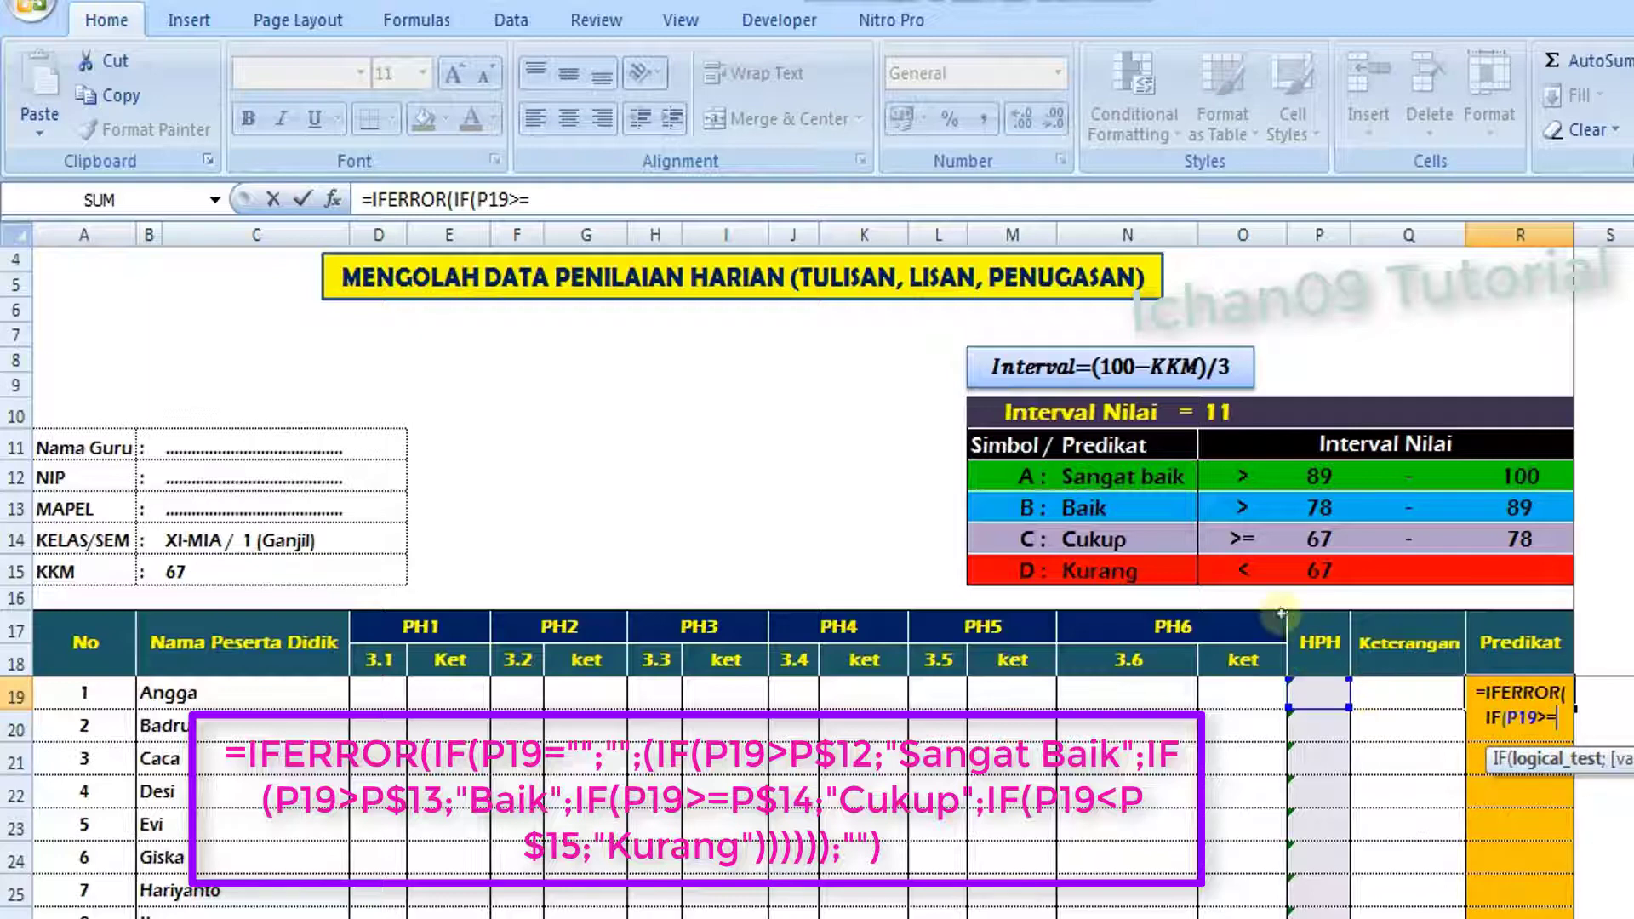
pyautogui.click(1321, 575)
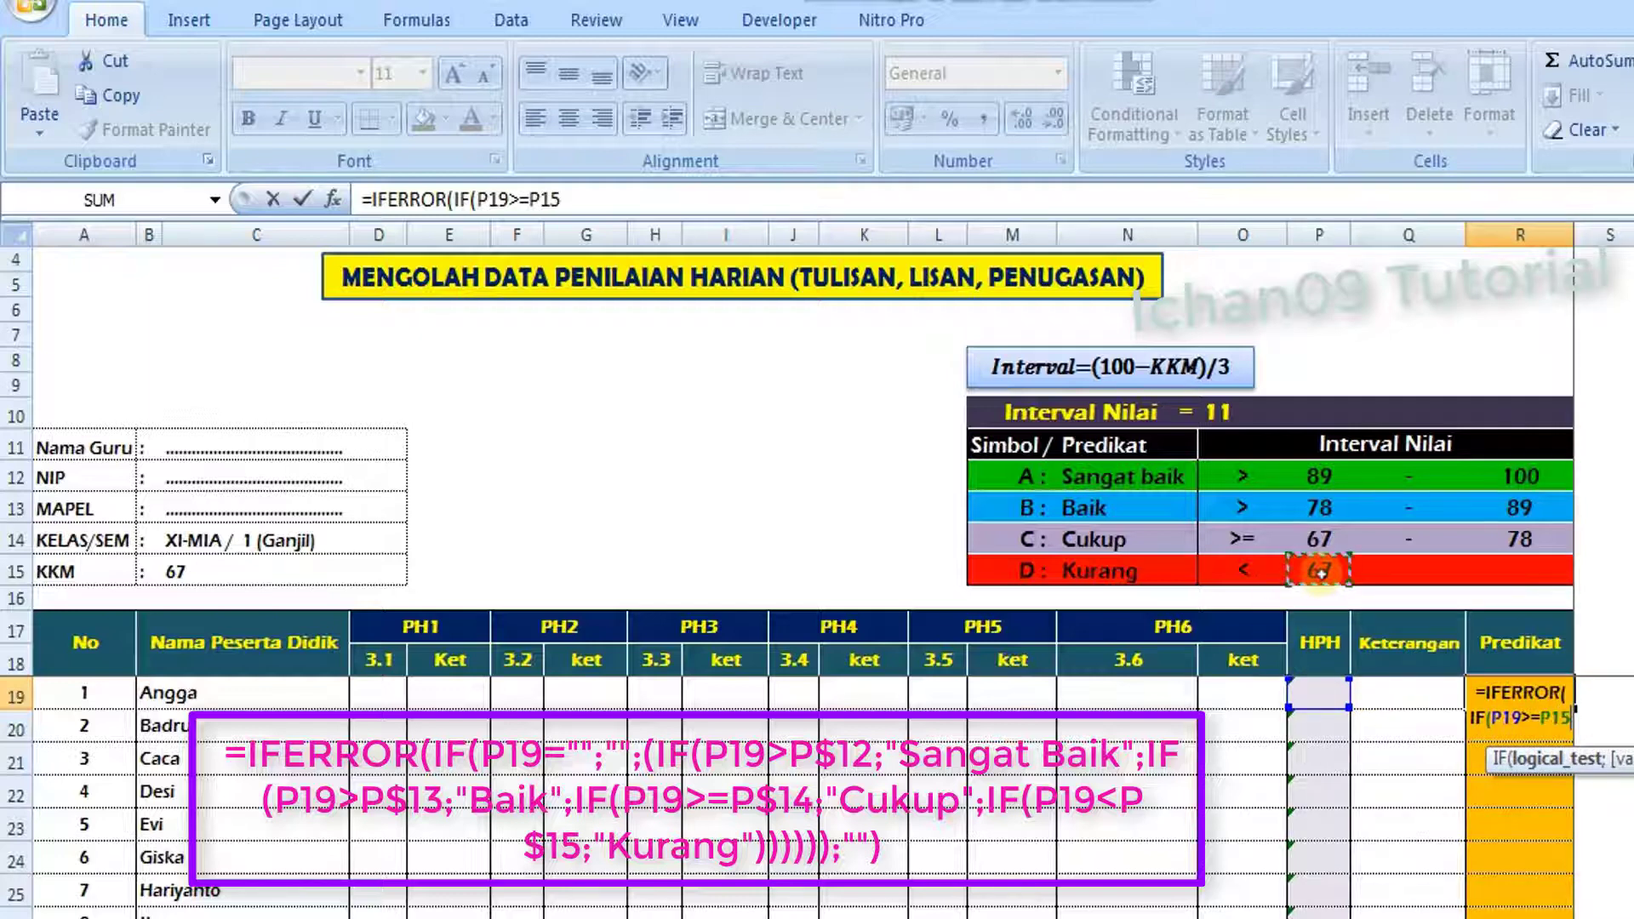
pyautogui.click(534, 202)
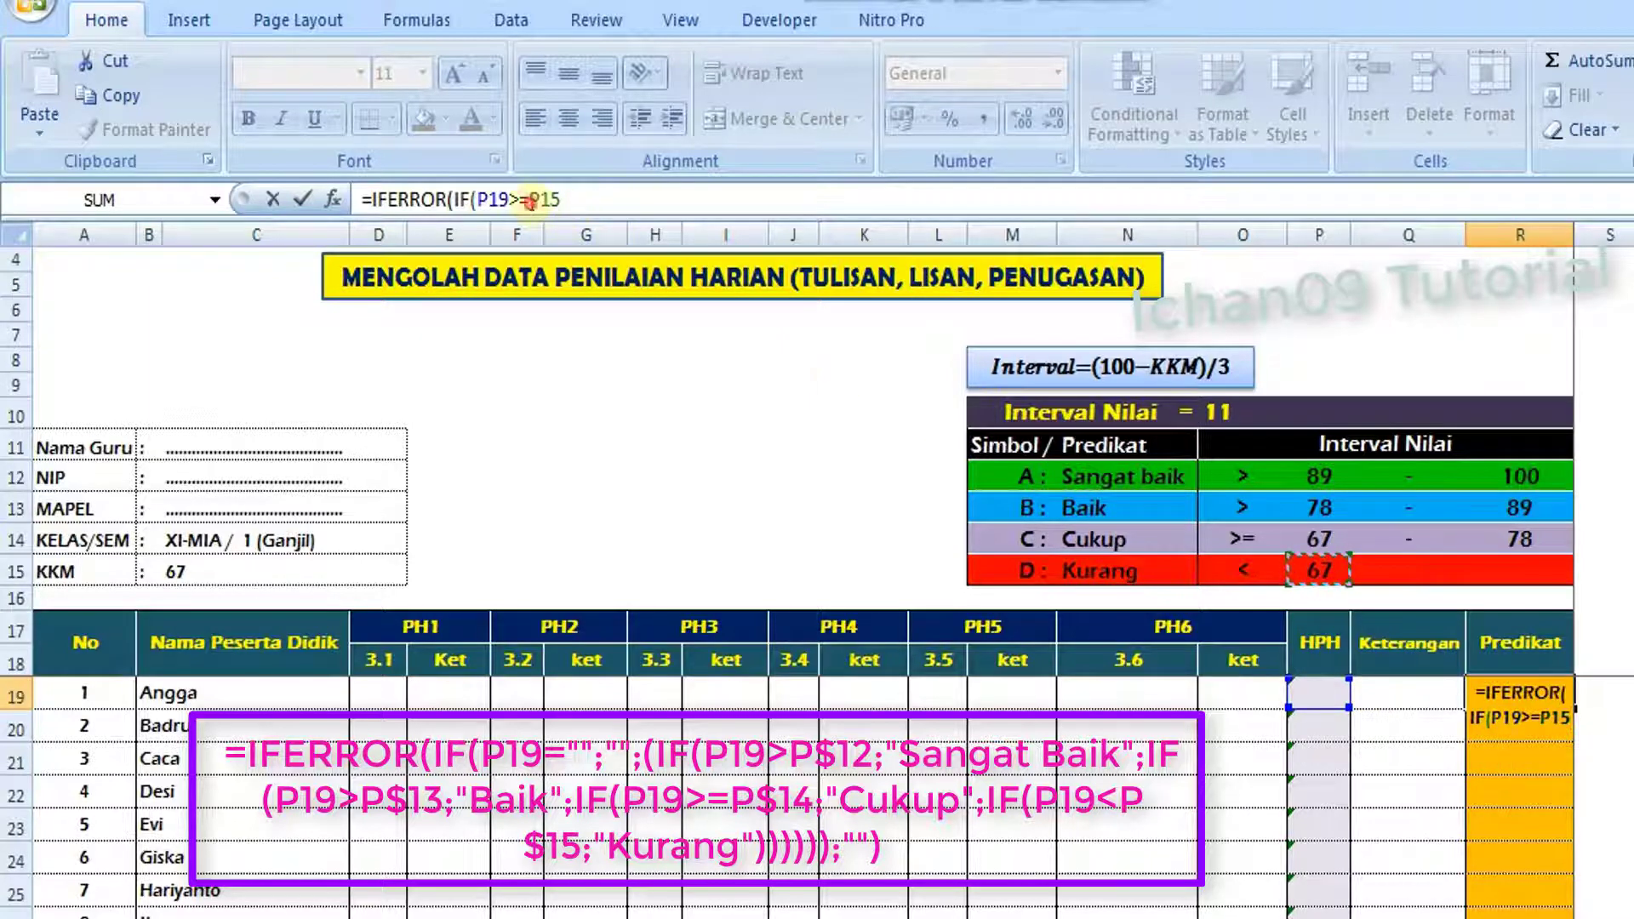
pyautogui.write('$')
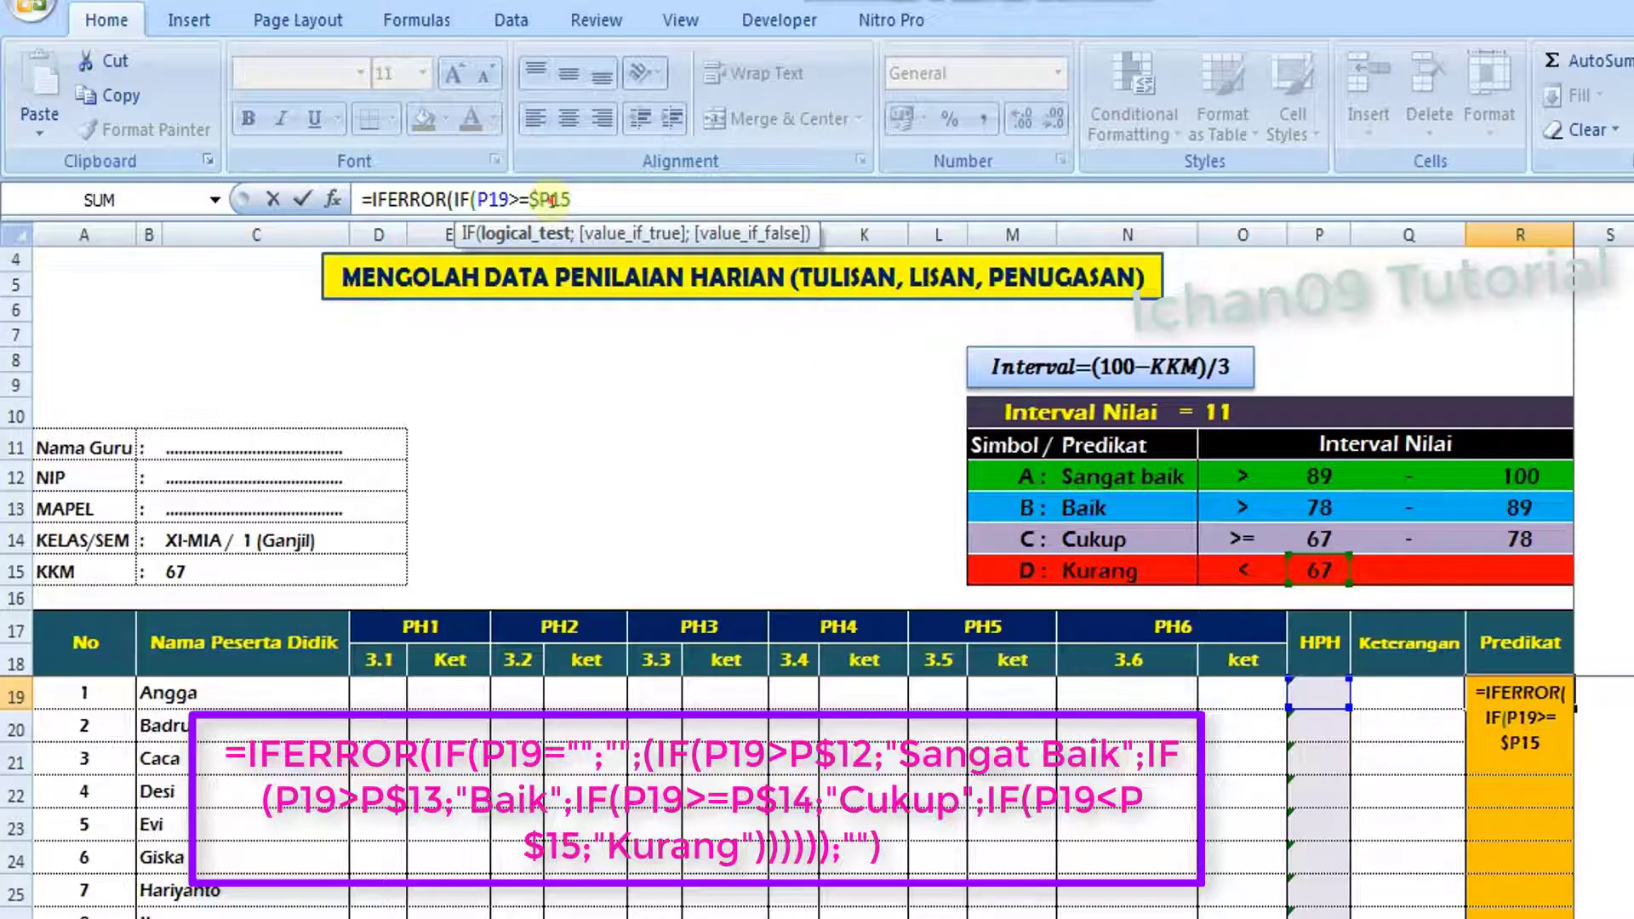
pyautogui.click(552, 201)
pyautogui.write('$')
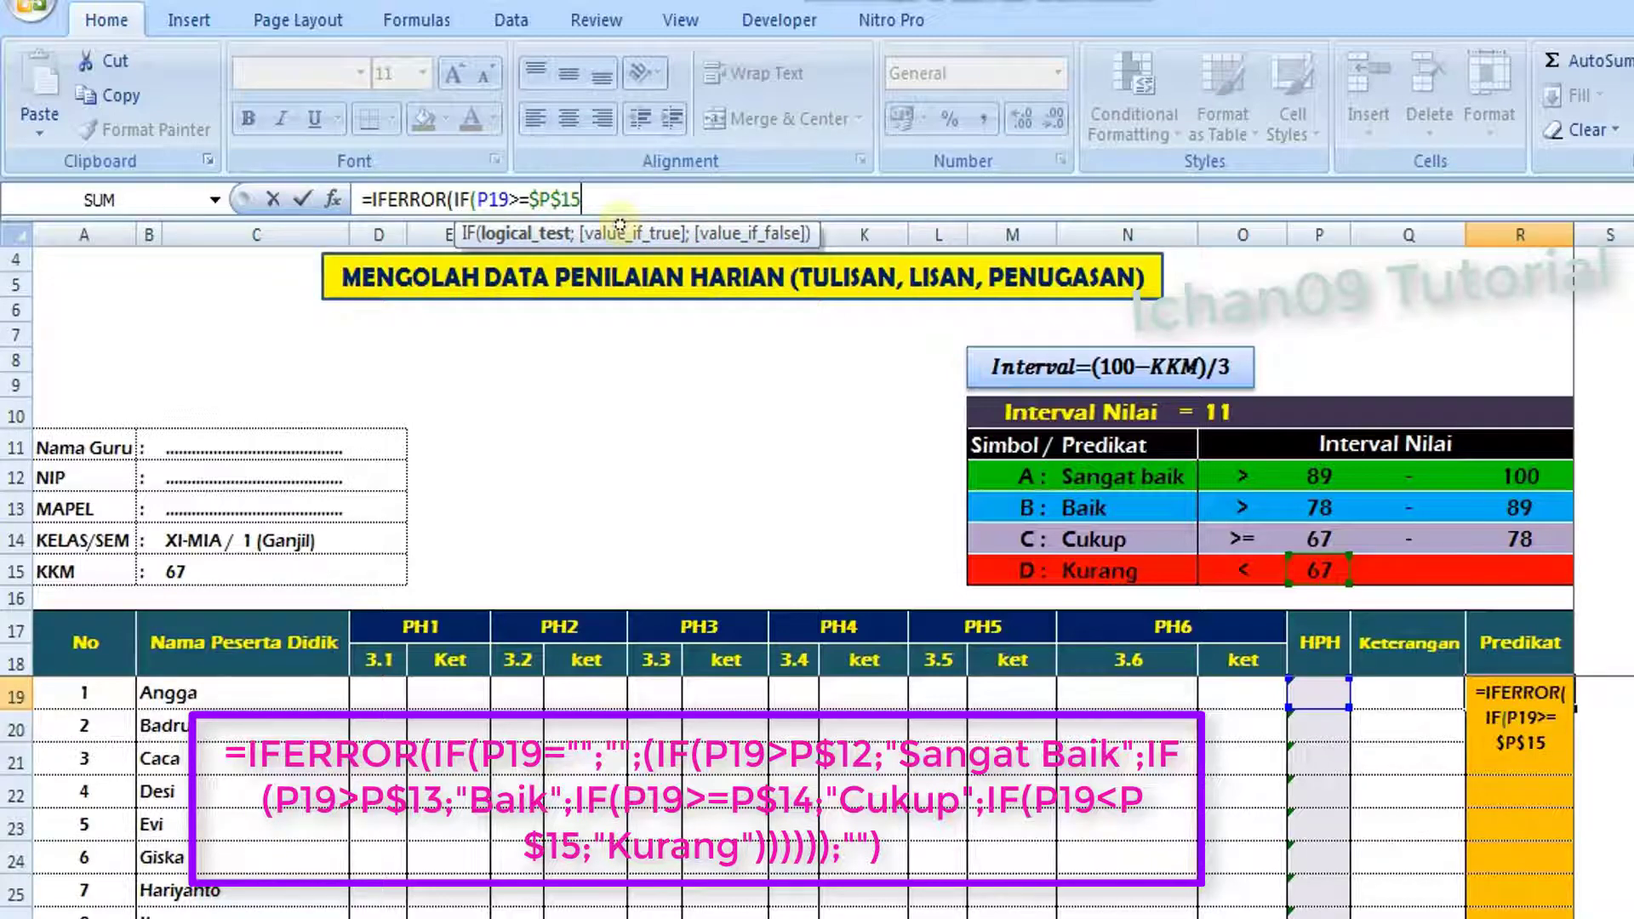
# Make the IF test P19="" with "" as the true value and a semicolon after it, removing the >=$P$15 comparison
pyautogui.write('="";""')
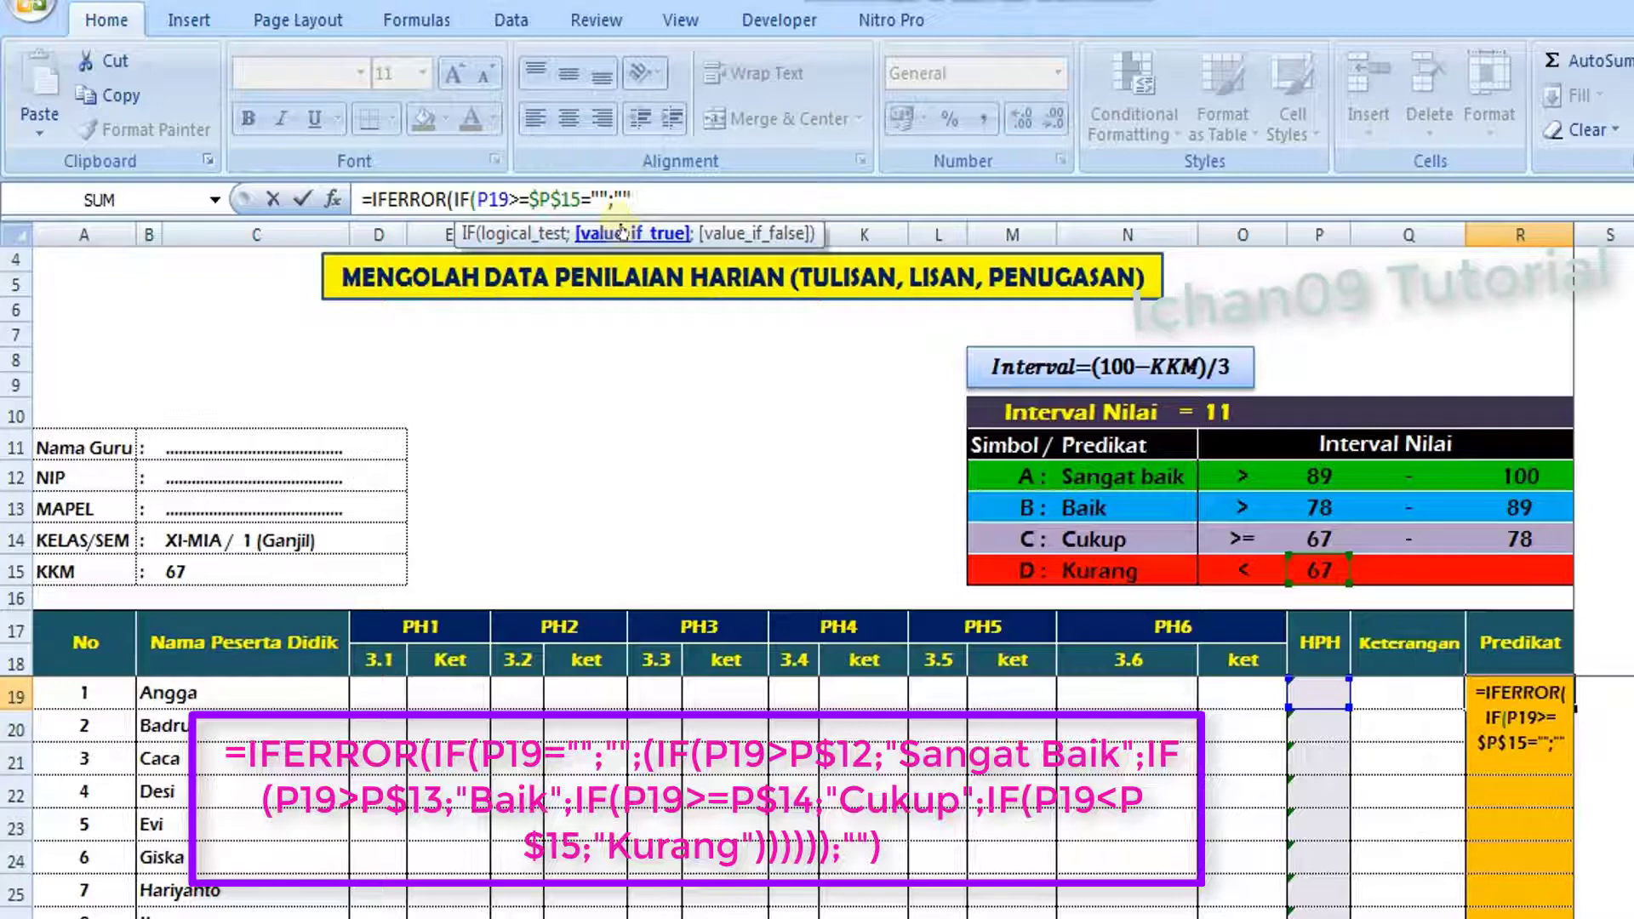
pyautogui.write(';')
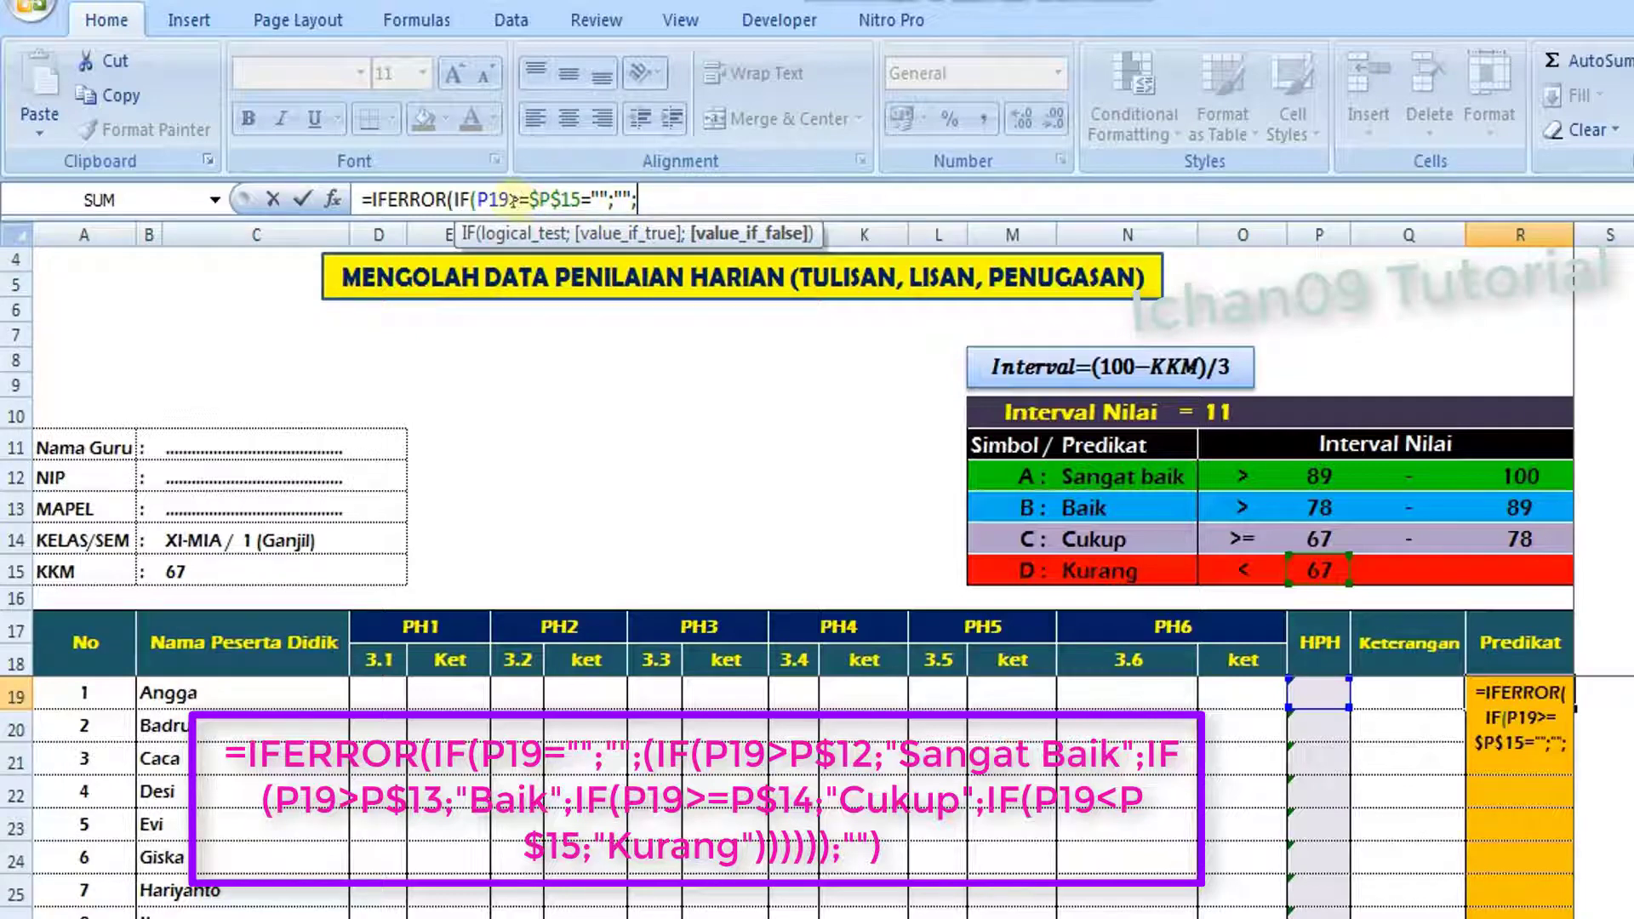
pyautogui.moveTo(509, 200); pyautogui.dragTo(523, 199)
pyautogui.press('Delete')
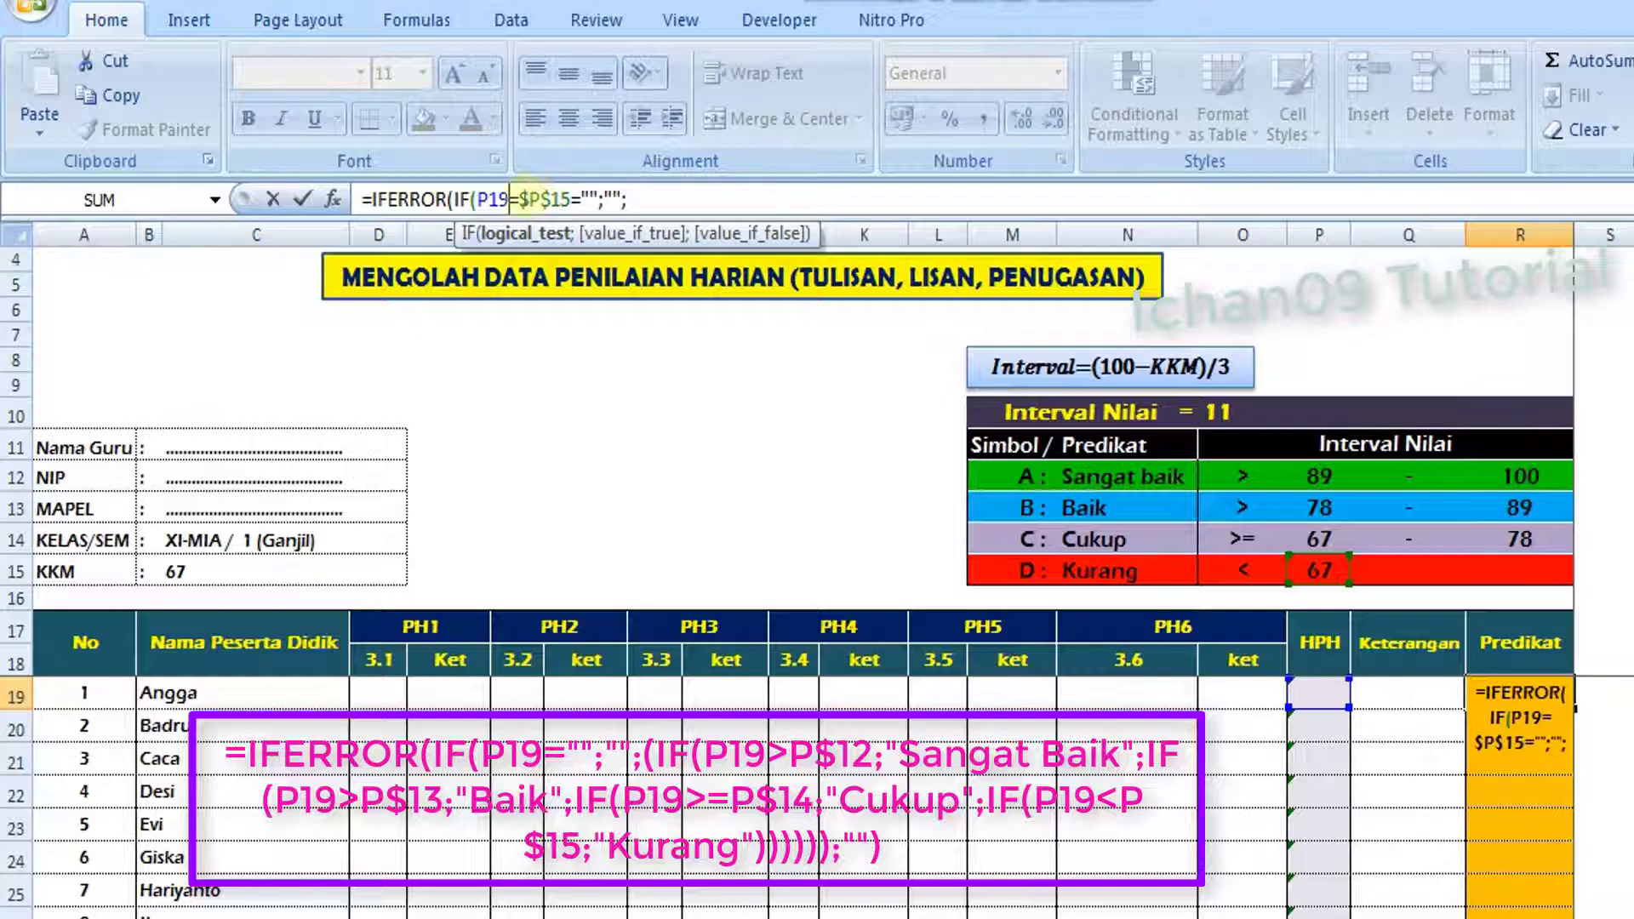
pyautogui.moveTo(518, 200); pyautogui.dragTo(581, 199)
pyautogui.press('Delete')
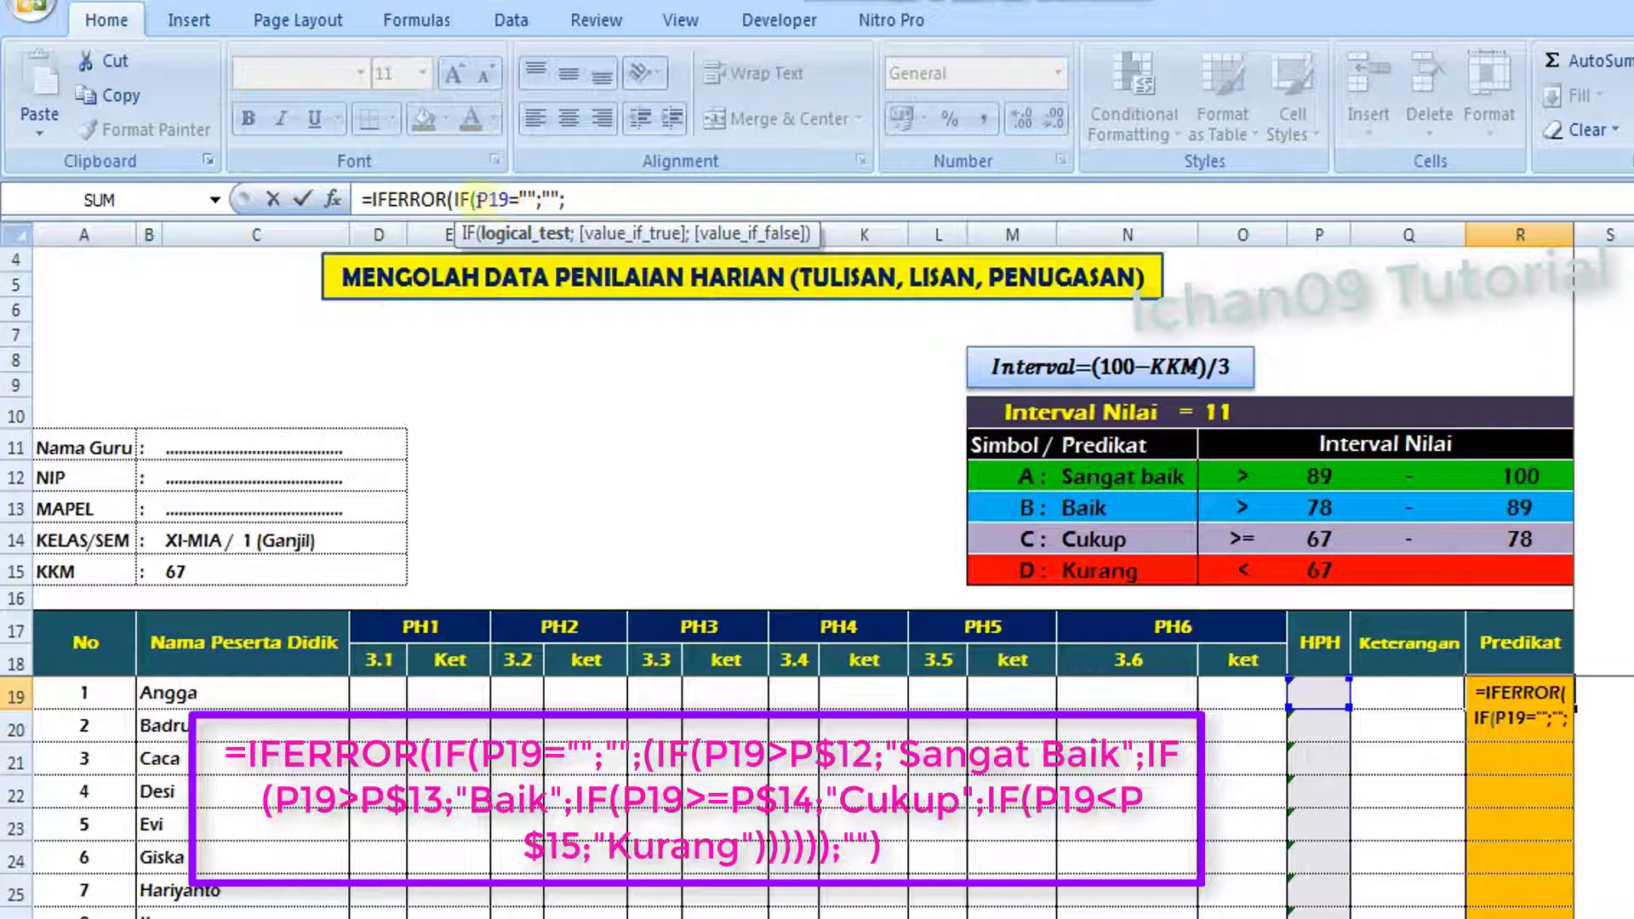
pyautogui.click(528, 199)
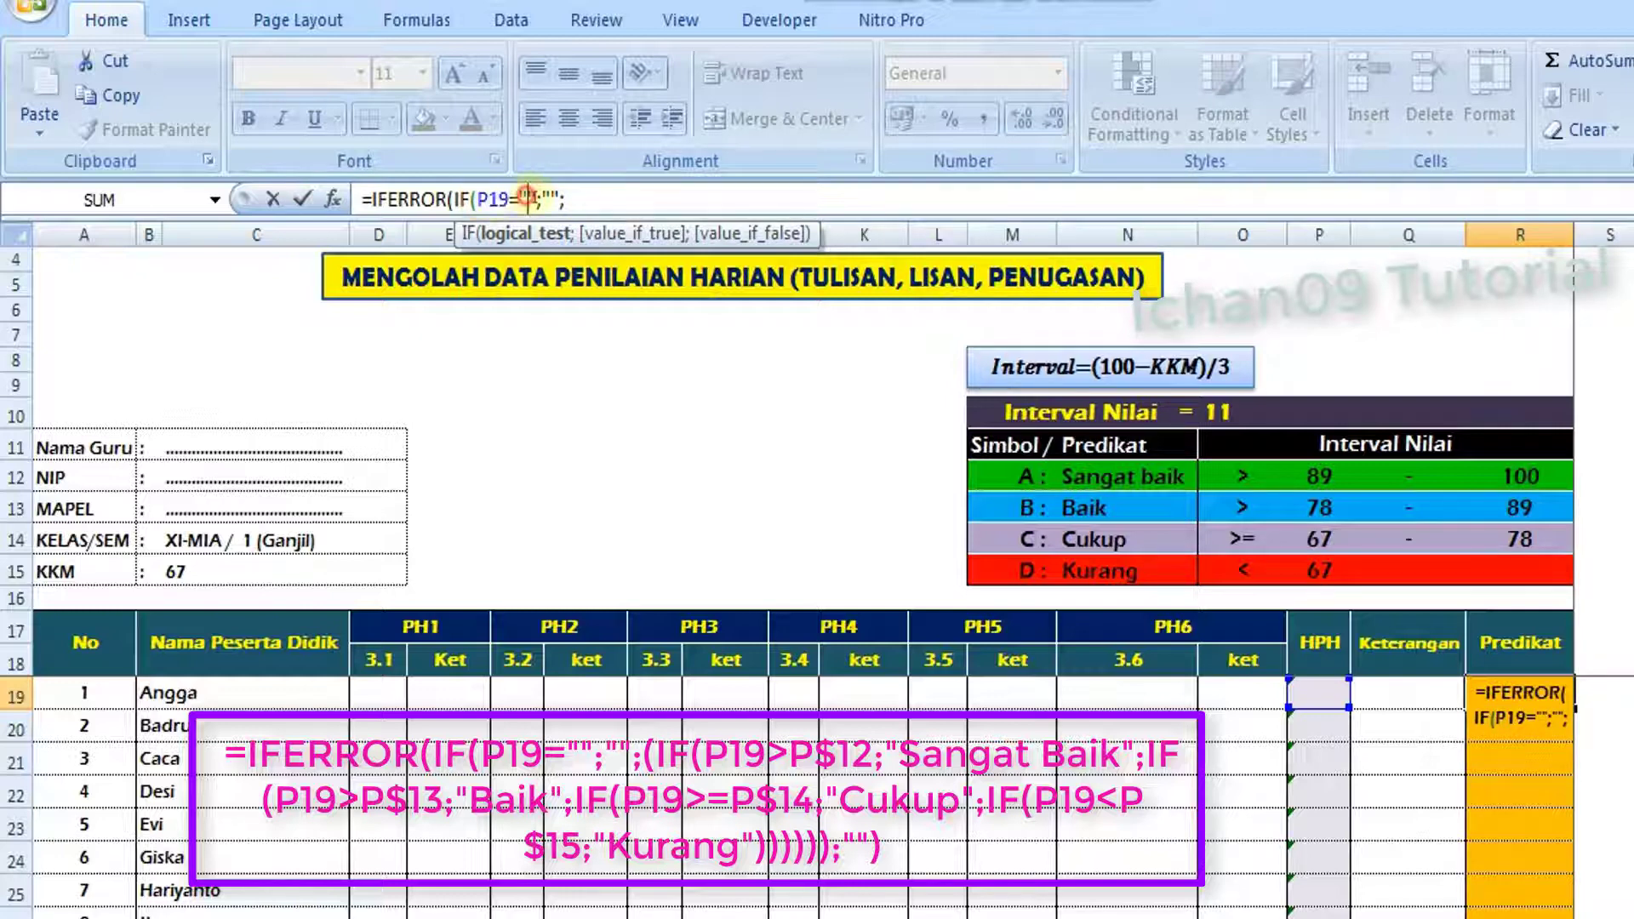
pyautogui.click(540, 200)
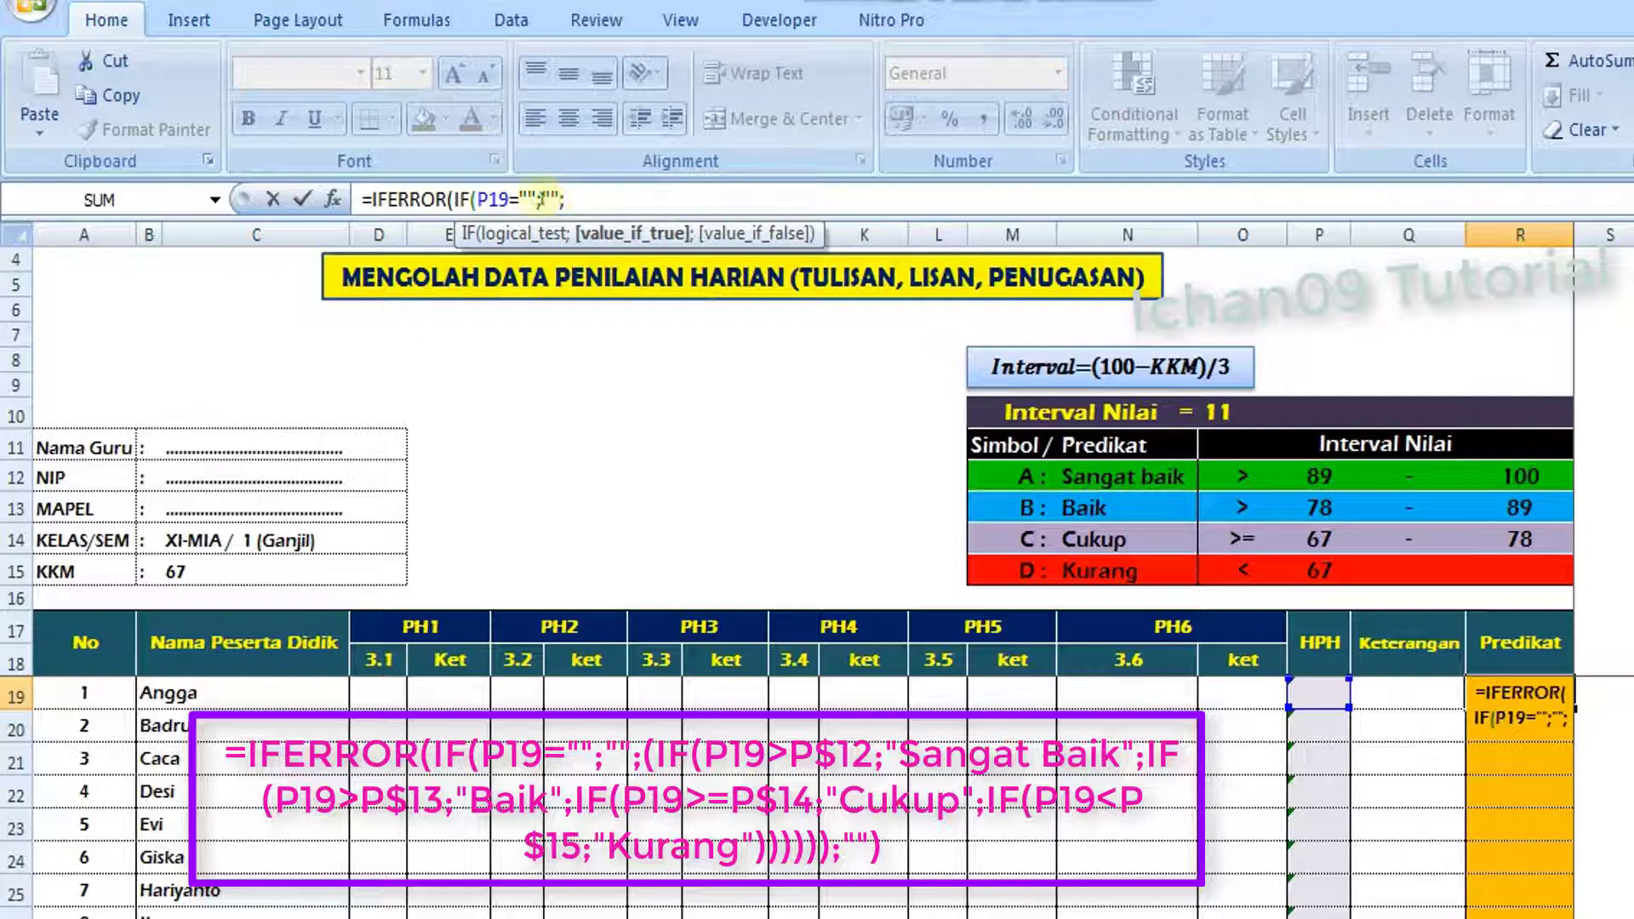
pyautogui.click(560, 199)
pyautogui.click(567, 199)
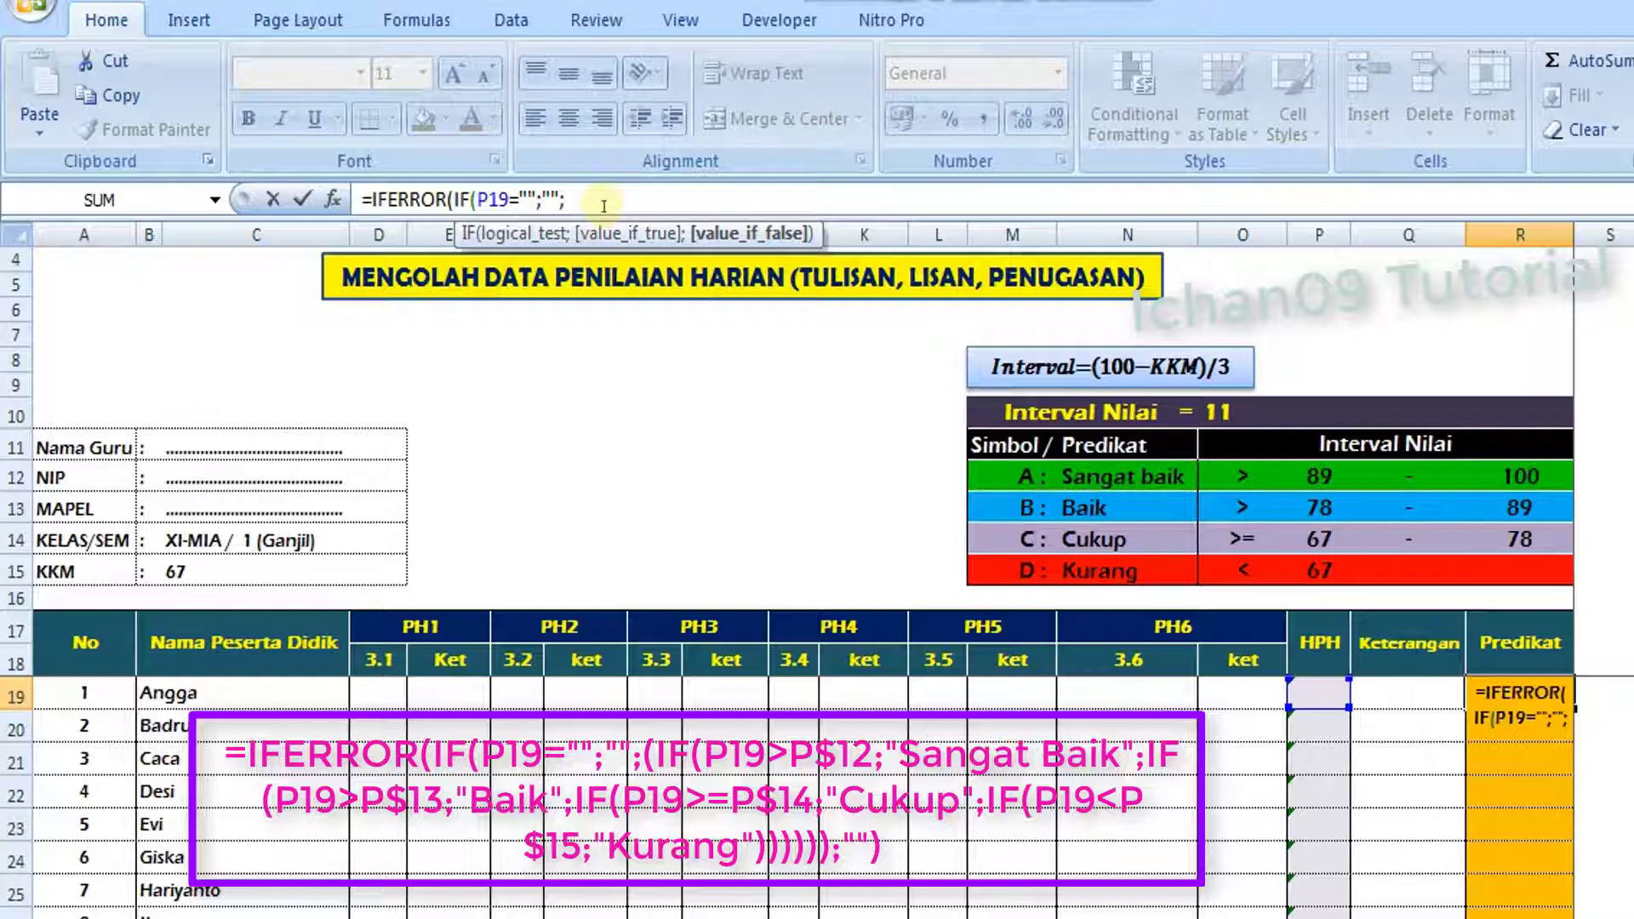
# Add a nested IF as the false value in the R19 formula, testing P19>P12 and followed by a semicolon
pyautogui.write('IF(')
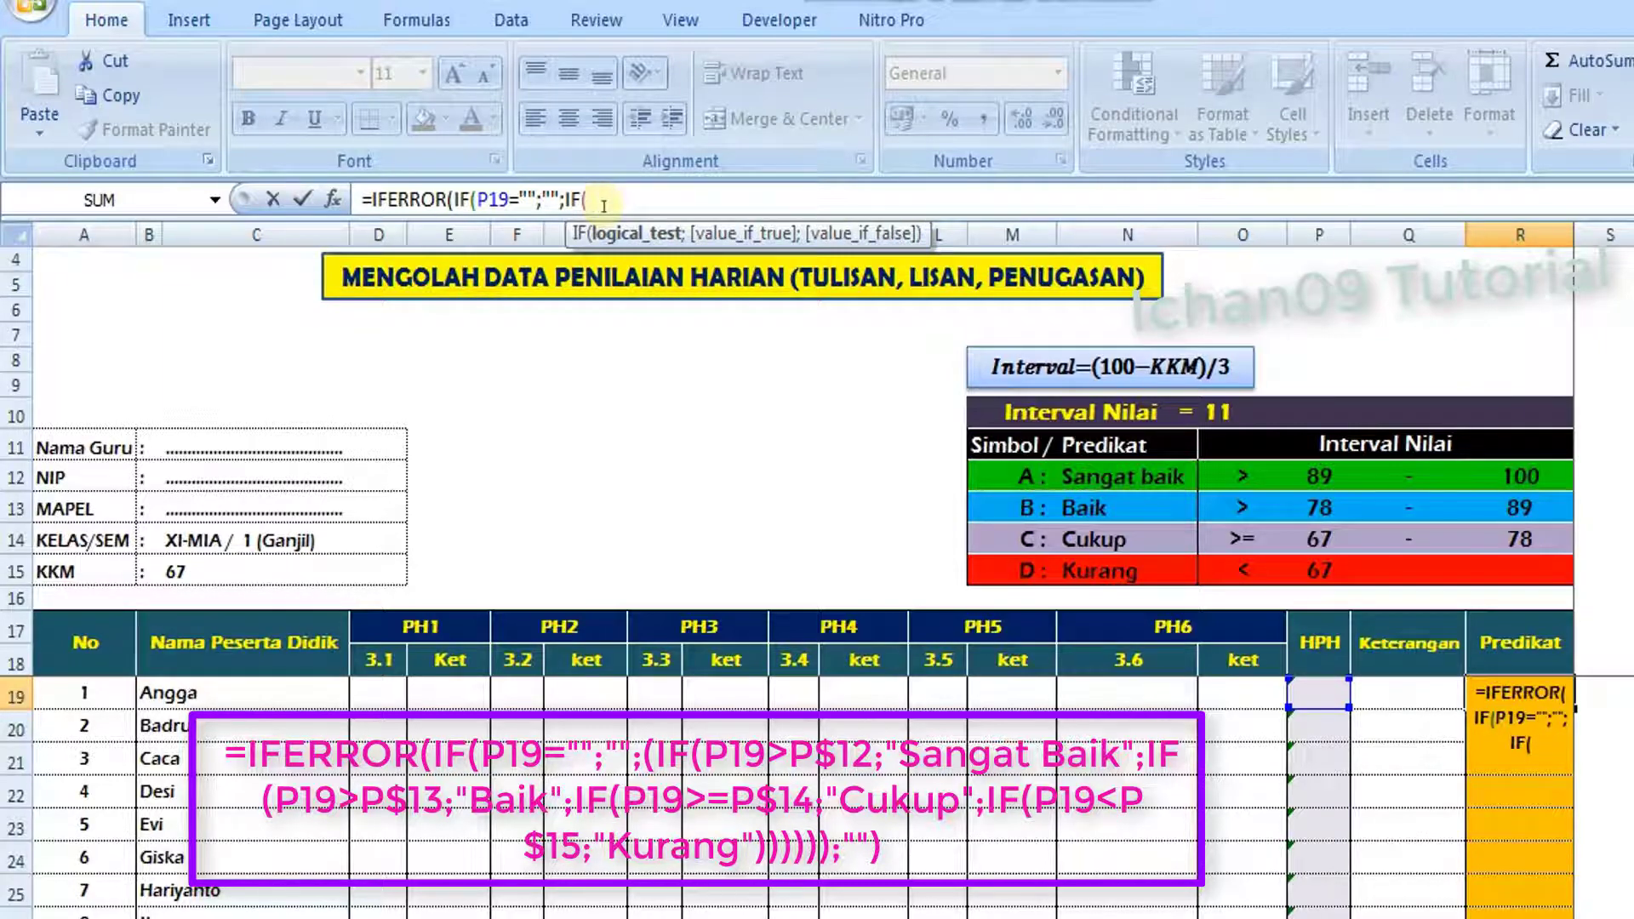
pyautogui.write('P19')
pyautogui.write('.')
pyautogui.press('BackSpace')
pyautogui.write('>')
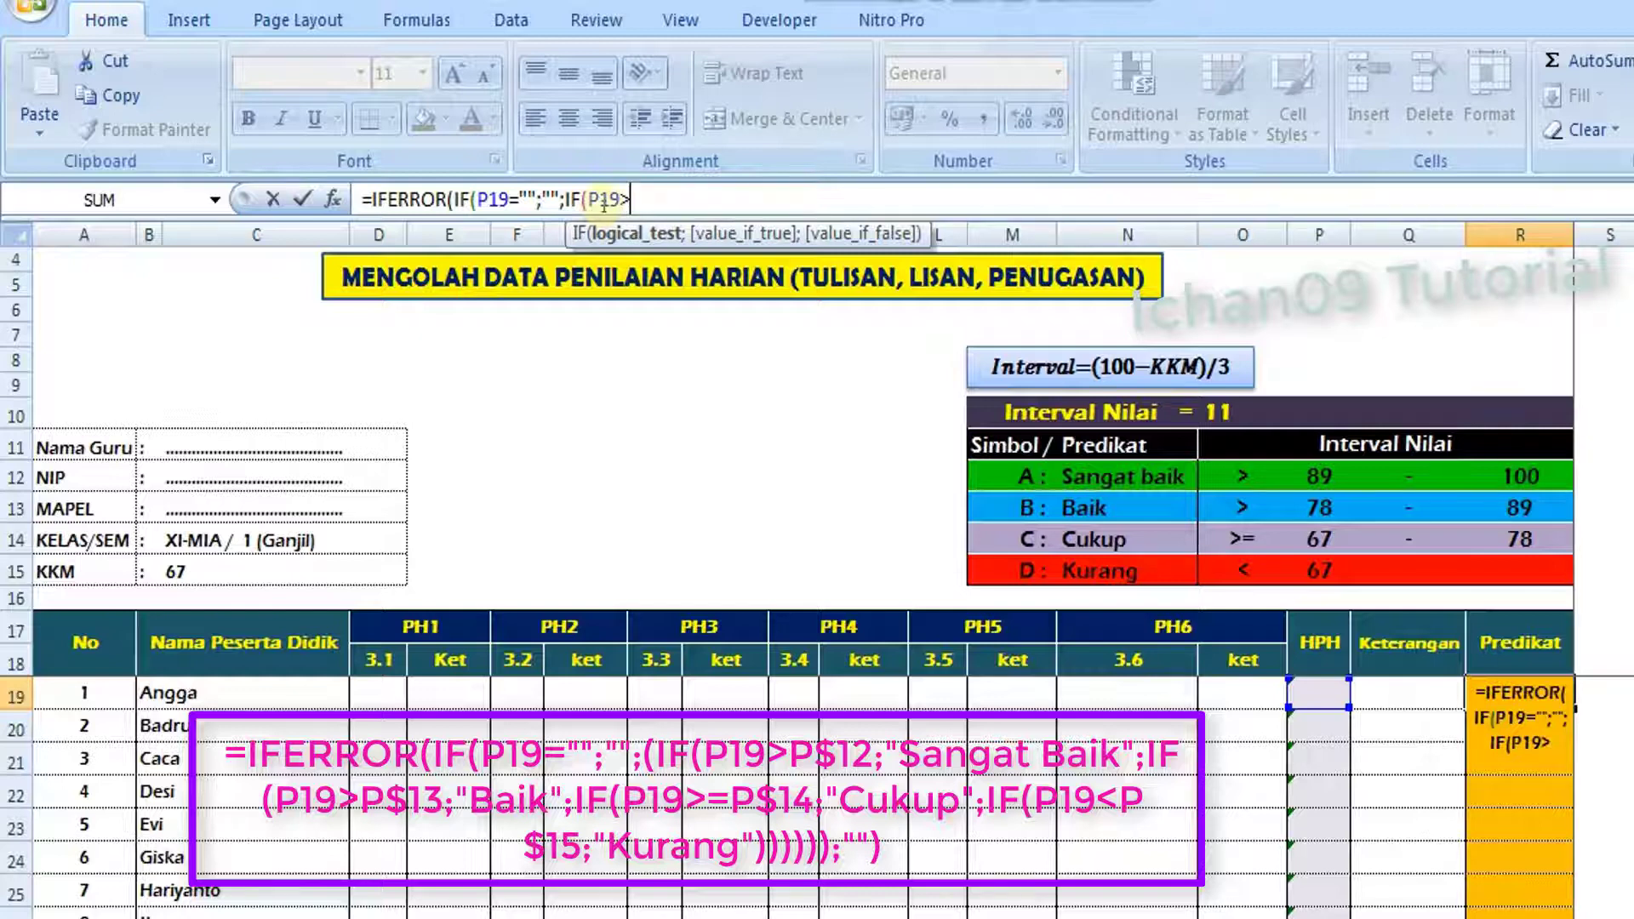
pyautogui.click(1317, 477)
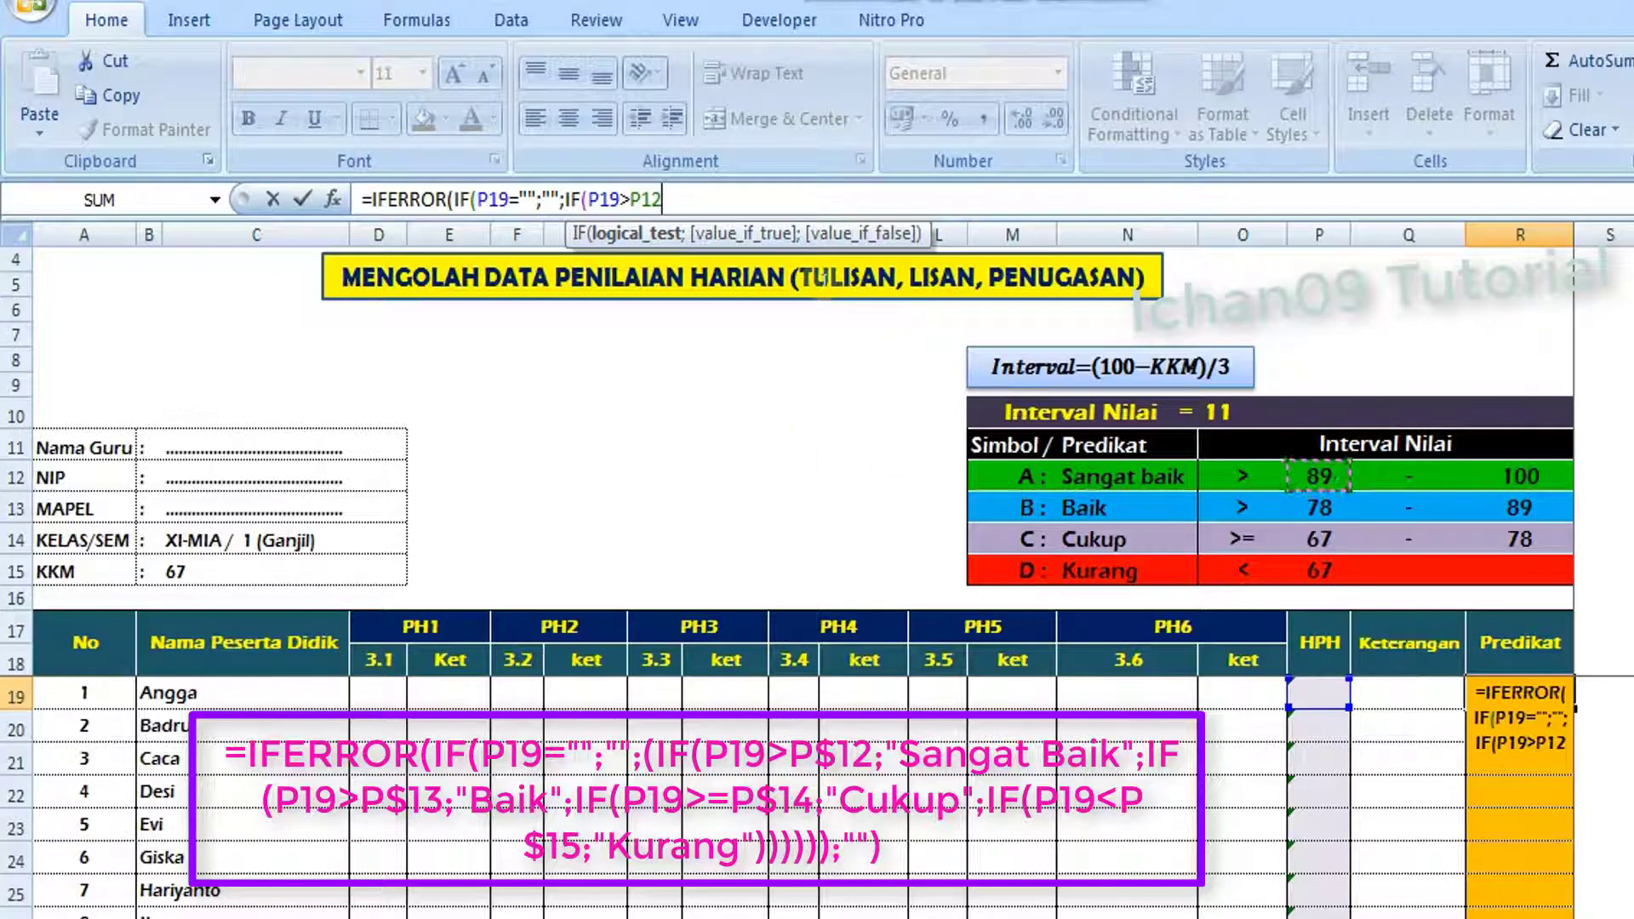
pyautogui.write(';')
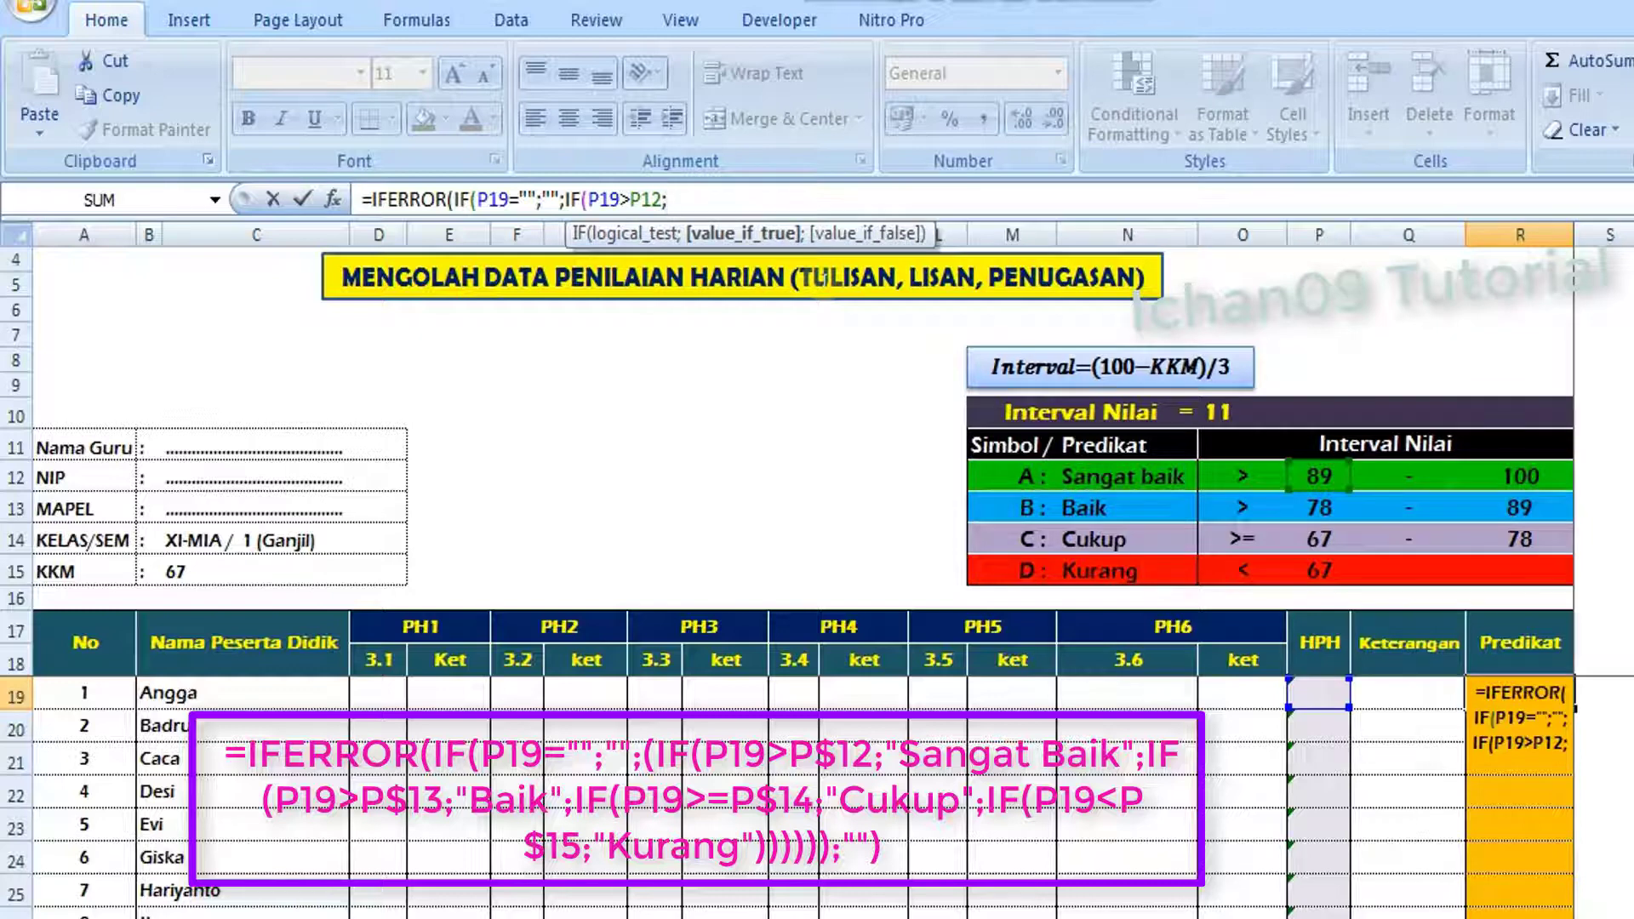
# Enter "Sangat Baik" as the true value of the P19>P12 test, followed by a semicolon
pyautogui.write('"')
pyautogui.write('sANGAT')
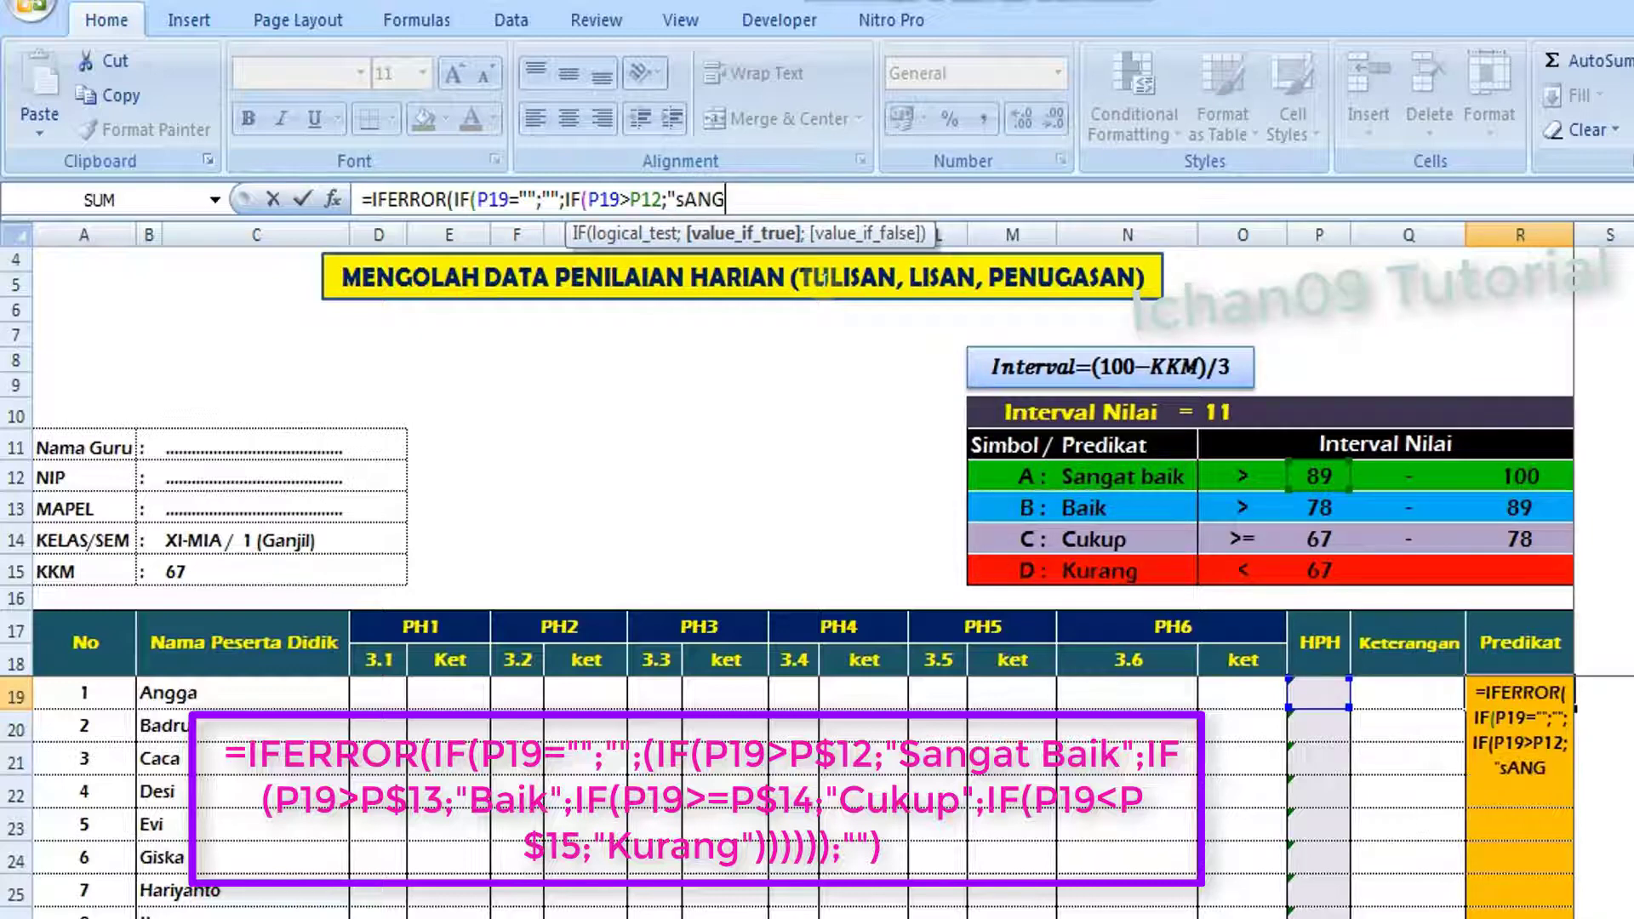
pyautogui.press('BackSpace')
pyautogui.press('BackSpace')
pyautogui.press('BackSpace')
pyautogui.press('BackSpace')
pyautogui.press('BackSpace')
pyautogui.press('BackSpace')
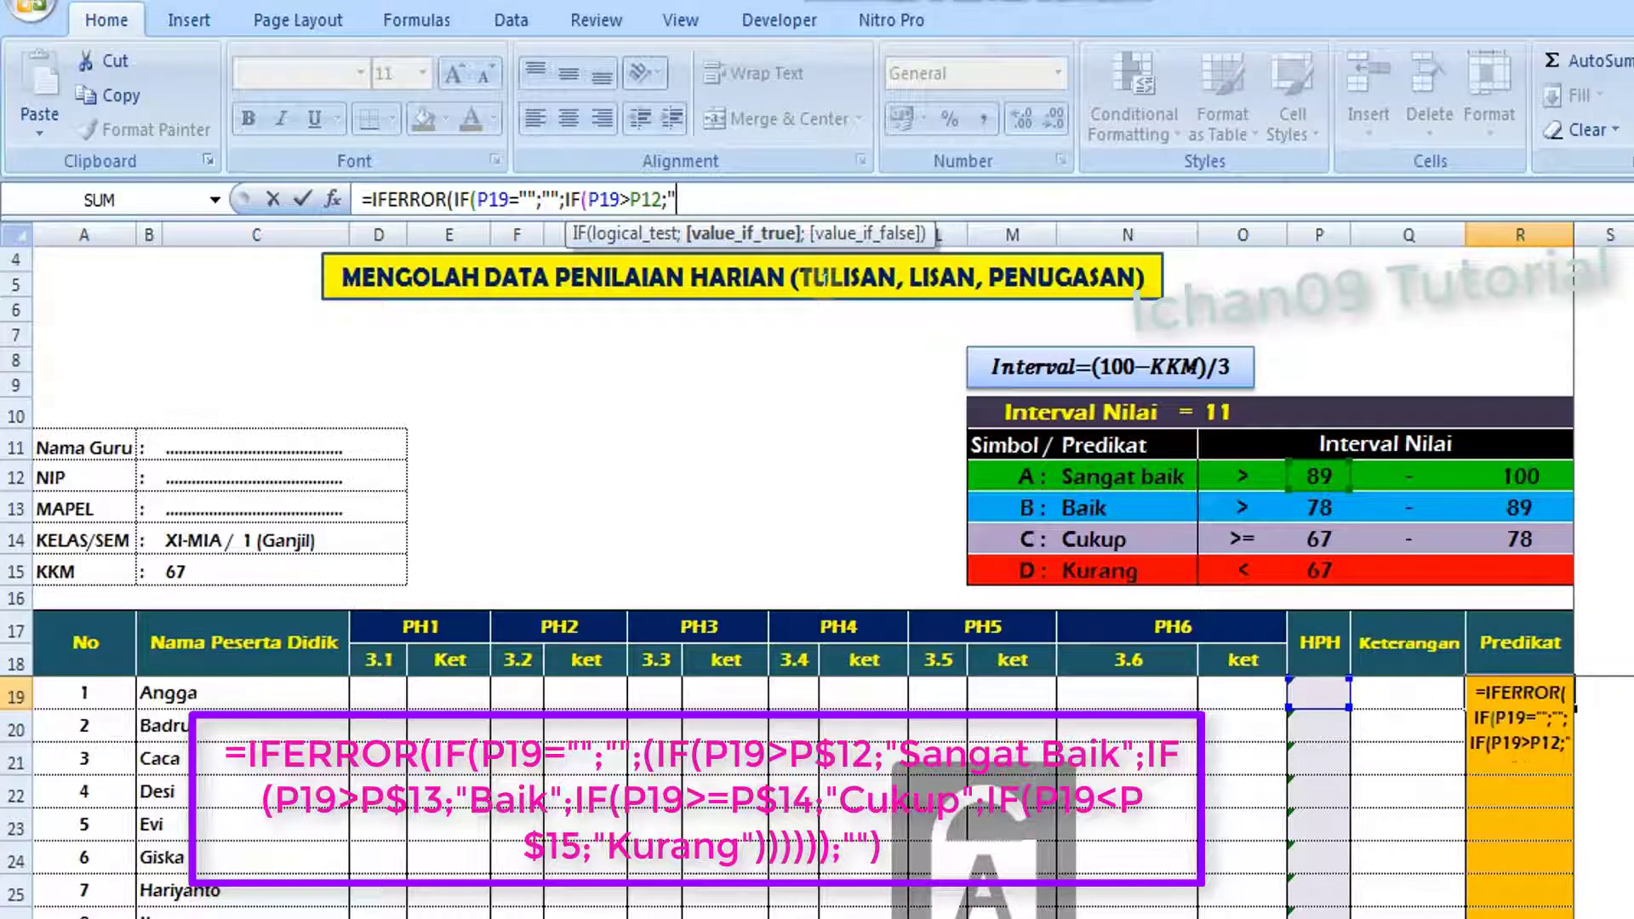
pyautogui.write('Sangat')
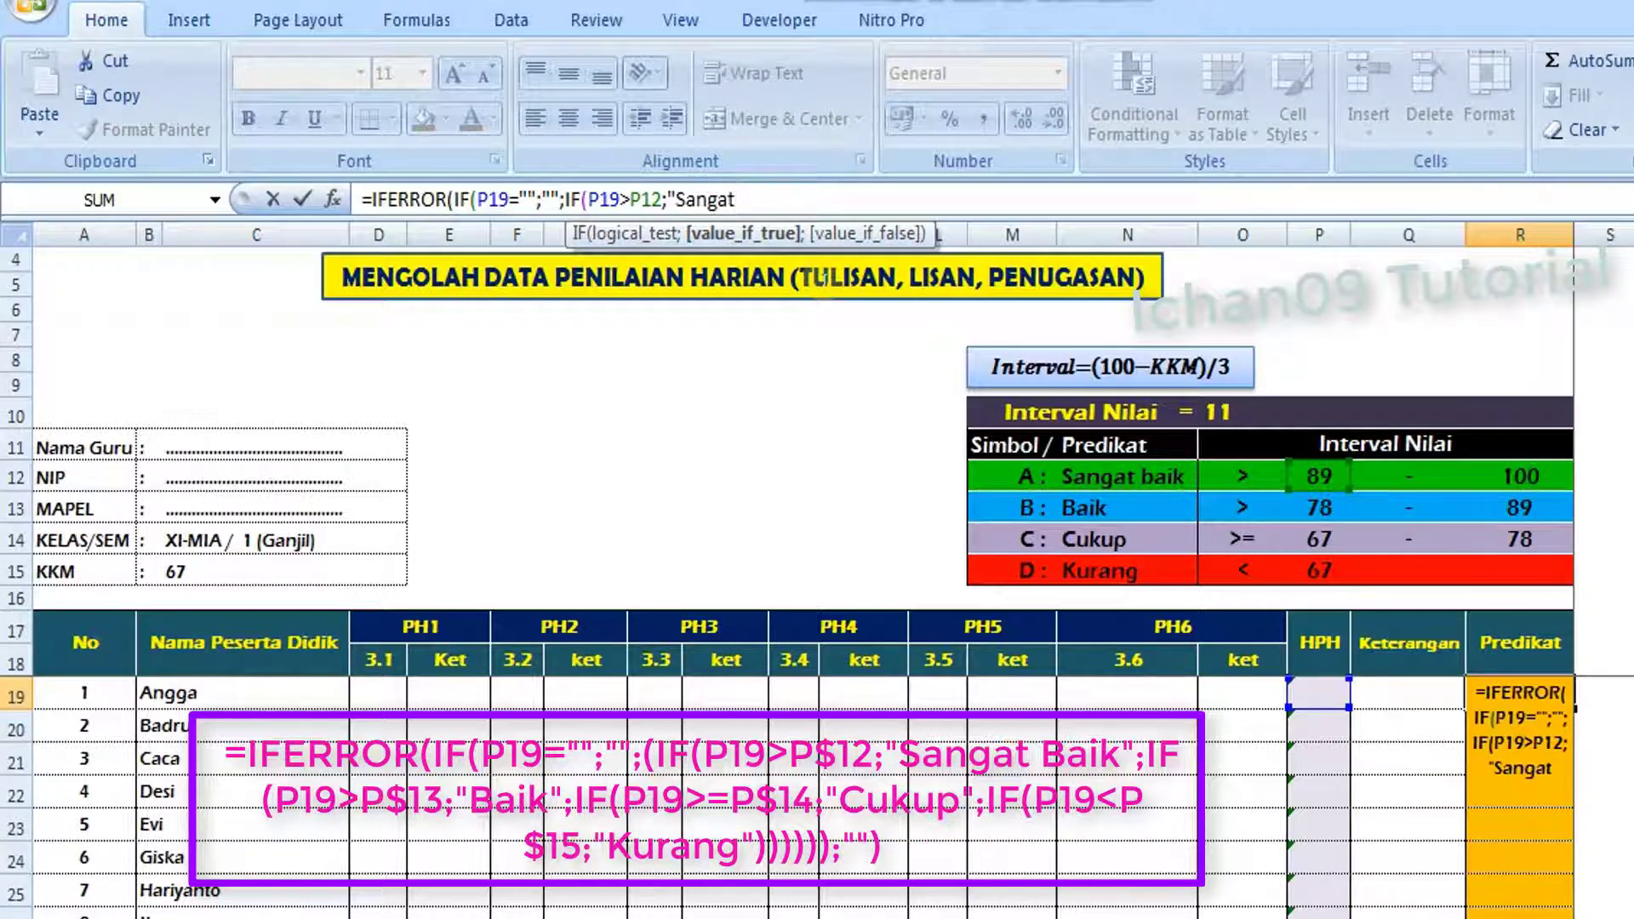
pyautogui.write(' Baik')
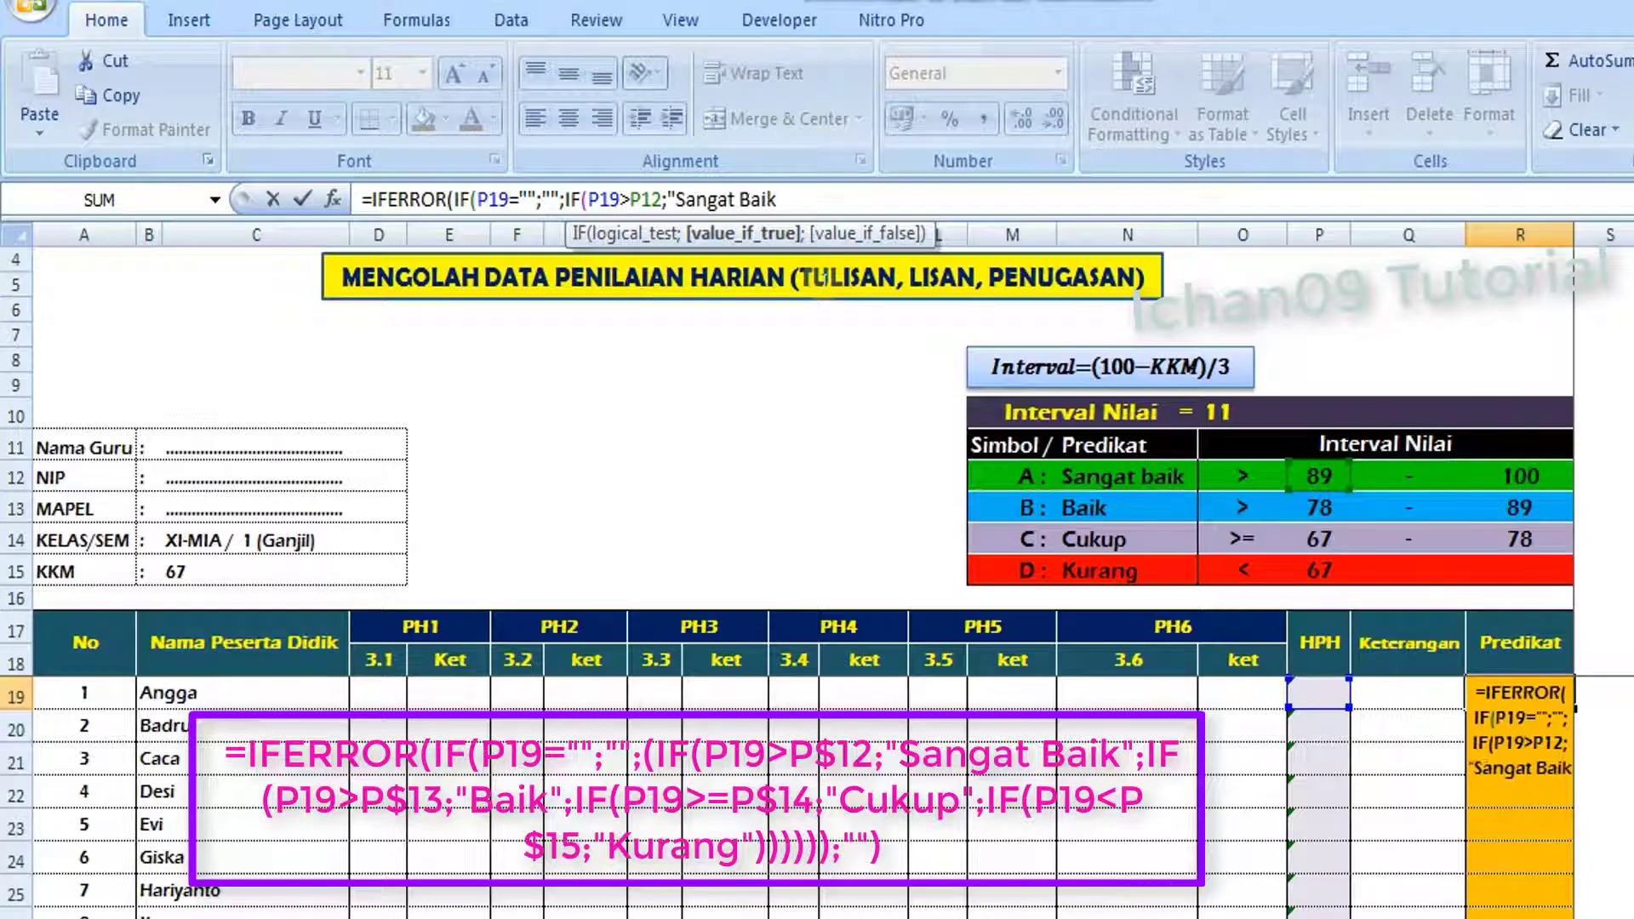
pyautogui.write('"')
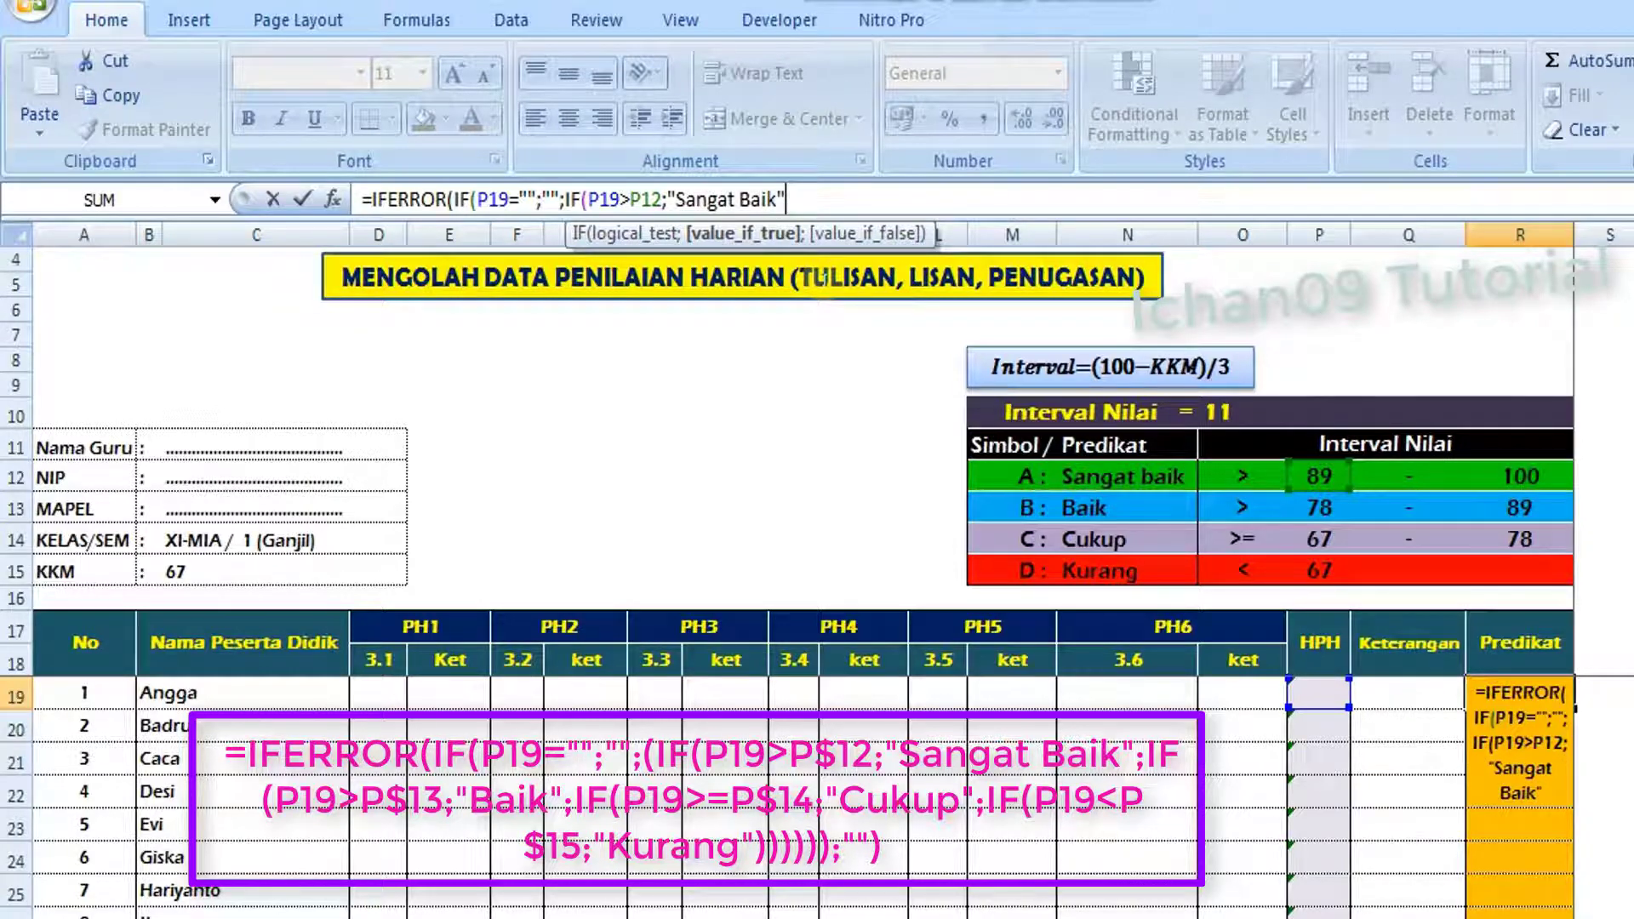
pyautogui.write(';')
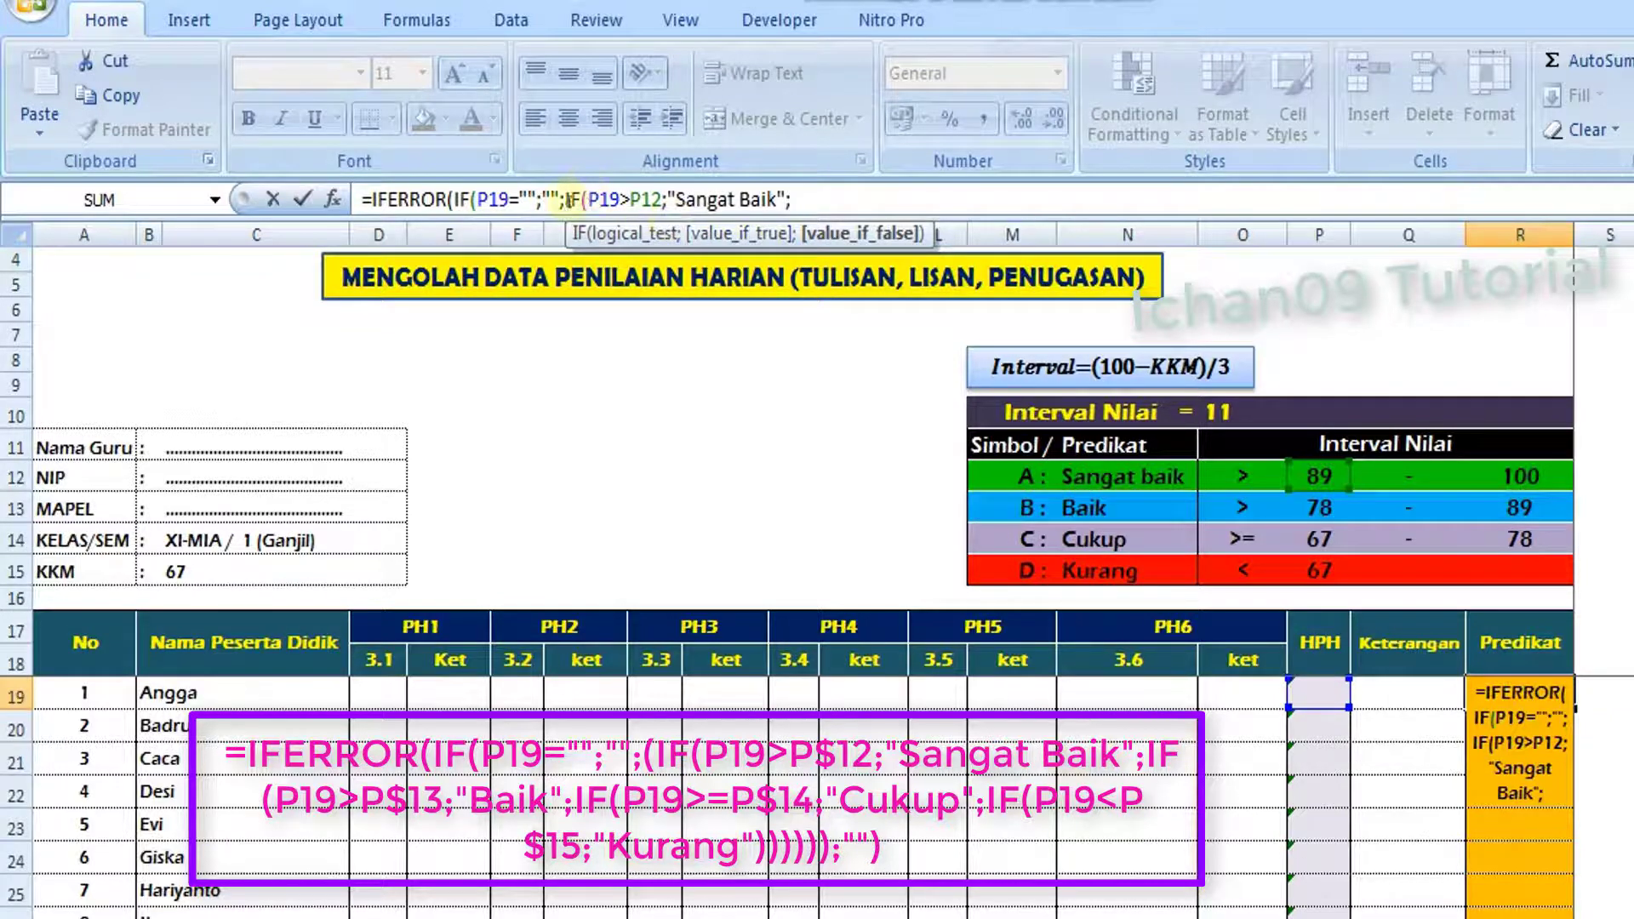
# Copy the clause IF(P19>P12;"Sangat Baik" and paste it at the end of the formula
pyautogui.moveTo(565, 200); pyautogui.dragTo(785, 199)
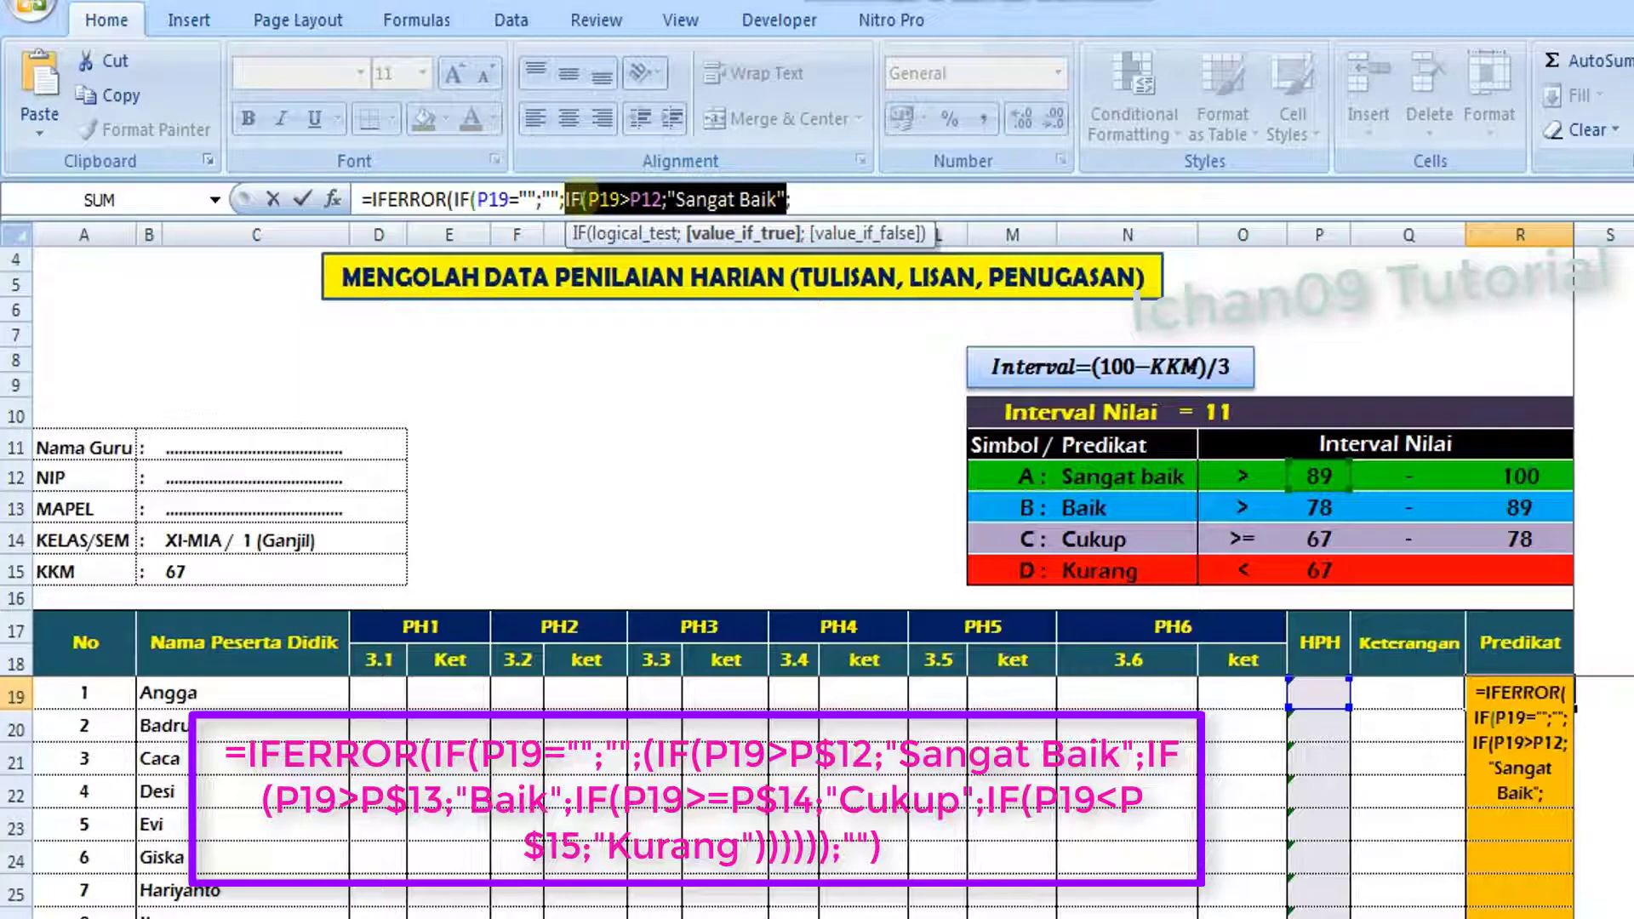
pyautogui.moveTo(566, 200); pyautogui.dragTo(789, 201)
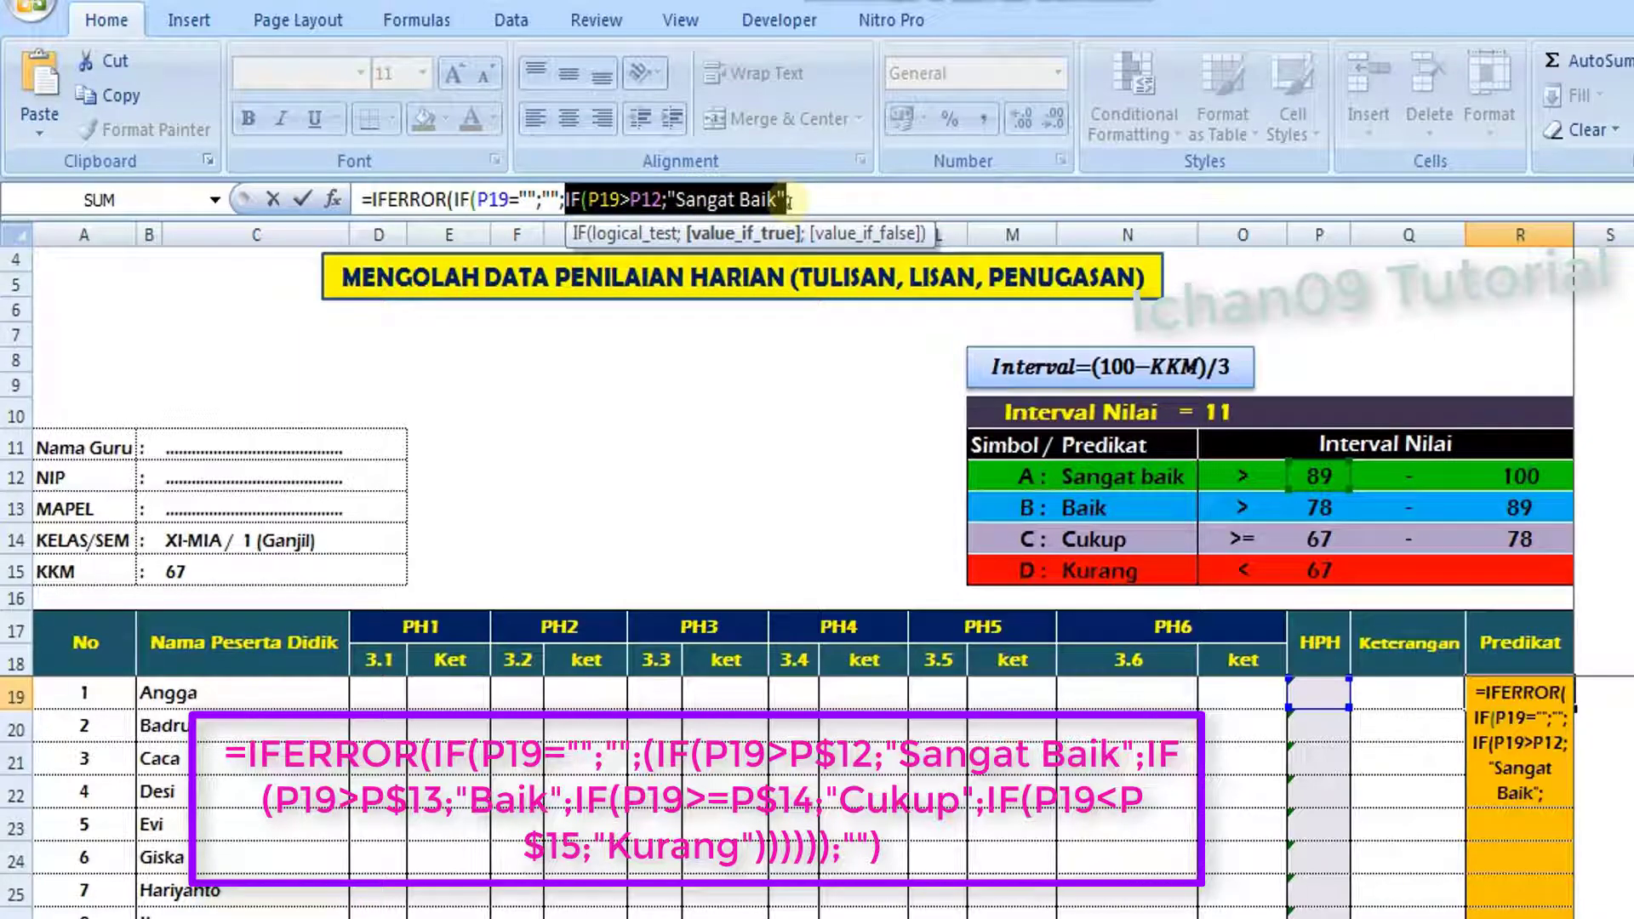
pyautogui.hotkey('ctrl', 'c')
pyautogui.click(809, 199)
pyautogui.hotkey('ctrl', 'v')
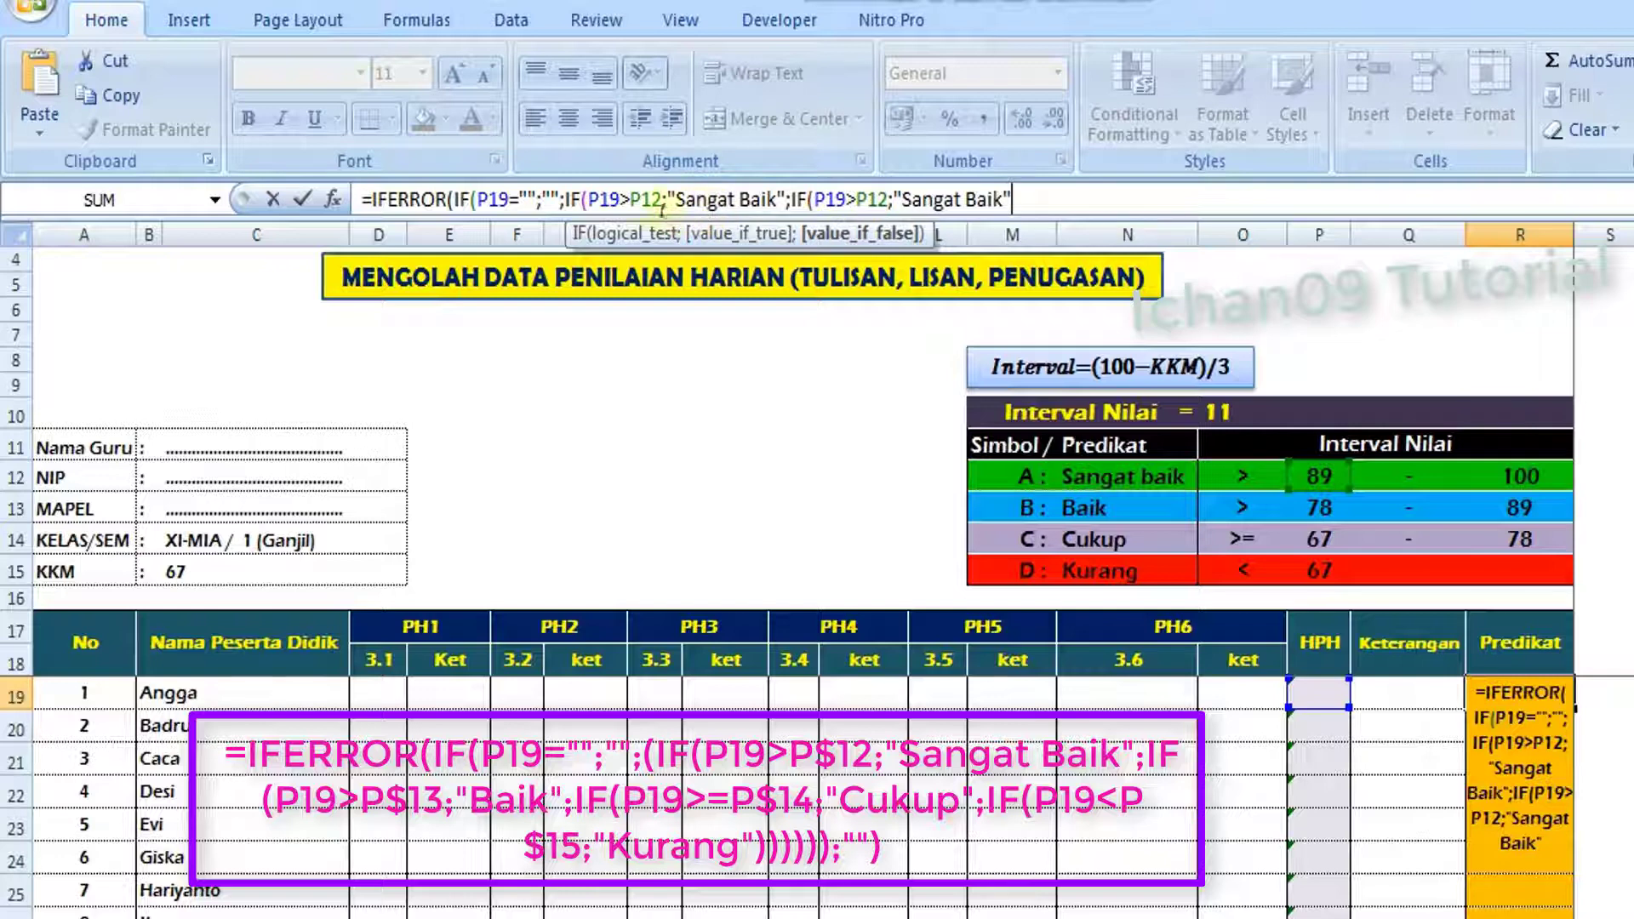
# Make the P12 reference in the first "Sangat Baik" clause absolute as $P$12
pyautogui.click(629, 199)
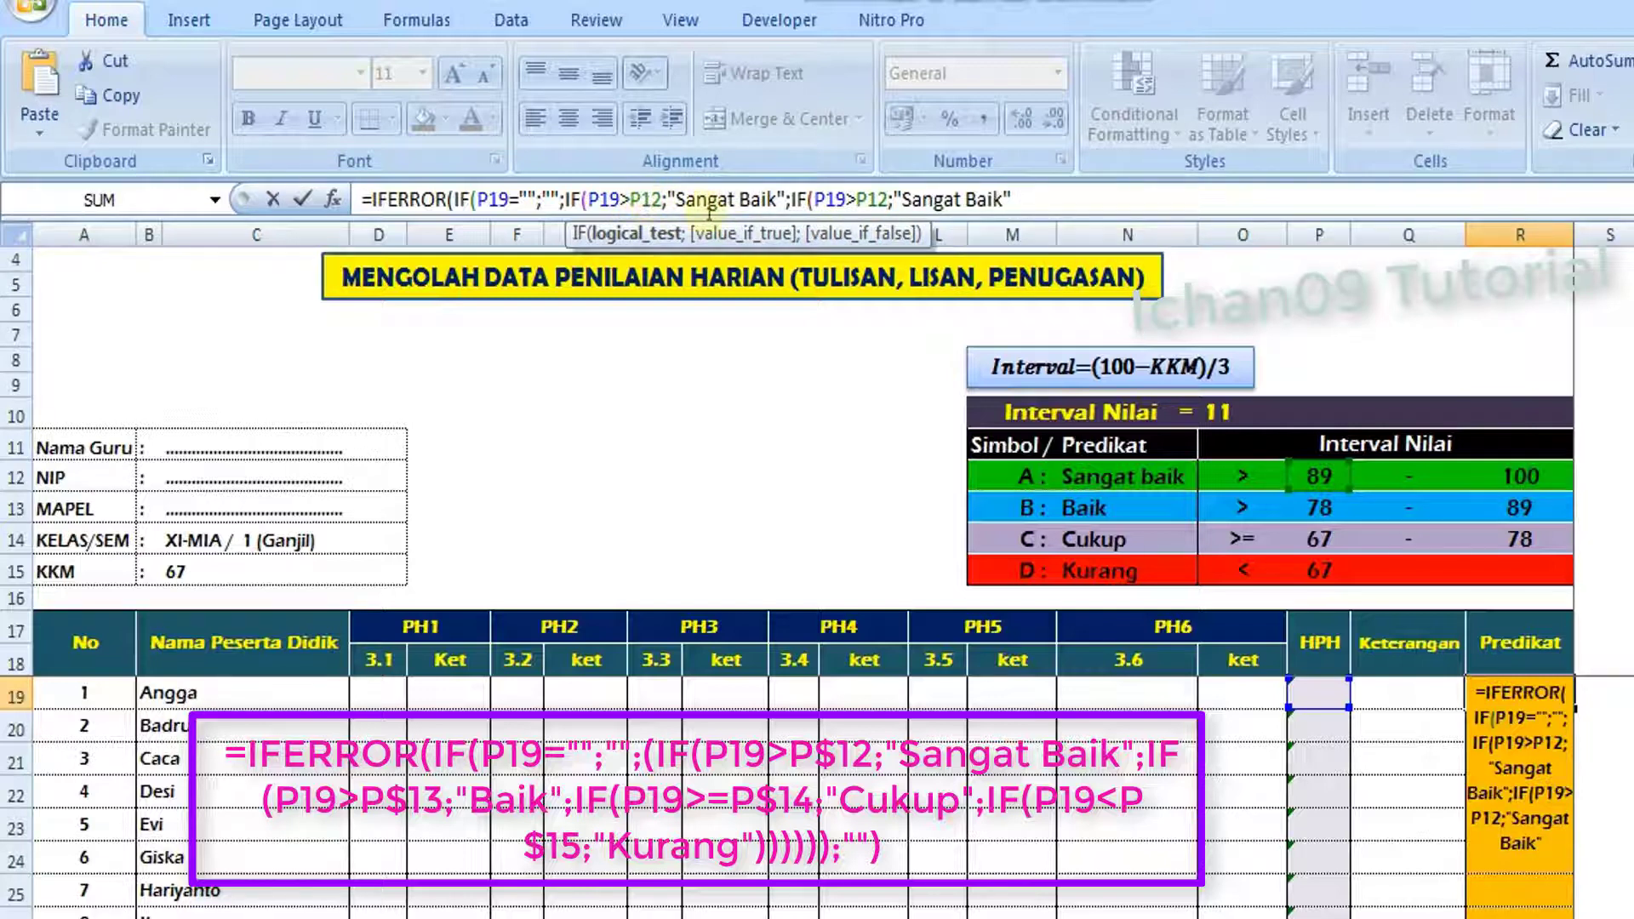
pyautogui.write('$')
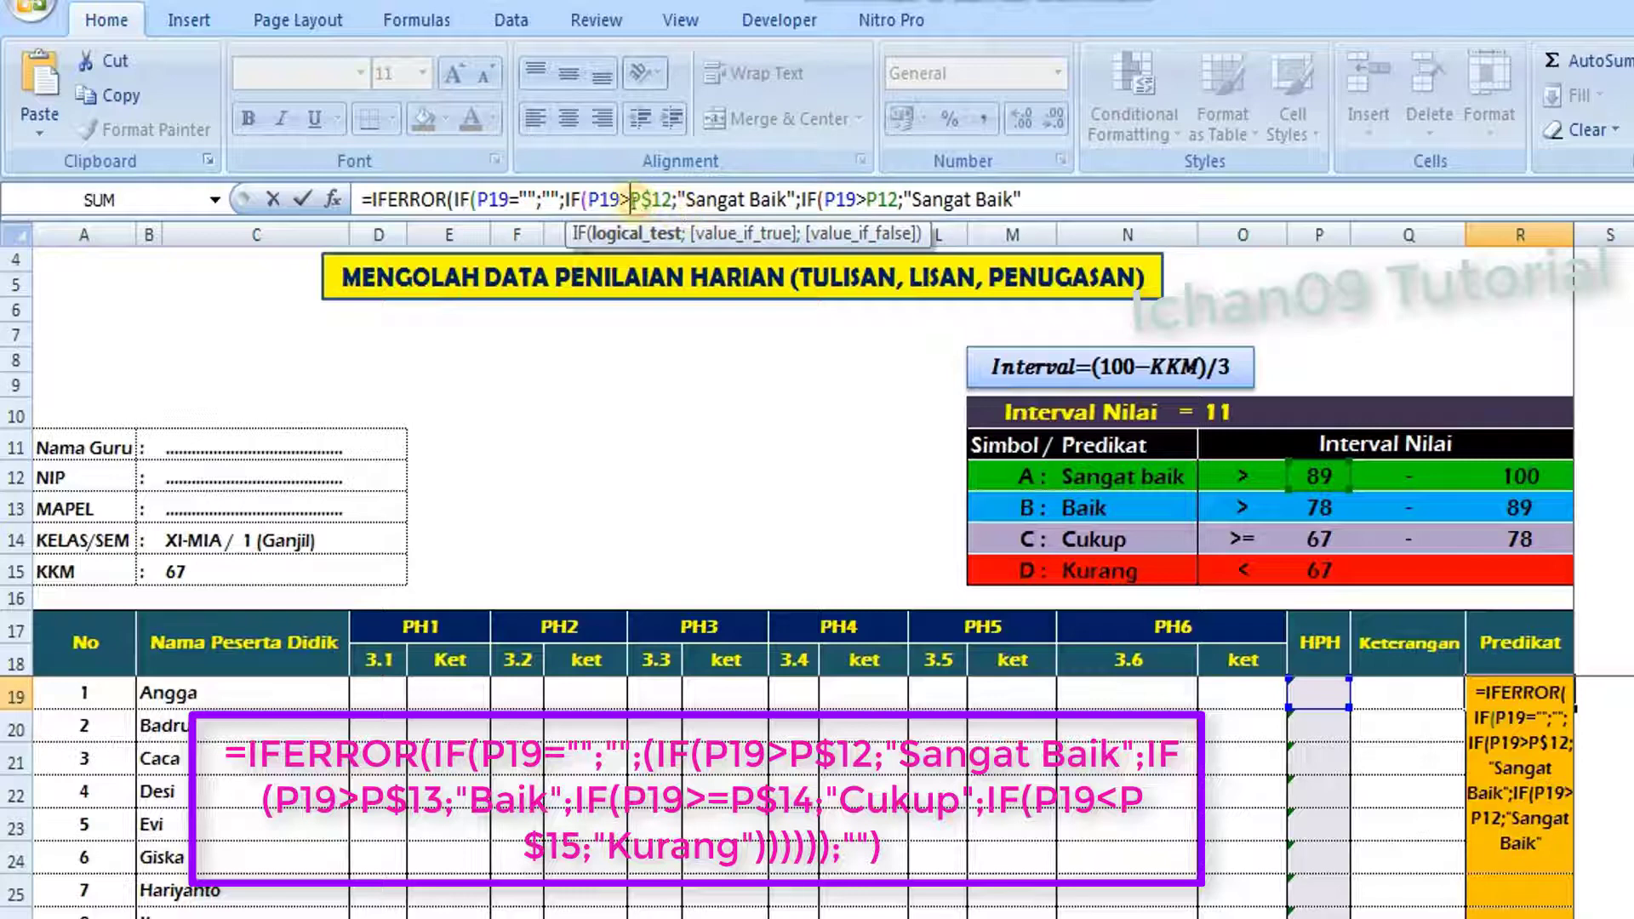
pyautogui.click(630, 199)
pyautogui.write('$')
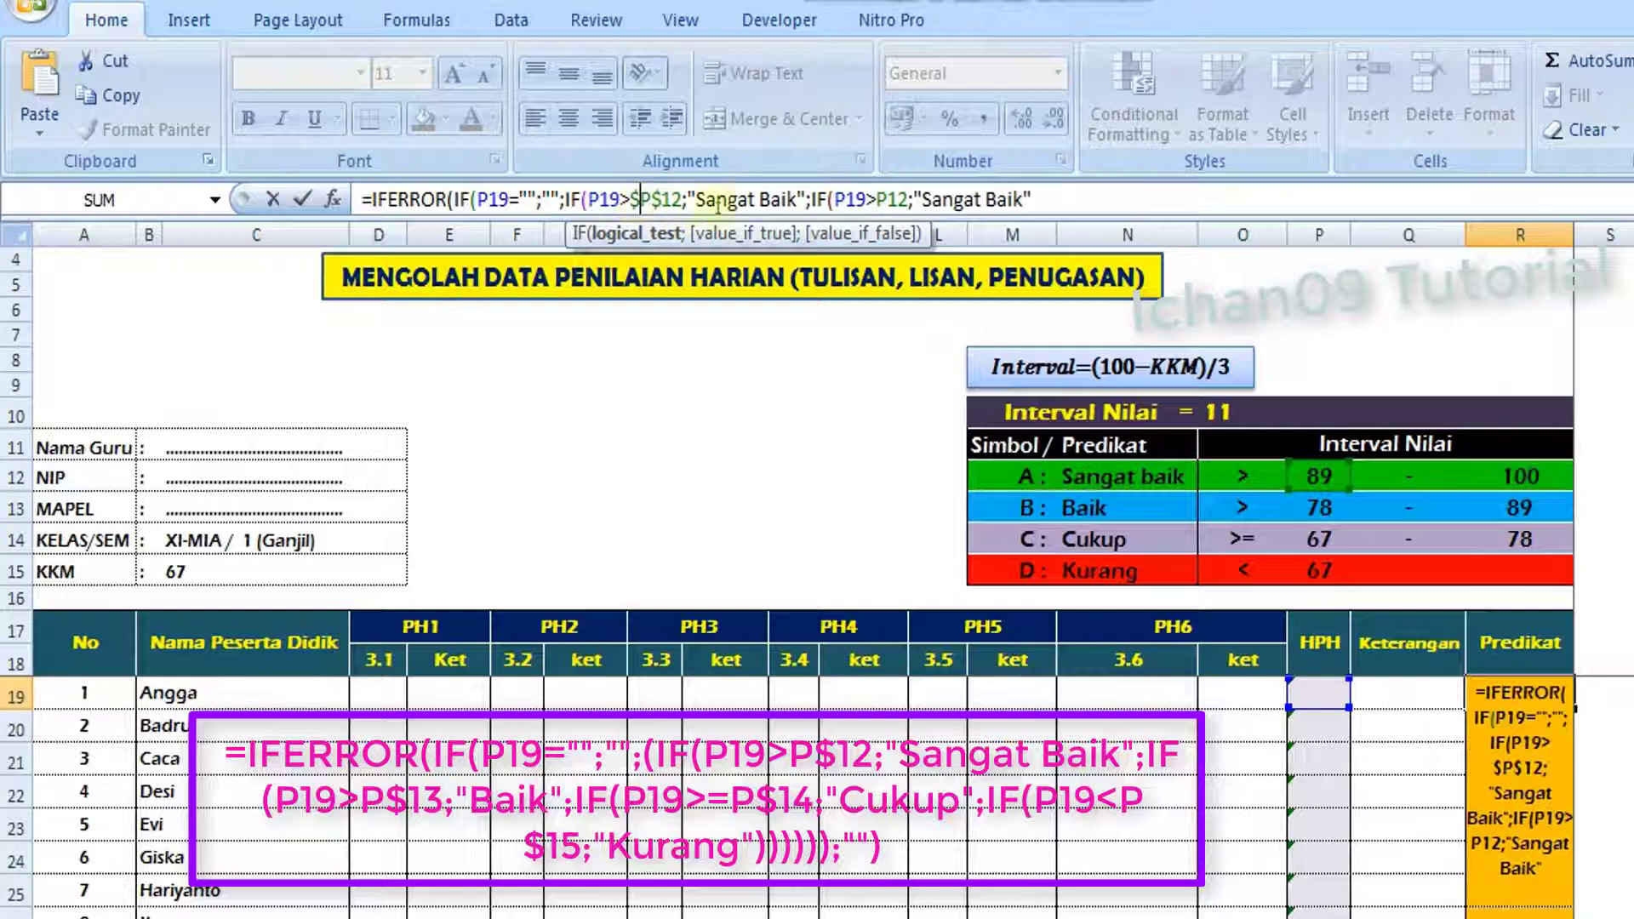
# Change the pasted clause to compare P19 with P13 and return "Baik"
pyautogui.click(899, 199)
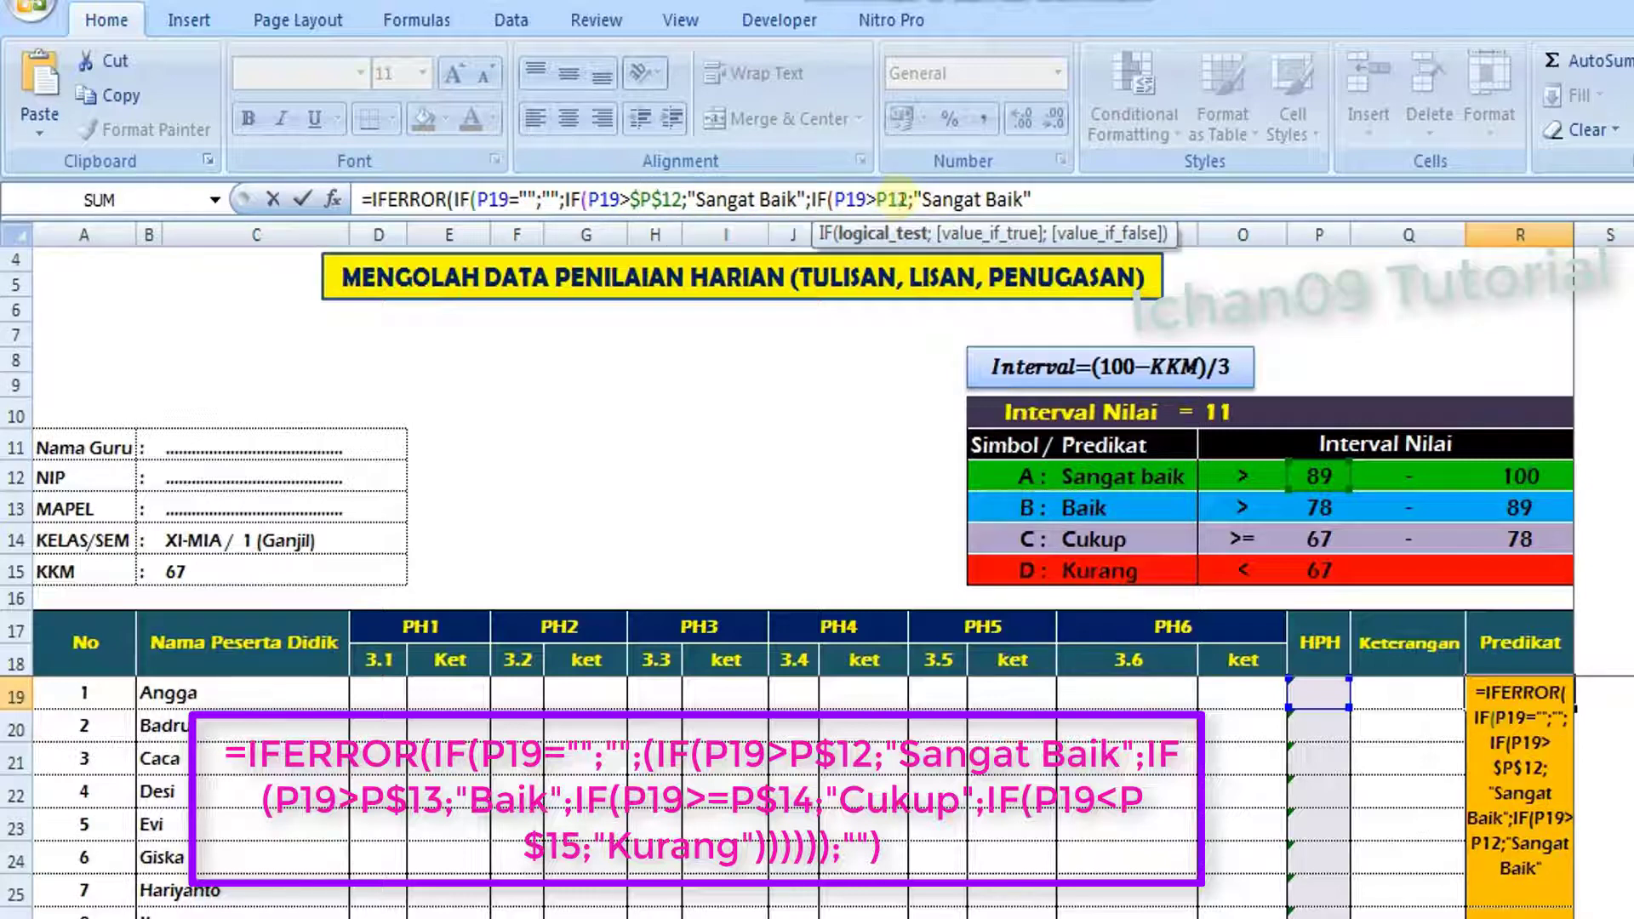
pyautogui.moveTo(898, 199); pyautogui.dragTo(905, 199)
pyautogui.write('3')
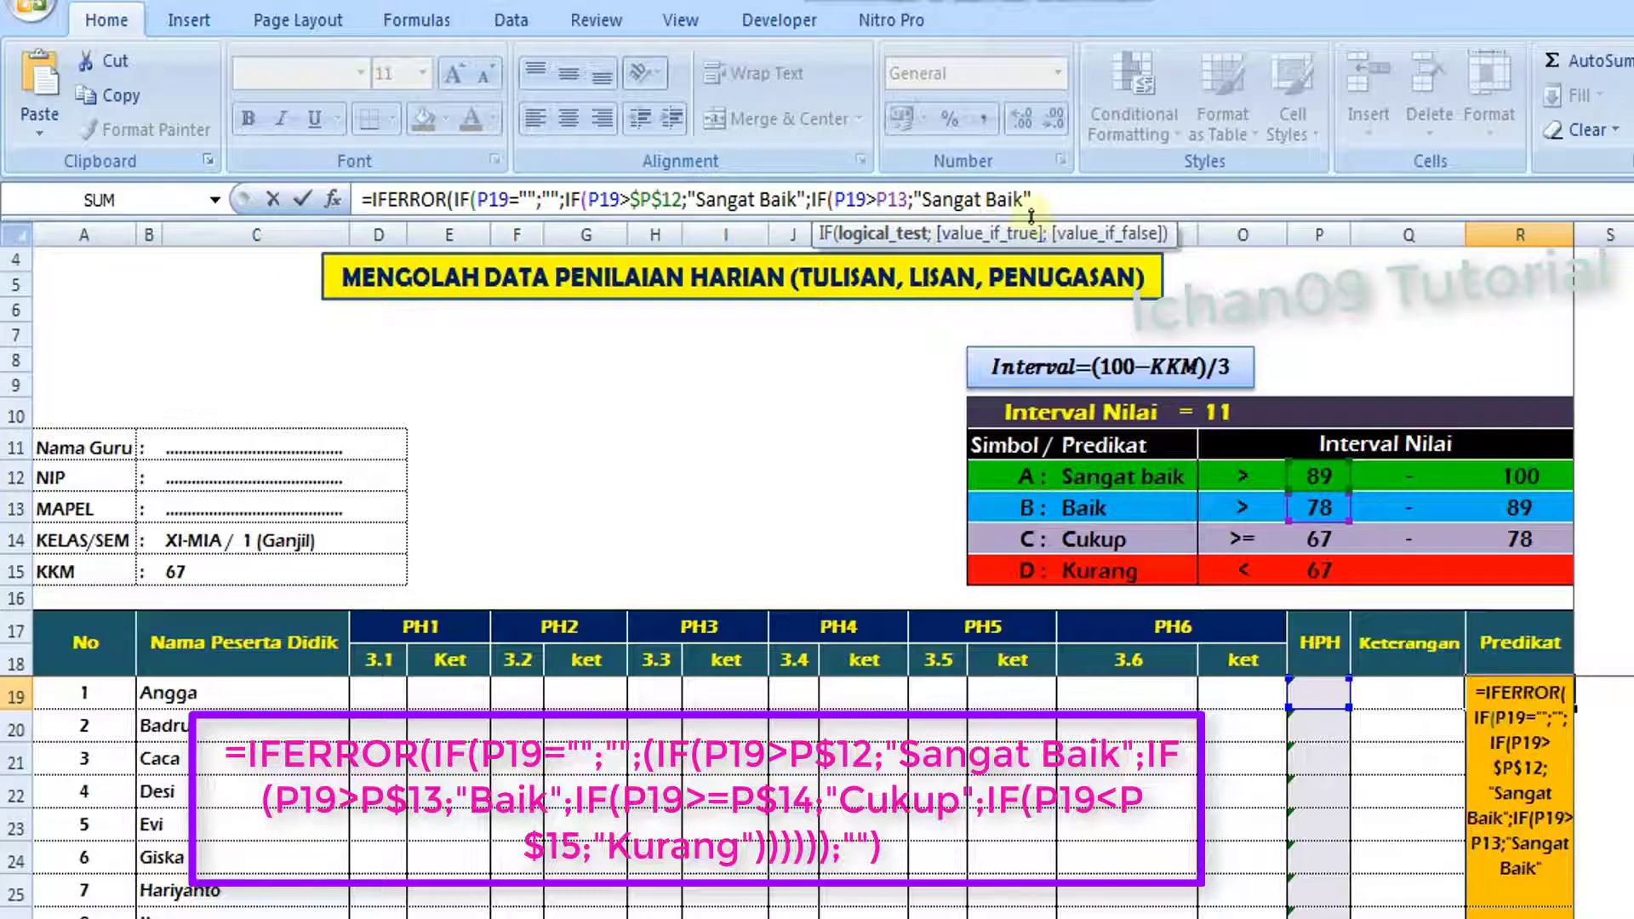
pyautogui.click(983, 199)
pyautogui.press('BackSpace')
pyautogui.press('BackSpace')
pyautogui.press('BackSpace')
pyautogui.press('BackSpace')
pyautogui.press('BackSpace')
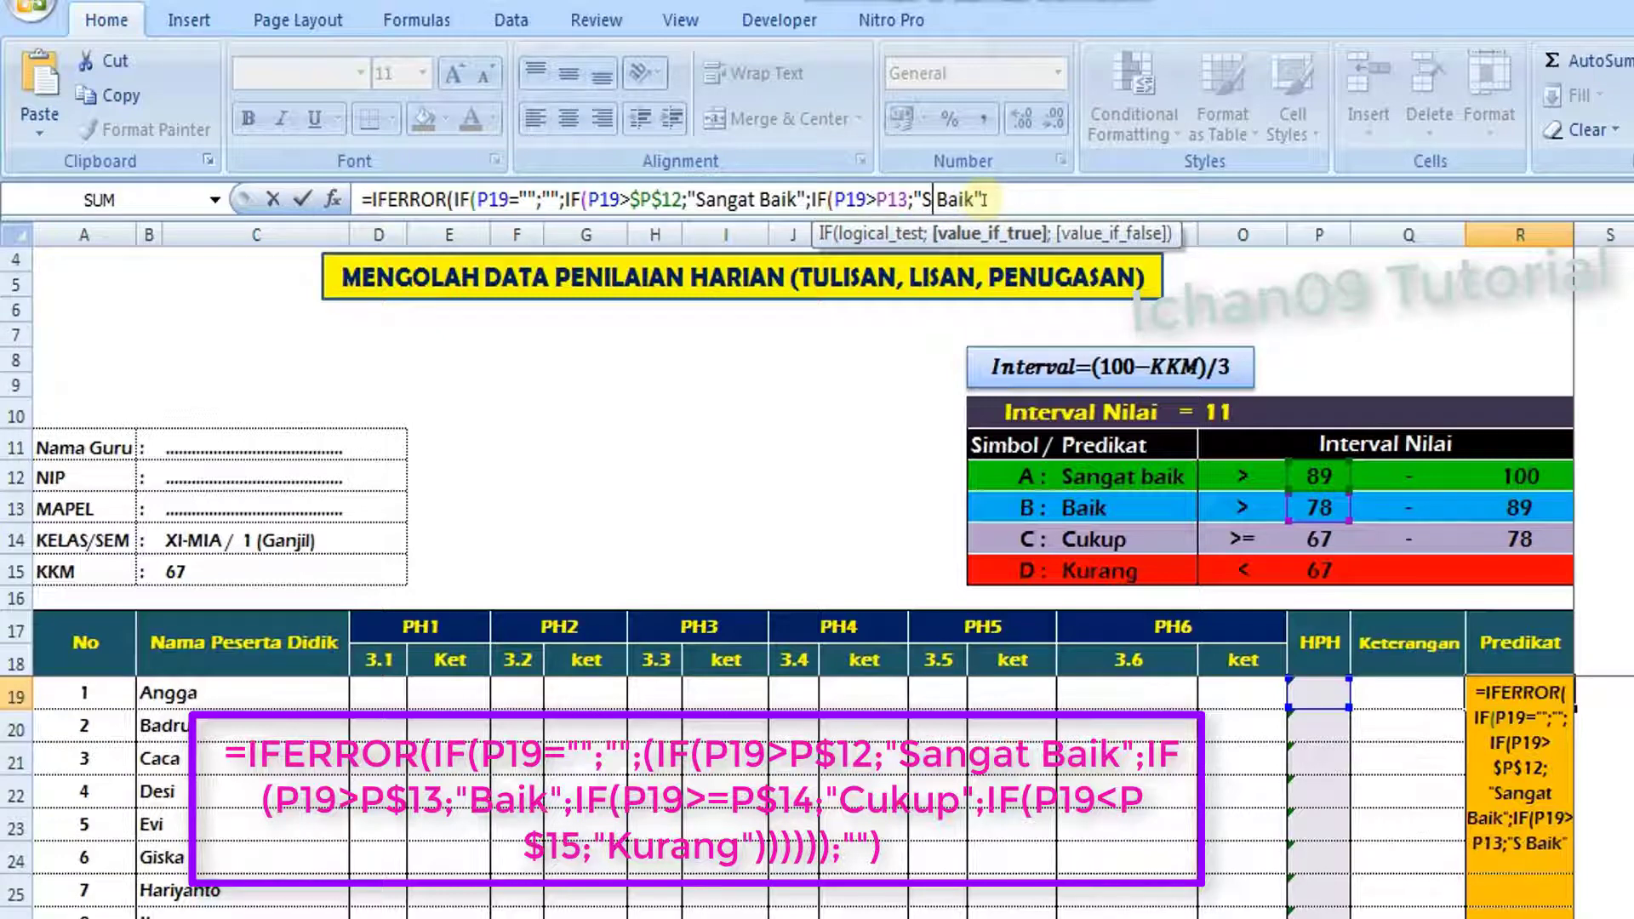
pyautogui.press('BackSpace')
pyautogui.press('Delete')
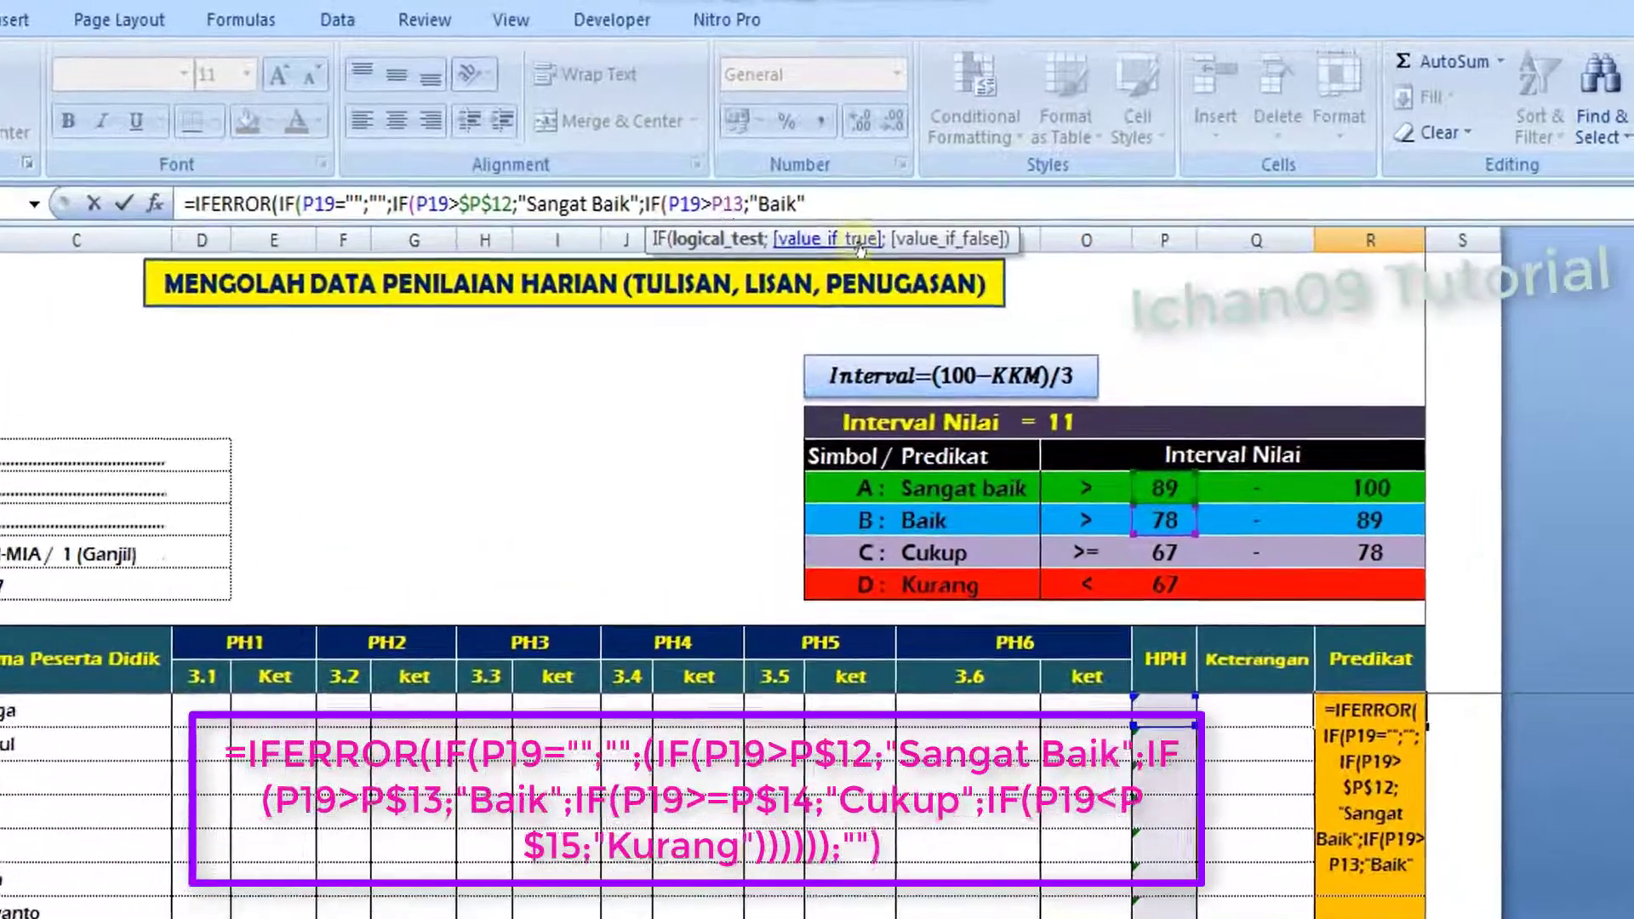
# Make the P13 reference in the "Baik" clause absolute as $P$13
pyautogui.click(739, 171)
pyautogui.write('$')
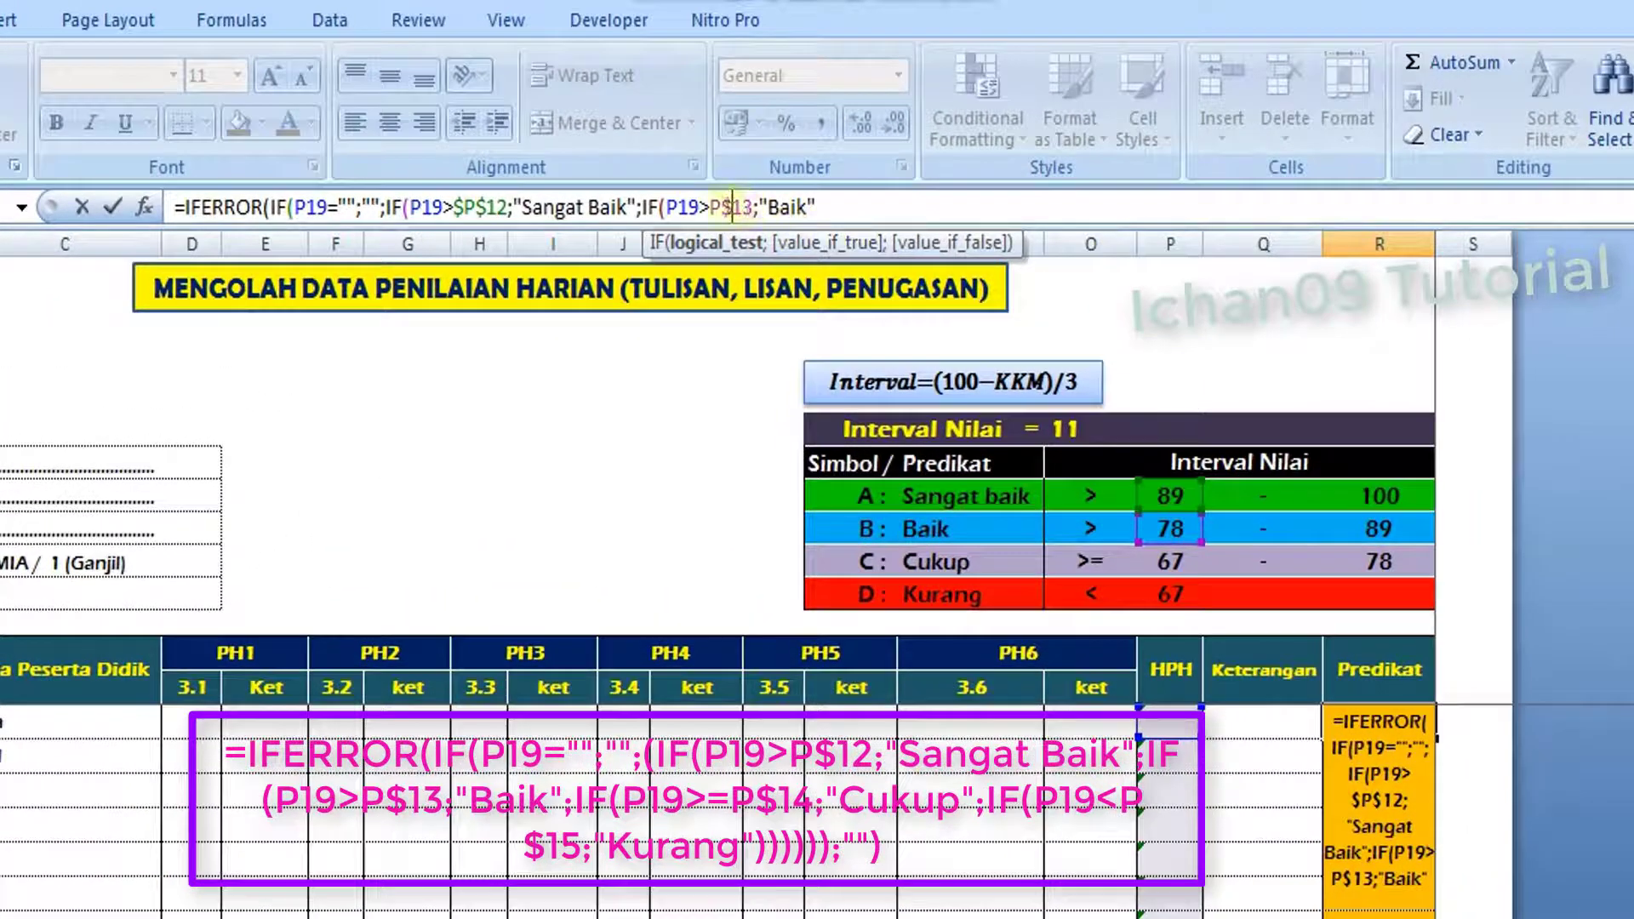
pyautogui.click(711, 207)
pyautogui.write('$')
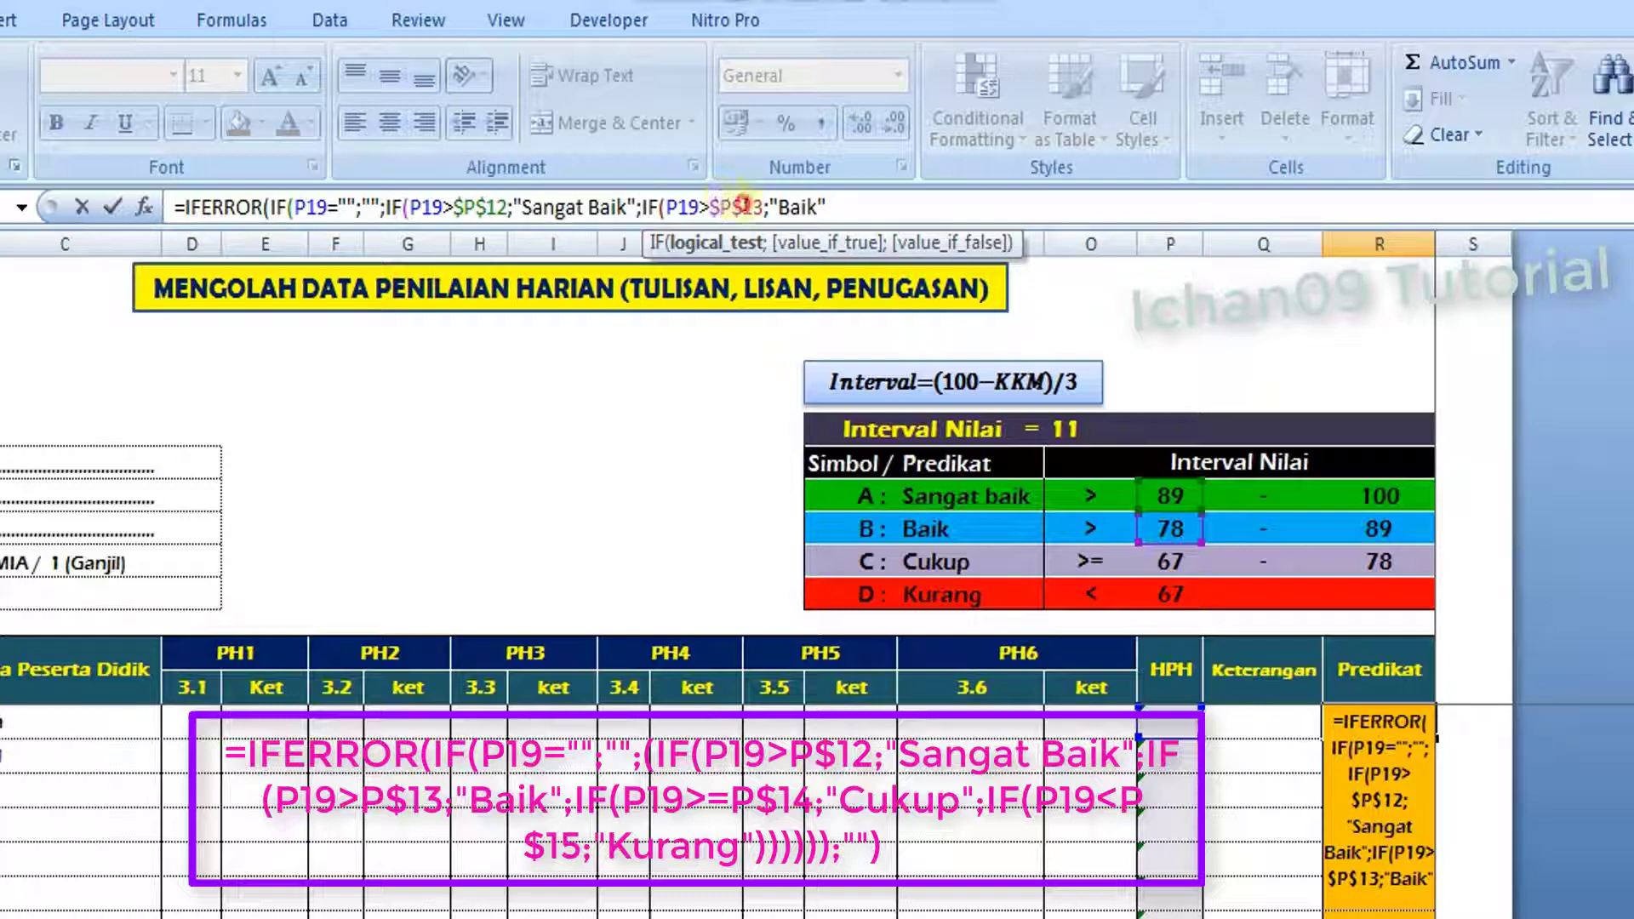
pyautogui.click(741, 207)
pyautogui.doubleClick(715, 208)
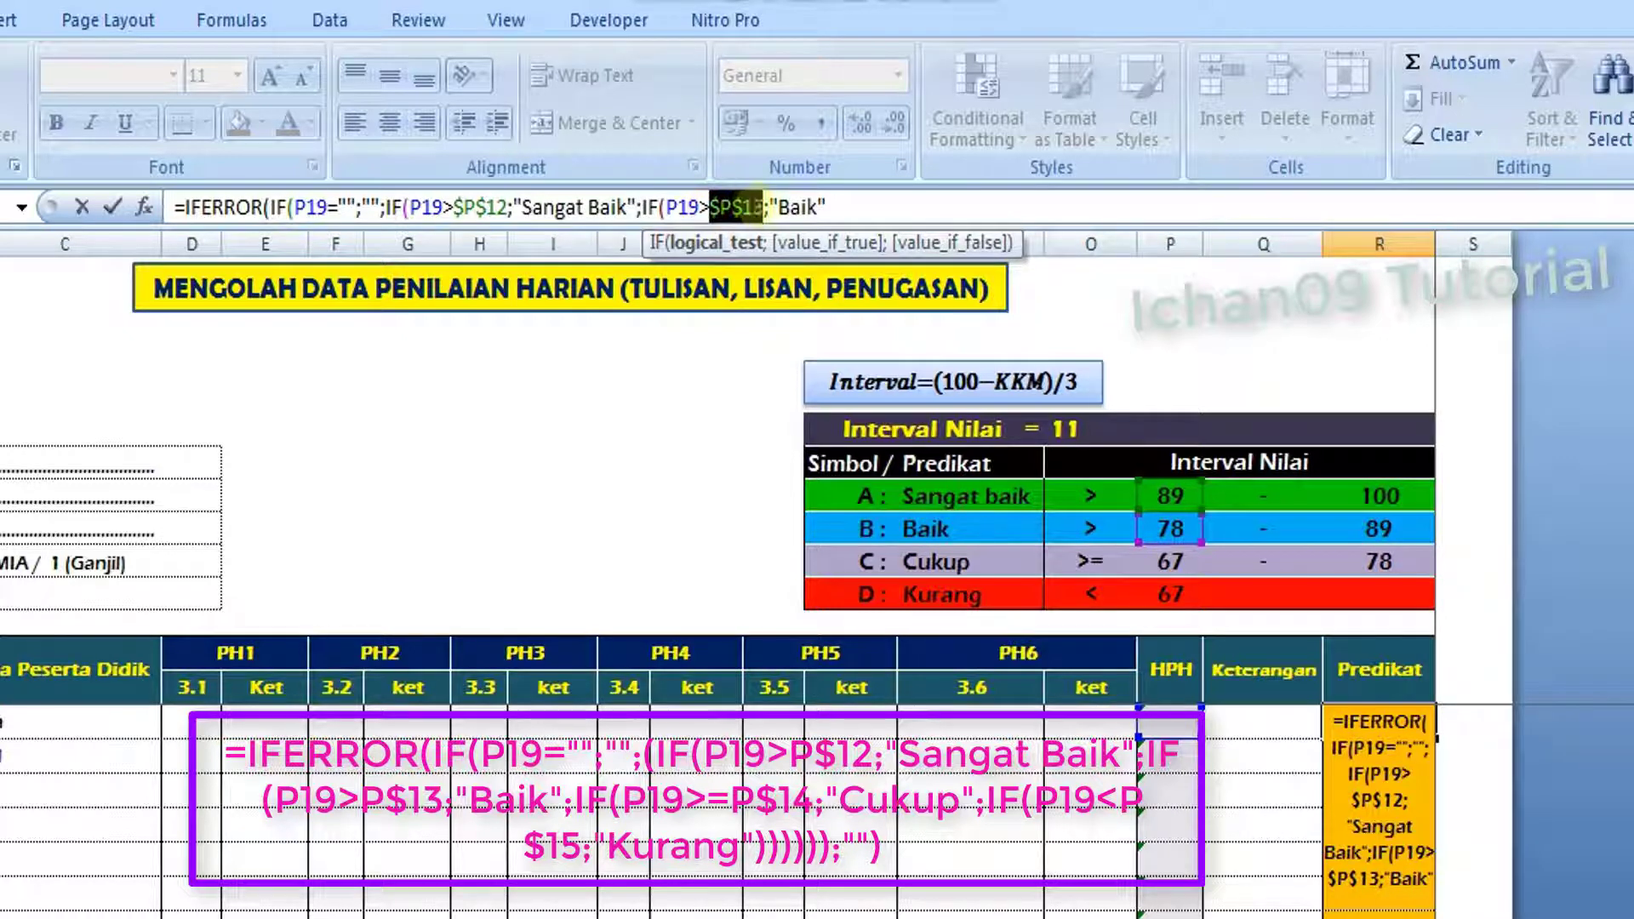
pyautogui.moveTo(710, 208); pyautogui.dragTo(766, 208)
pyautogui.click(838, 207)
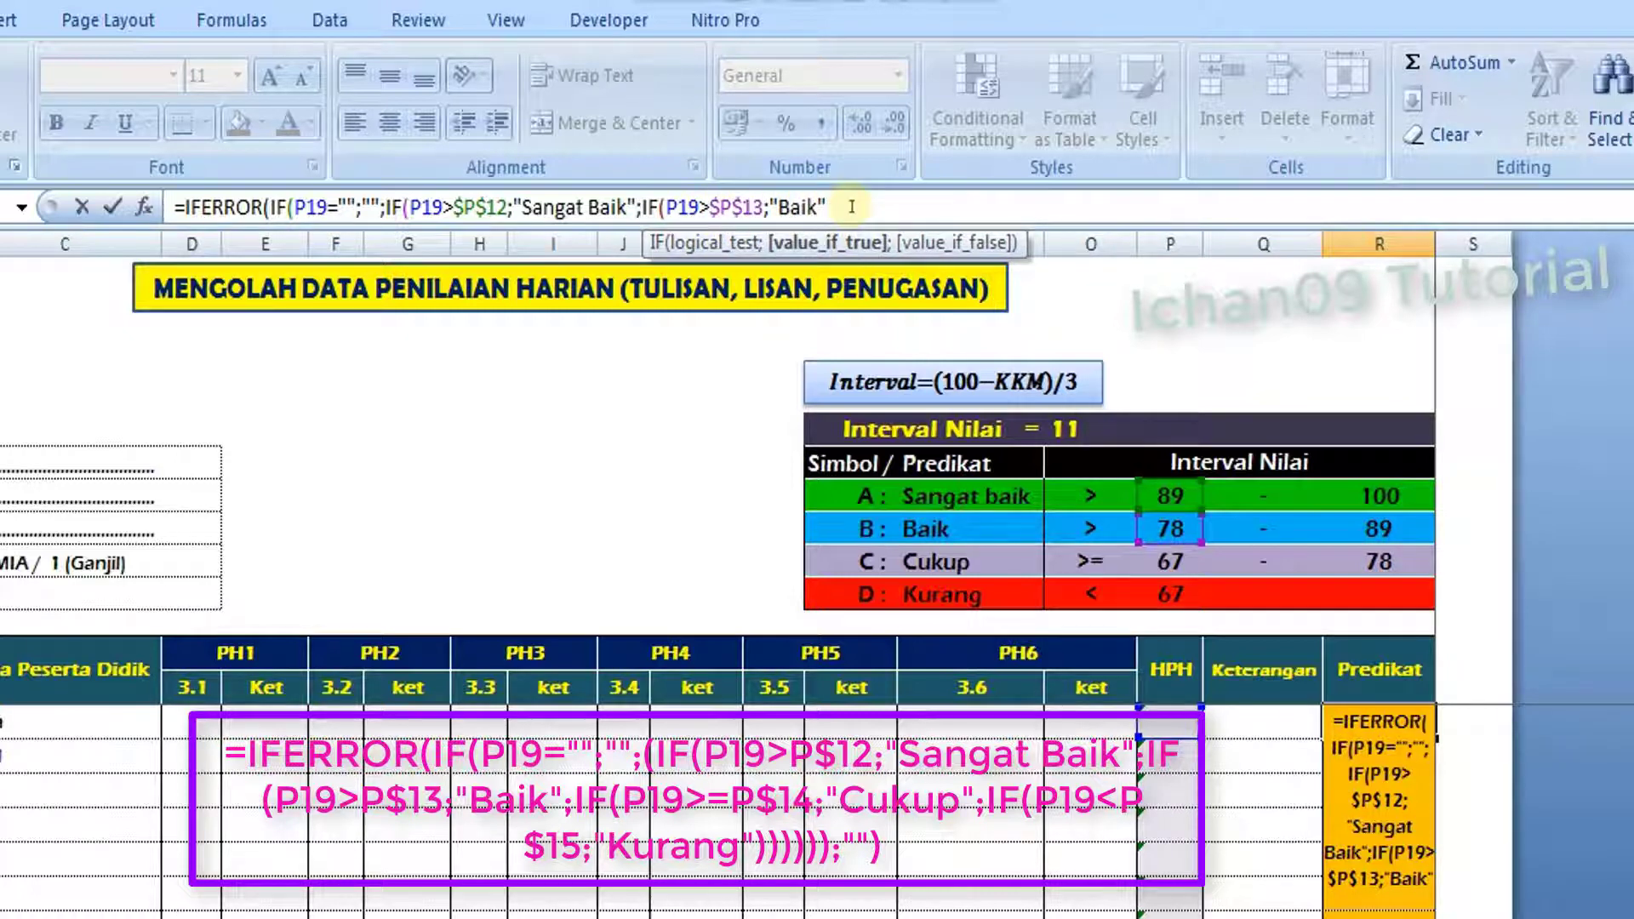
# Append a semicolon and another nested IF testing P19>=$P$14 after the "Baik" value
pyautogui.write(';')
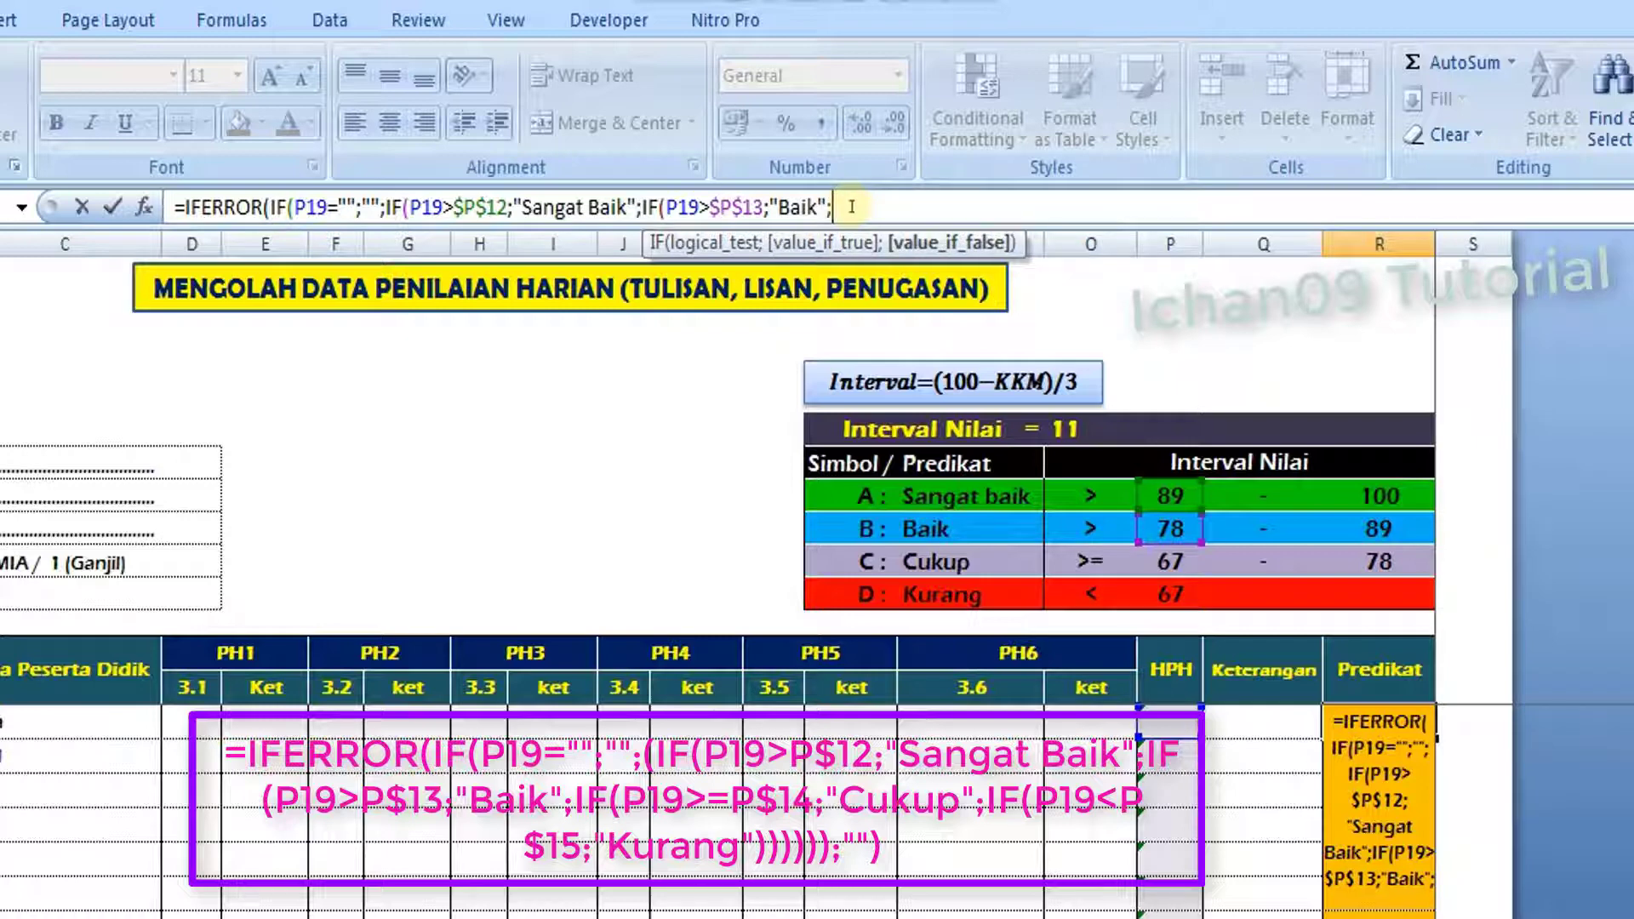
pyautogui.write('i')
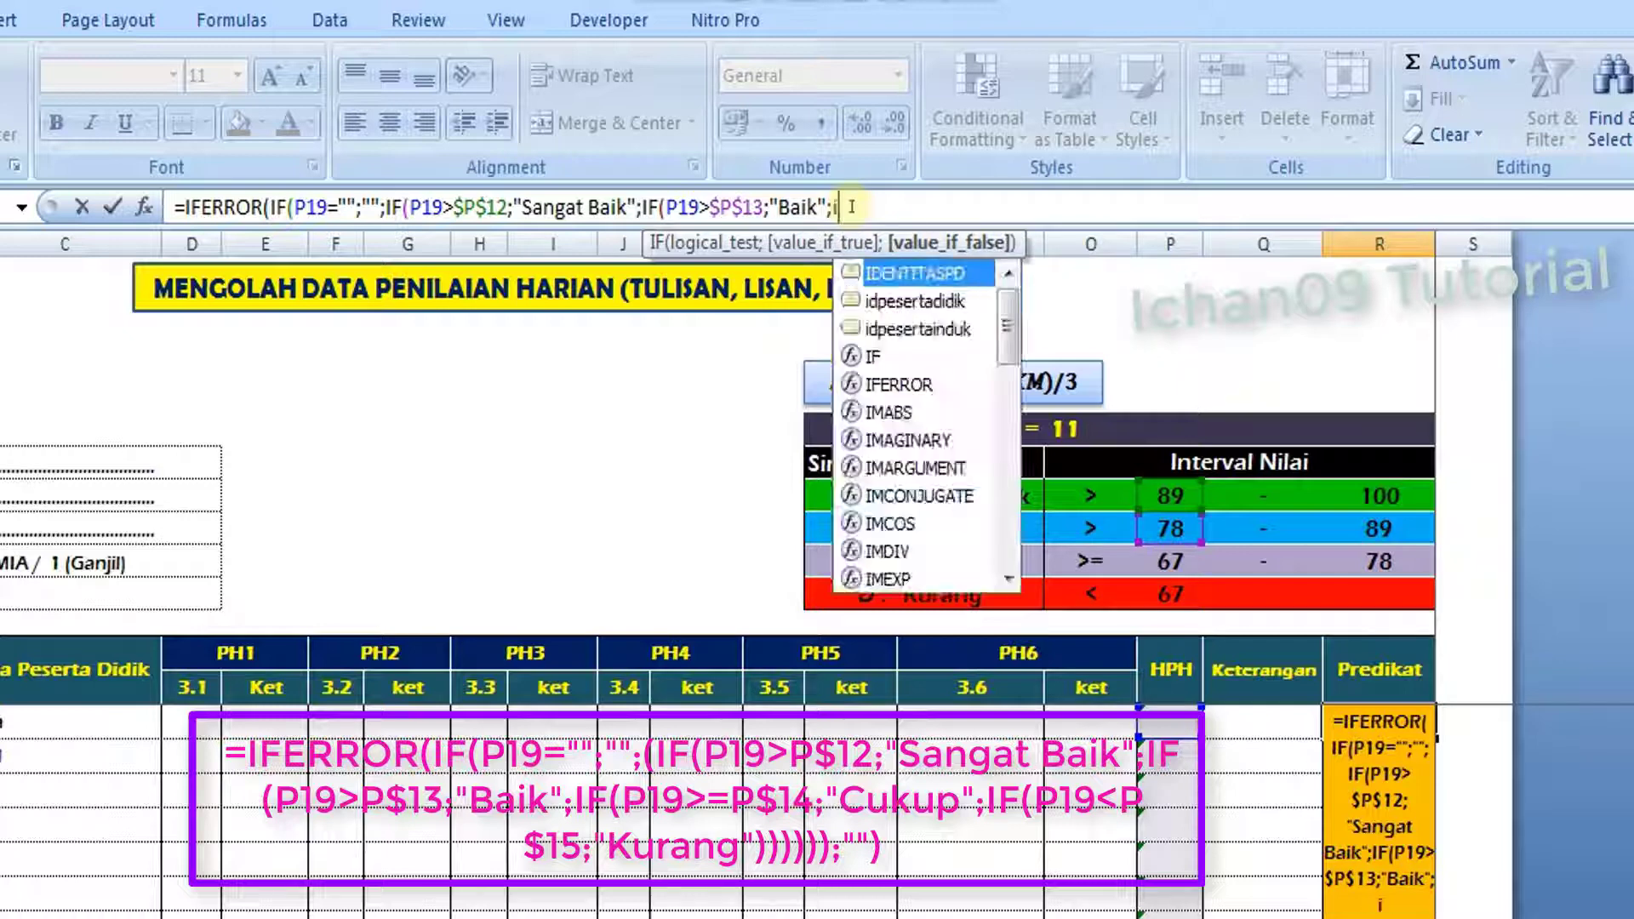
pyautogui.write('f(')
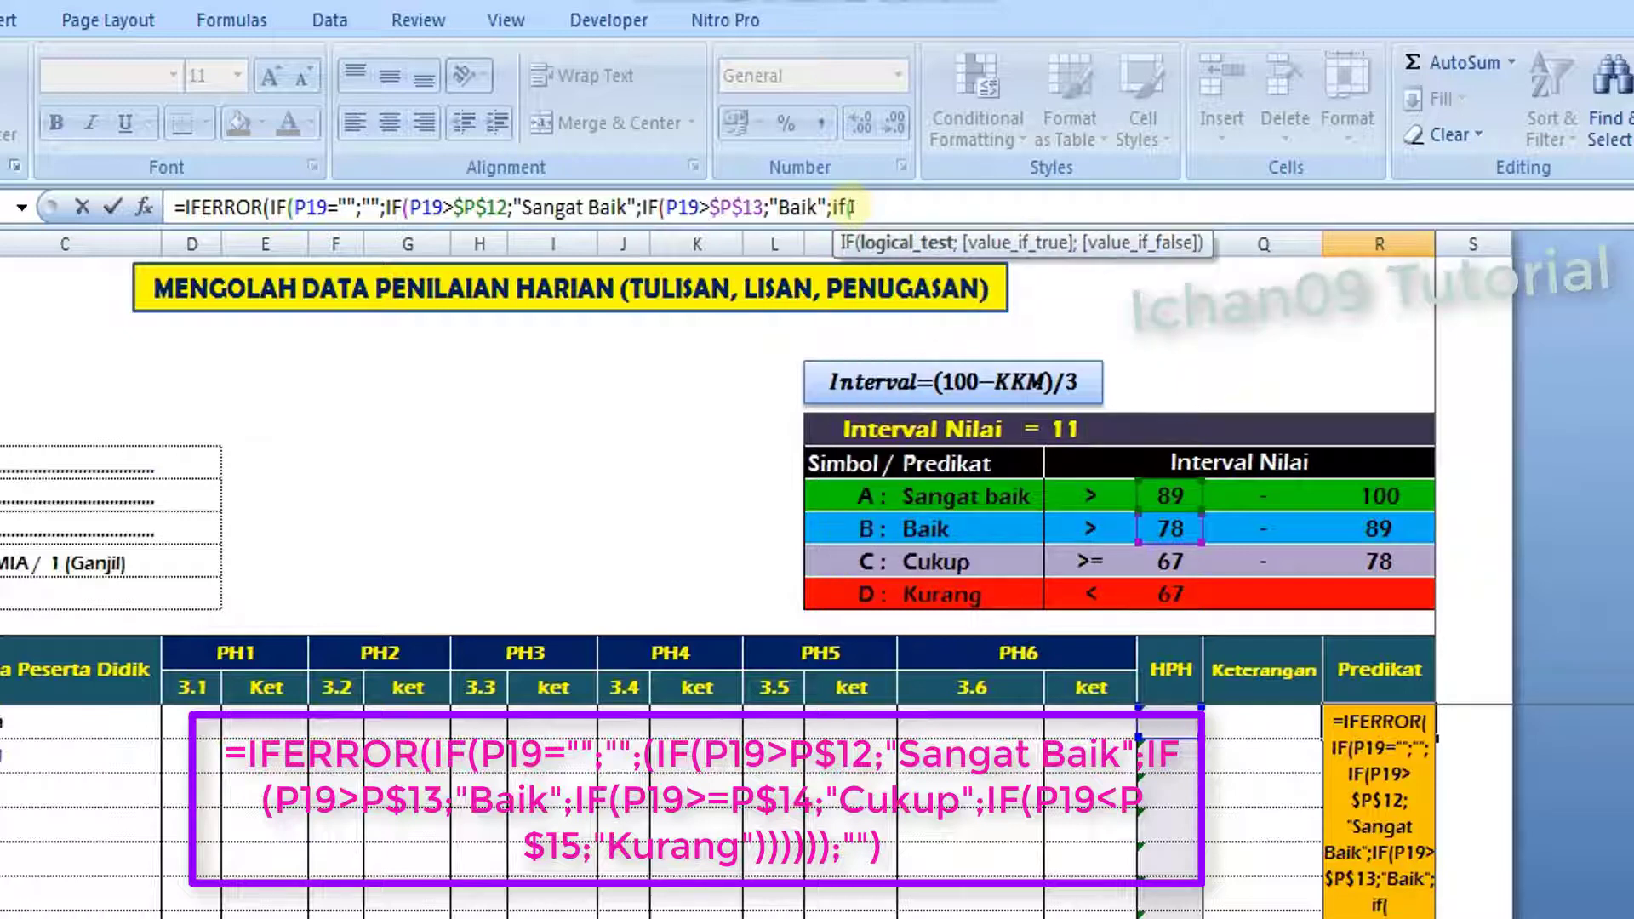
pyautogui.write('P19>=')
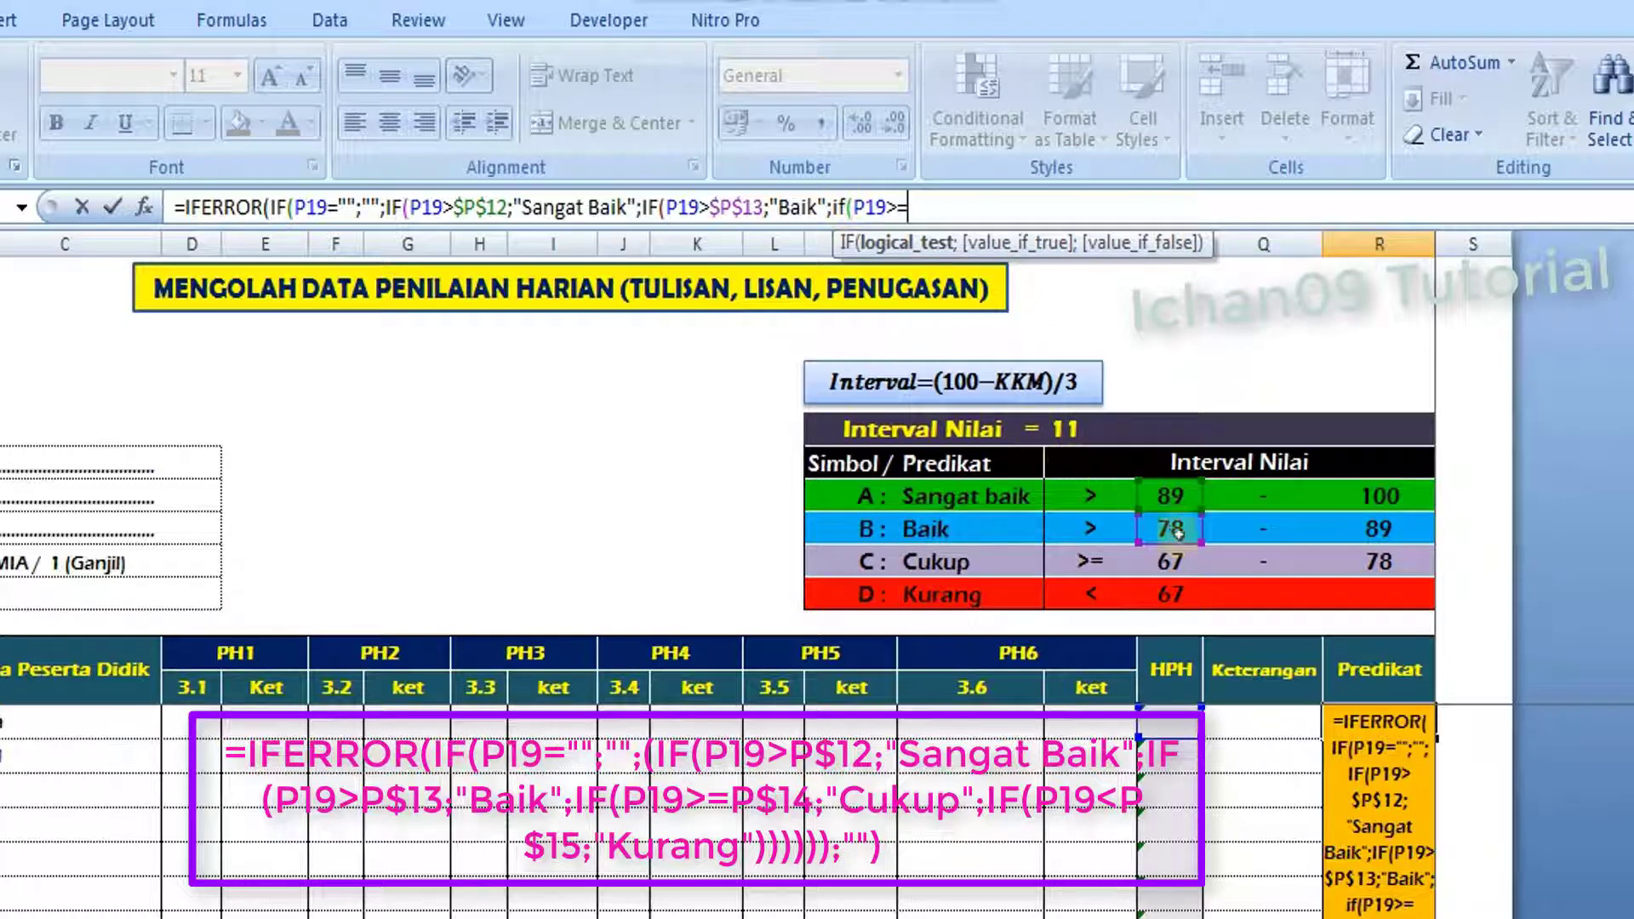
pyautogui.click(1187, 563)
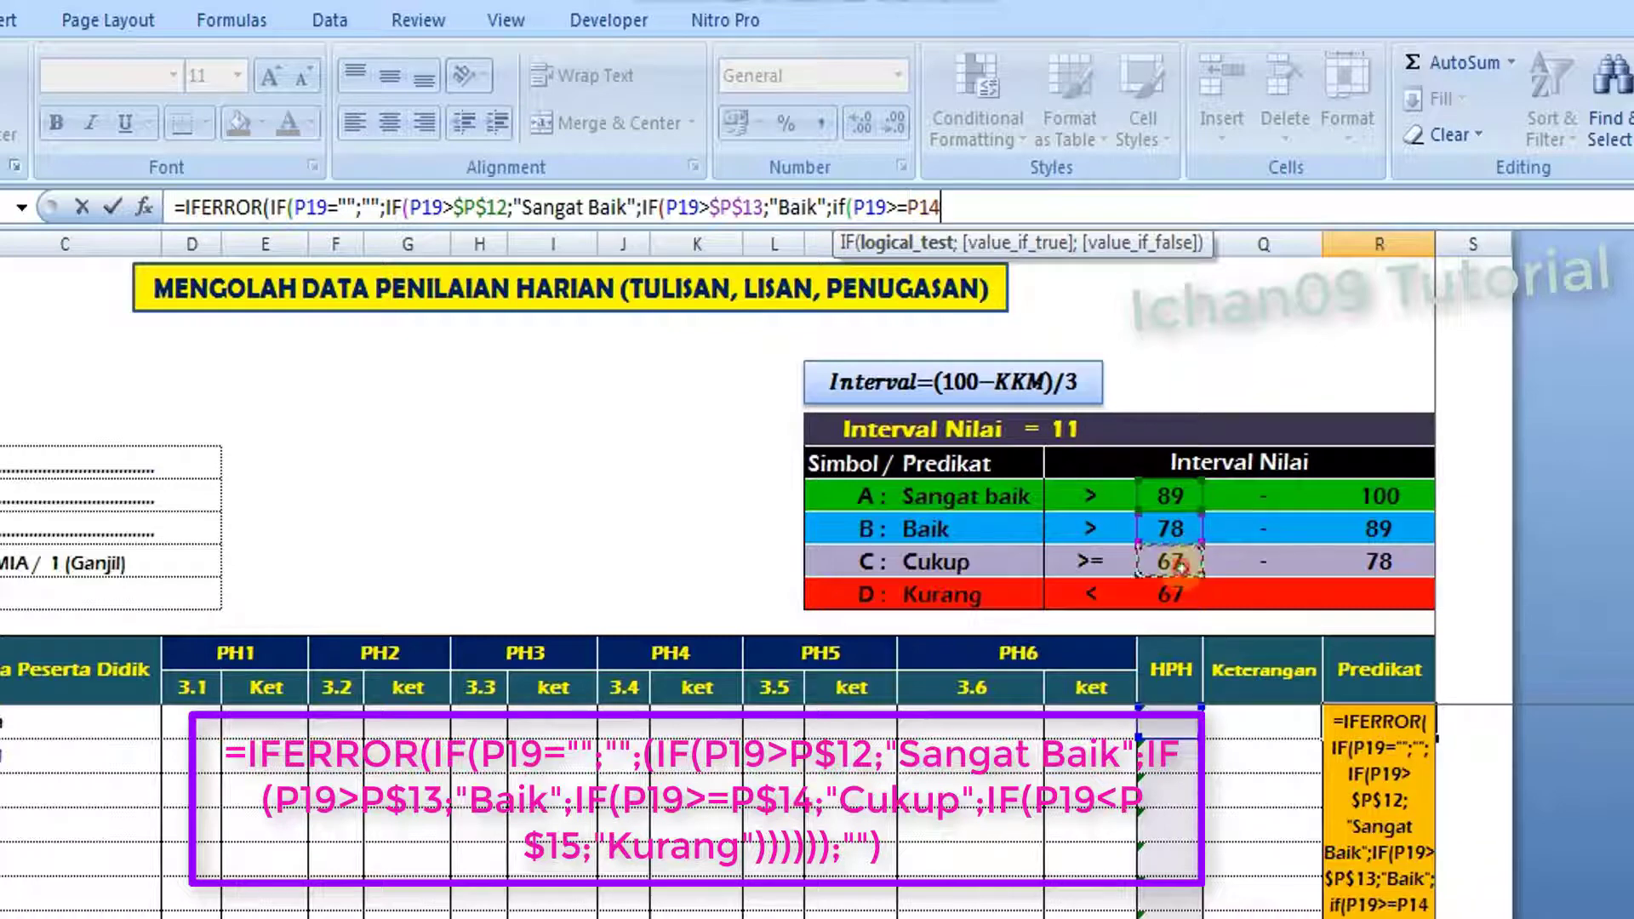
pyautogui.click(916, 207)
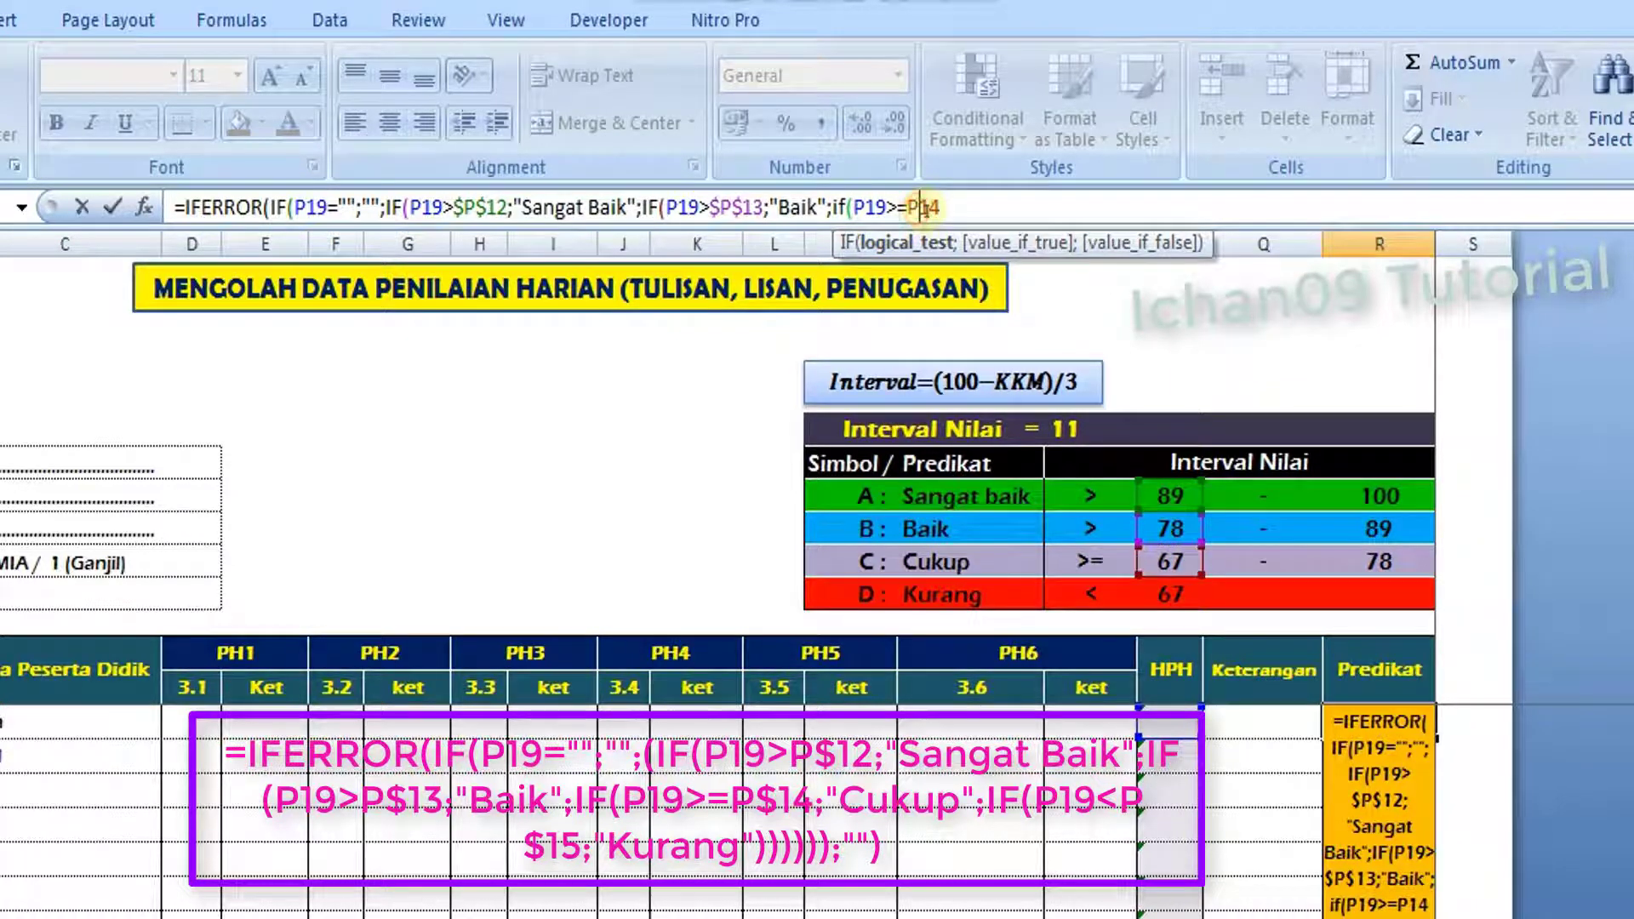
pyautogui.write('$')
pyautogui.click(907, 207)
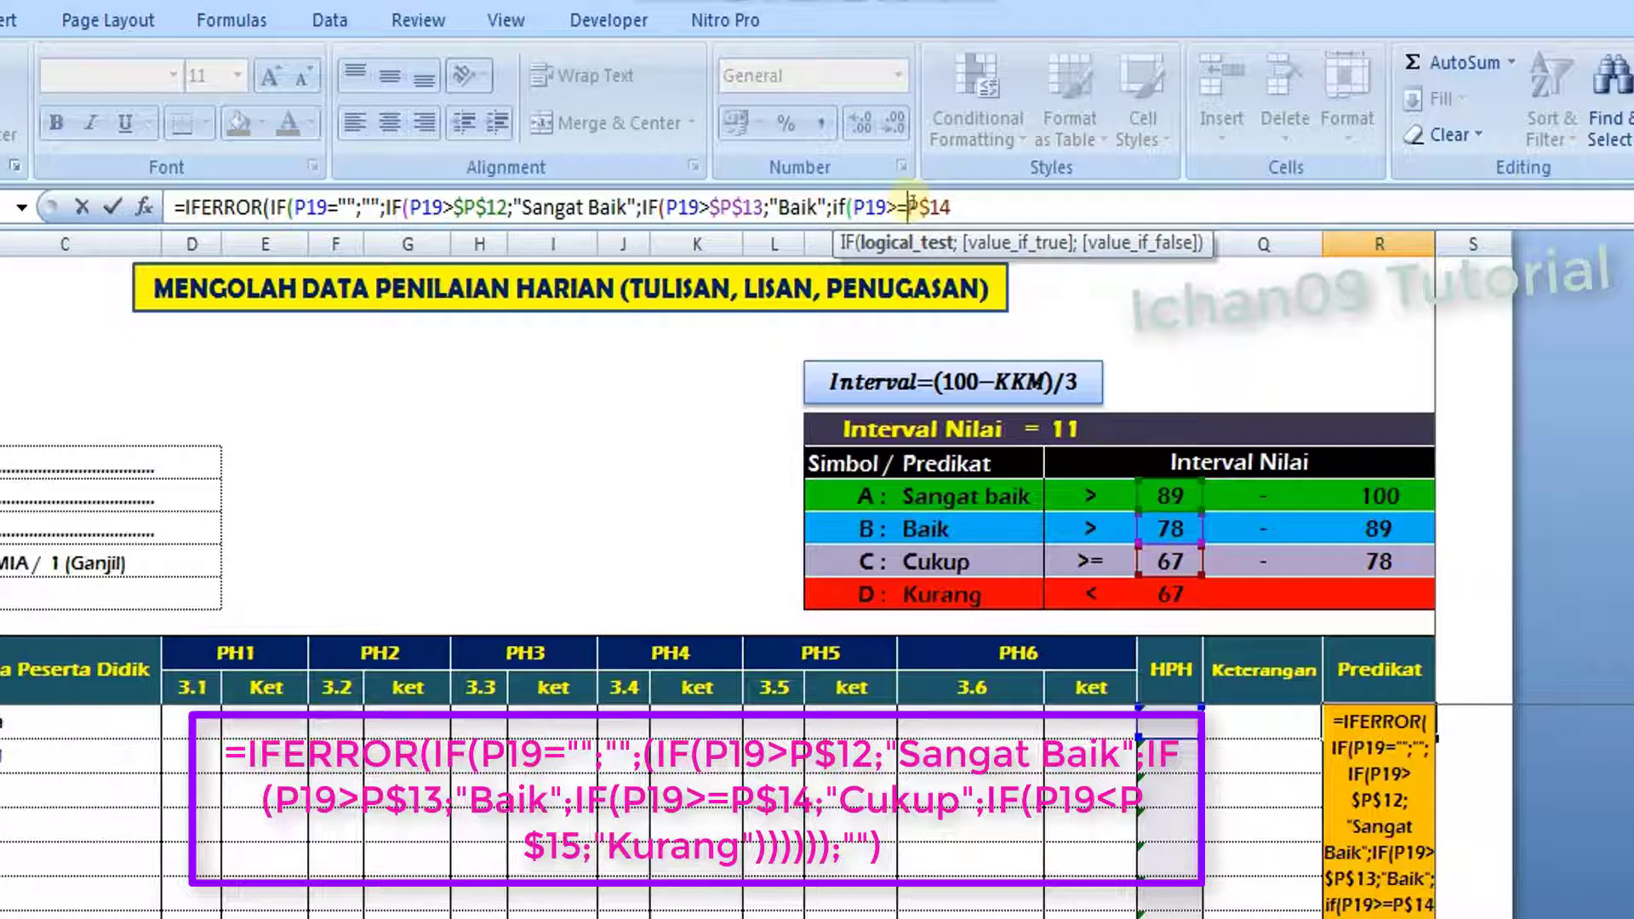
pyautogui.write('$')
# Enter "Cukup" as the true value of the P19>=$P$14 test, followed by a semicolon
pyautogui.click(975, 211)
pyautogui.write(';"')
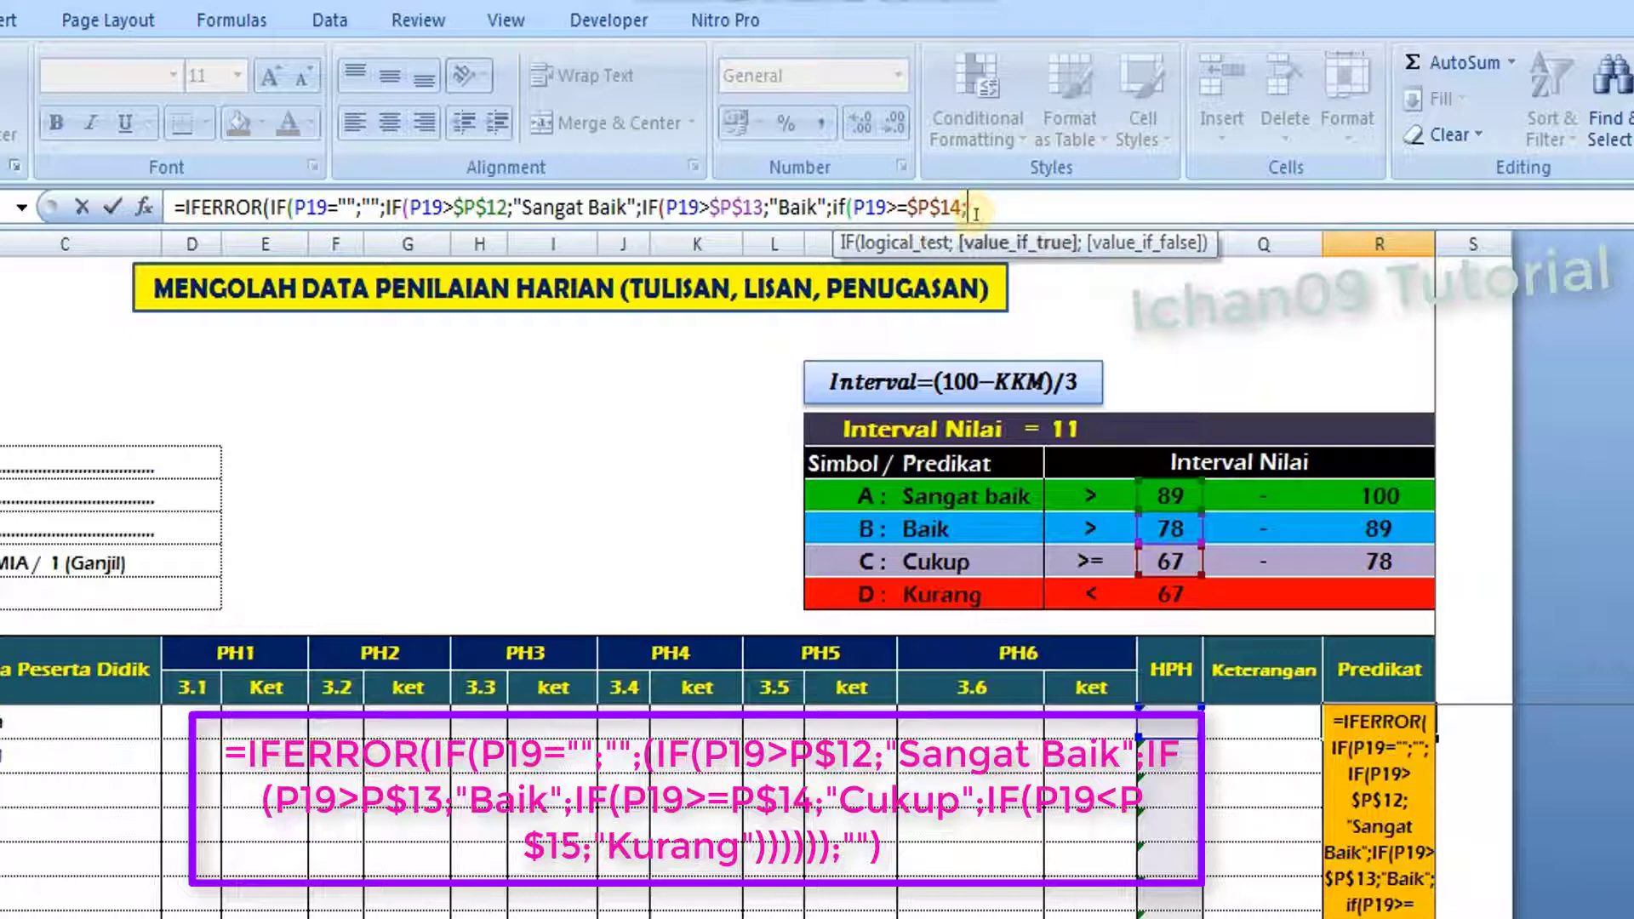
pyautogui.write('"')
pyautogui.press('BackSpace')
pyautogui.write('Cukup";')
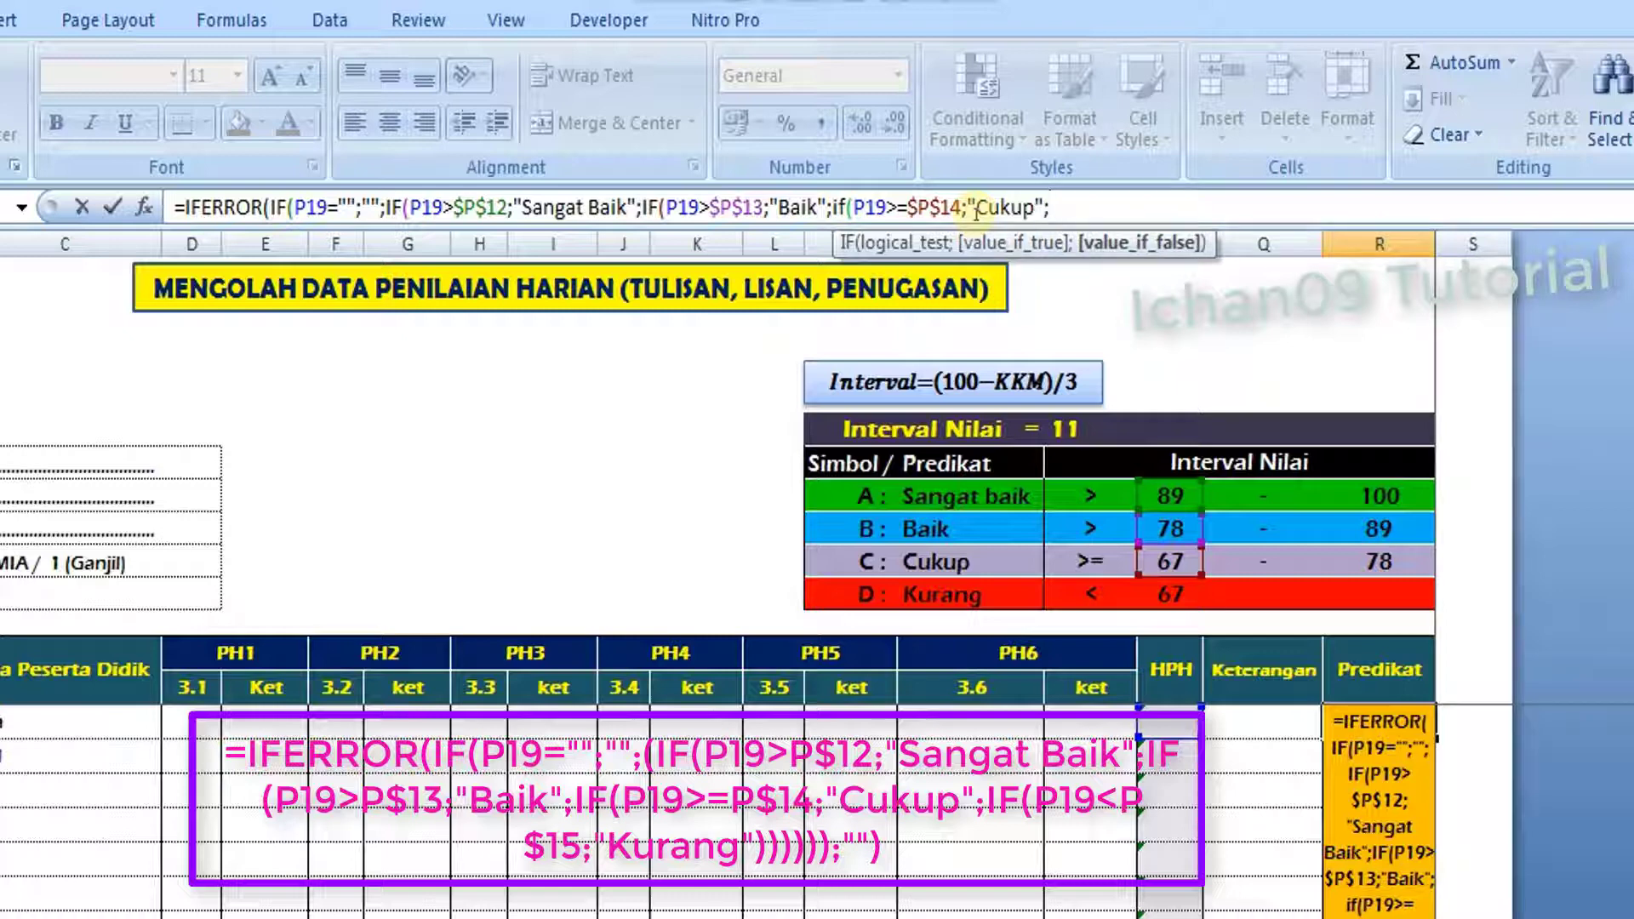
# Append another nested IF testing P19<$P$15 after the "Cukup" value in the Predikat formula
pyautogui.write('If(')
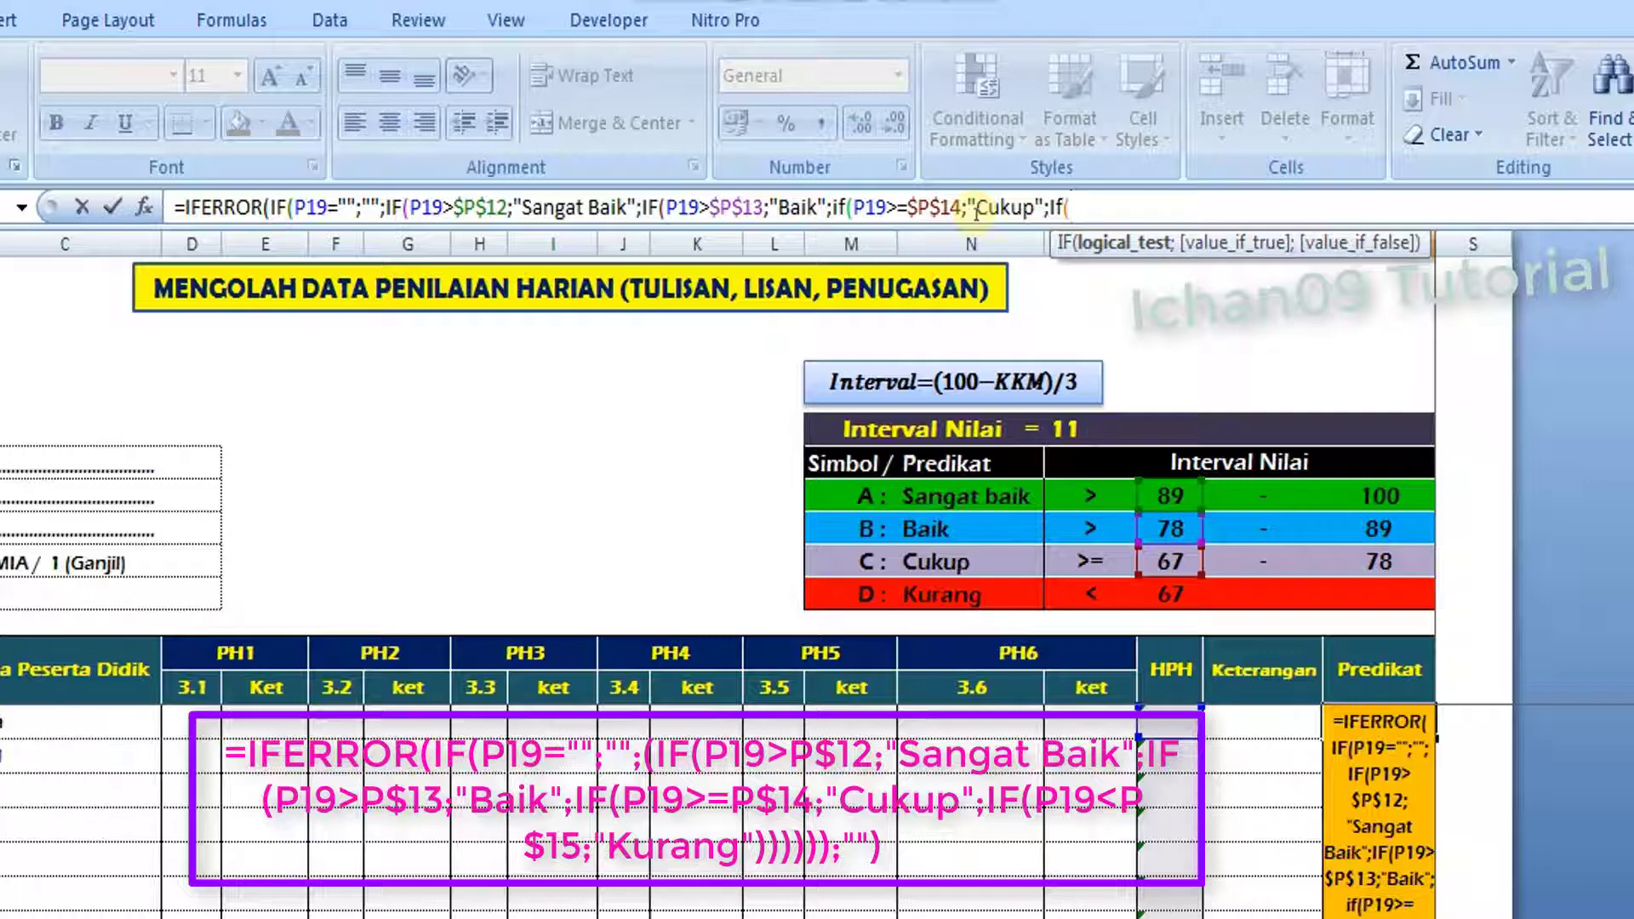
pyautogui.write('P19')
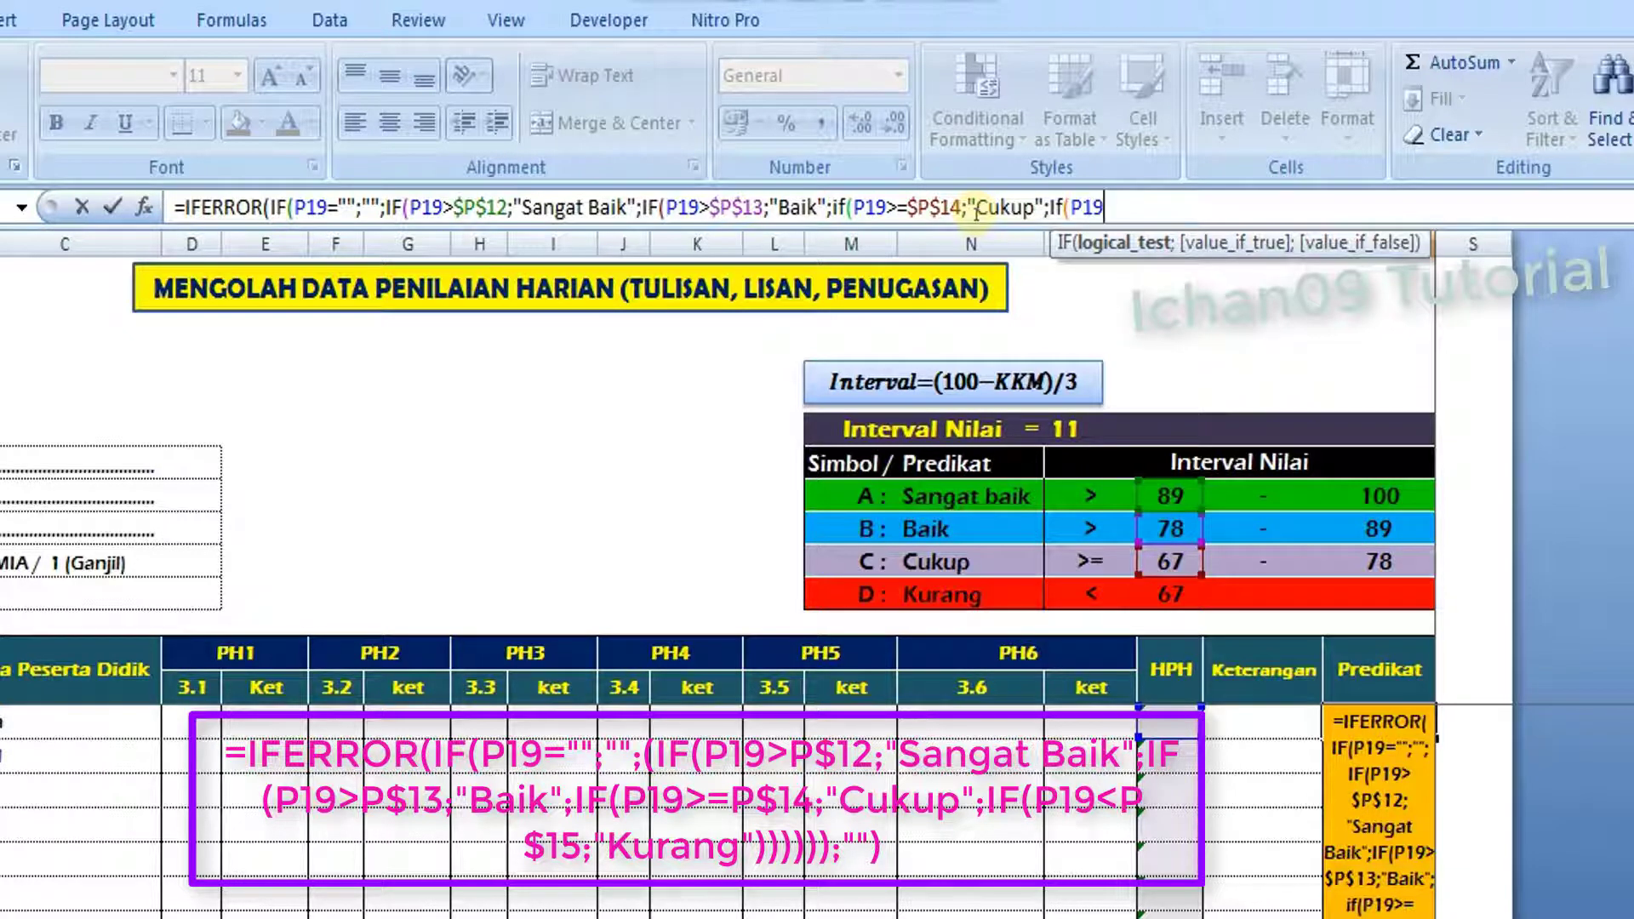
pyautogui.write('<')
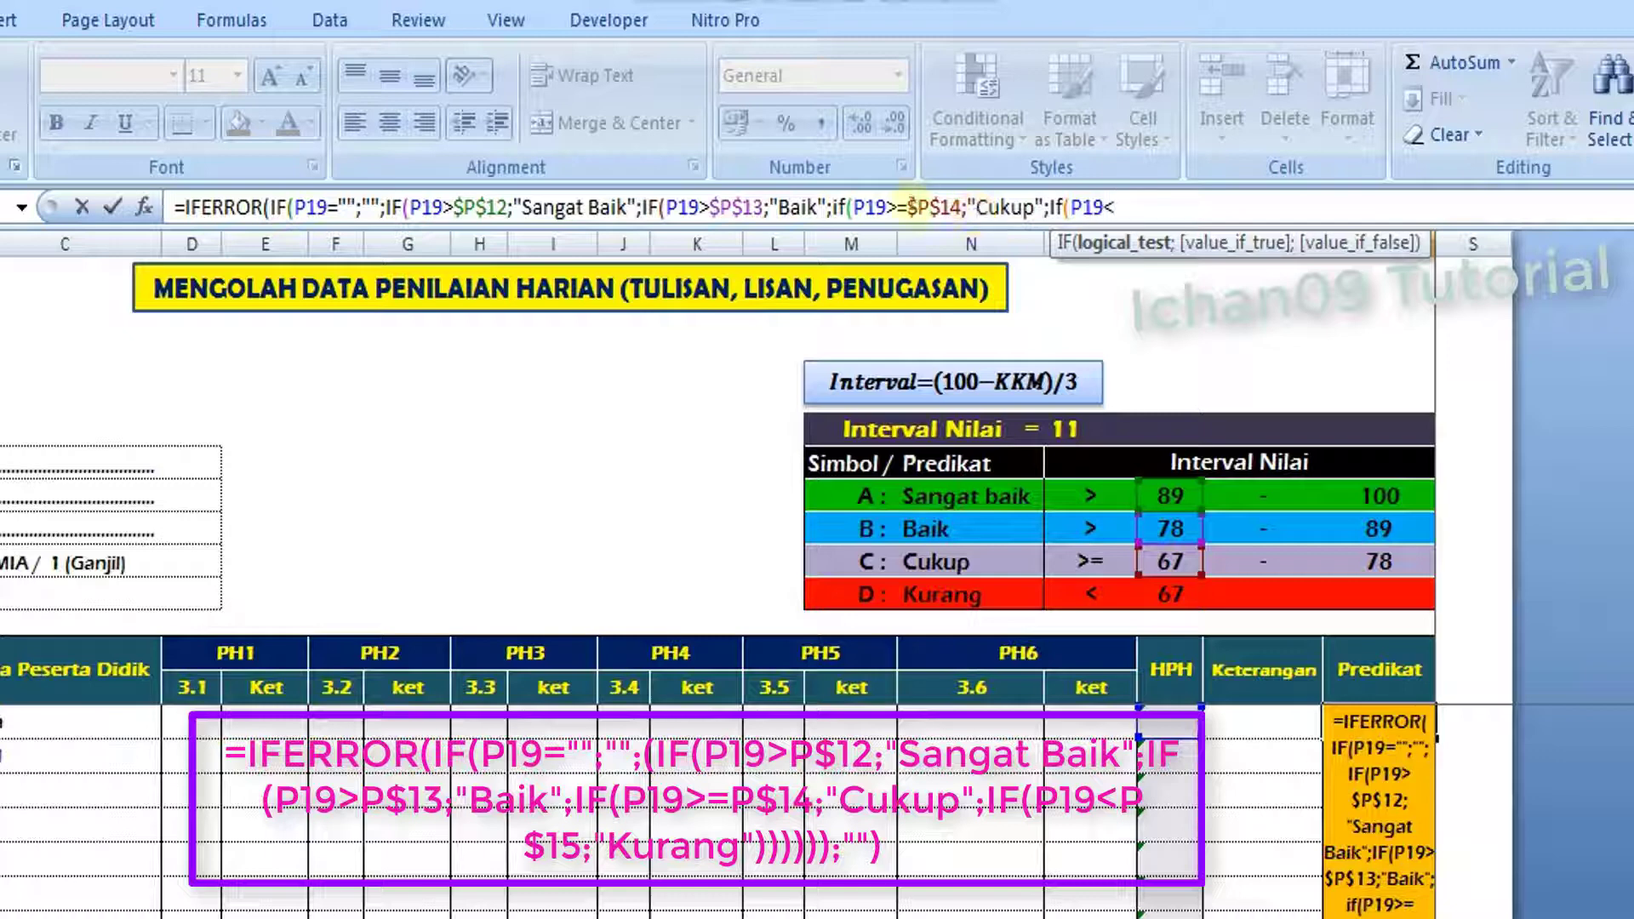
pyautogui.moveTo(907, 207); pyautogui.dragTo(962, 207)
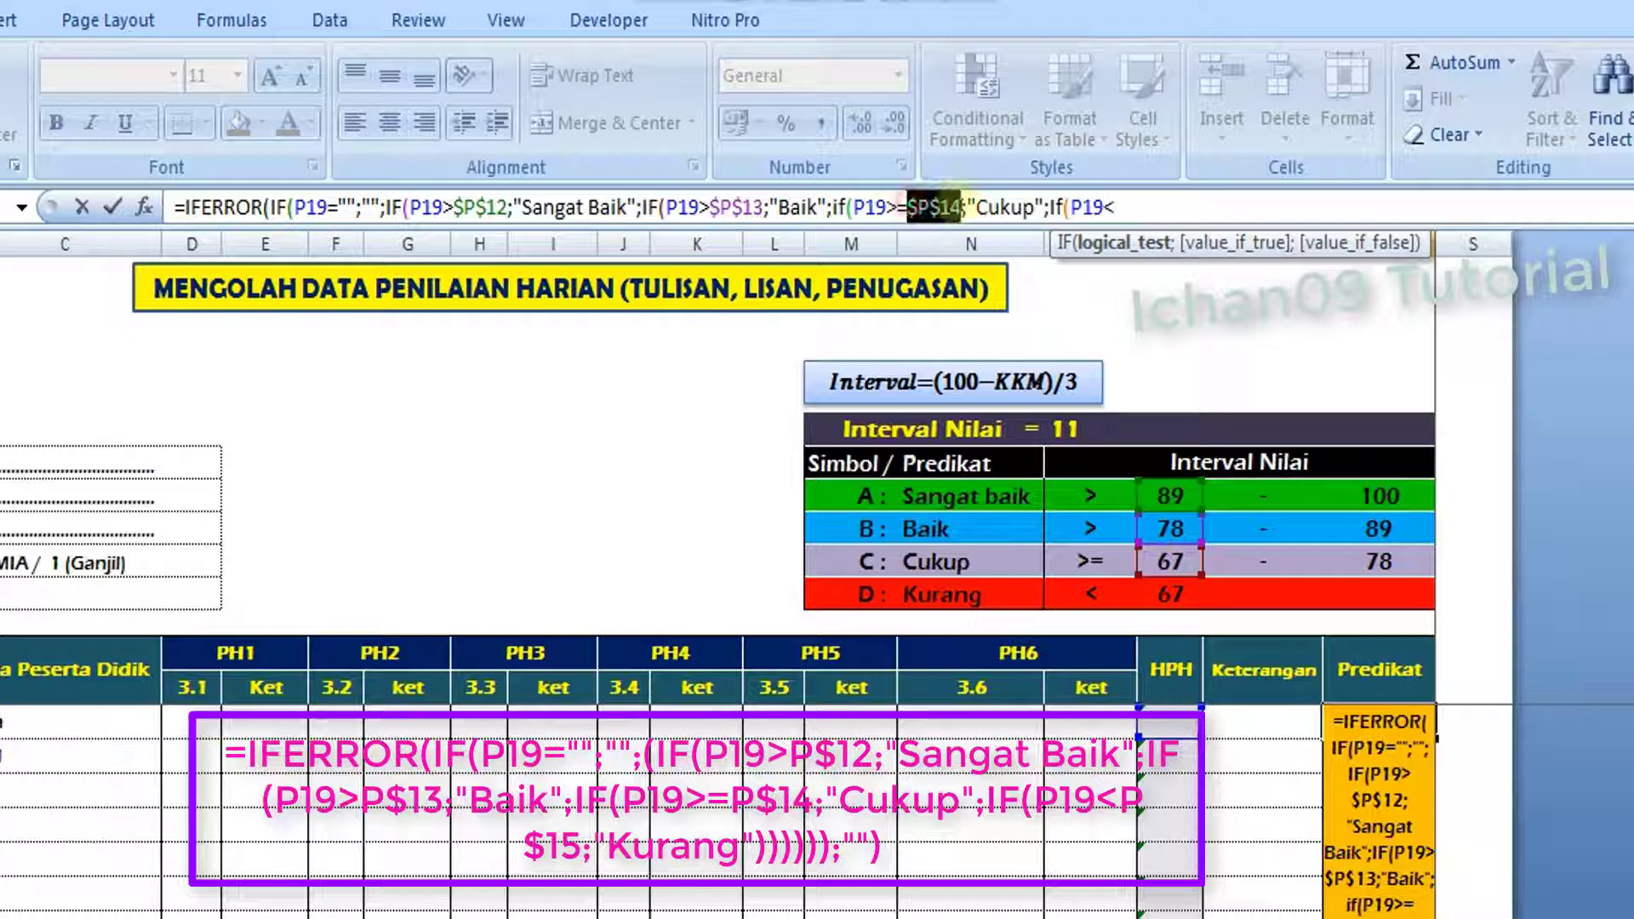
pyautogui.click(1136, 204)
pyautogui.hotkey('ctrl', 'v')
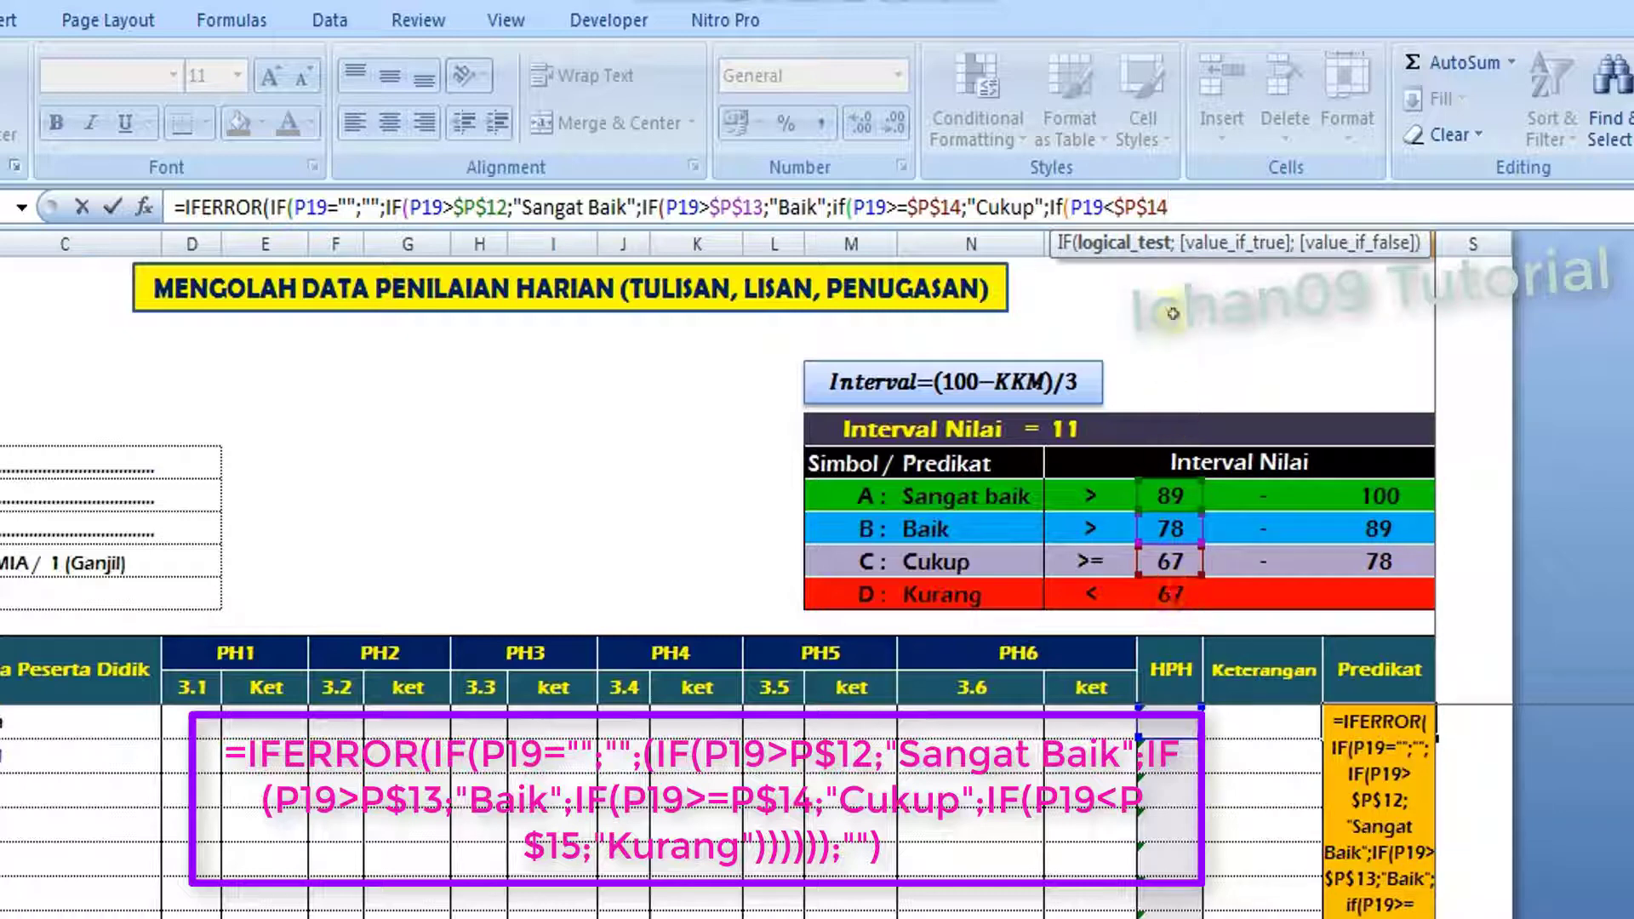
pyautogui.press('BackSpace')
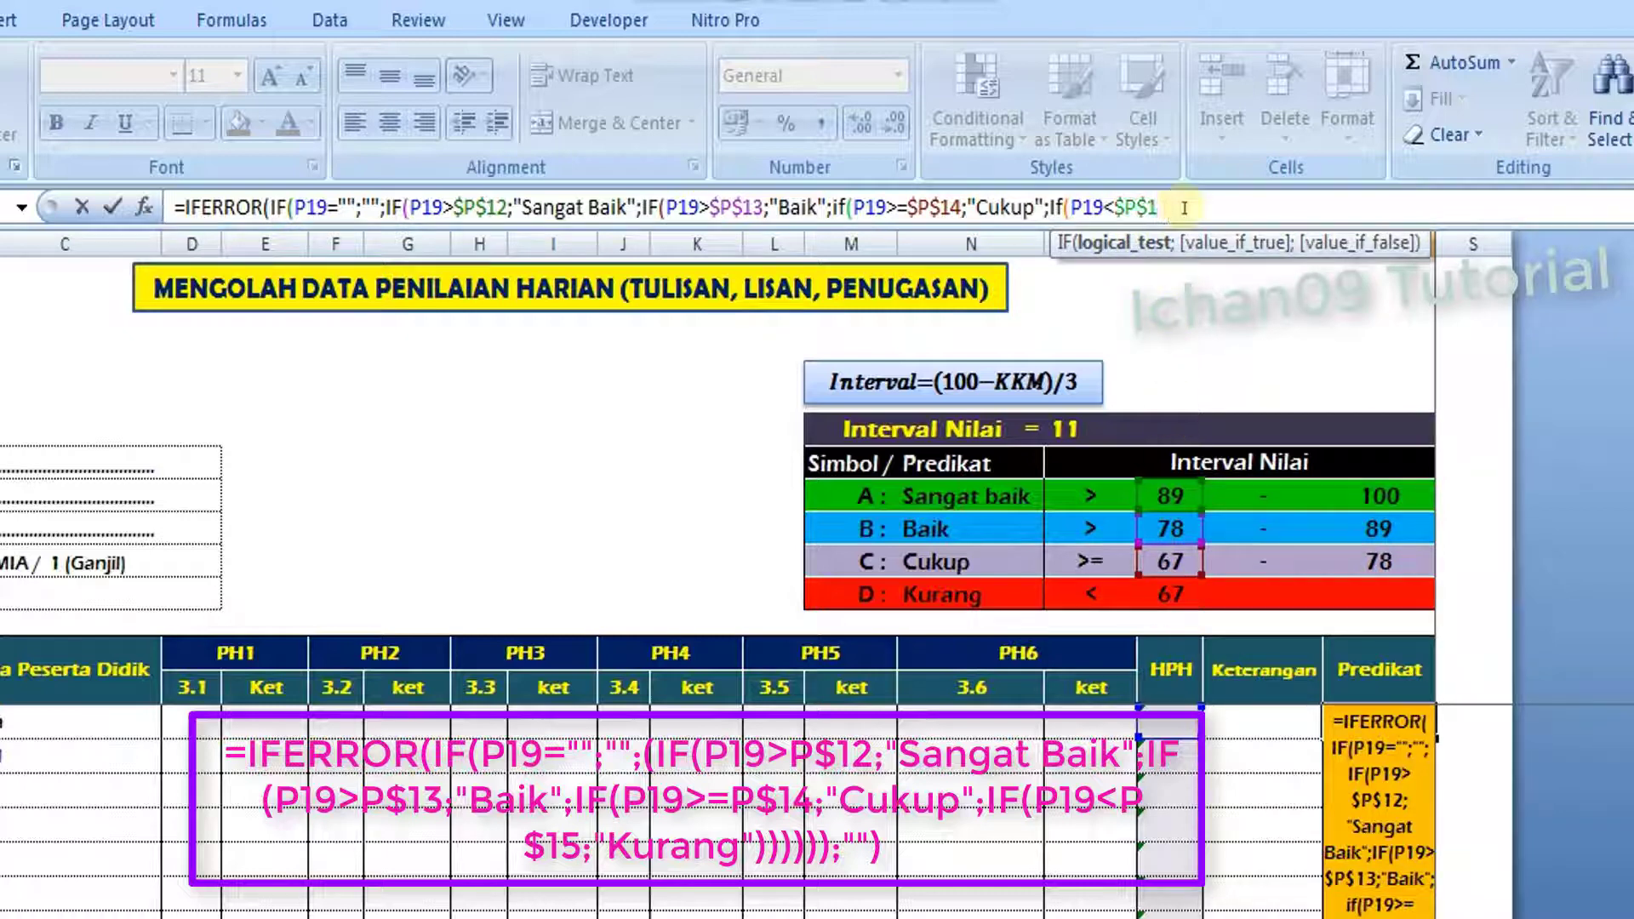
pyautogui.write('5')
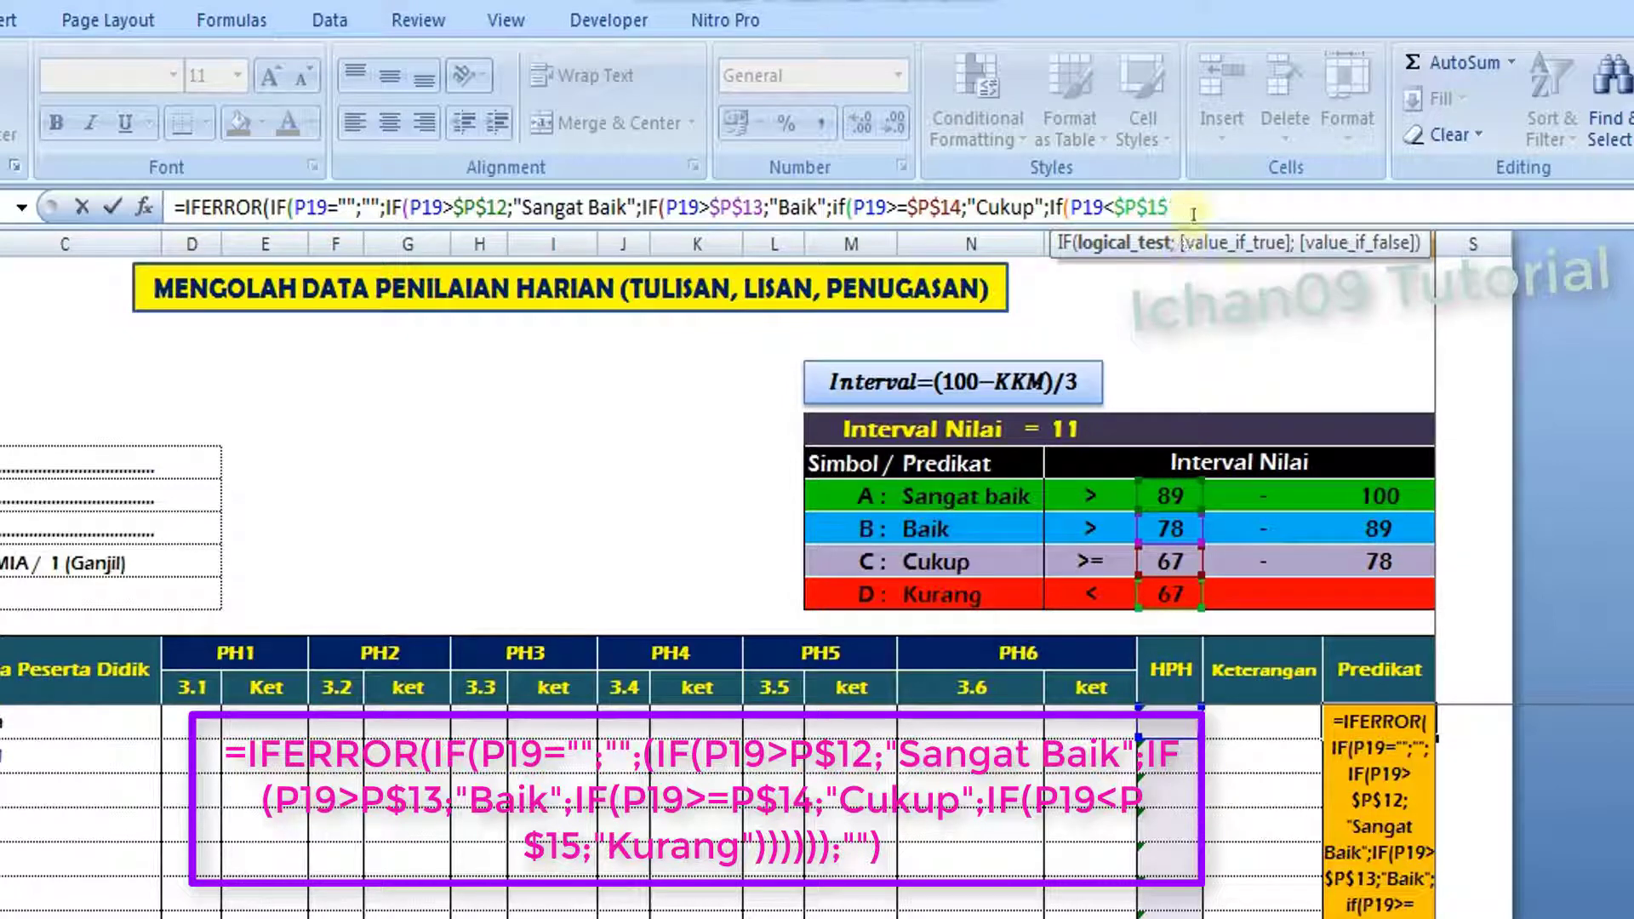
# Return "Kurang" for the P19<$P$15 test, close all nested IFs, and finish the IFERROR formula with an empty-text fallback
pyautogui.write(';"')
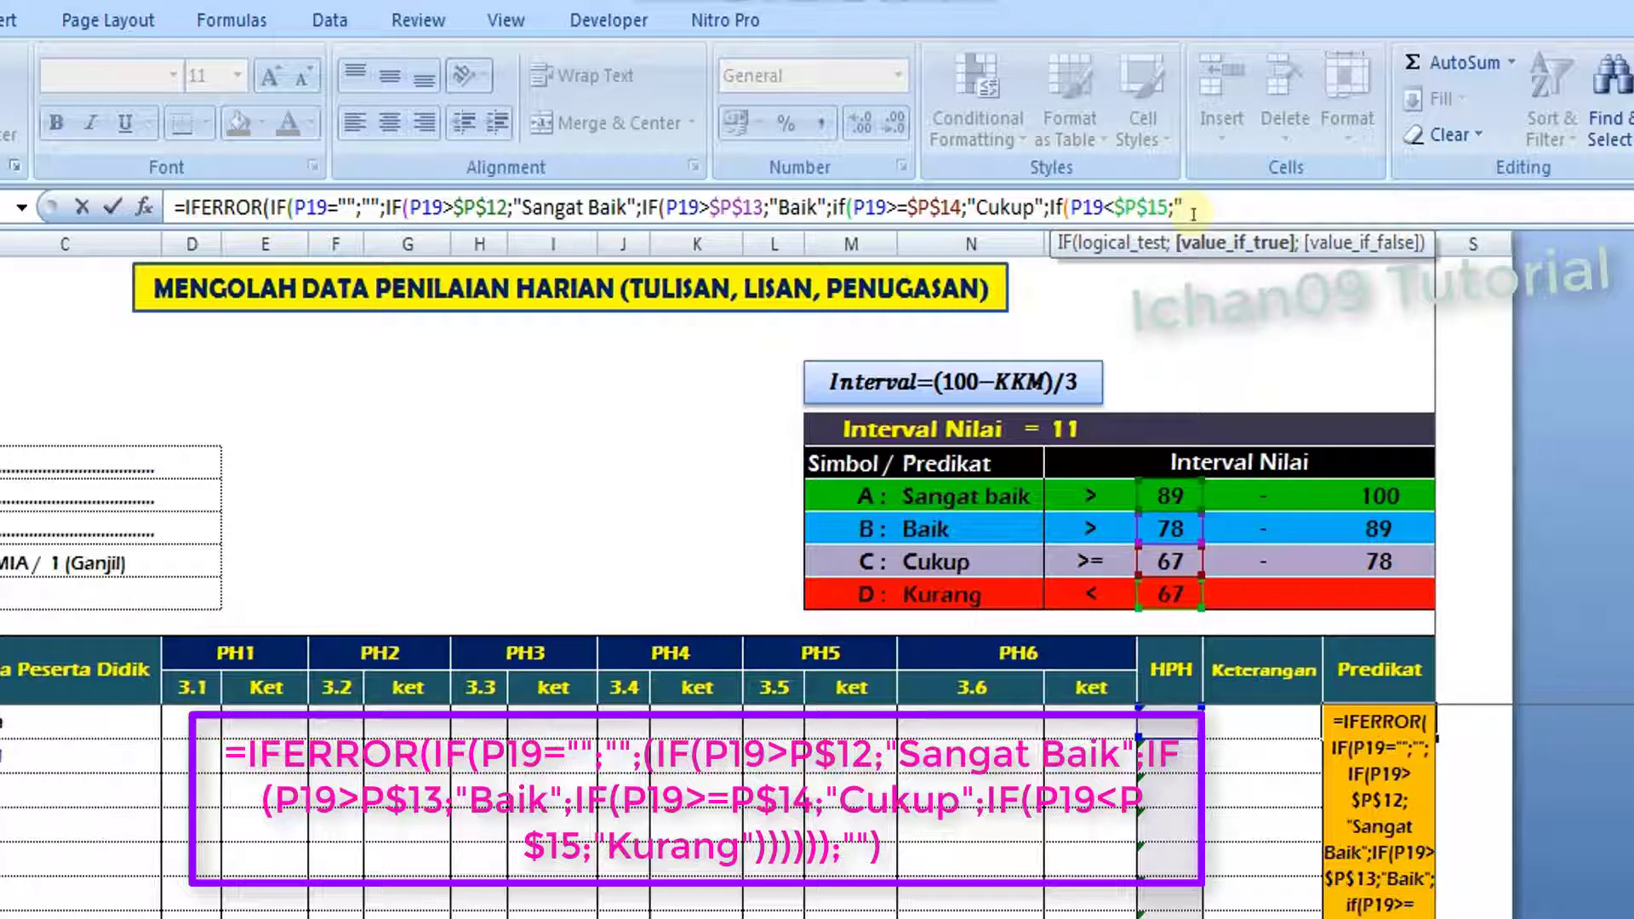
pyautogui.write('Kurang"))')
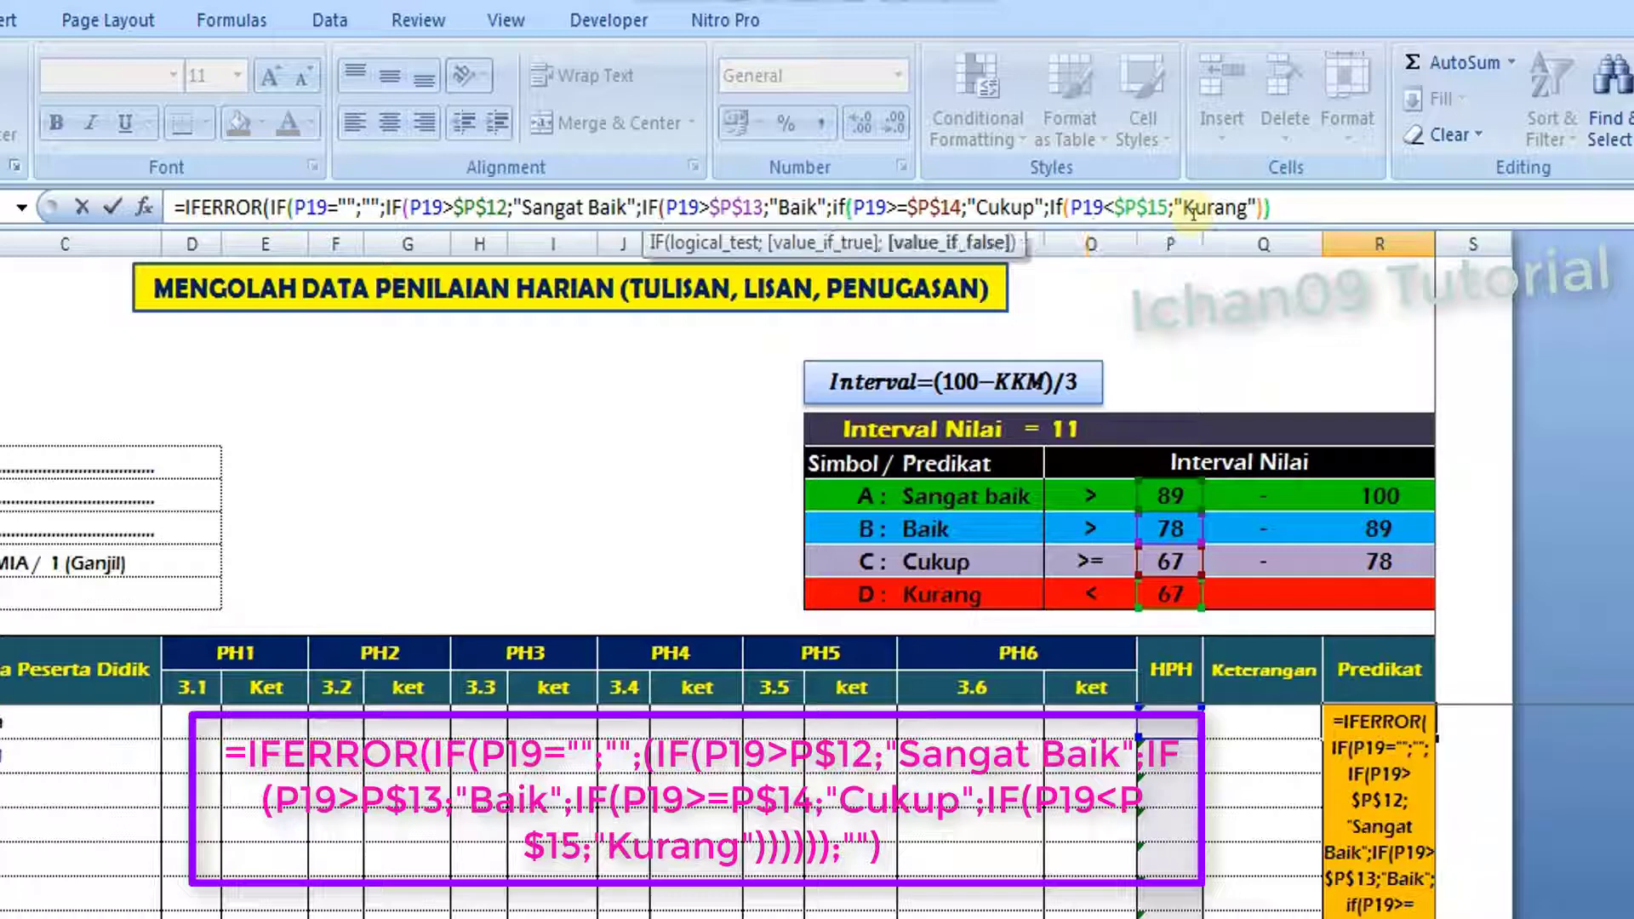
pyautogui.write('))')
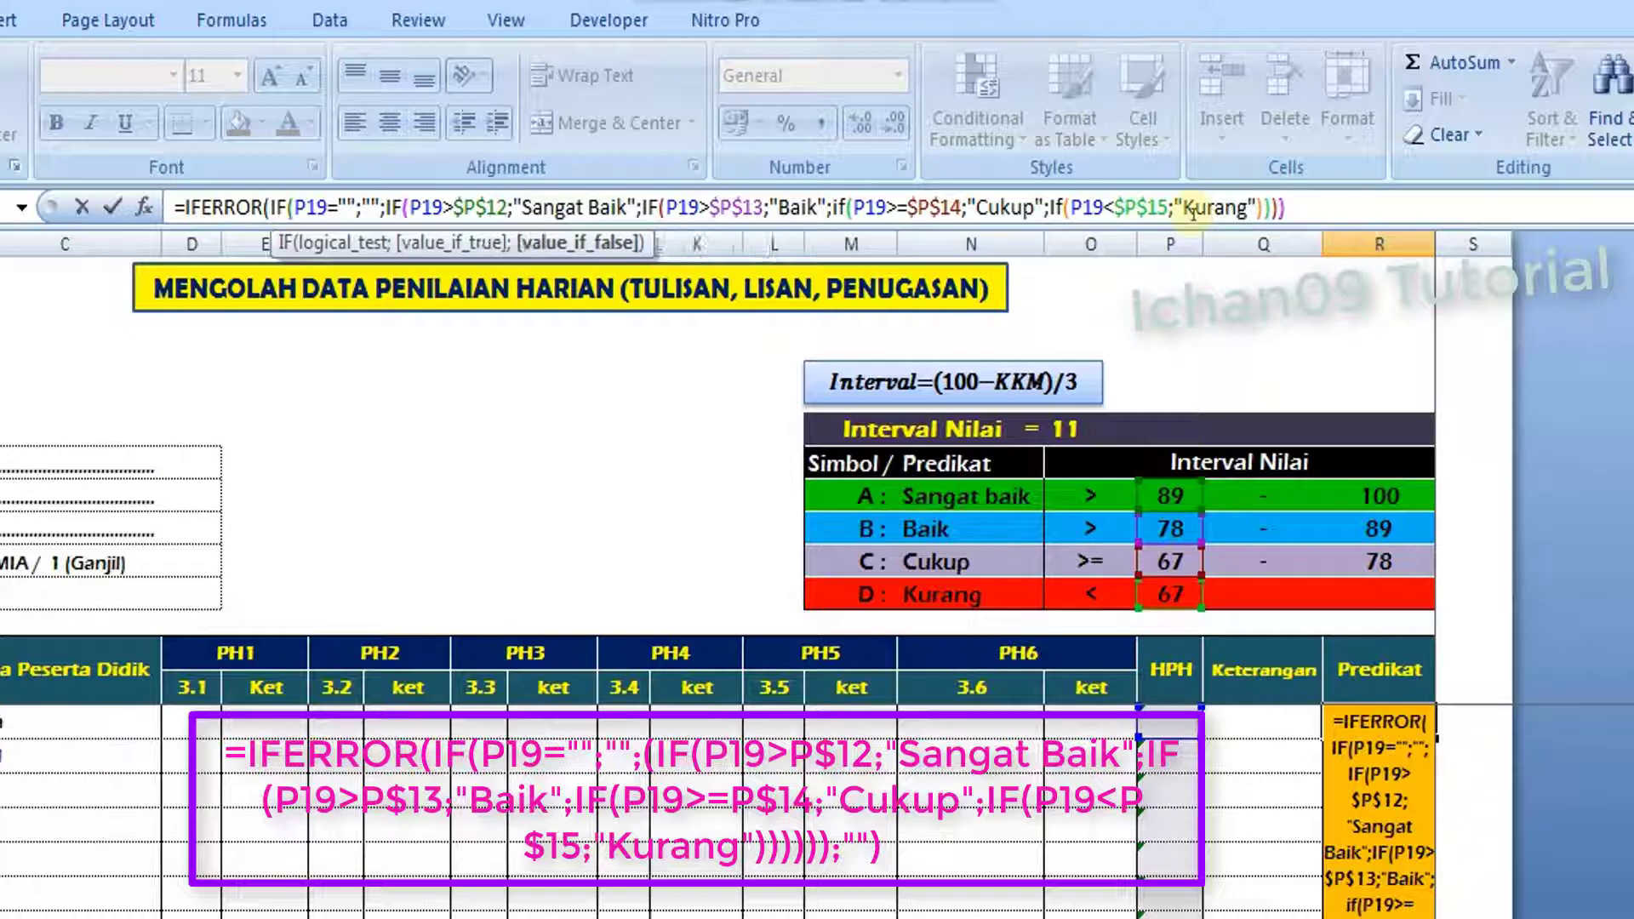
pyautogui.write(')')
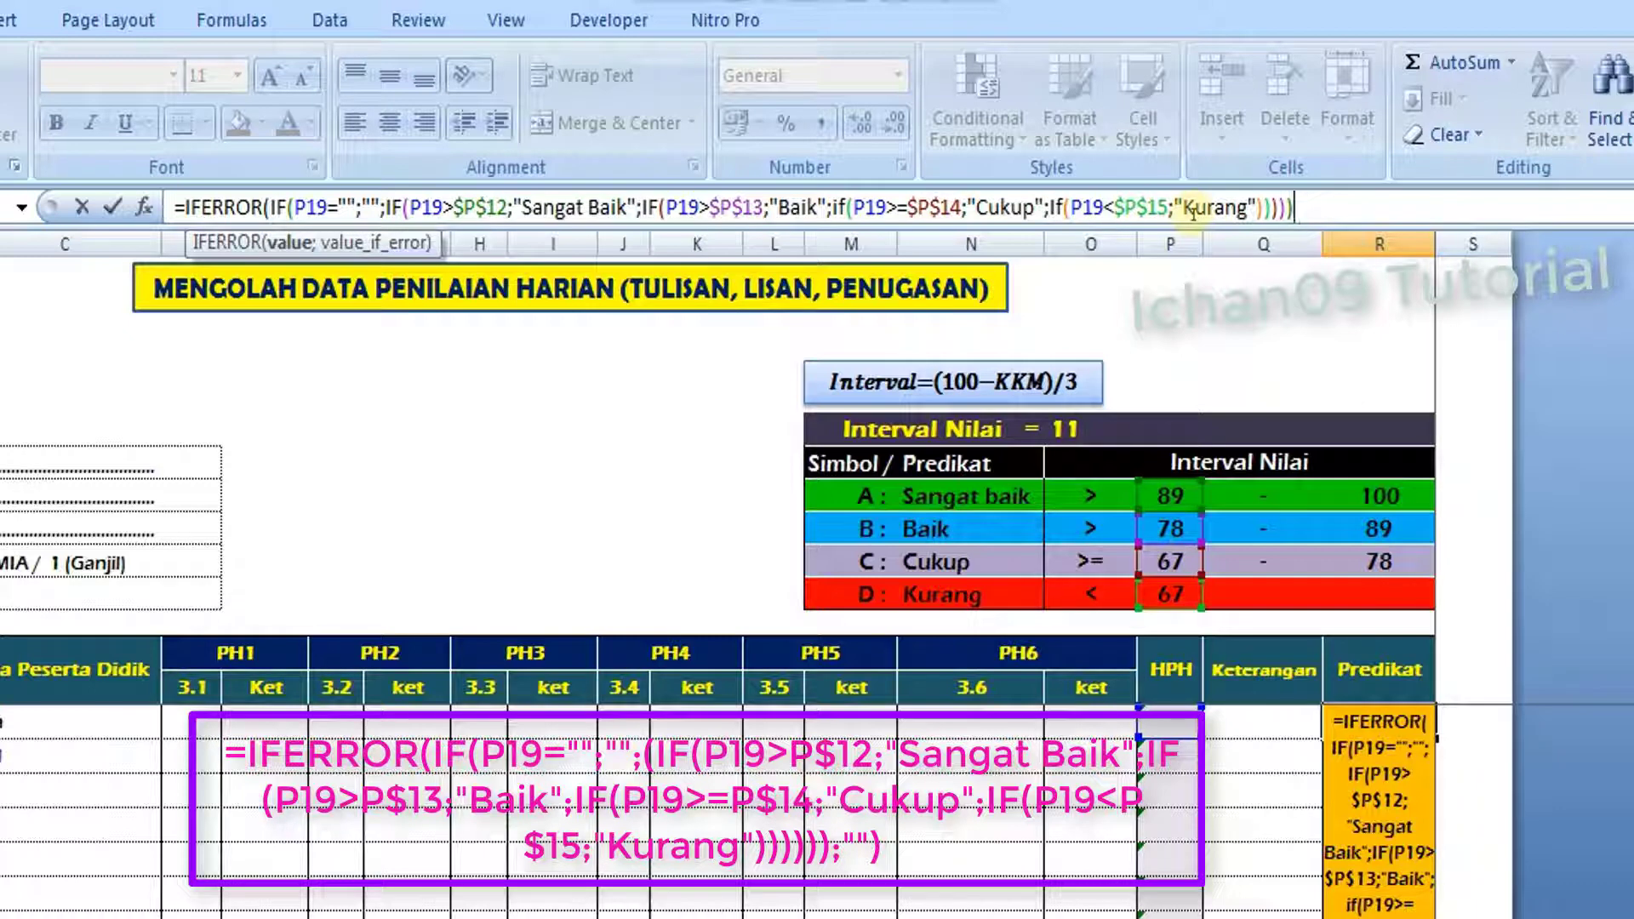
pyautogui.write(';')
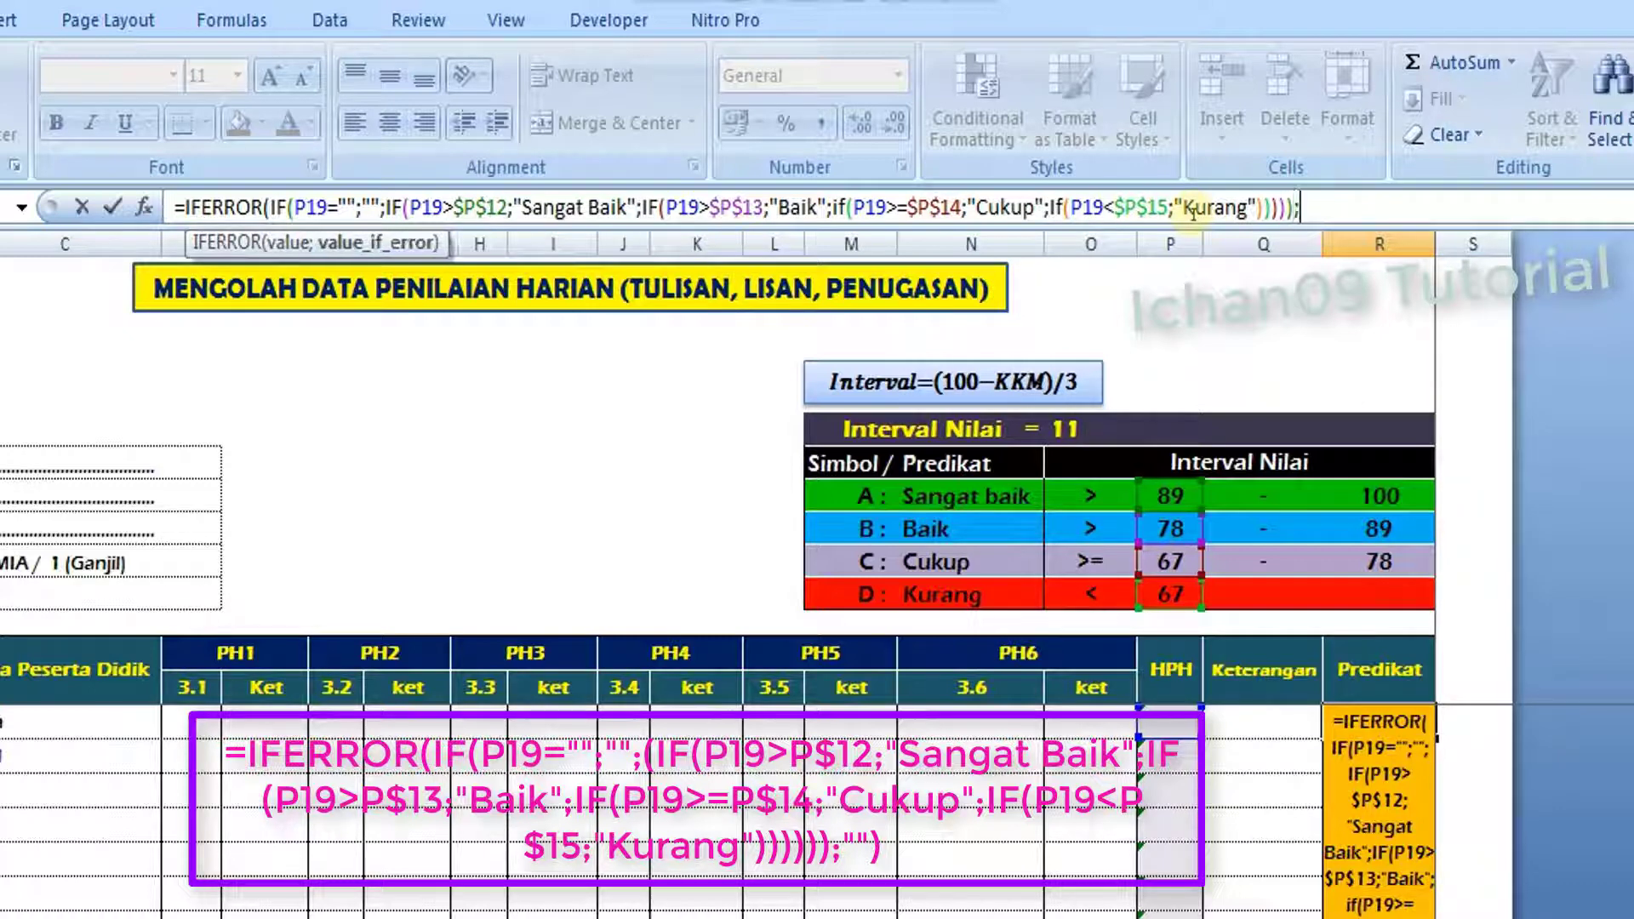
pyautogui.write('"")')
pyautogui.press('Return')
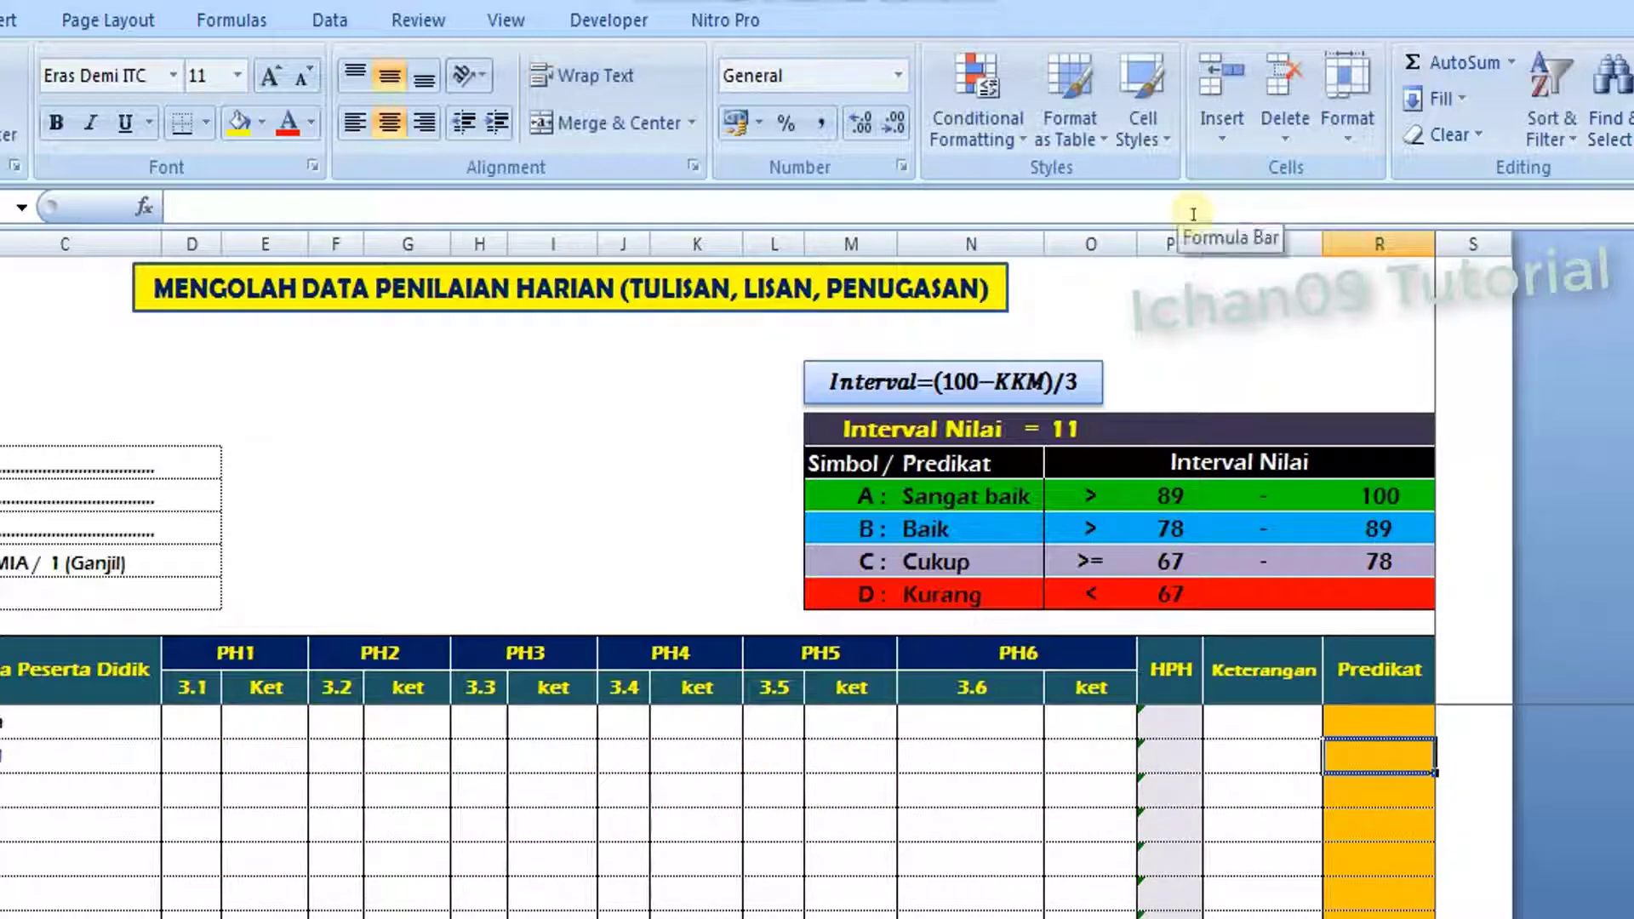
# Fill the Predikat formula from R19 down through R28 for all ten students
pyautogui.click(1366, 734)
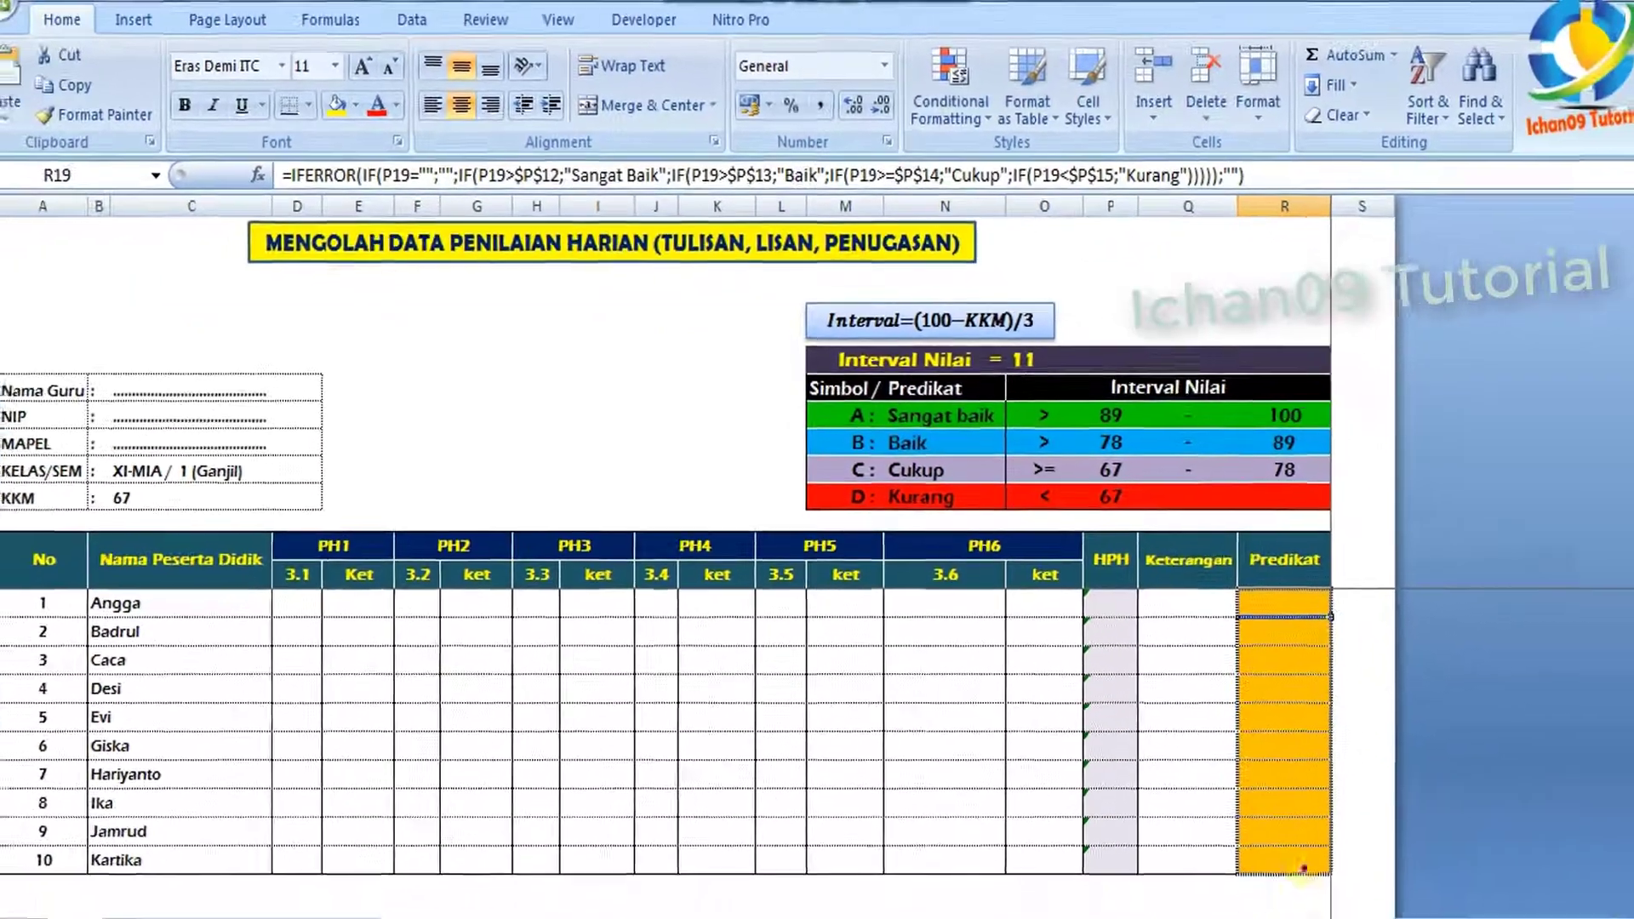
pyautogui.moveTo(1436, 741); pyautogui.dragTo(1402, 918)
pyautogui.moveTo(1286, 845); pyautogui.dragTo(1287, 845)
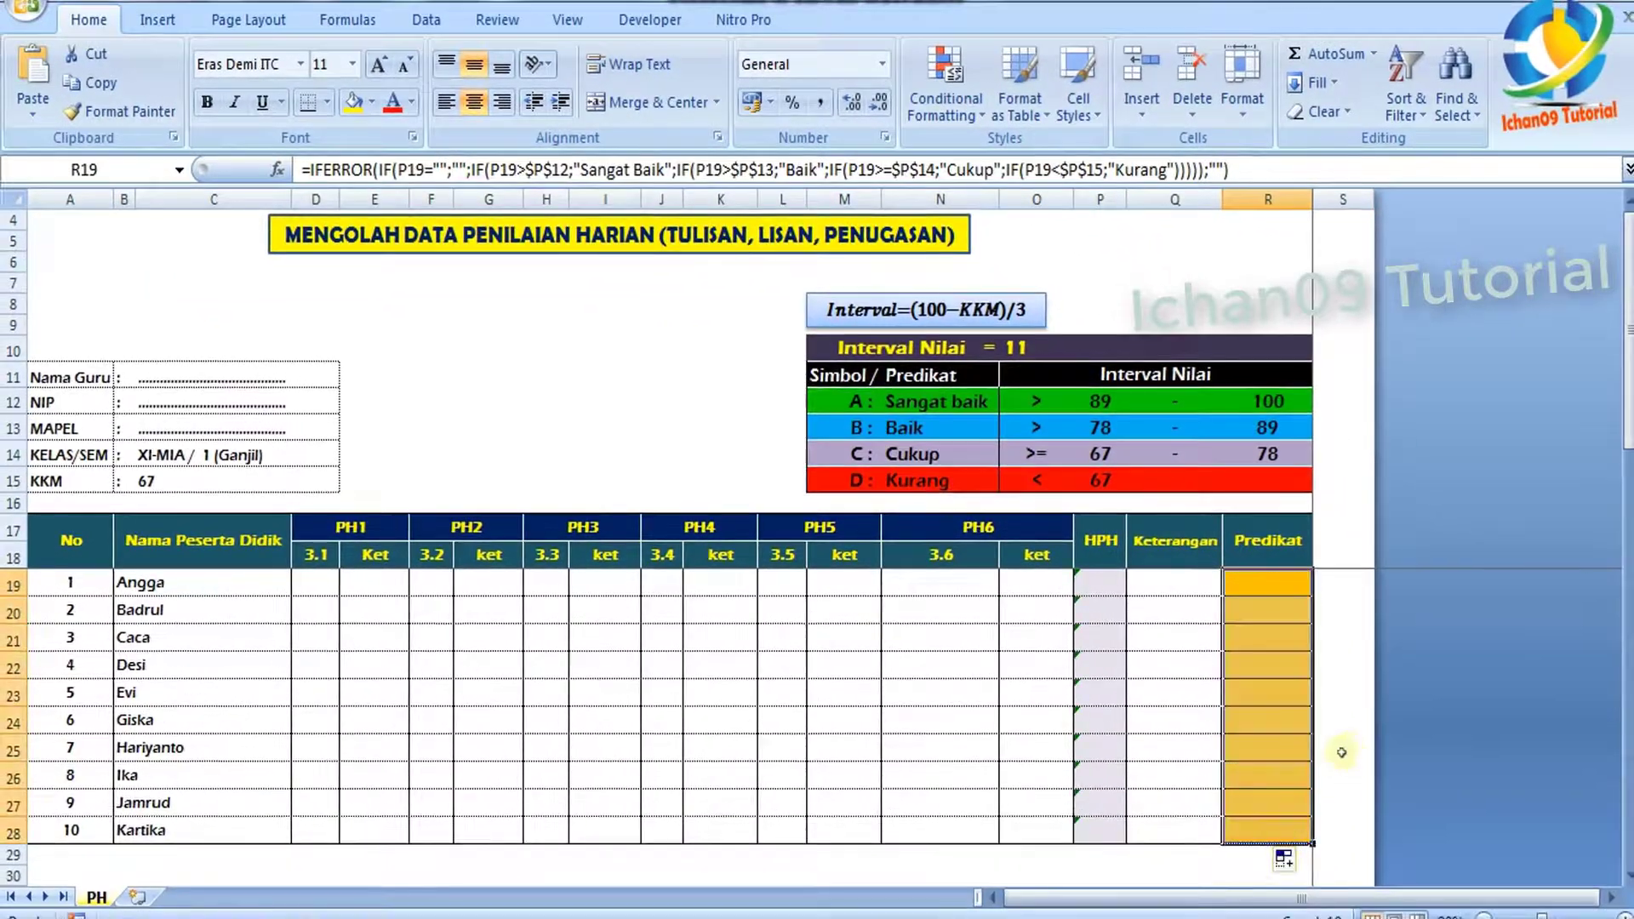
# Give the Predikat cells R19:R28 hairline inner horizontal borders and a thin solid bottom border
pyautogui.hotkey('ctrl', '1')
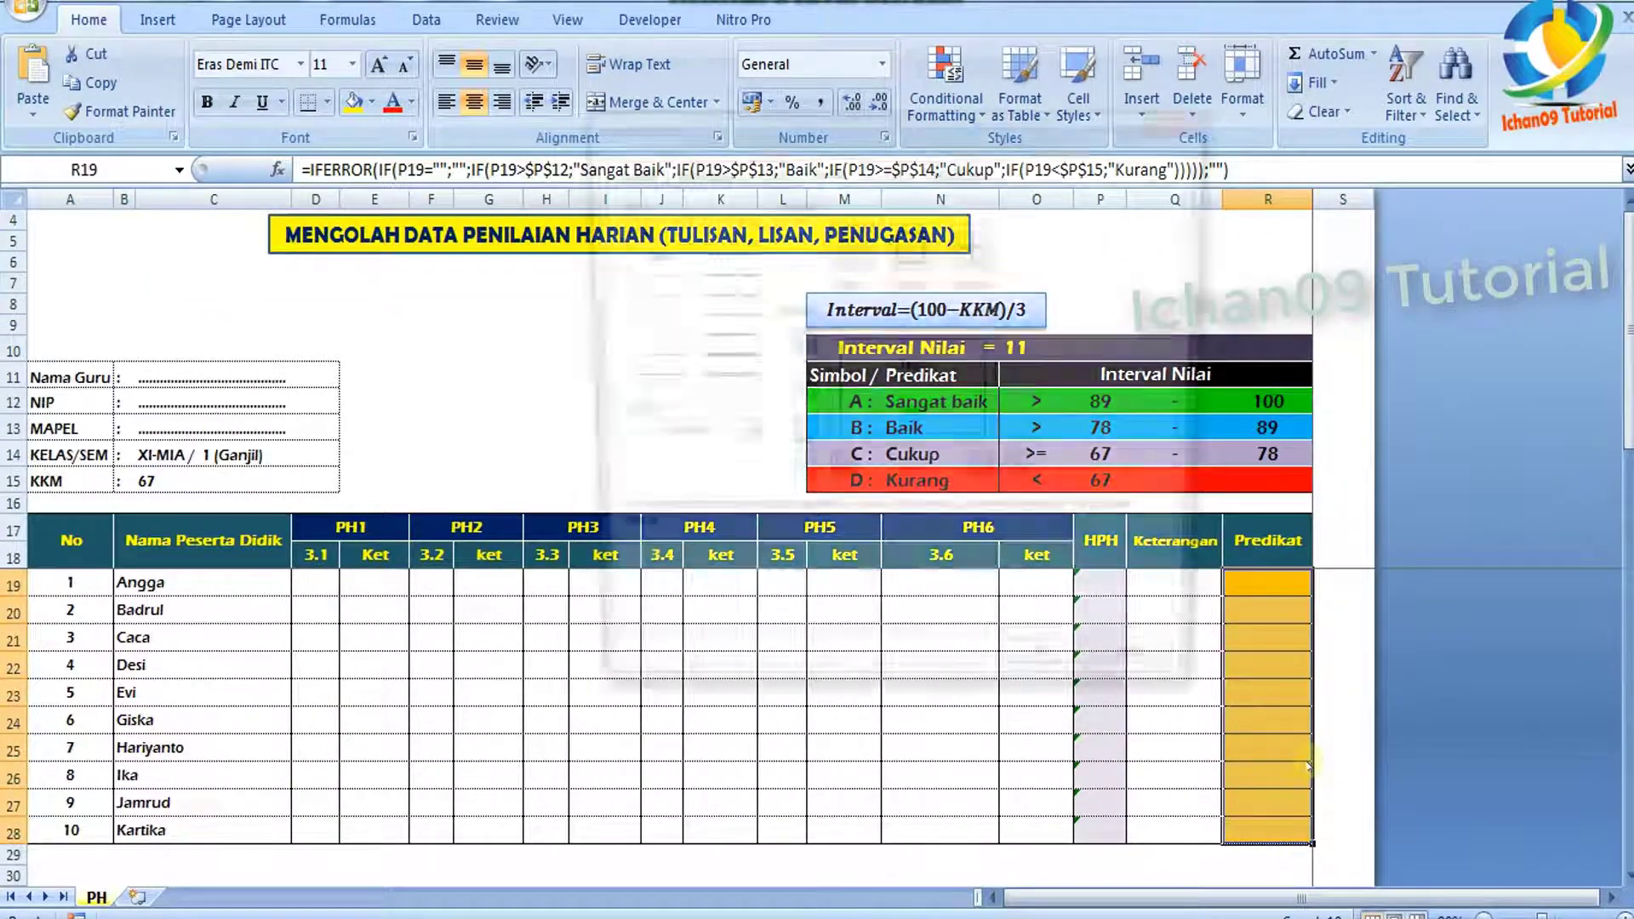
pyautogui.click(643, 273)
pyautogui.click(874, 390)
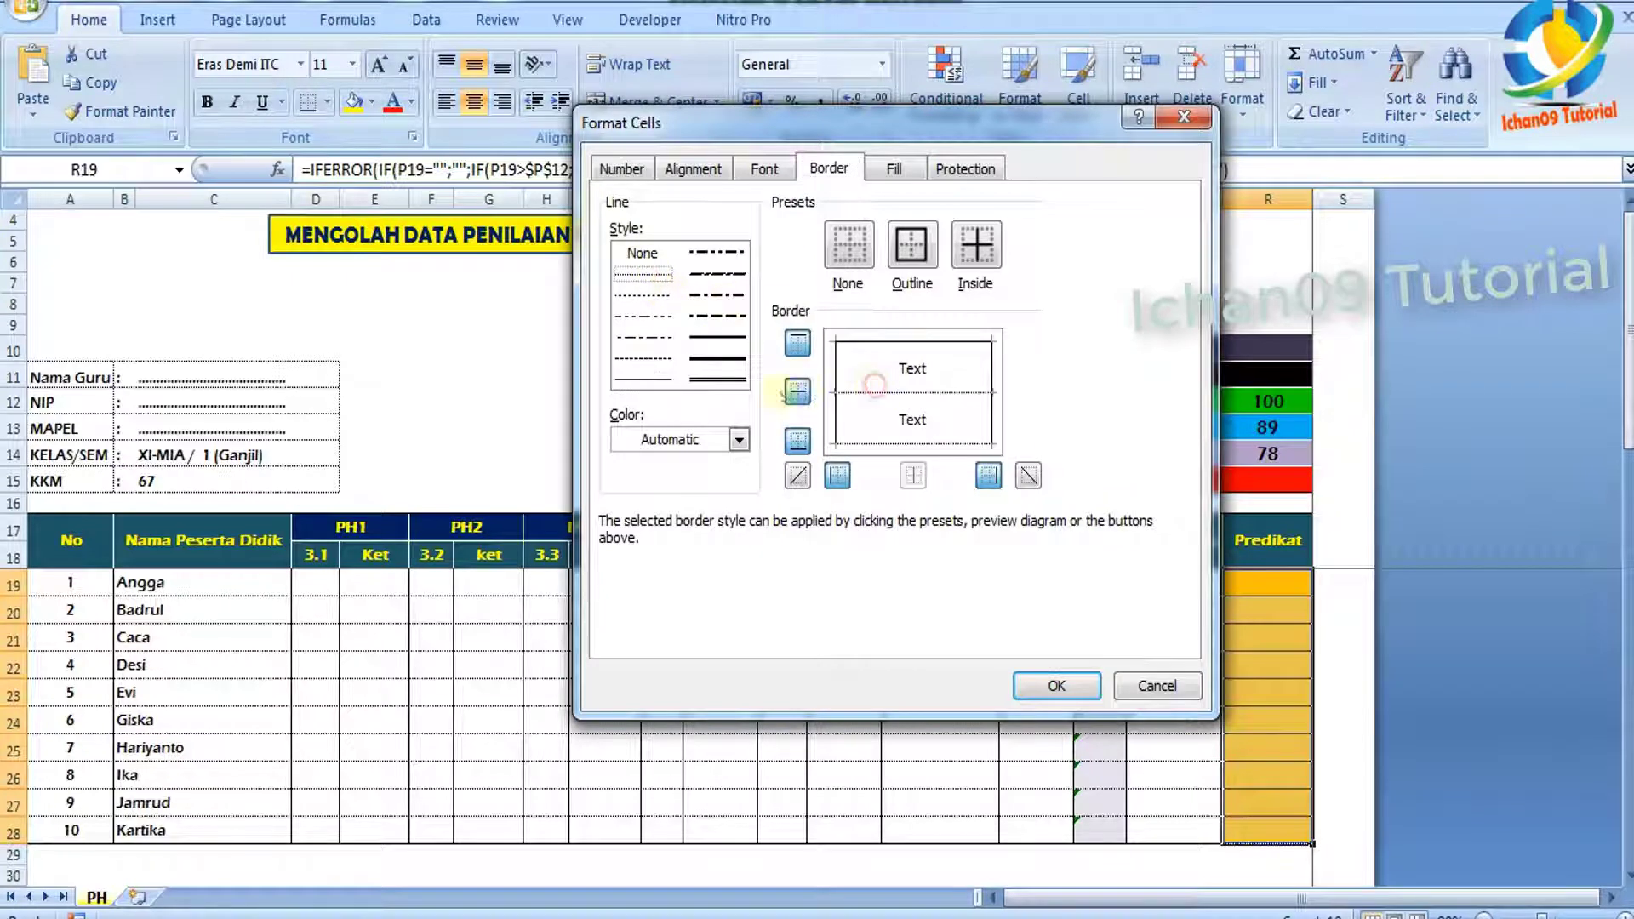
pyautogui.click(664, 379)
pyautogui.click(871, 443)
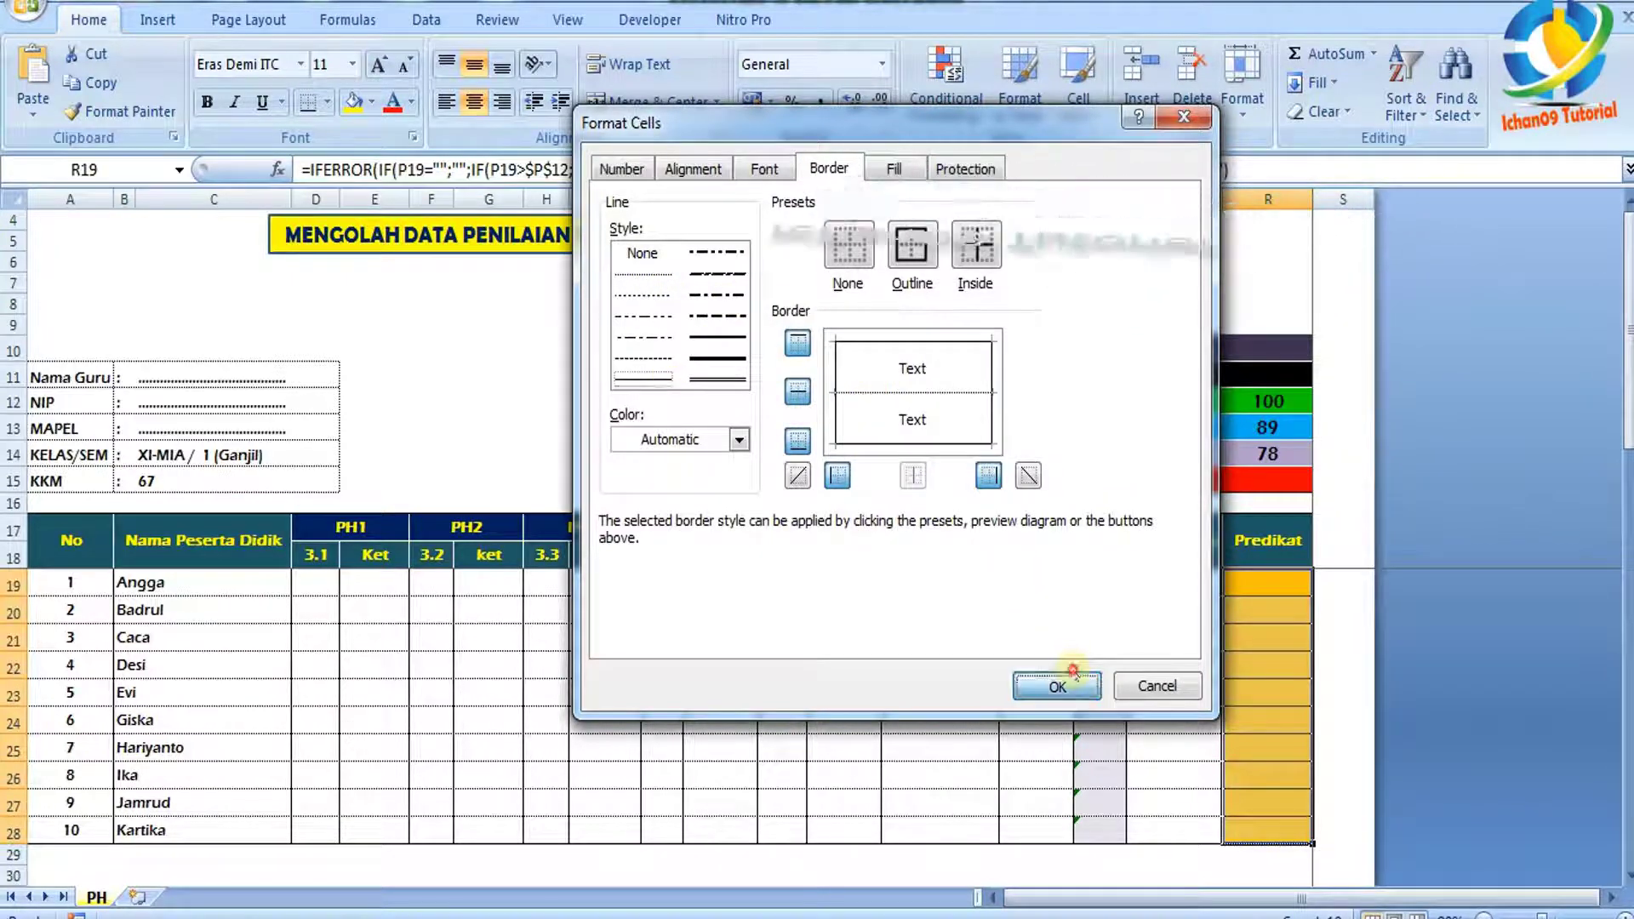
pyautogui.click(1056, 685)
pyautogui.click(1187, 692)
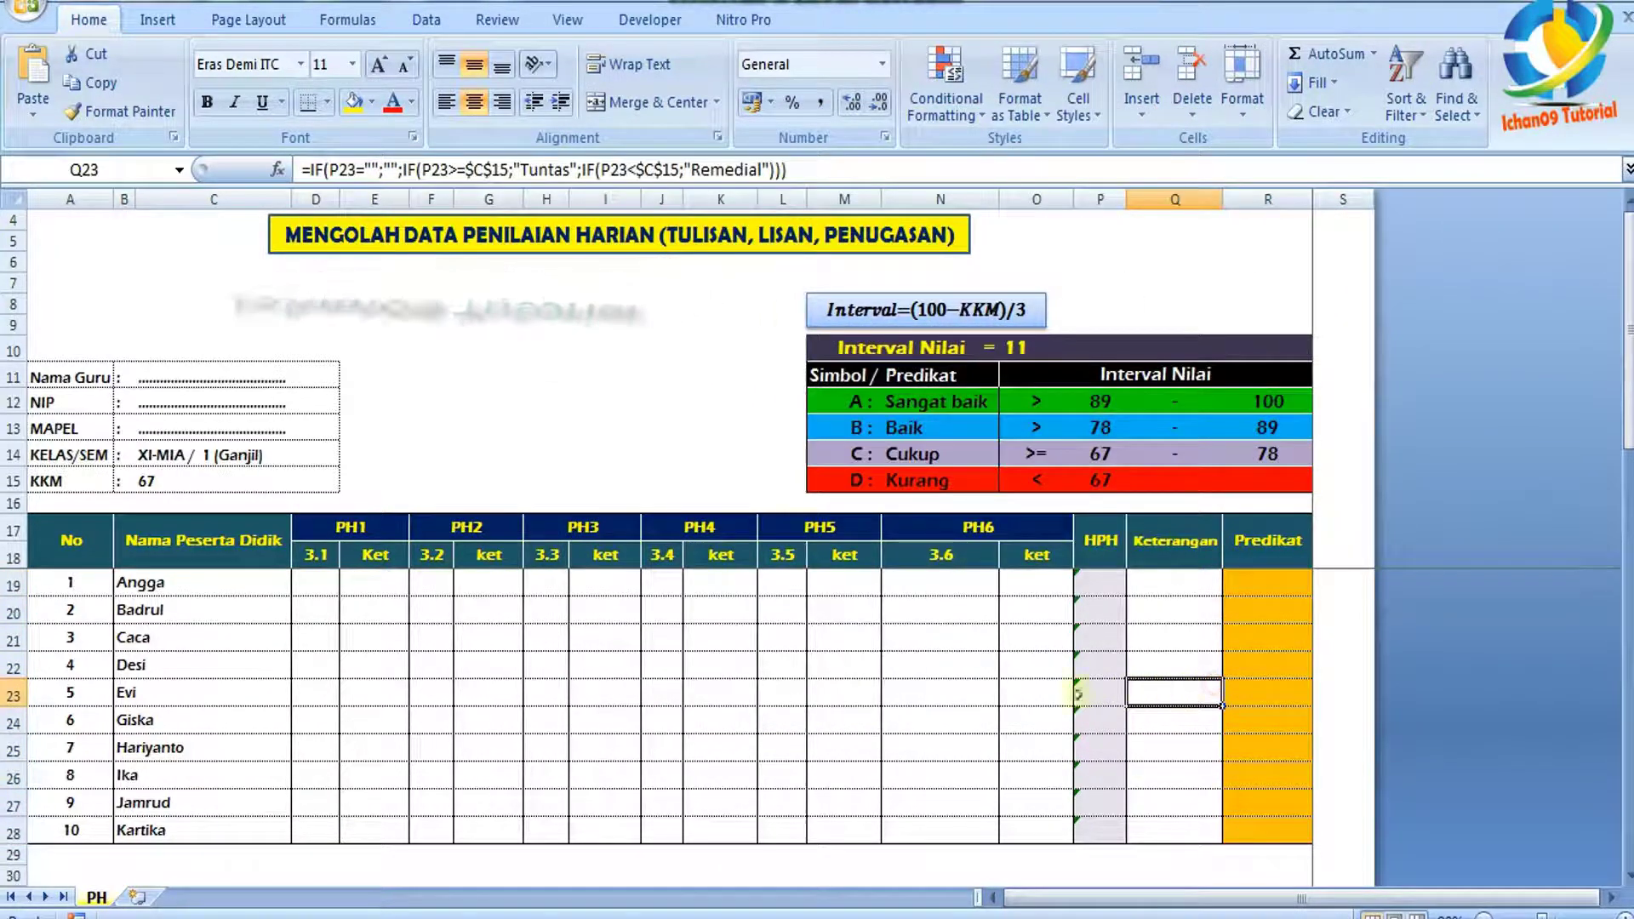
# Enter PH1 scores 60, 76, 89 and 90 for the first four students in D19:D22
pyautogui.click(310, 583)
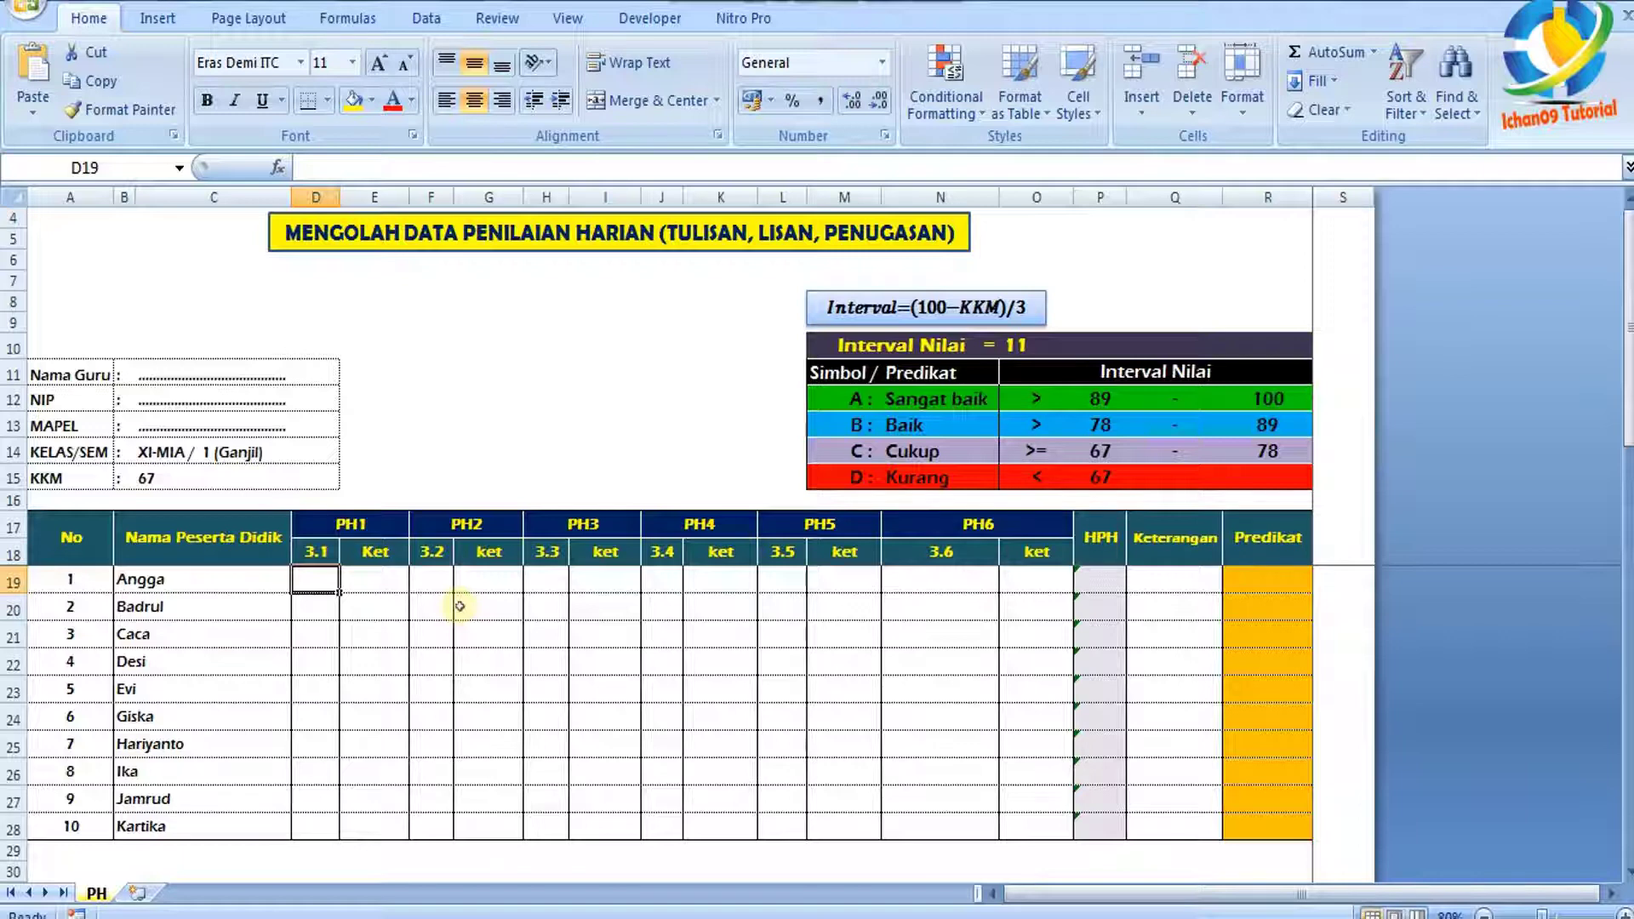
pyautogui.write('60')
pyautogui.press('Return')
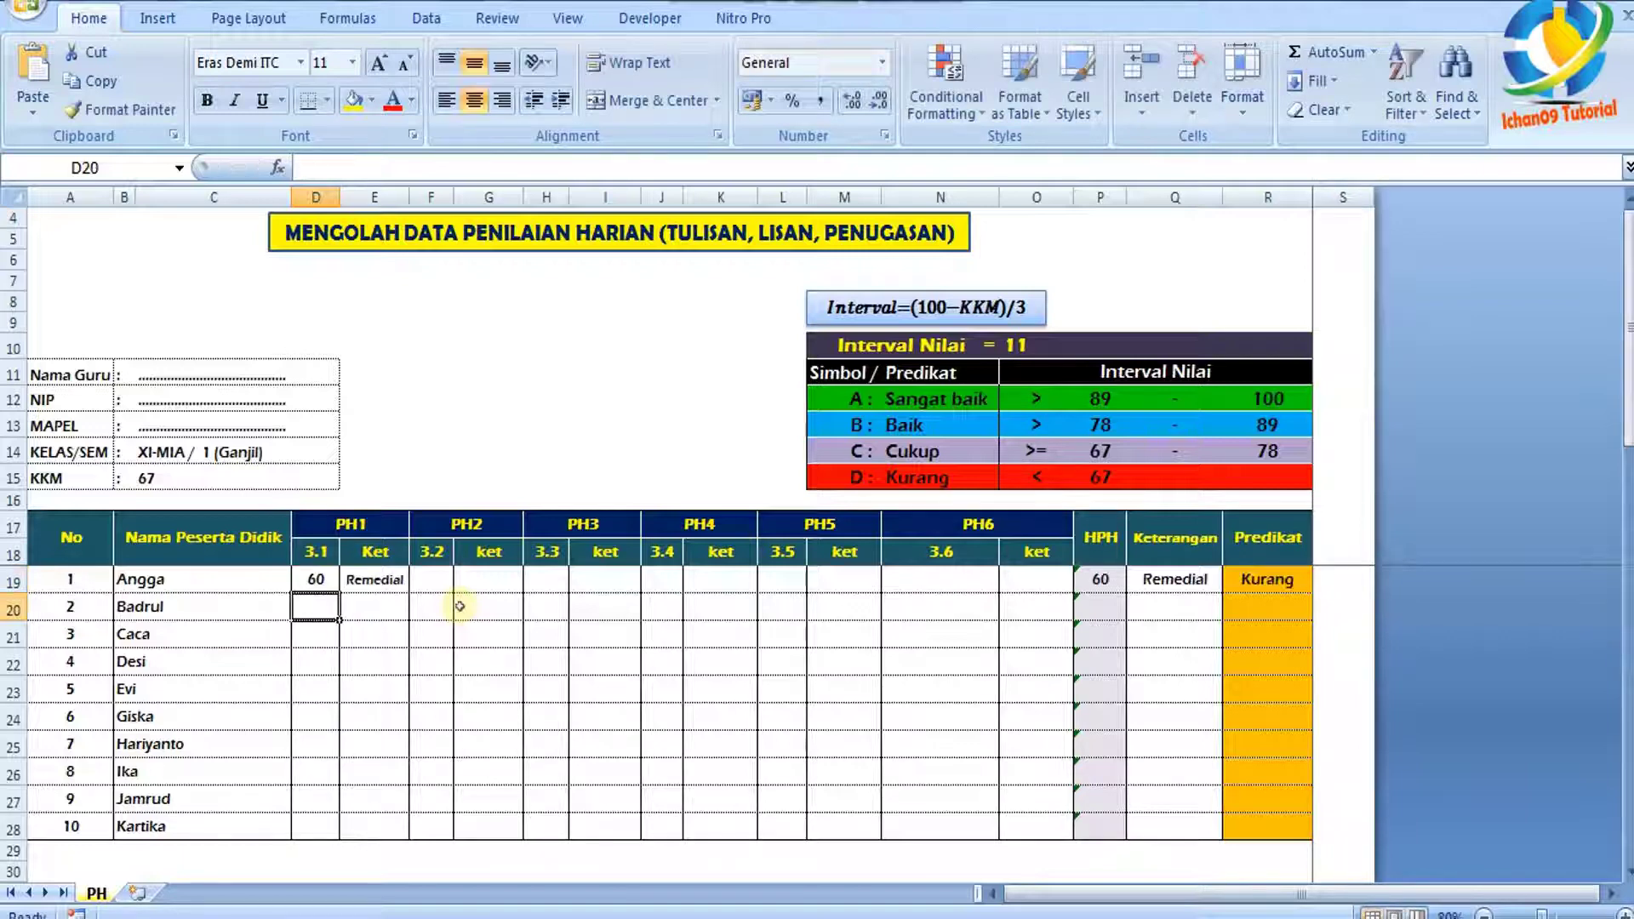
pyautogui.write('76')
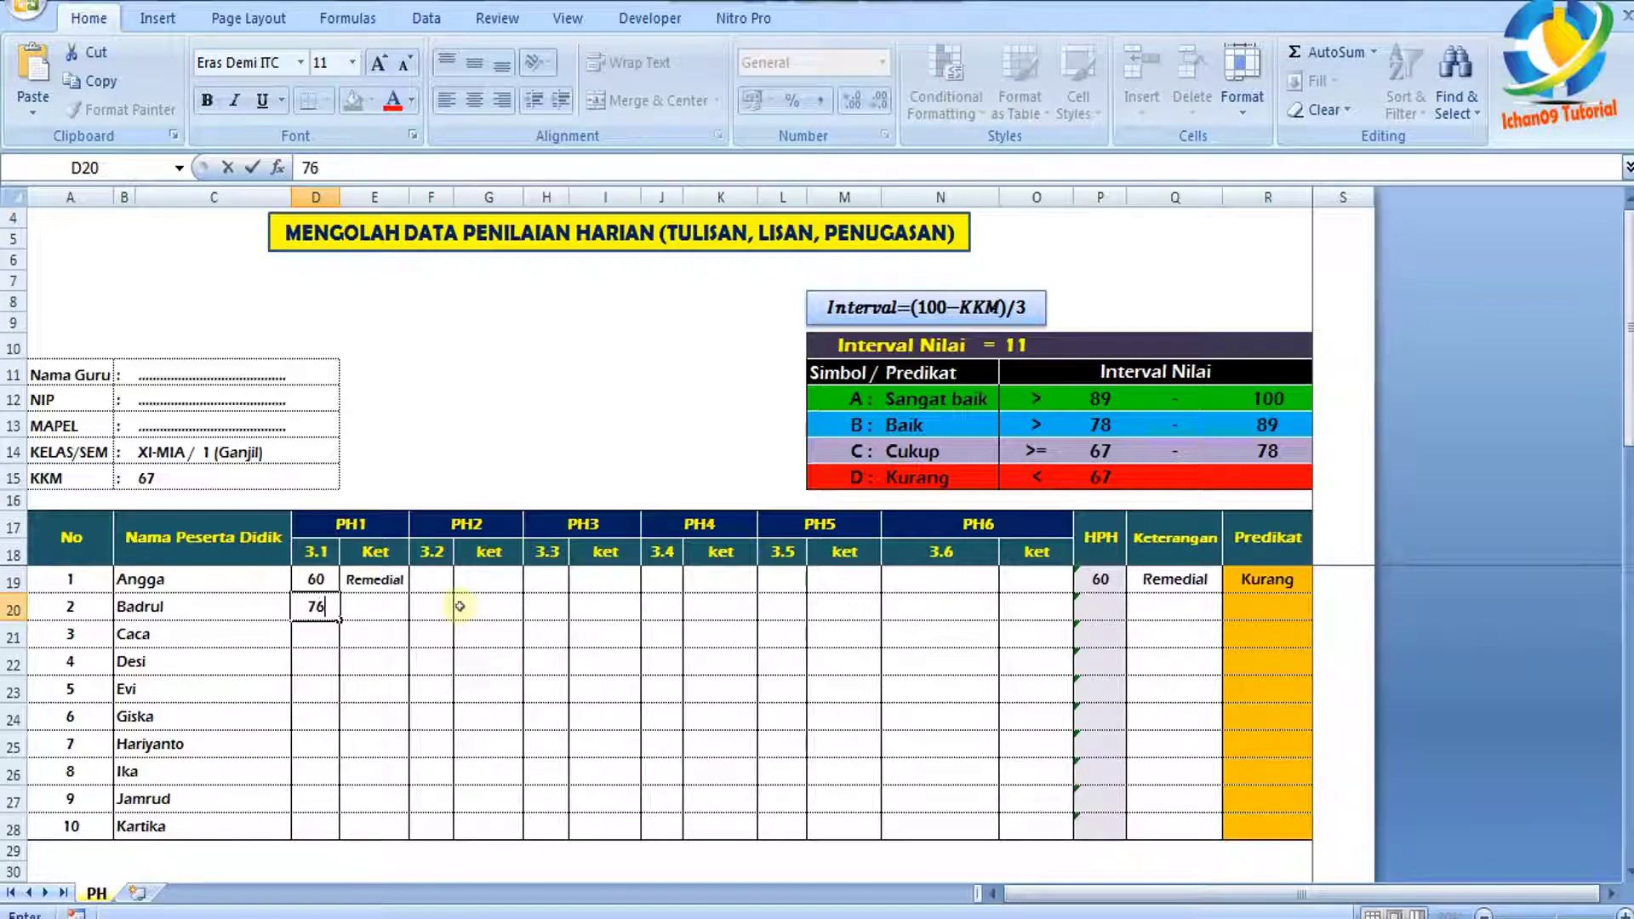
pyautogui.press('Return')
pyautogui.write('89')
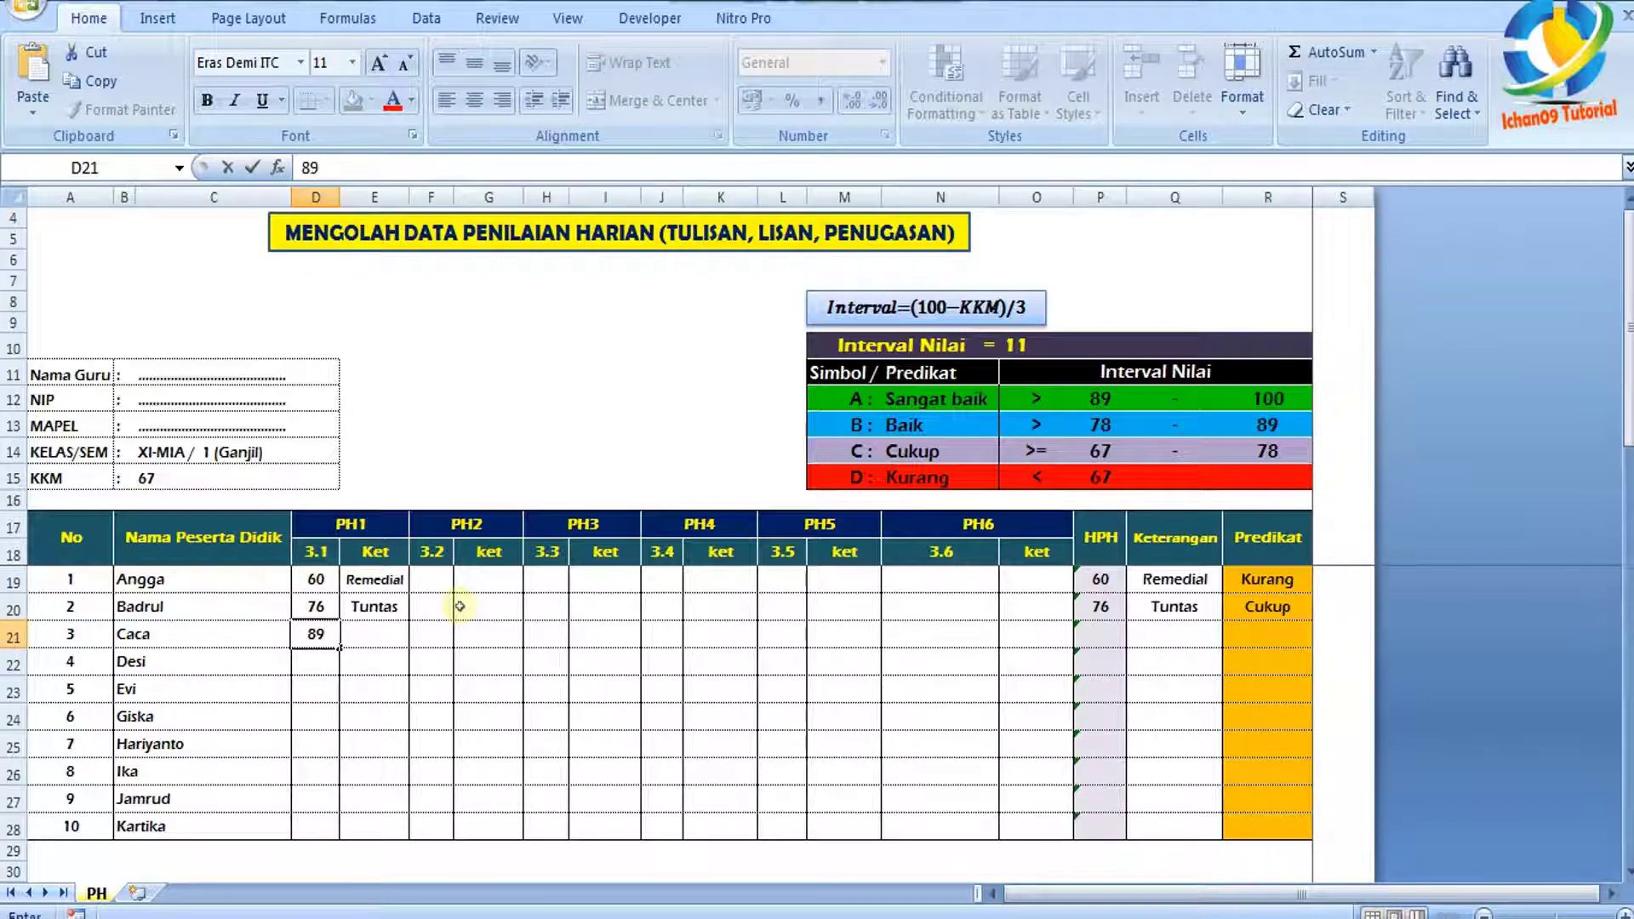
pyautogui.write('9')
pyautogui.press('Return')
pyautogui.press('Up')
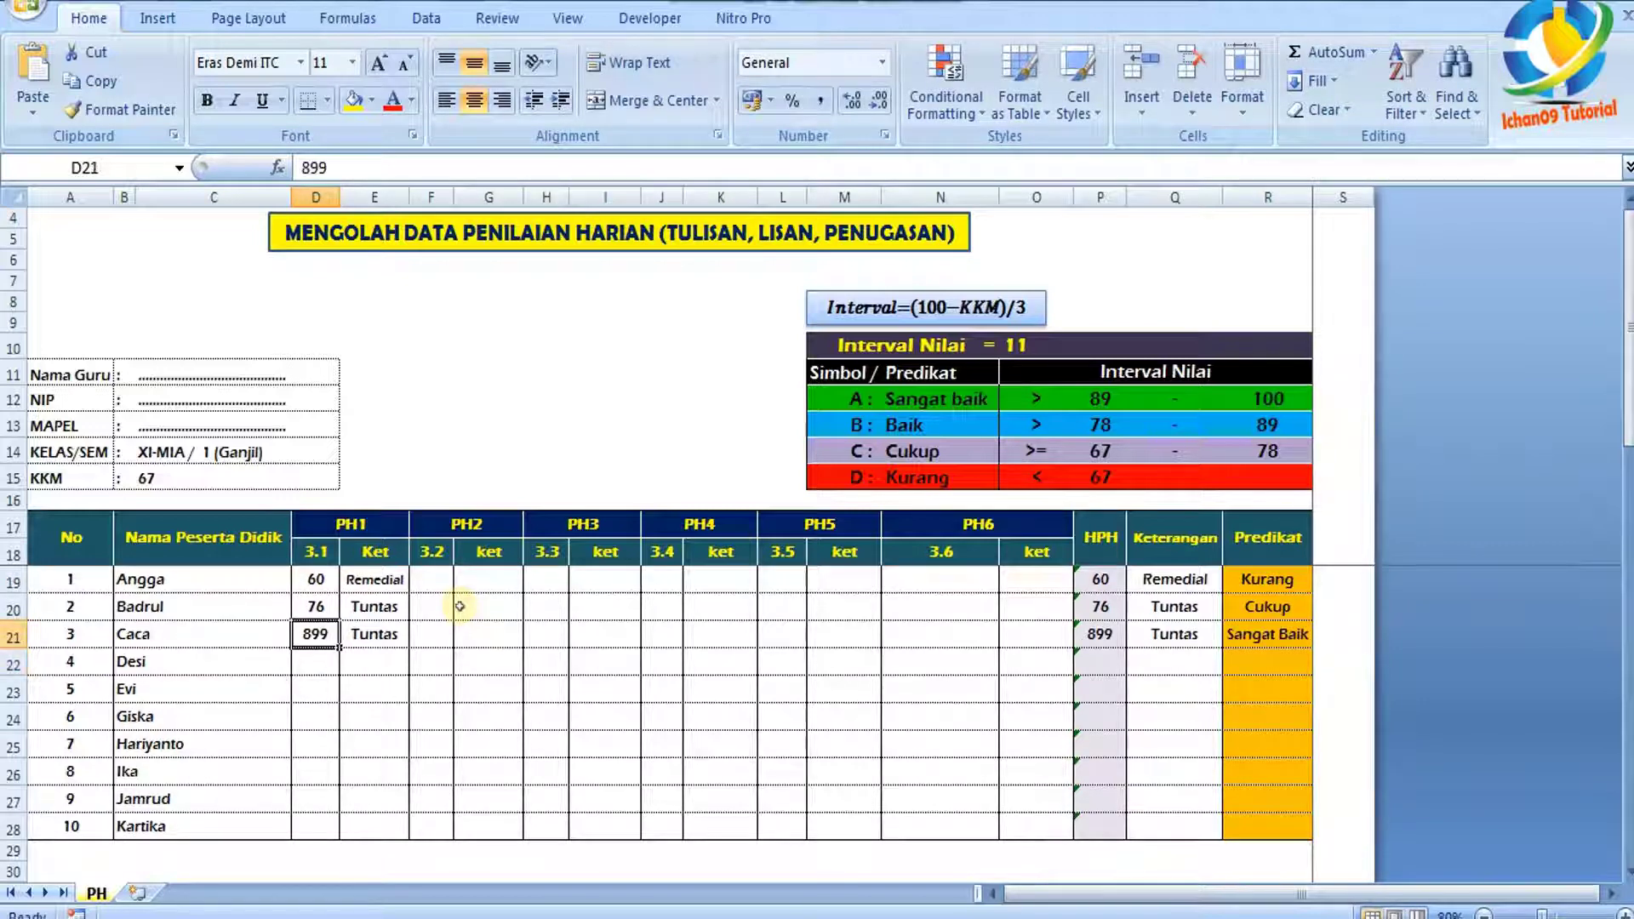
pyautogui.write('89')
pyautogui.press('Return')
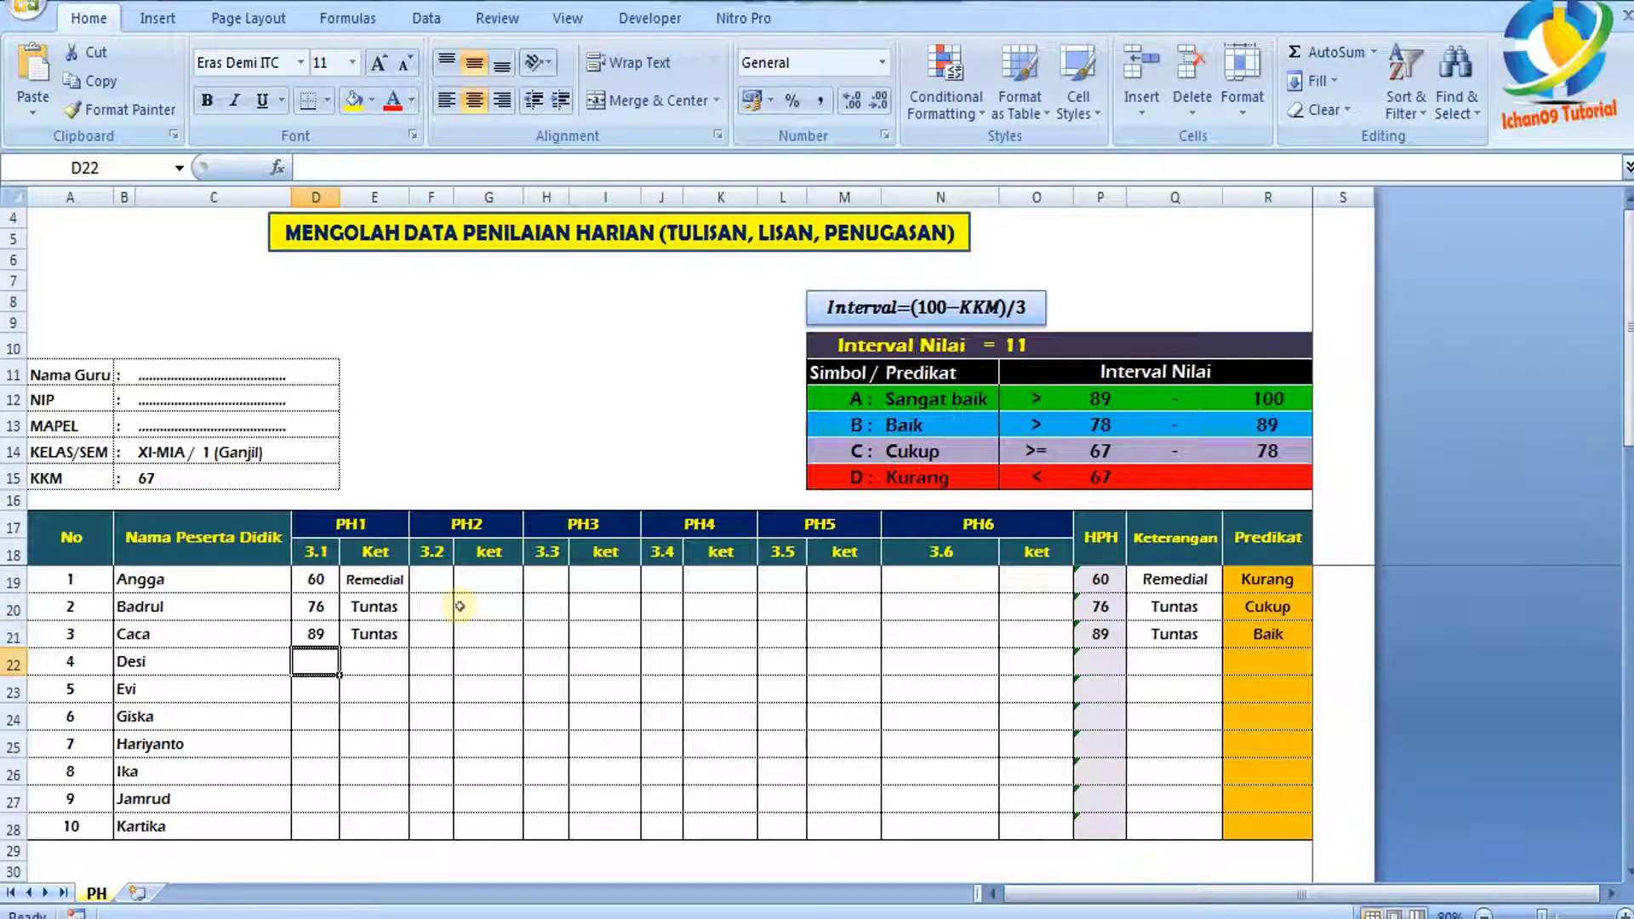
pyautogui.write('90')
pyautogui.press('Return')
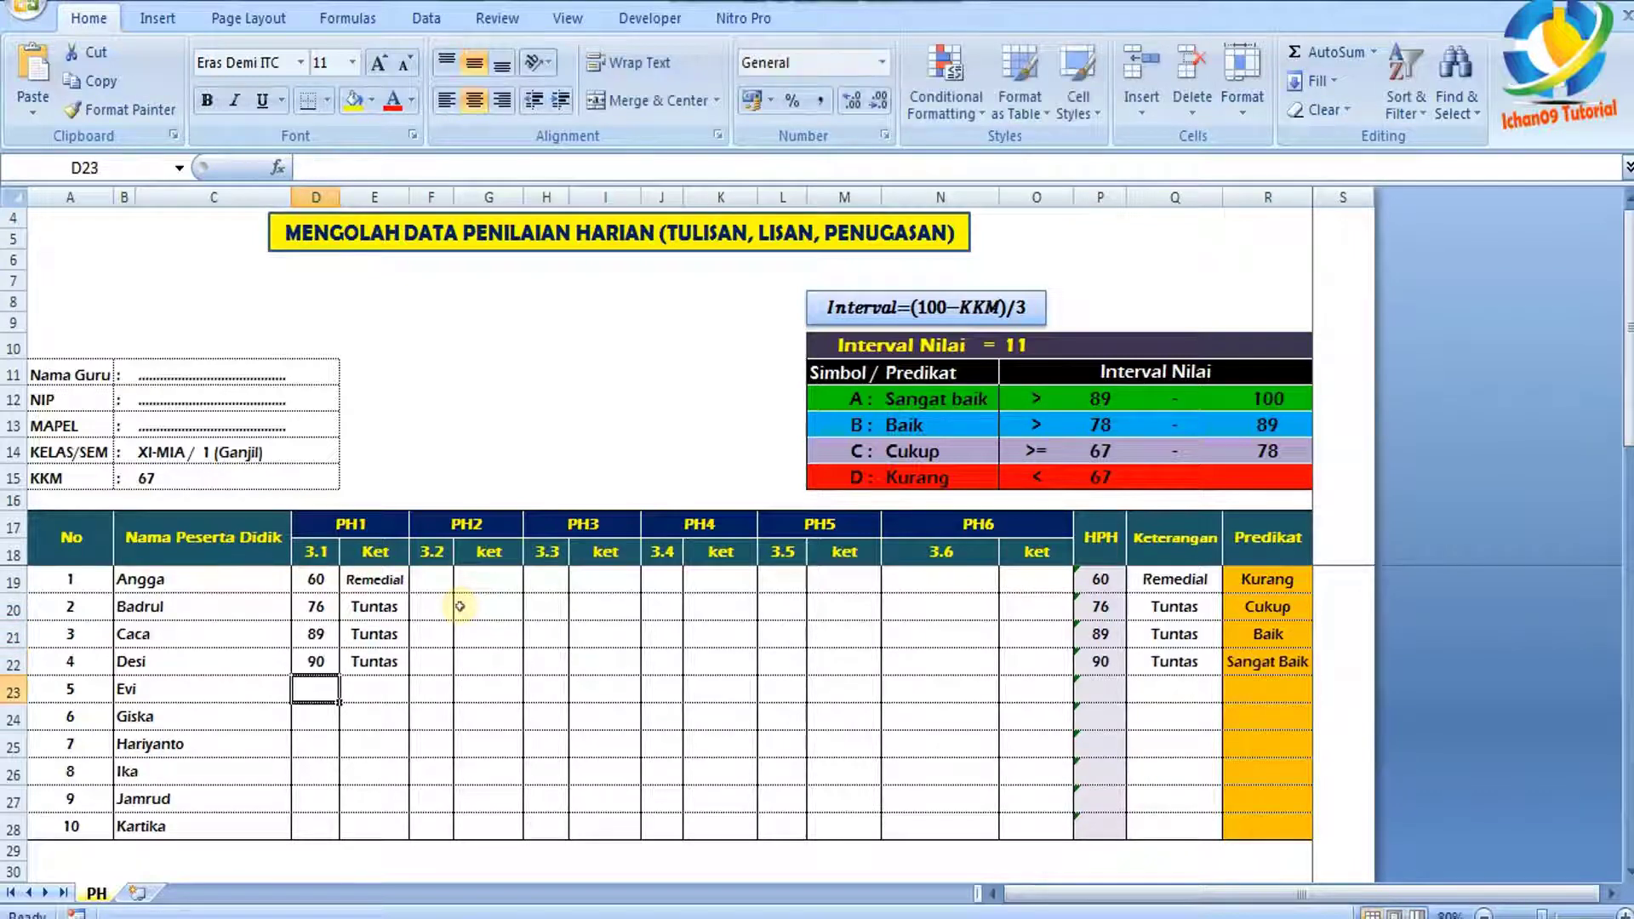
# Enter PH1 scores 75, 65, 56, 60, 76 and 80 for the remaining six students in D23:D28
pyautogui.write('75')
pyautogui.press('Return')
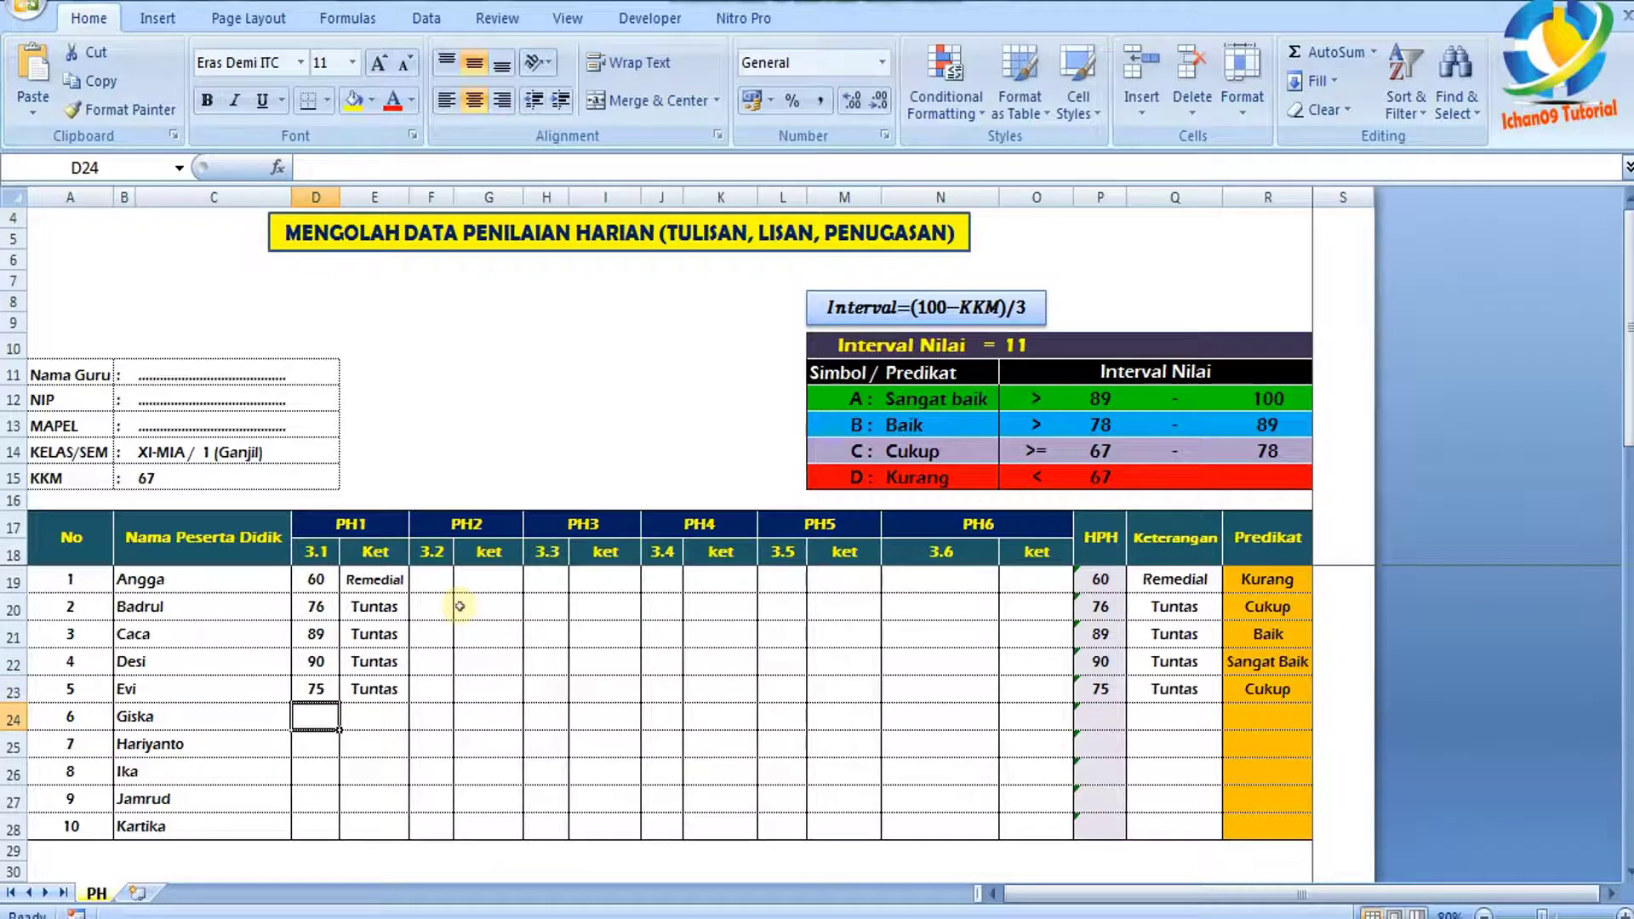
pyautogui.write('65')
pyautogui.press('Return')
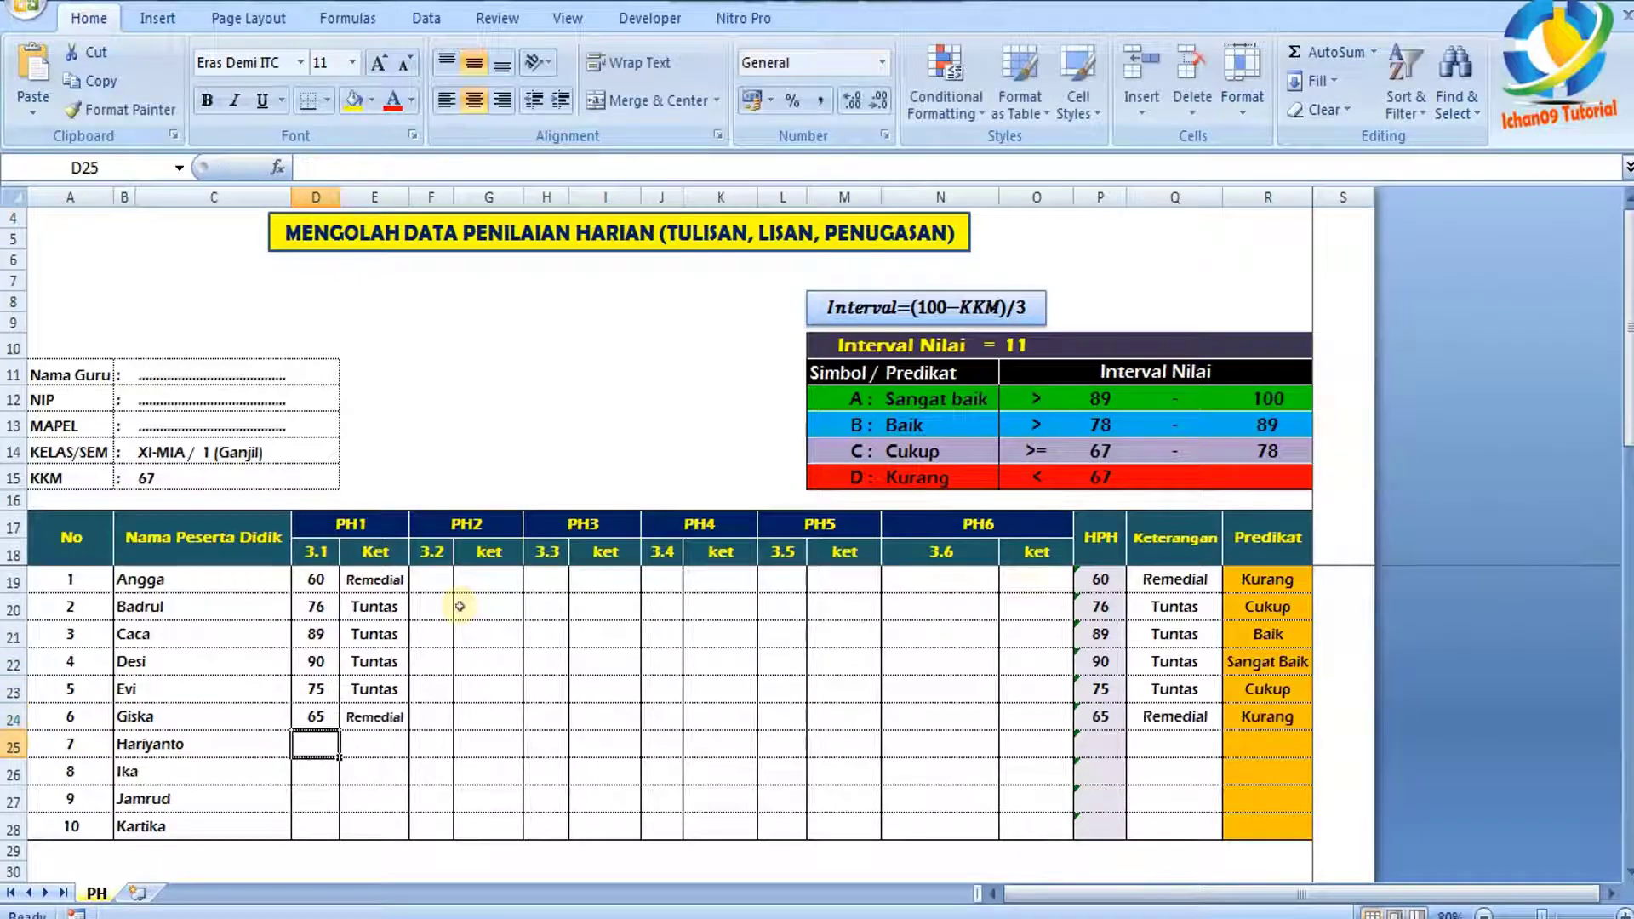
pyautogui.write('56')
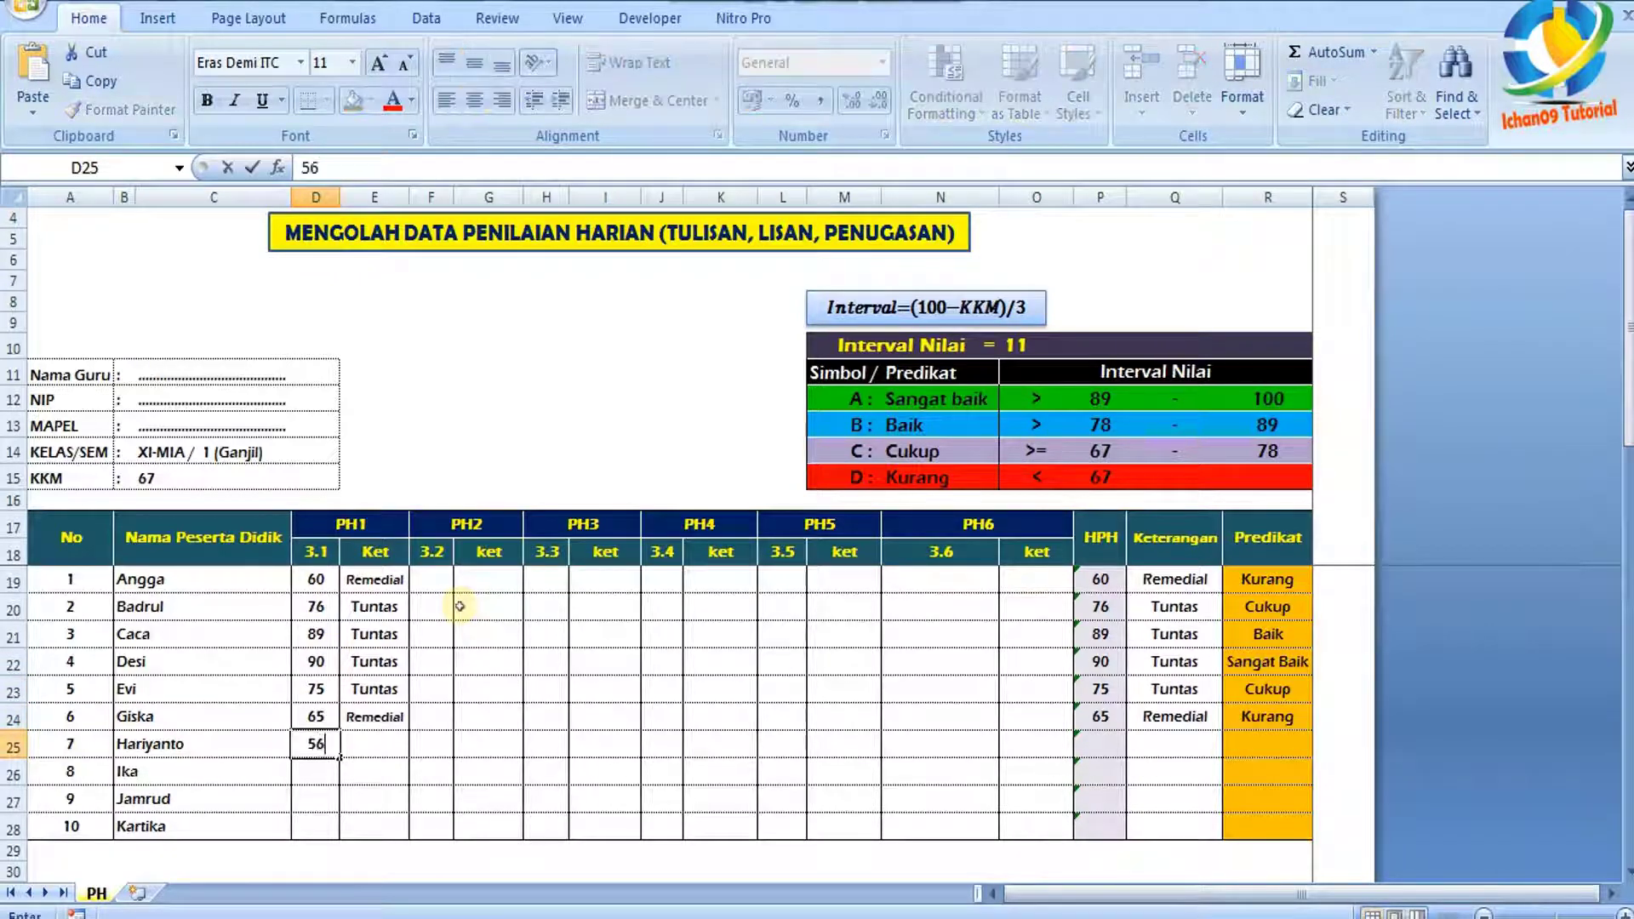
pyautogui.press('Return')
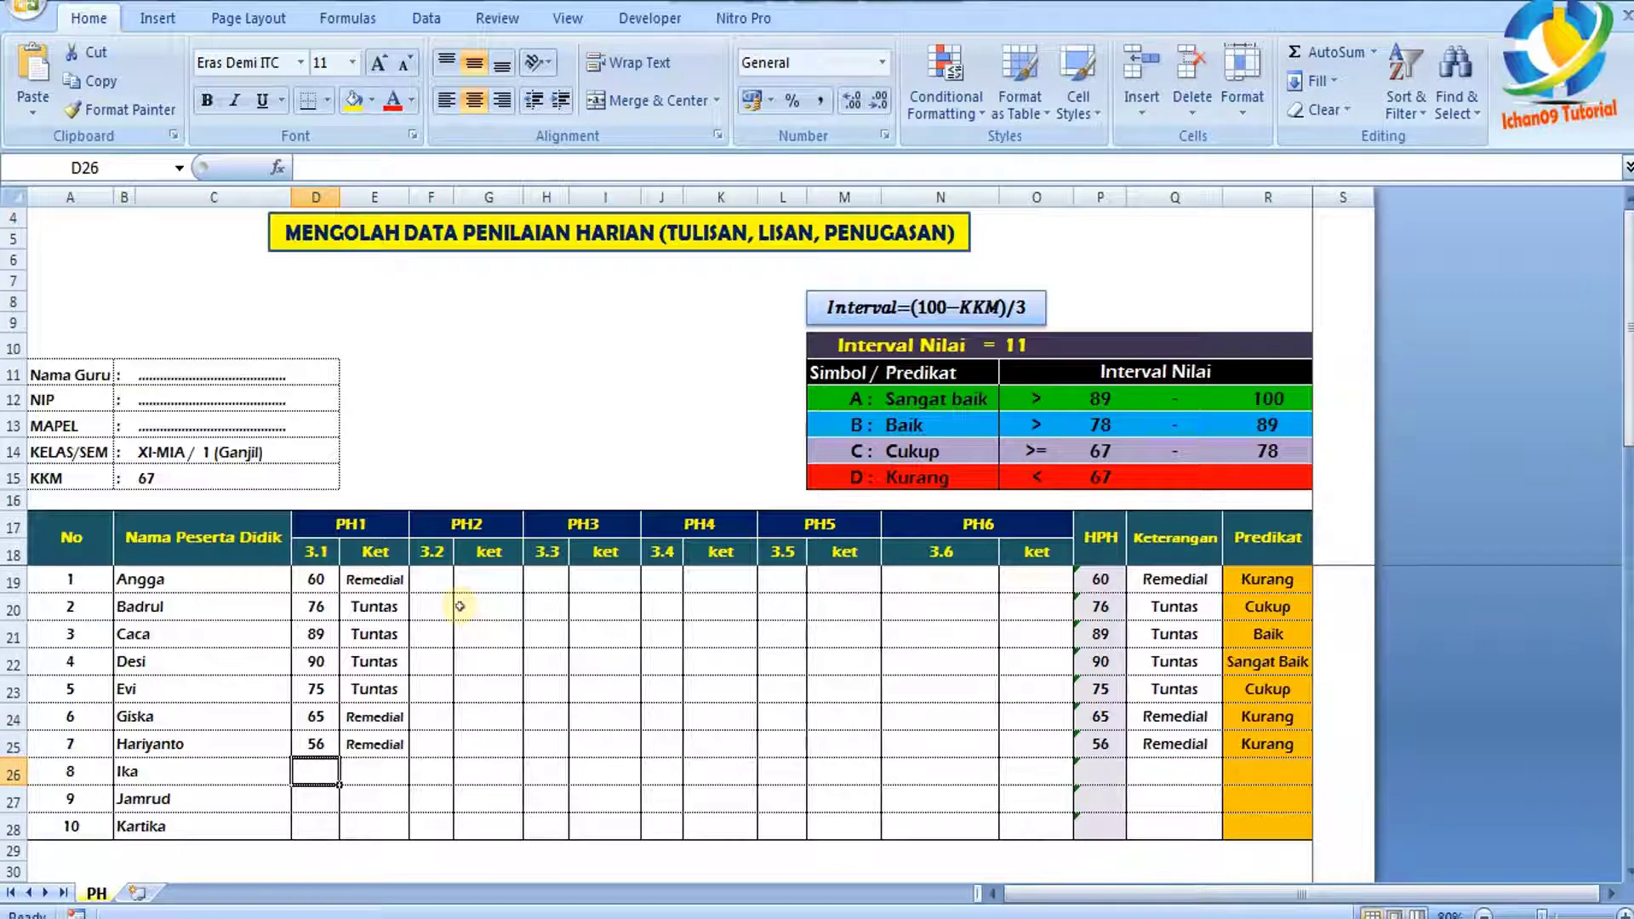
pyautogui.write('60')
pyautogui.press('Return')
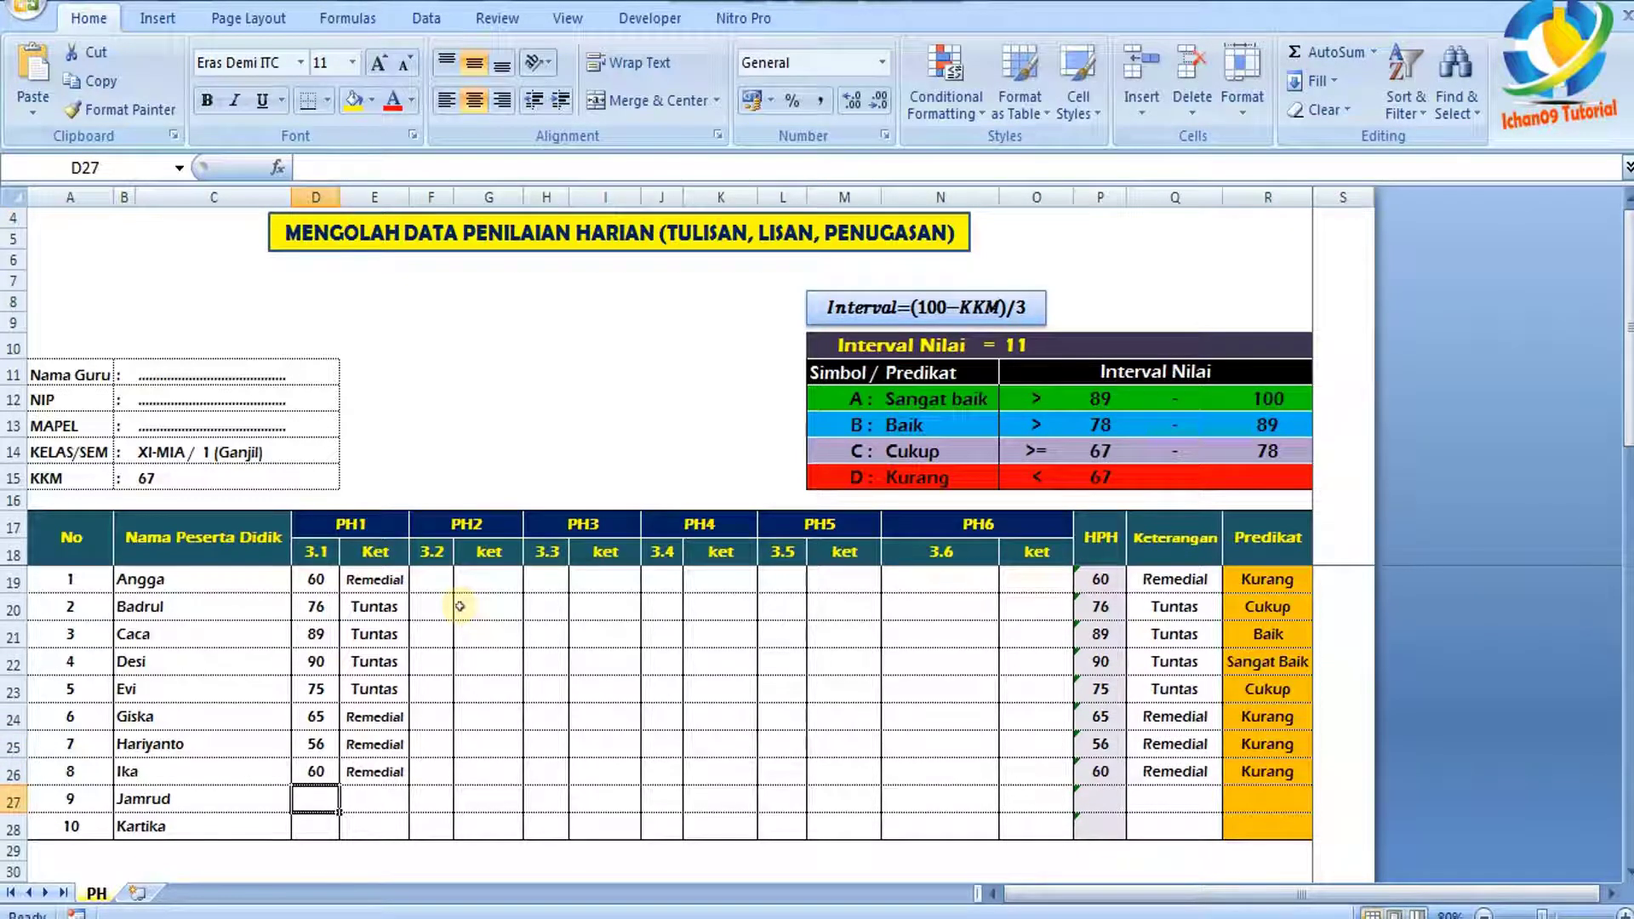
pyautogui.write('76')
pyautogui.press('Return')
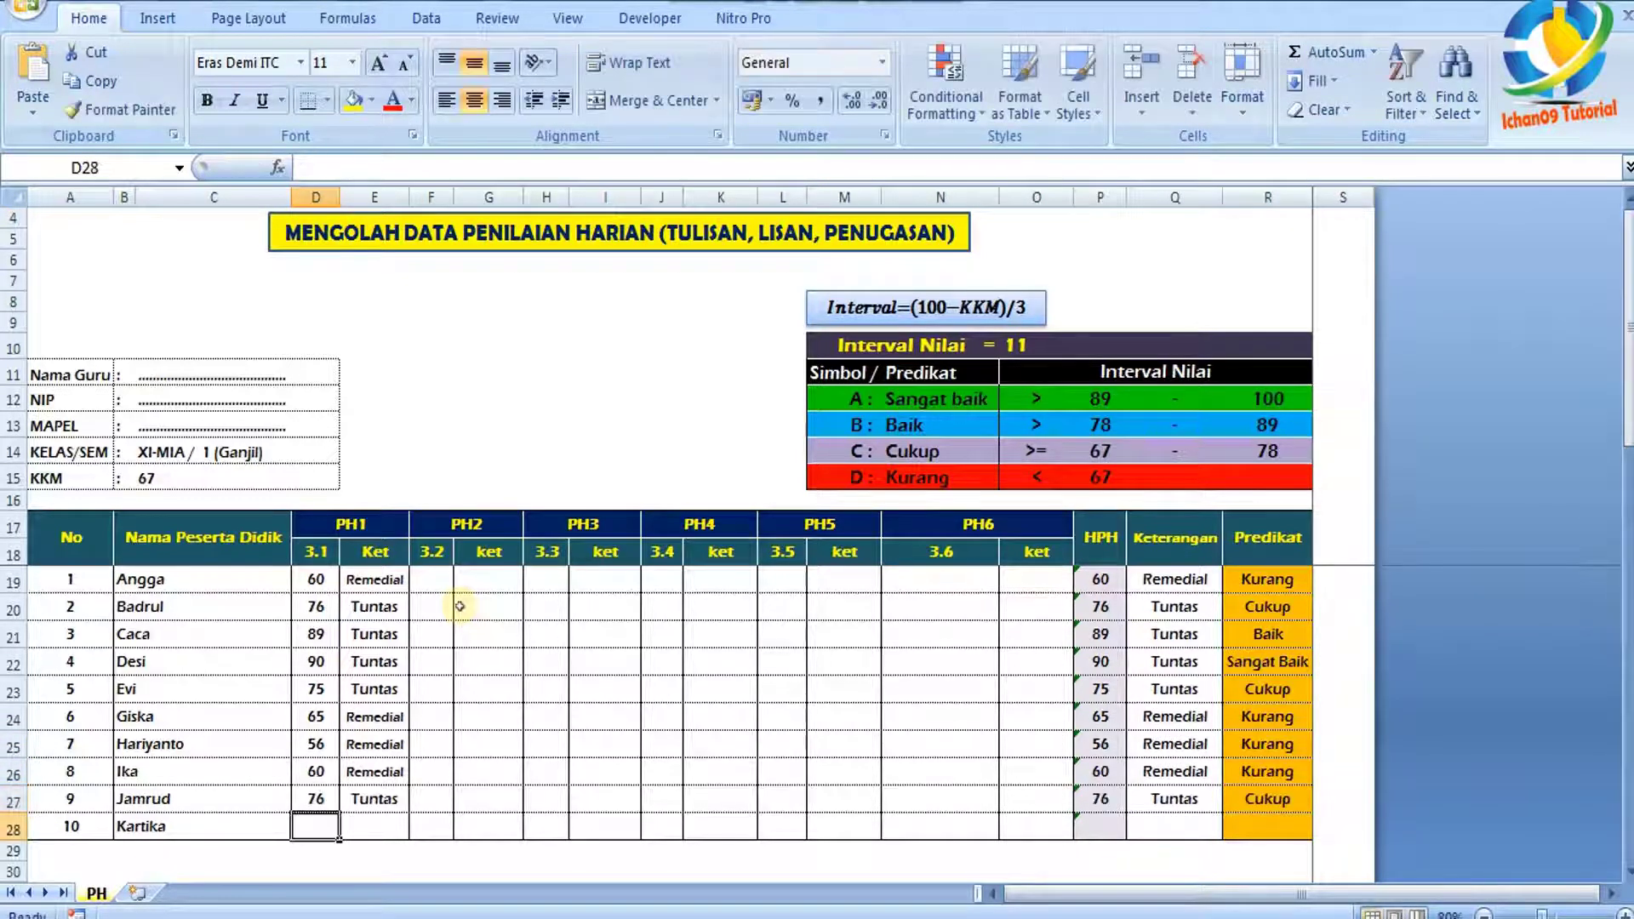
pyautogui.write('80')
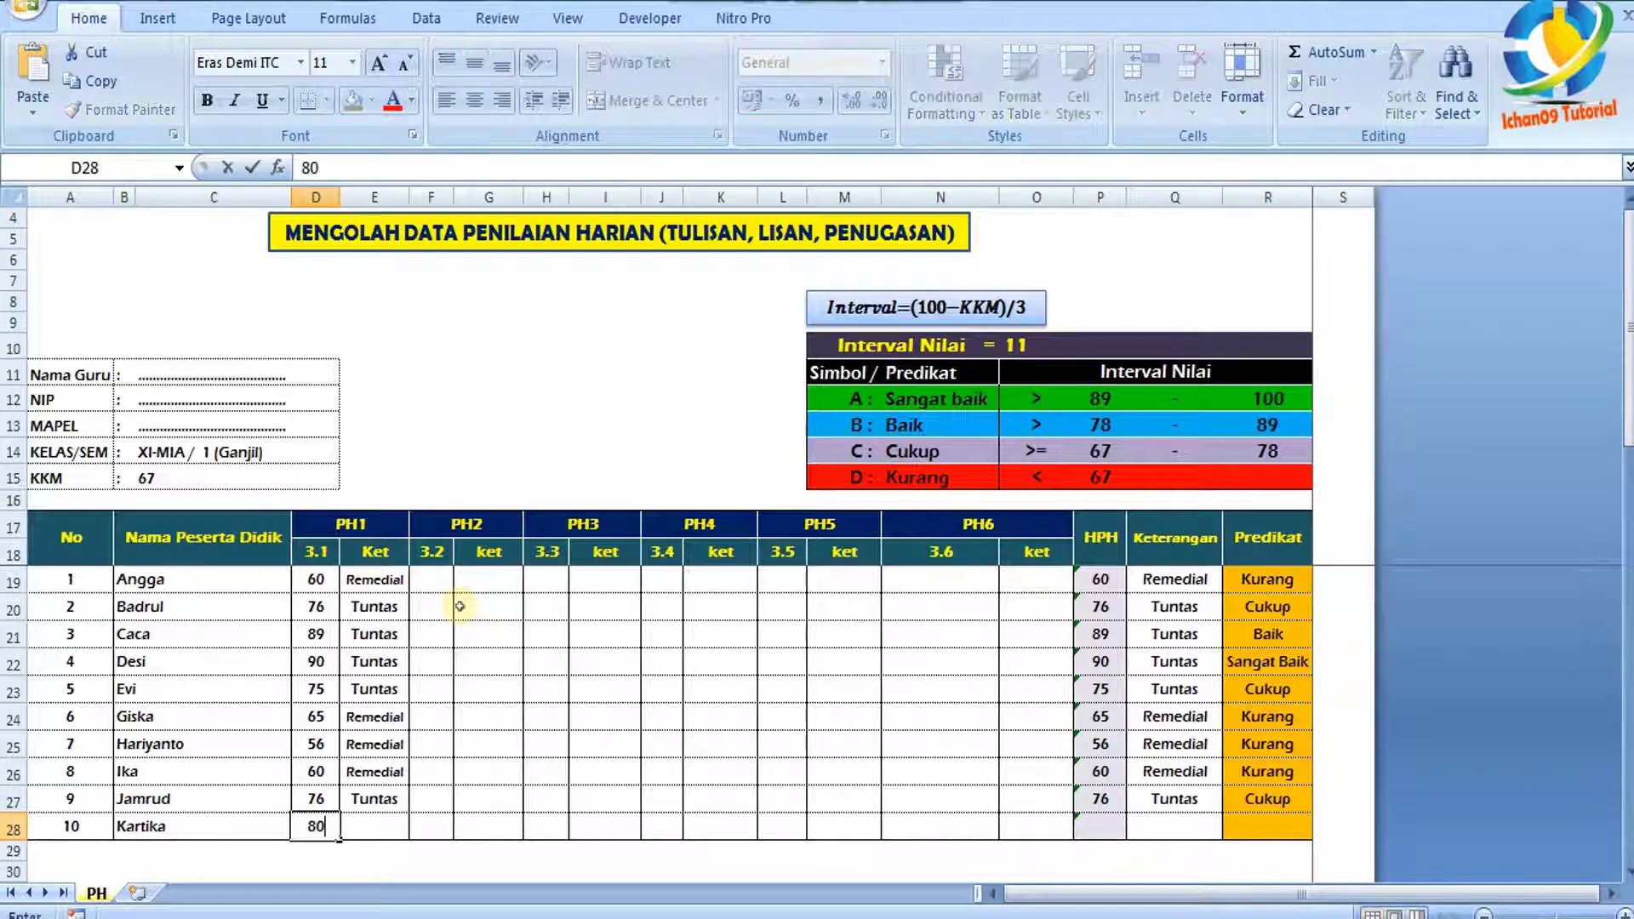
pyautogui.press('Return')
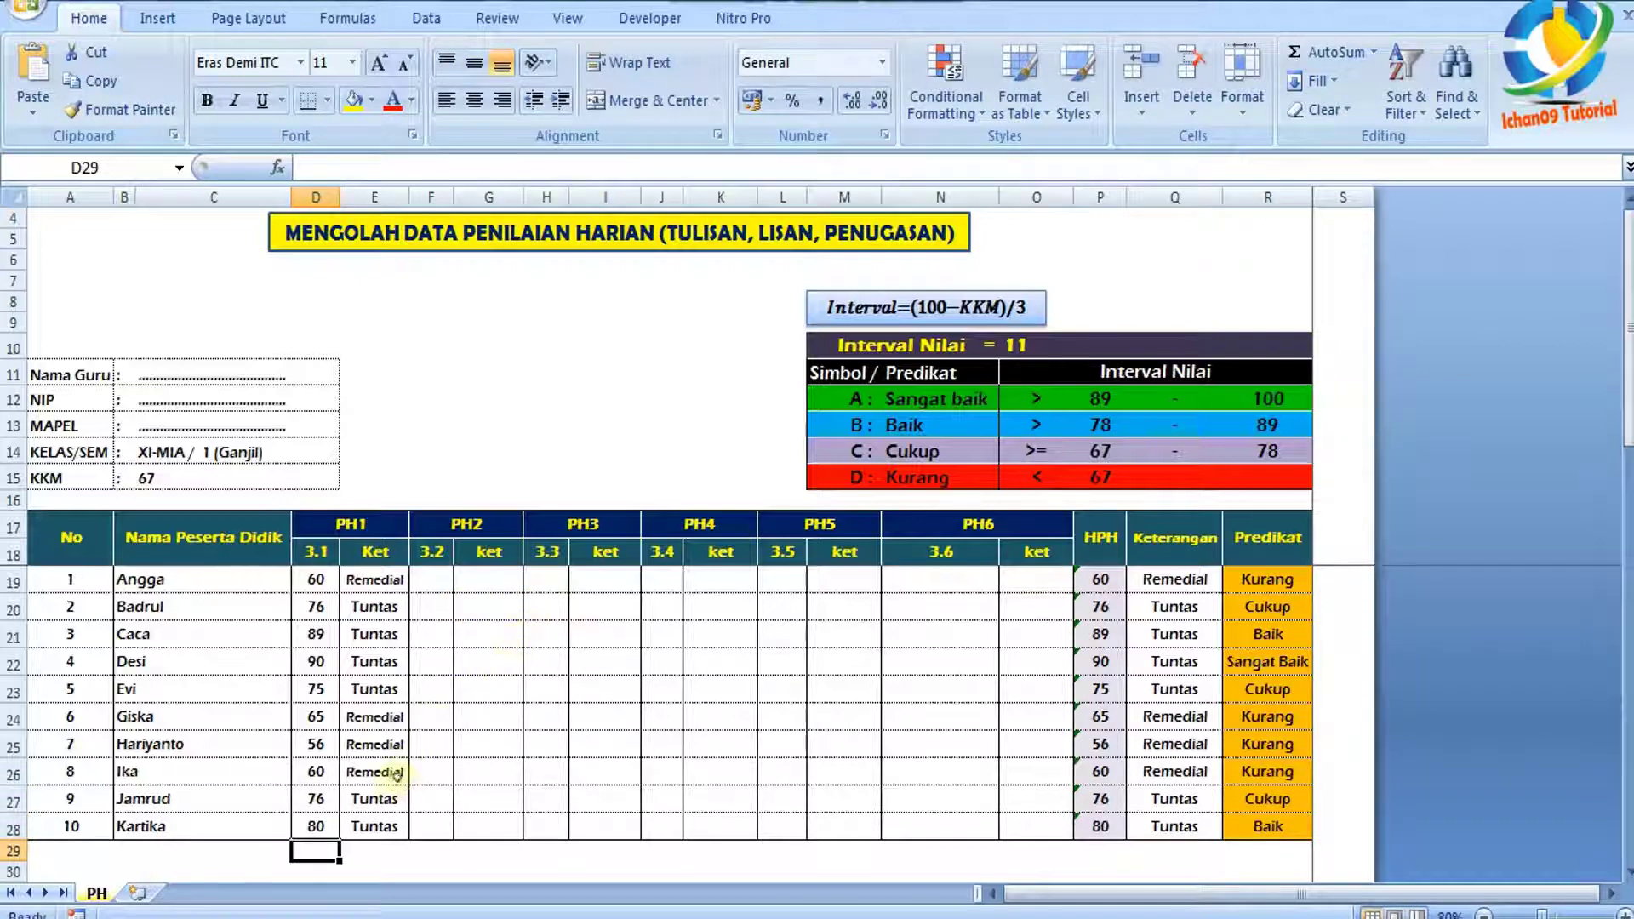
# Enter PH2 scores 78, 82, 67, 70 and 61 for the first five students in F19:F23
pyautogui.click(440, 583)
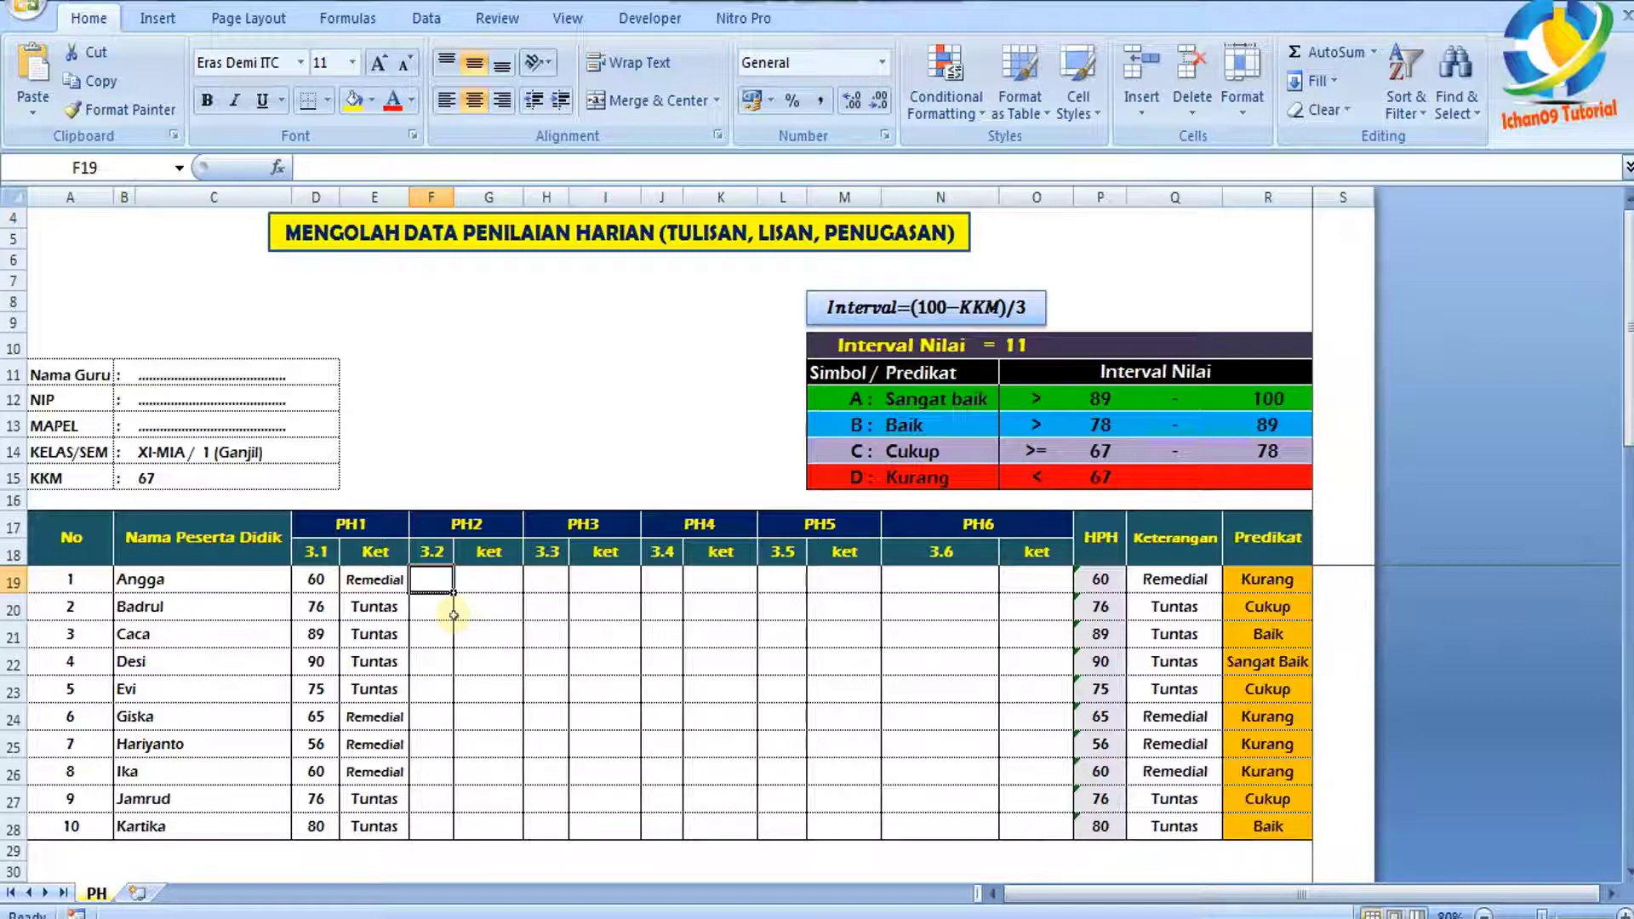
pyautogui.write('78')
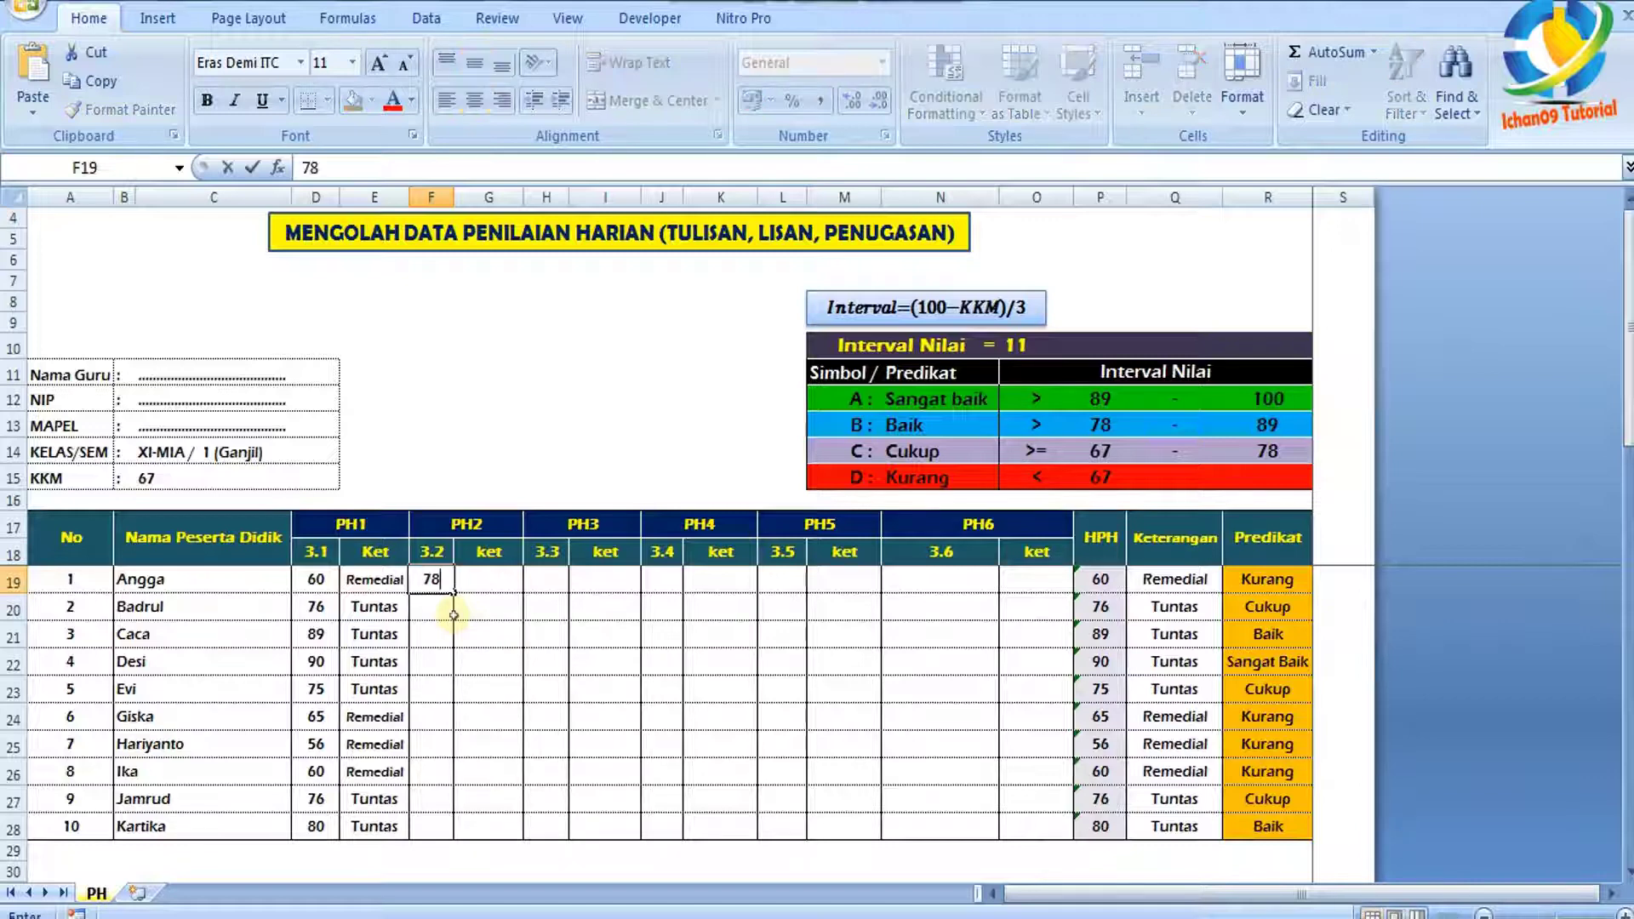
pyautogui.press('Return')
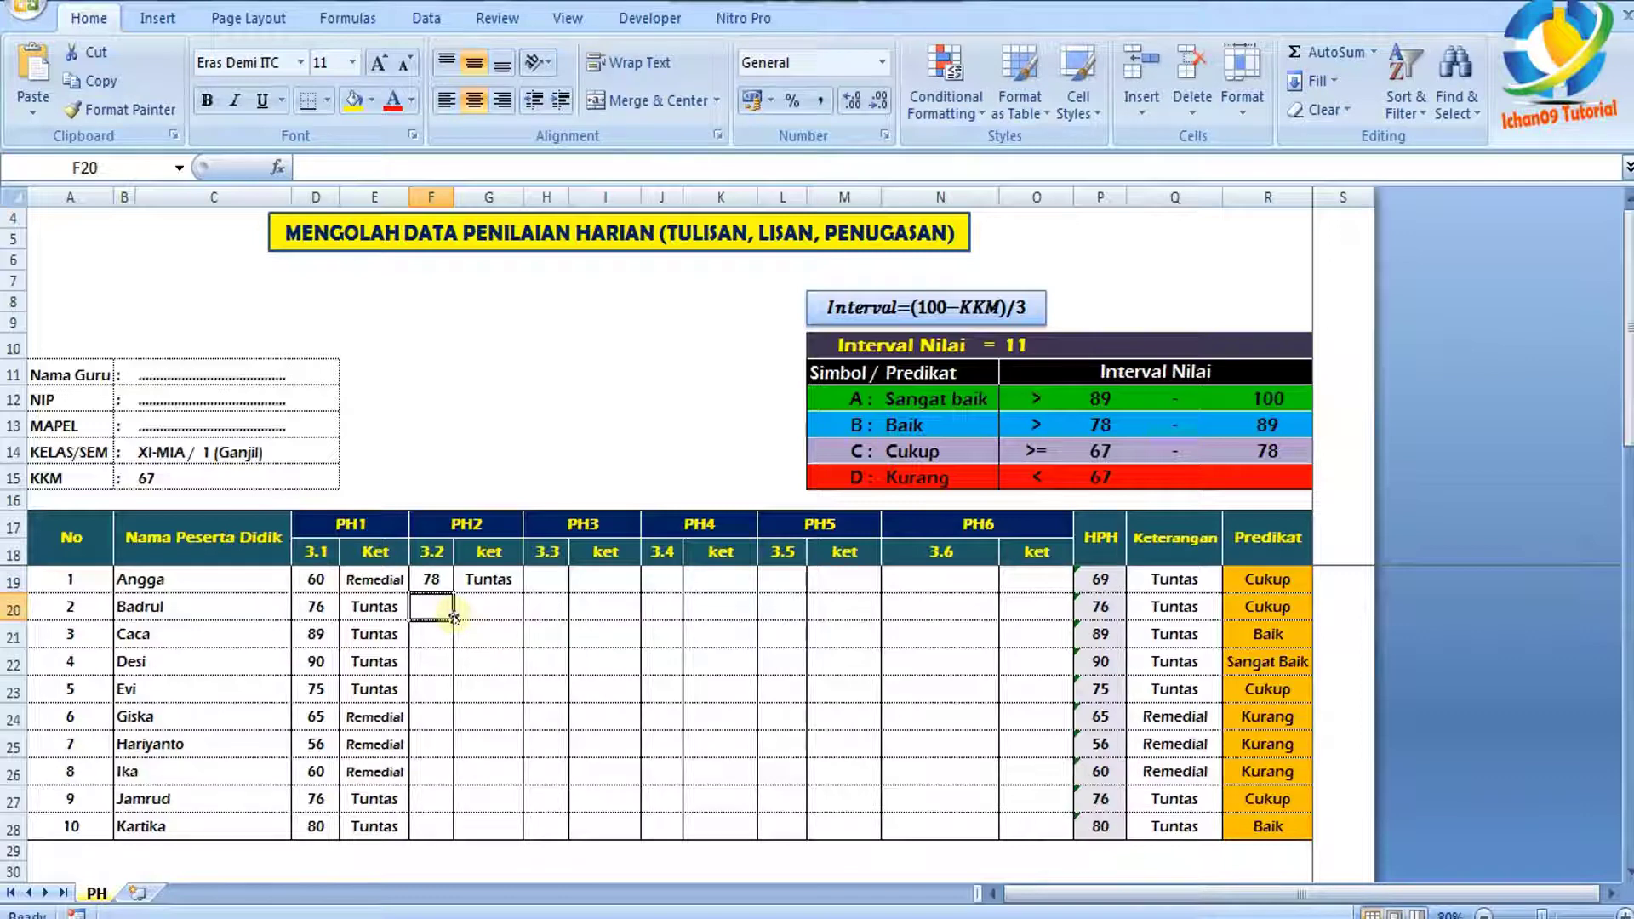
pyautogui.write('82')
pyautogui.press('Return')
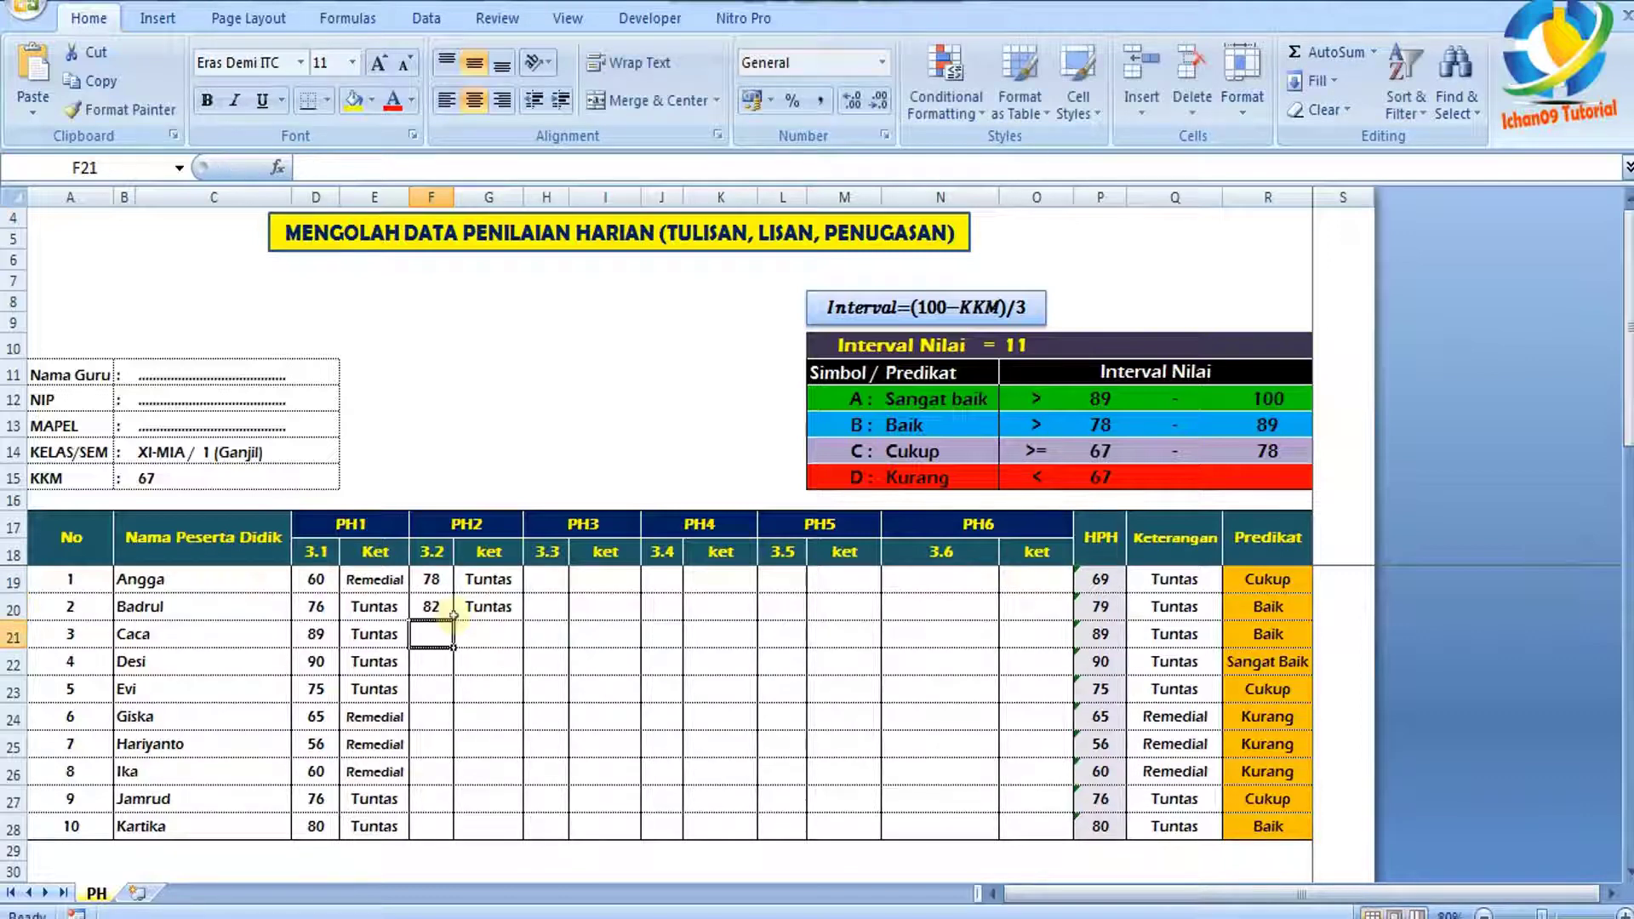
pyautogui.write('67')
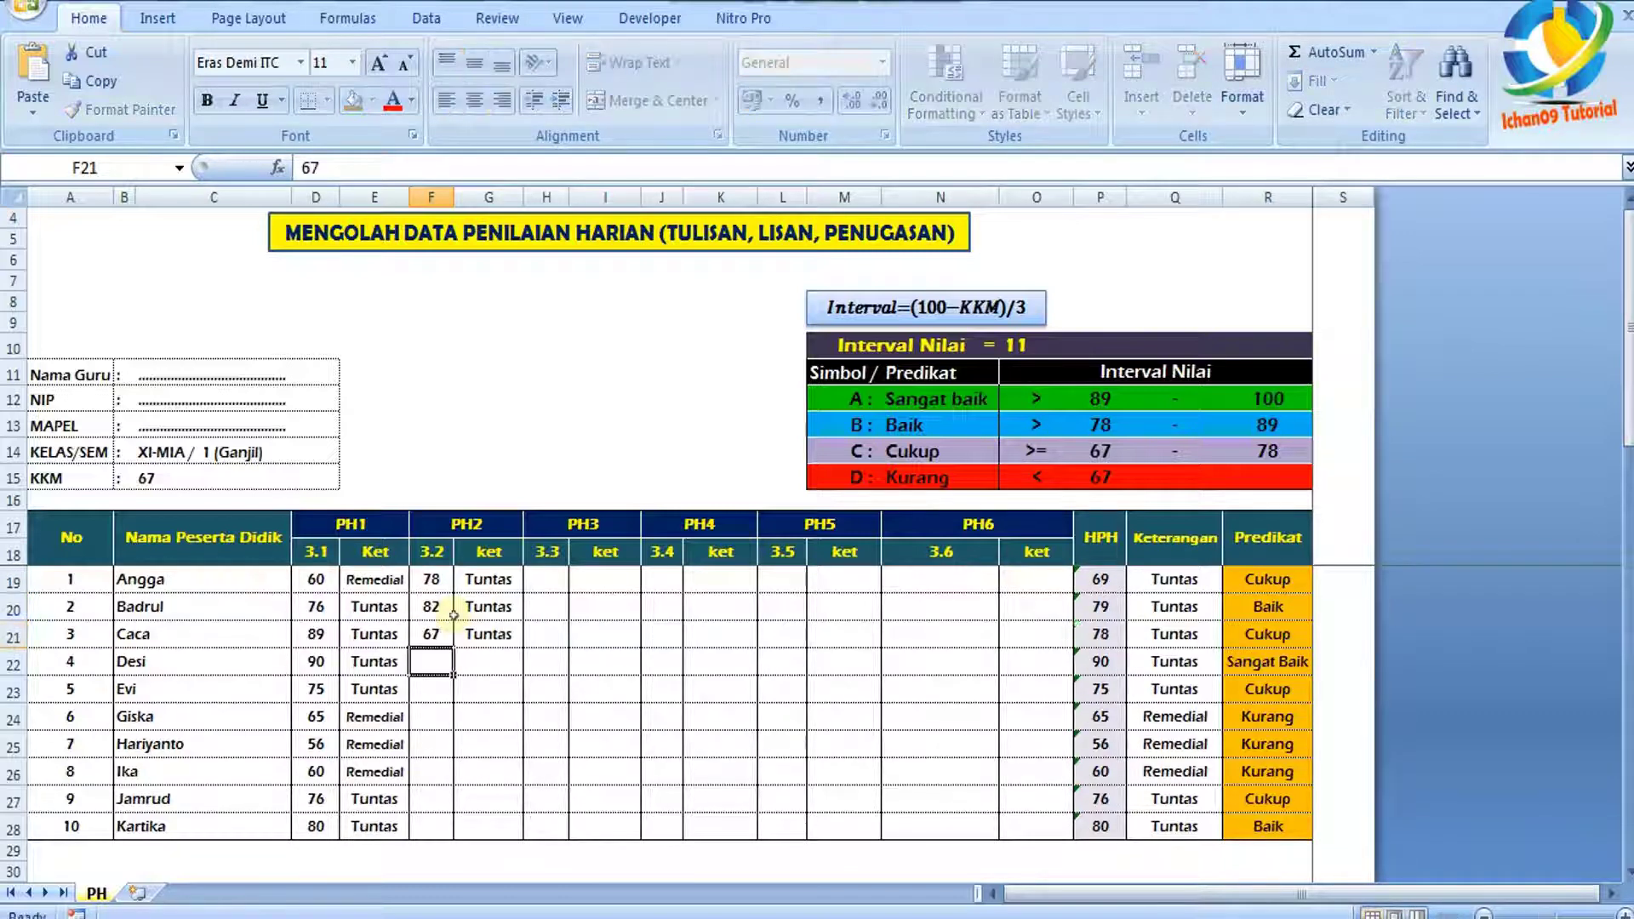
pyautogui.press('Return')
pyautogui.write('70')
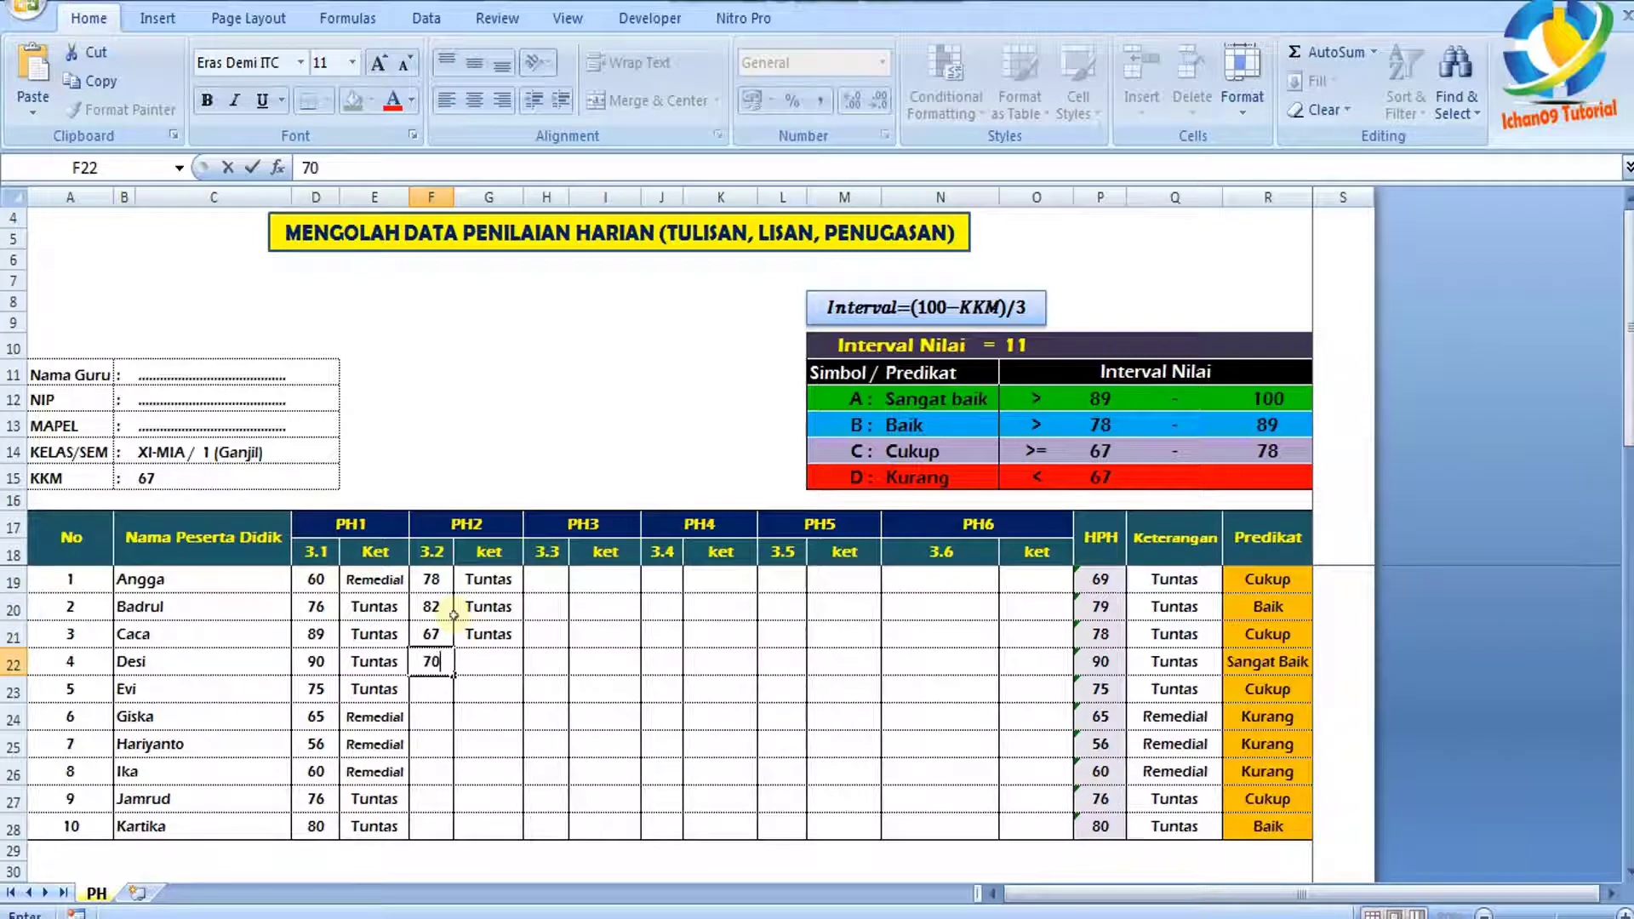
pyautogui.press('Return')
pyautogui.write('61')
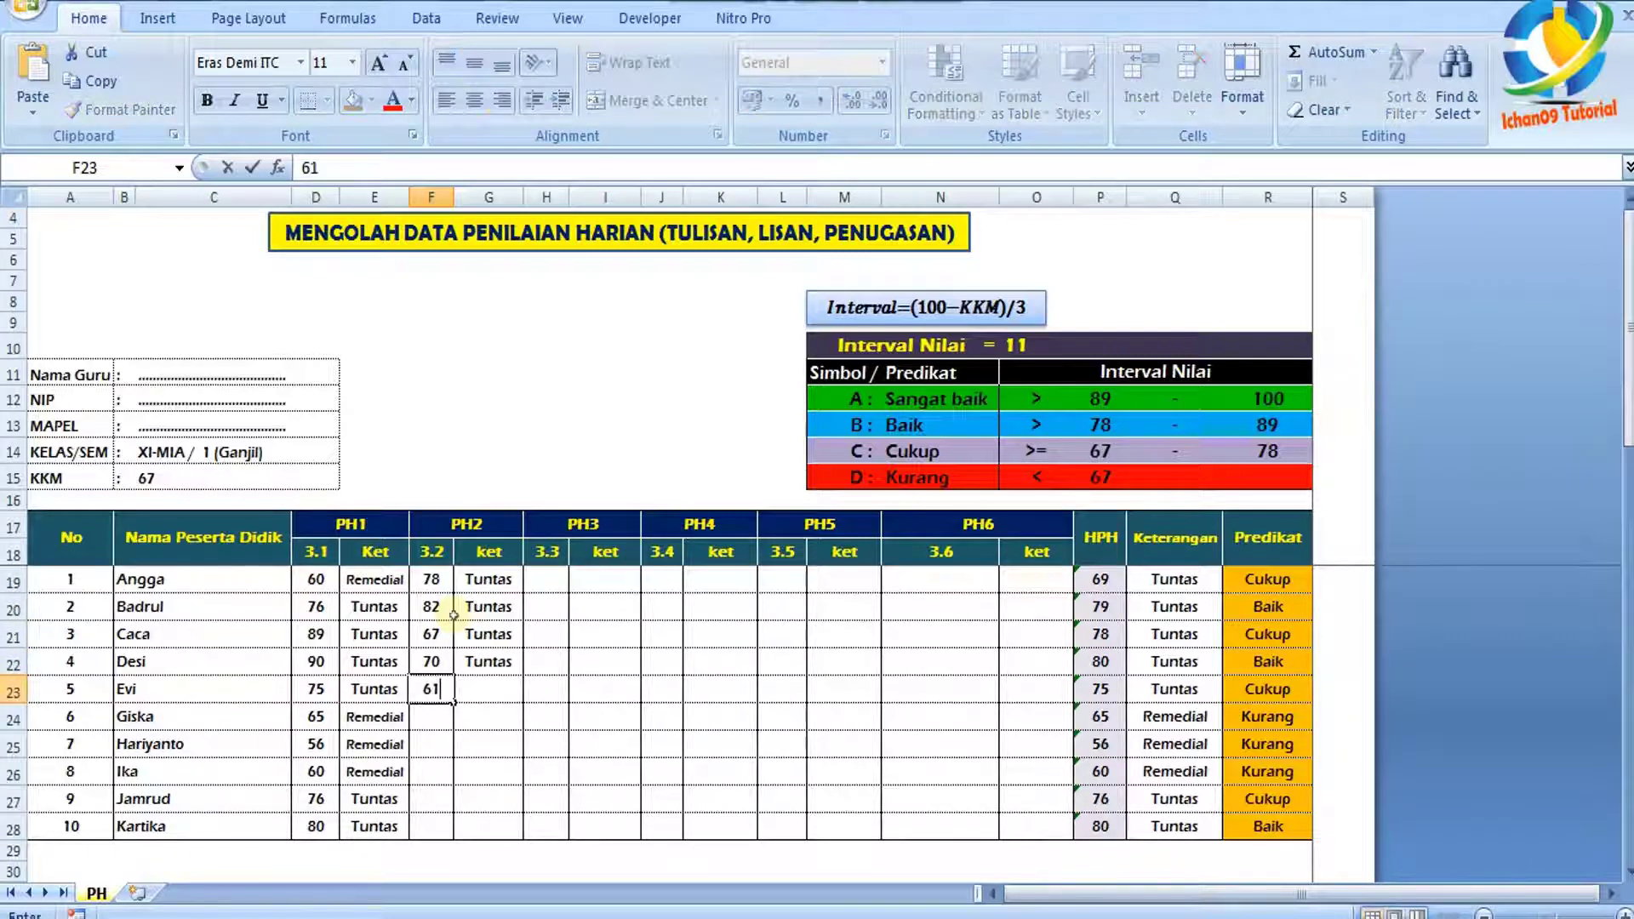
pyautogui.press('Return')
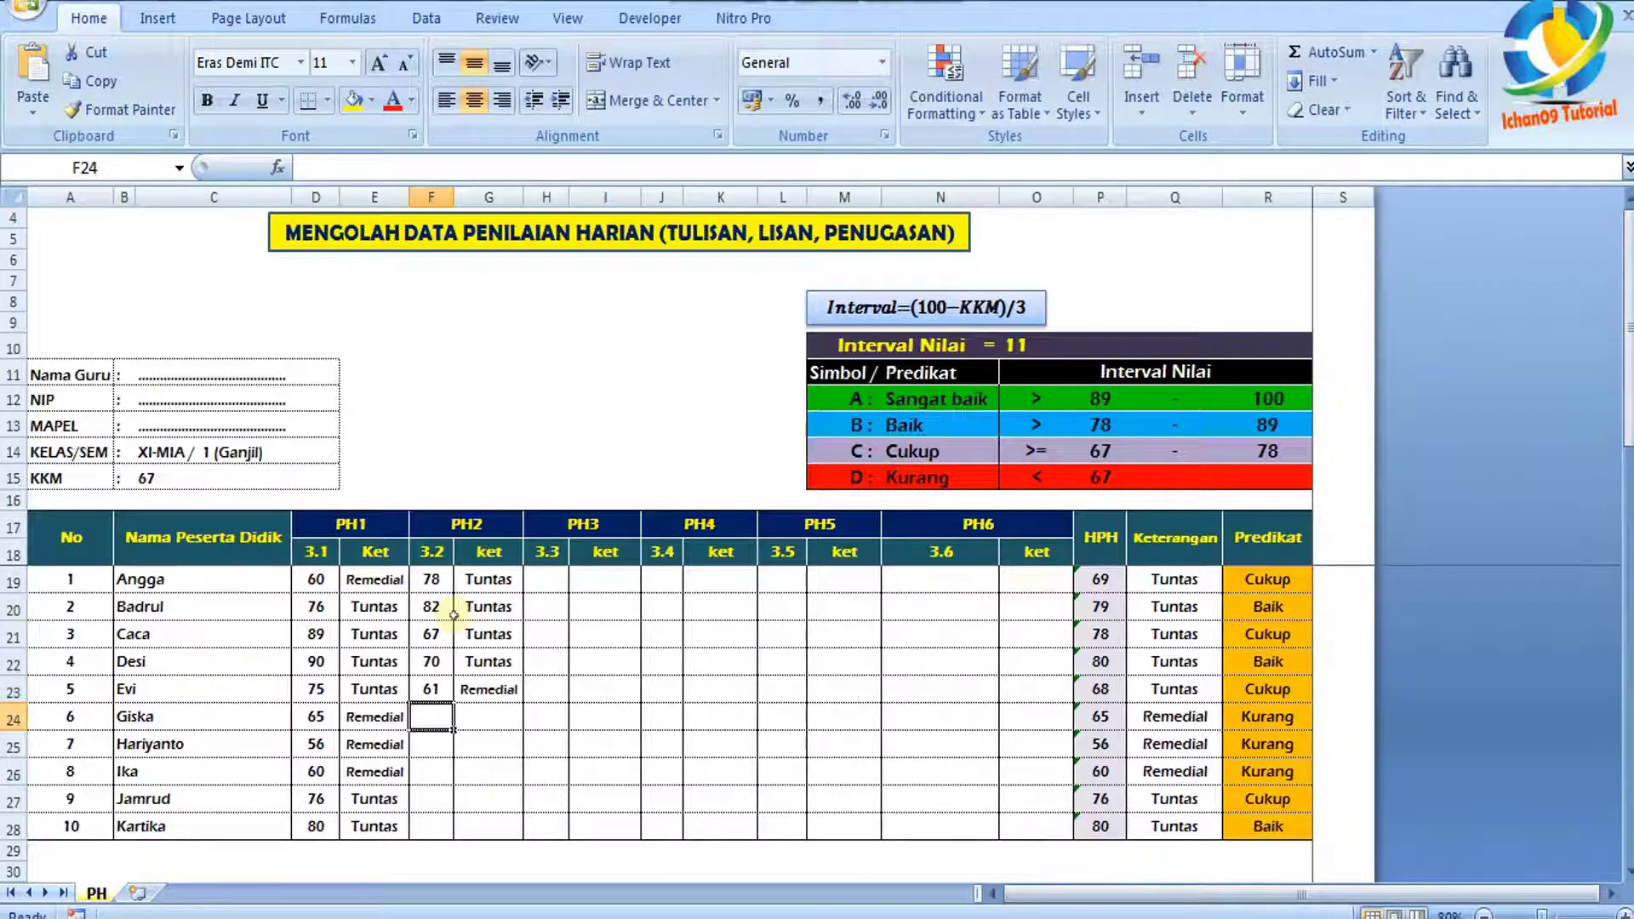
# Enter PH2 scores 80, 75, 81, 90 and 80 for the remaining five students in F24:F28
pyautogui.write('80')
pyautogui.press('Return')
pyautogui.write('75')
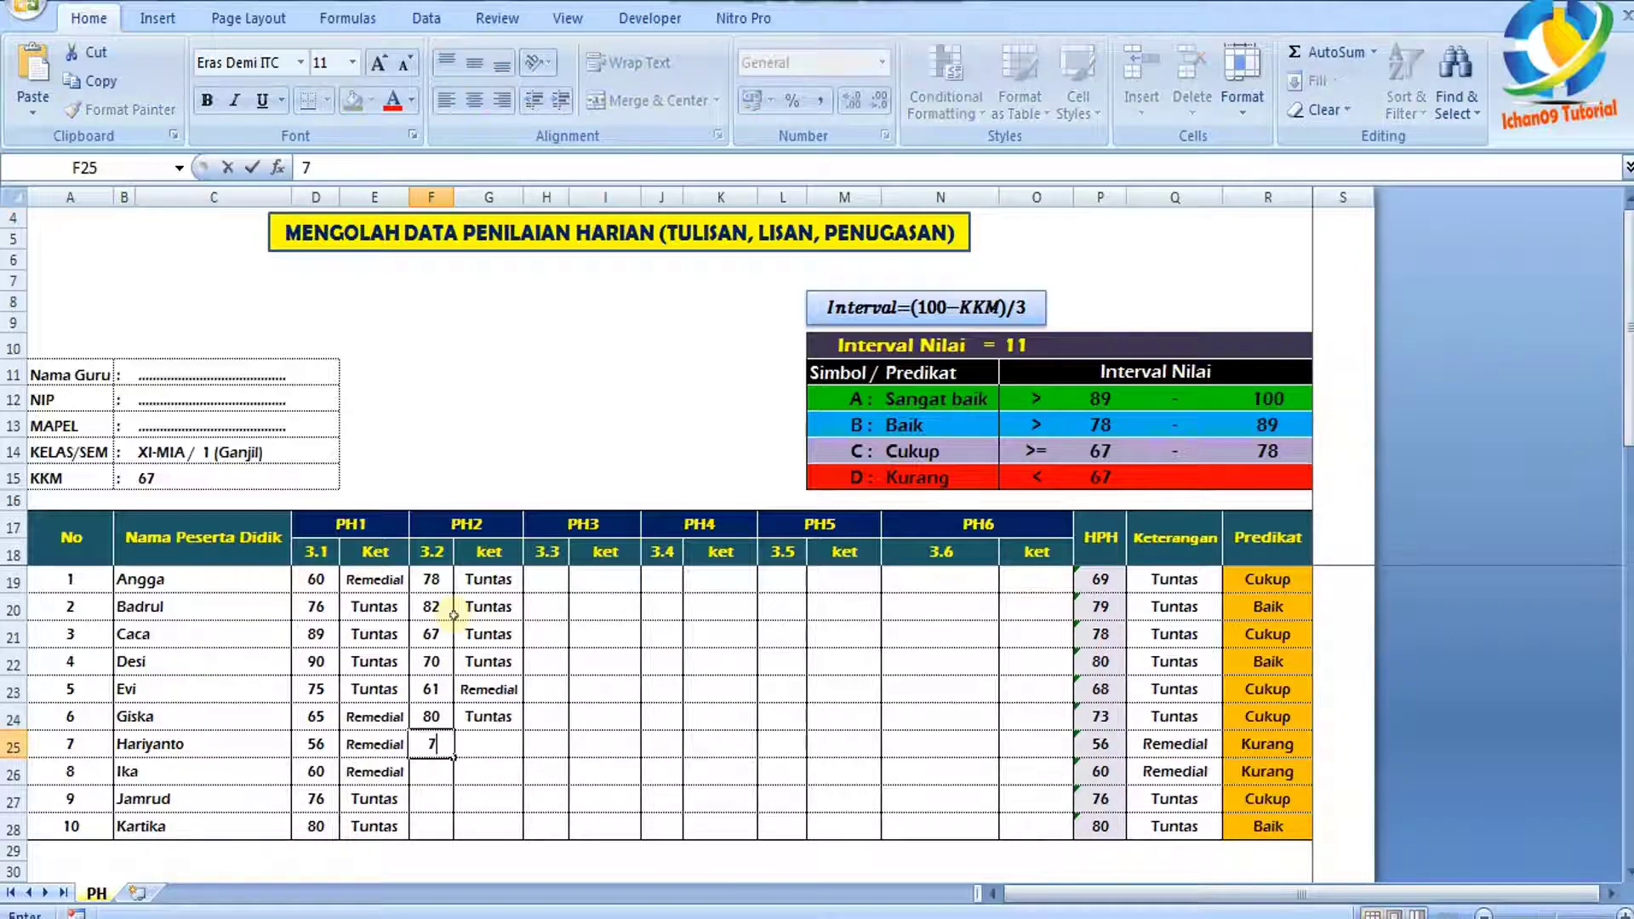
pyautogui.press('Return')
pyautogui.write('8')
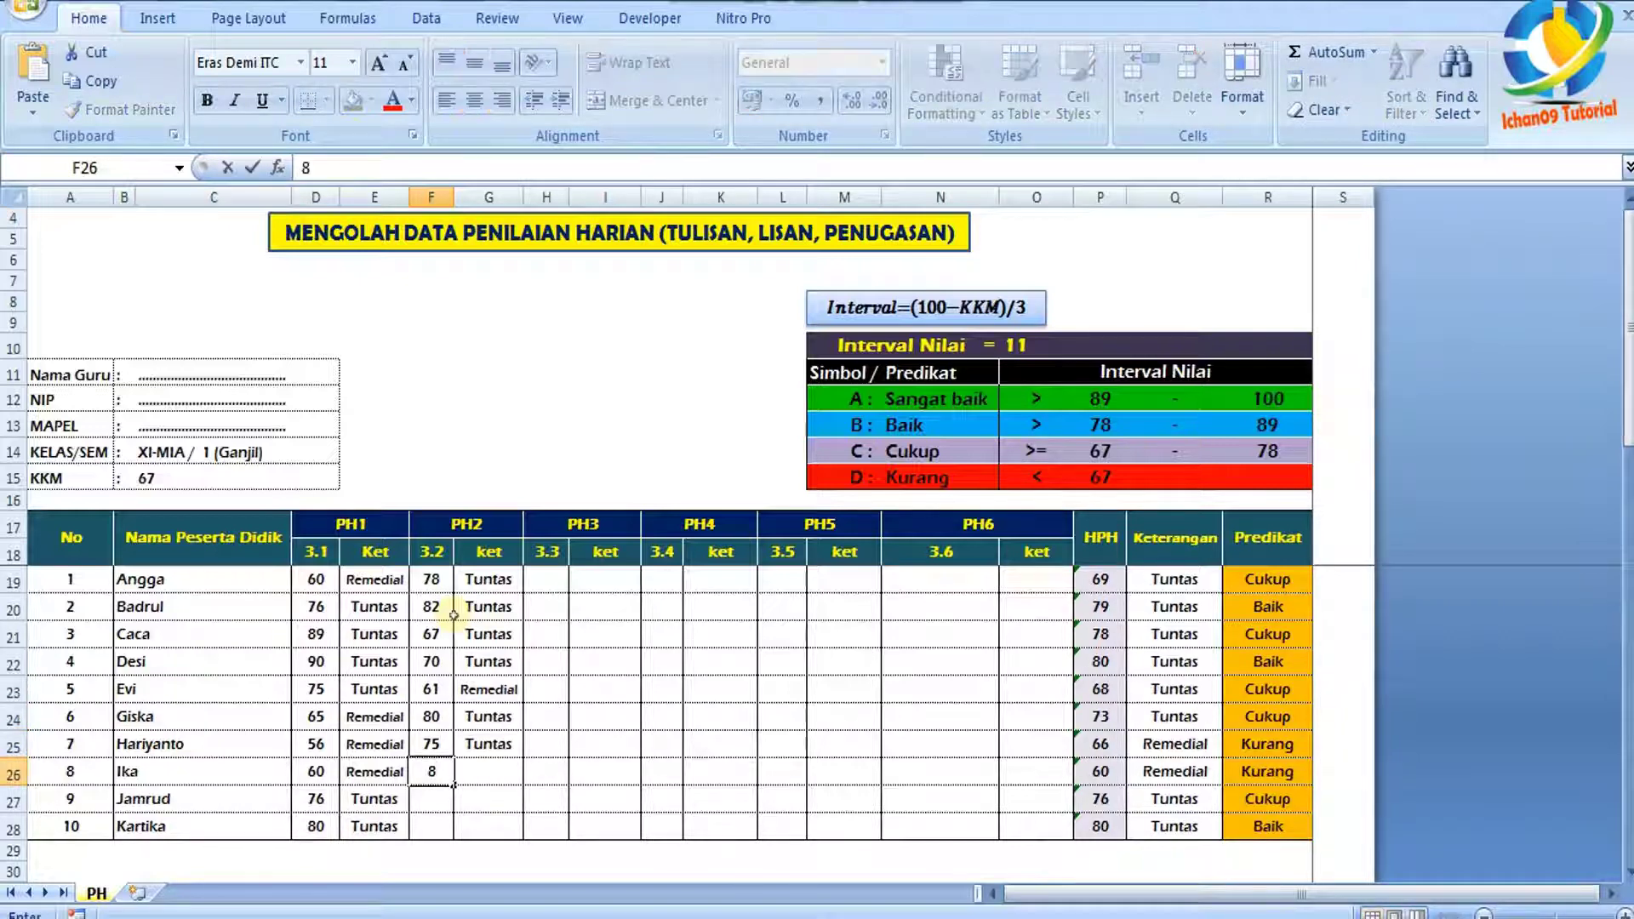
pyautogui.write('1')
pyautogui.press('Return')
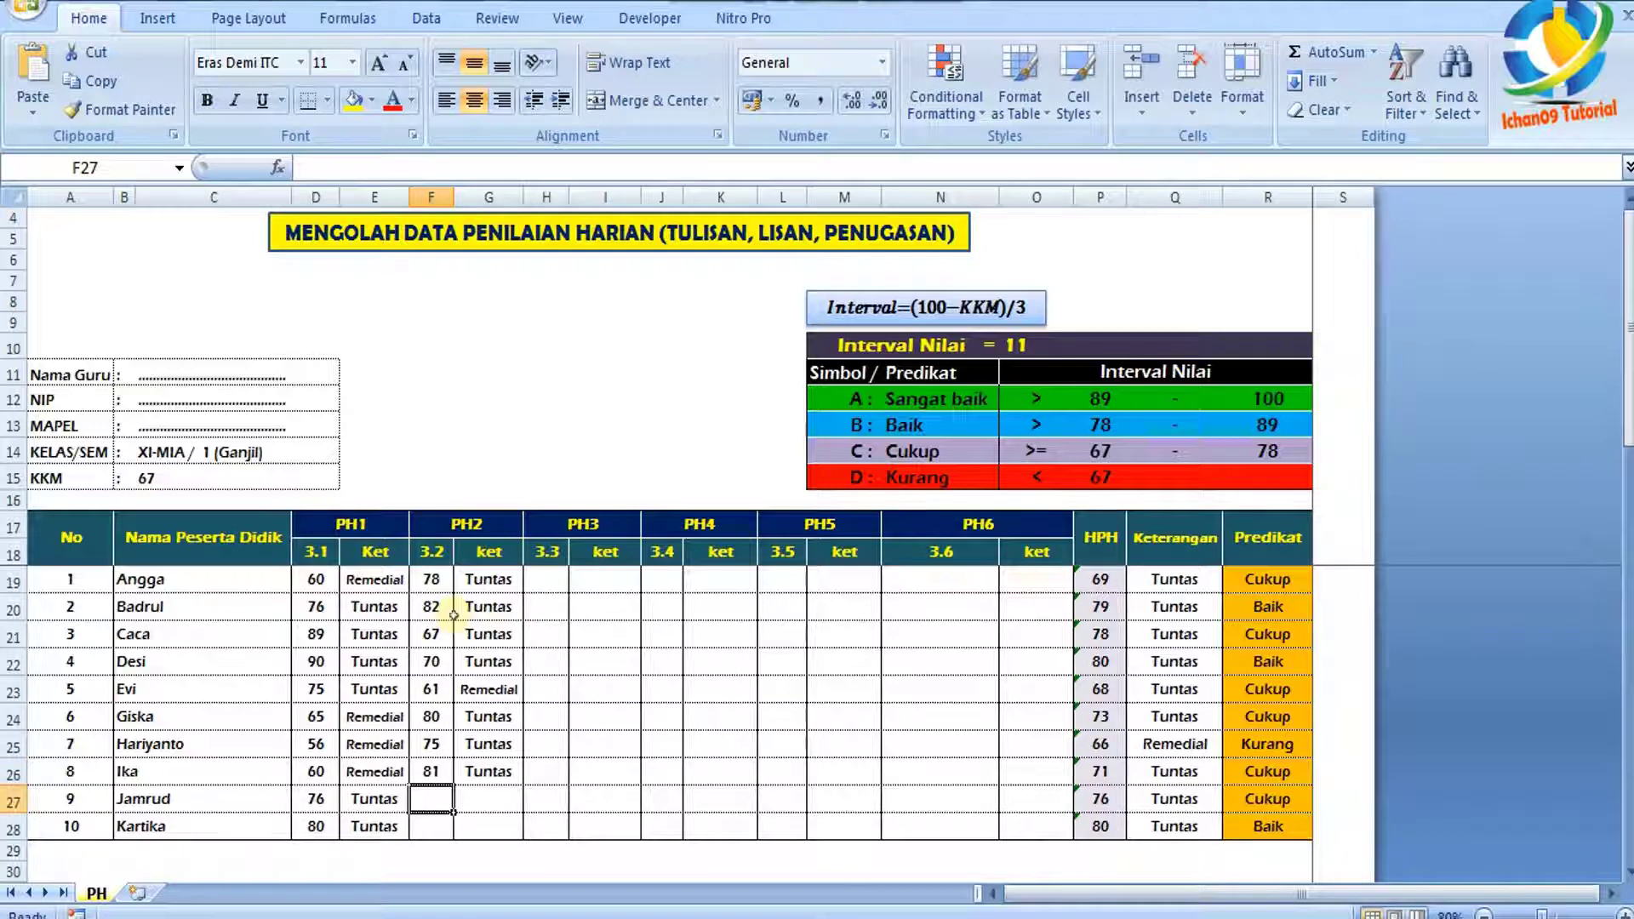
pyautogui.write('90')
pyautogui.press('Return')
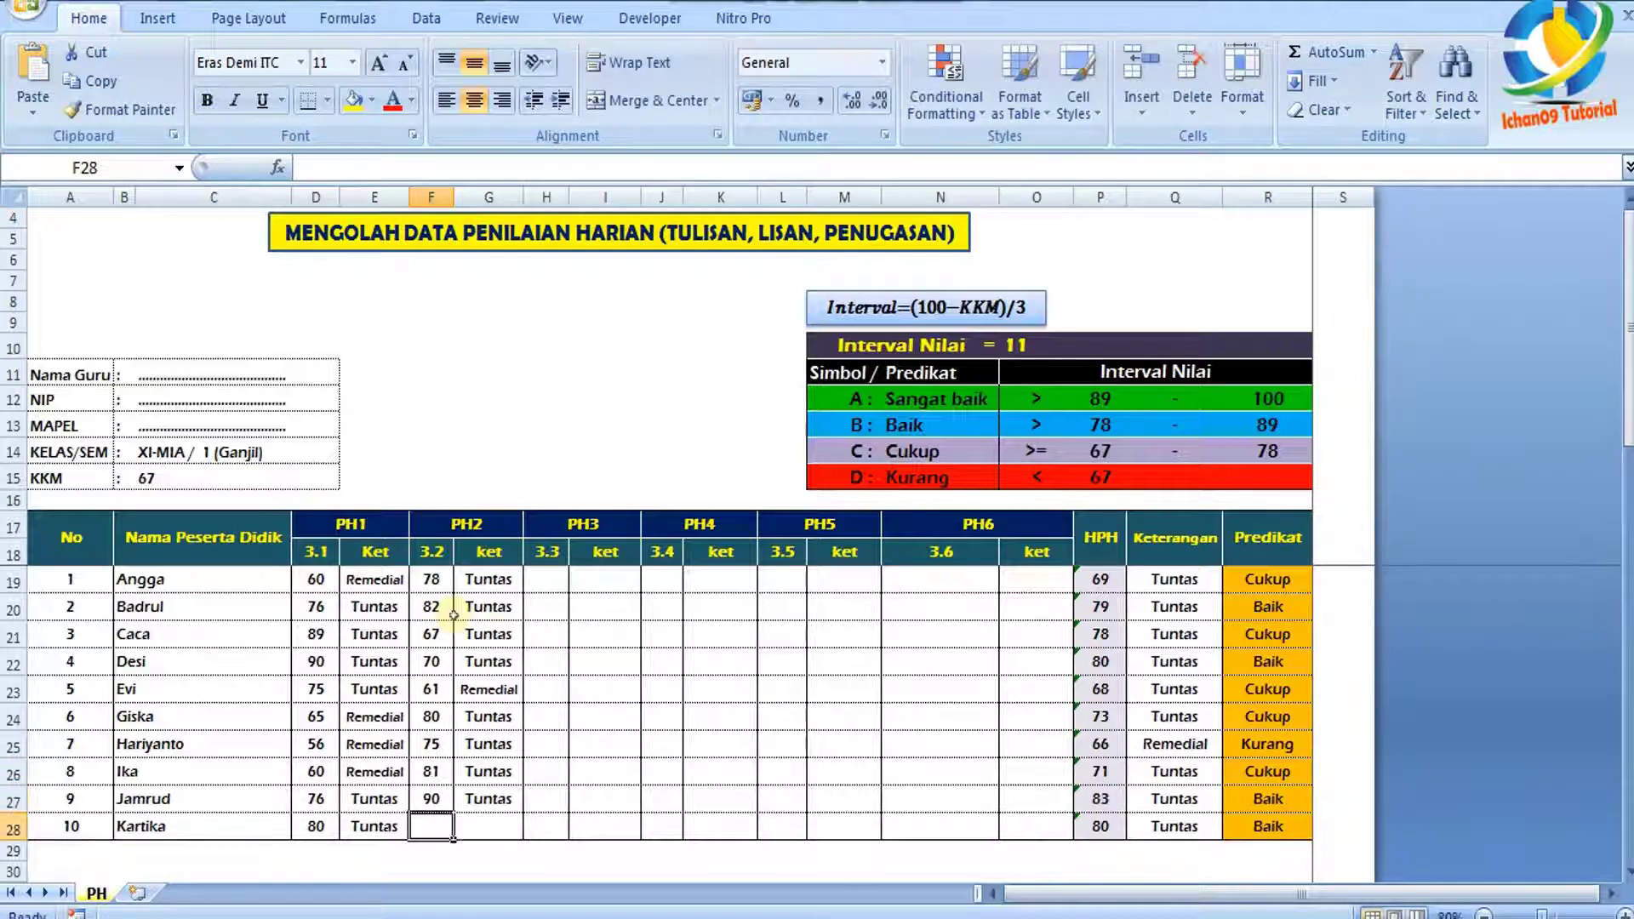
pyautogui.write('80')
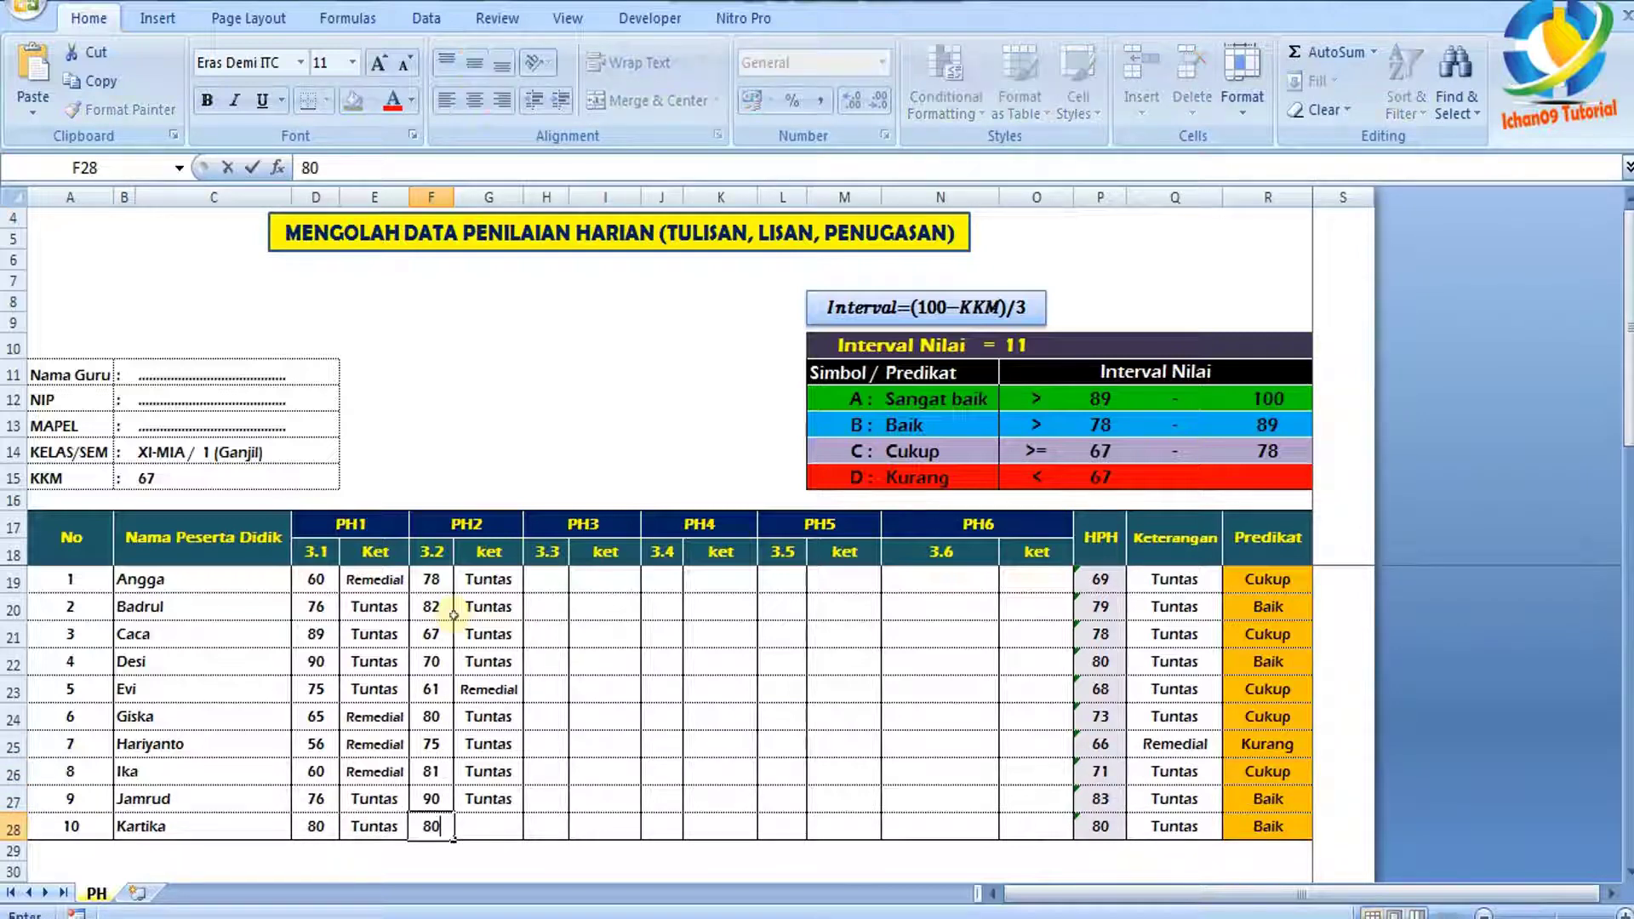
pyautogui.press('Return')
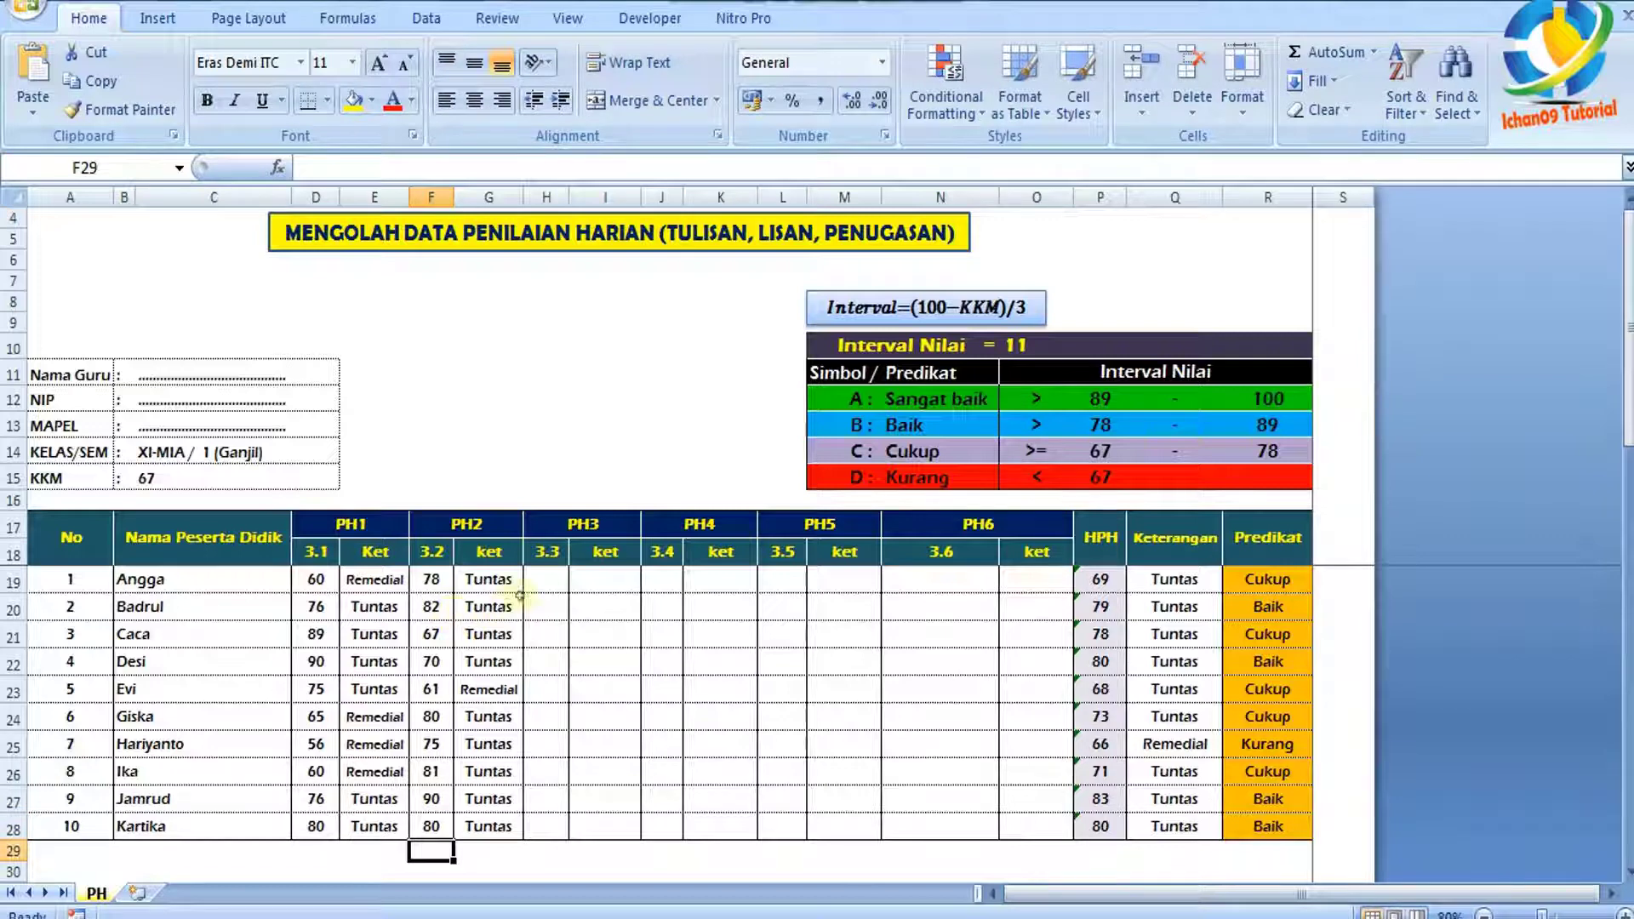
# Set up a Less Than conditional formatting rule on D19:O28 that compares against the KKM cell $C$15
pyautogui.click(543, 579)
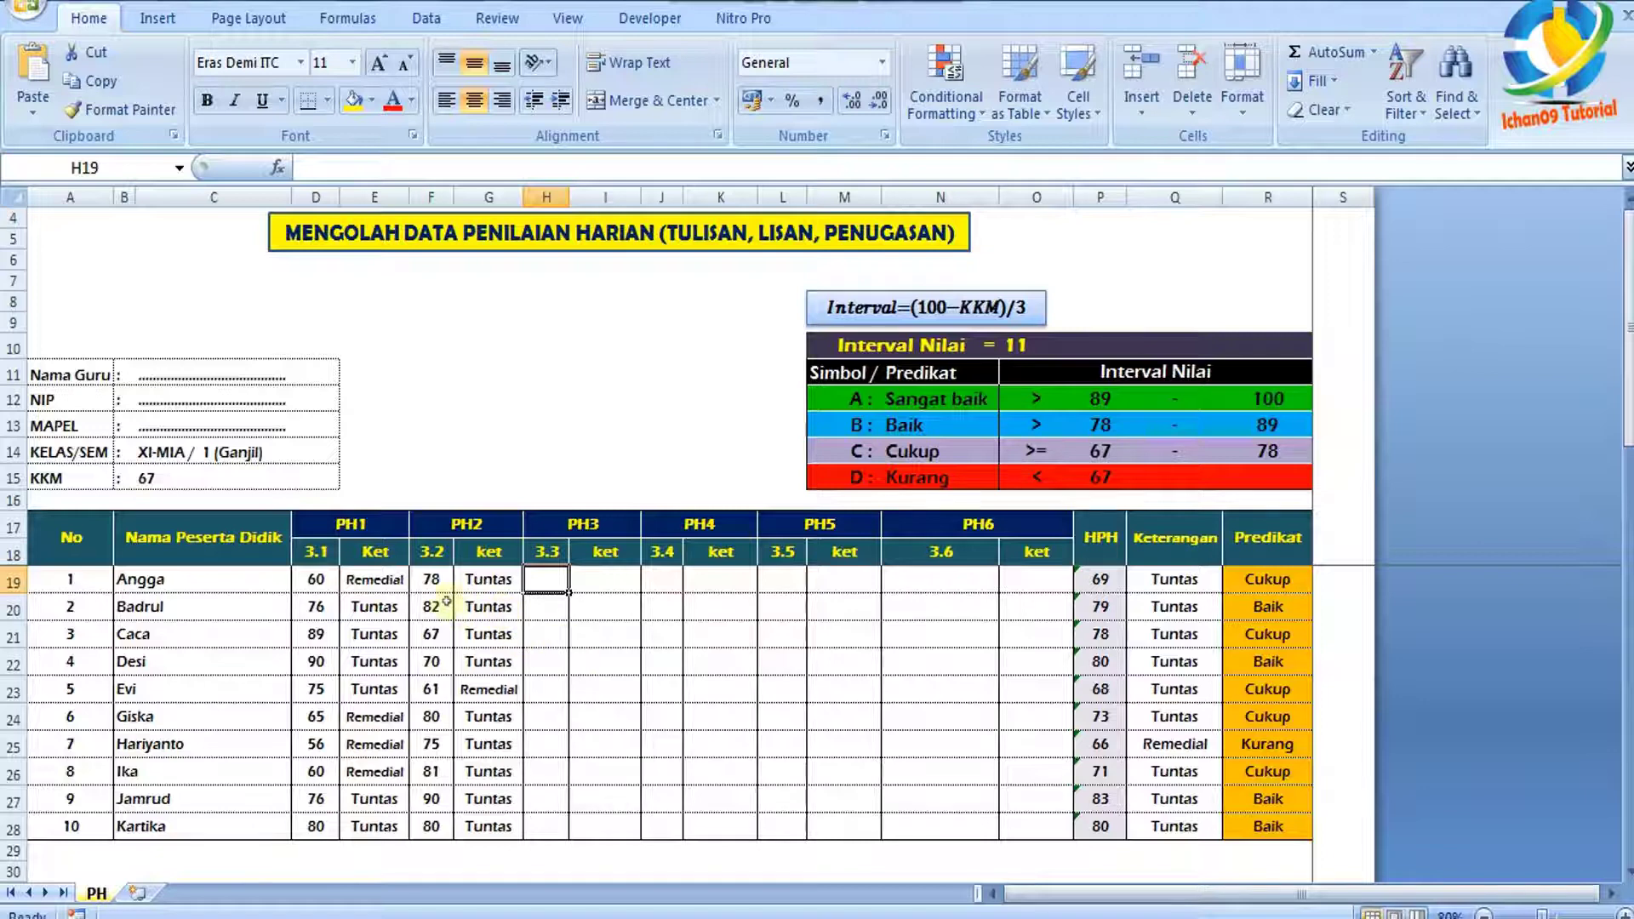
pyautogui.click(317, 582)
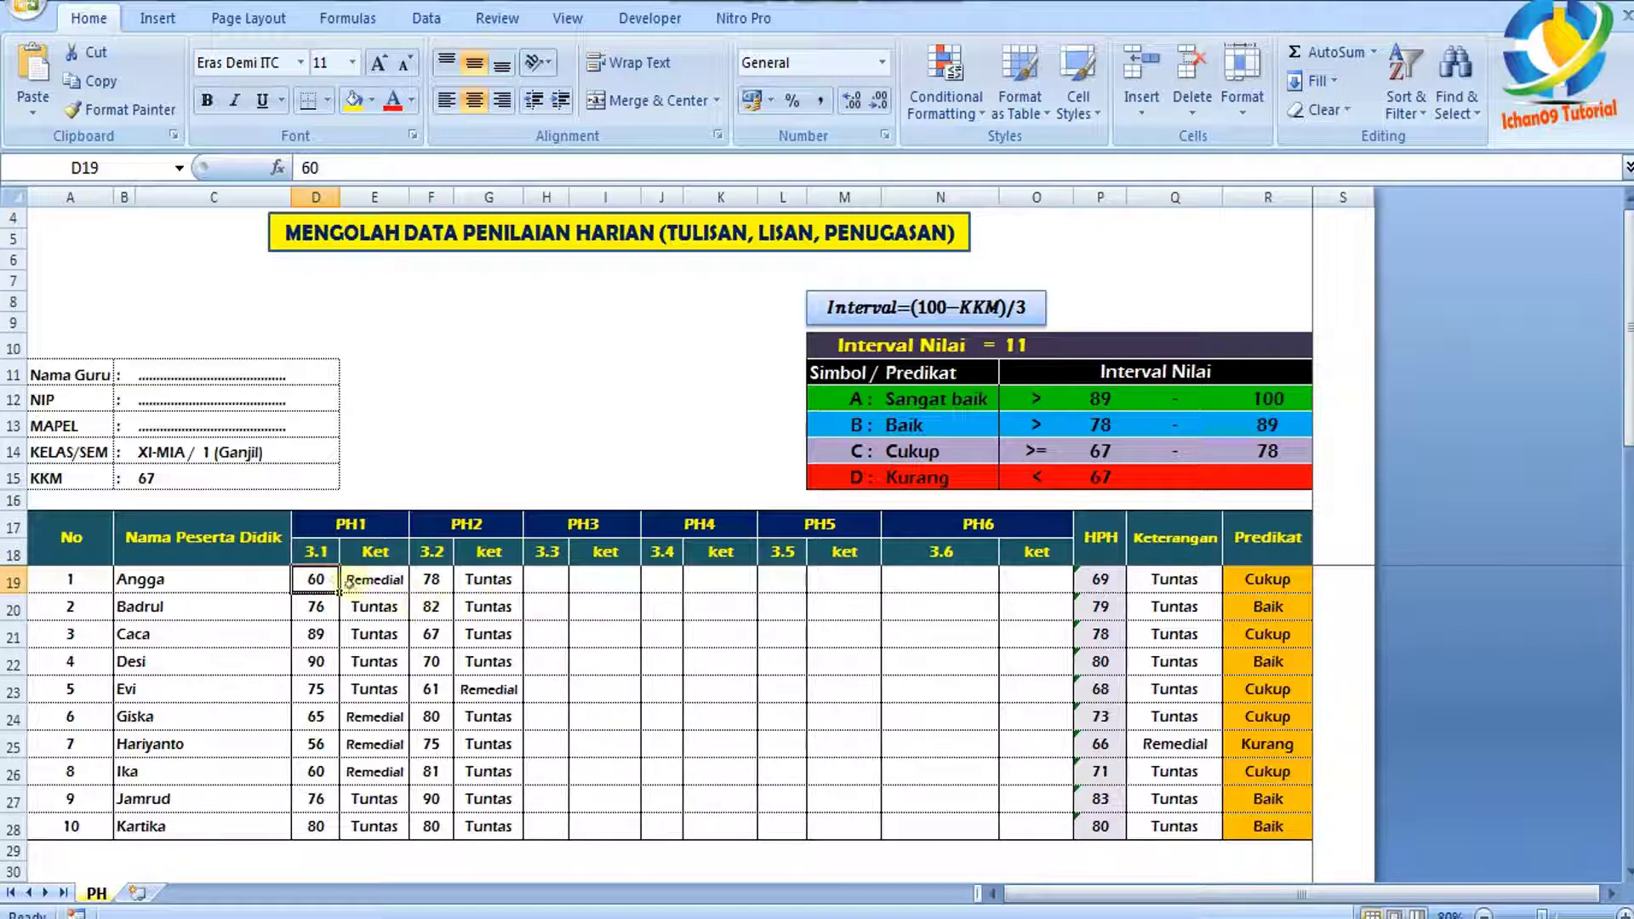
pyautogui.moveTo(315, 582); pyautogui.dragTo(1048, 824)
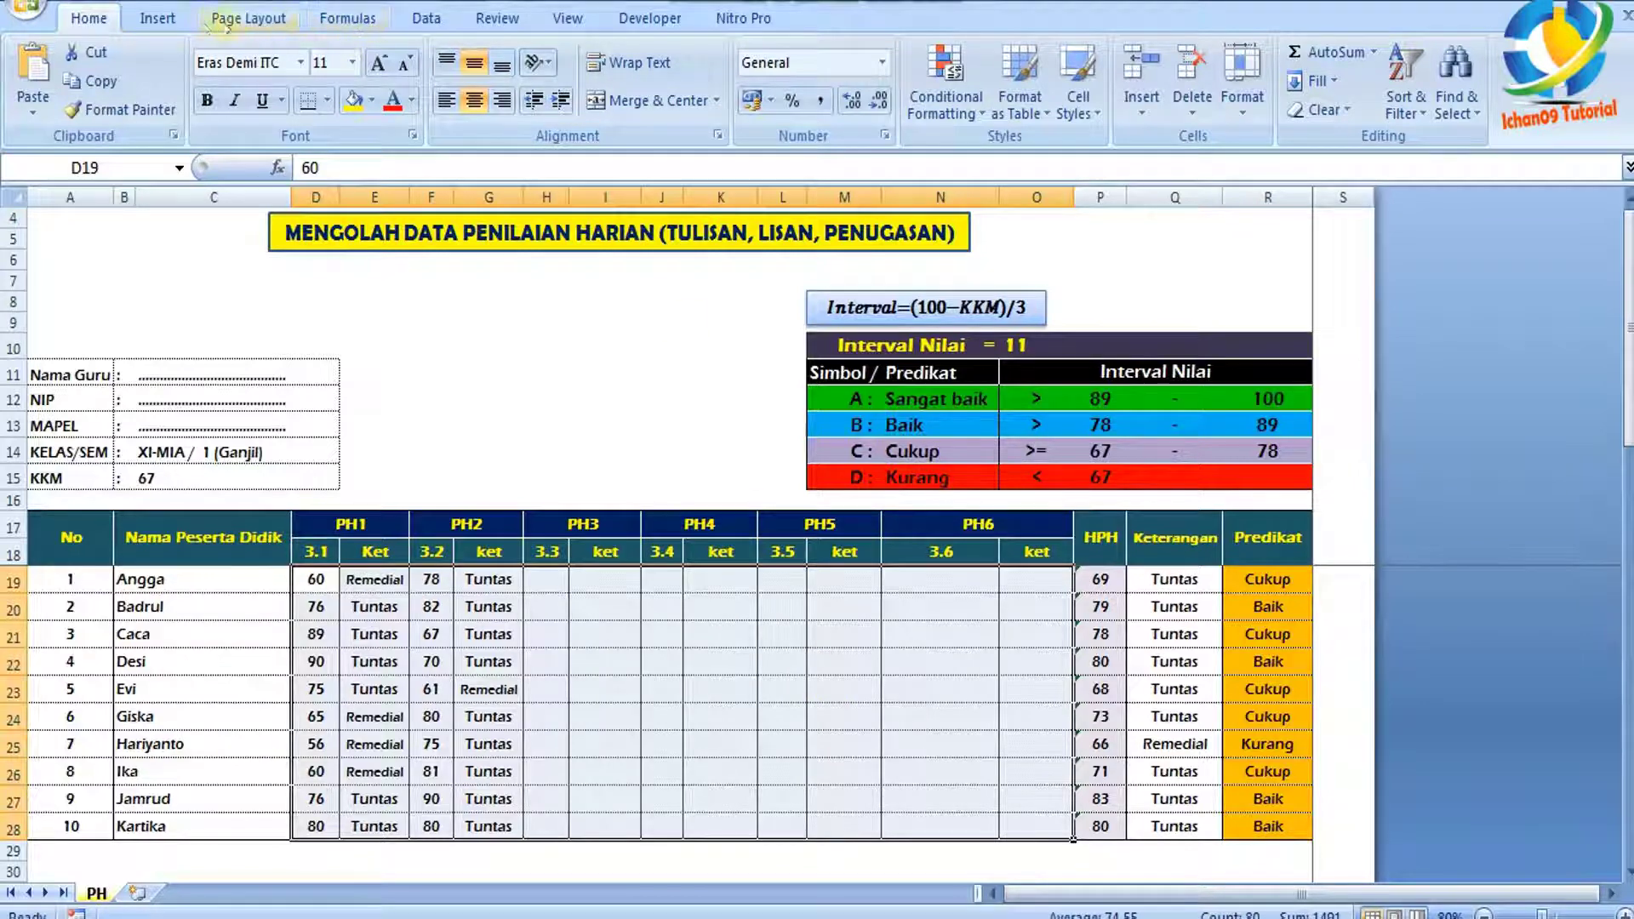
pyautogui.click(349, 18)
pyautogui.click(255, 18)
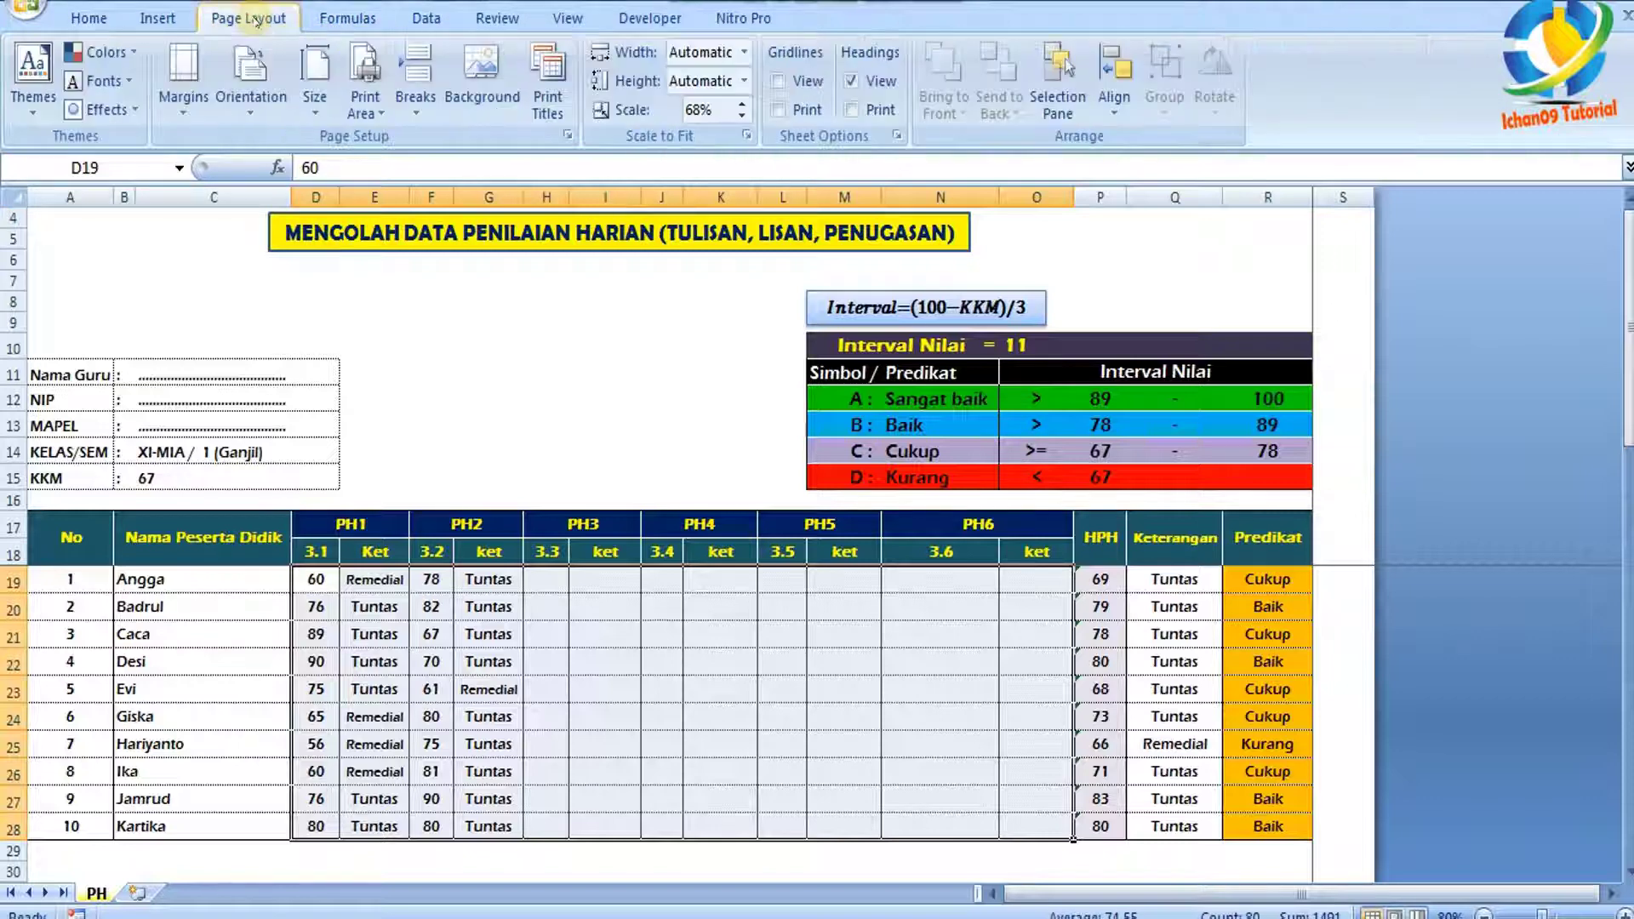
pyautogui.click(109, 20)
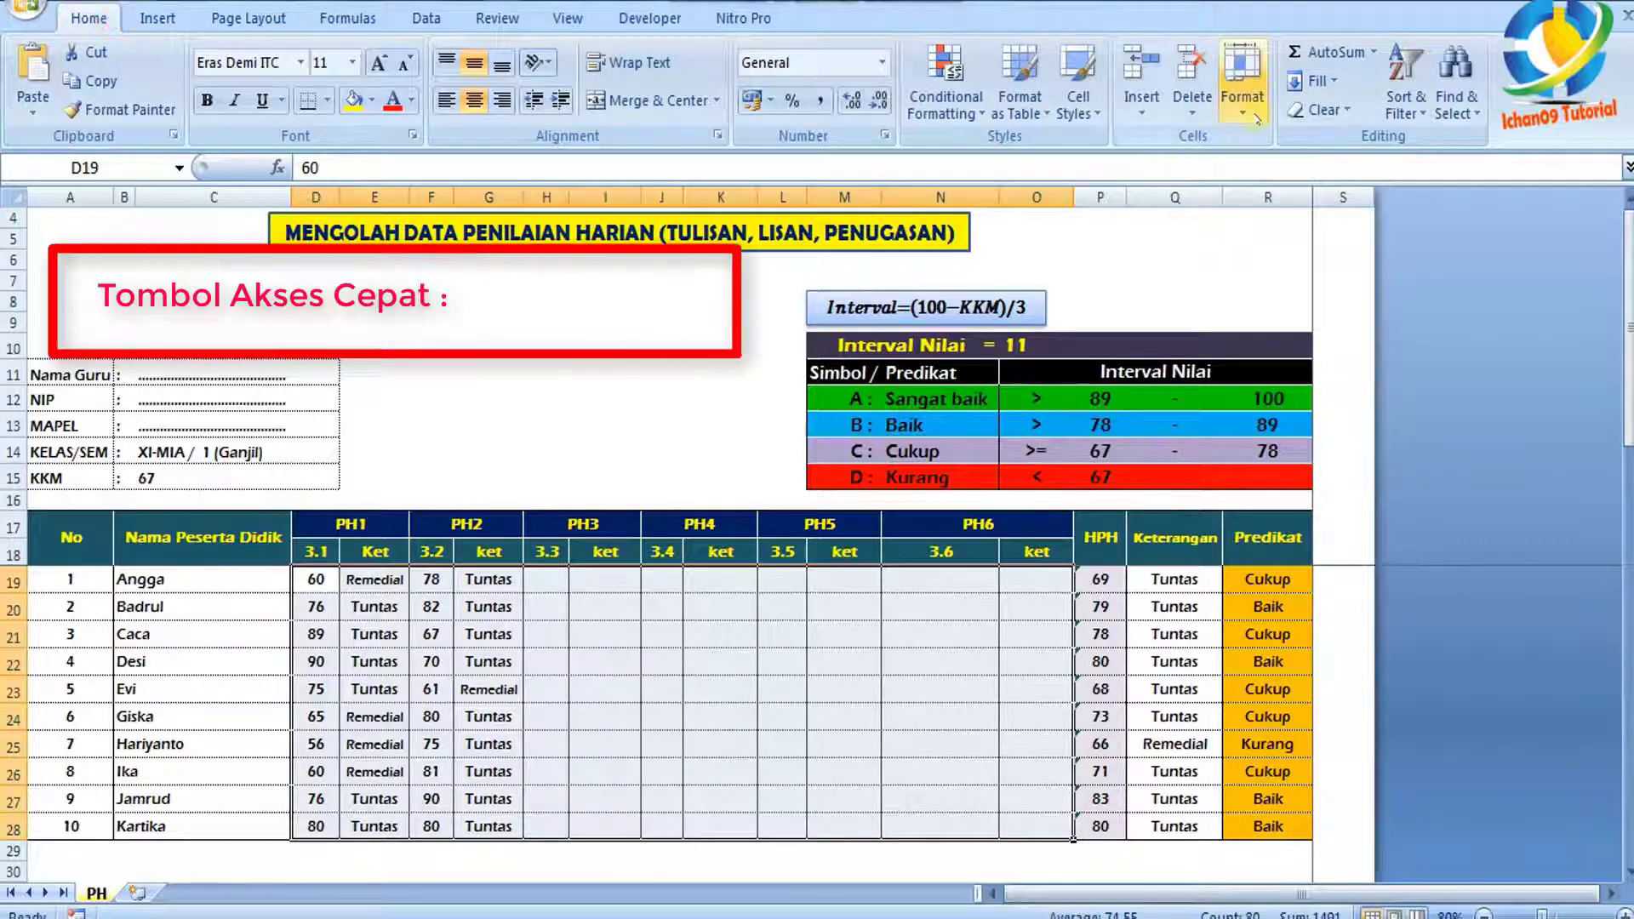
pyautogui.click(981, 124)
pyautogui.moveTo(993, 154)
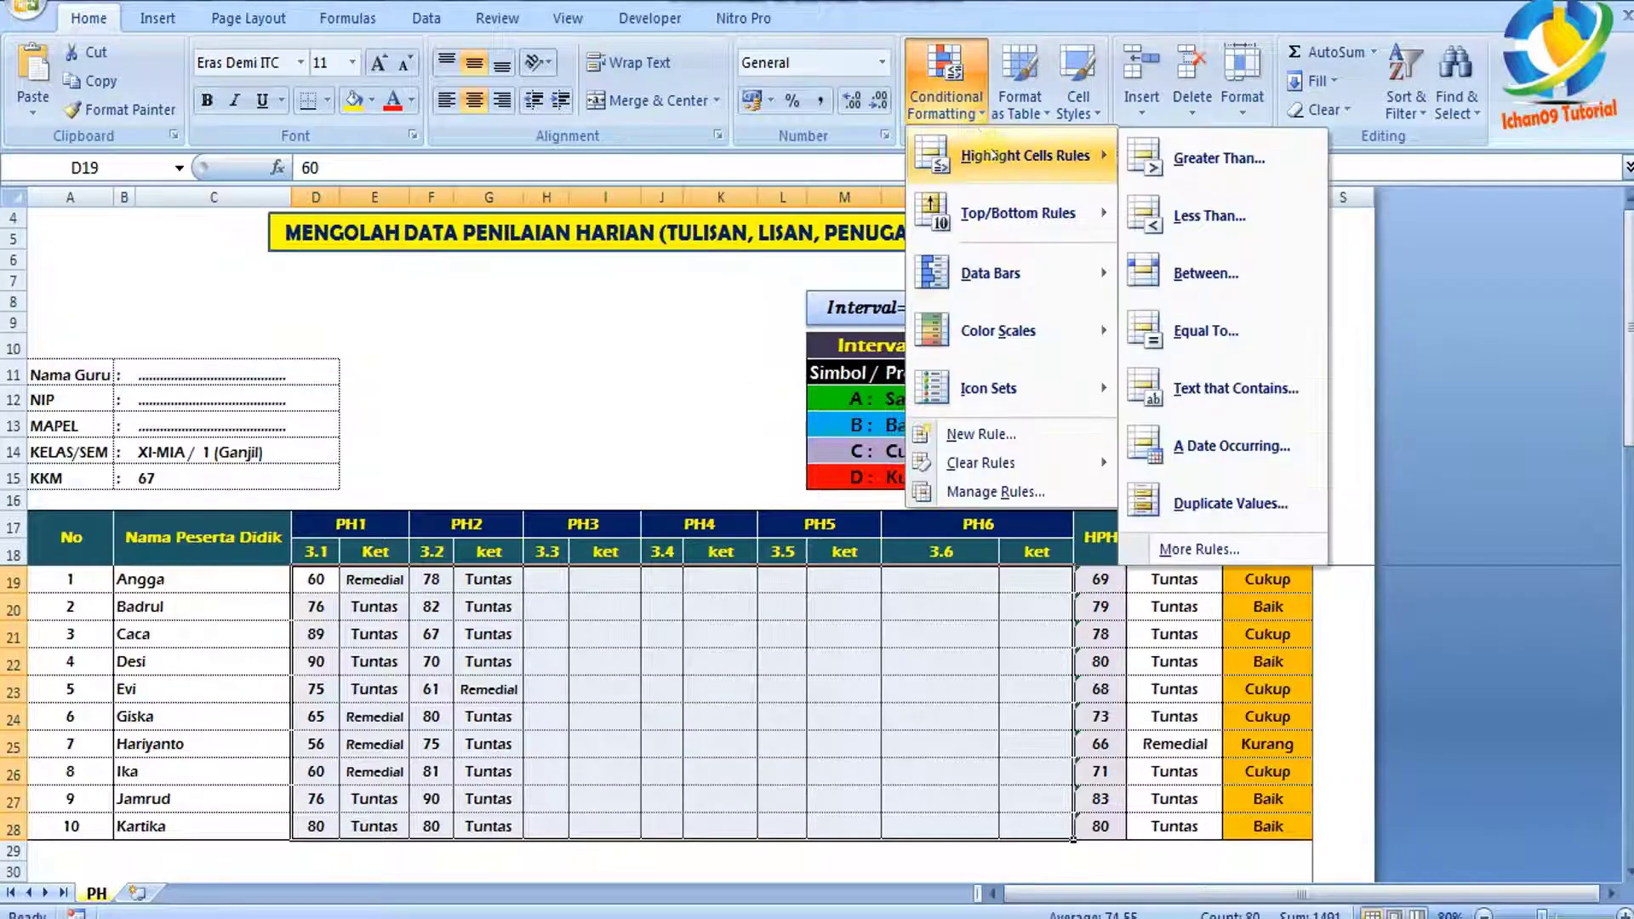
pyautogui.click(1198, 220)
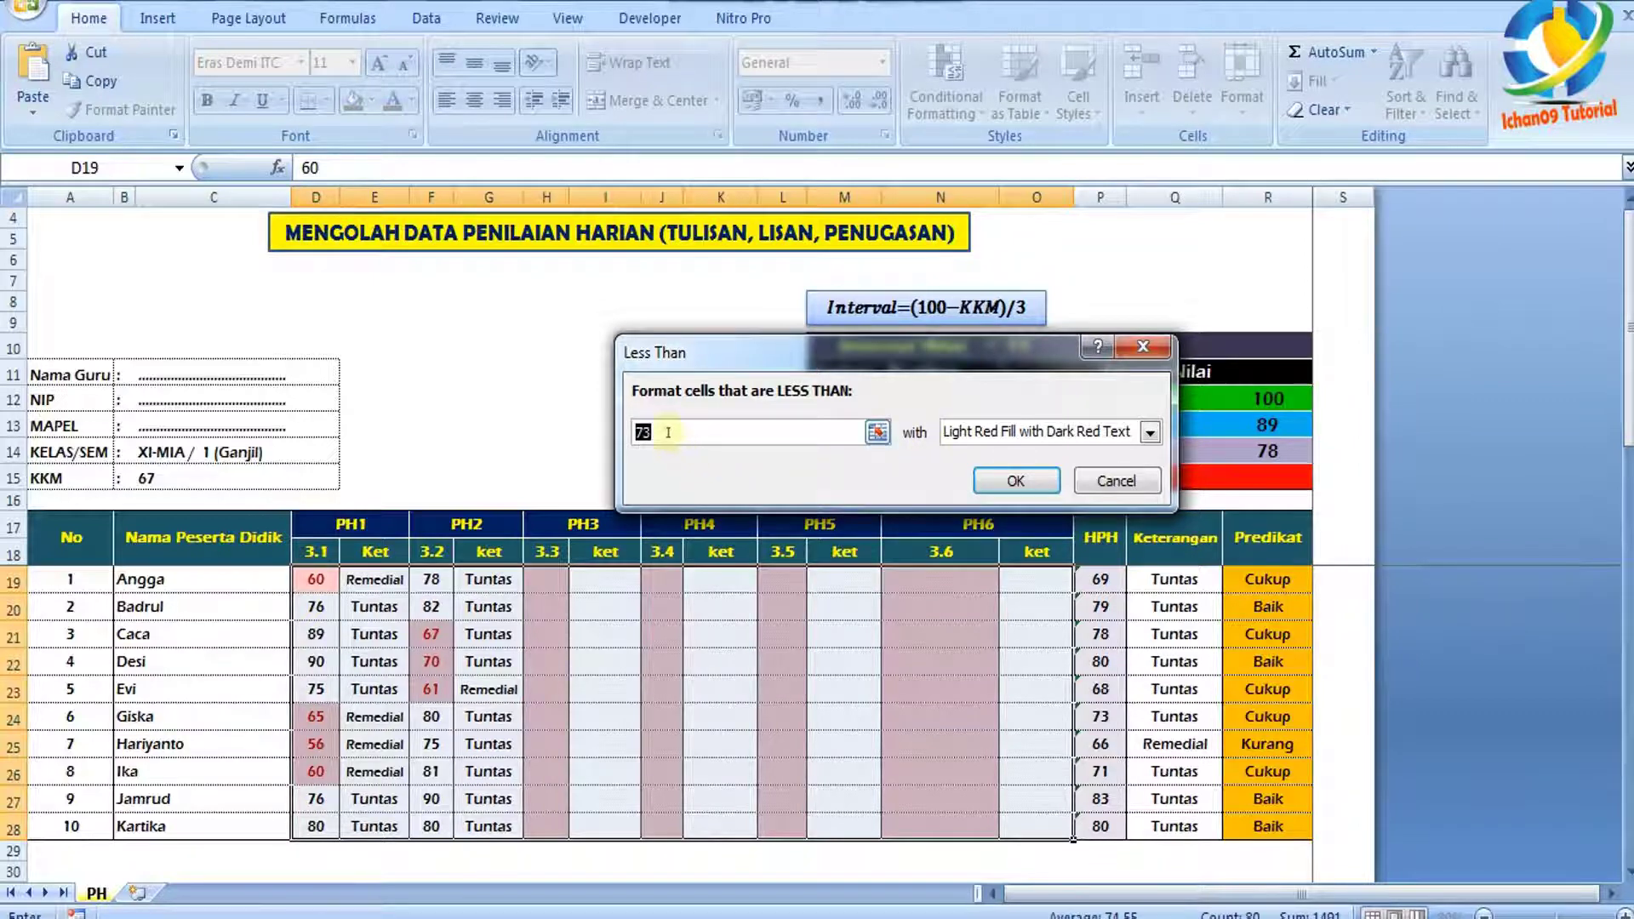
pyautogui.click(148, 479)
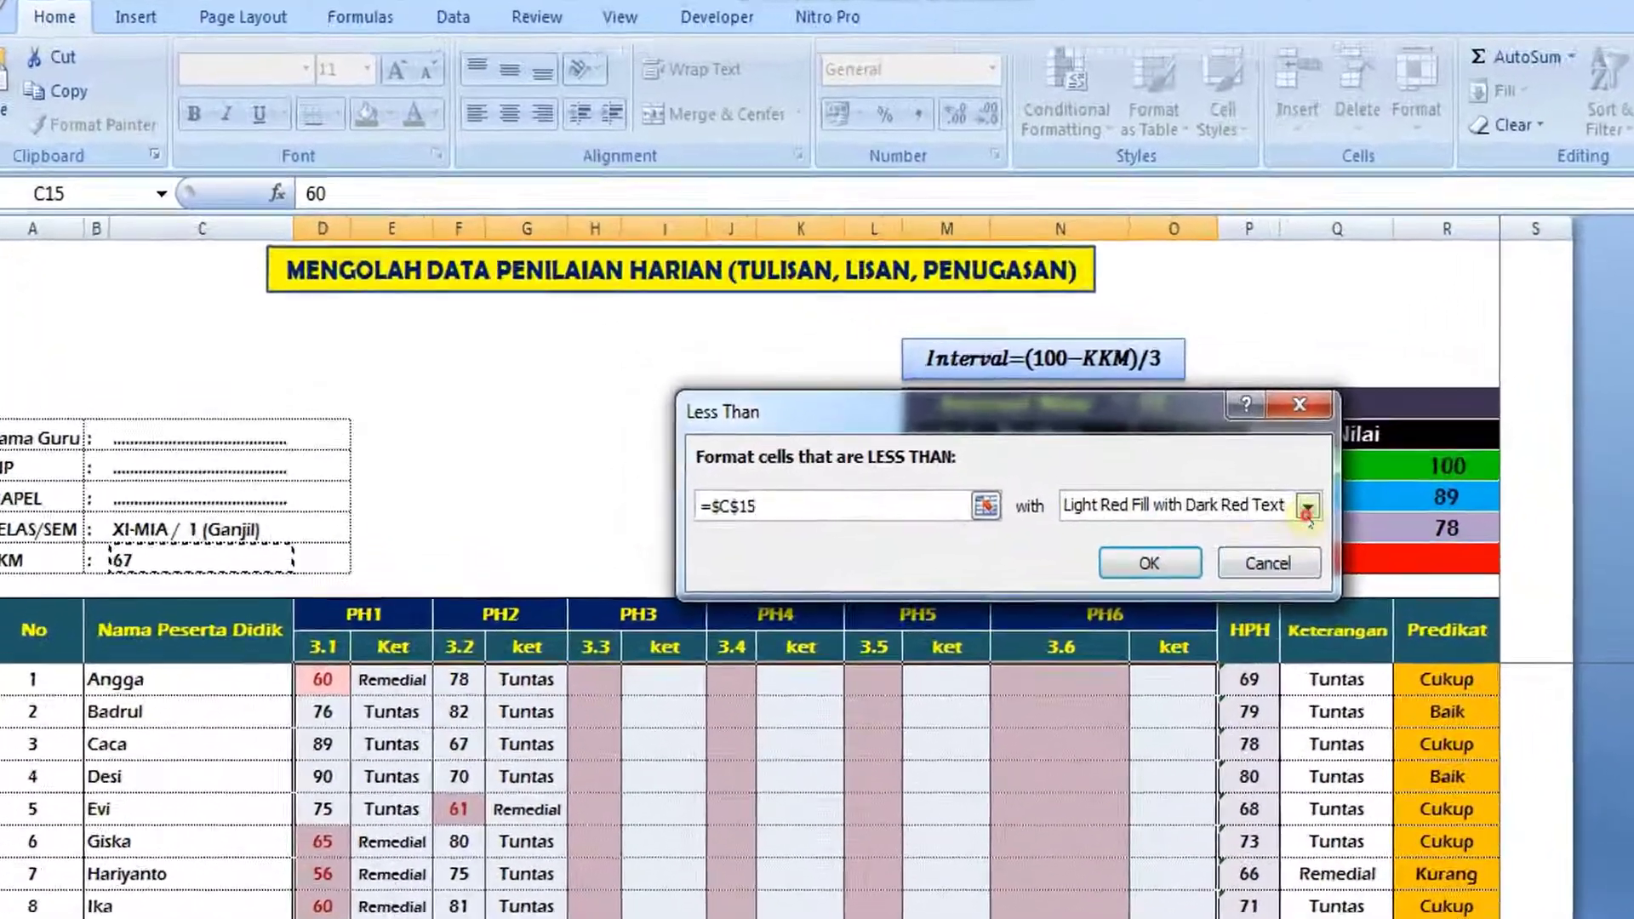
# Give the Less Than rule a custom format with red font and apply it to the score range
pyautogui.click(1150, 432)
pyautogui.click(1228, 733)
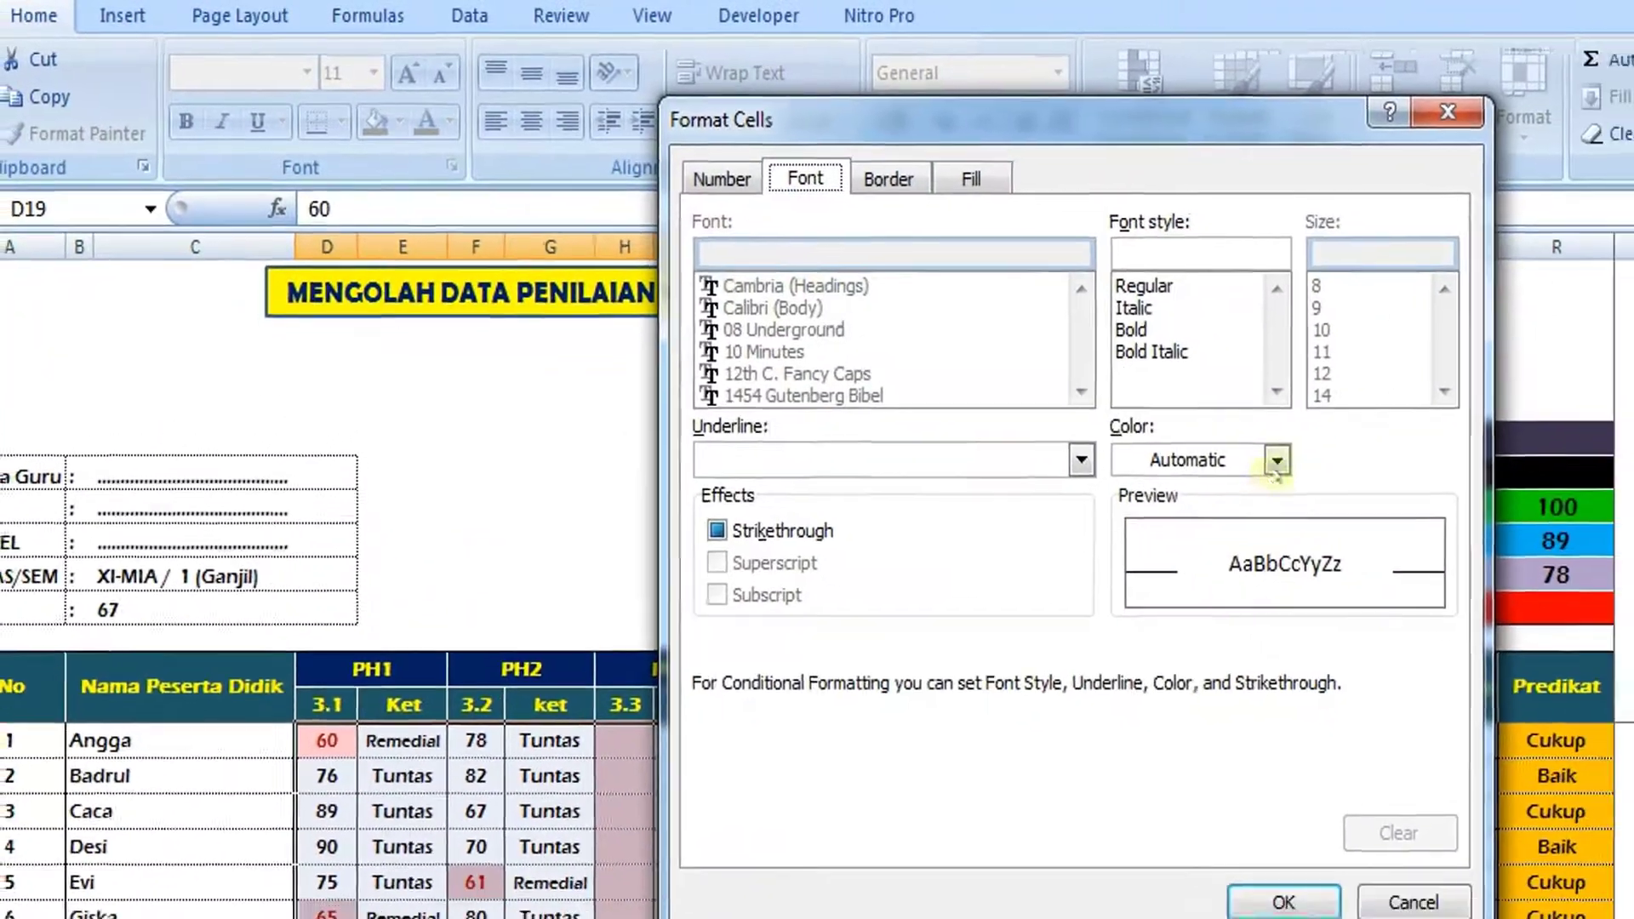
pyautogui.click(1302, 474)
pyautogui.click(1032, 650)
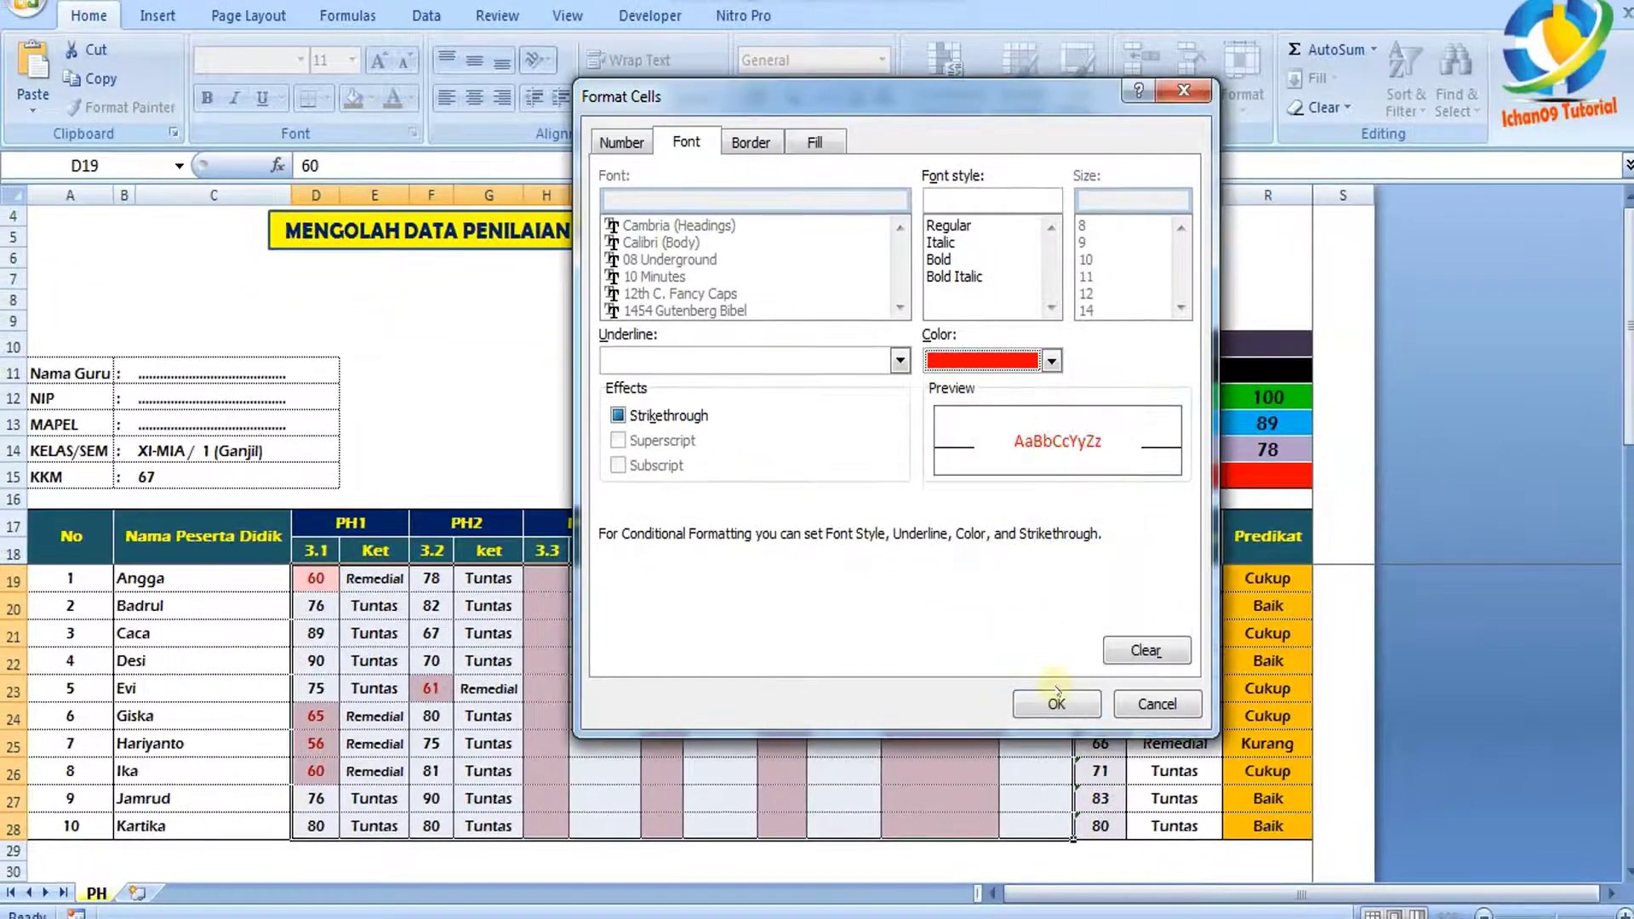
pyautogui.click(1144, 780)
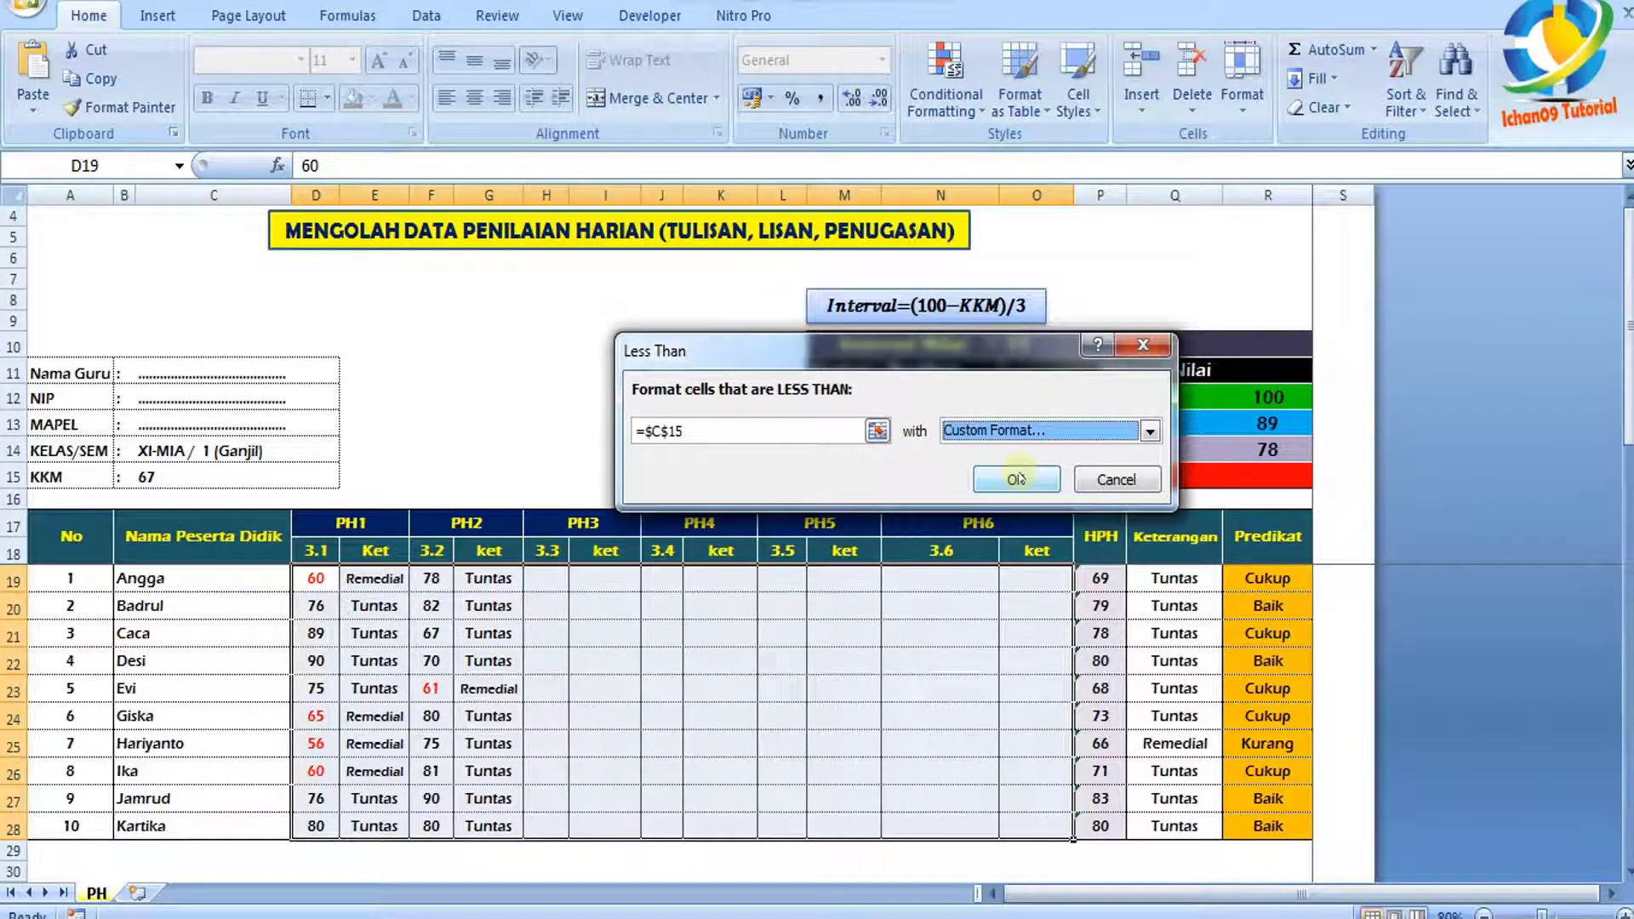
pyautogui.click(1016, 479)
pyautogui.click(589, 657)
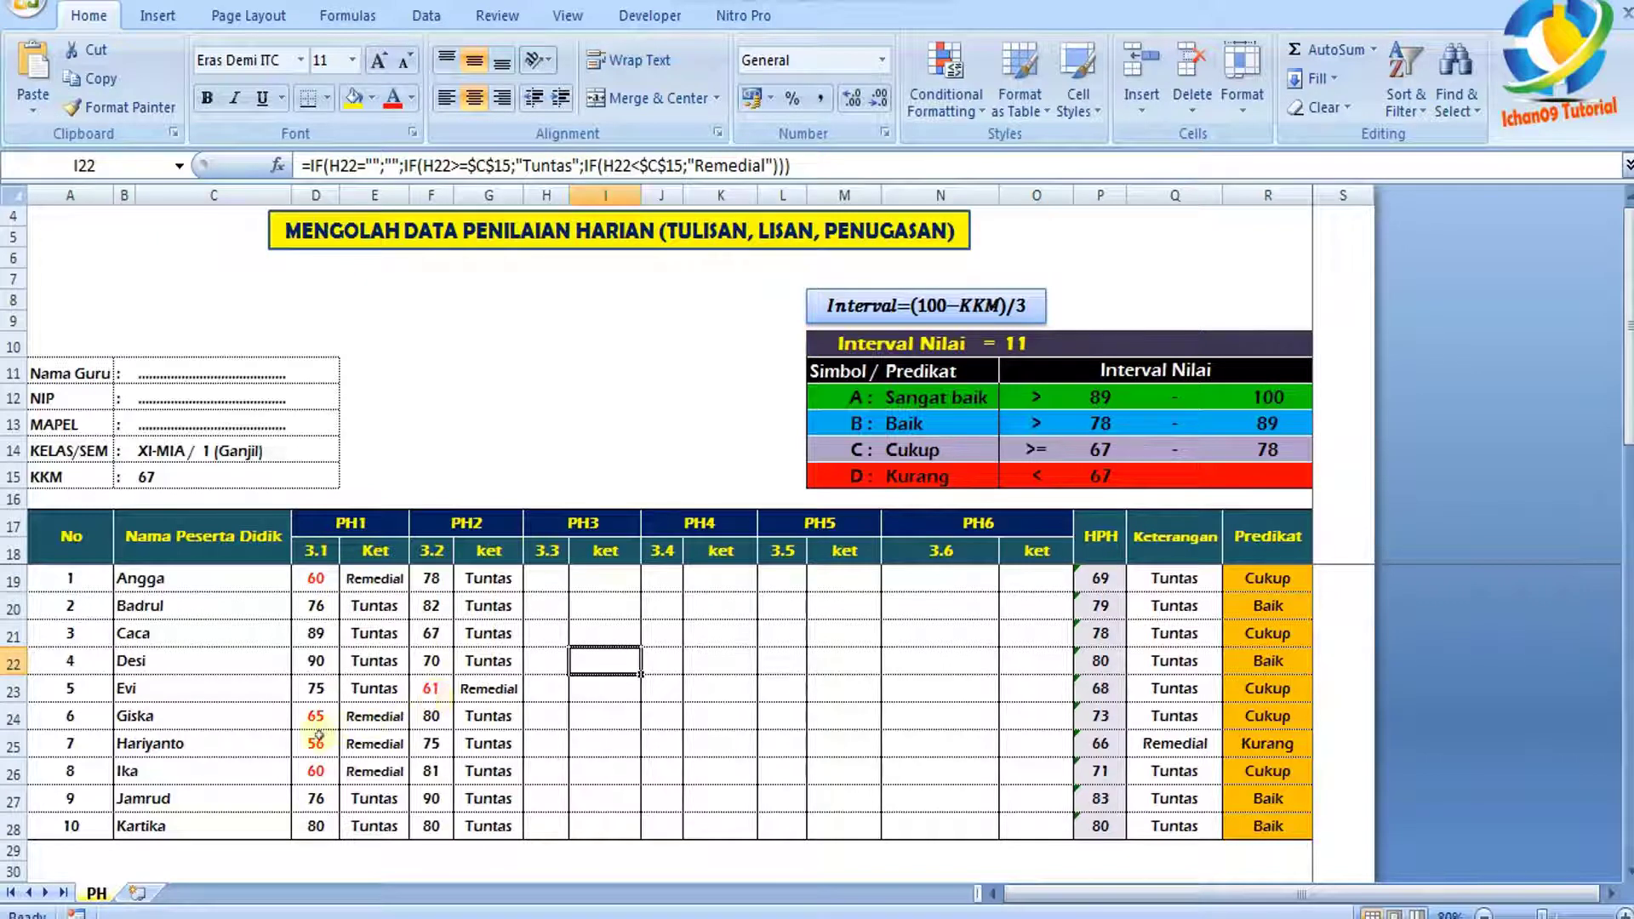
# Set up an Equal To conditional formatting rule on D19:O28 for the text Remedial
pyautogui.click(153, 473)
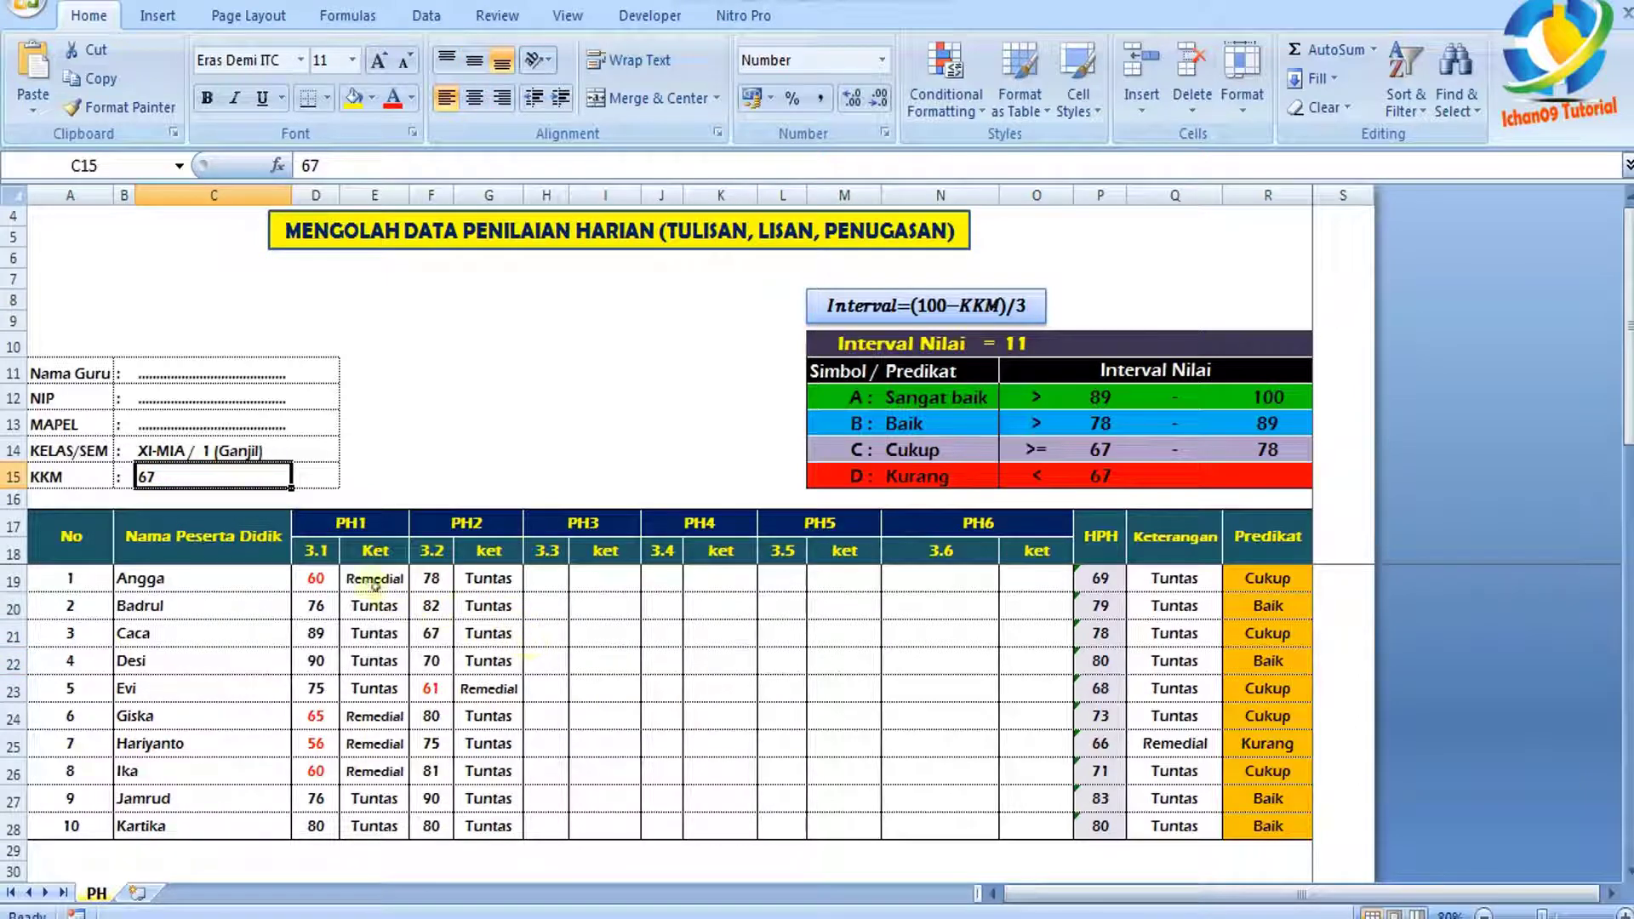
pyautogui.moveTo(315, 578); pyautogui.dragTo(1032, 831)
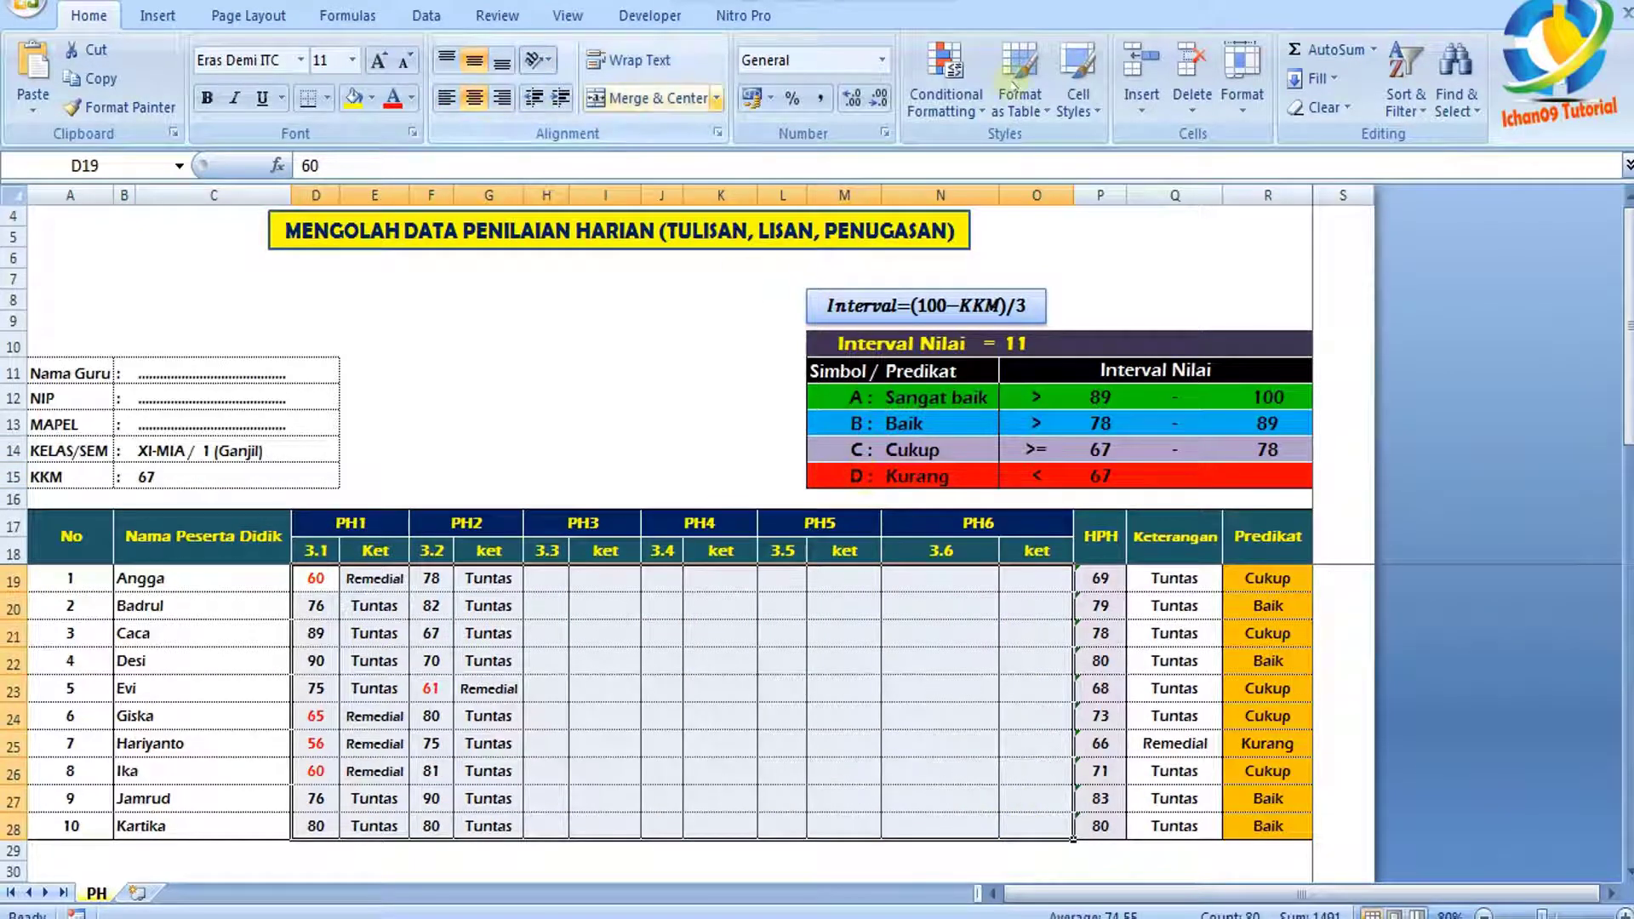
pyautogui.click(946, 94)
pyautogui.moveTo(970, 160)
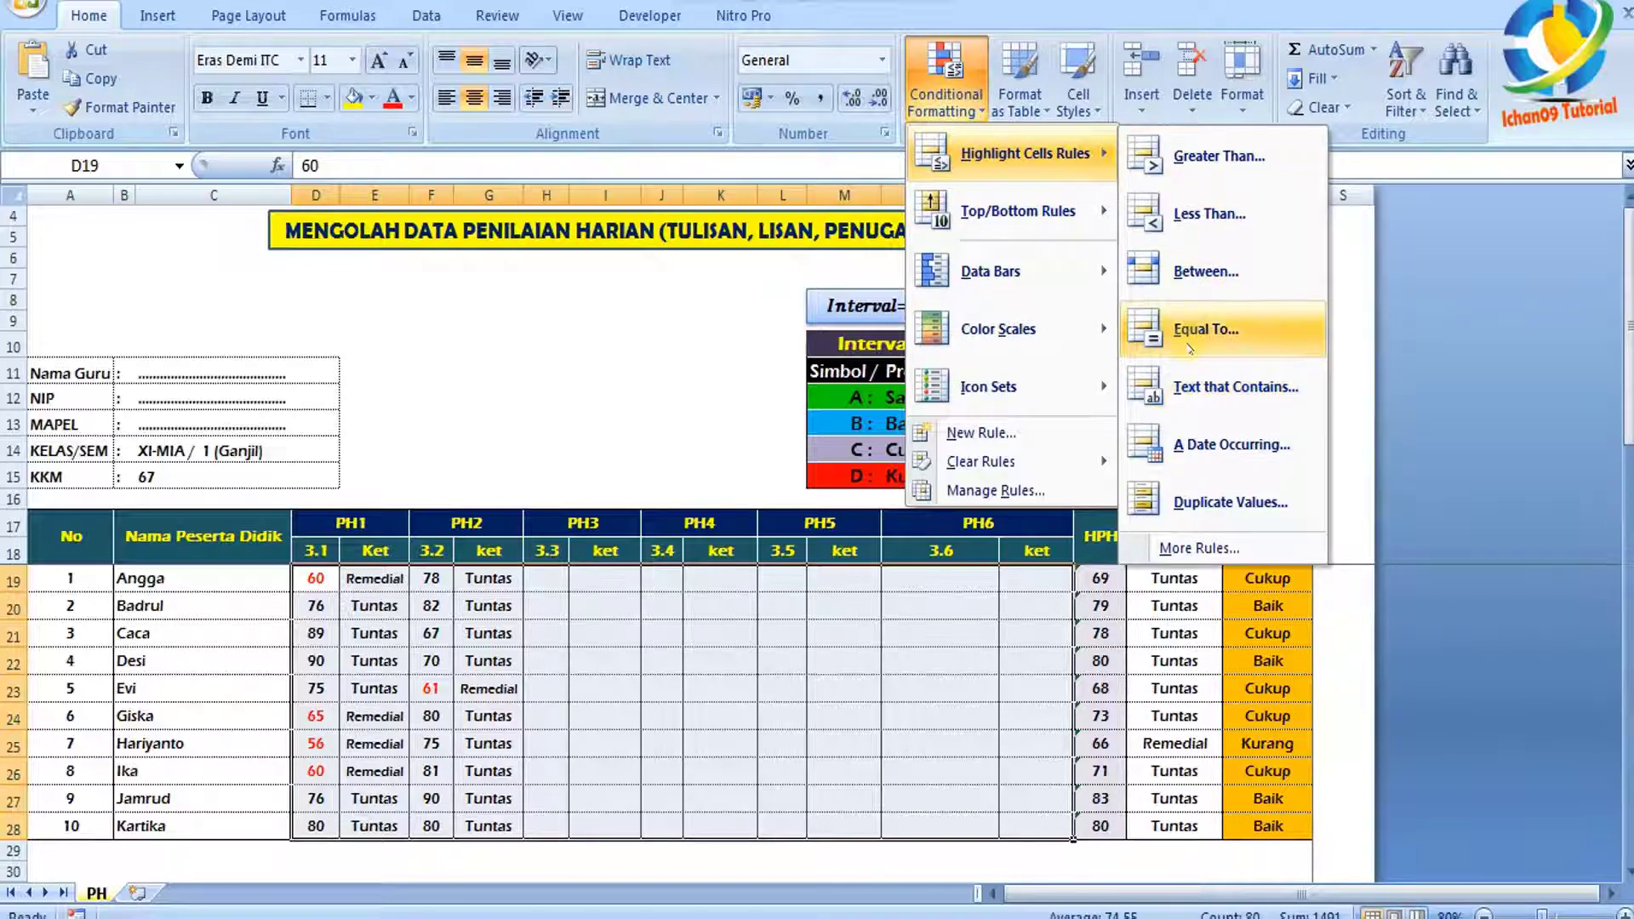
pyautogui.click(1190, 330)
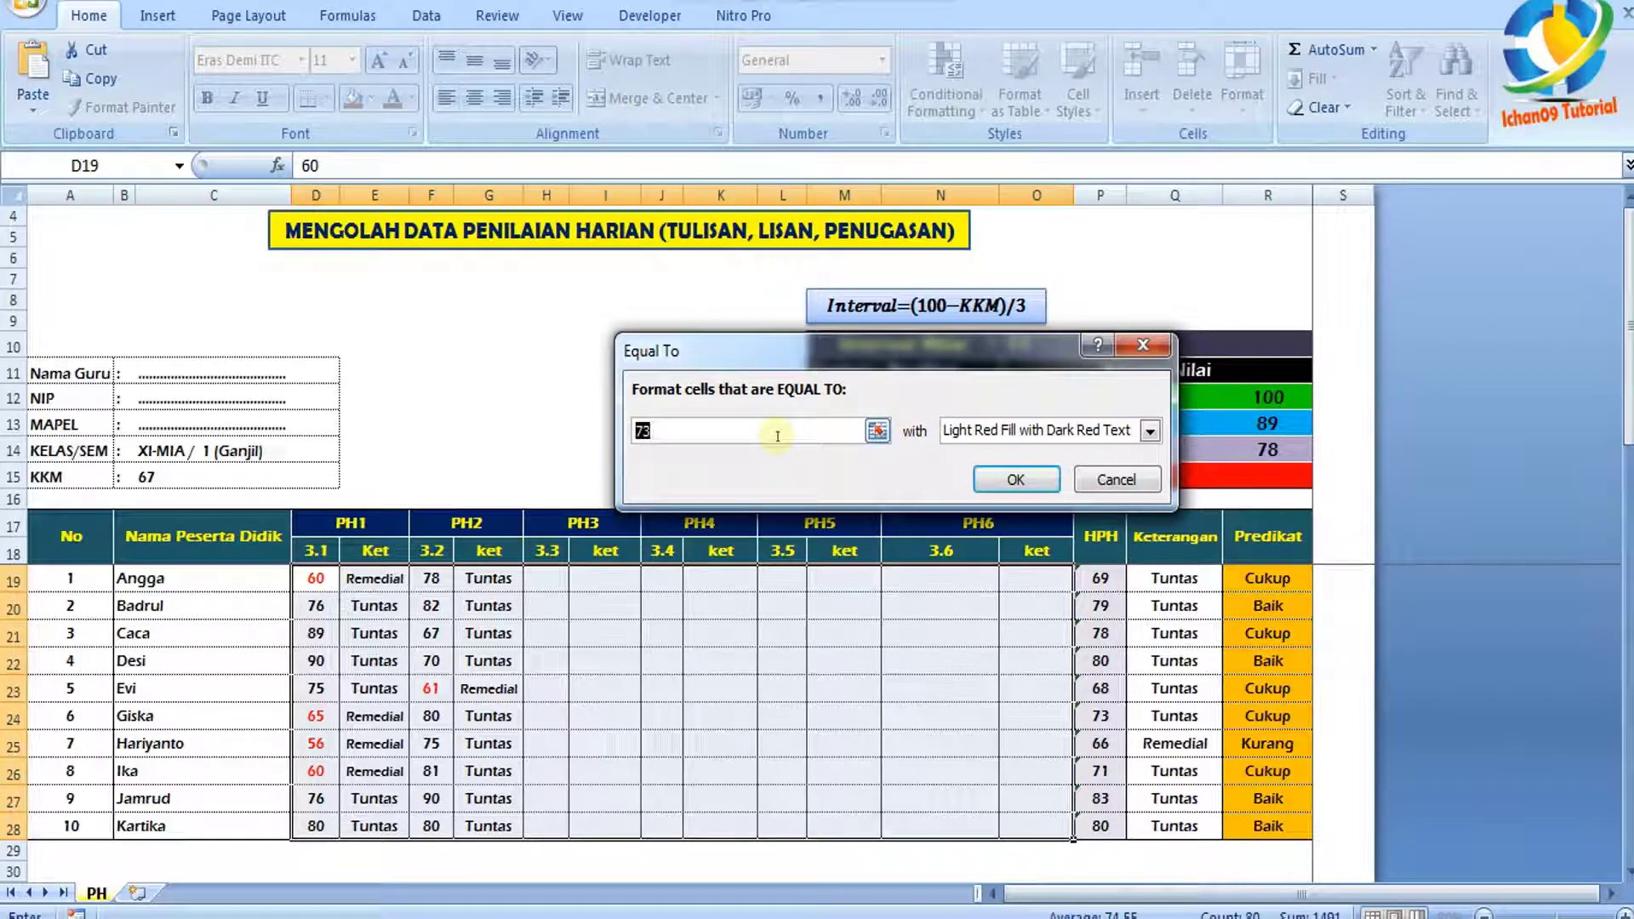
pyautogui.write('Rem')
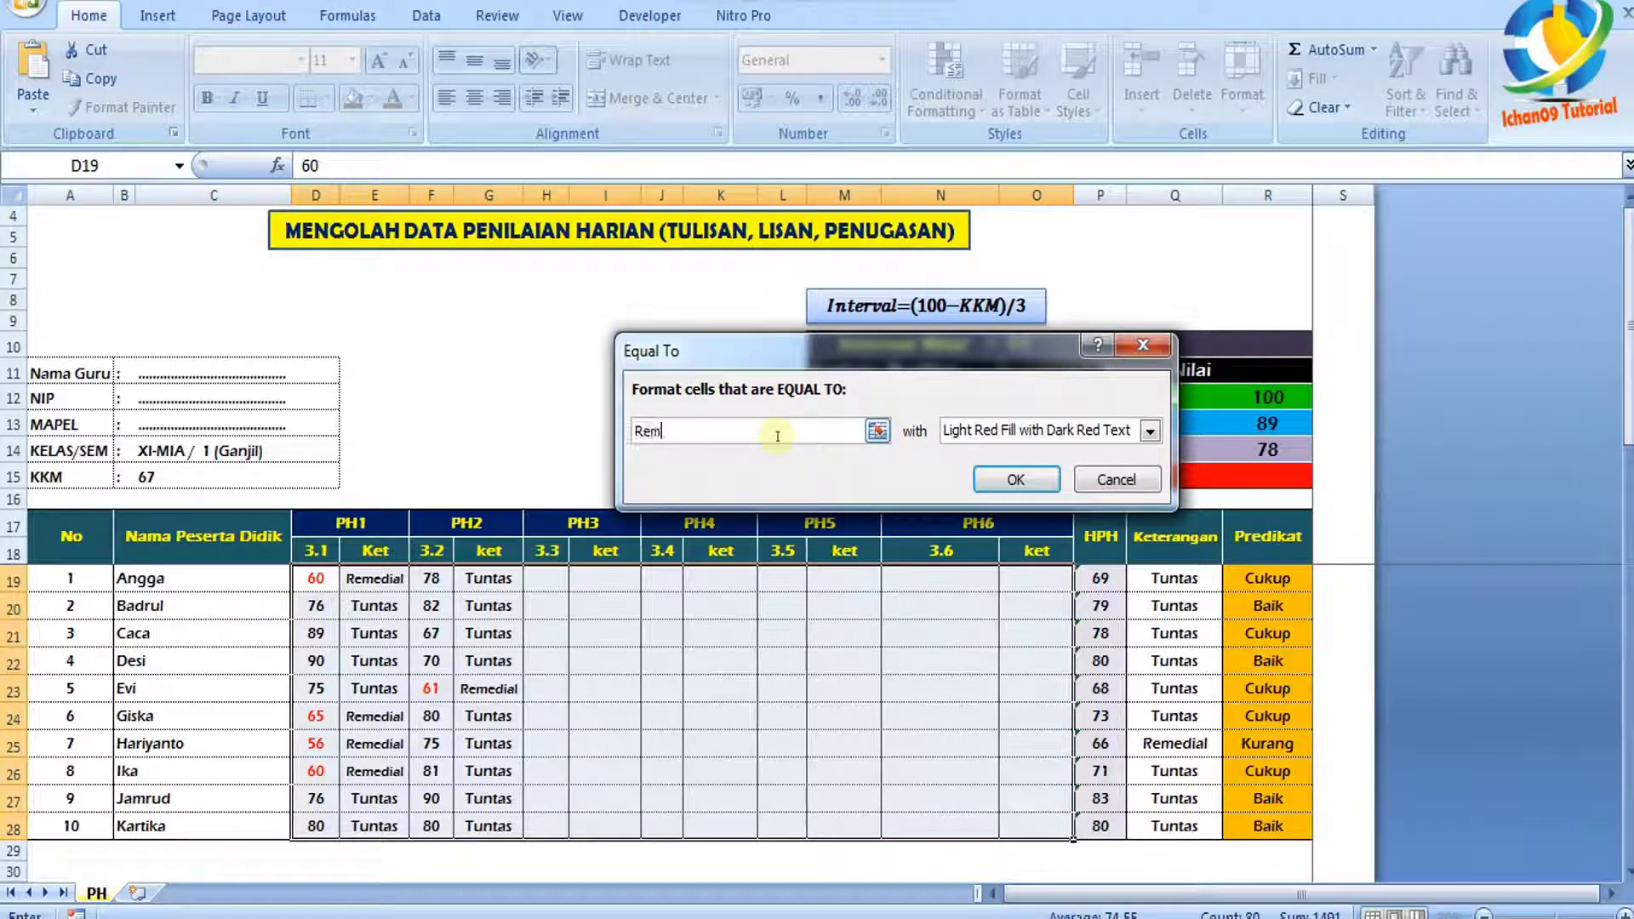
pyautogui.write('edial')
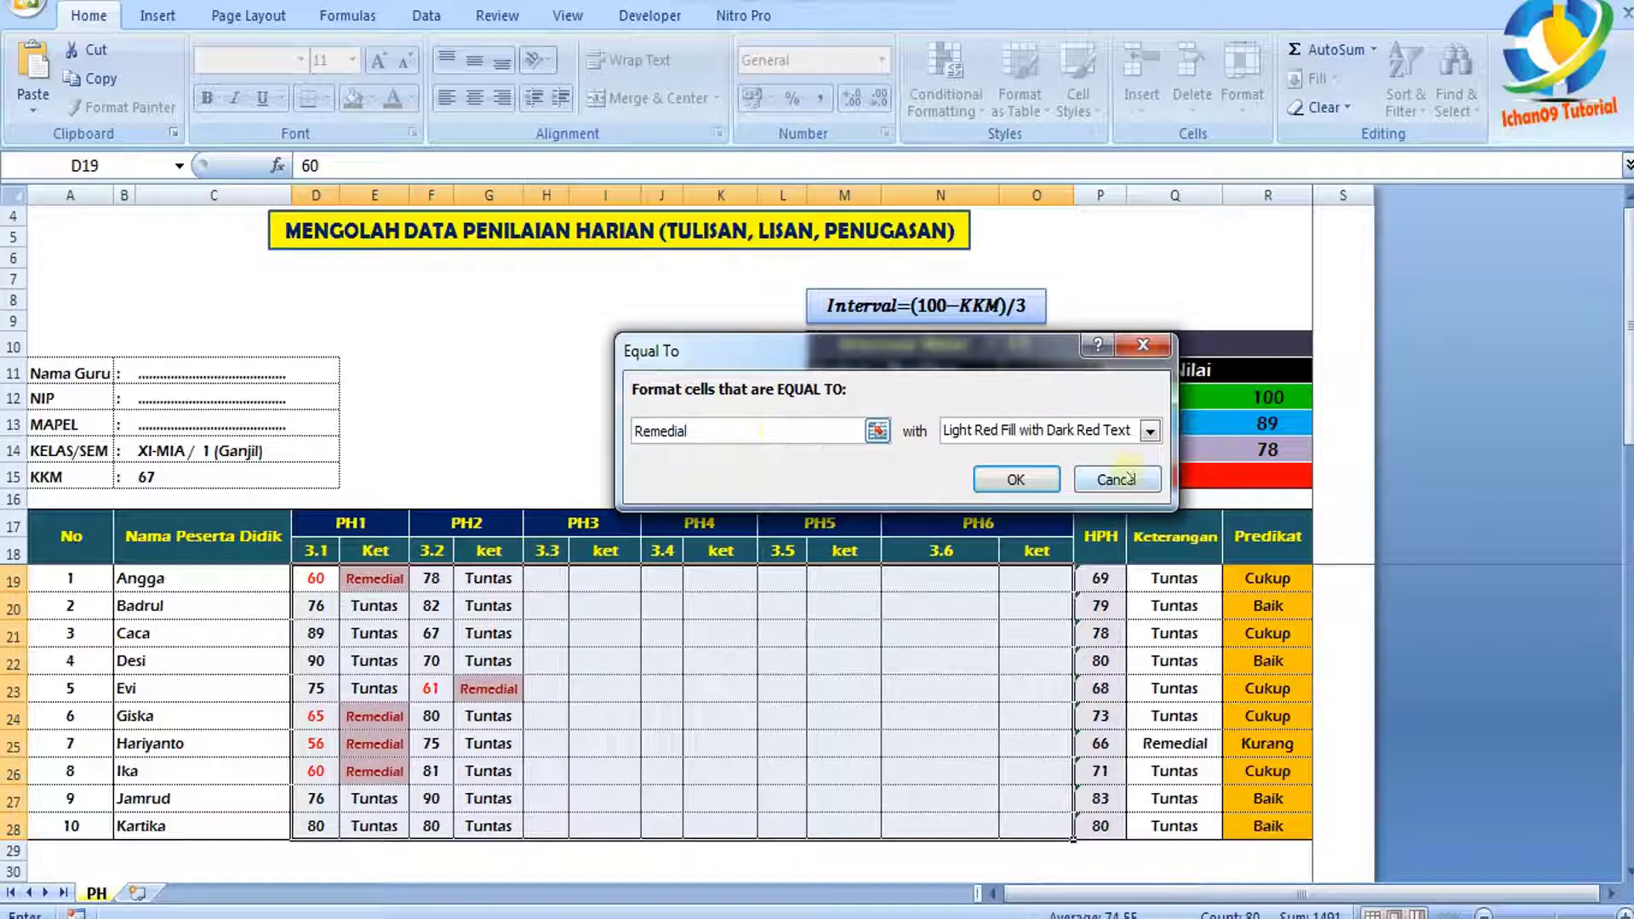
# Give the Equal To rule for Remedial a custom format with red font and apply it to the score range
pyautogui.click(1149, 431)
pyautogui.click(1010, 557)
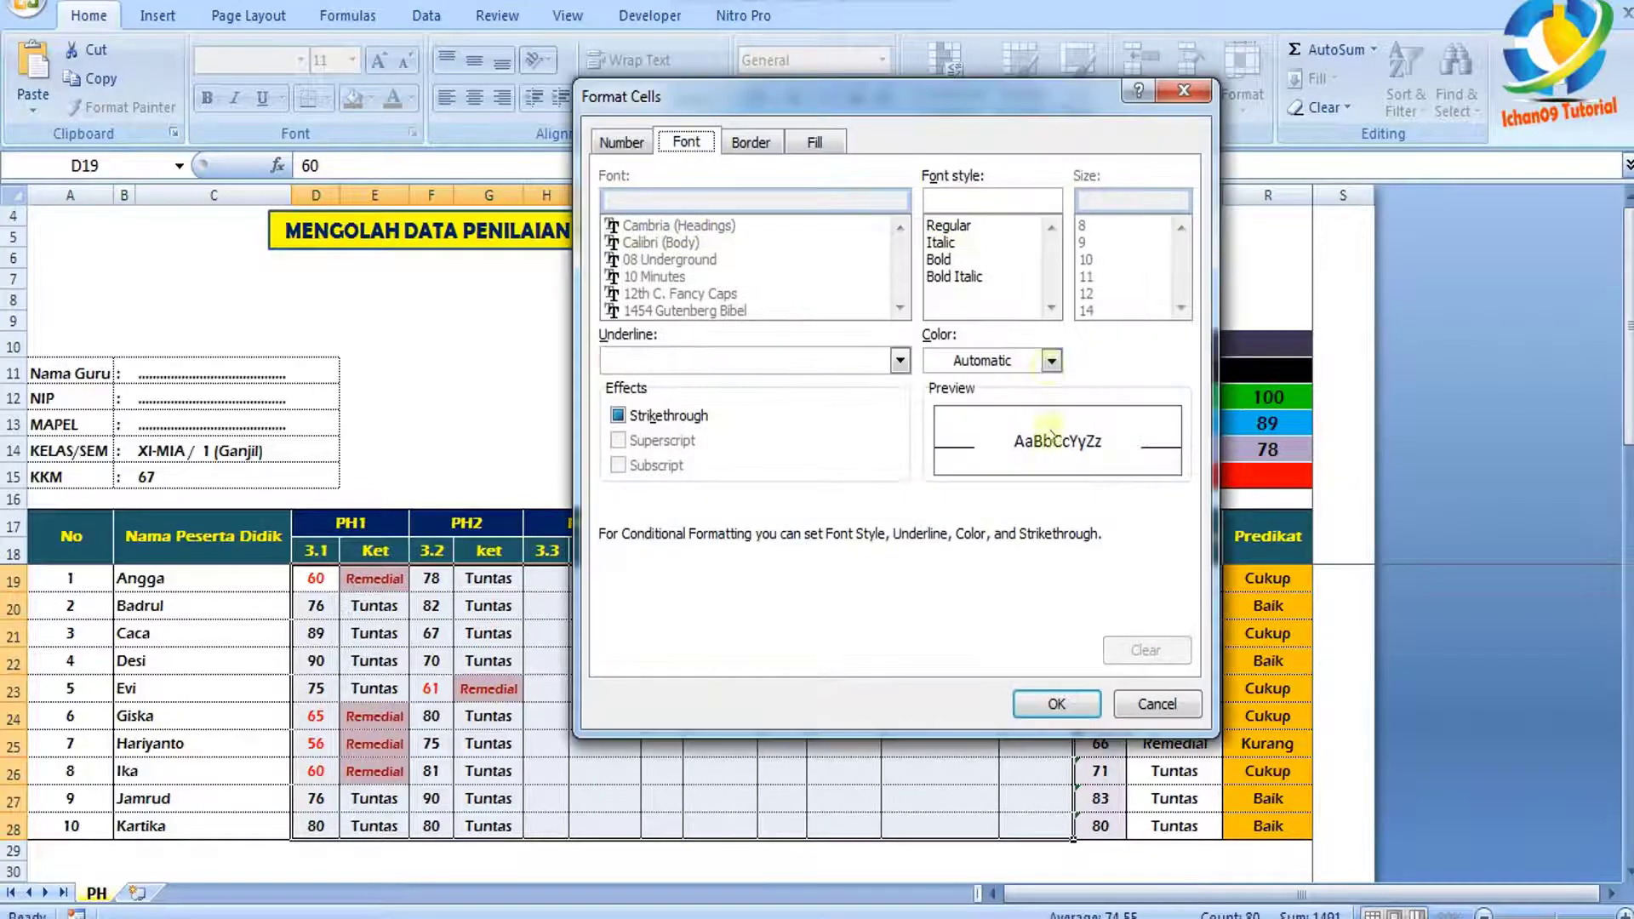
pyautogui.click(1051, 361)
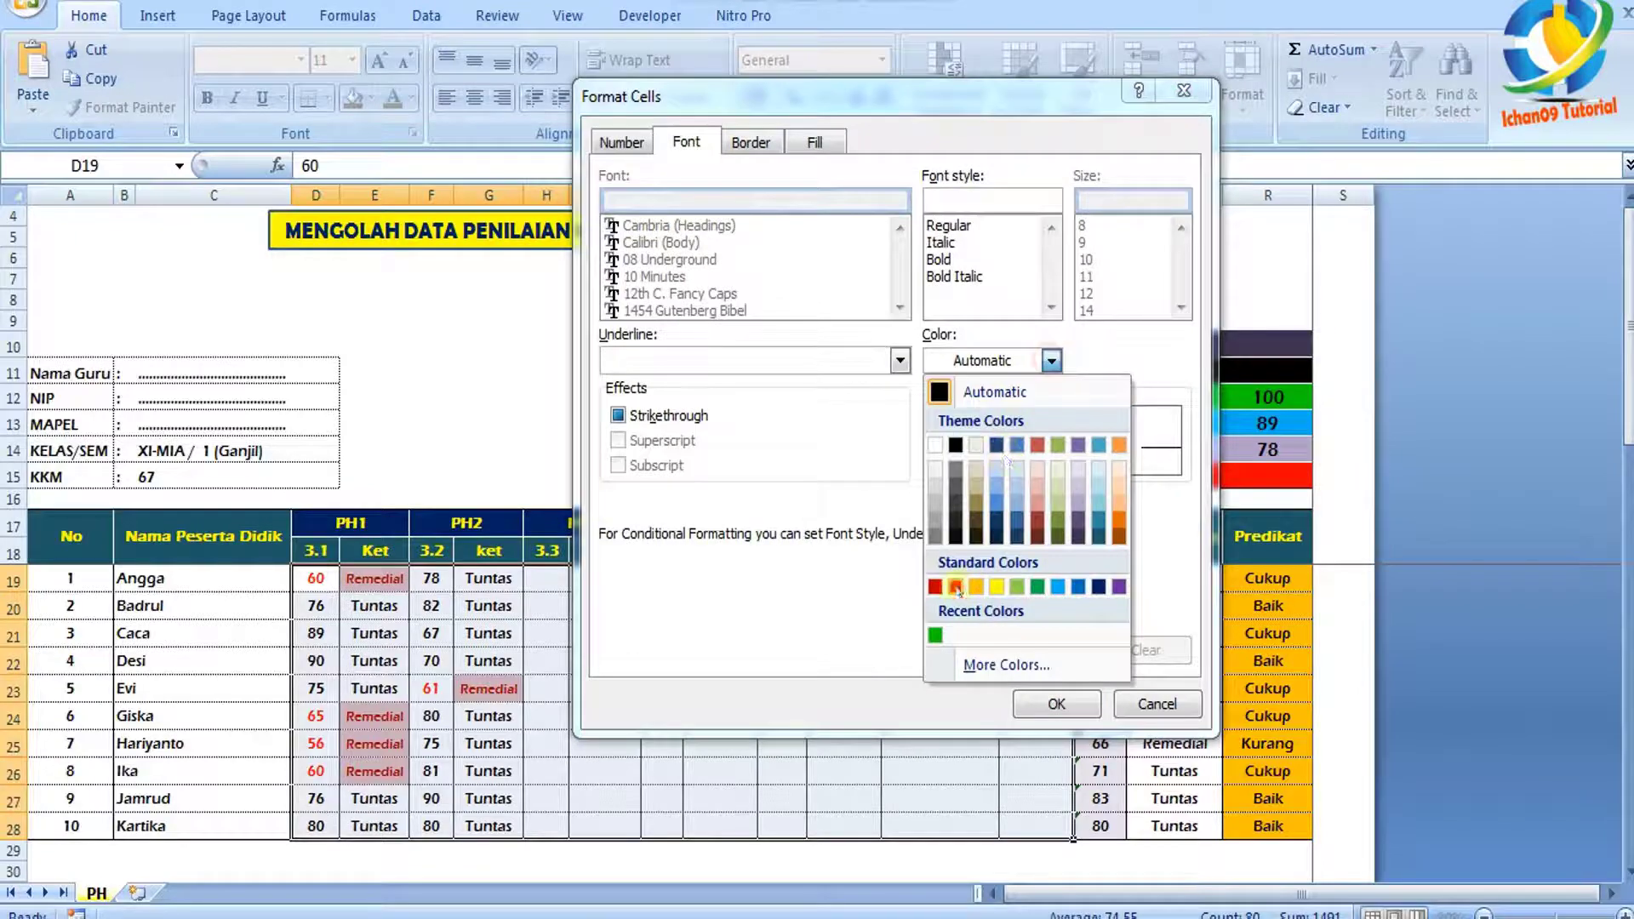
pyautogui.click(956, 586)
pyautogui.click(1052, 702)
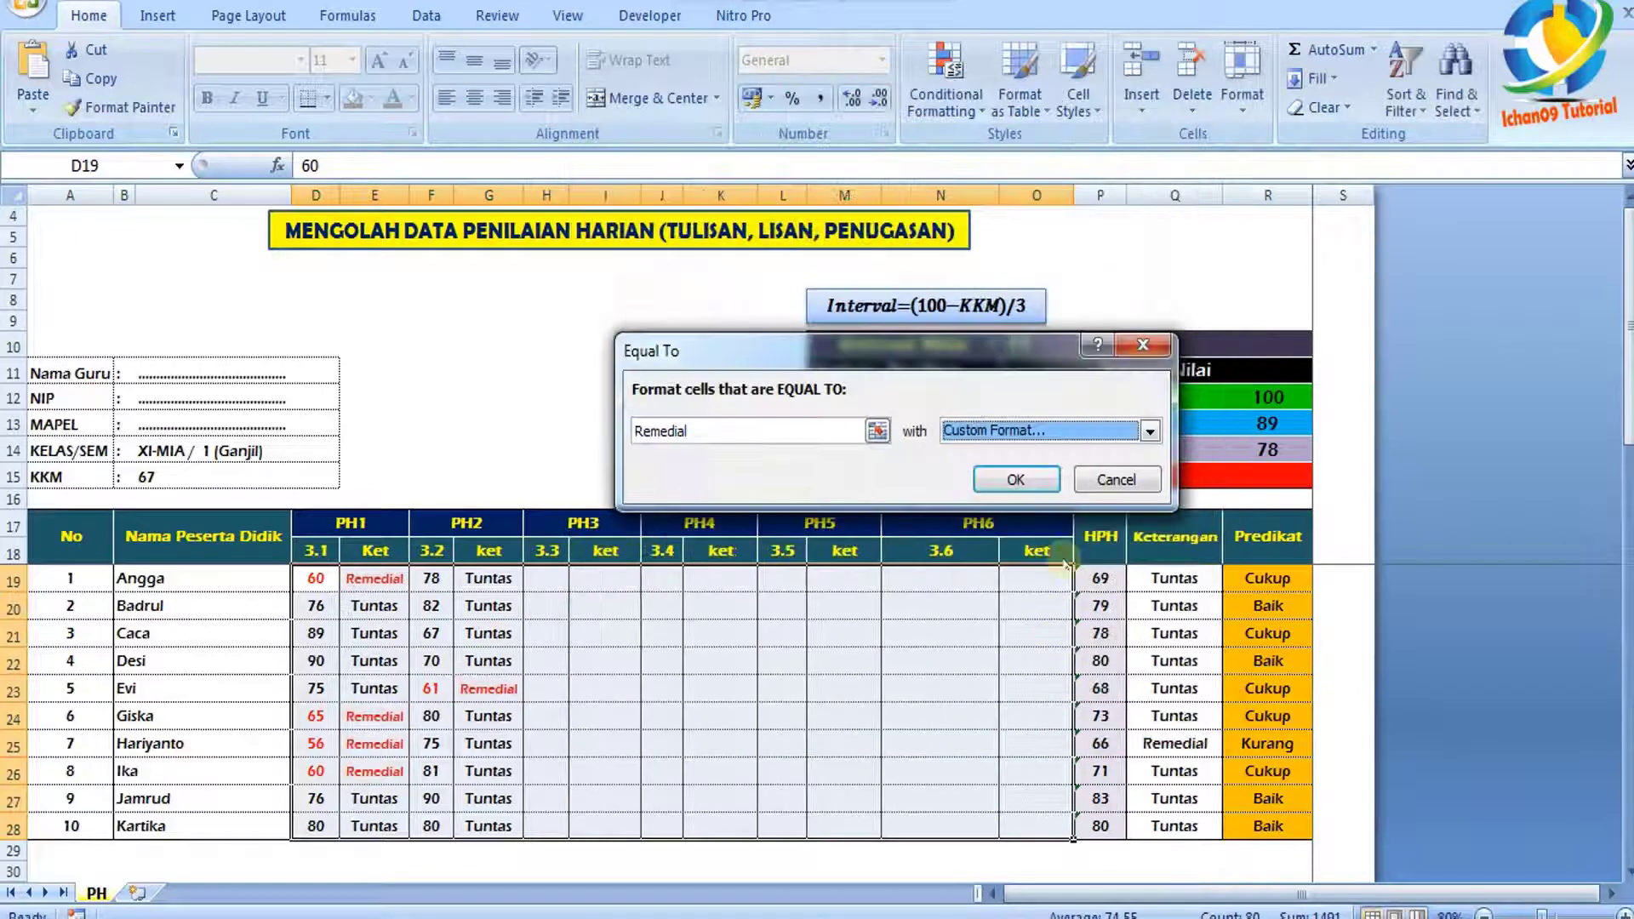
pyautogui.click(1017, 481)
pyautogui.click(752, 651)
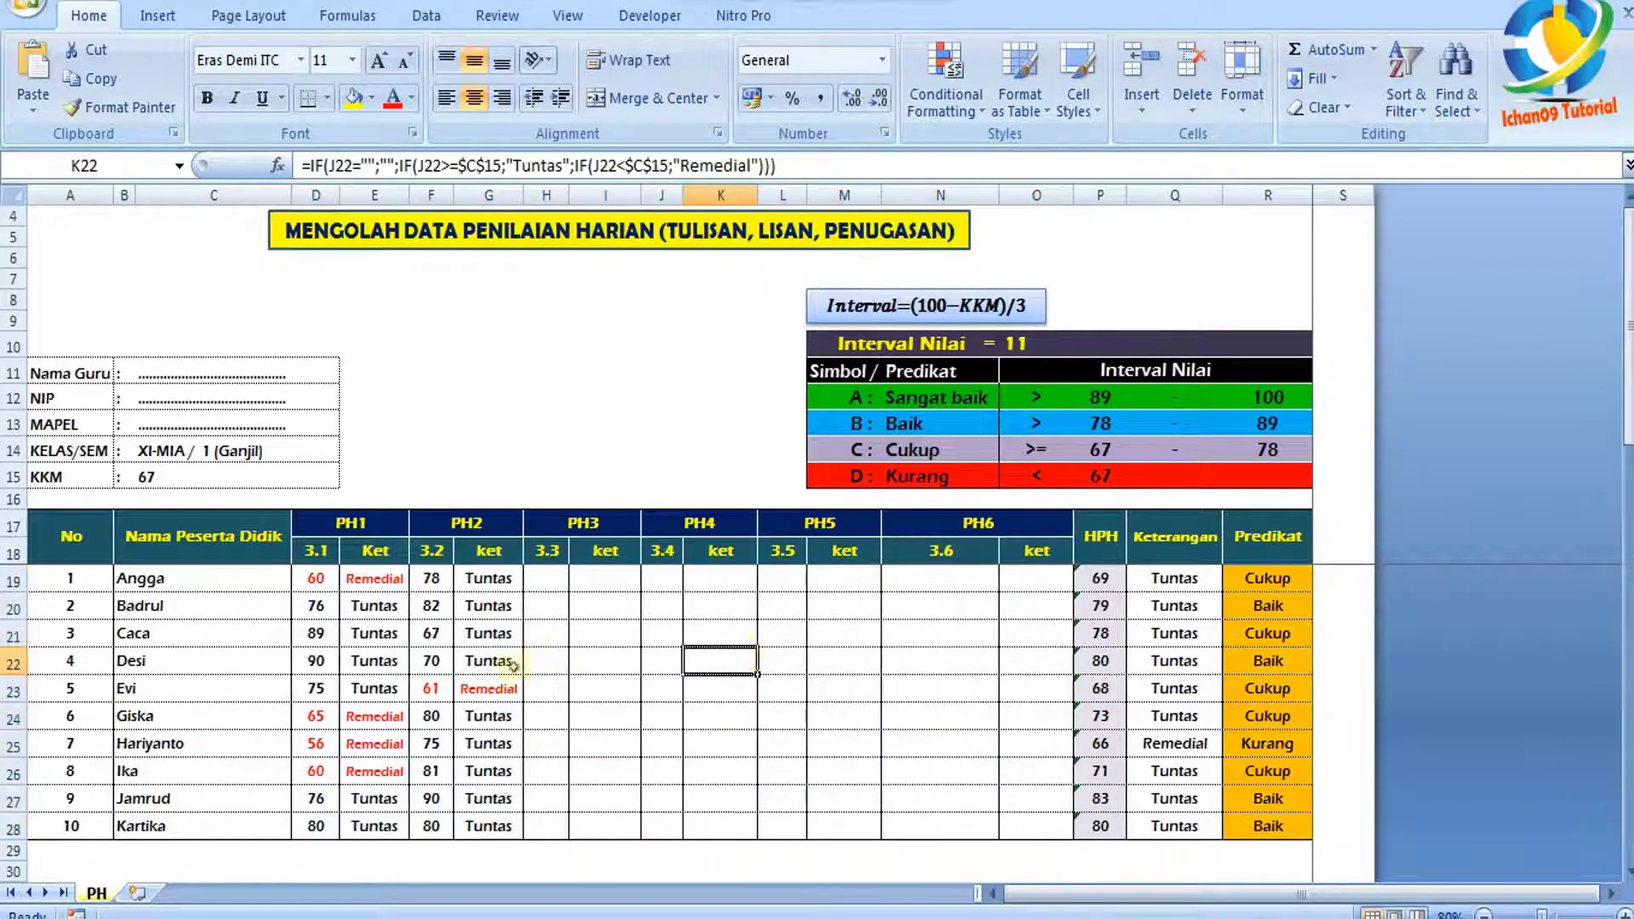
pyautogui.click(387, 714)
pyautogui.click(597, 660)
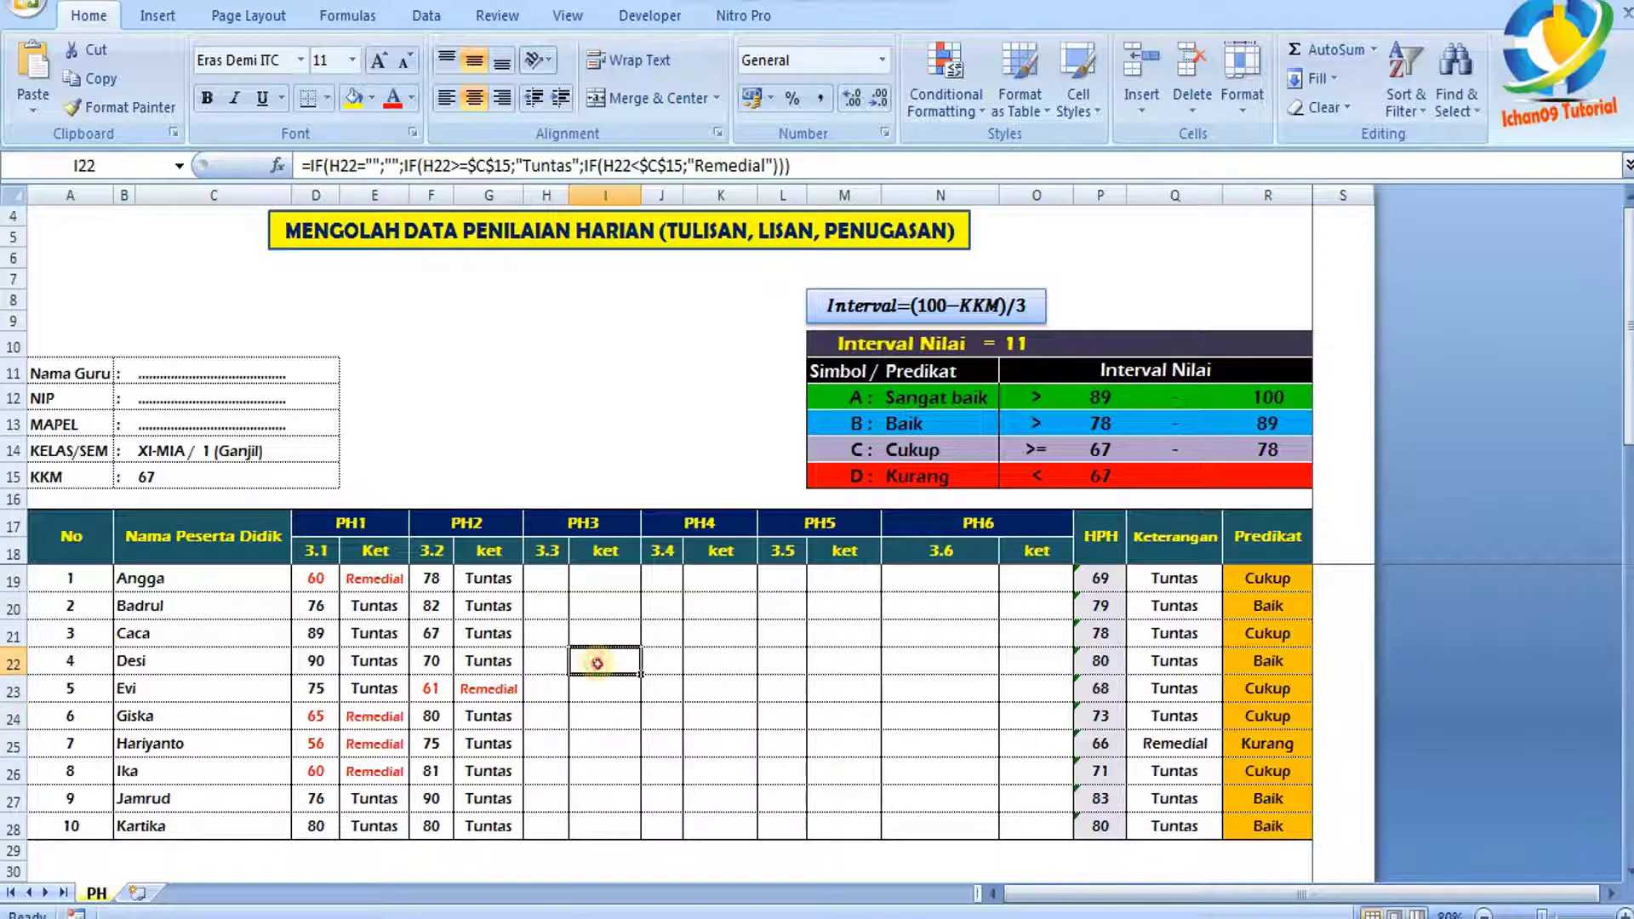
pyautogui.click(364, 582)
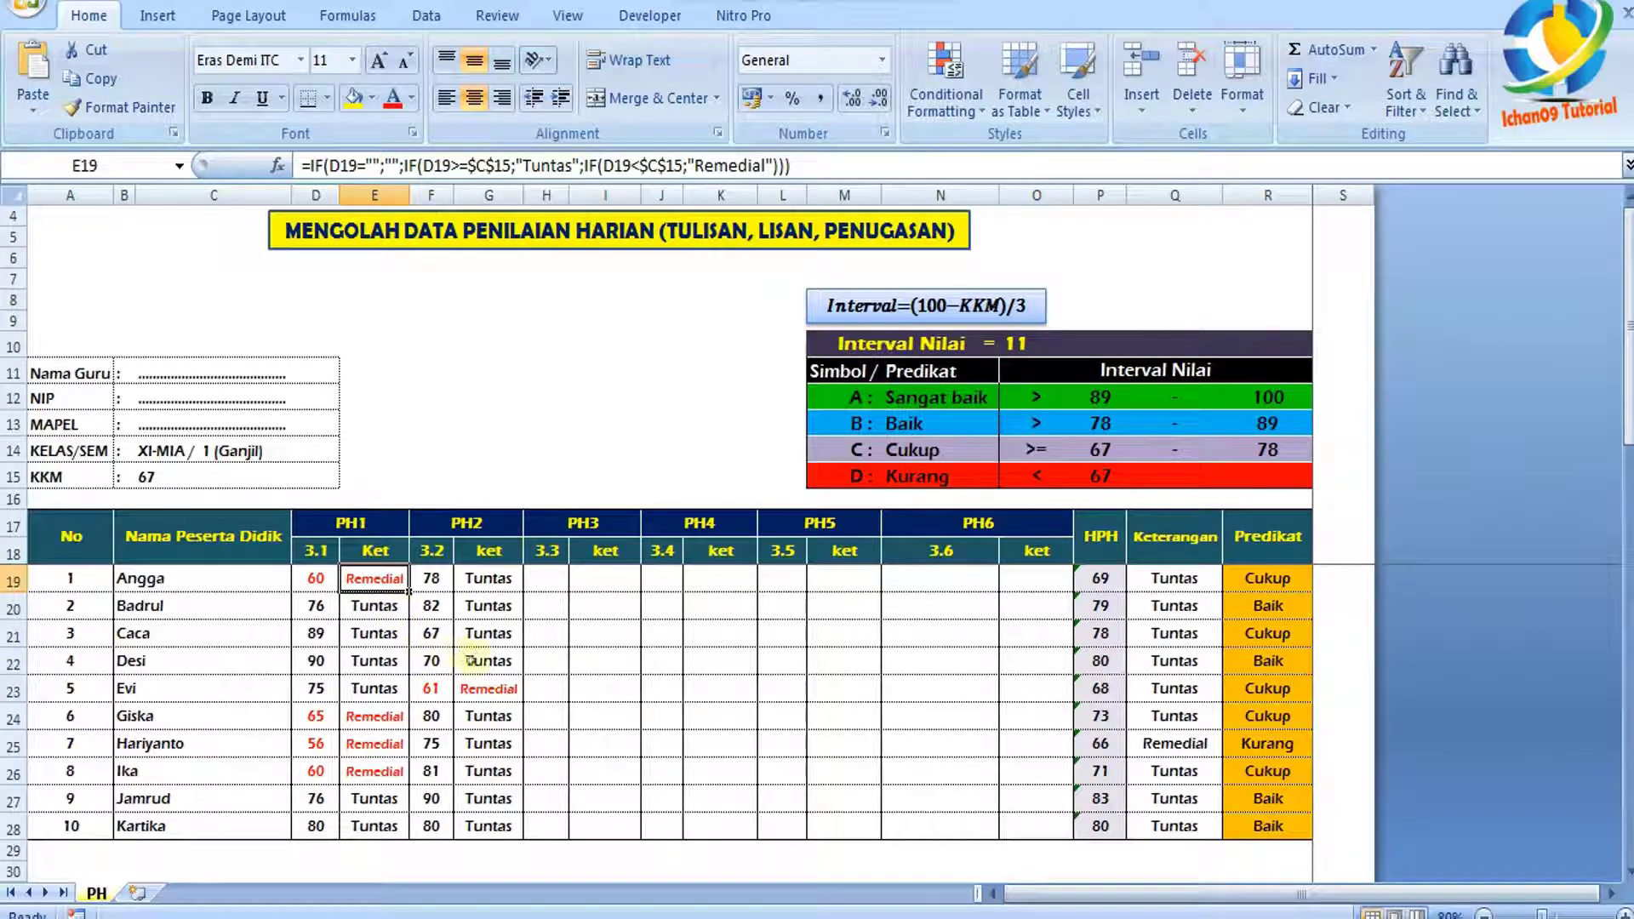
pyautogui.click(434, 689)
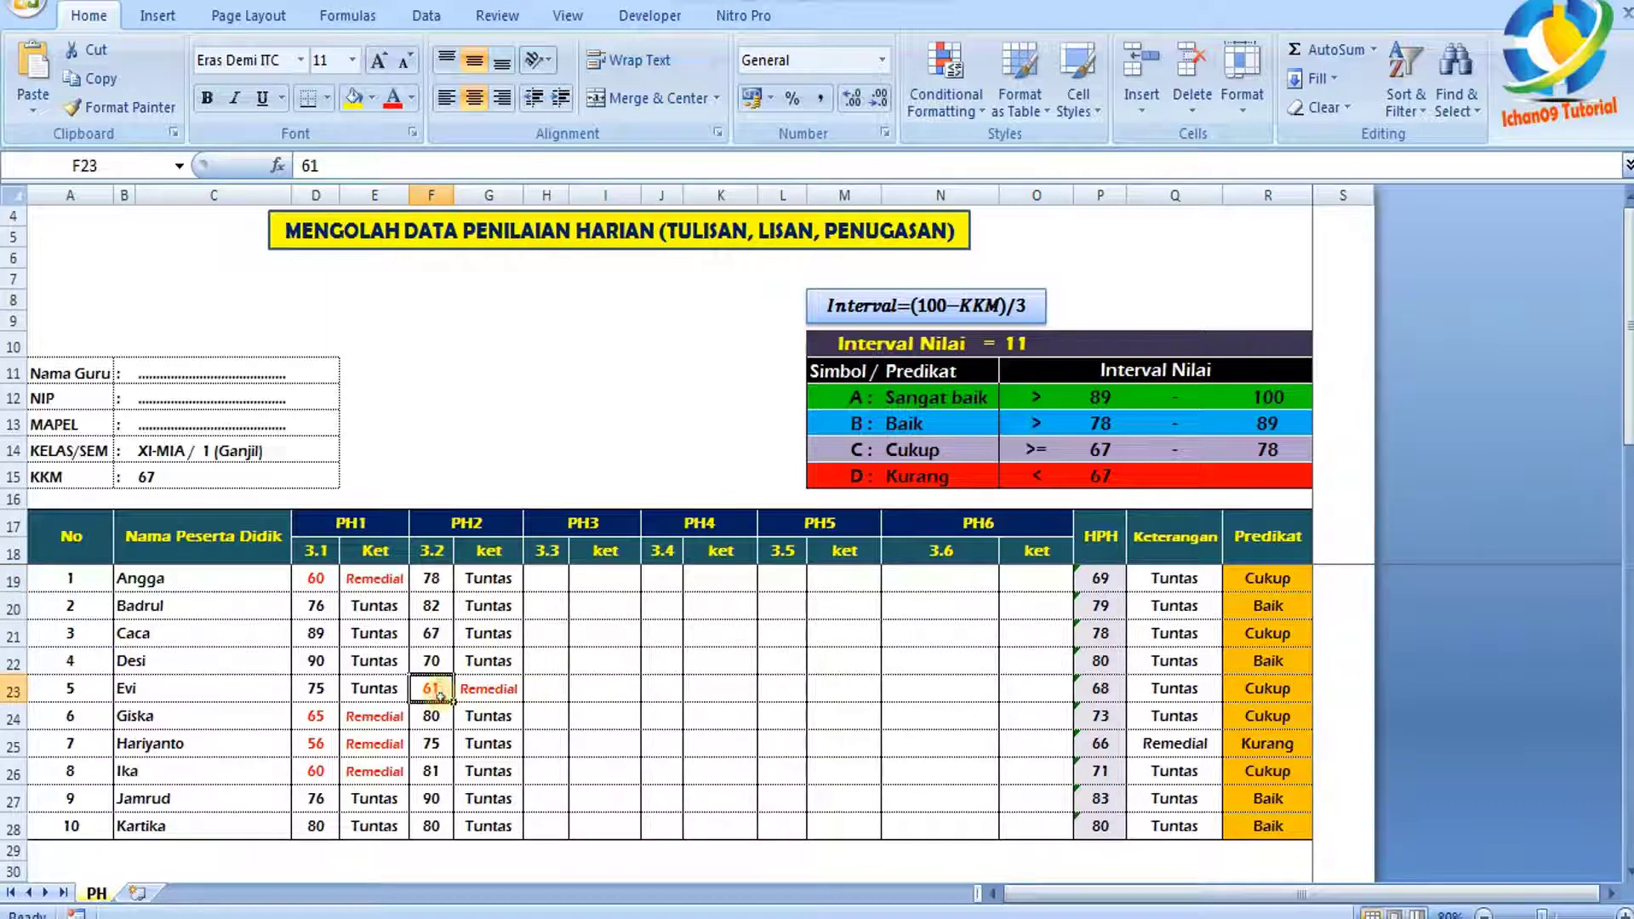
pyautogui.click(938, 688)
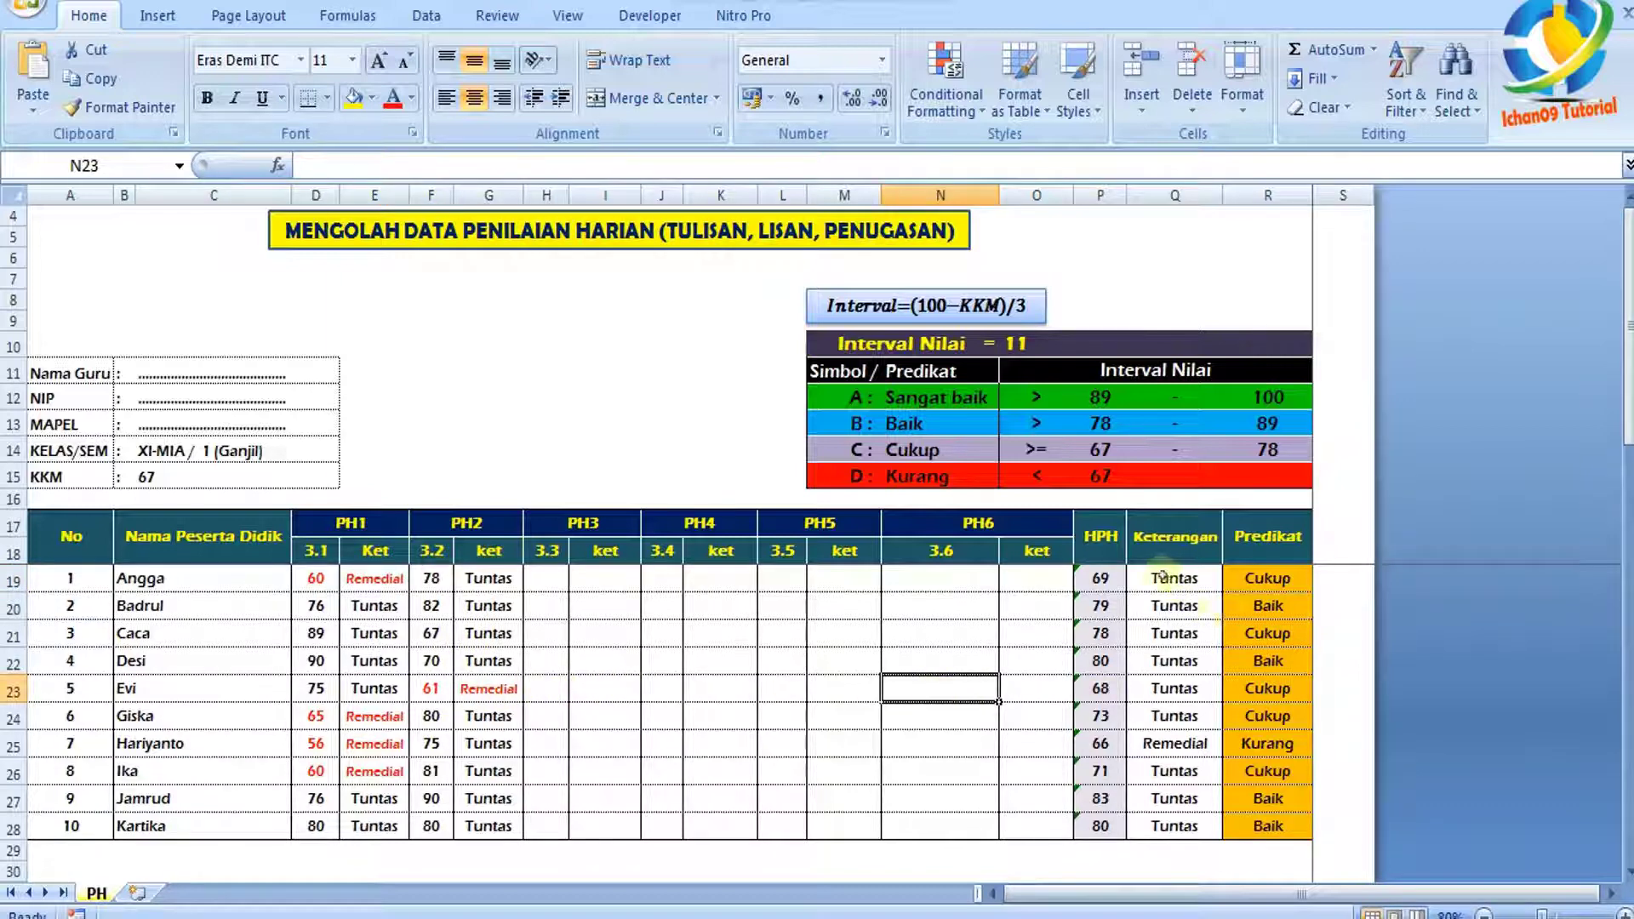
# Set up an Equal To conditional formatting rule on the Keterangan cells Q19:Q28 for the text Remedial
pyautogui.moveTo(1163, 576); pyautogui.dragTo(1183, 822)
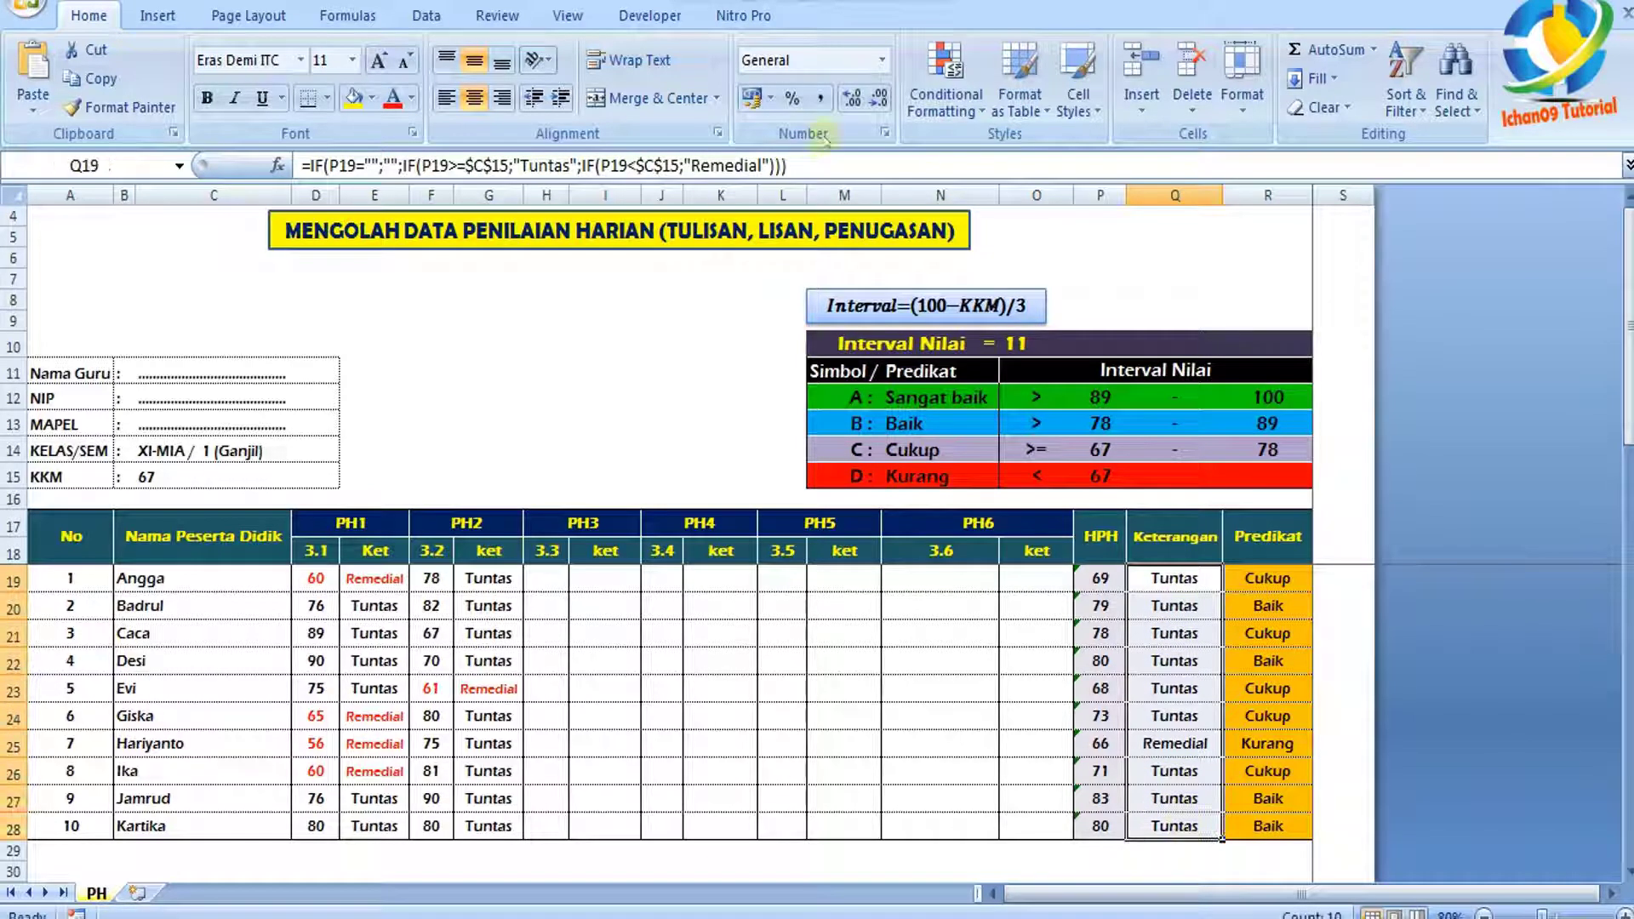
pyautogui.click(945, 98)
pyautogui.moveTo(983, 169)
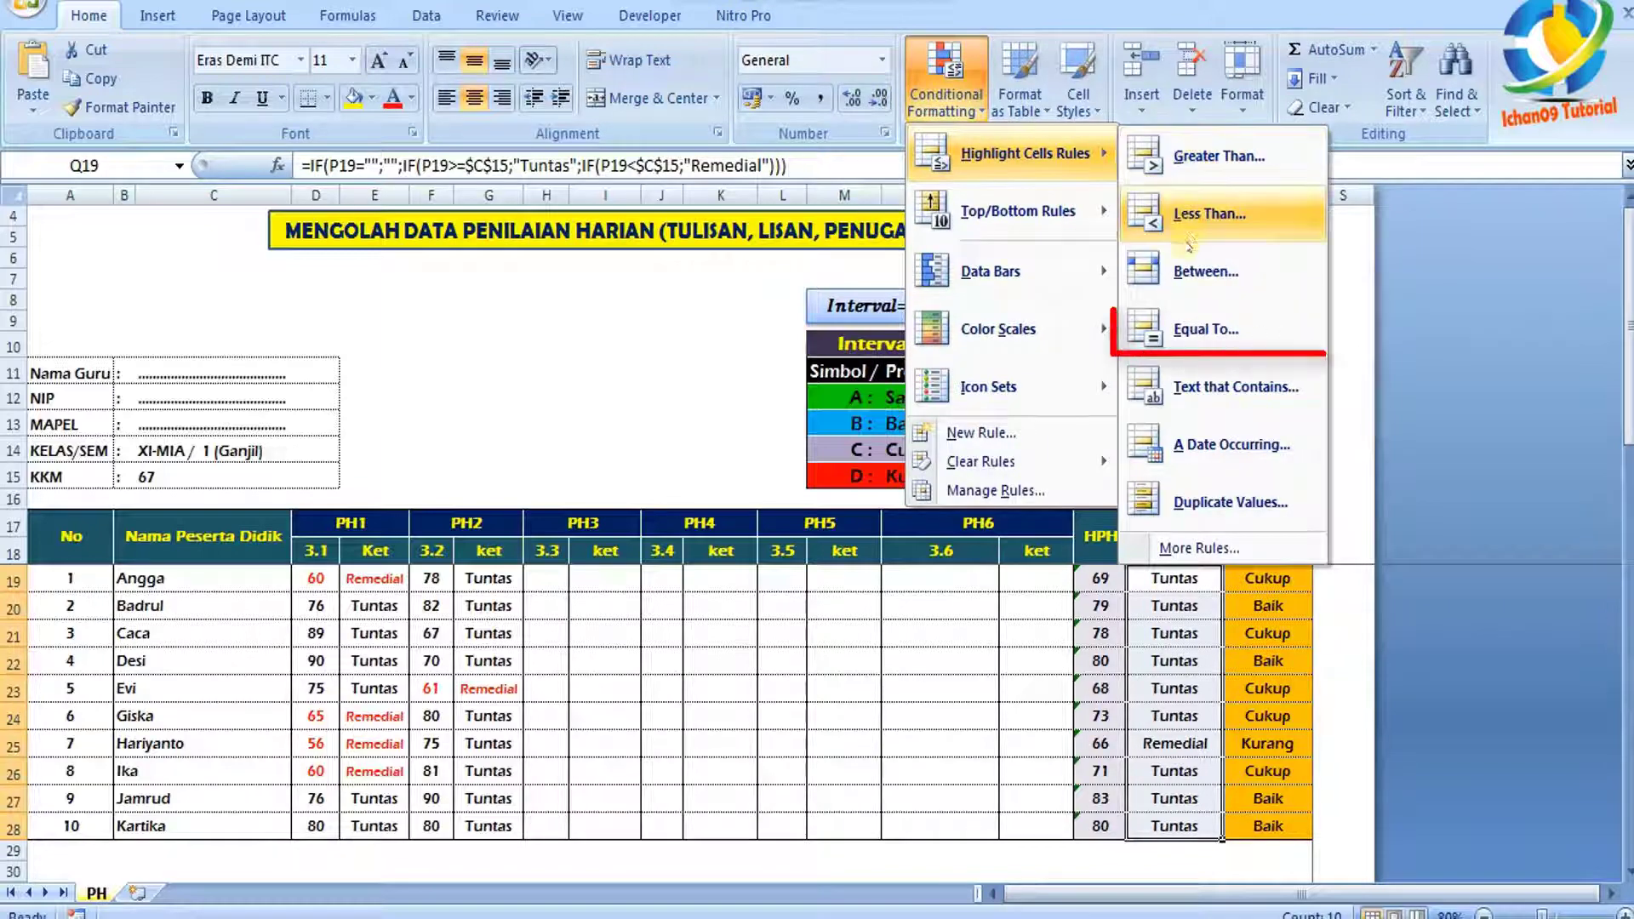
pyautogui.click(1206, 329)
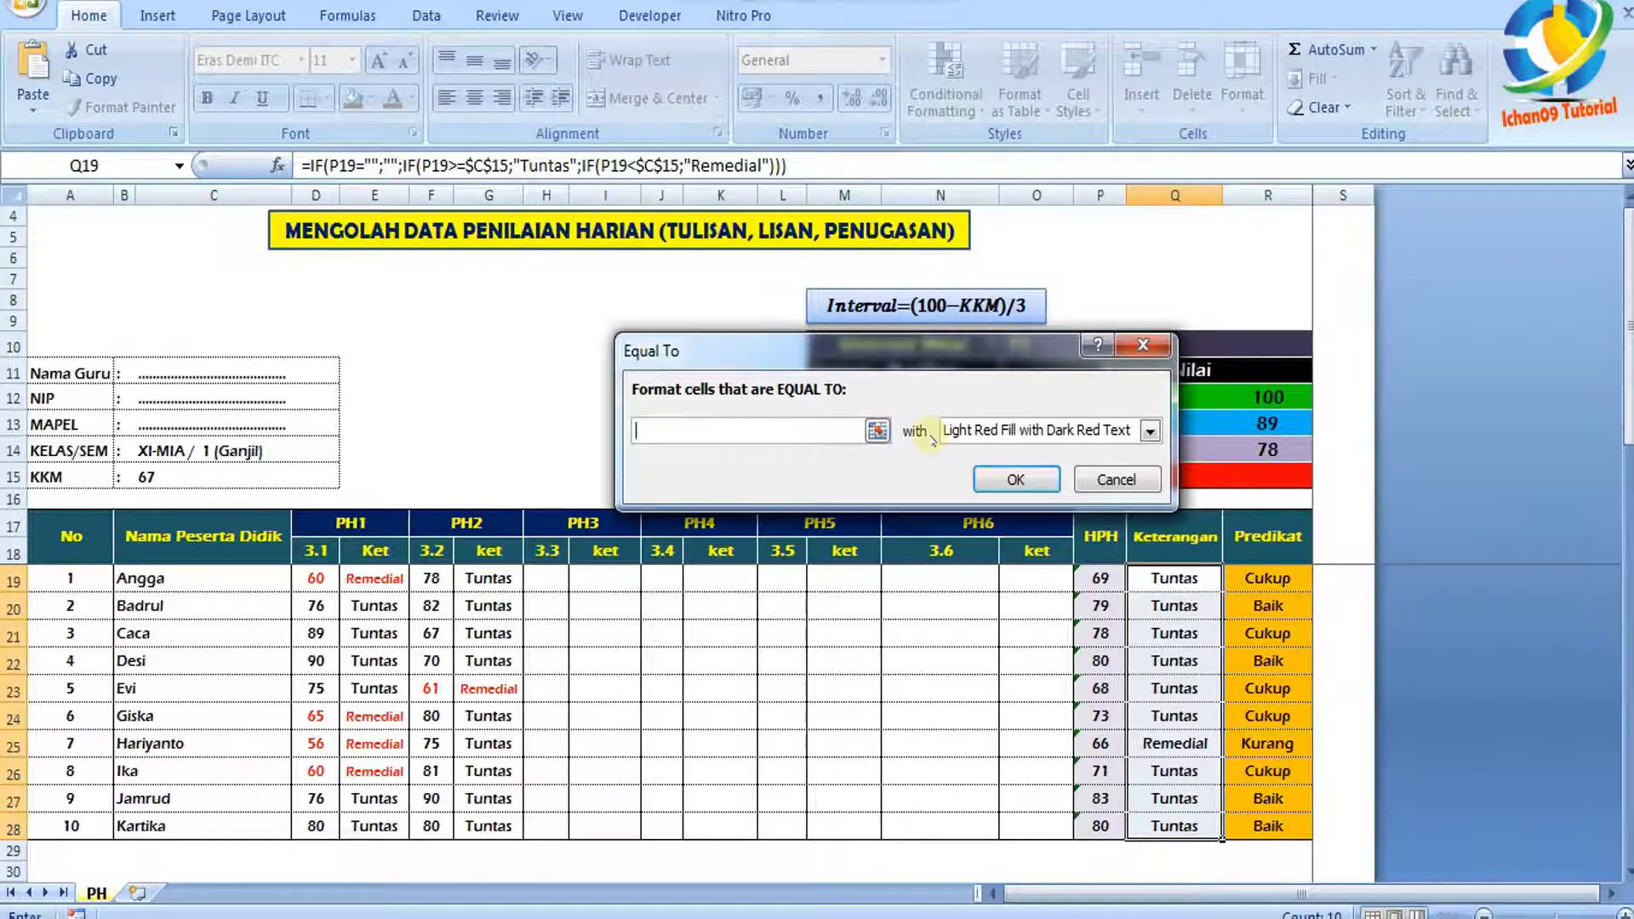
pyautogui.write('Remedial')
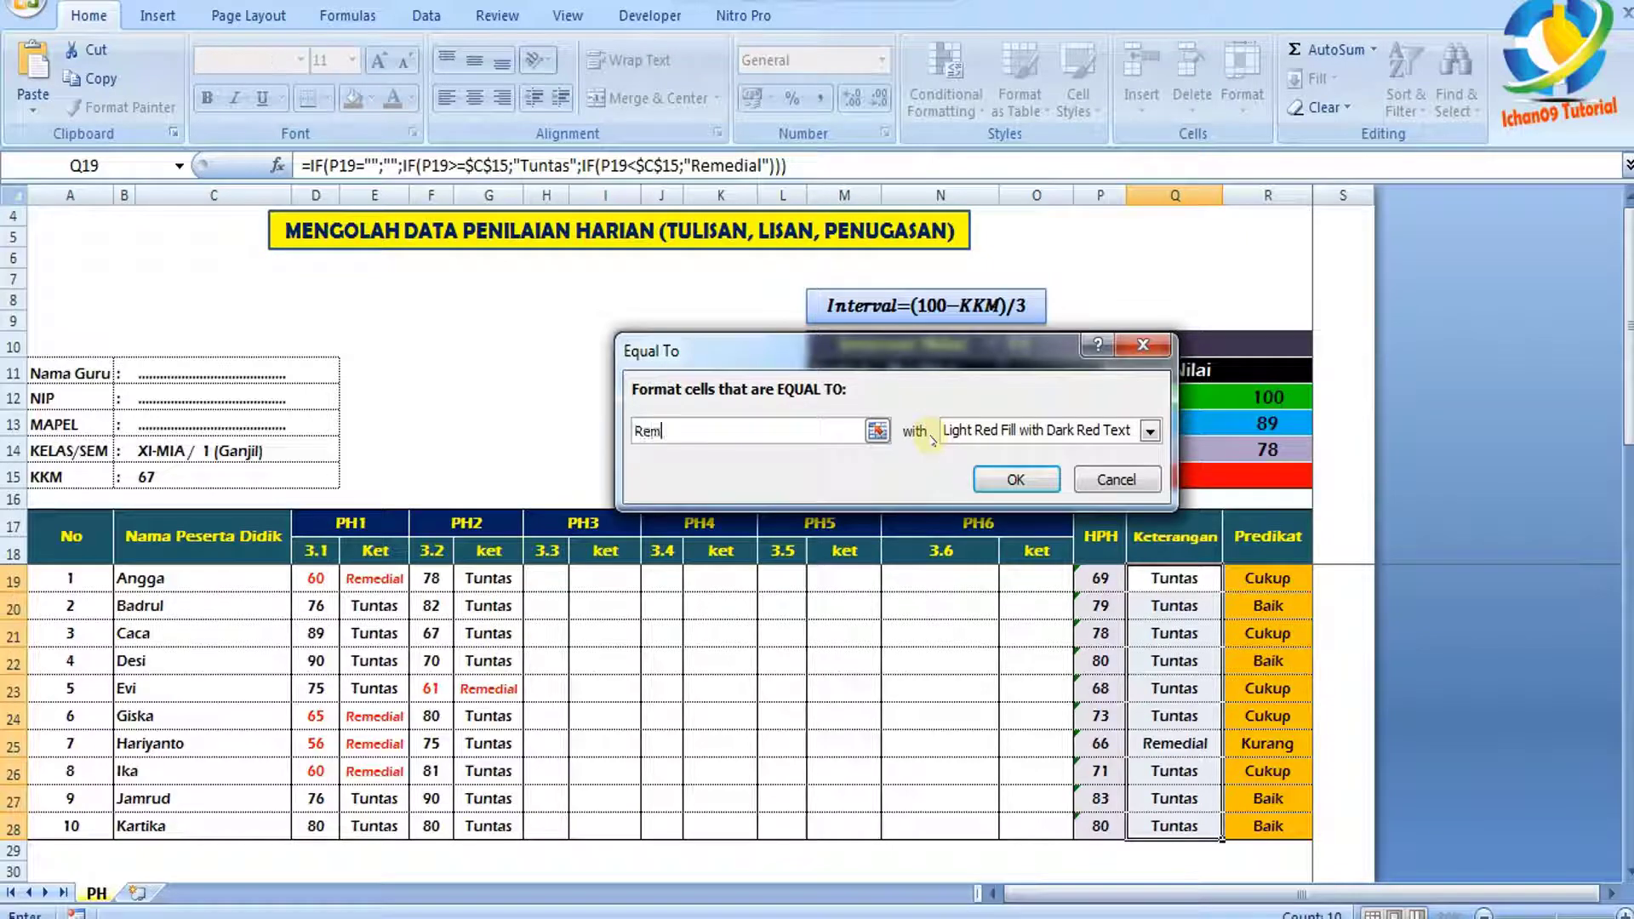
# Give the Keterangan column's Equal To rule a custom format with red font and apply it
pyautogui.click(1150, 430)
pyautogui.click(1089, 559)
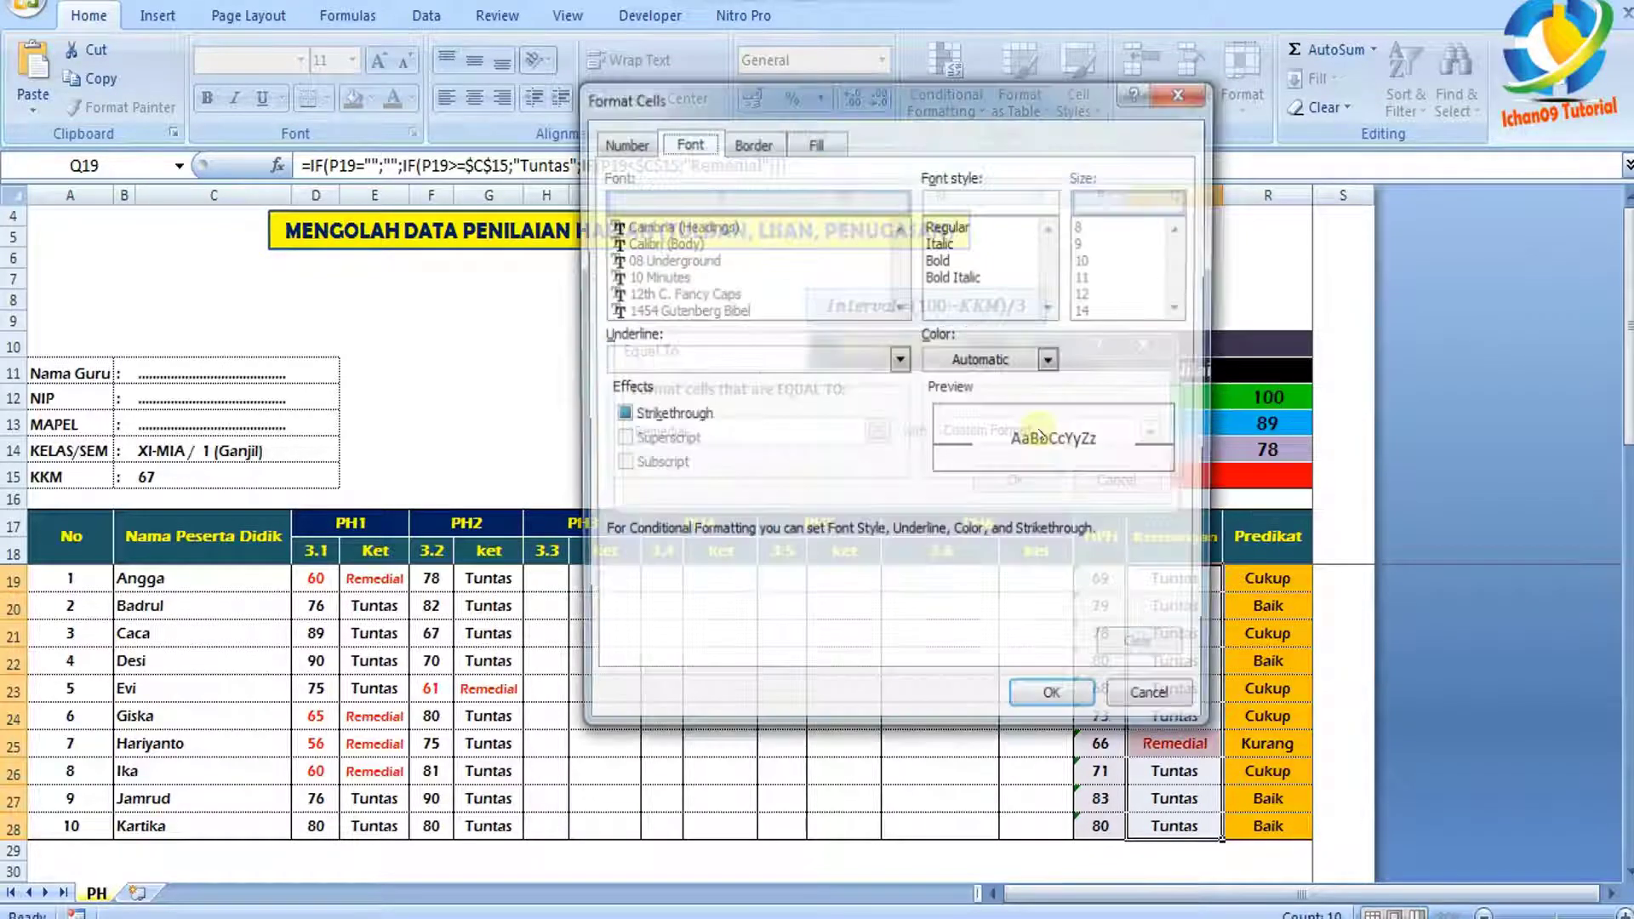
pyautogui.click(1049, 360)
pyautogui.click(978, 586)
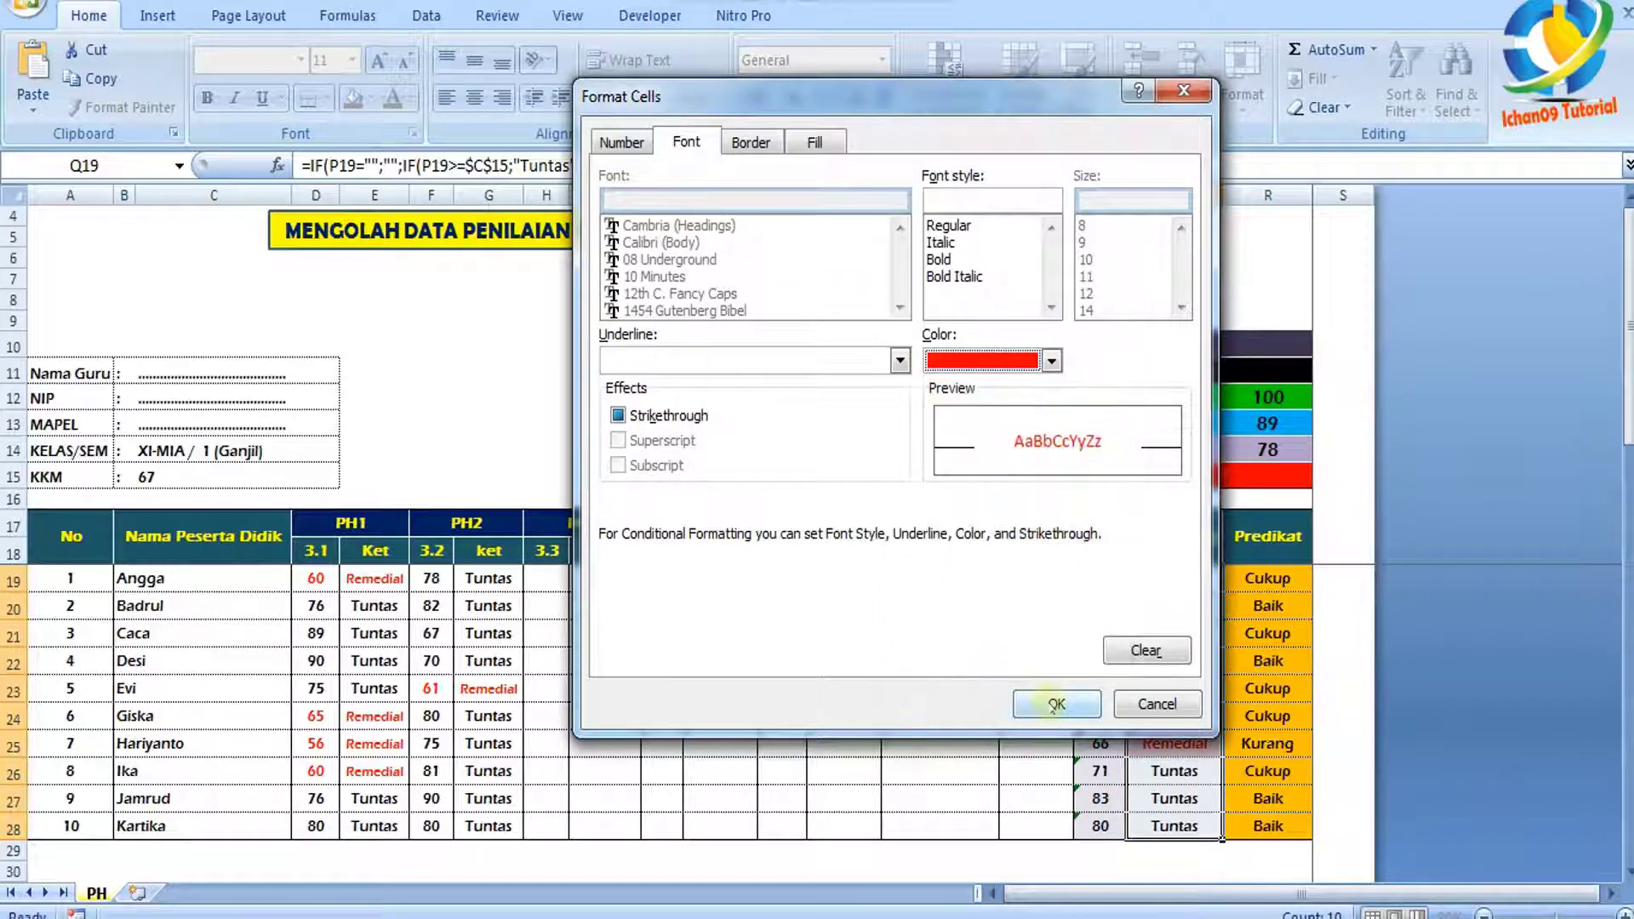
pyautogui.click(1056, 705)
pyautogui.click(1026, 483)
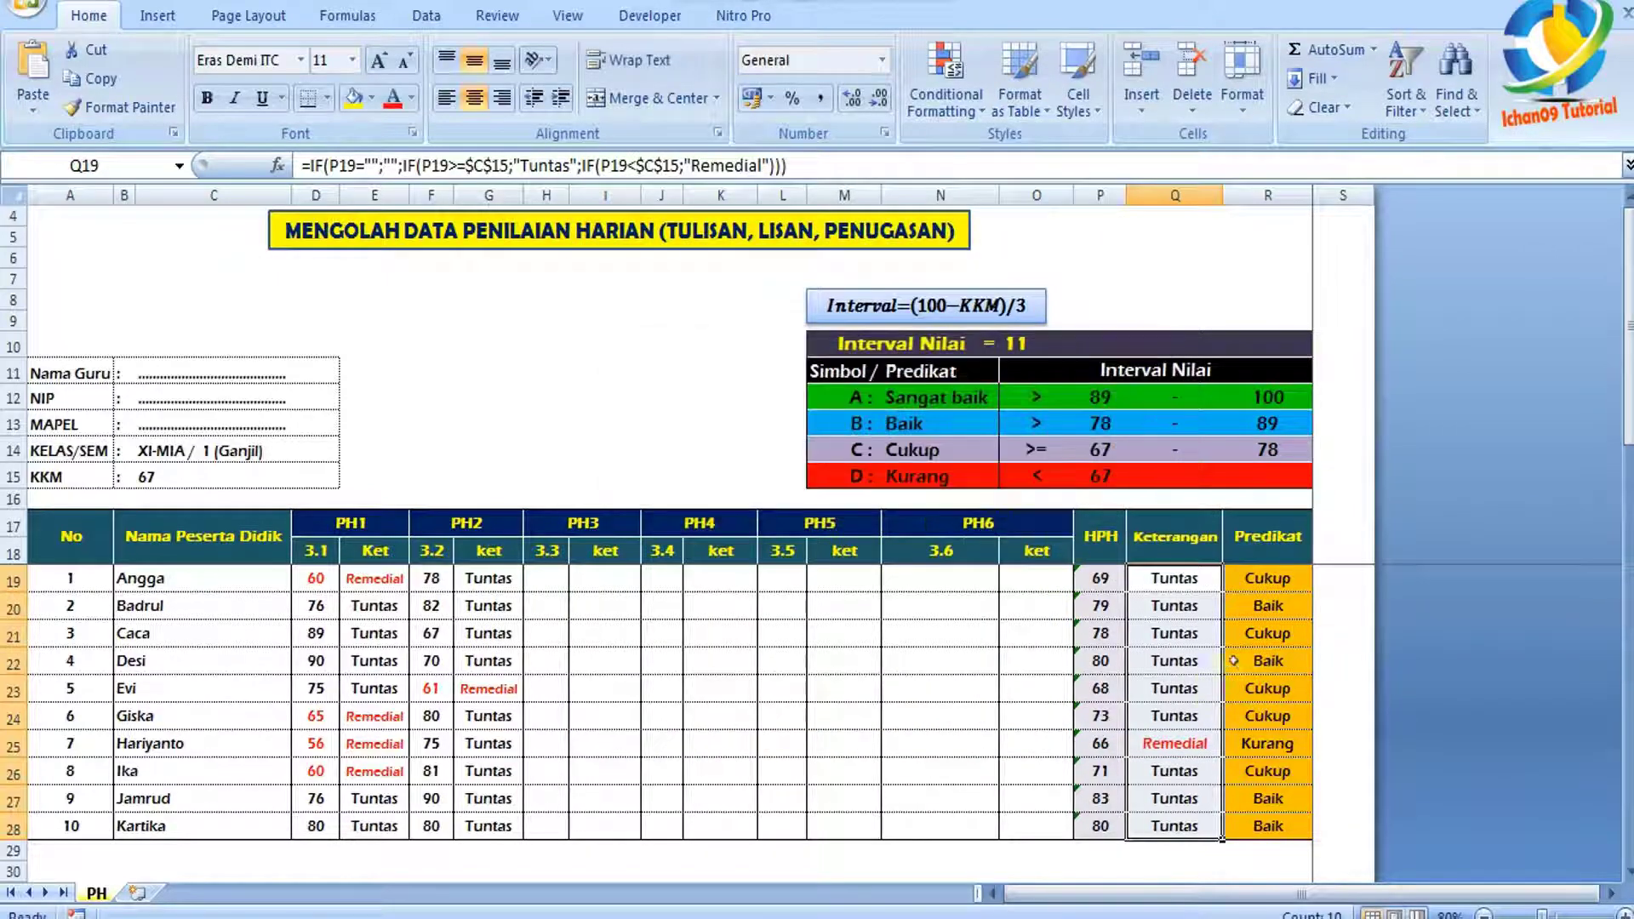
pyautogui.click(1233, 661)
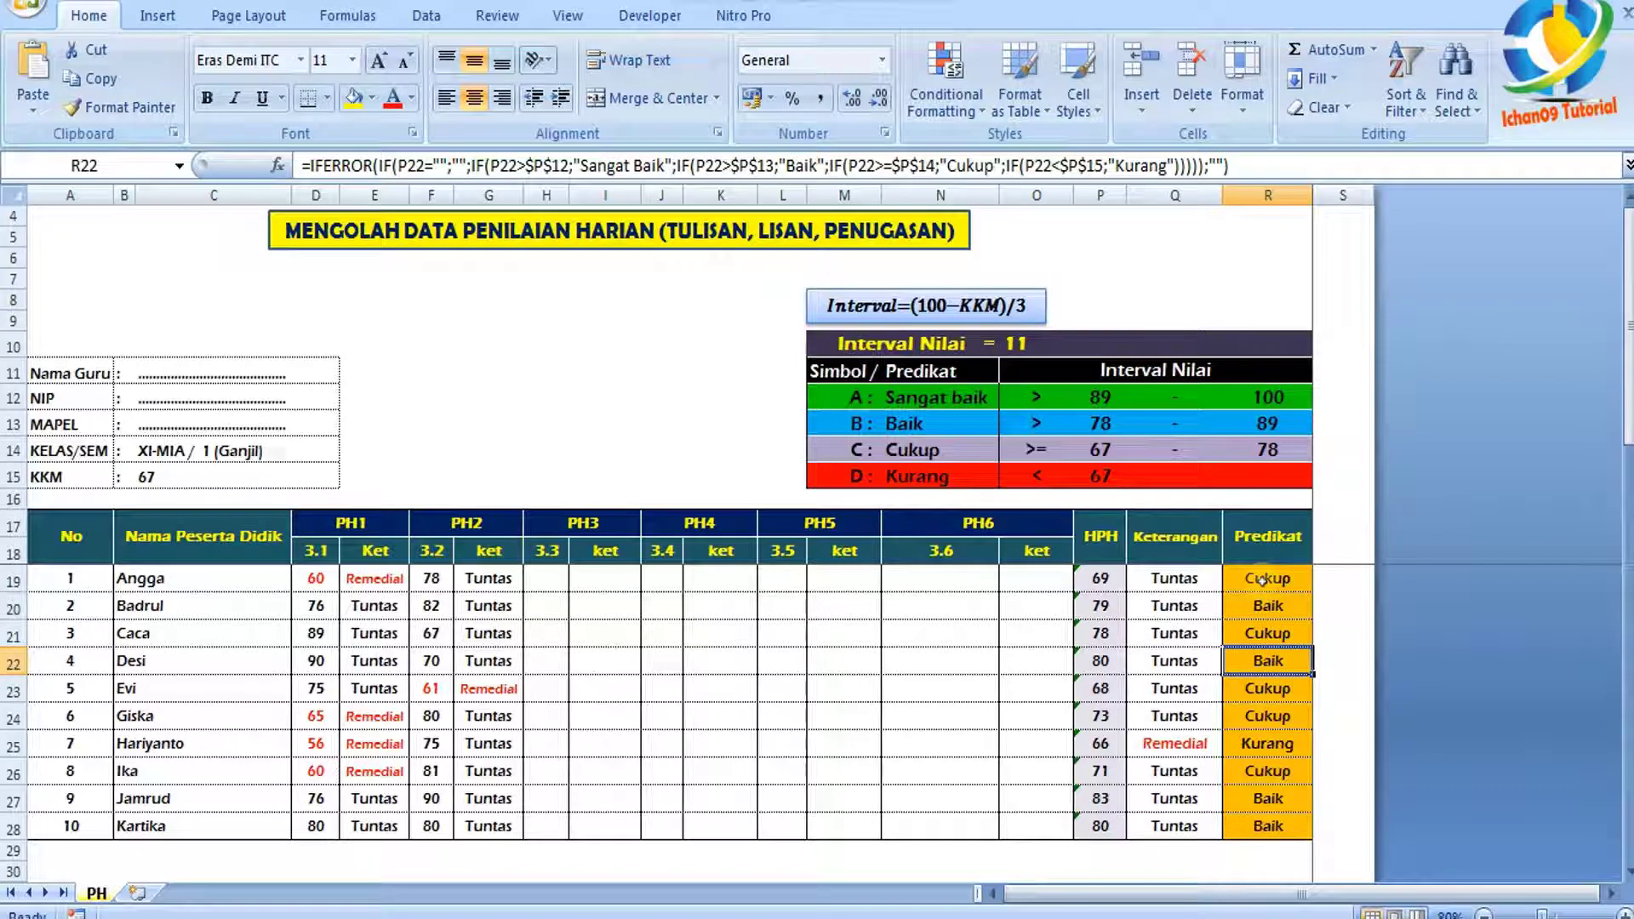
# Set up an Equal To conditional formatting rule on the Predikat cells R19:R28 for the text Kurang
pyautogui.moveTo(1262, 578); pyautogui.dragTo(1268, 827)
pyautogui.click(946, 80)
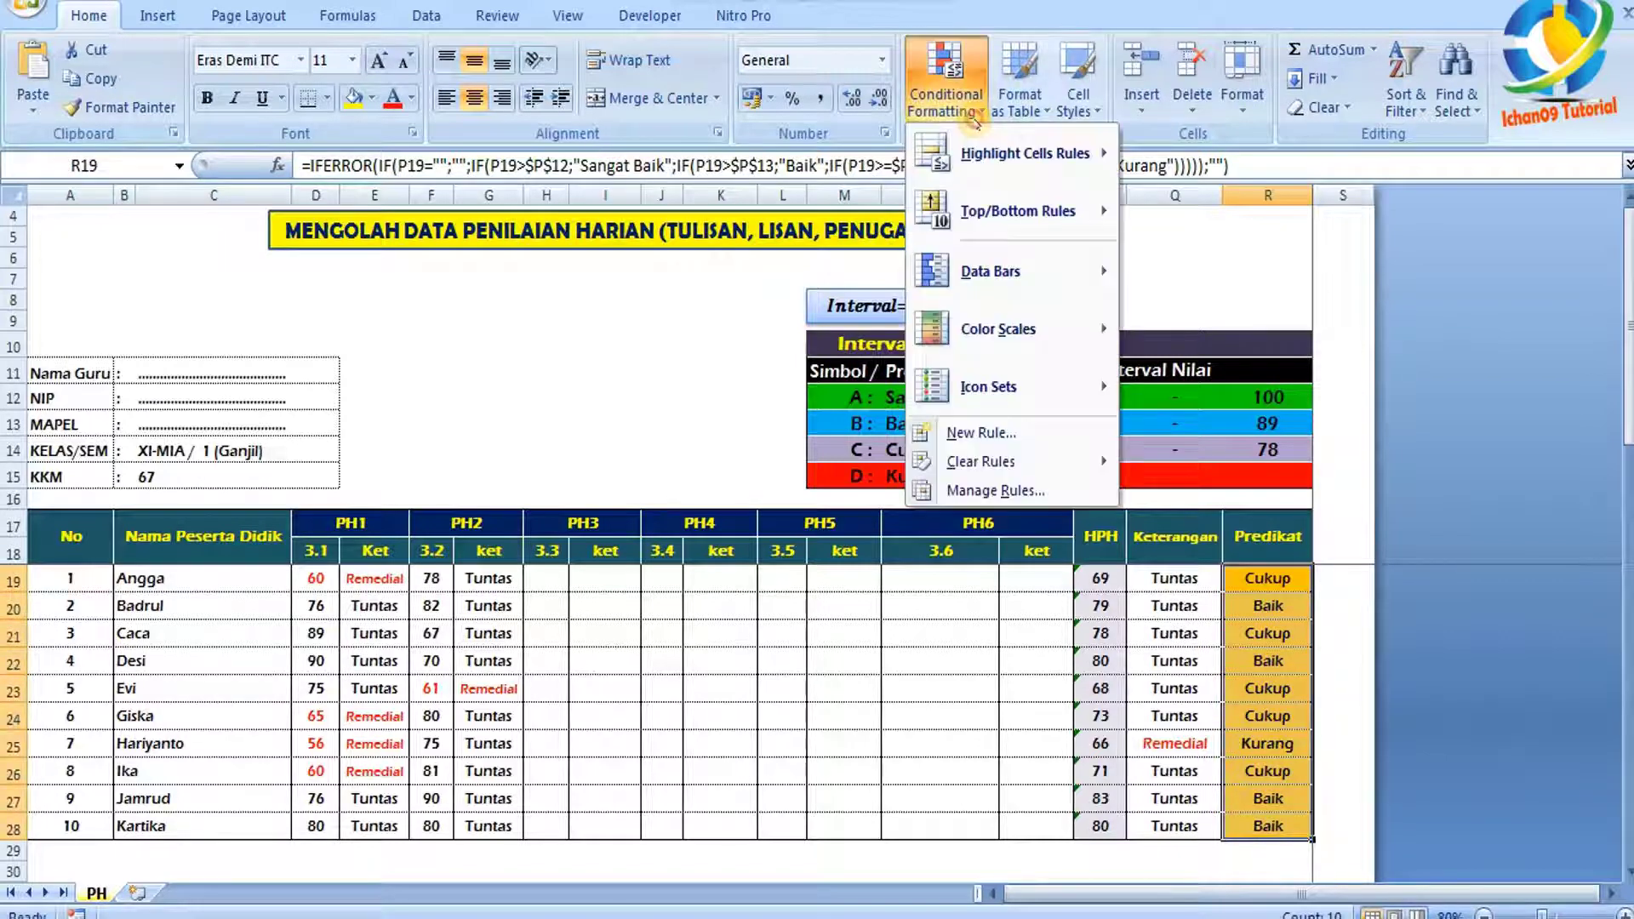
pyautogui.moveTo(1007, 174)
pyautogui.click(1200, 332)
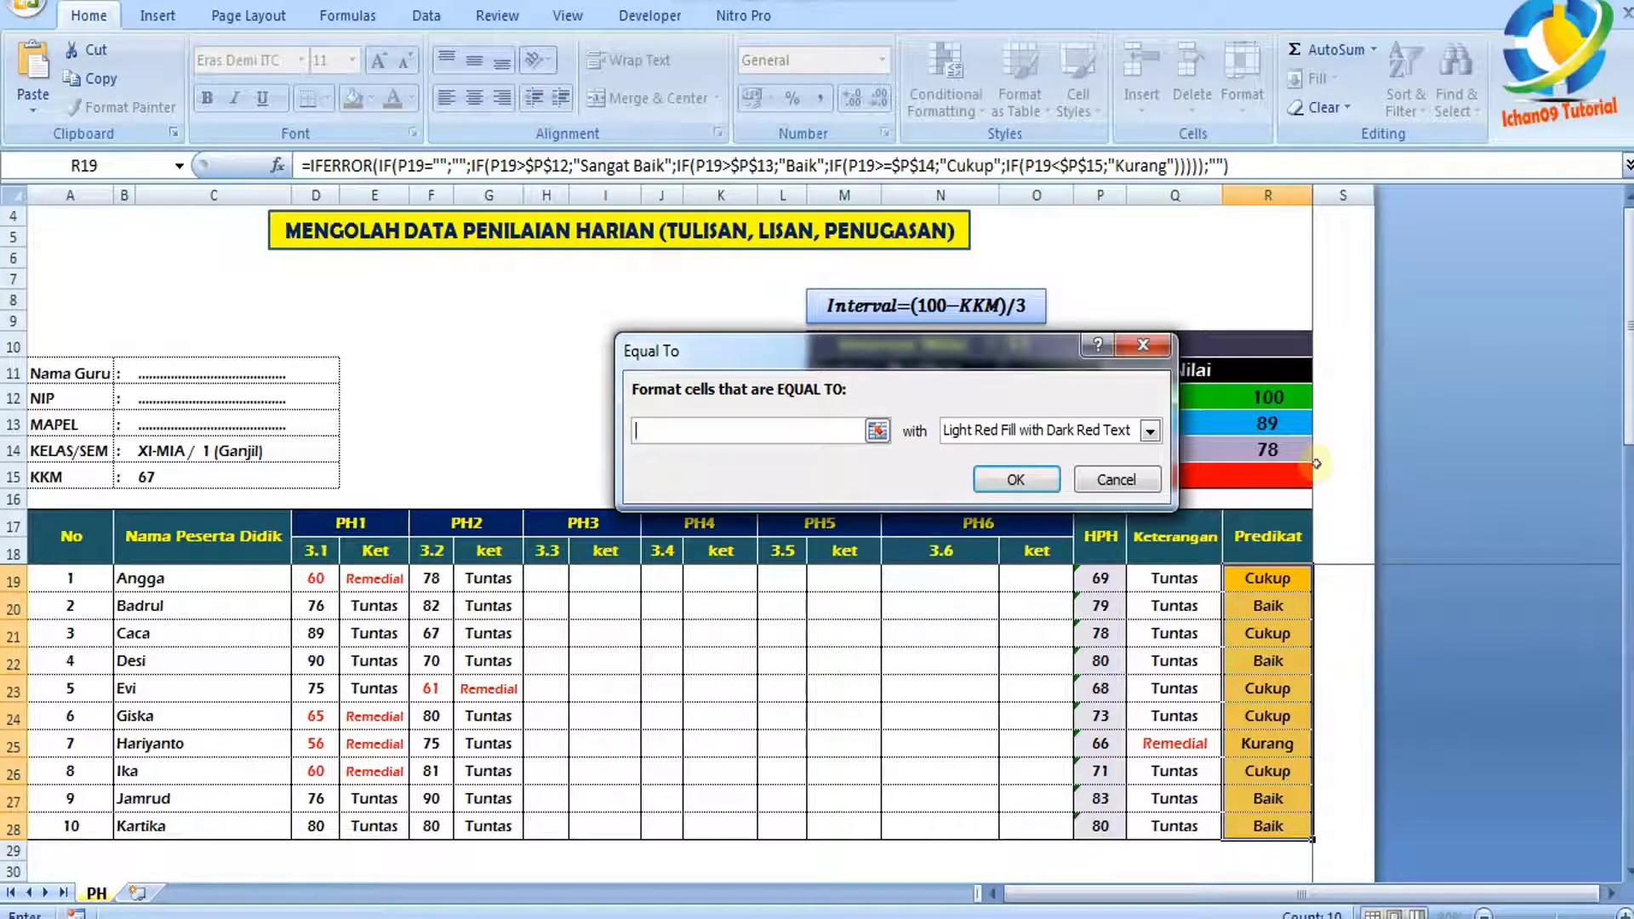
pyautogui.write('Kuran')
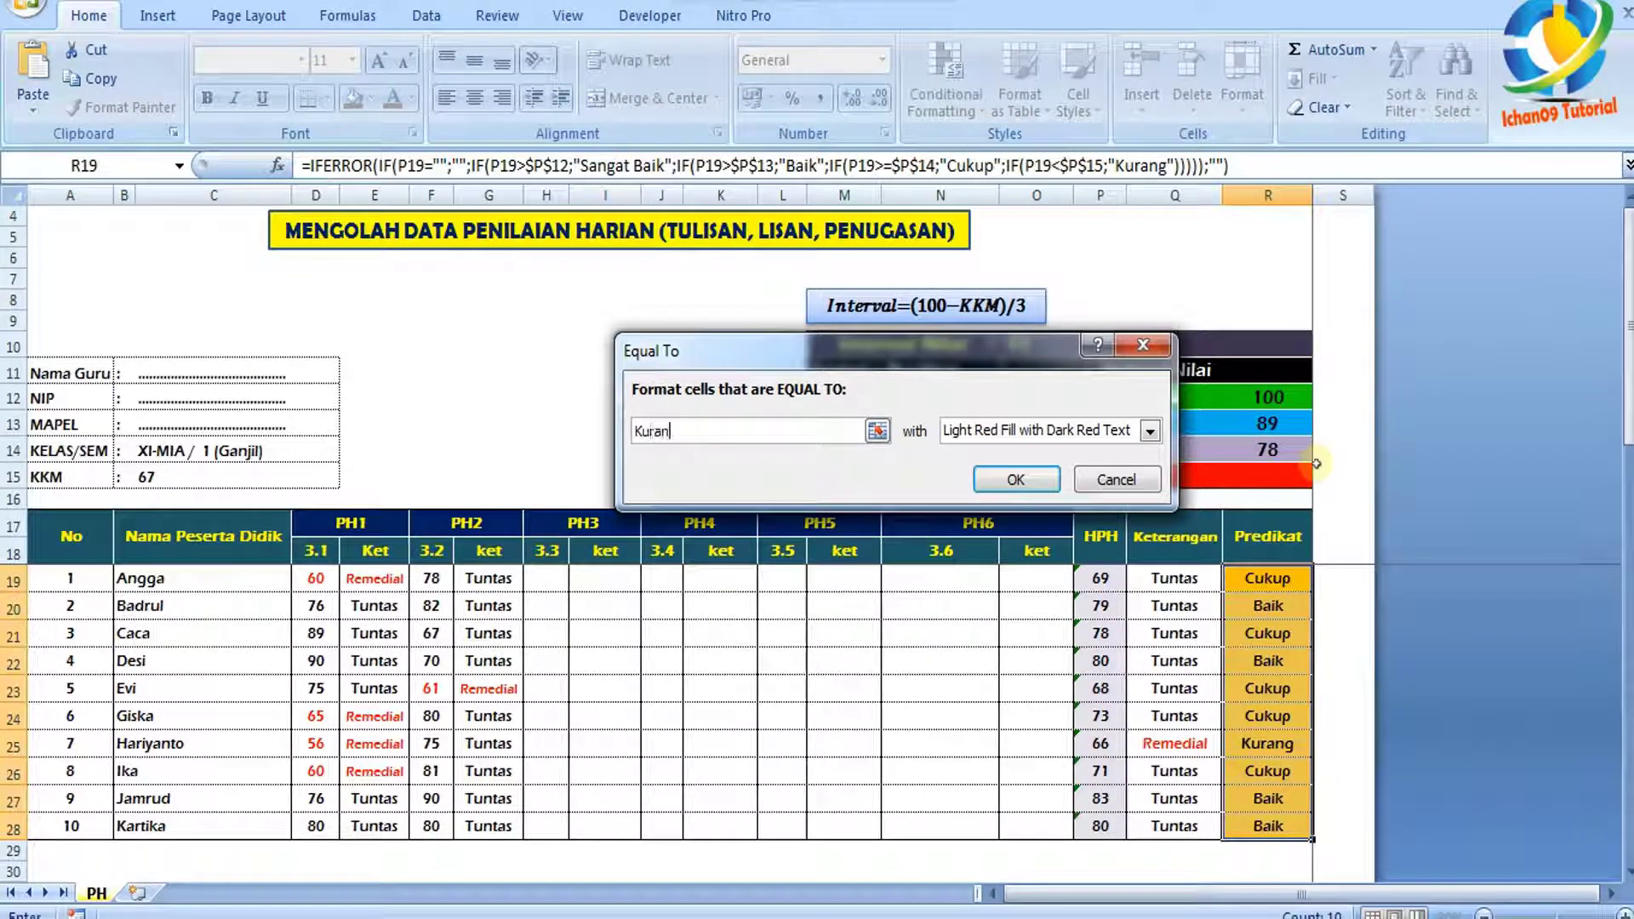
pyautogui.write('g')
# Give the Predikat column's Kurang rule a custom format with red font and apply it
pyautogui.click(1150, 430)
pyautogui.click(991, 558)
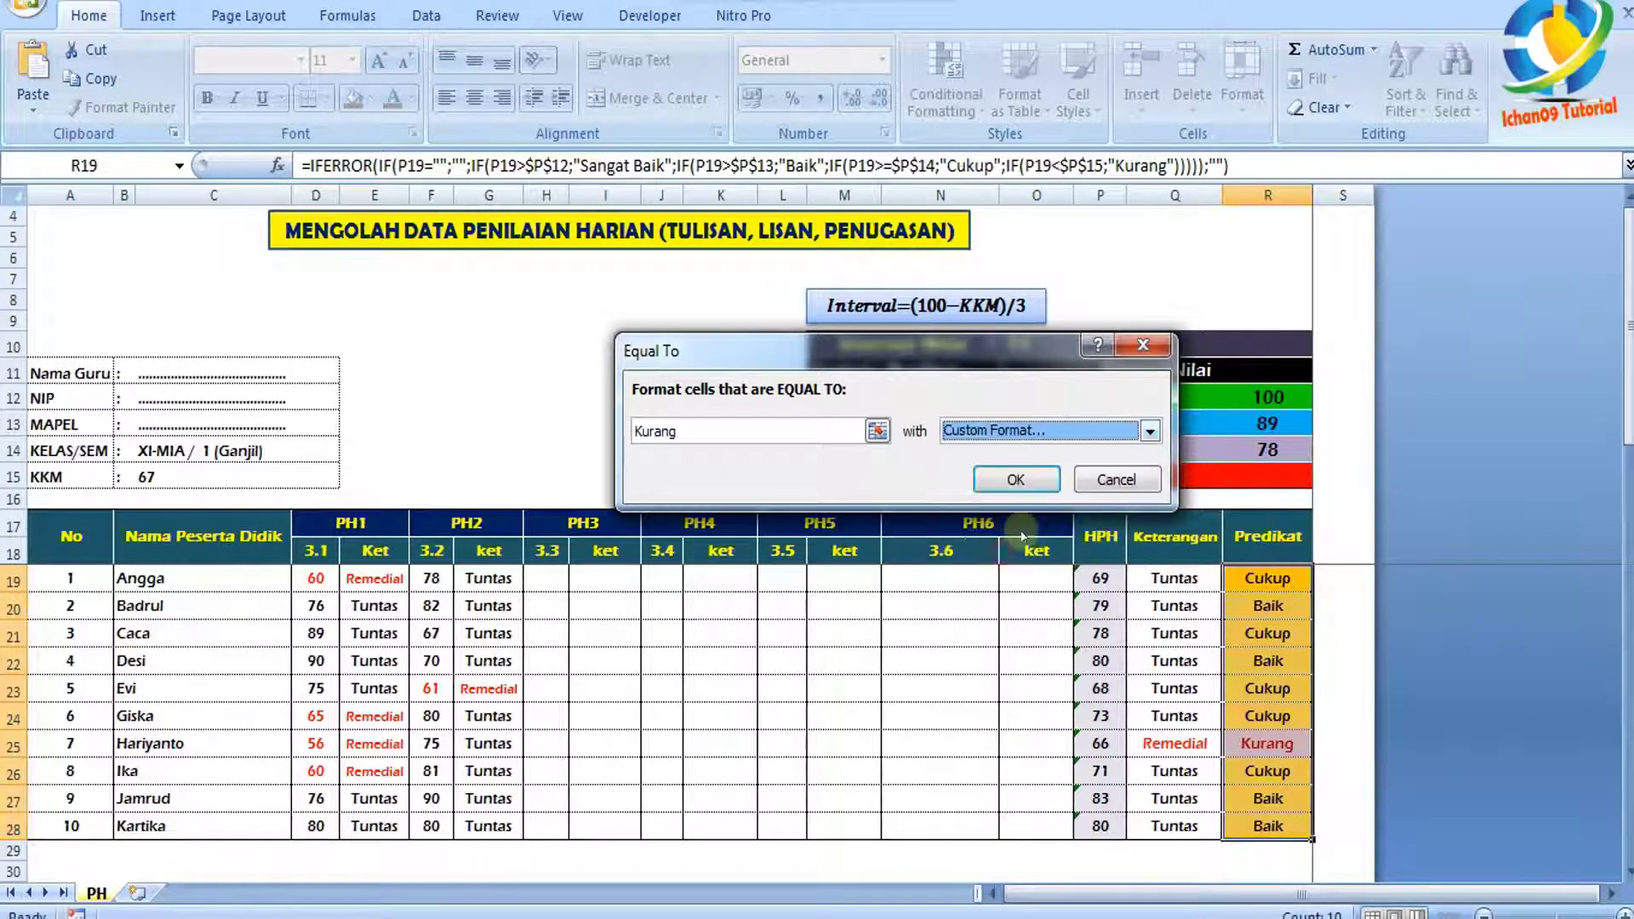
pyautogui.click(1052, 361)
pyautogui.click(956, 586)
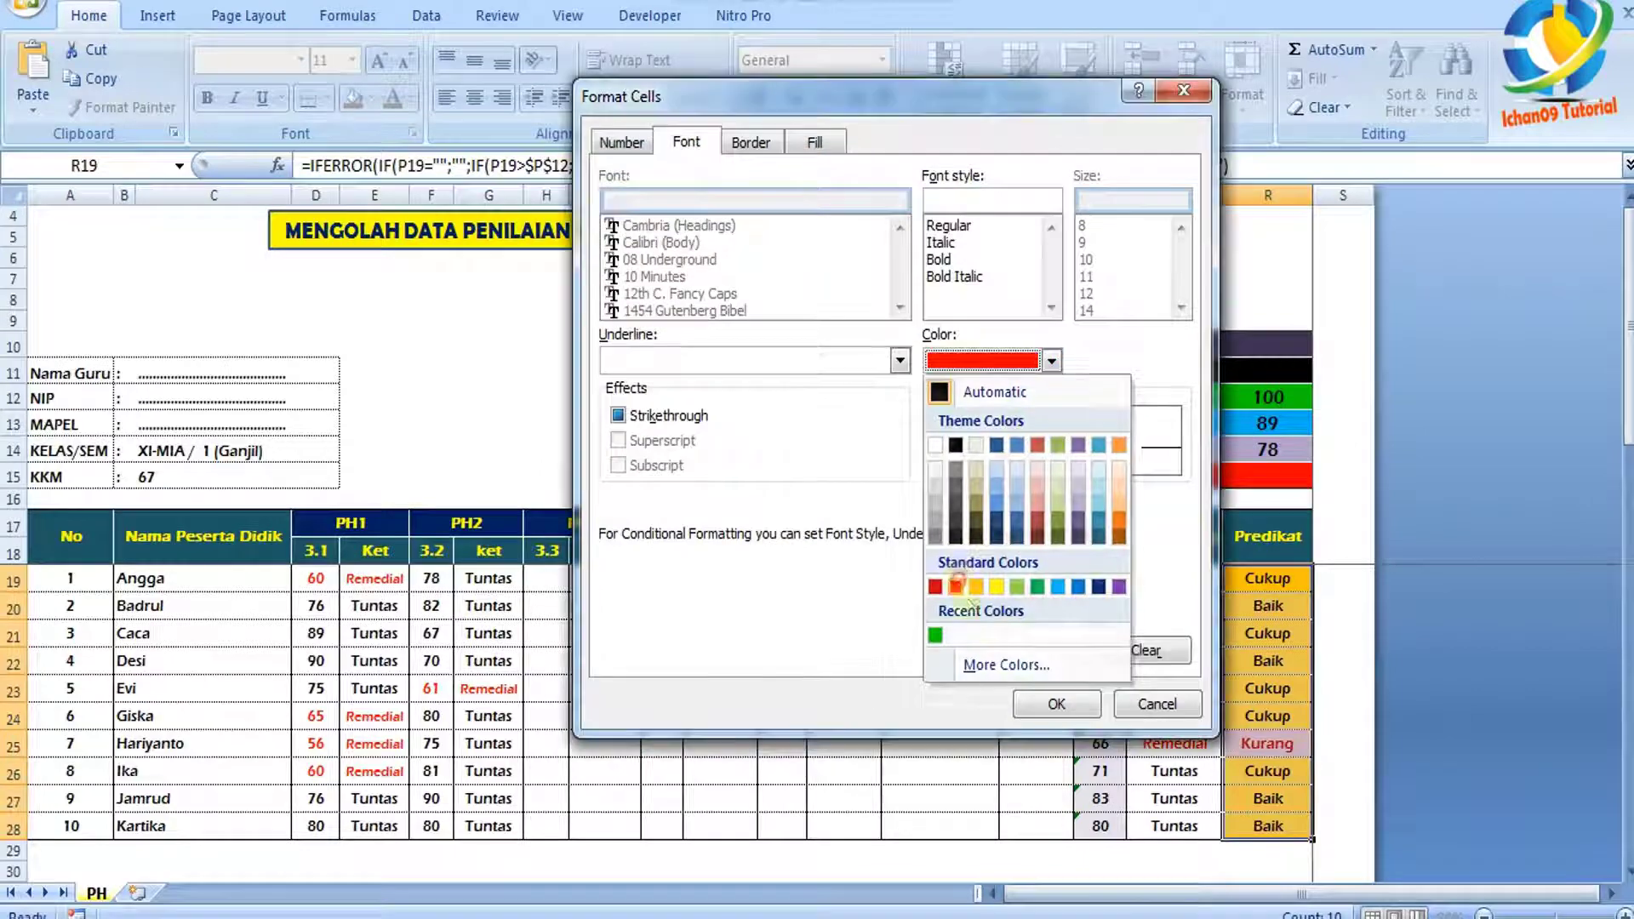
pyautogui.click(1056, 703)
pyautogui.click(1016, 479)
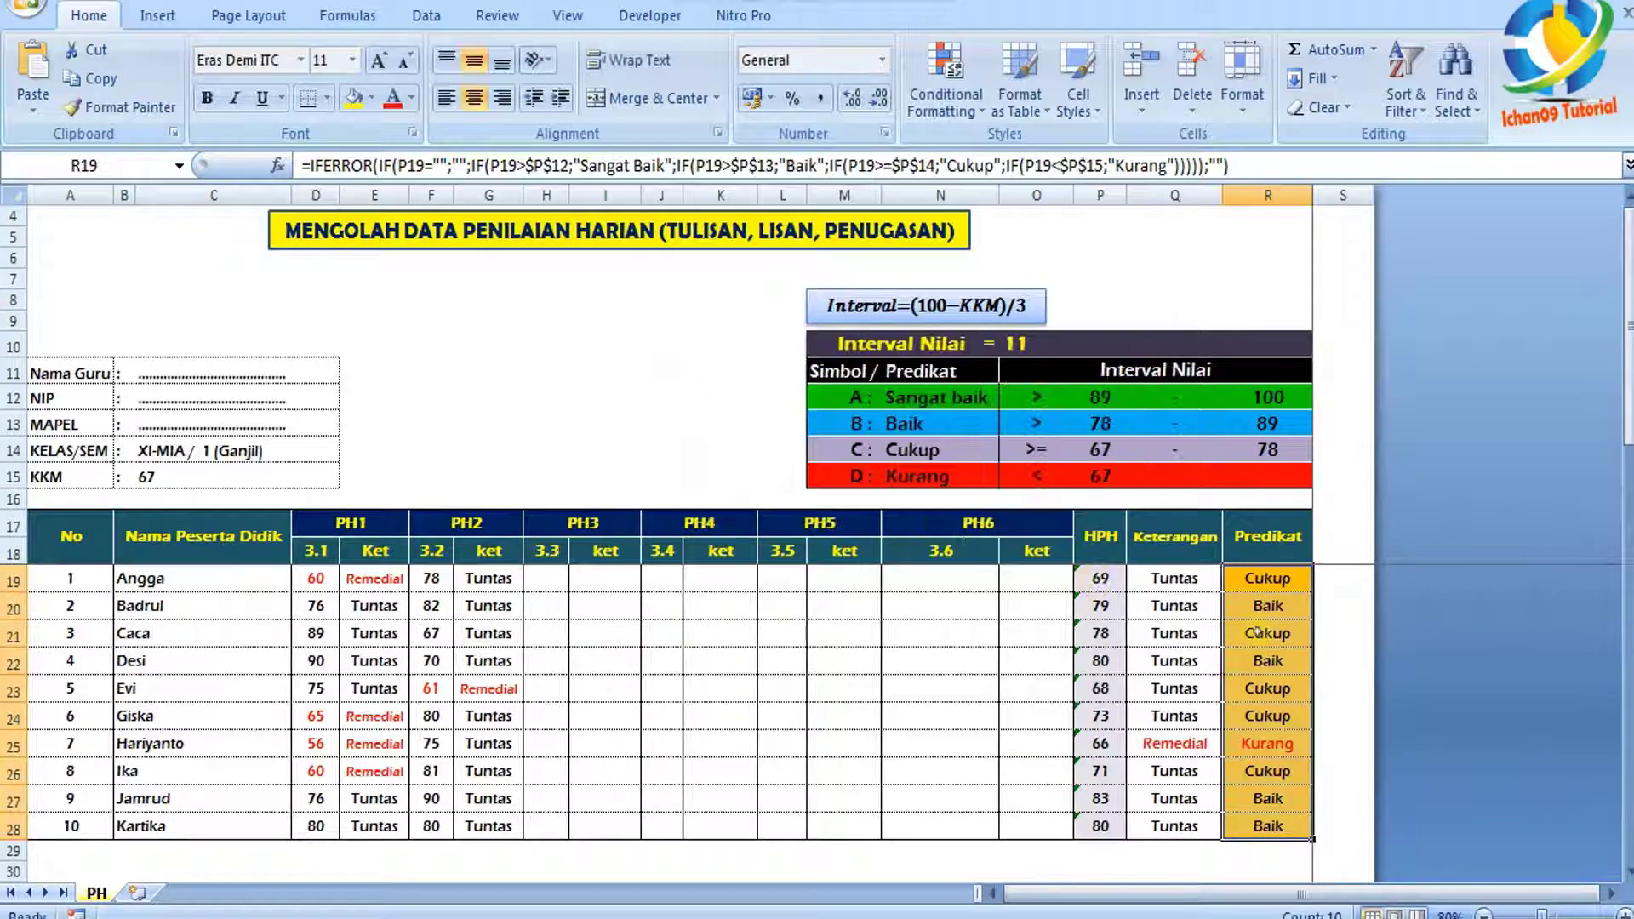
pyautogui.click(1116, 663)
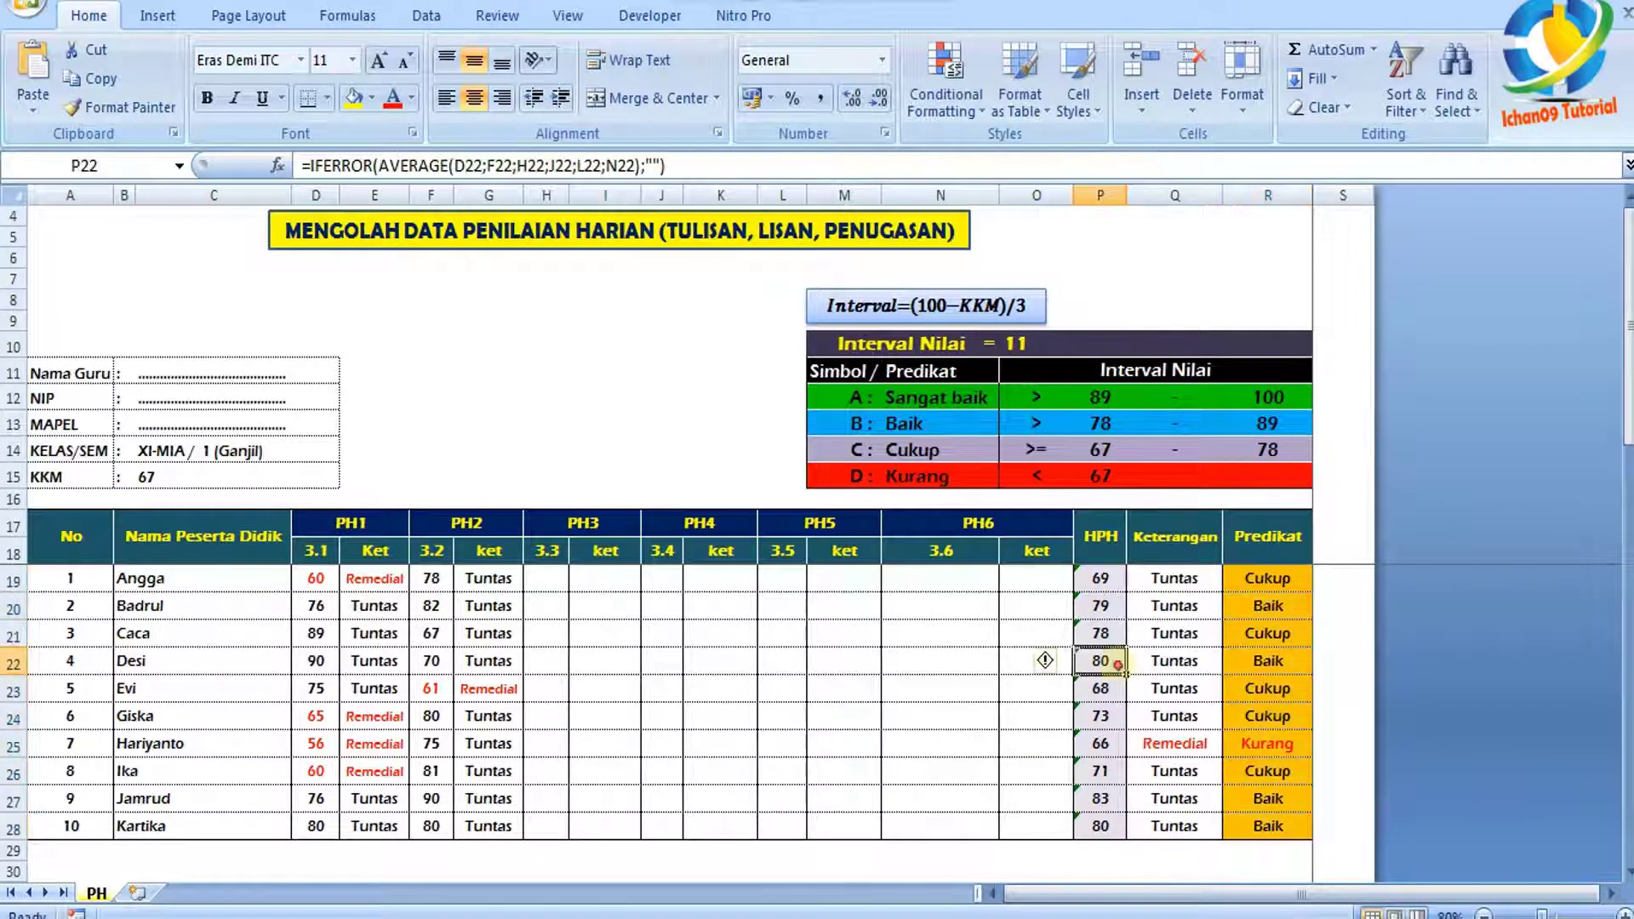
pyautogui.click(928, 660)
pyautogui.click(515, 604)
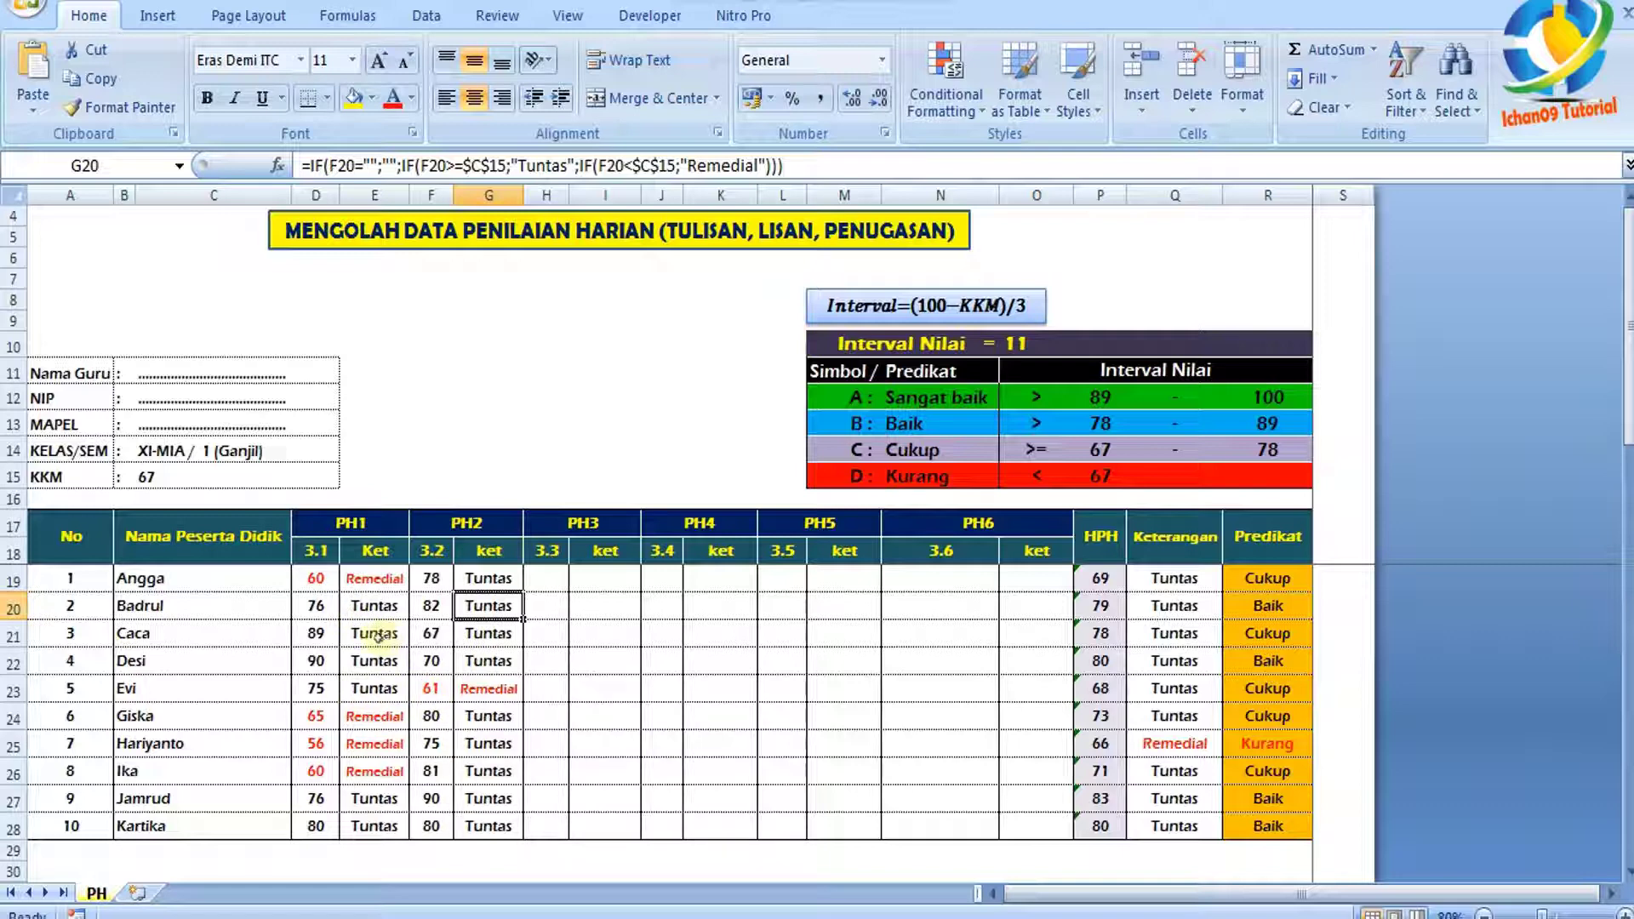
pyautogui.click(358, 586)
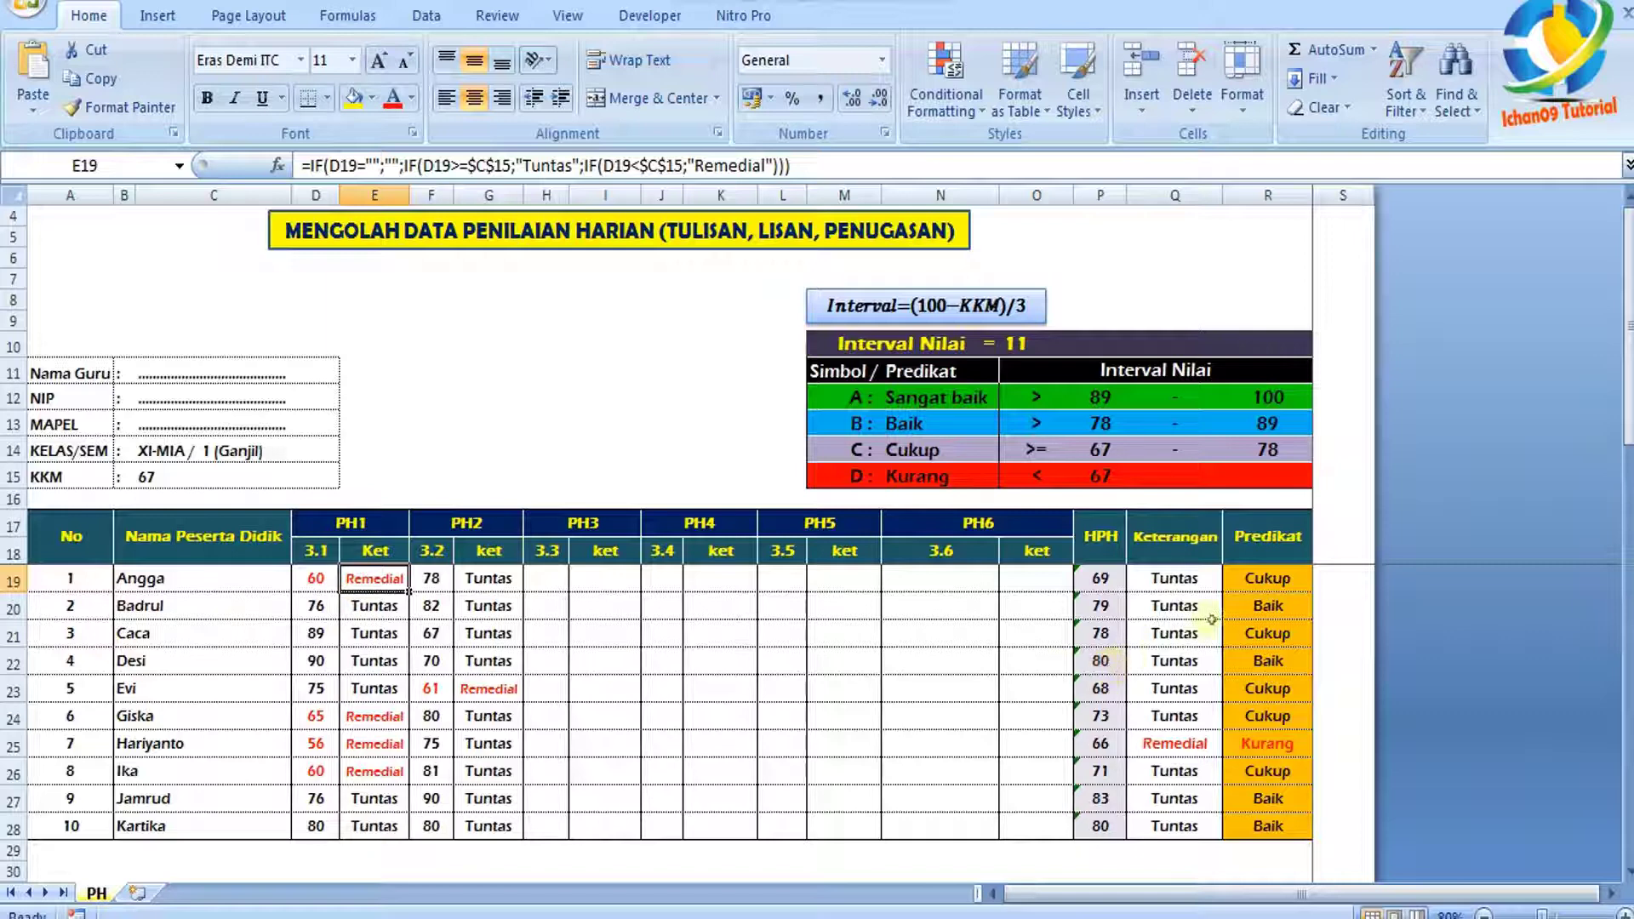
pyautogui.click(1218, 744)
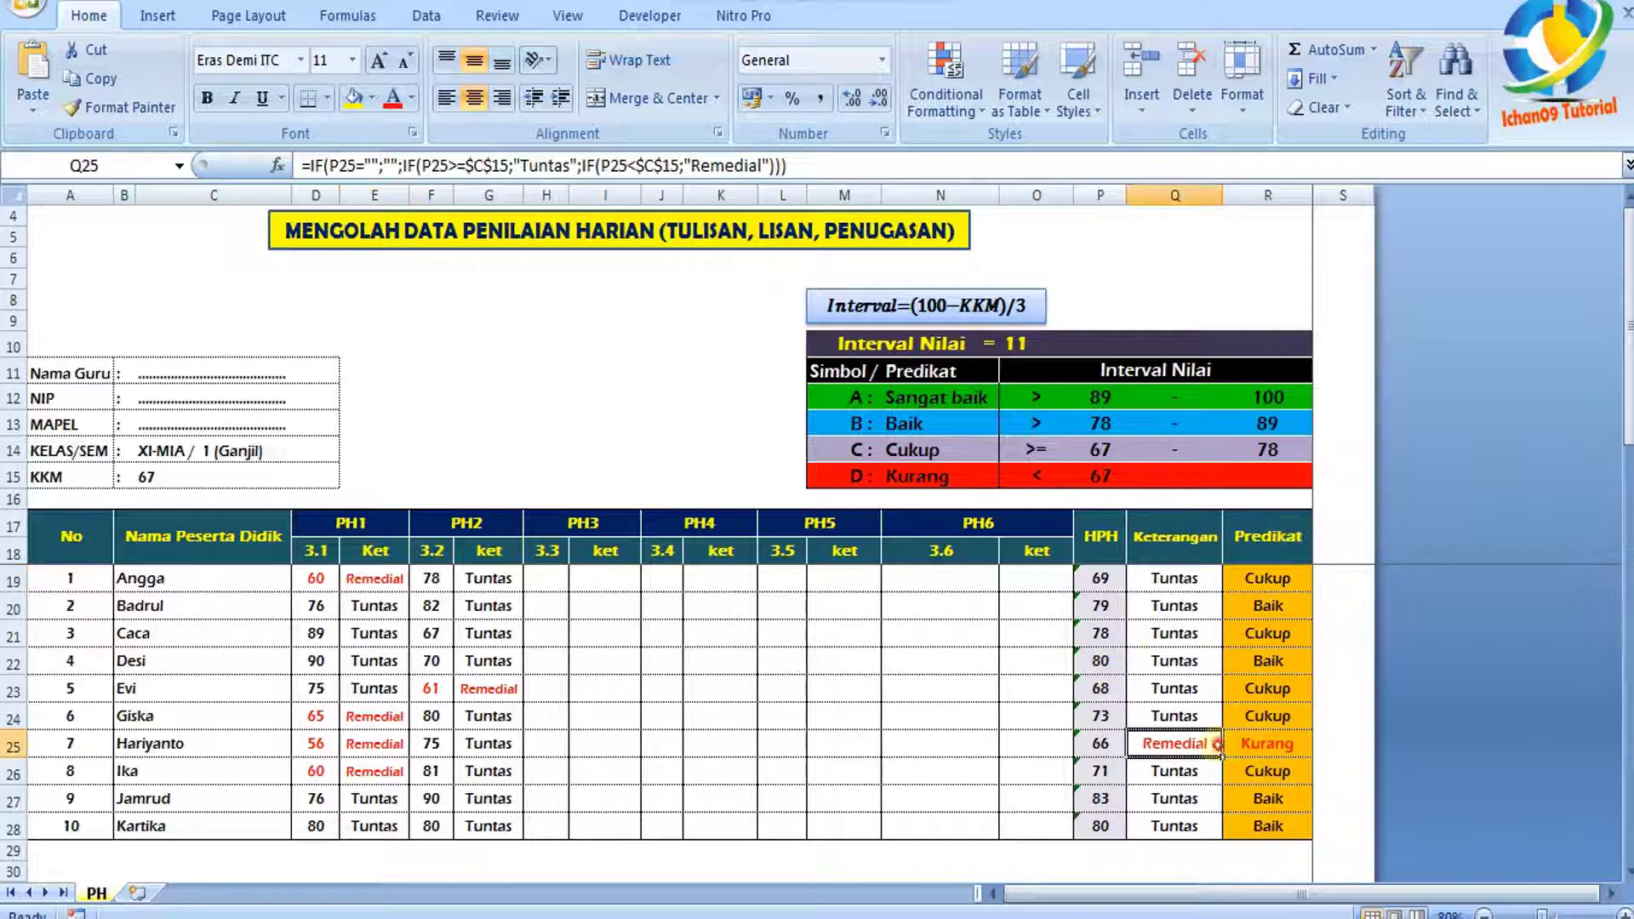
pyautogui.click(374, 748)
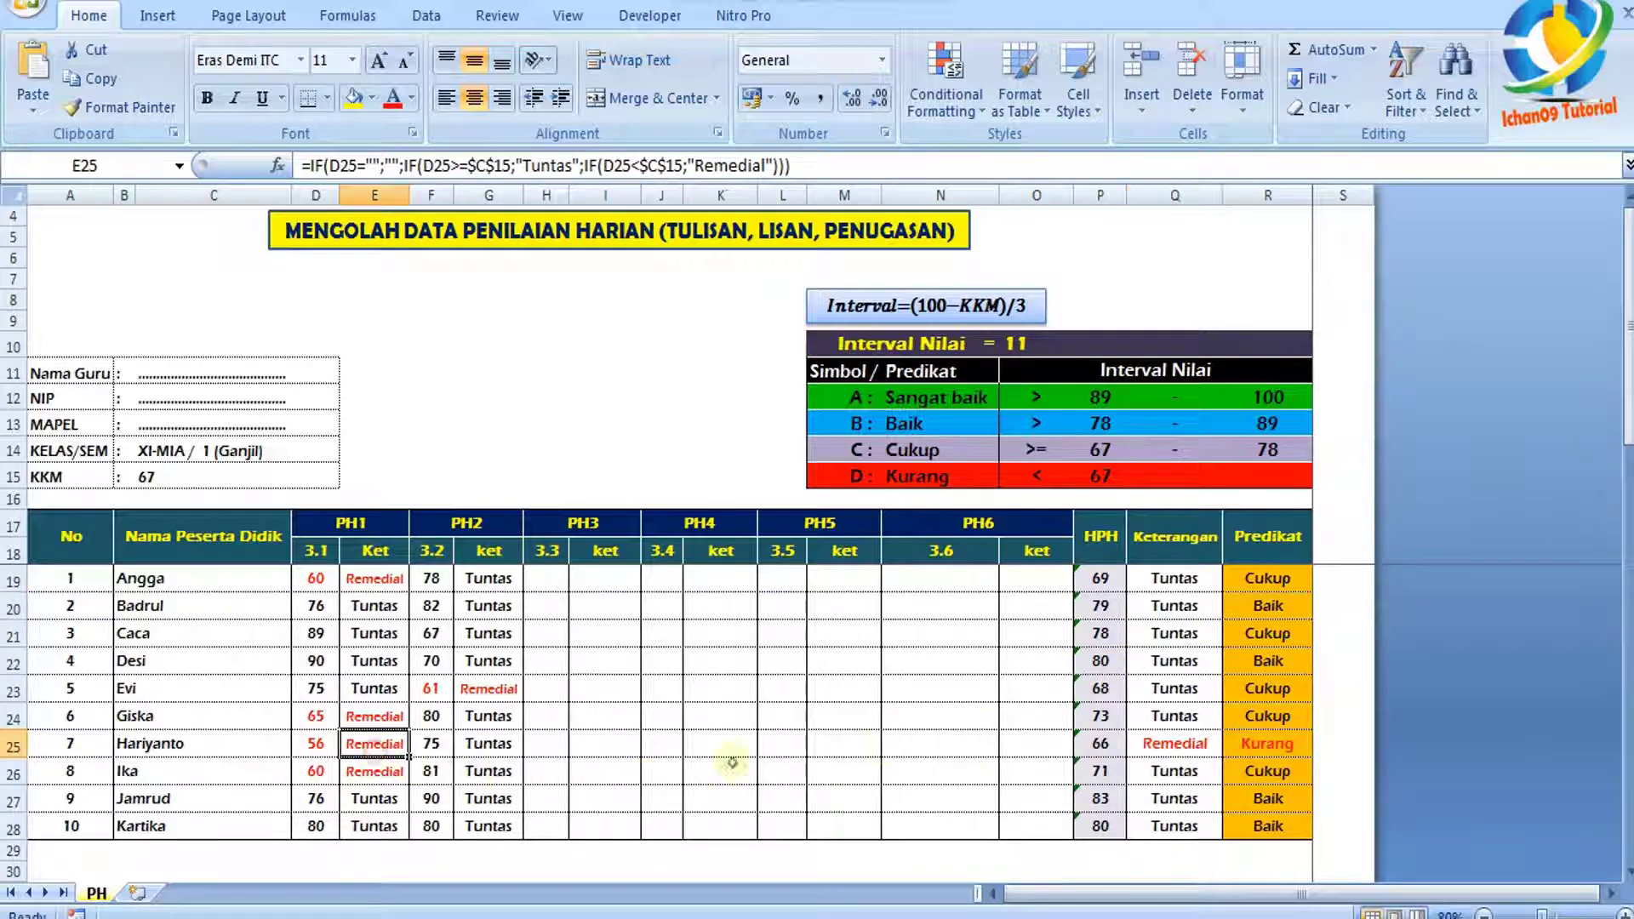
pyautogui.click(762, 670)
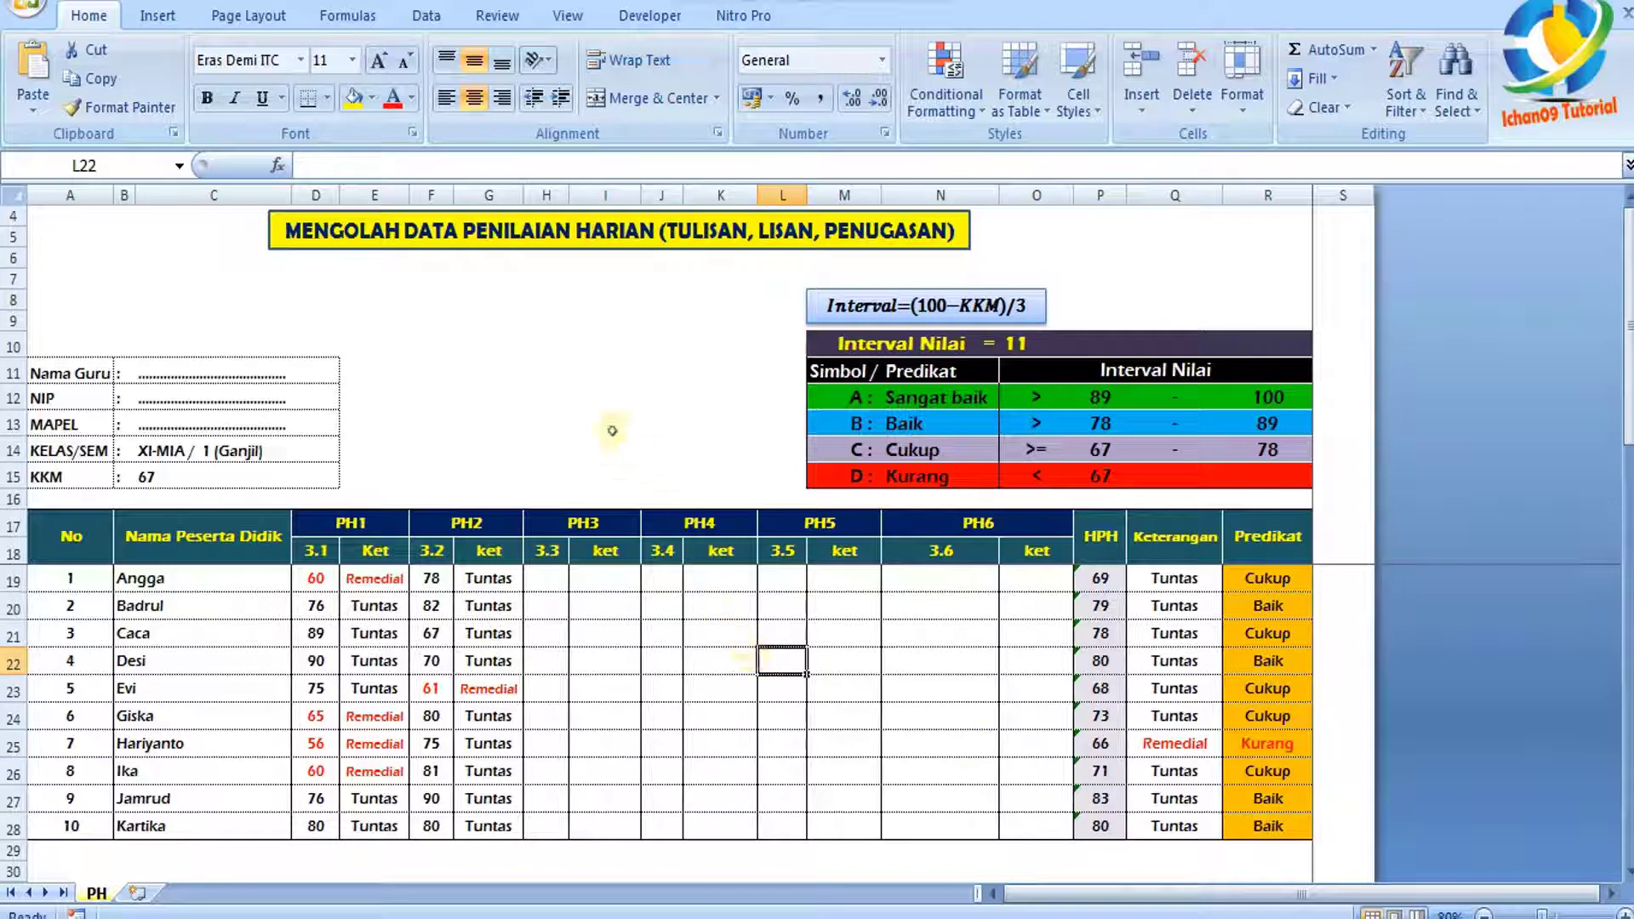